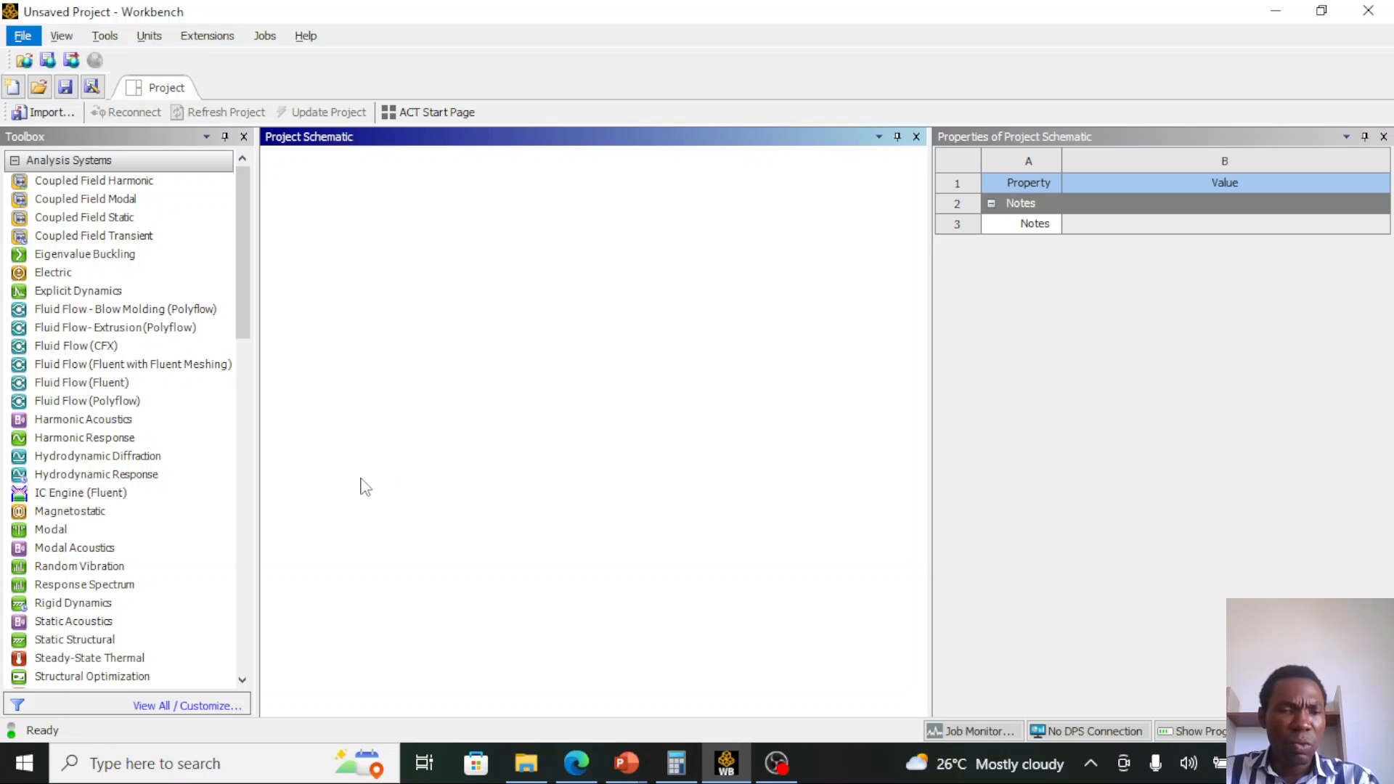
- Add a Static Structural analysis system to the project schematic and open its Engineering Data
scroll(172, 566, "down", 1)
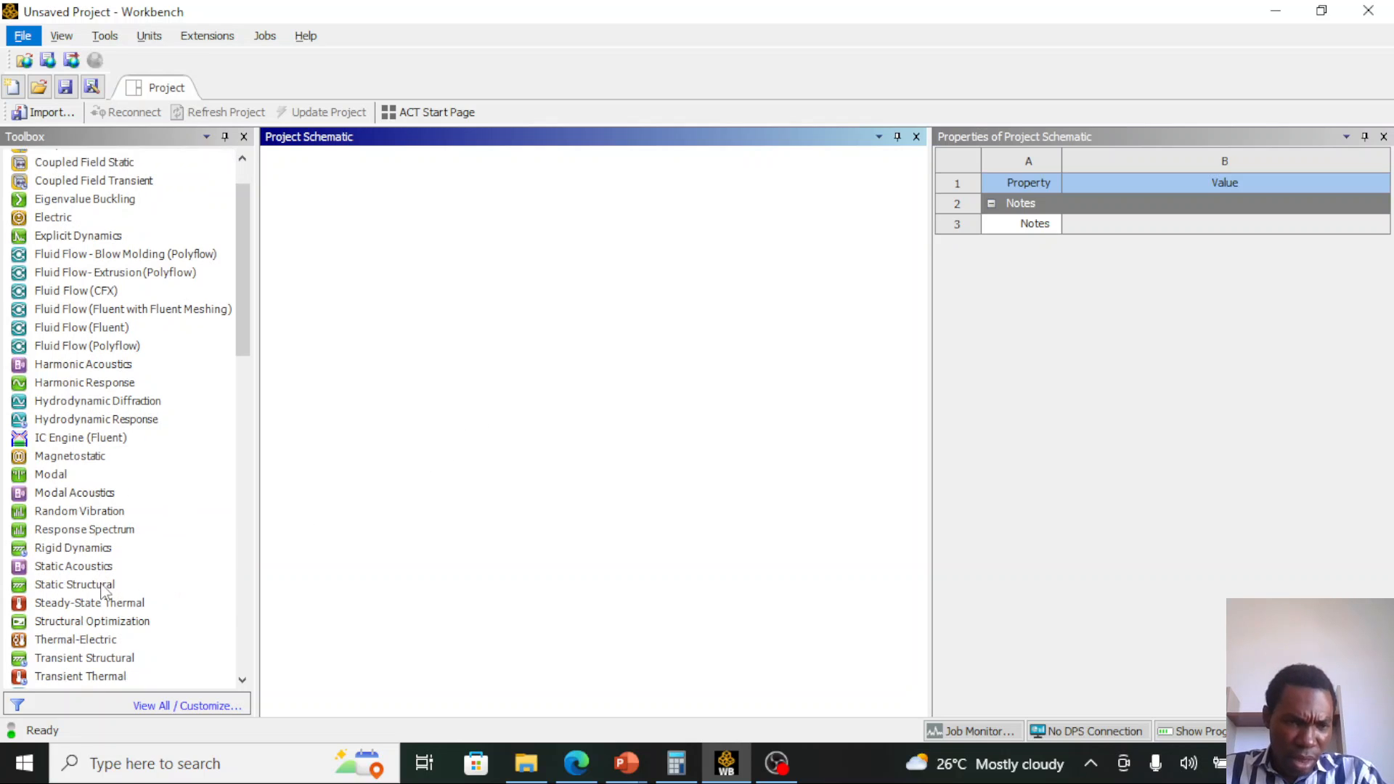
left_click_drag(105, 592, 377, 270)
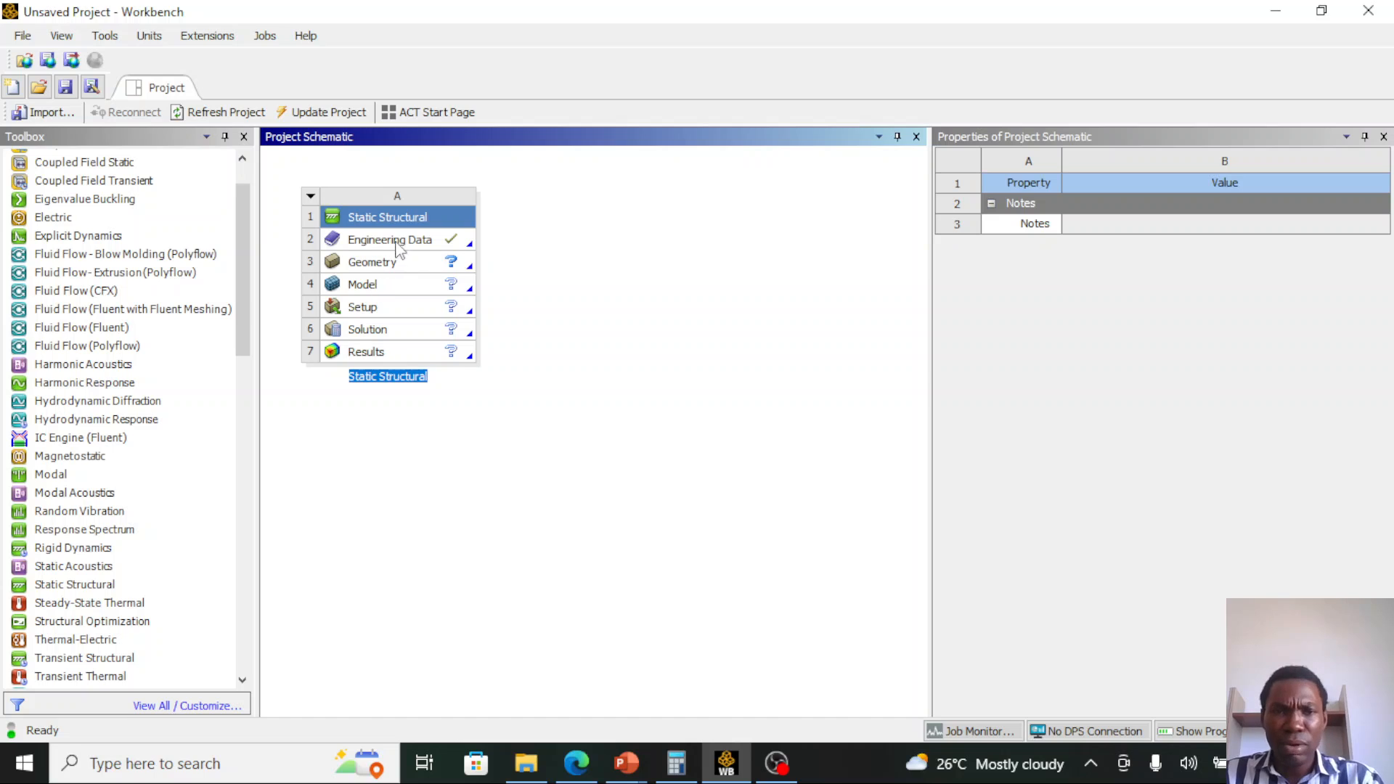
left_click(401, 241)
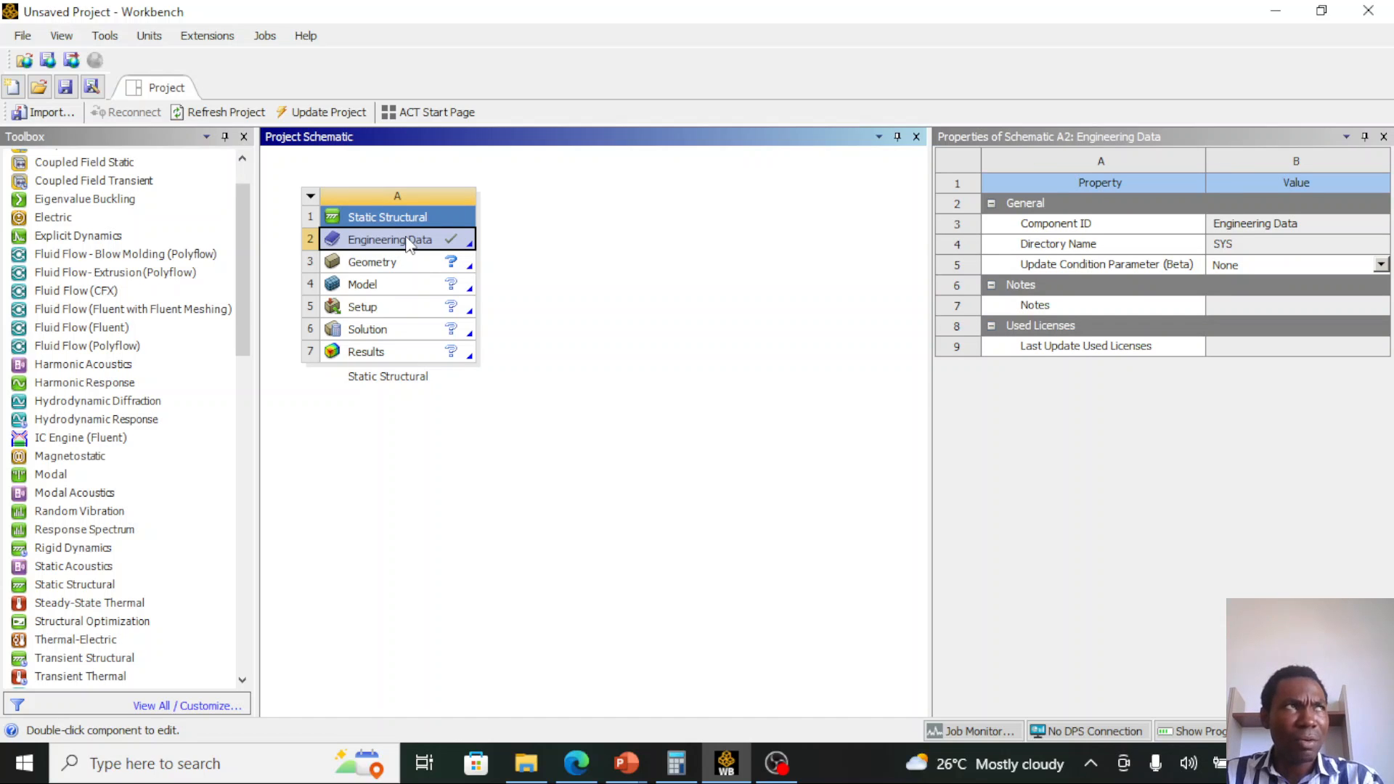
double_click(407, 240)
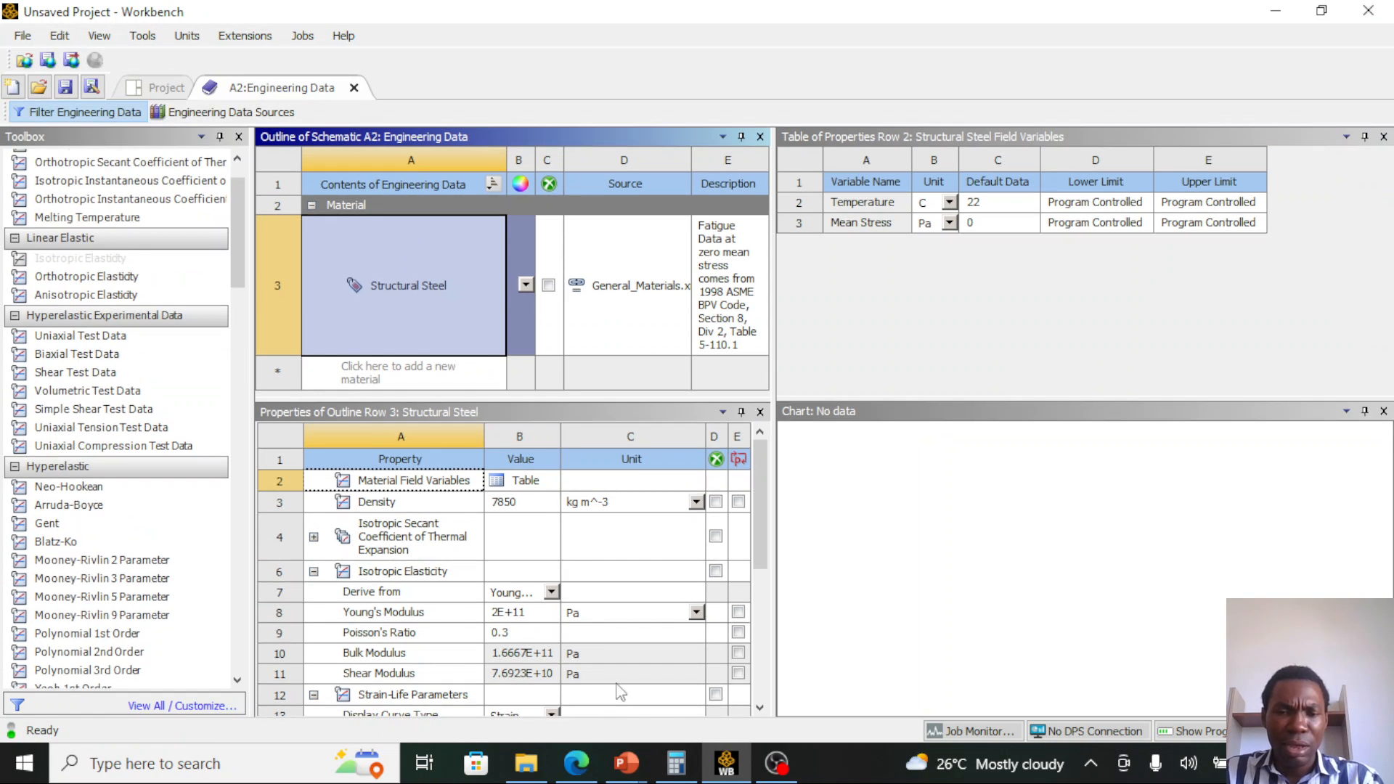
- Switch to the PowerPoint slide and underline both 70GPa modulus labels of the lower bar diagram in red ink
left_click(626, 763)
left_click(540, 679)
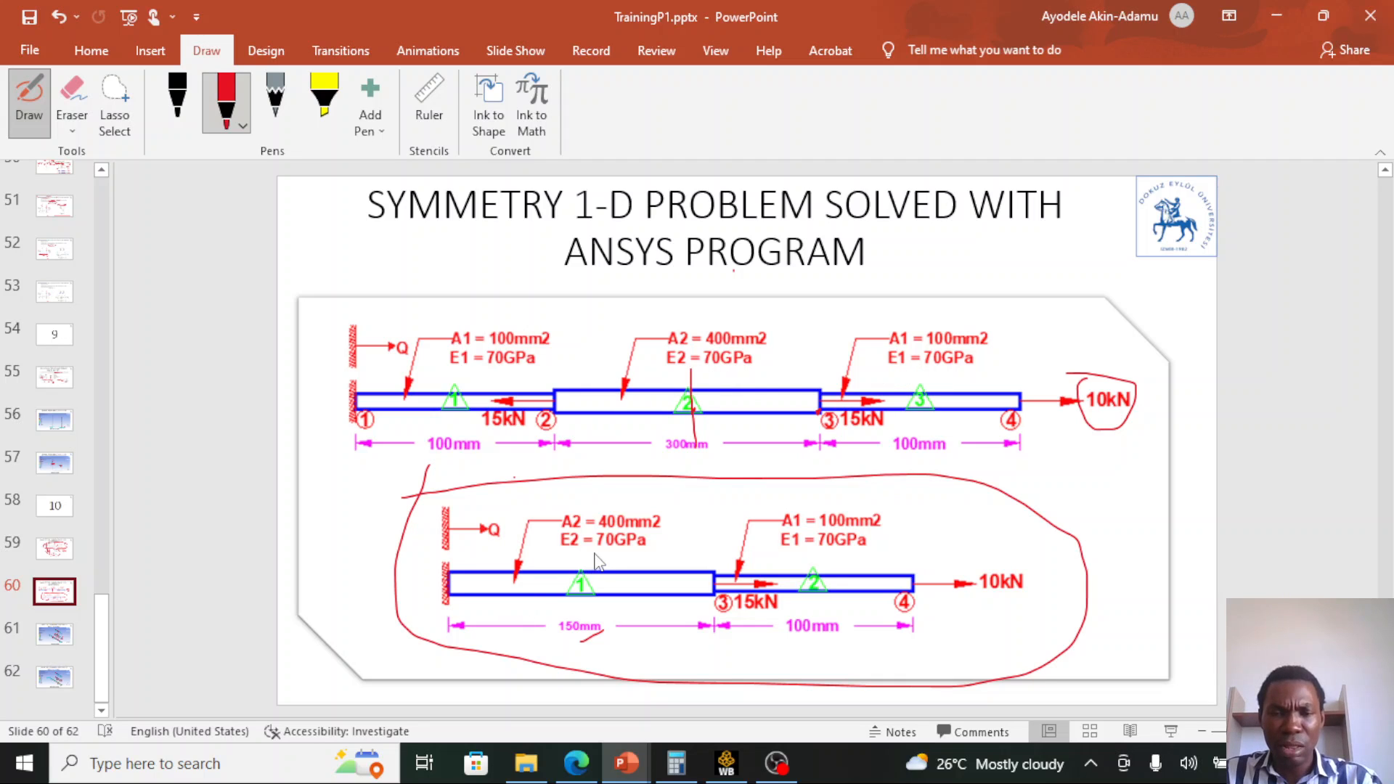
left_click_drag(844, 552, 882, 540)
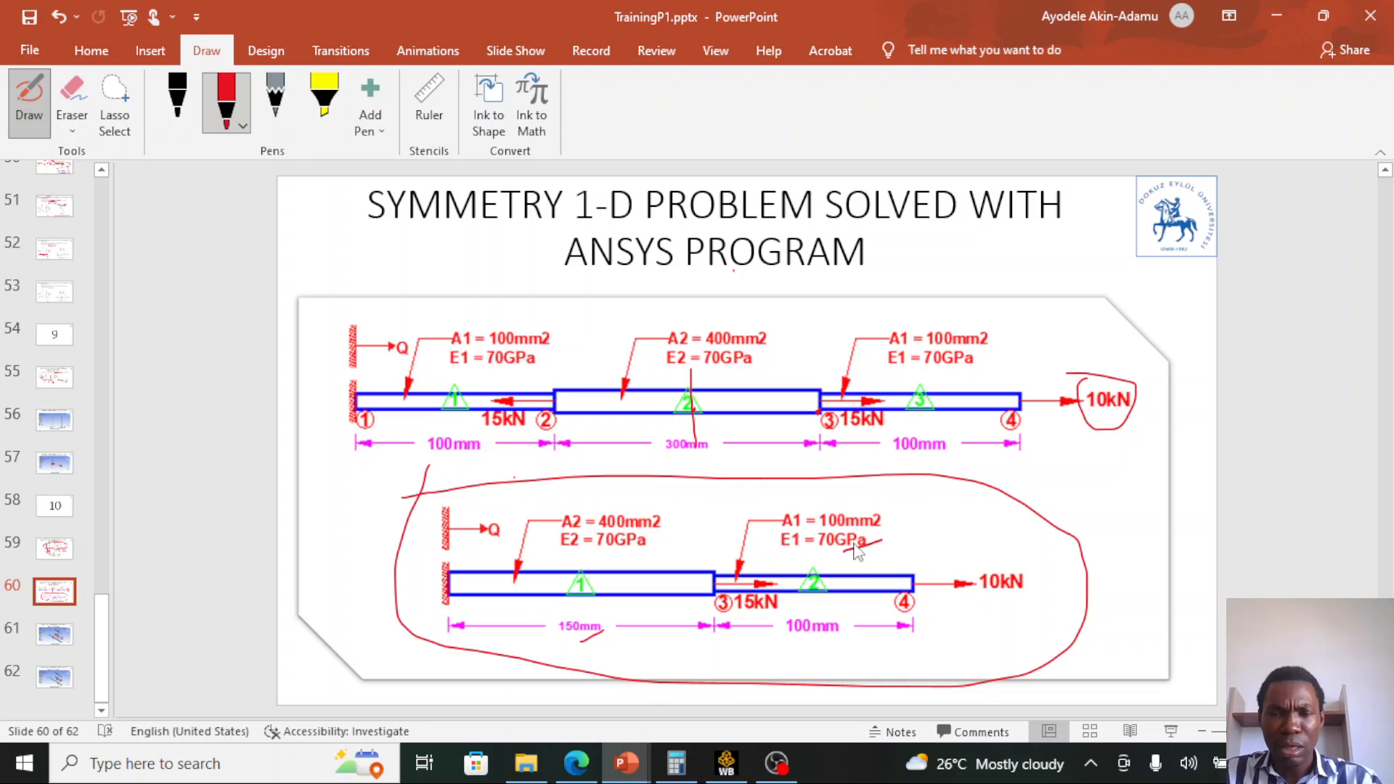
left_click_drag(618, 550, 653, 540)
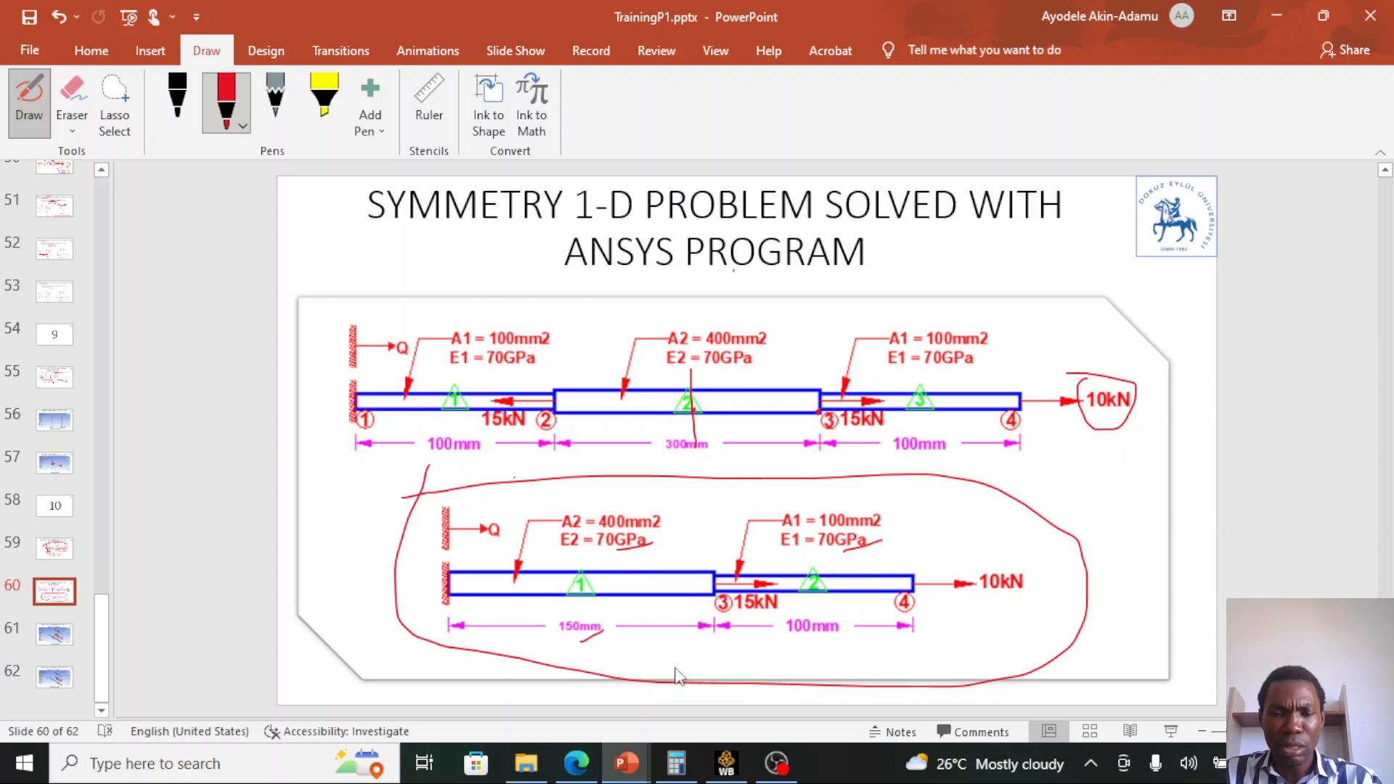
- Switch back to Workbench and add a new material named Aluminum to the Engineering Data
left_click(726, 762)
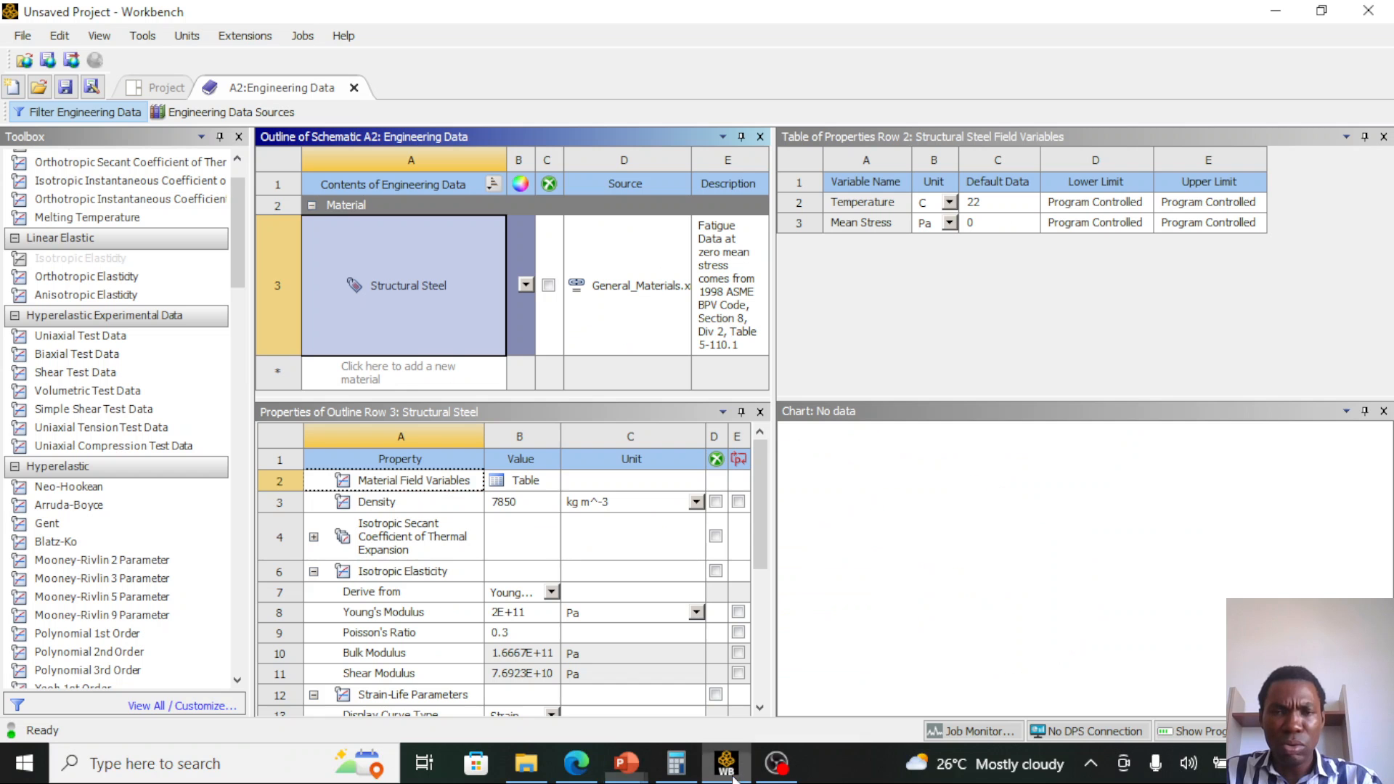
left_click(436, 374)
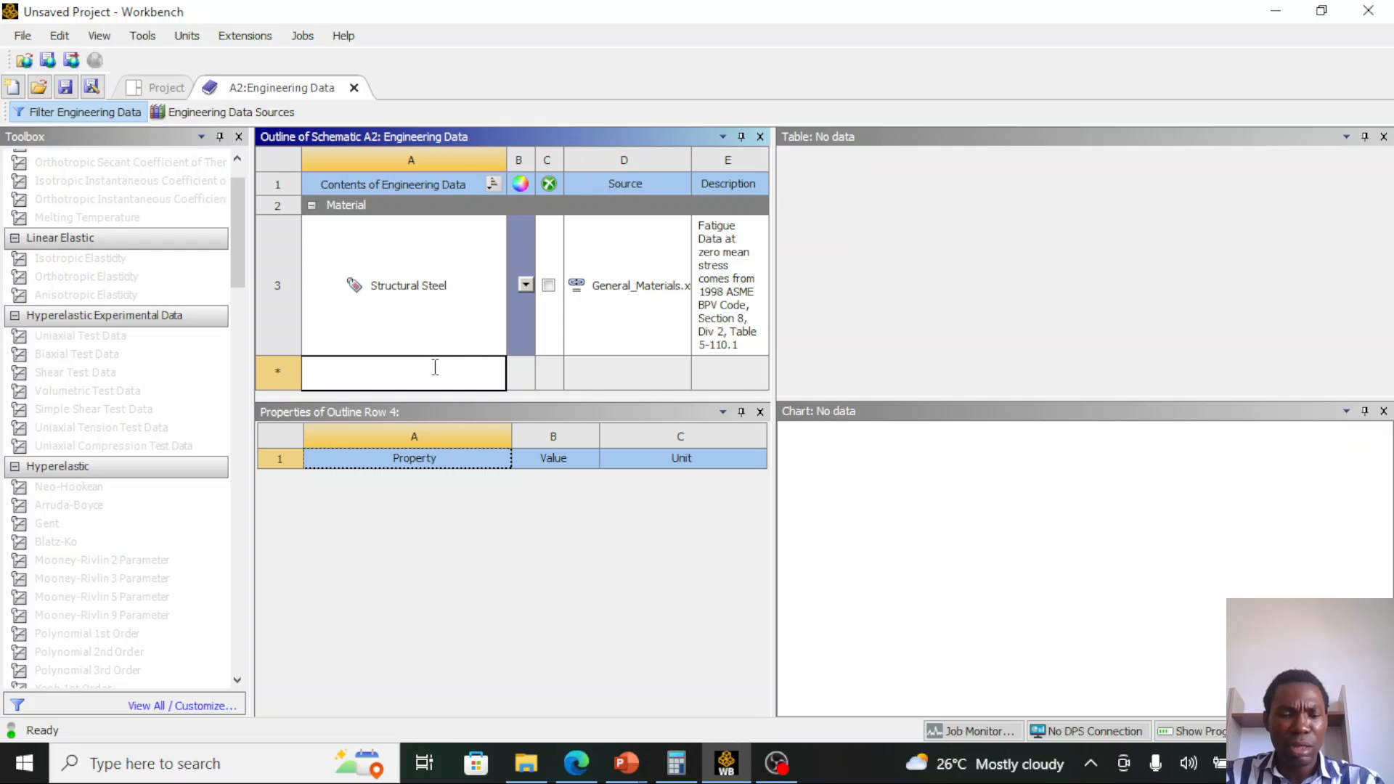
type("Al")
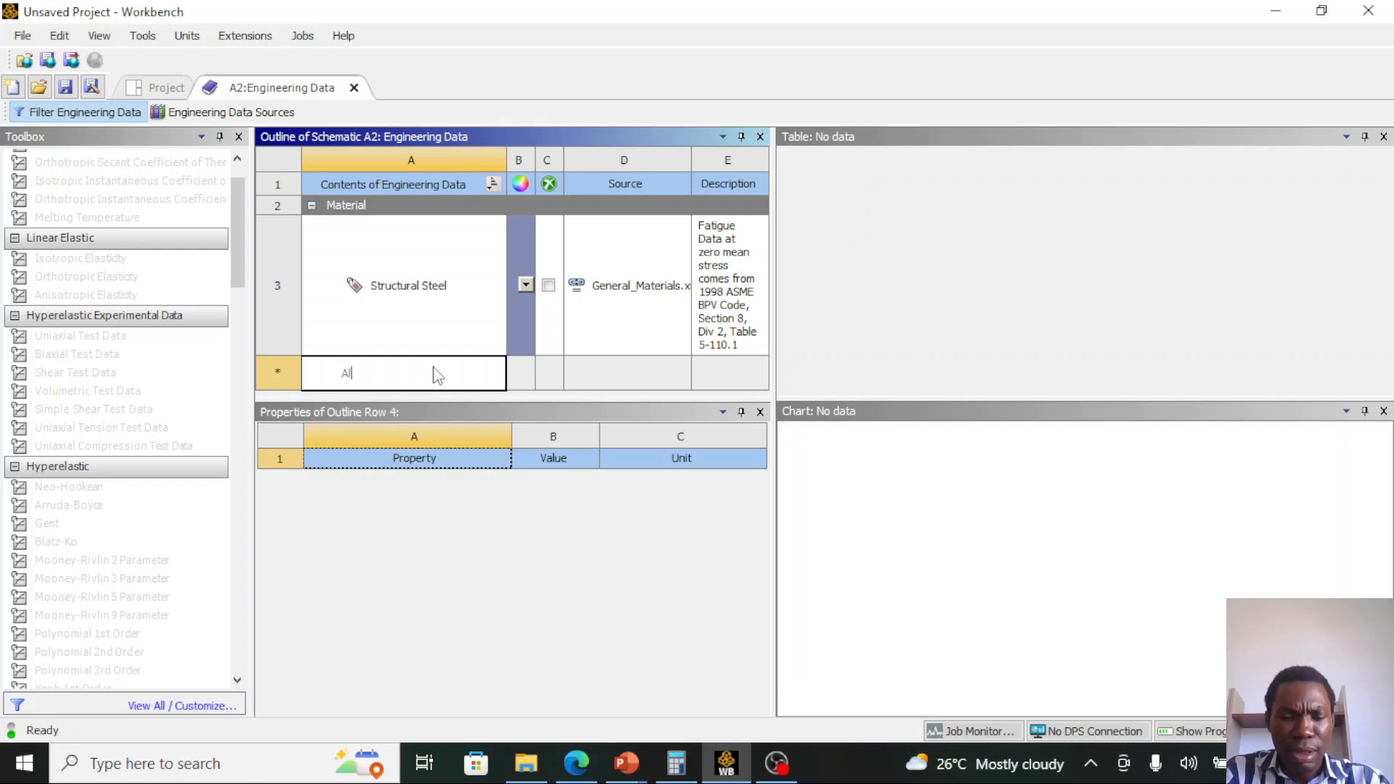
type("uminum")
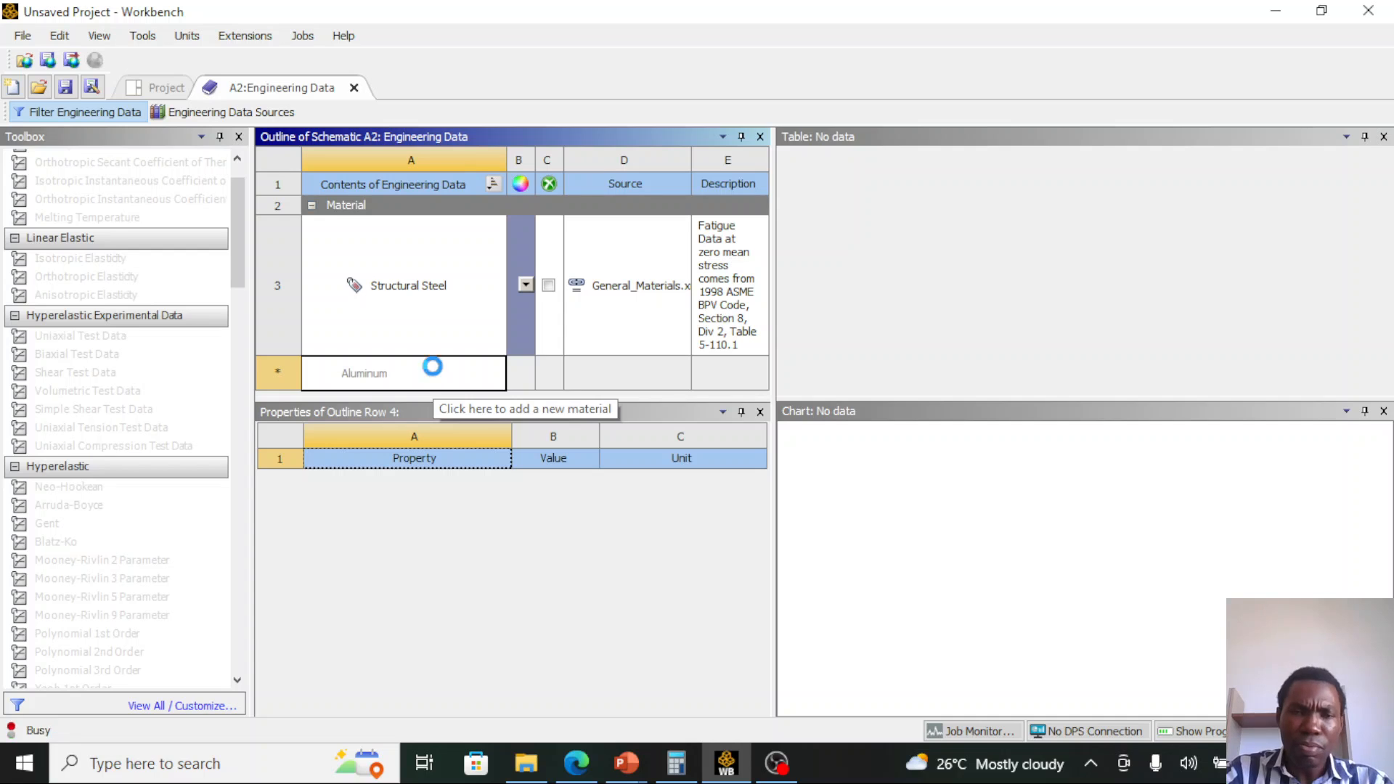
key("Return")
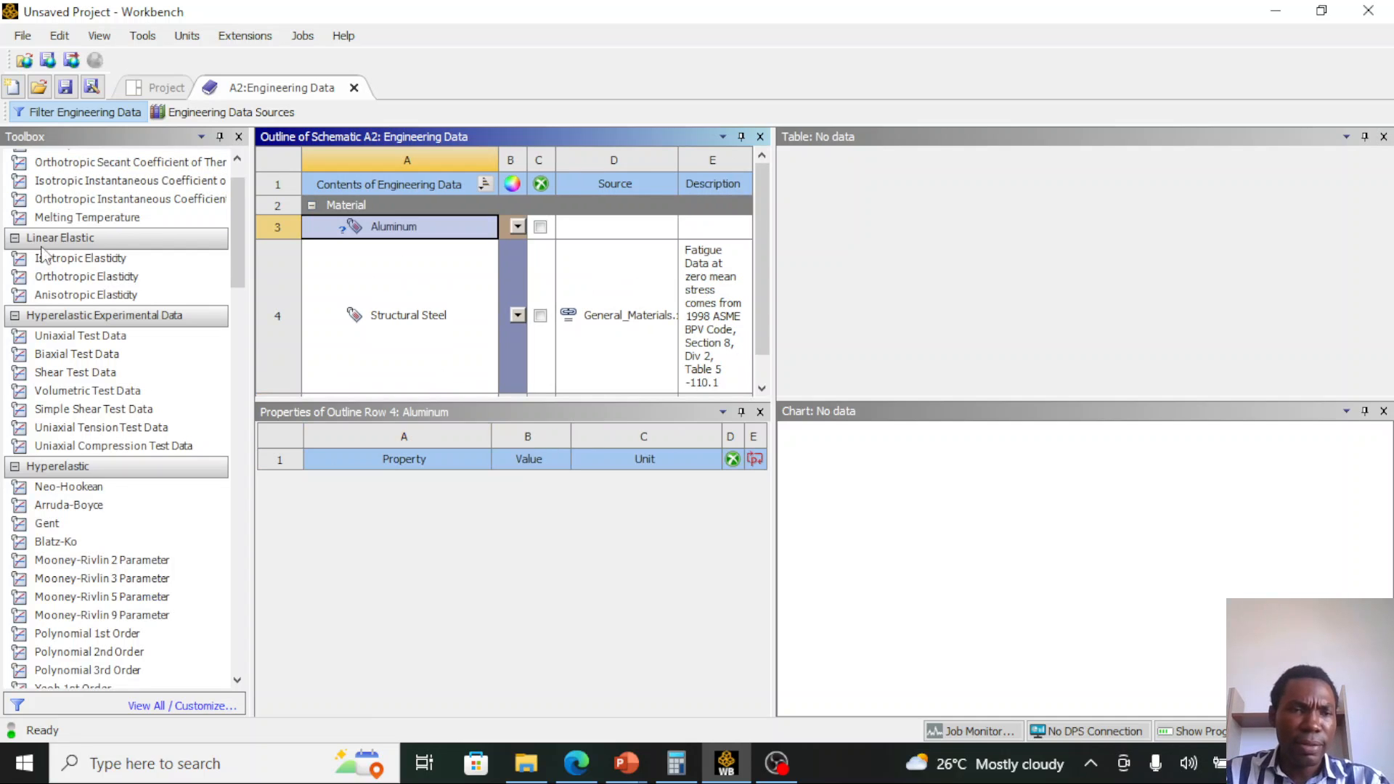
- Add the Isotropic Elasticity property to Aluminum and set its Young's Modulus to 70 GPa
left_click(67, 263)
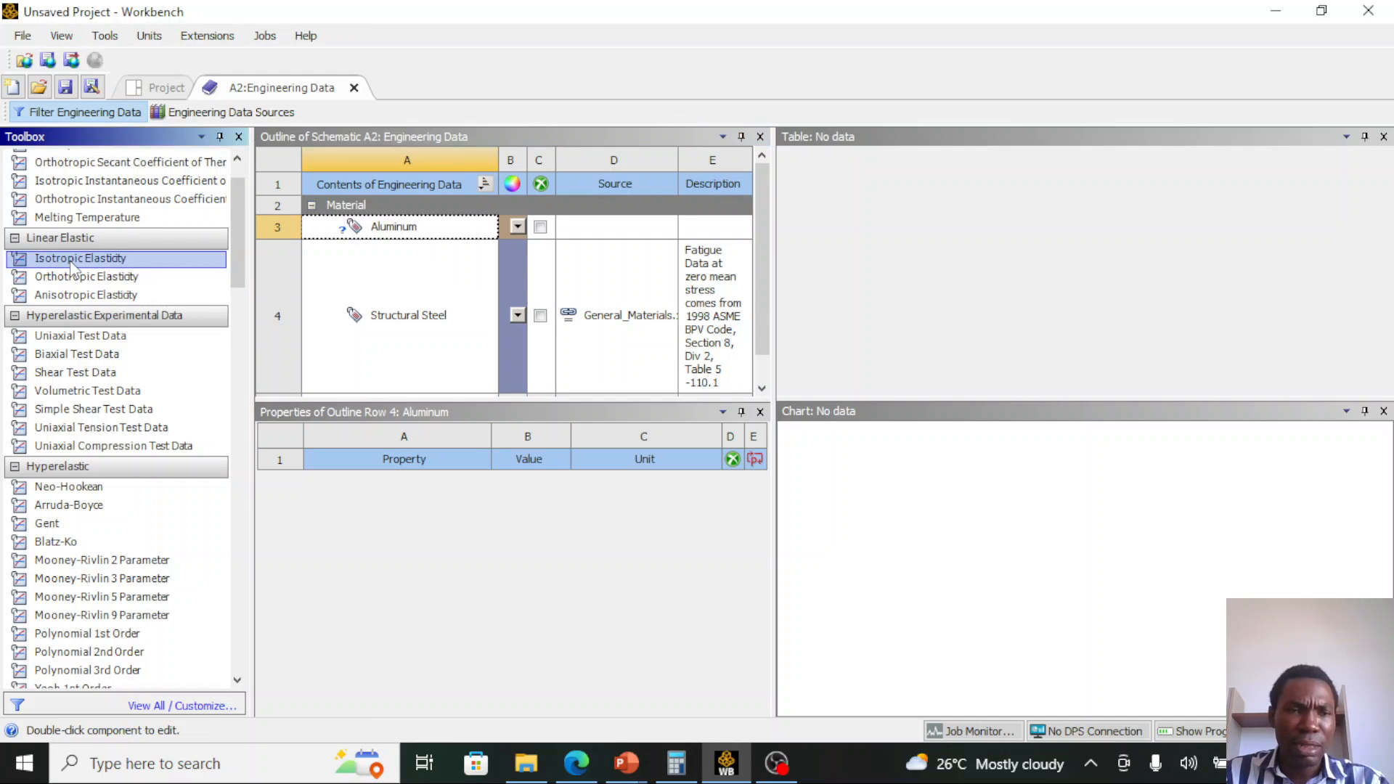
left_click_drag(71, 265, 373, 232)
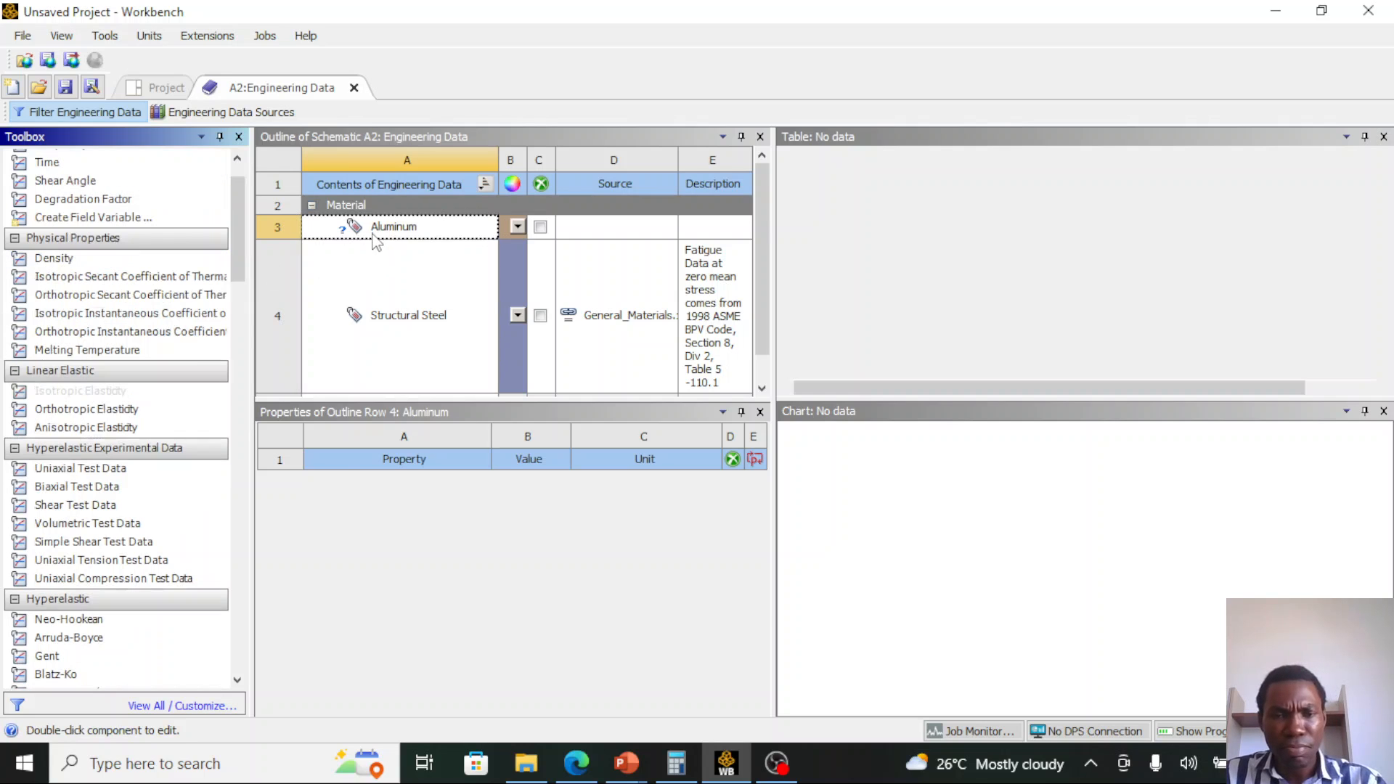
left_click(613, 549)
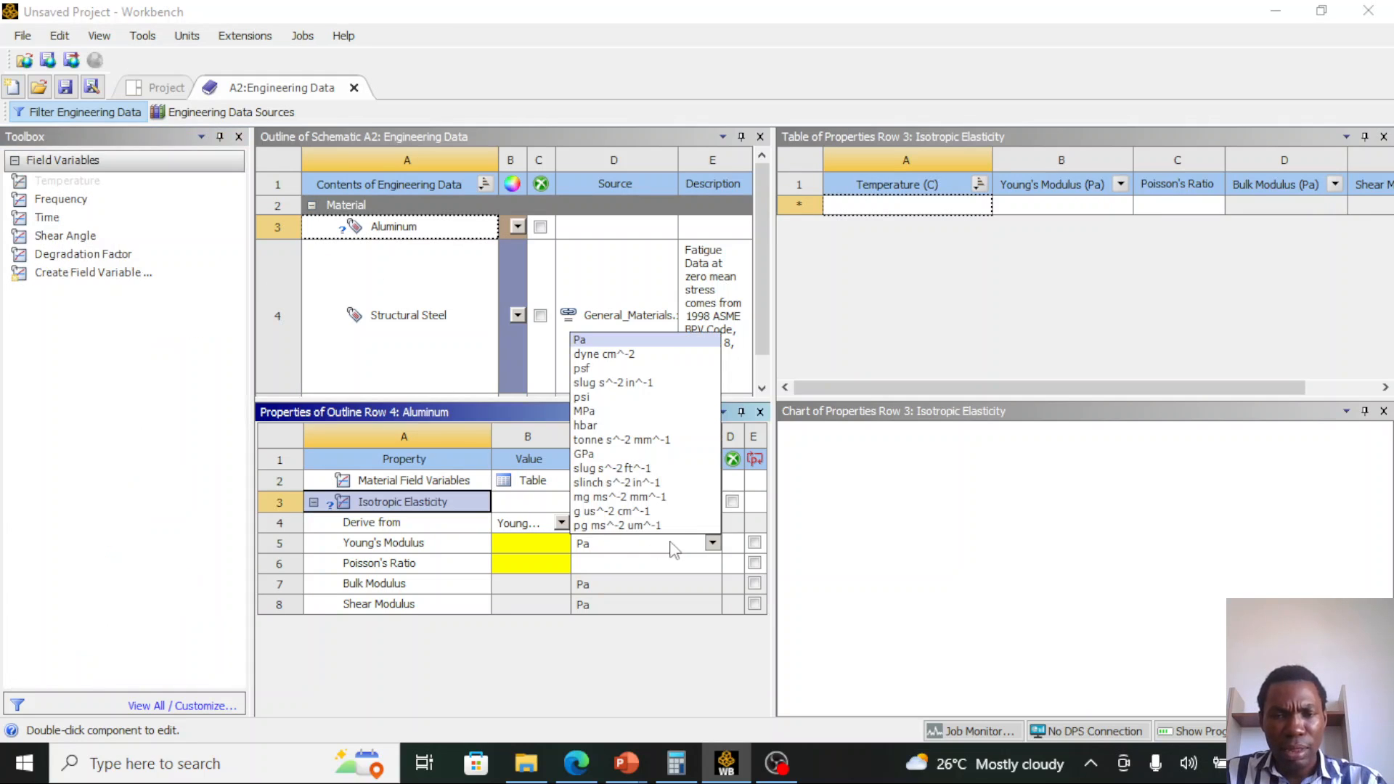
left_click(585, 453)
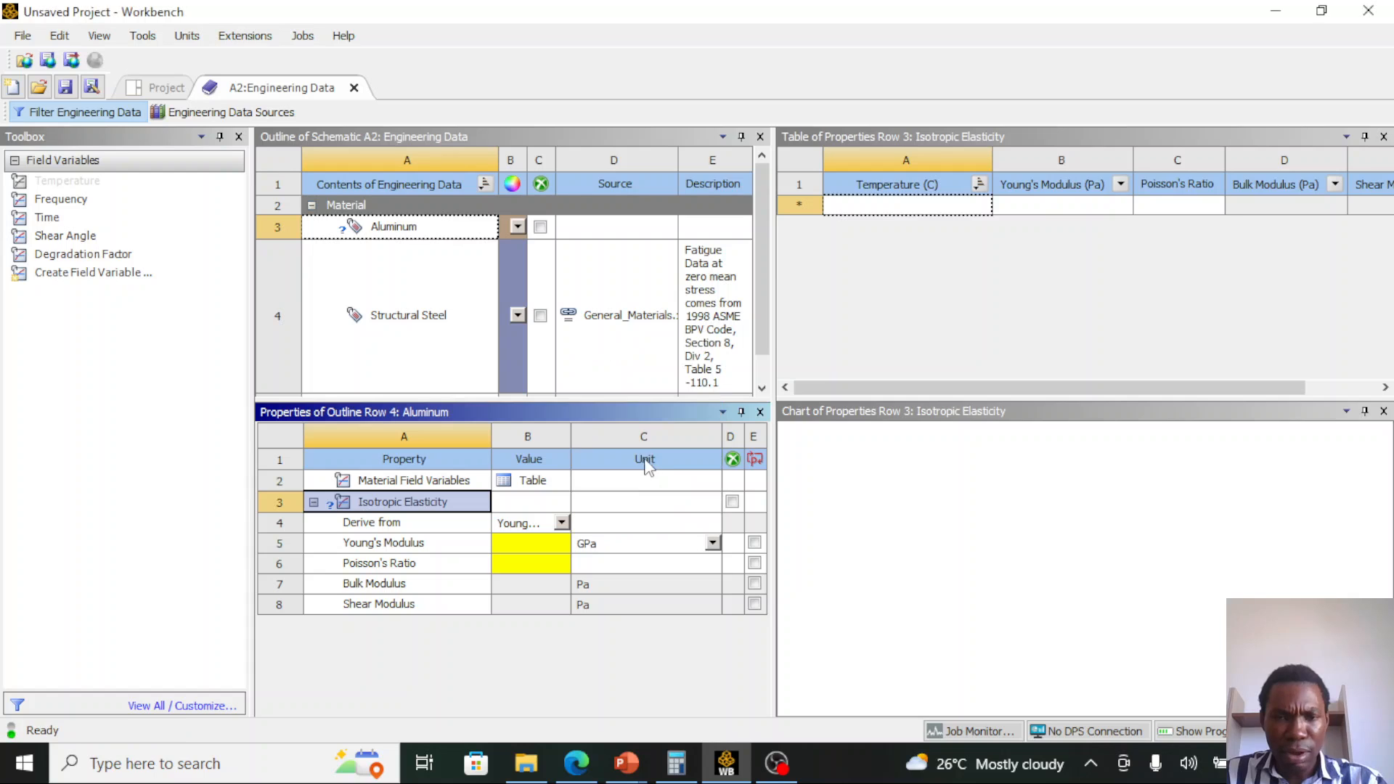
left_click(546, 543)
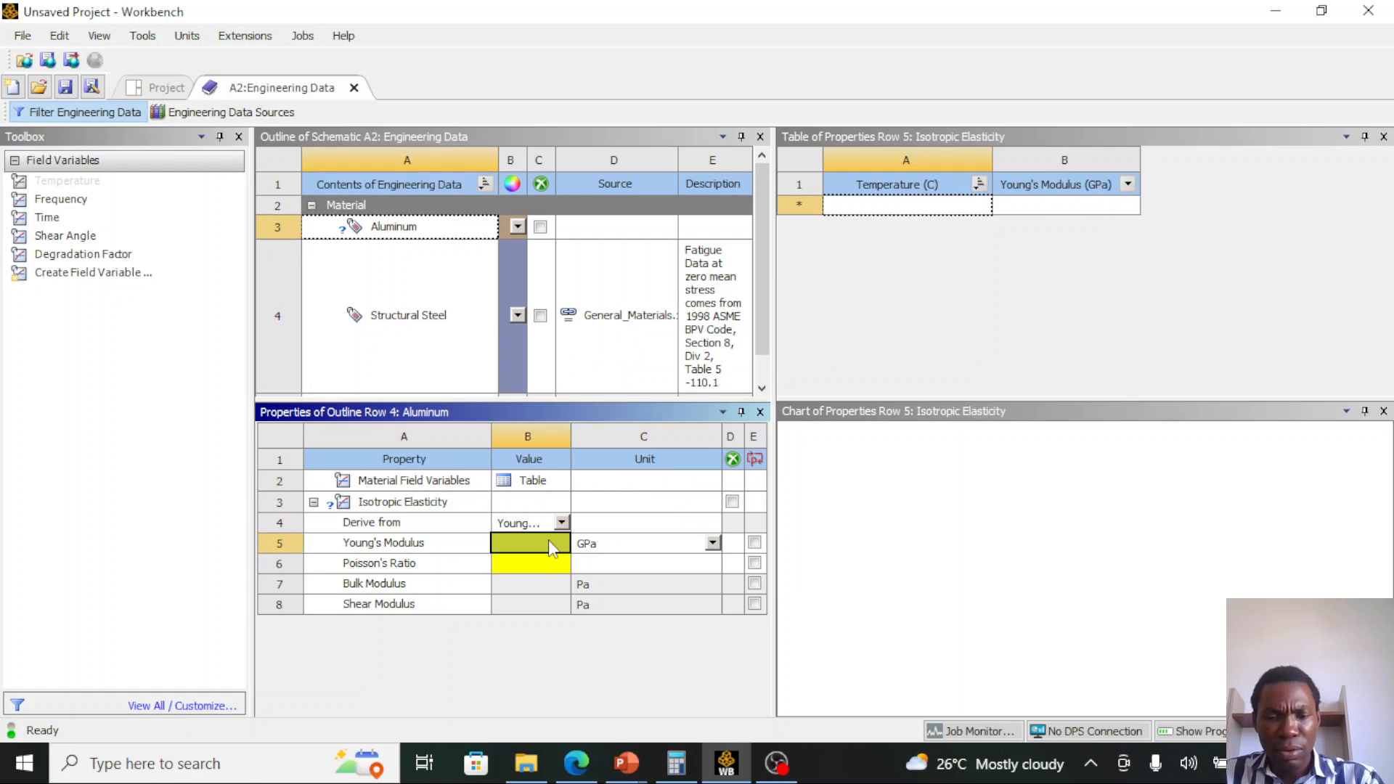
type("70")
key("Return")
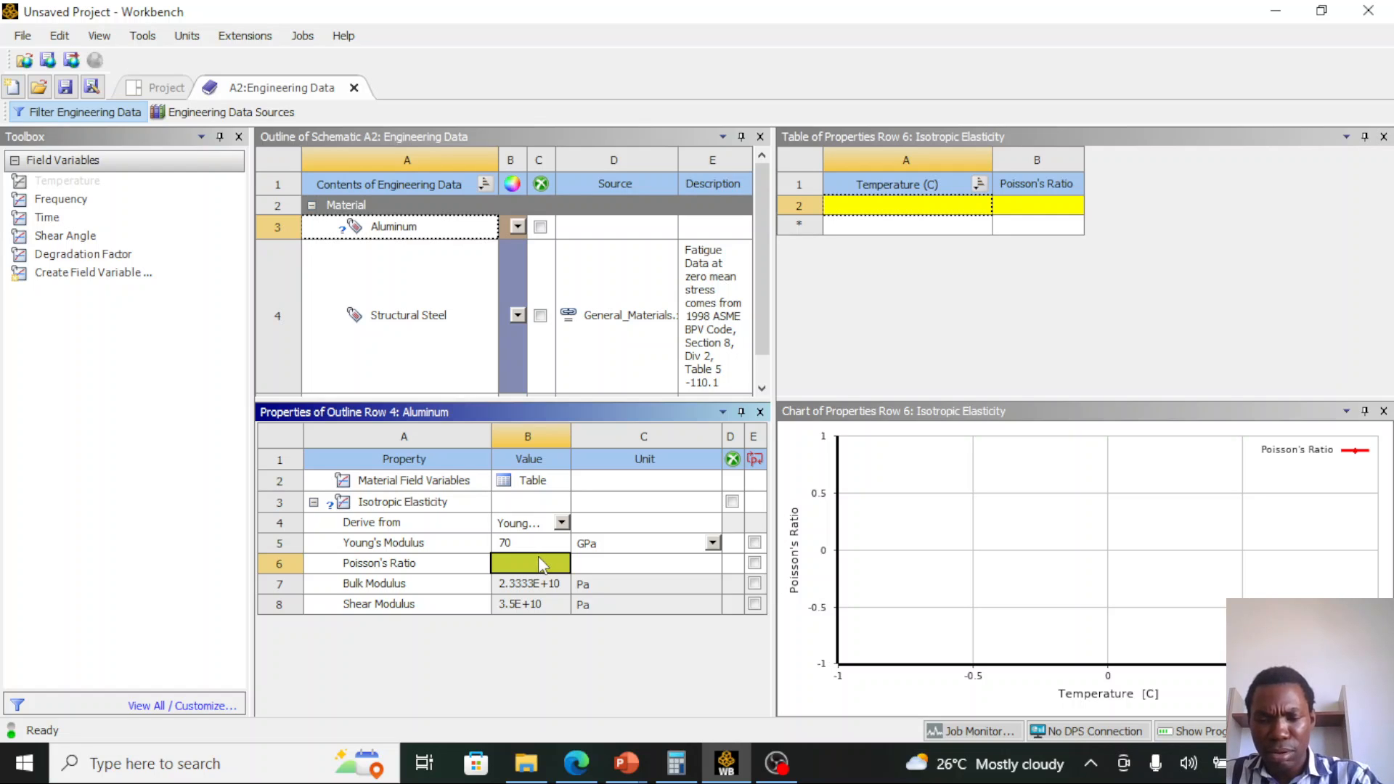
- Set the Poisson's Ratio of Aluminum to 0.34 and close the Engineering Data
type("0")
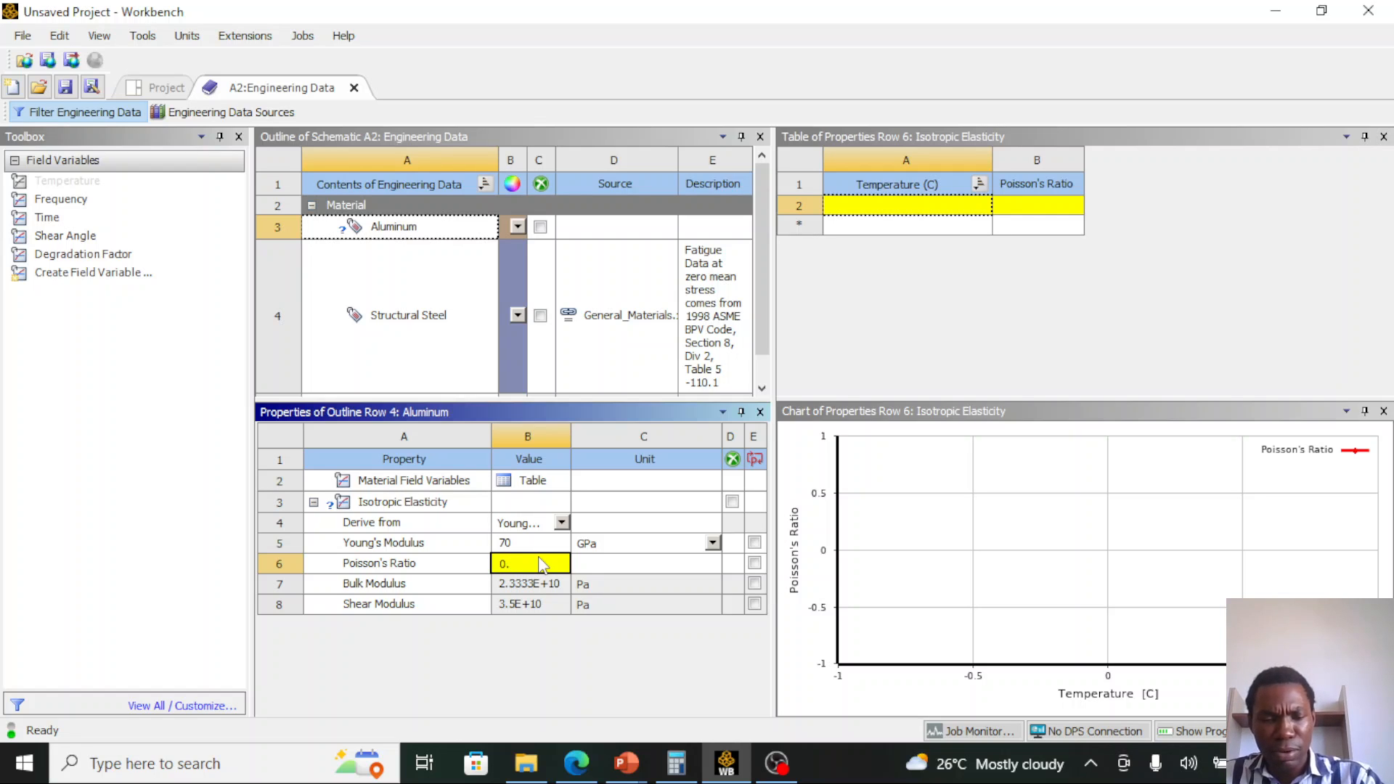
type(".34")
key("Return")
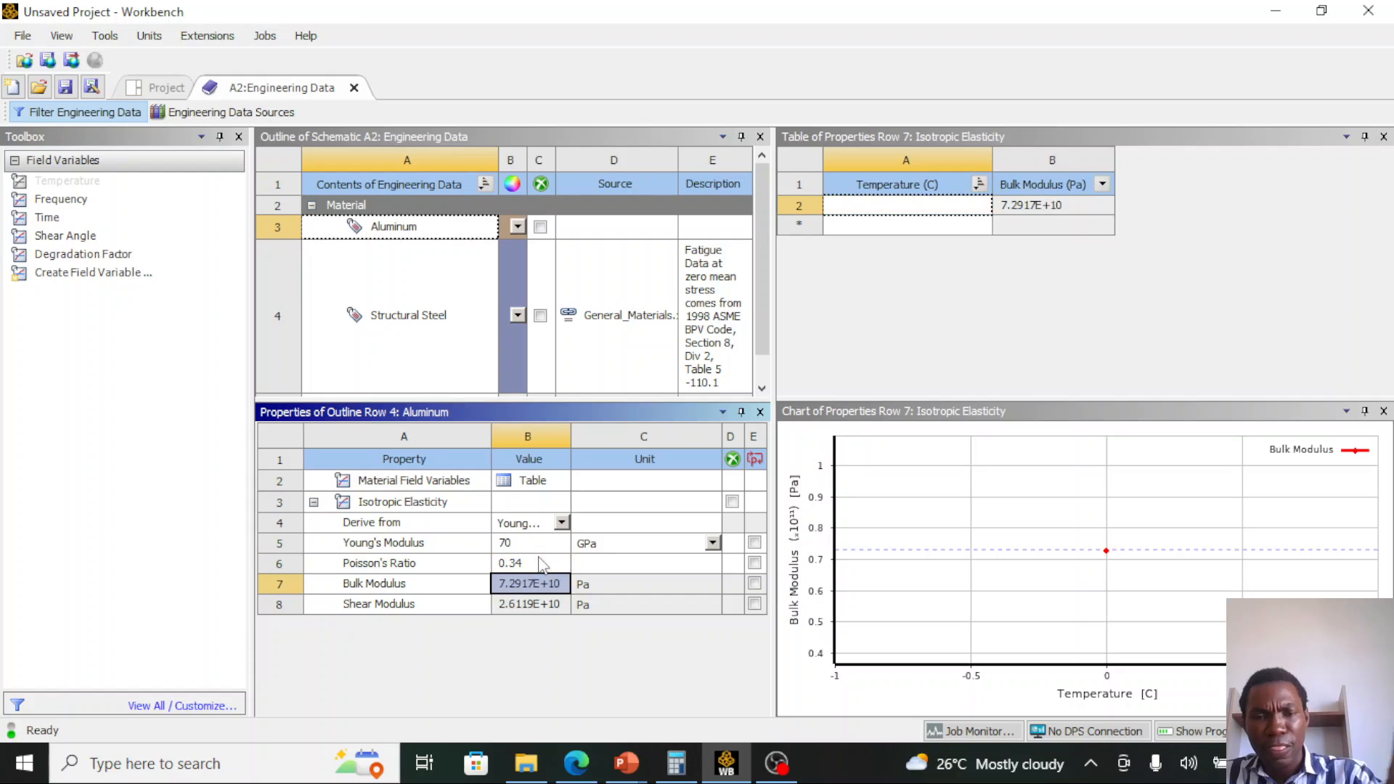
left_click(353, 88)
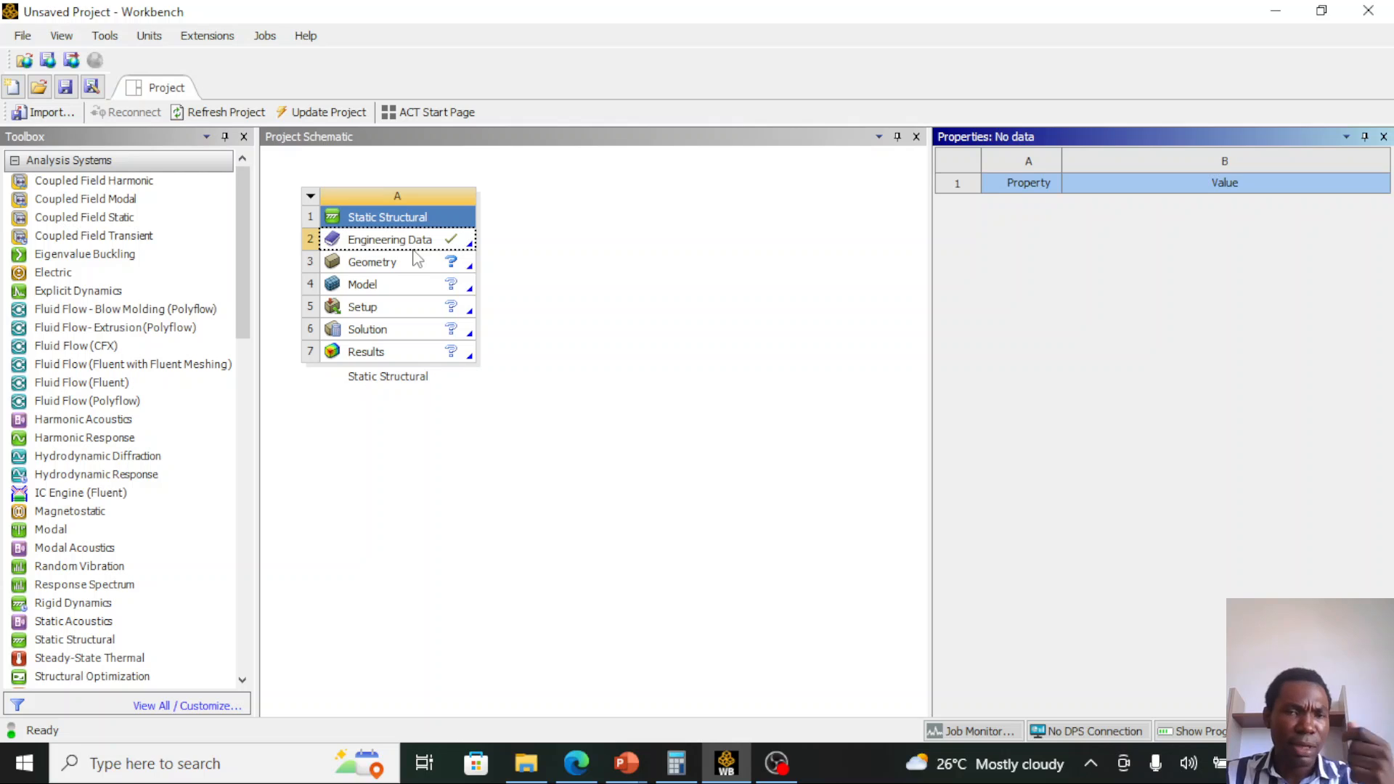
- Enable Line Bodies for the Geometry cell of the Static Structural system and open the geometry in SpaceClaim
left_click(412, 264)
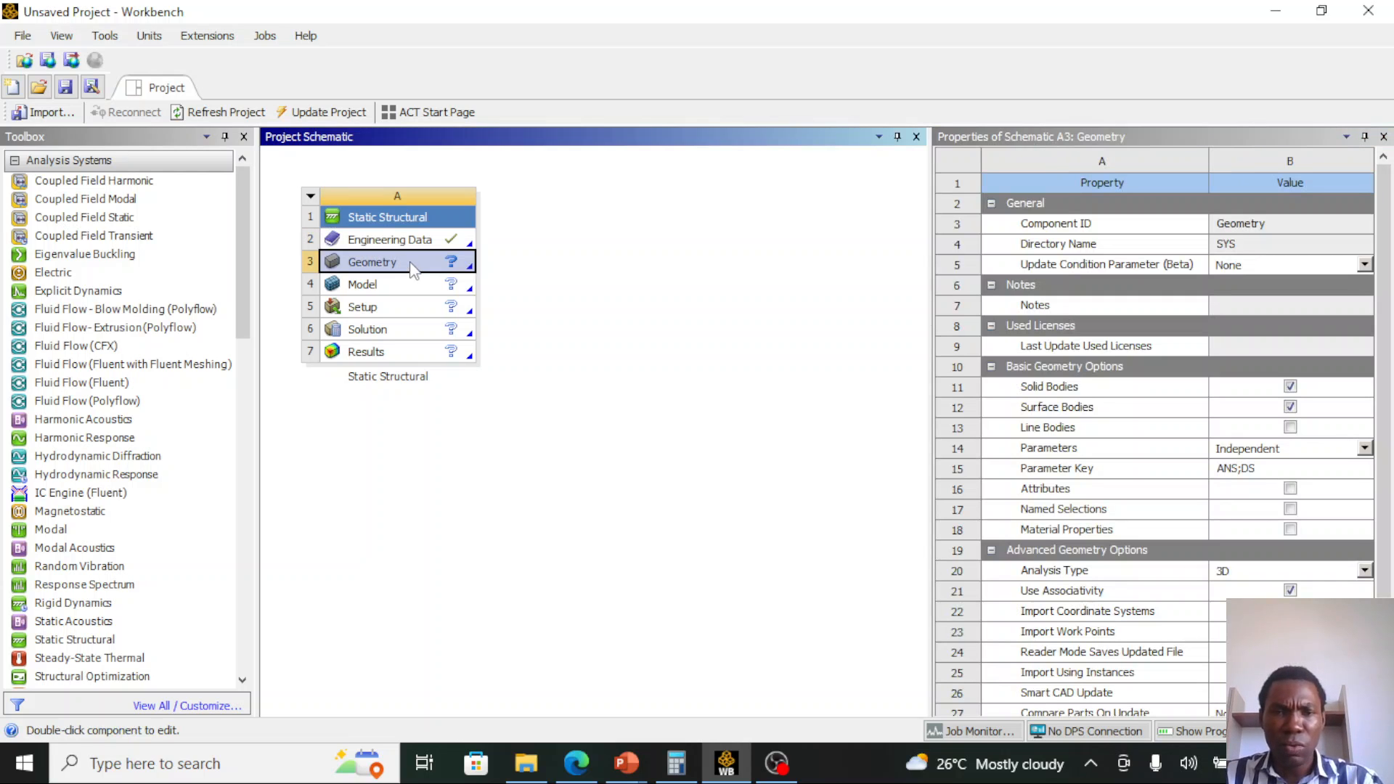
left_click(1290, 427)
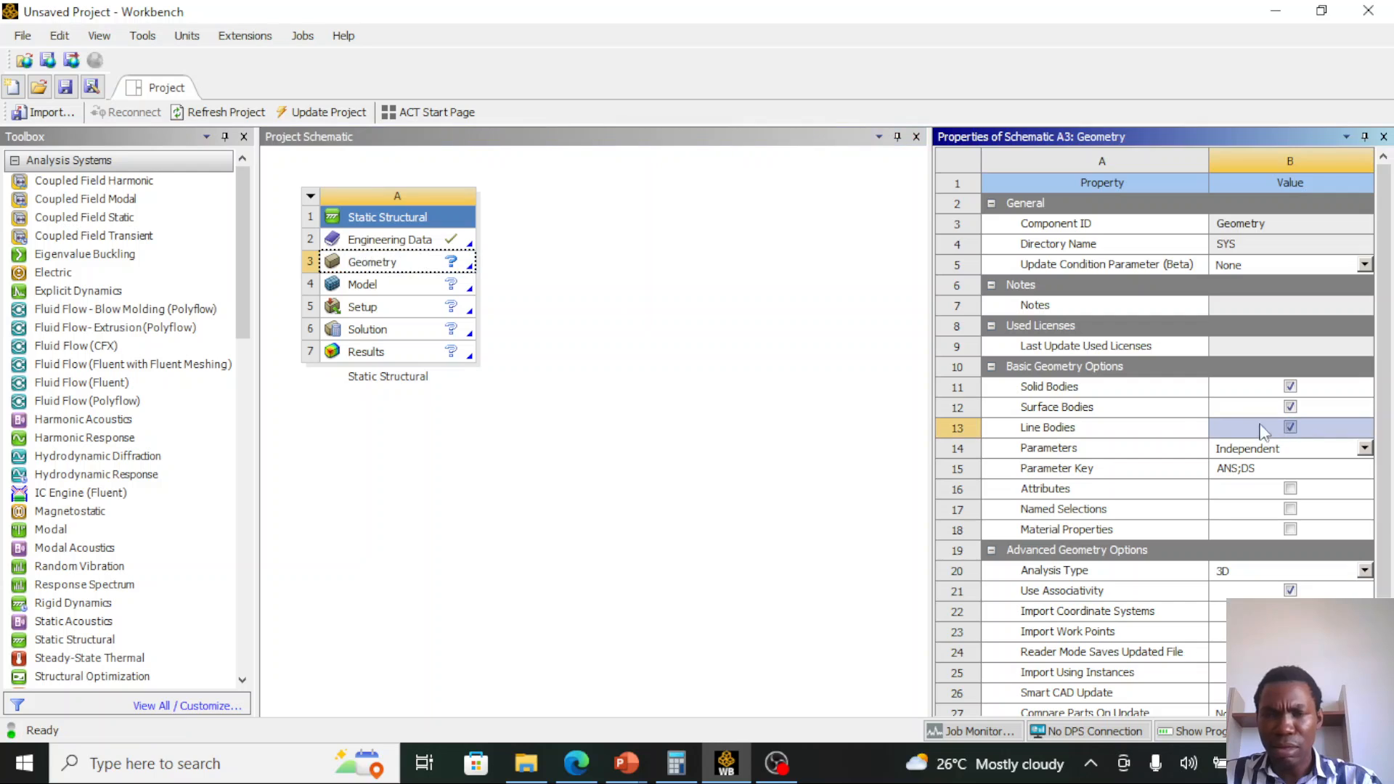
left_click(399, 268)
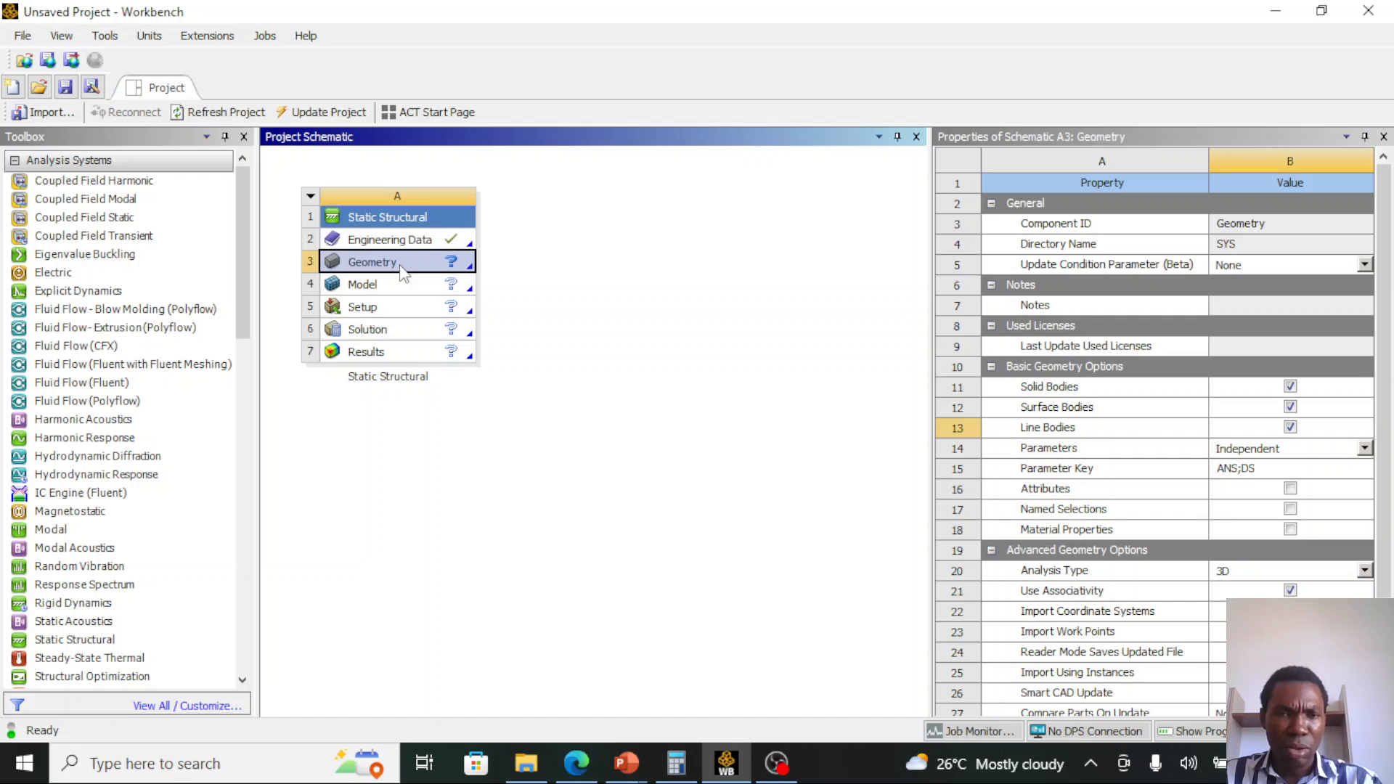
double_click(400, 270)
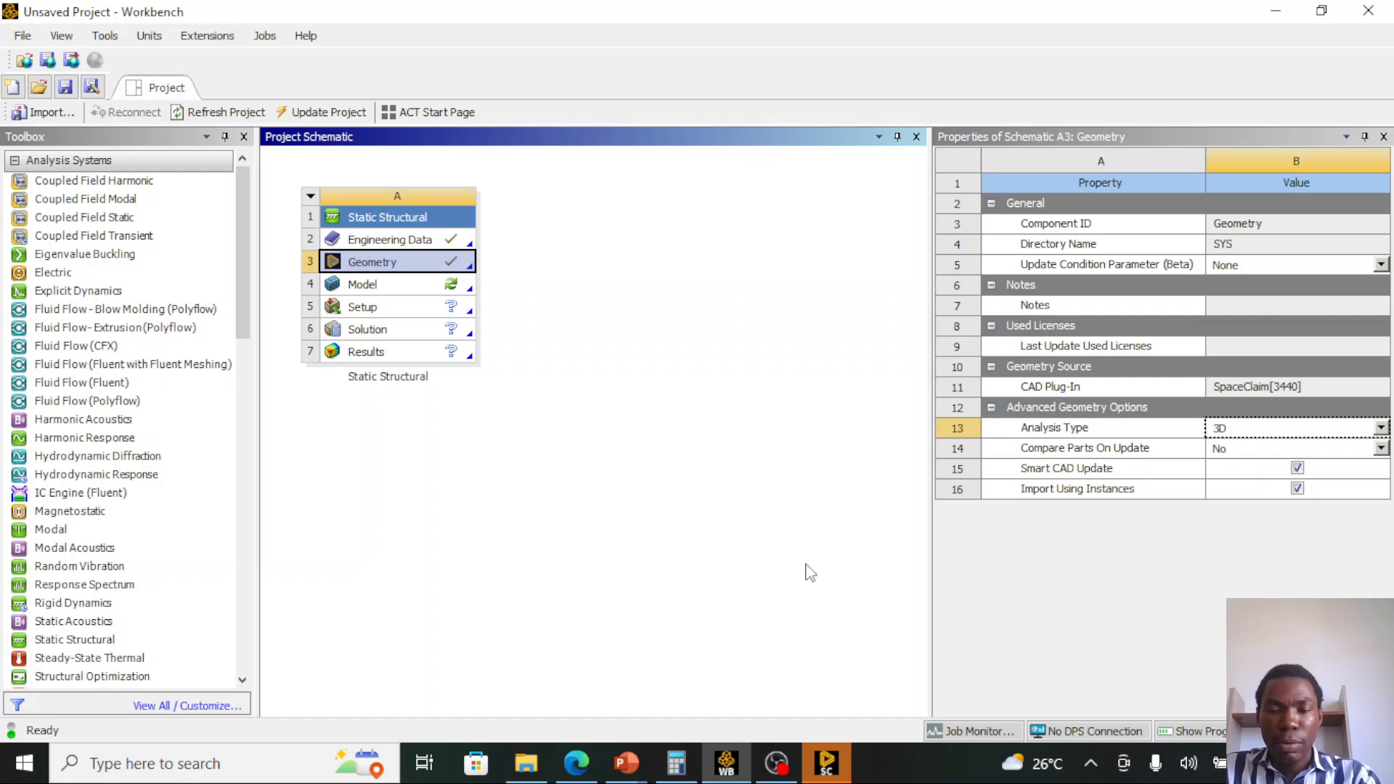
left_click(834, 770)
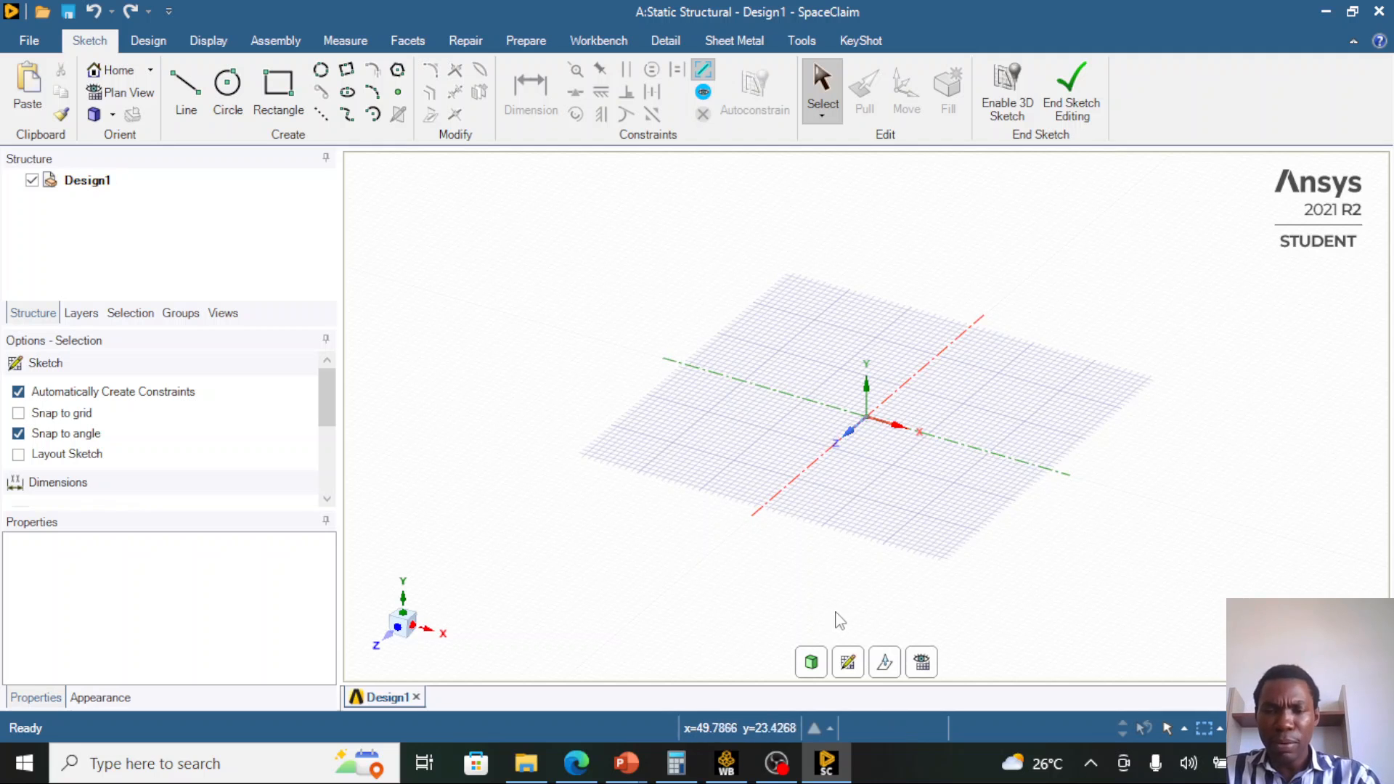
- Place the sketch grid on the vertical XY plane and show it in plan view
left_click(848, 662)
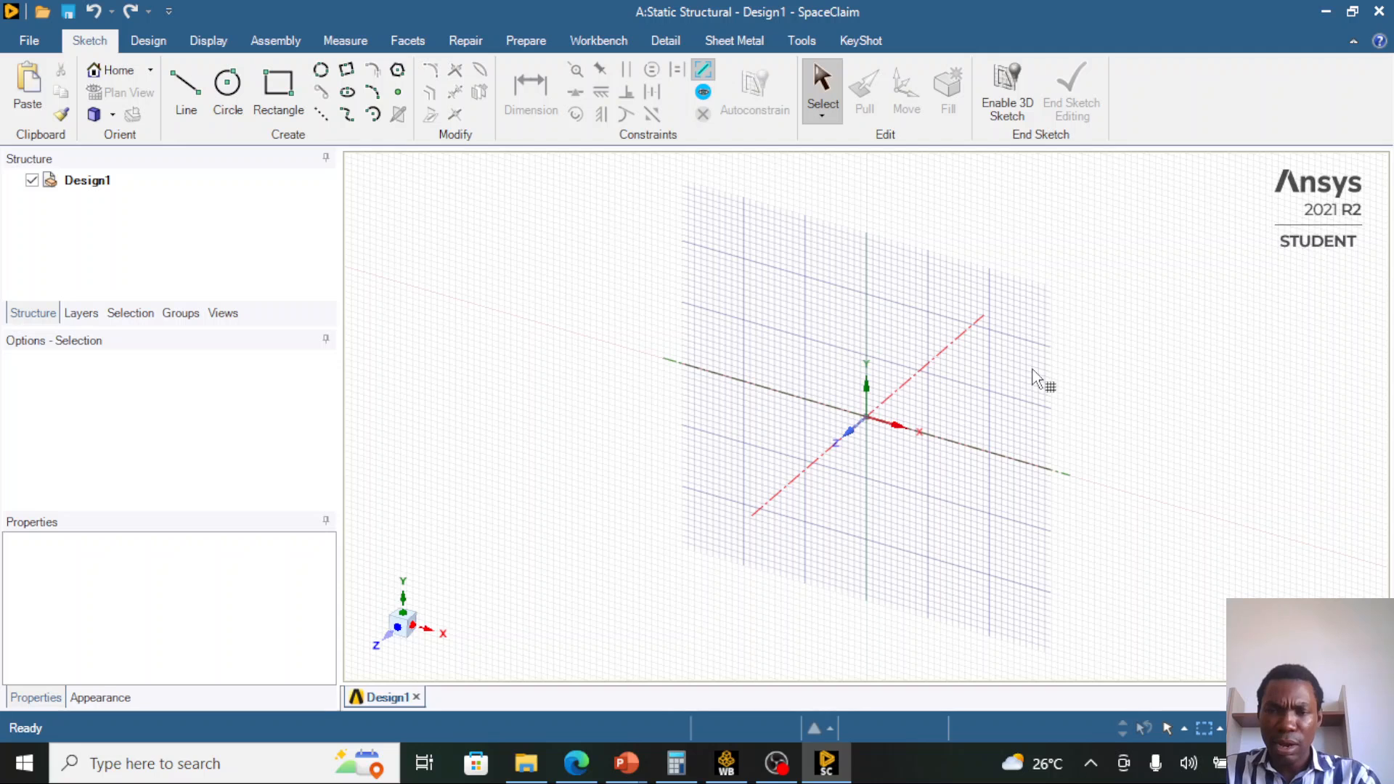
left_click(1038, 378)
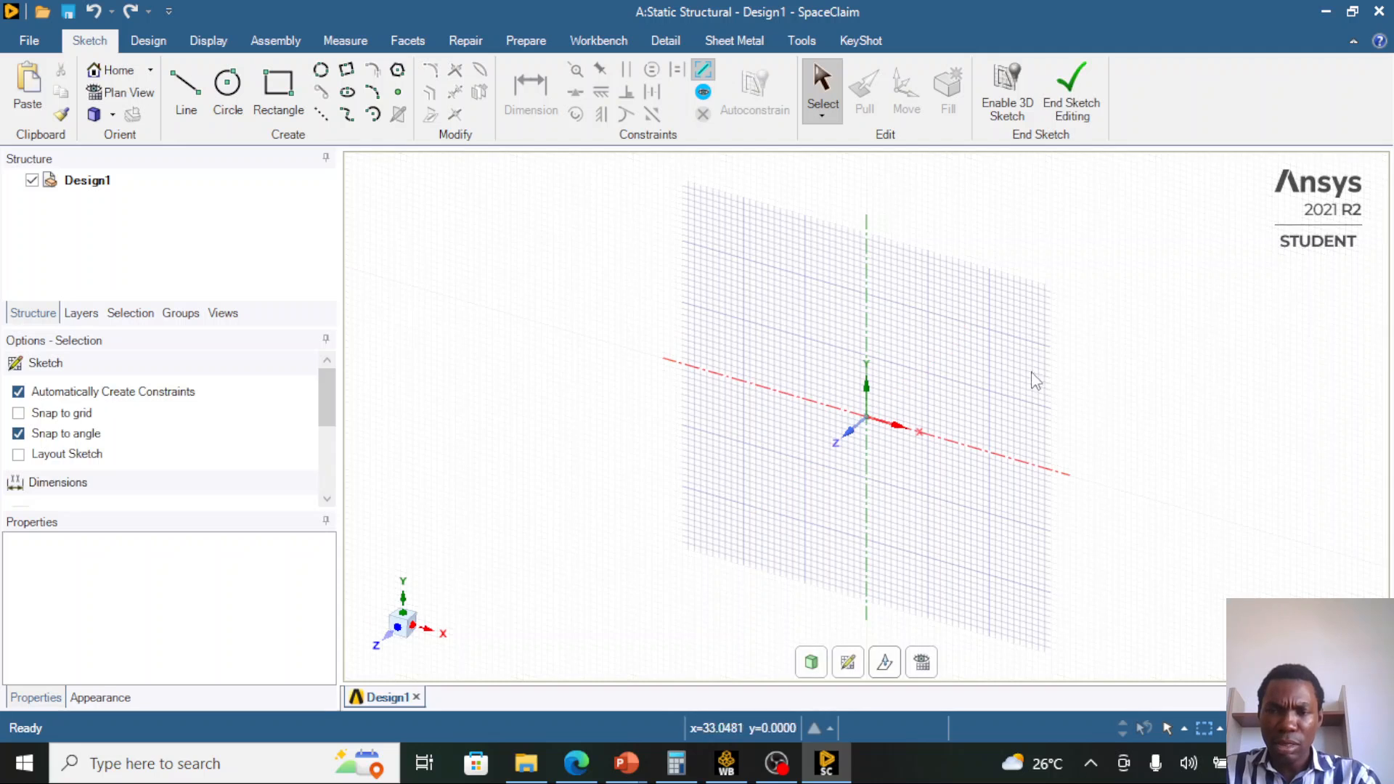
left_click(921, 662)
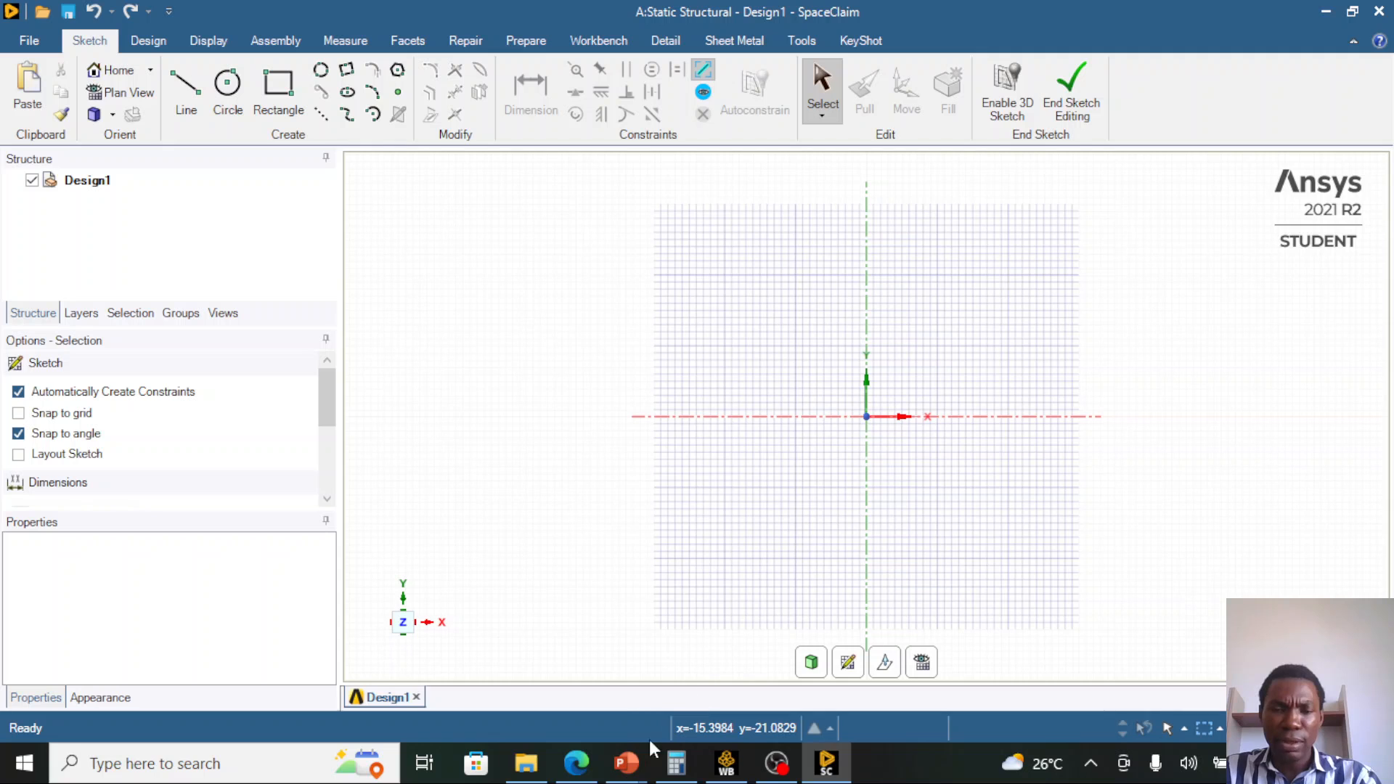
- Switch to the PowerPoint slide and underline the 300mm and right-hand 100mm lengths of the upper bar diagram in red ink
mouse_move(639, 758)
left_click(581, 689)
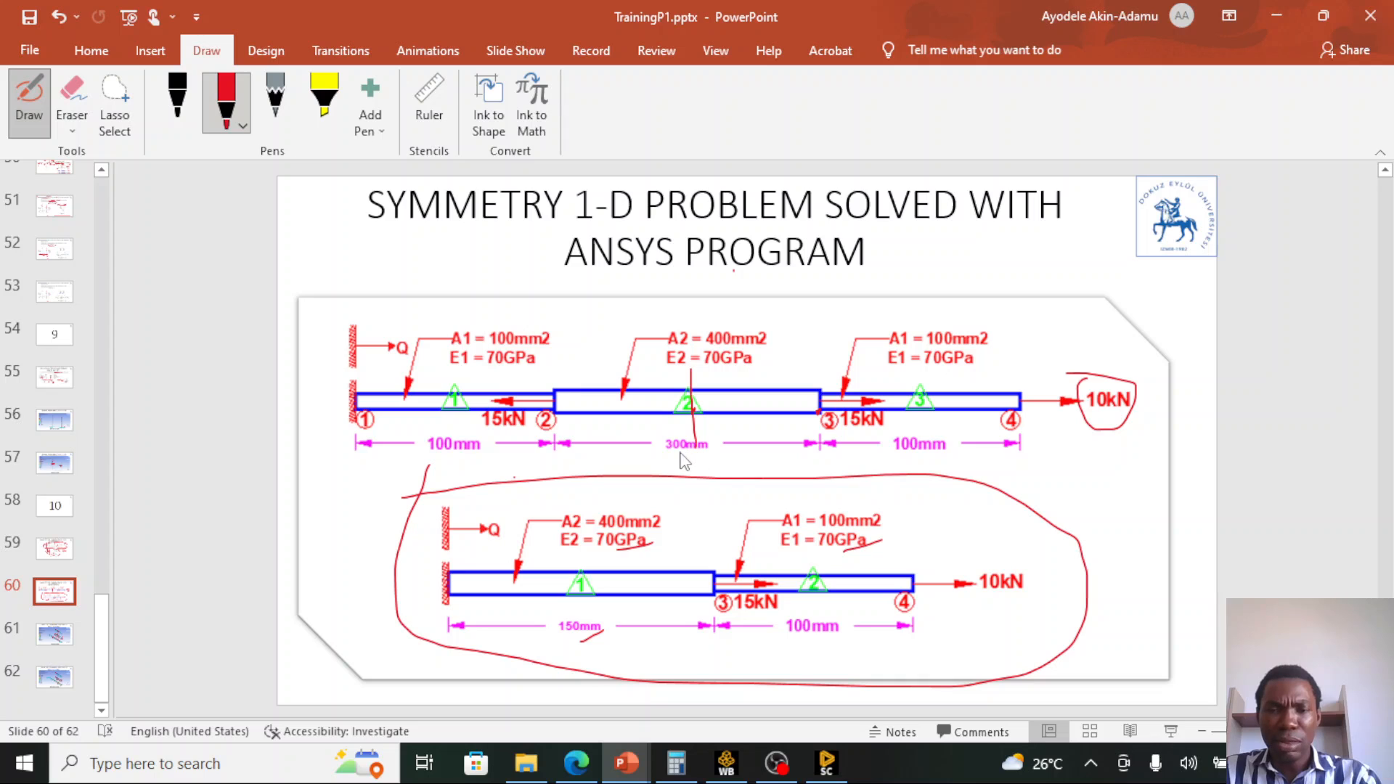
left_click_drag(679, 452, 715, 450)
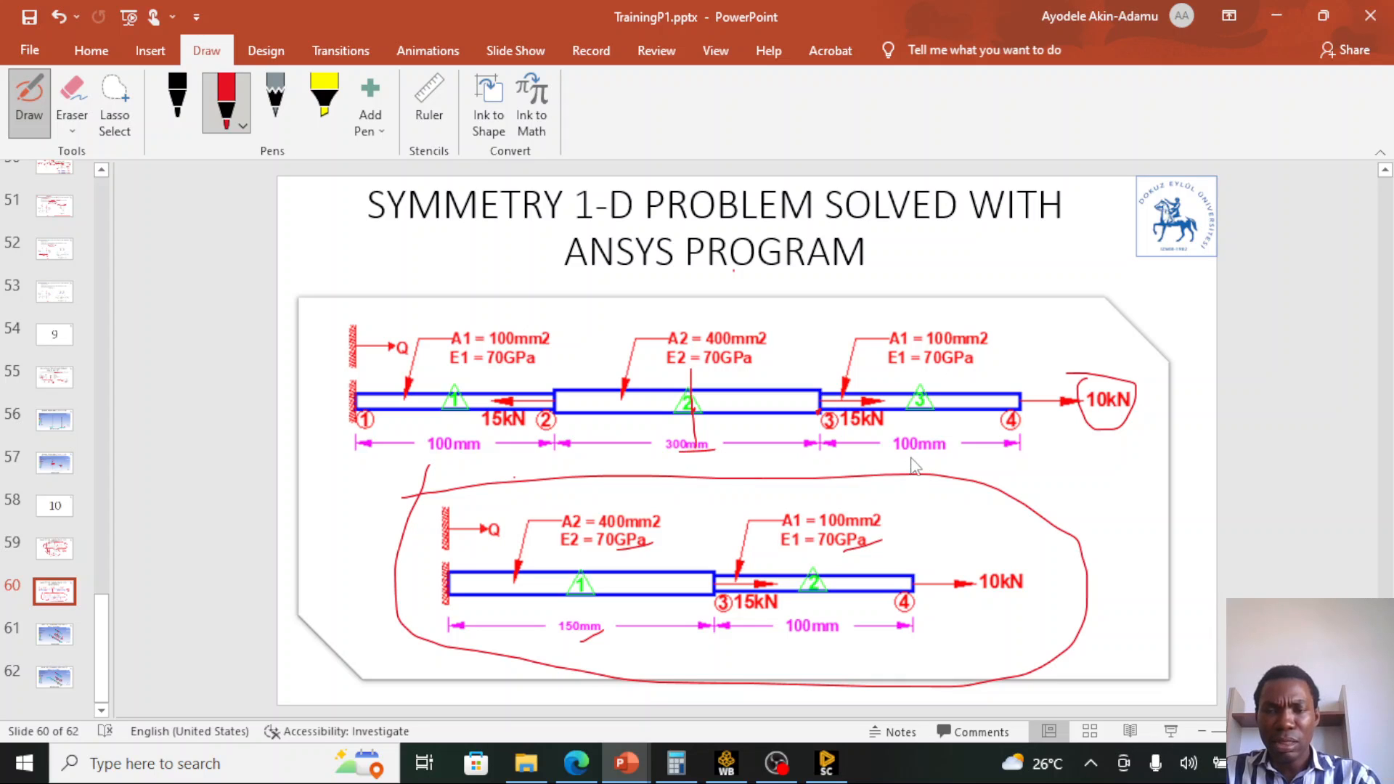
left_click_drag(908, 456, 944, 447)
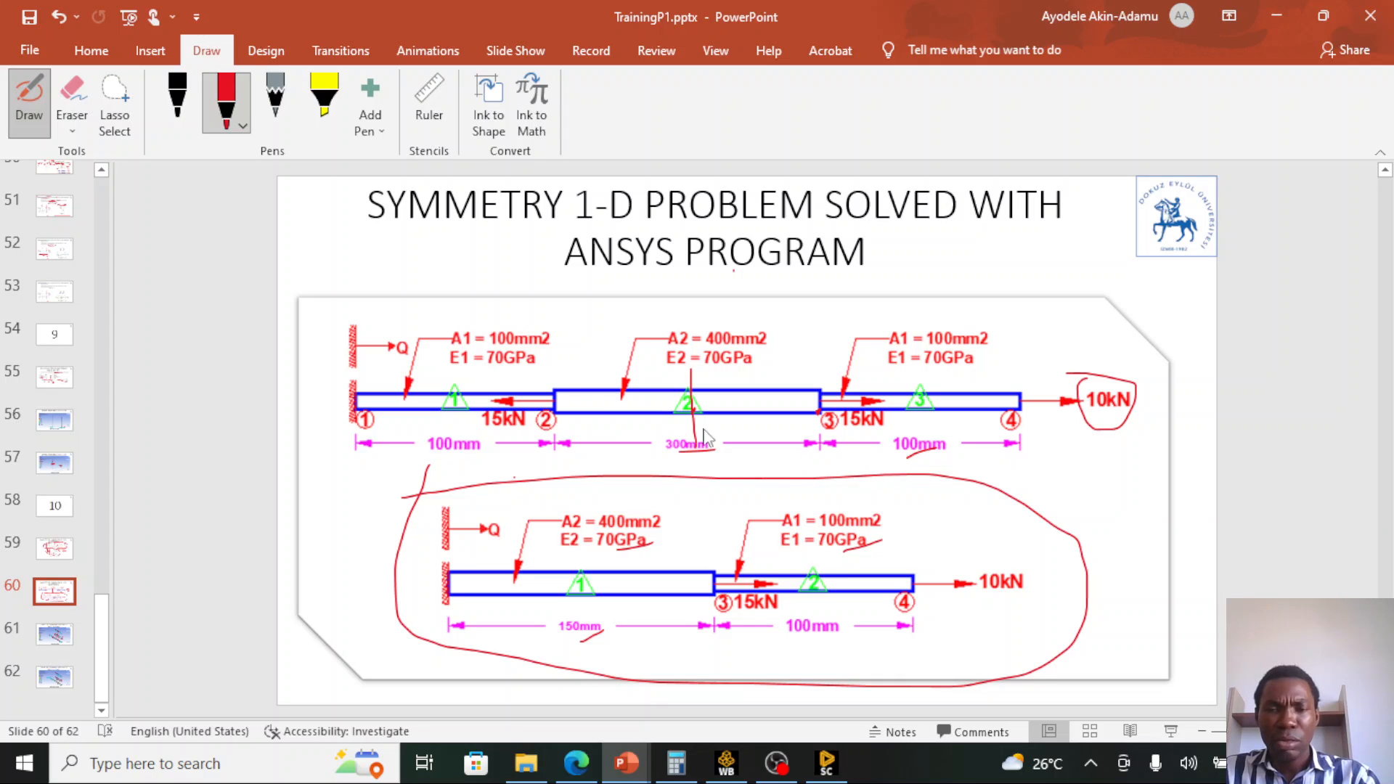
- Switch to SpaceClaim and sketch a 100 mm horizontal line from the origin along the positive X axis
left_click(826, 762)
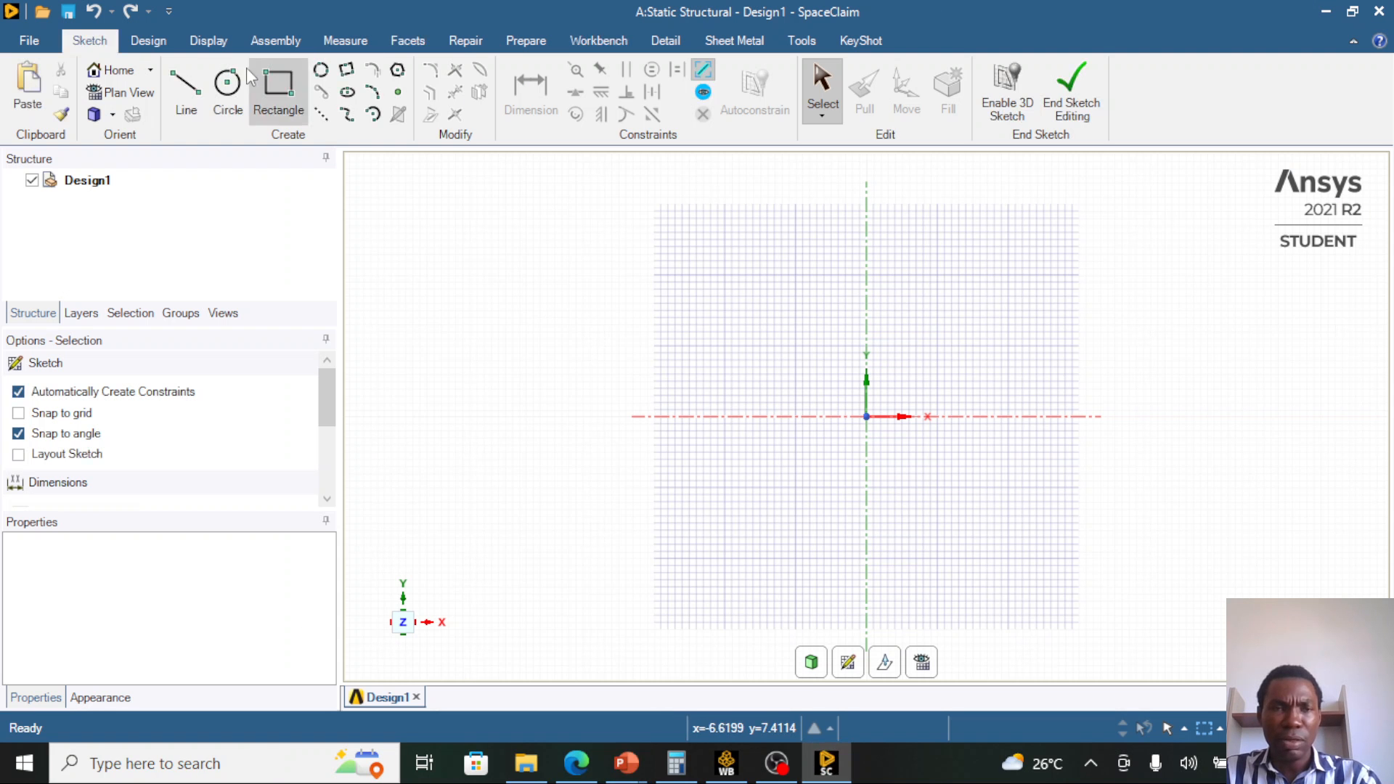
left_click(197, 89)
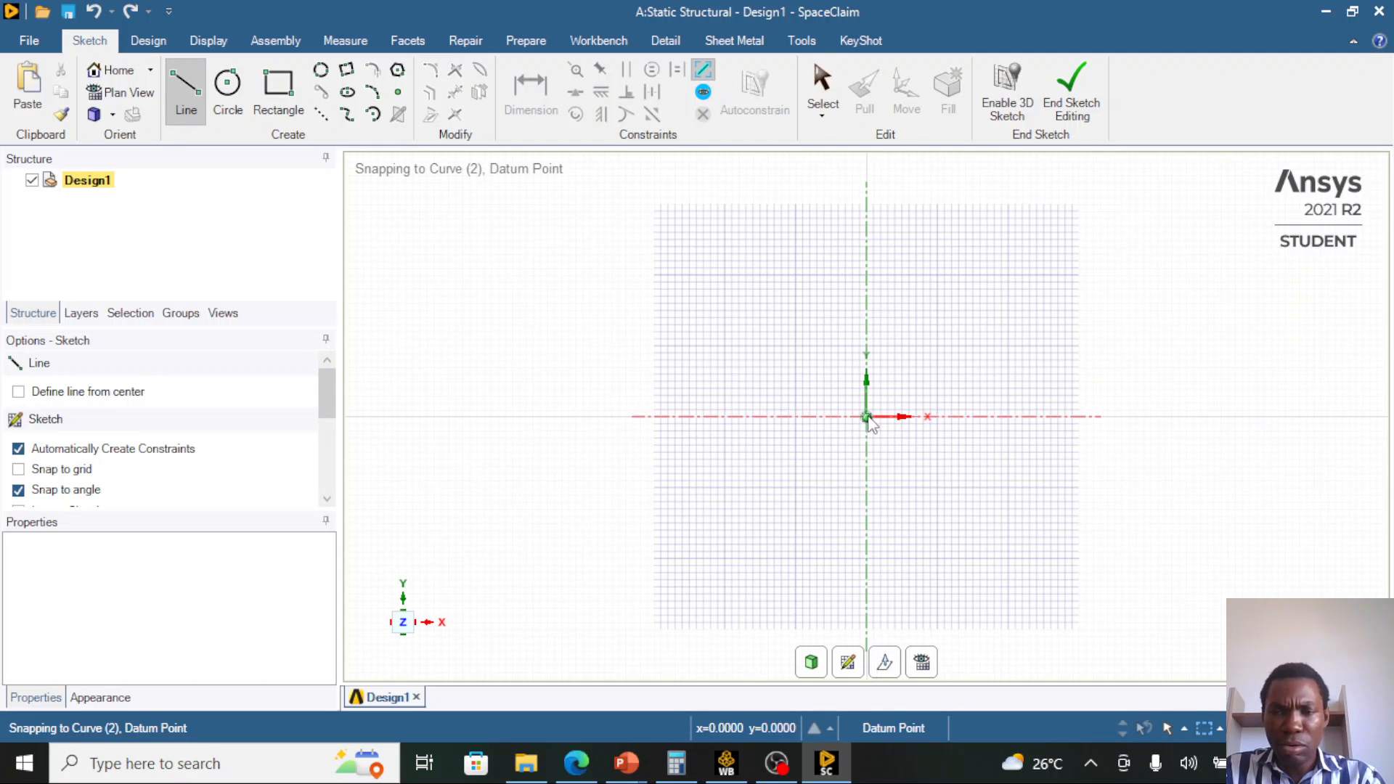
left_click(868, 418)
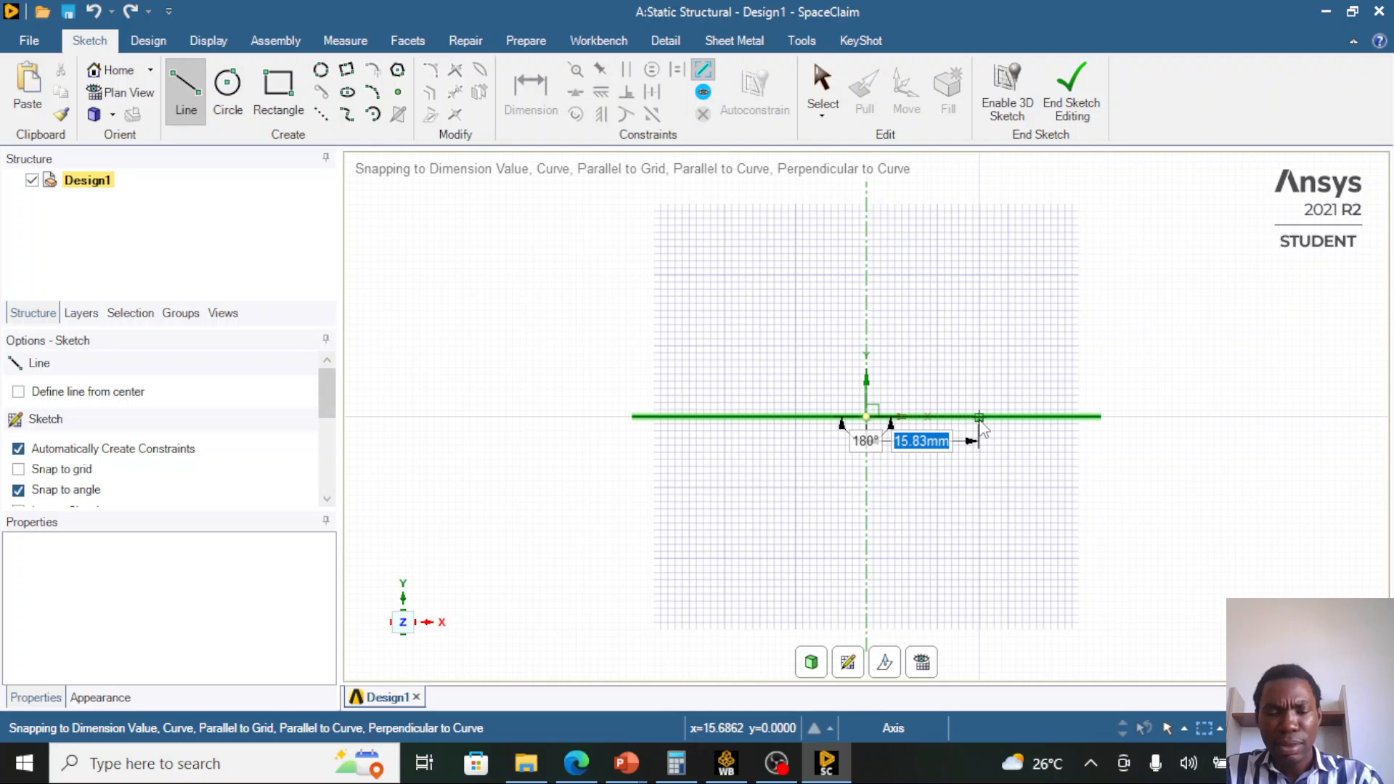
type("100")
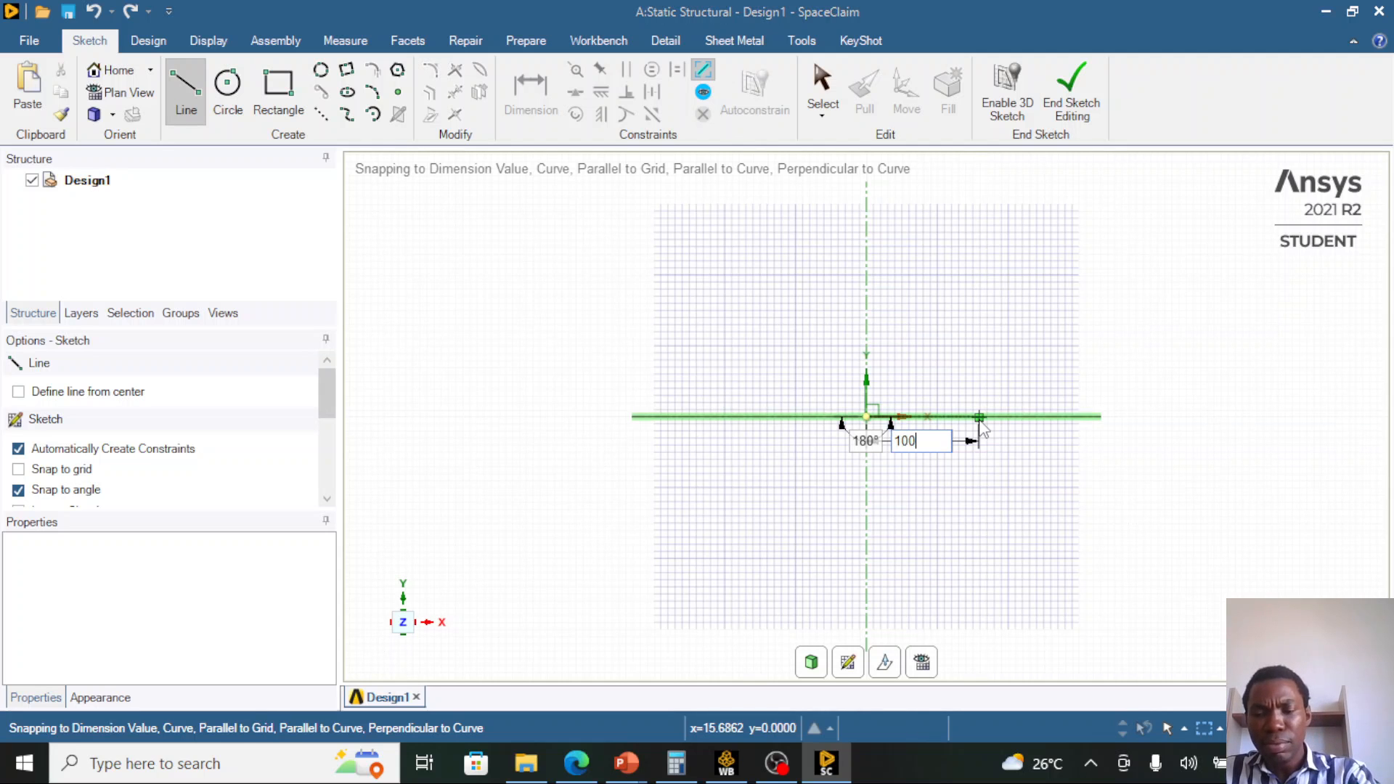
key("Return")
- Continue the sketch with a 300 mm line along the X axis from the end of the 100 mm line
scroll(980, 419, "down", 4)
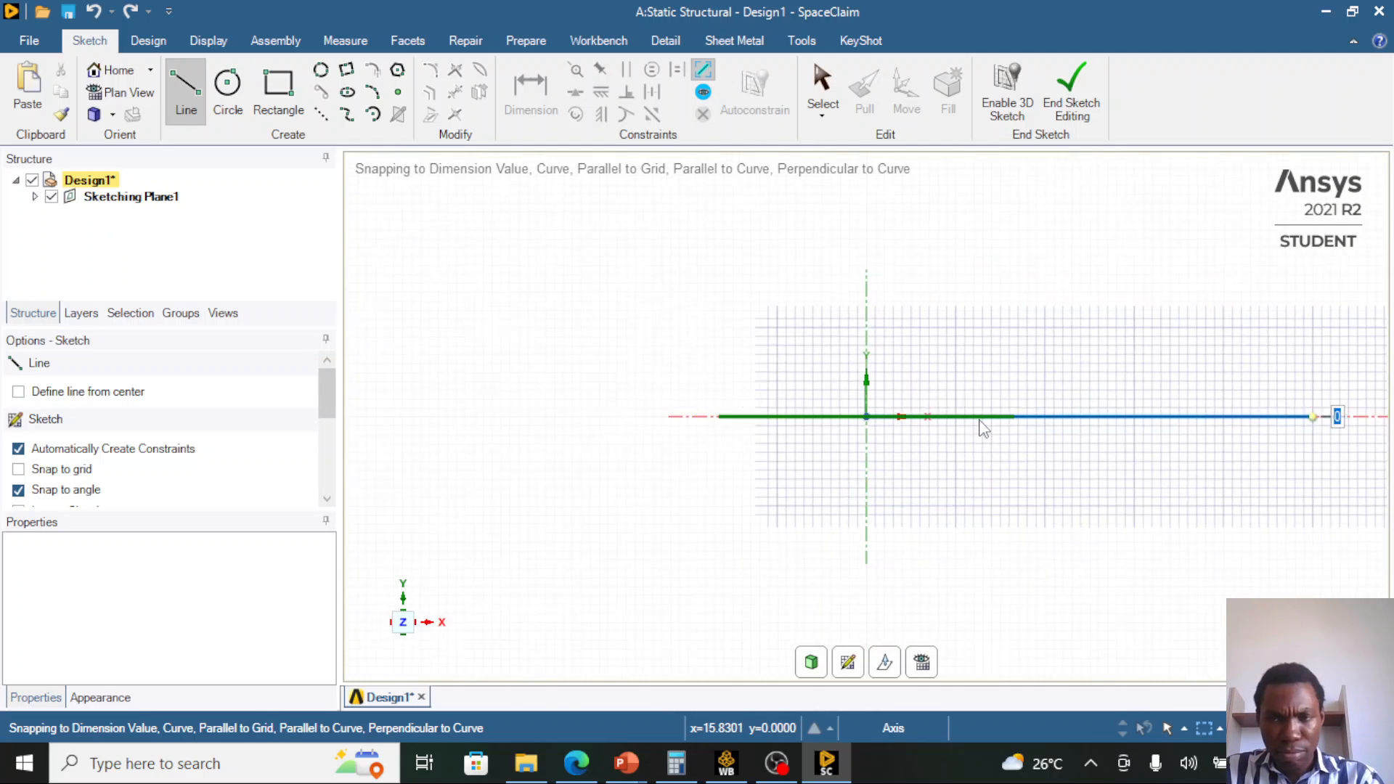
scroll(1091, 428, "down", 4)
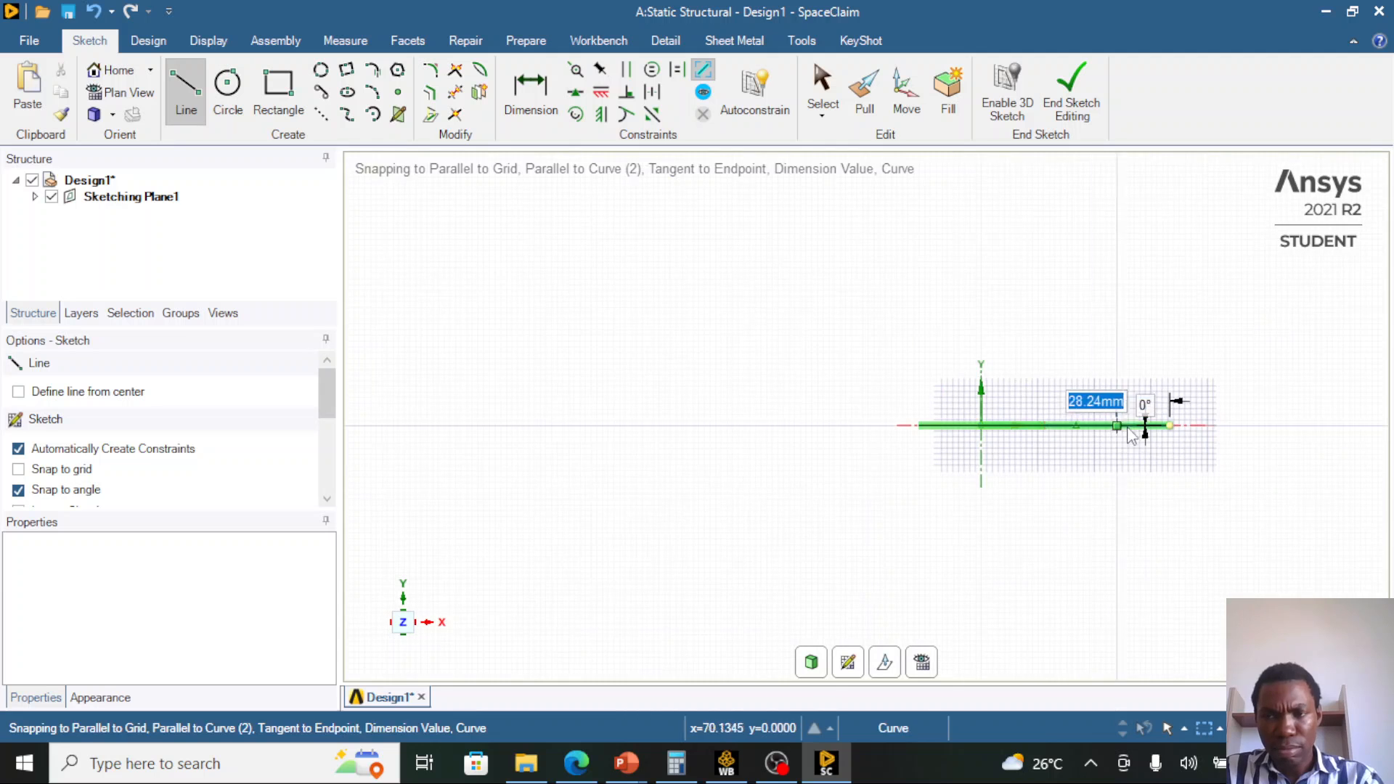
scroll(1148, 426, "down", 3)
scroll(1268, 425, "up", 3)
scroll(1266, 432, "up", 3)
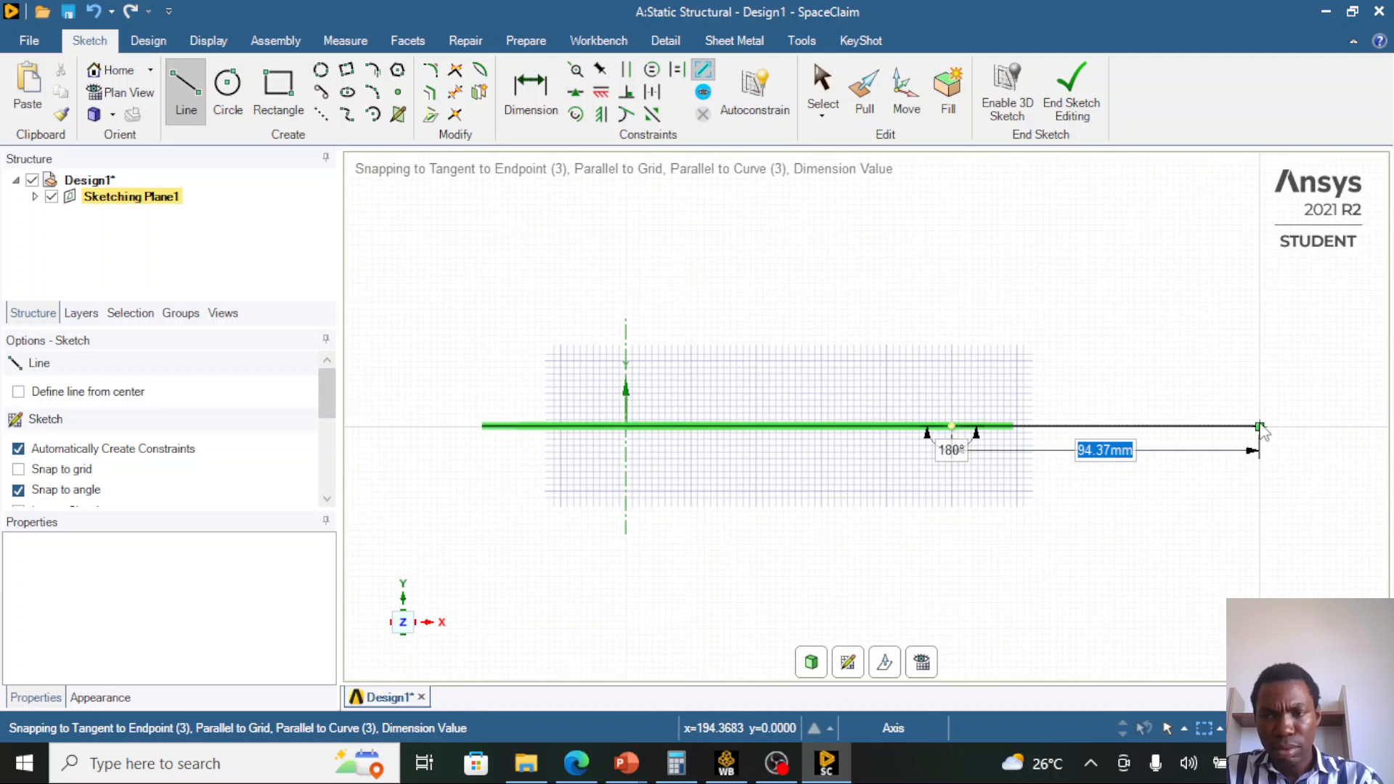
type("300")
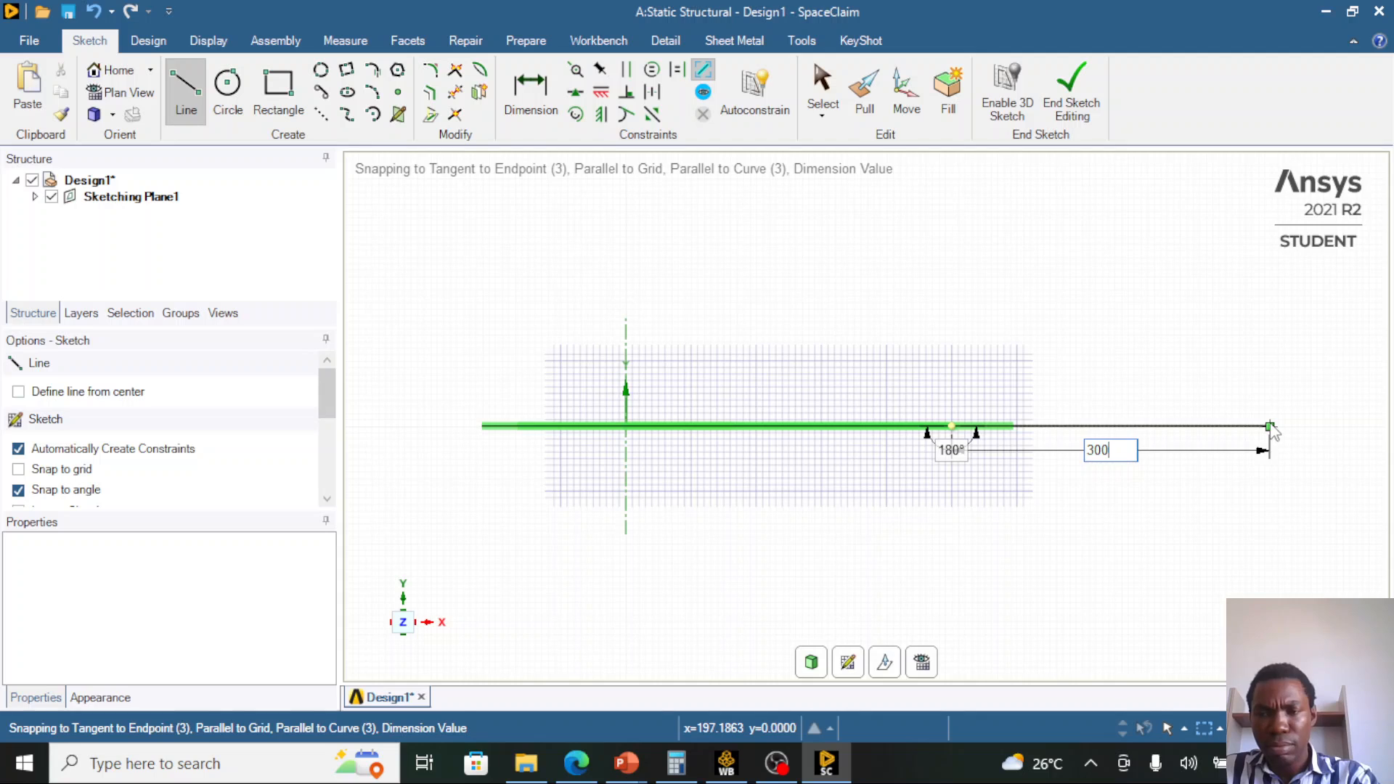
key("Return")
- Add a final 100 mm line along the X axis from the end of the 300 mm line and end the chain
scroll(1269, 429, "down", 3)
scroll(1245, 413, "up", 3)
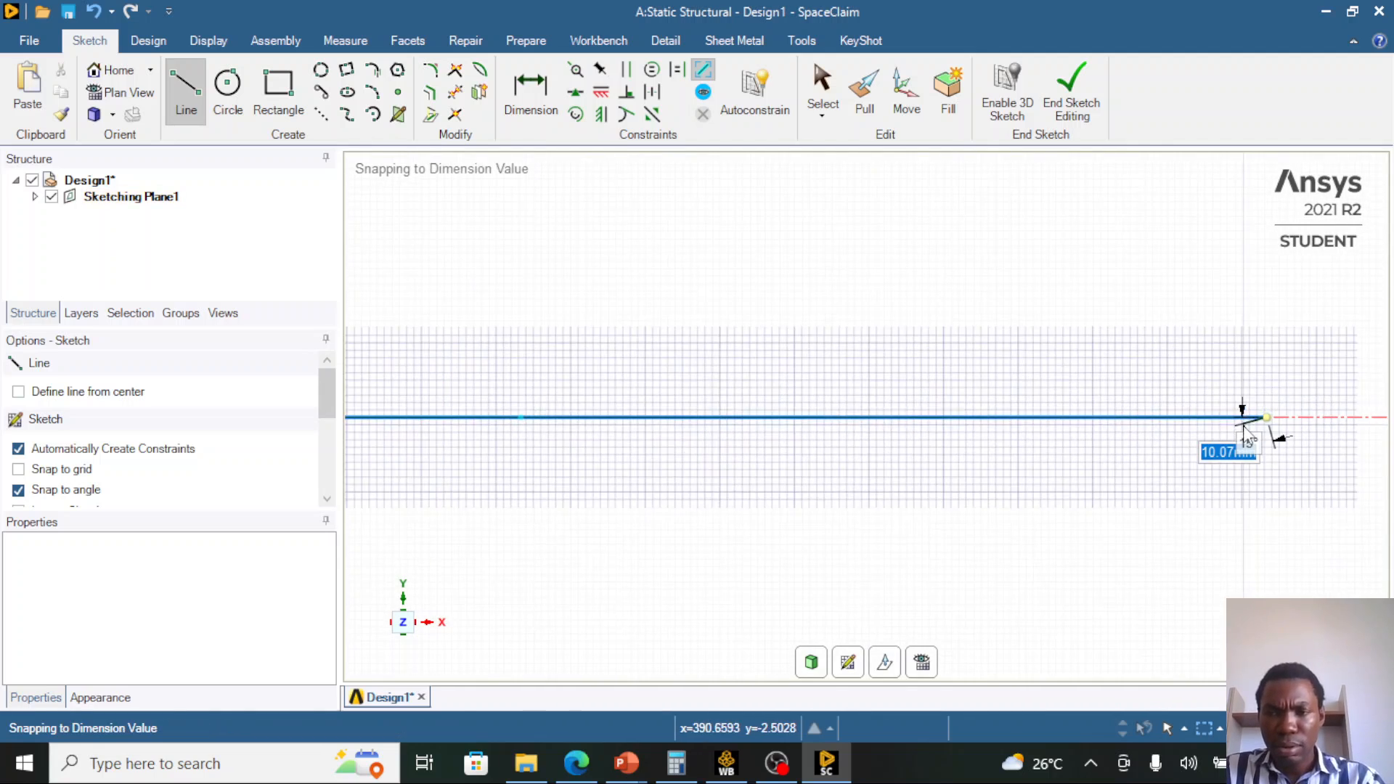
scroll(1263, 403, "down", 5)
scroll(1299, 432, "up", 5)
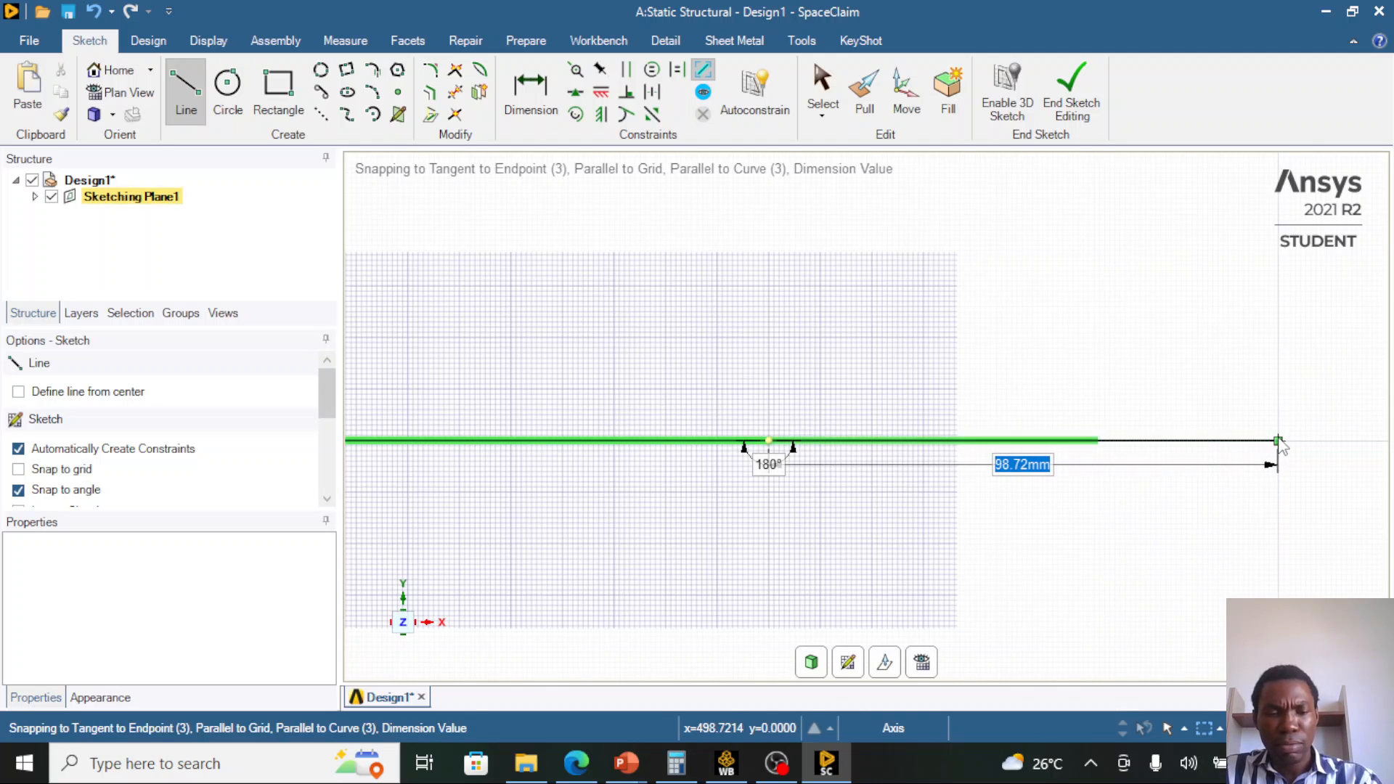
type("100")
key("Return")
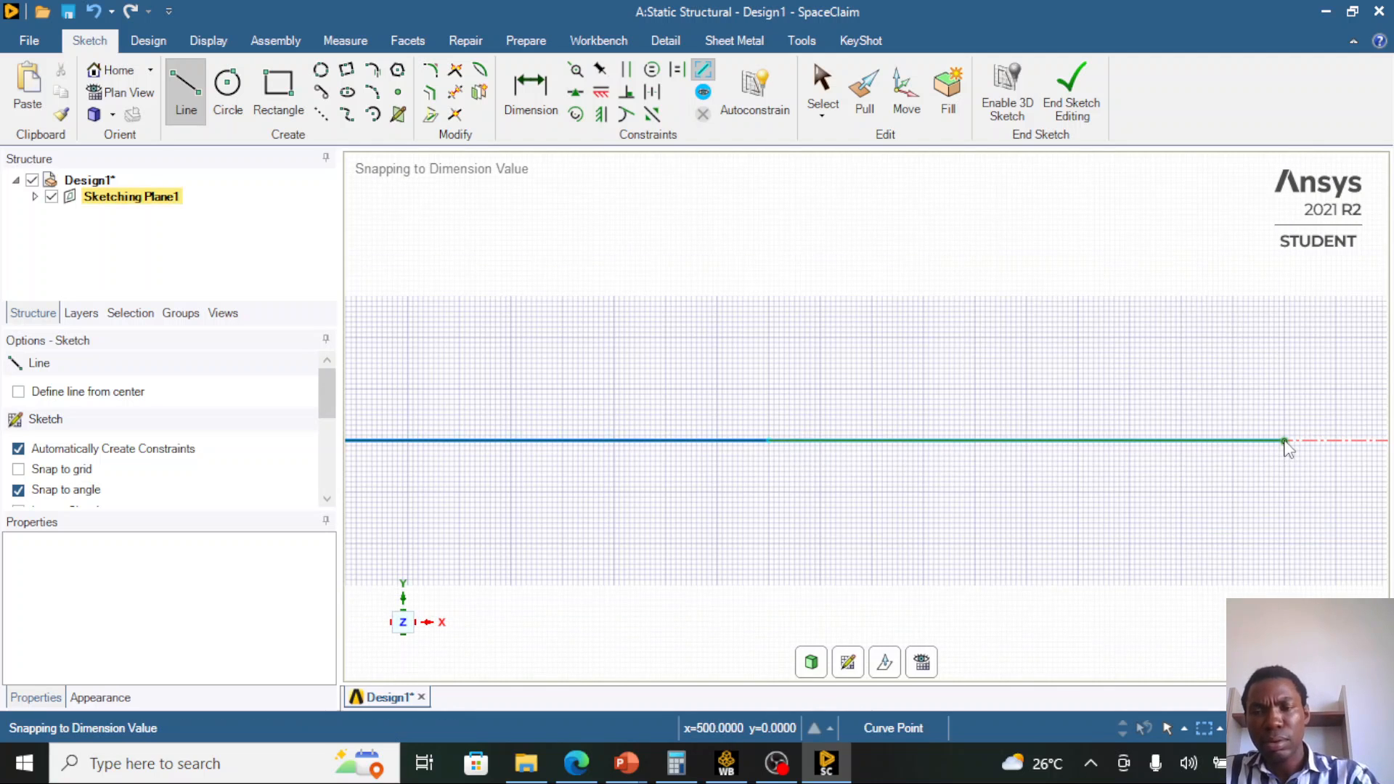
scroll(1328, 365, "up", 2)
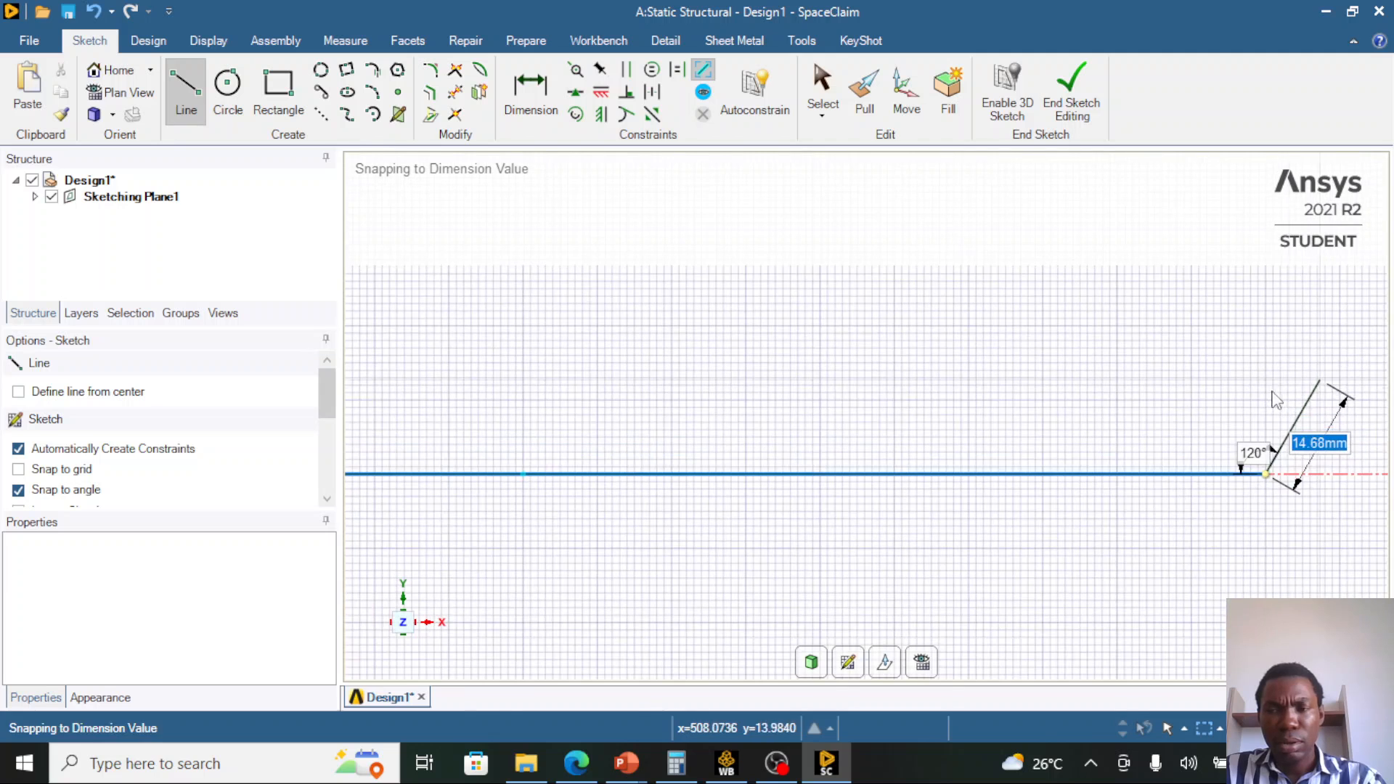
scroll(1269, 394, "down", 1)
scroll(1262, 395, "down", 5)
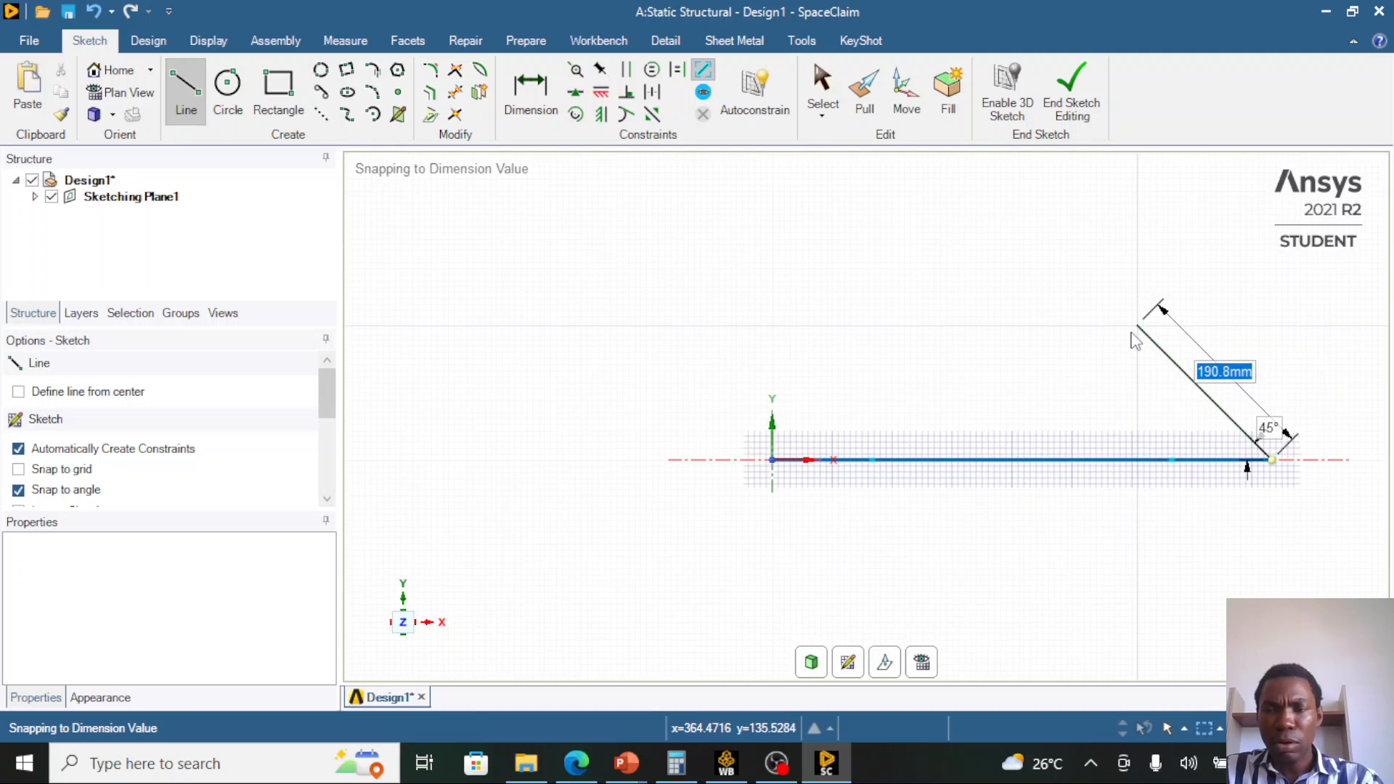
key("Escape")
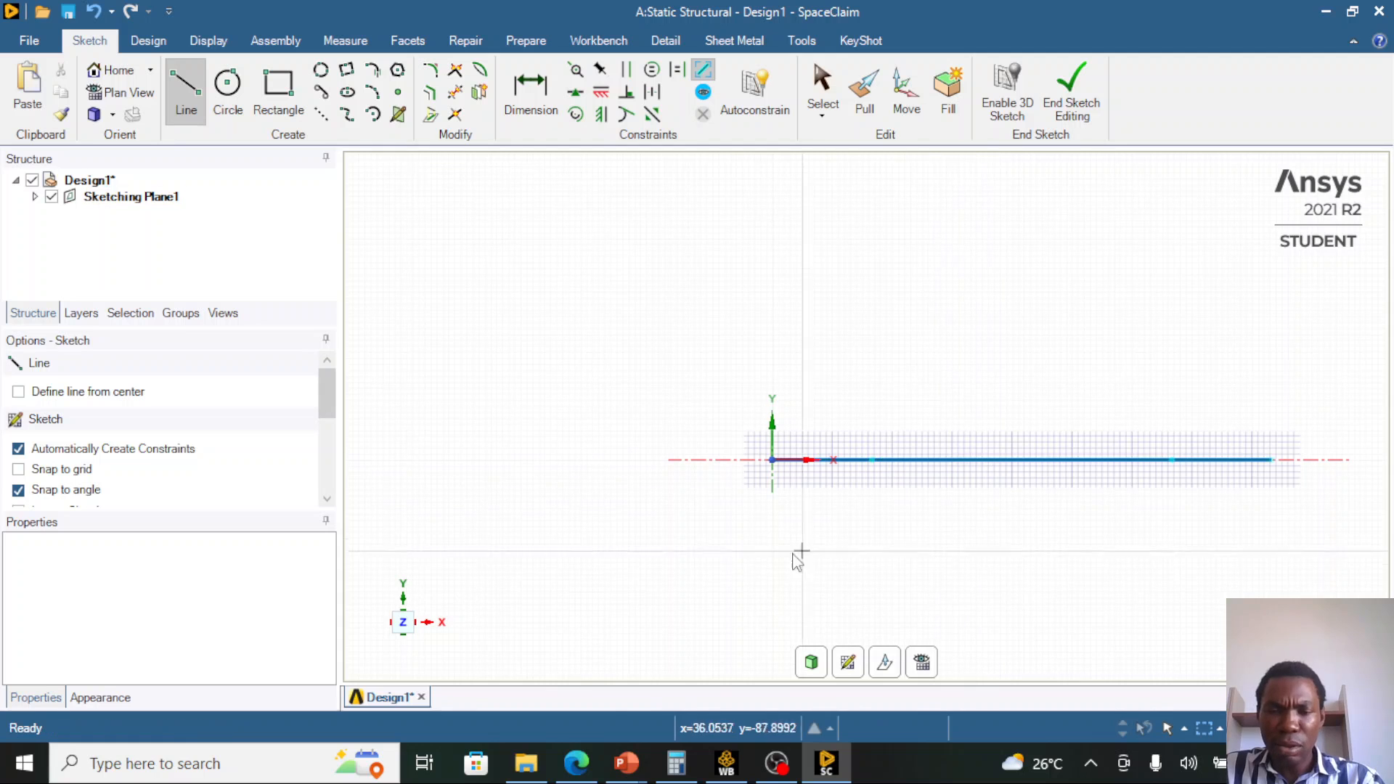
- Switch to the TrainingP1 PowerPoint slide to review the half-bar symmetry diagram and return to SpaceClaim
mouse_move(628, 740)
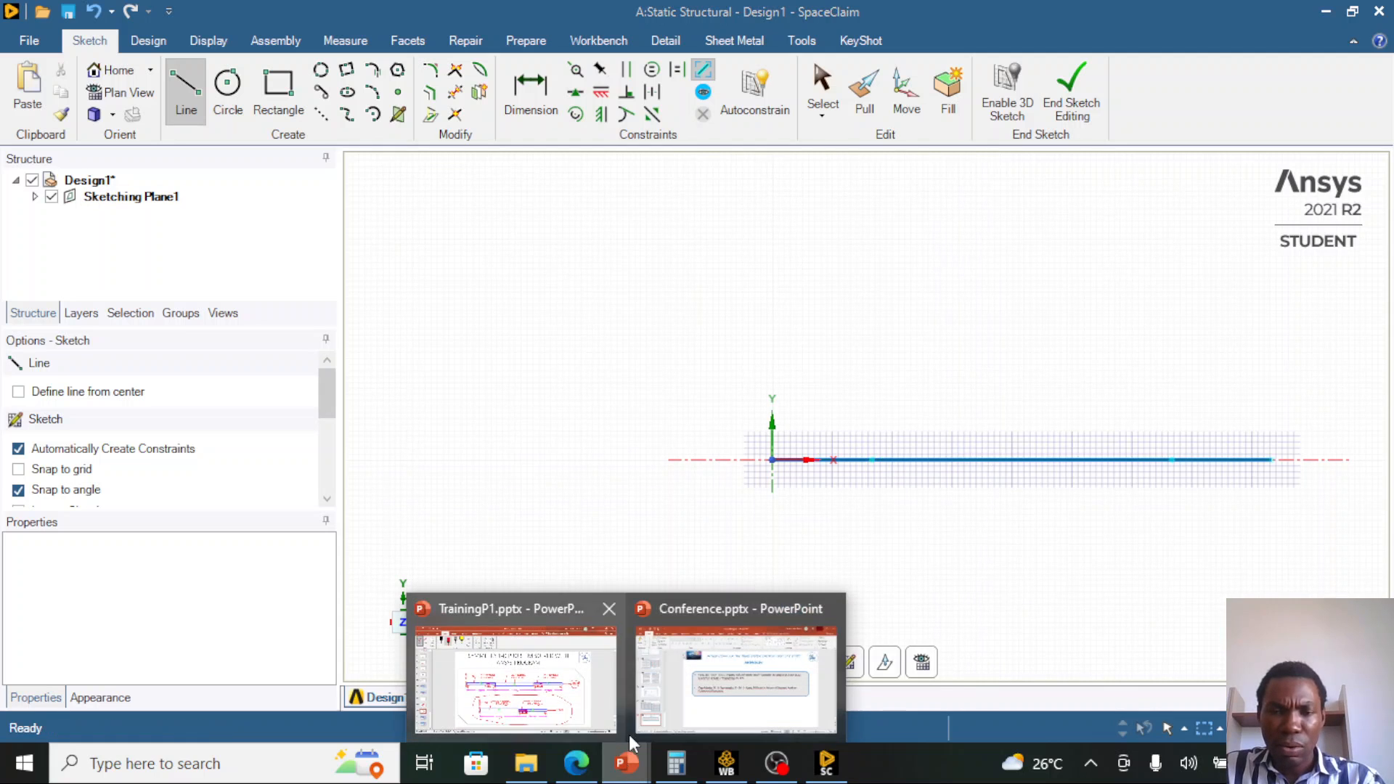
left_click(579, 703)
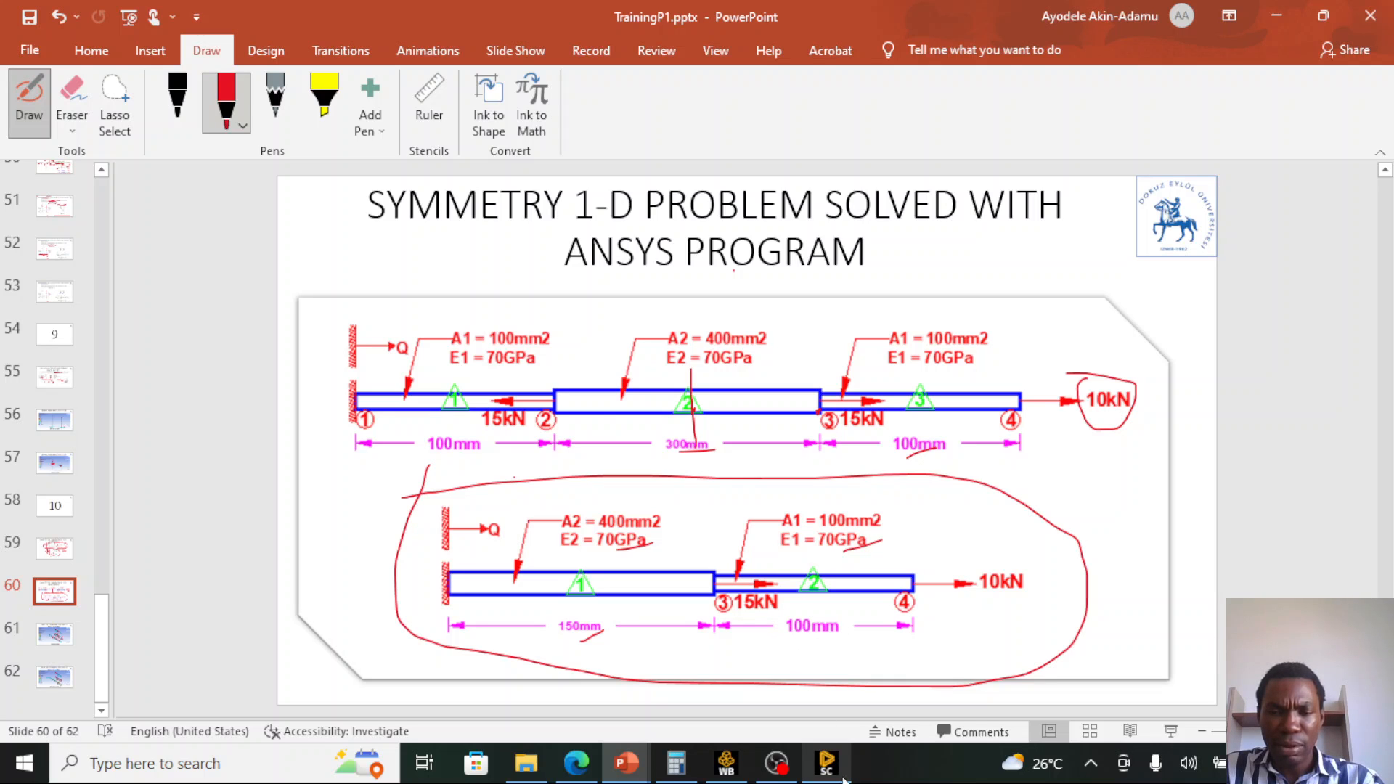
left_click(826, 762)
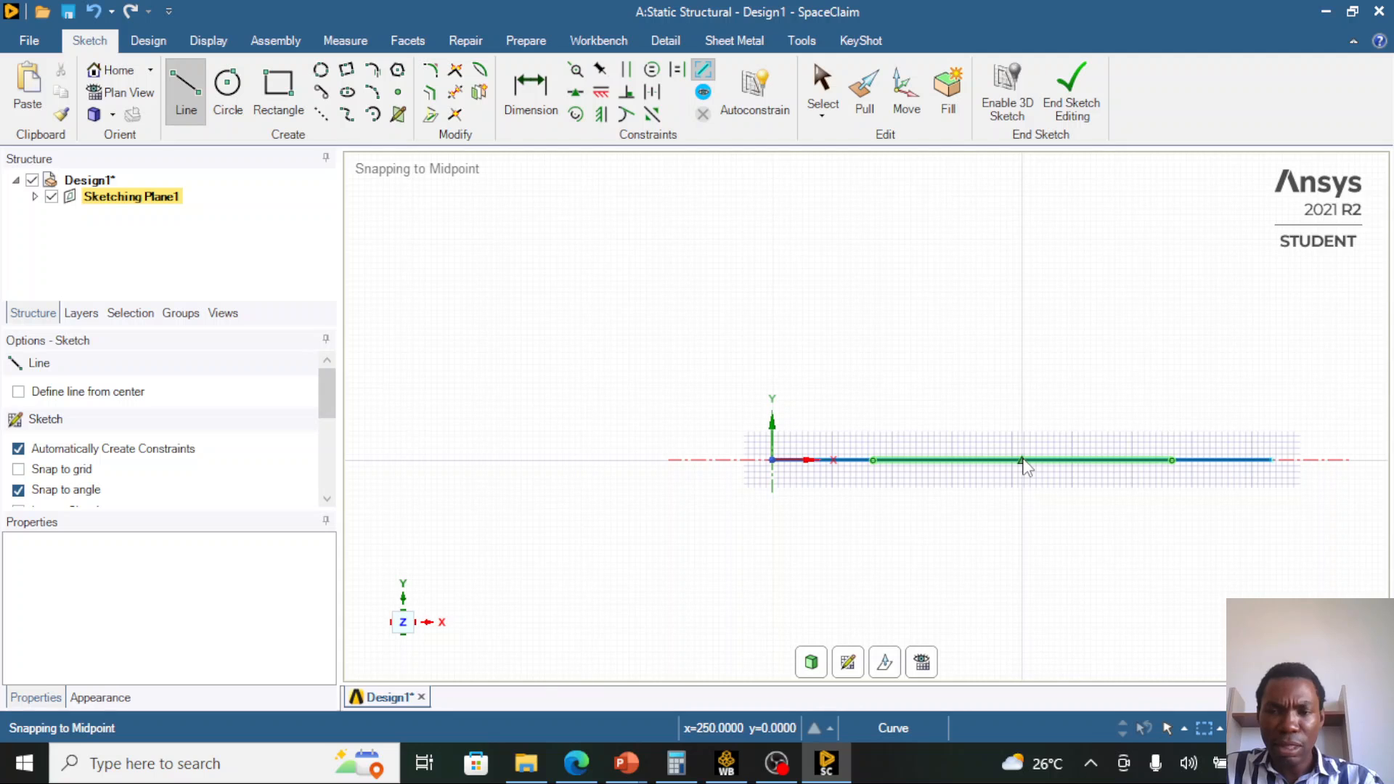
- Sketch a 150 mm horizontal line starting 150 mm above the 300 mm line's midpoint, with 0 horizontal offset
left_click(1022, 460)
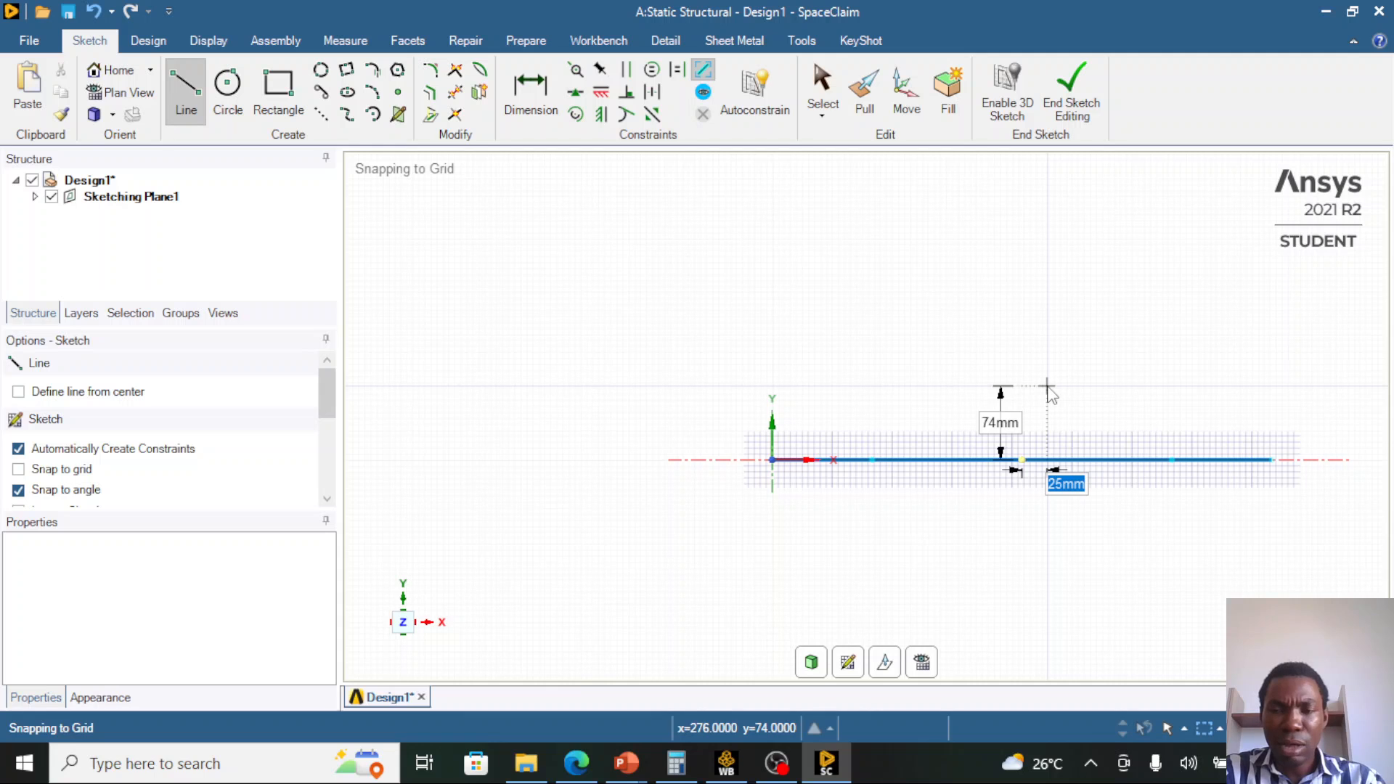
type("0")
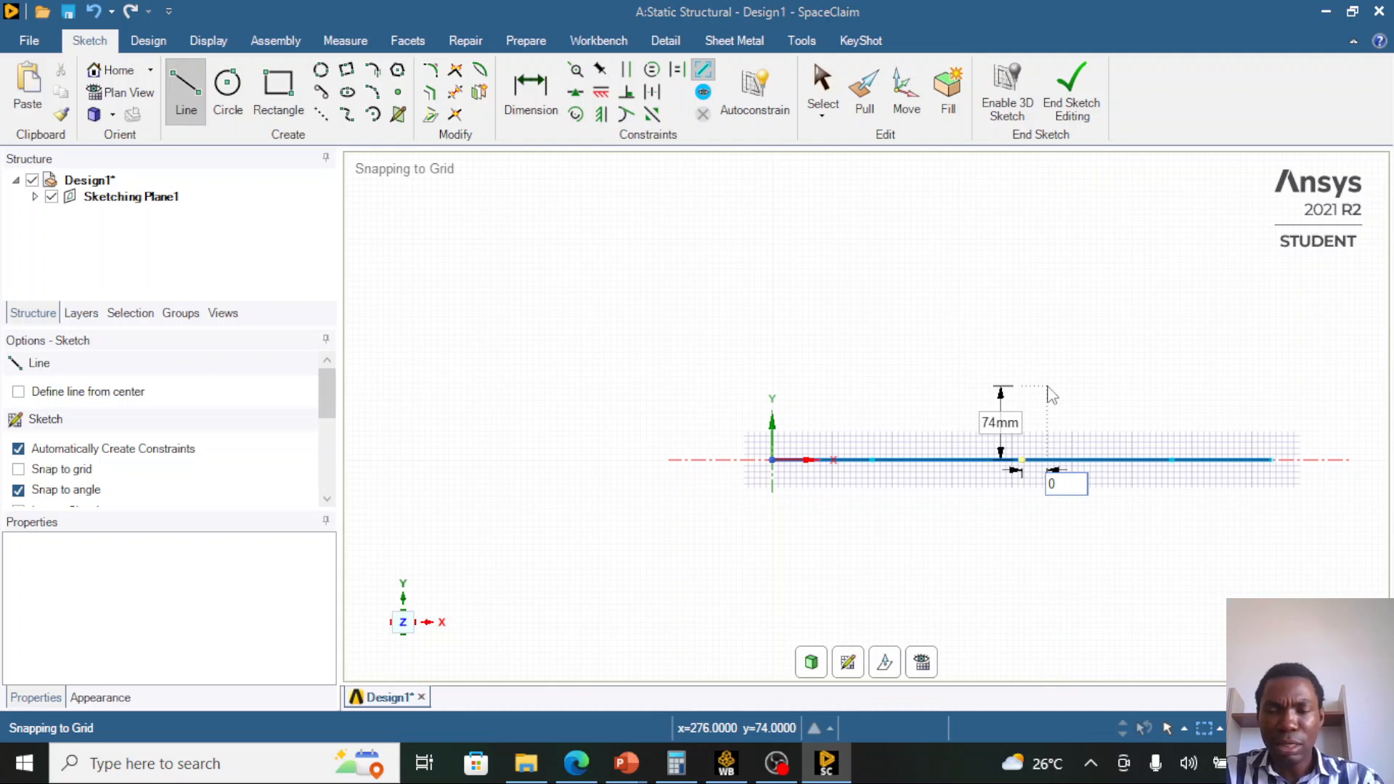
key("Tab")
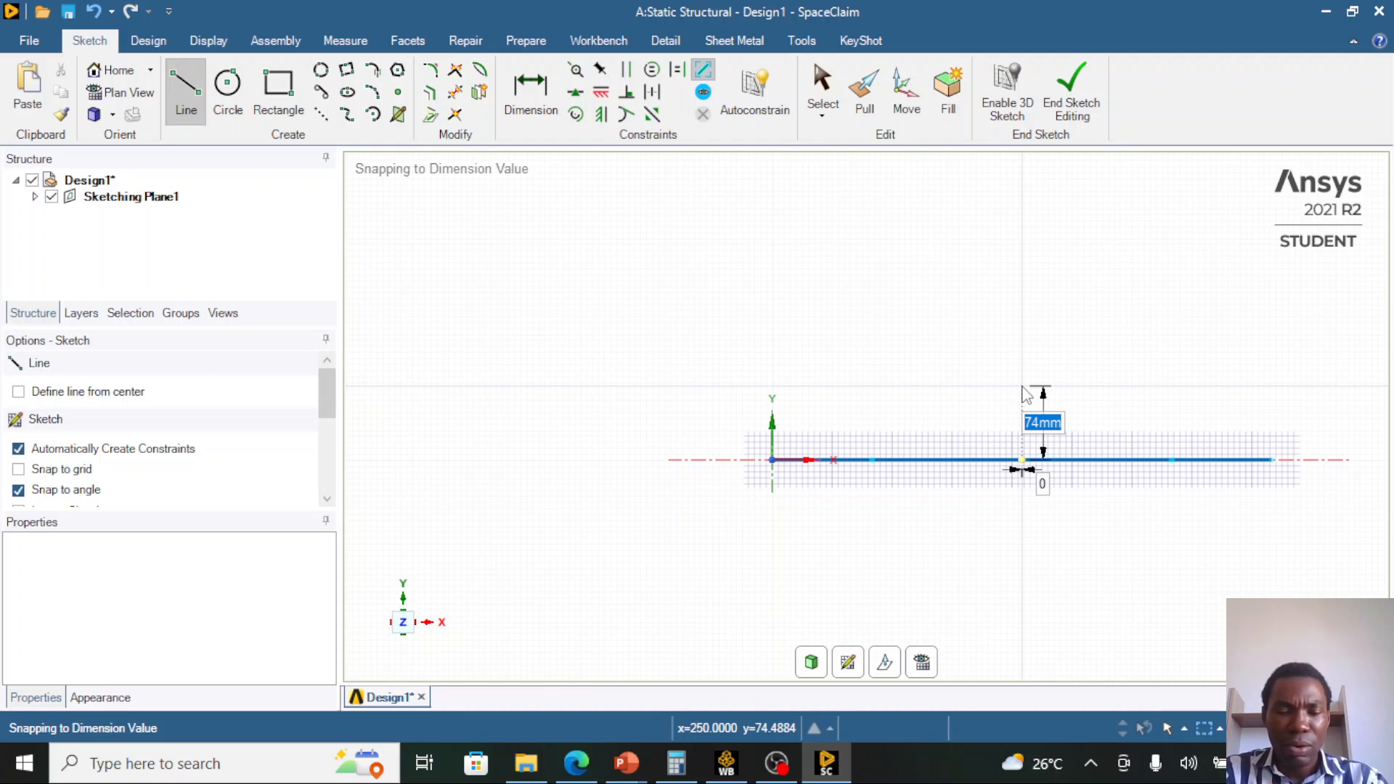
type("1")
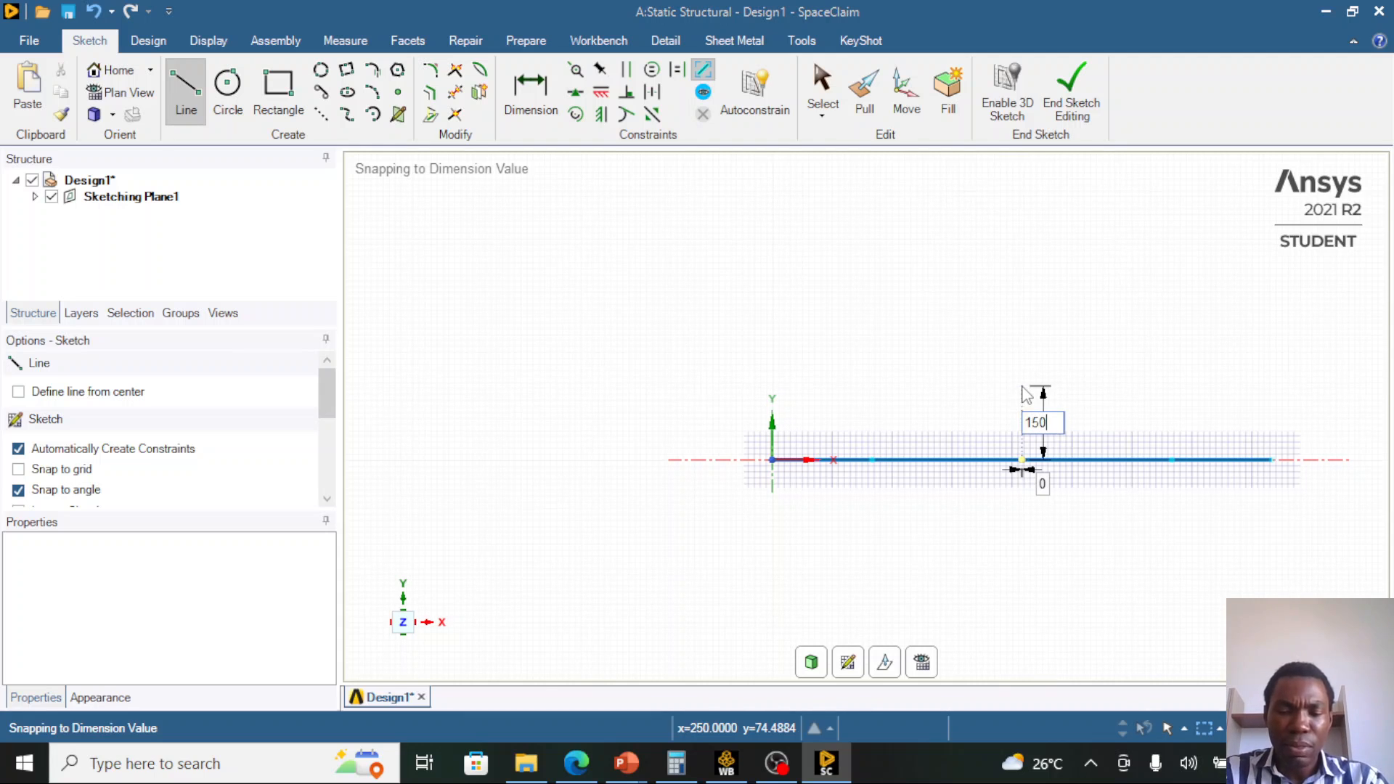
type("50")
key("Return")
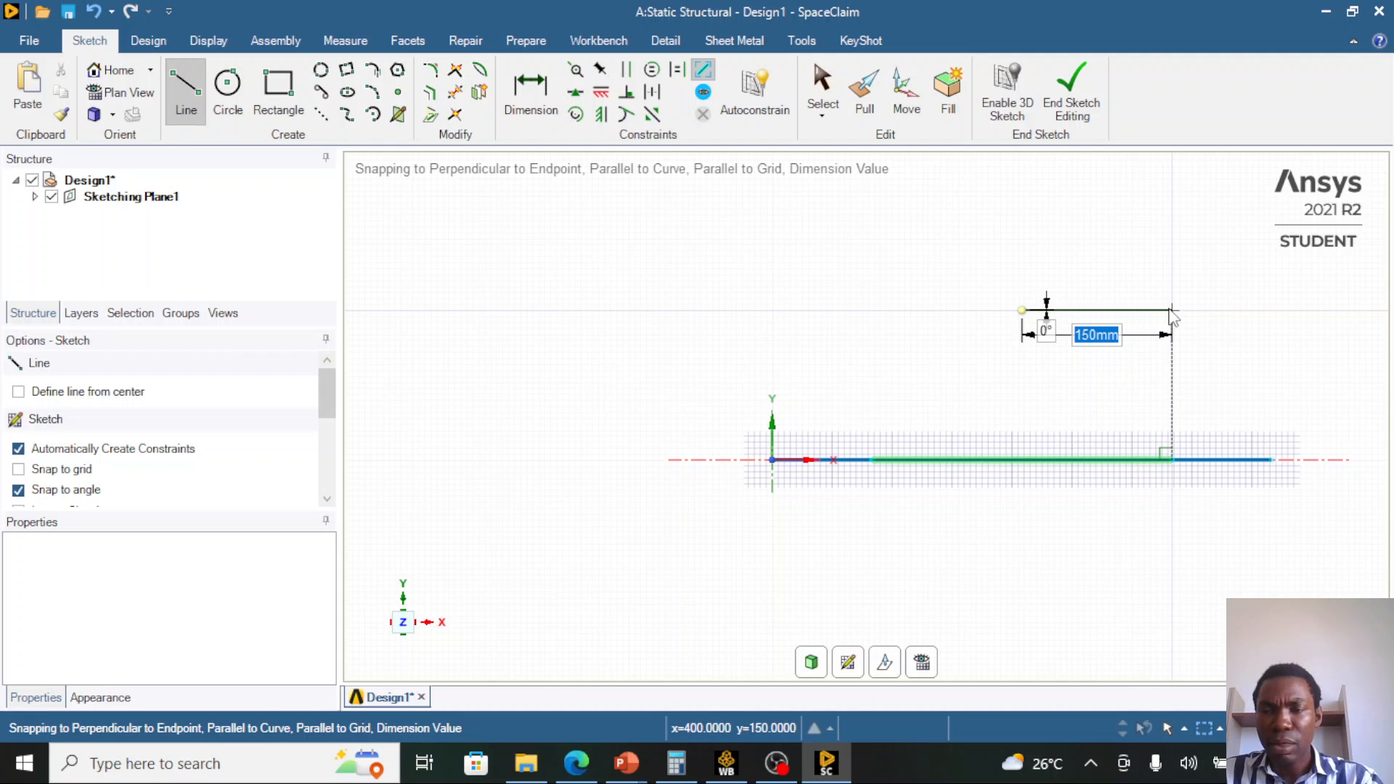
left_click(1171, 310)
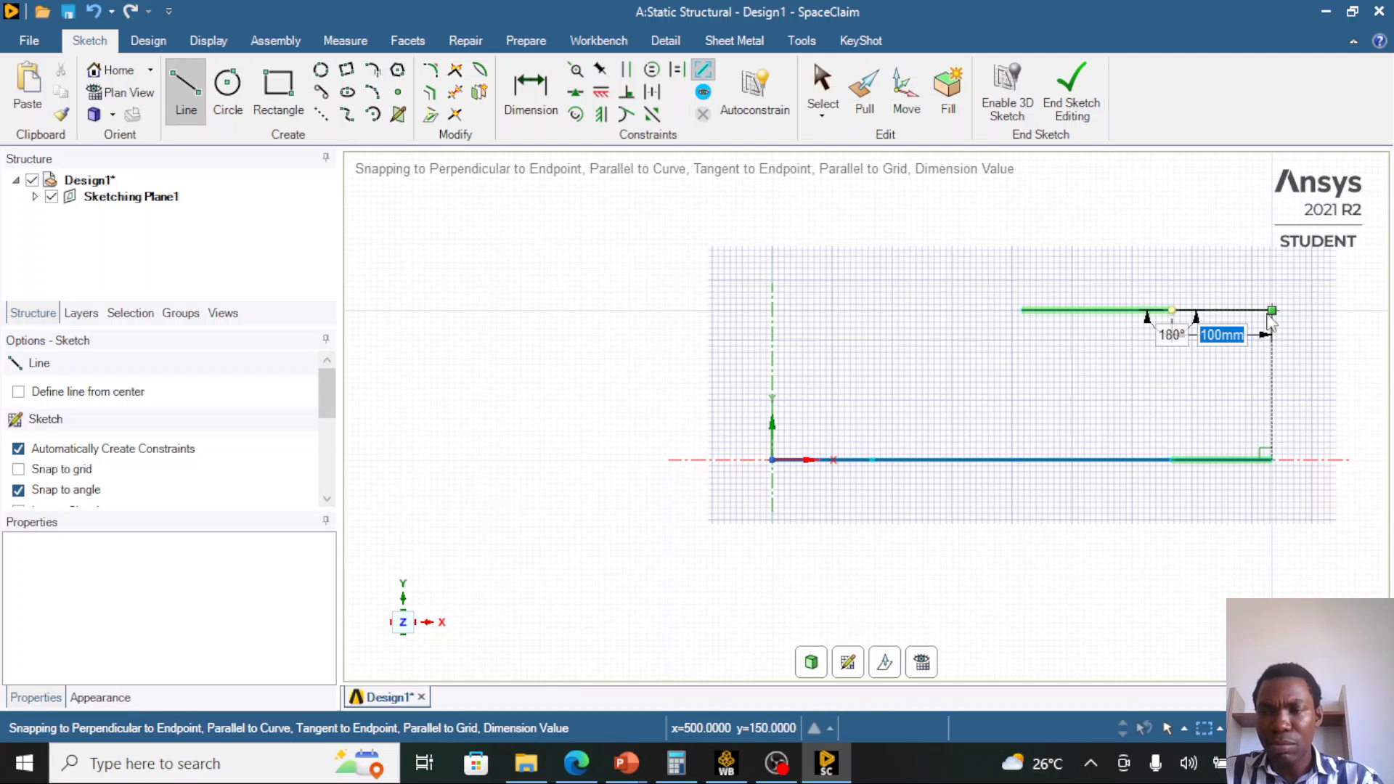
- Extend the upper 150 mm line with a collinear 100 mm segment and leave the Line tool
left_click(1270, 314)
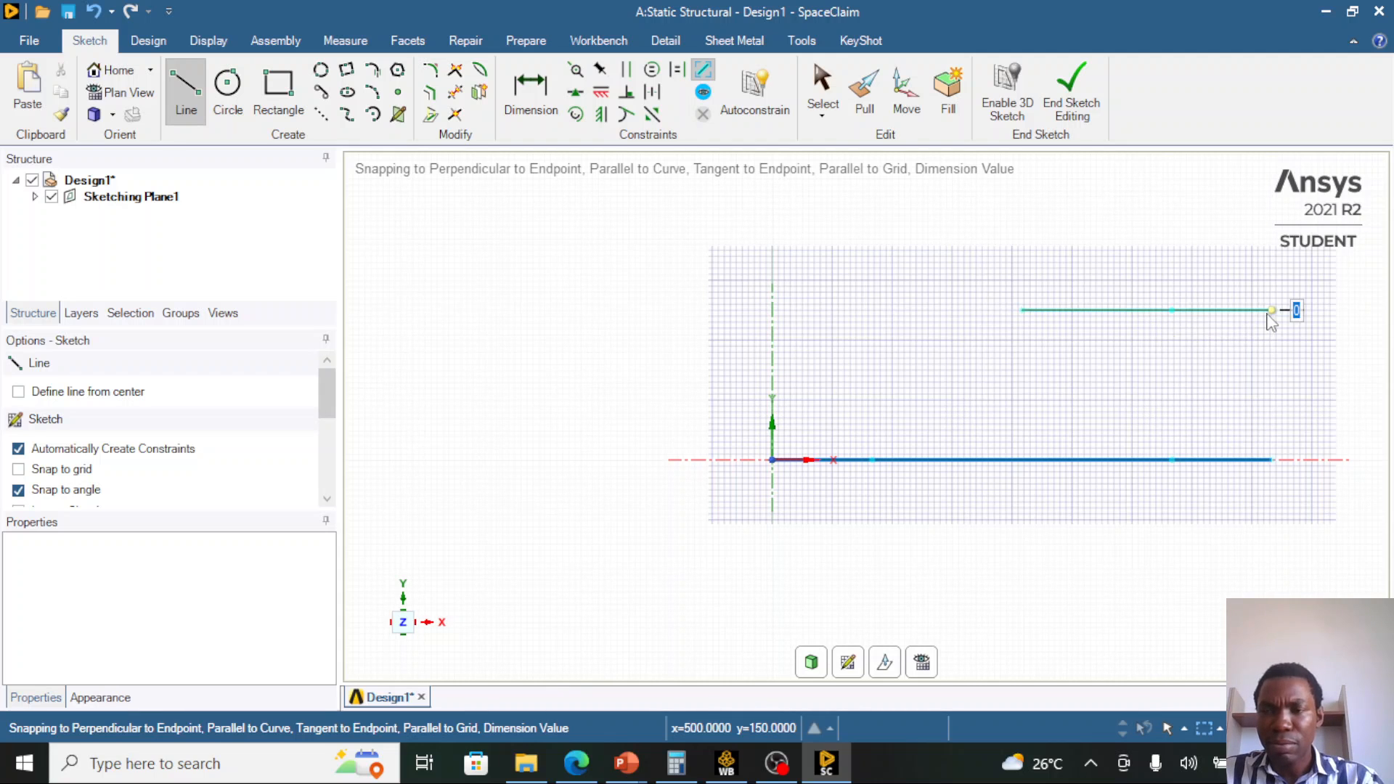
key("Escape")
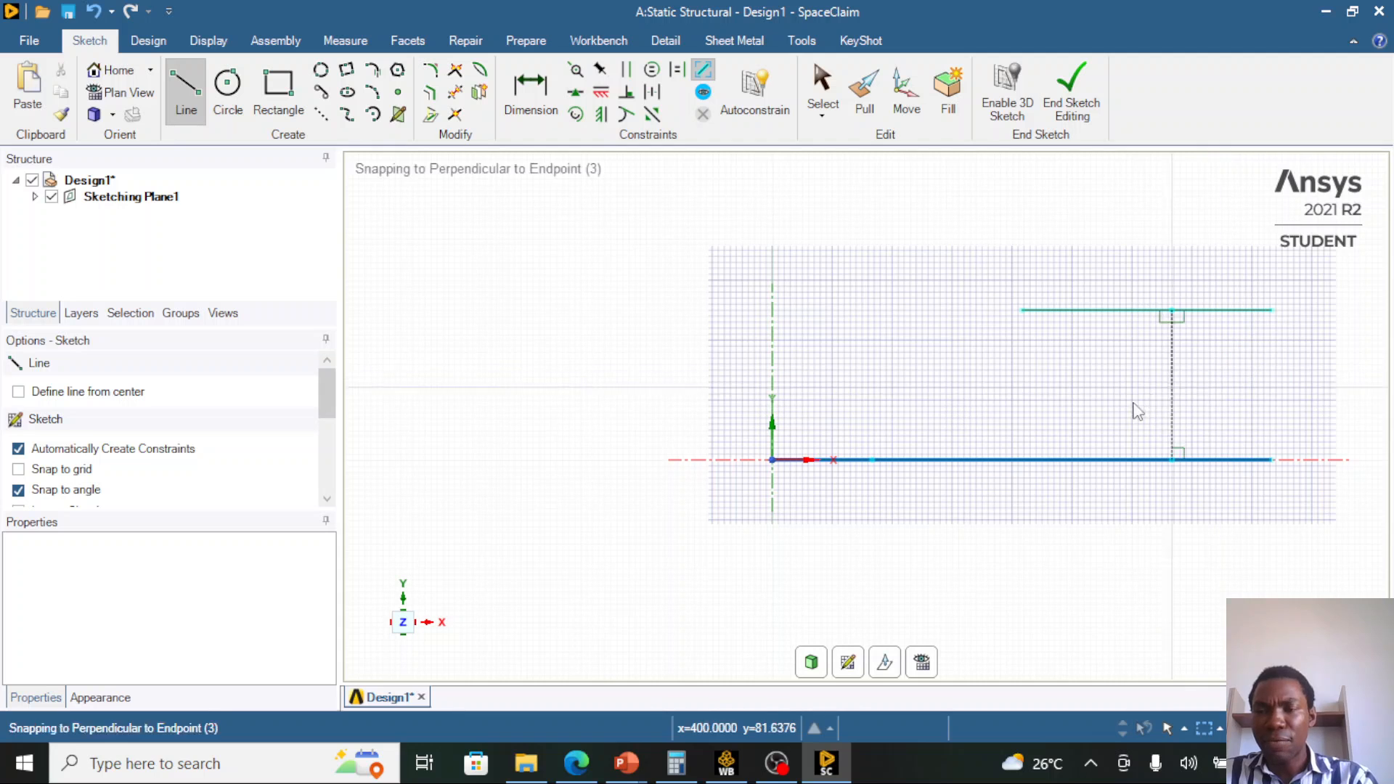
scroll(843, 416, "up", 1)
scroll(849, 414, "down", 2)
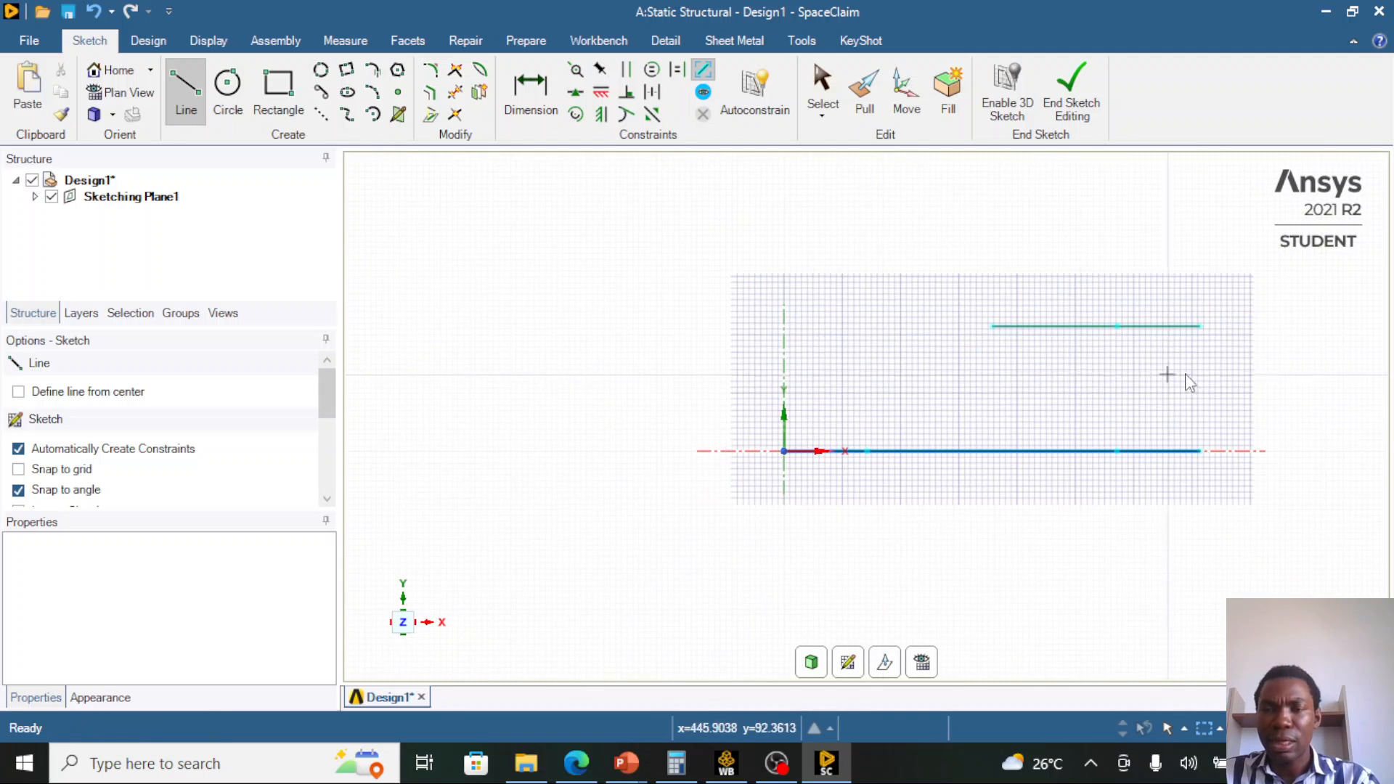
scroll(1161, 373, "down", 1)
scroll(1165, 371, "up", 1)
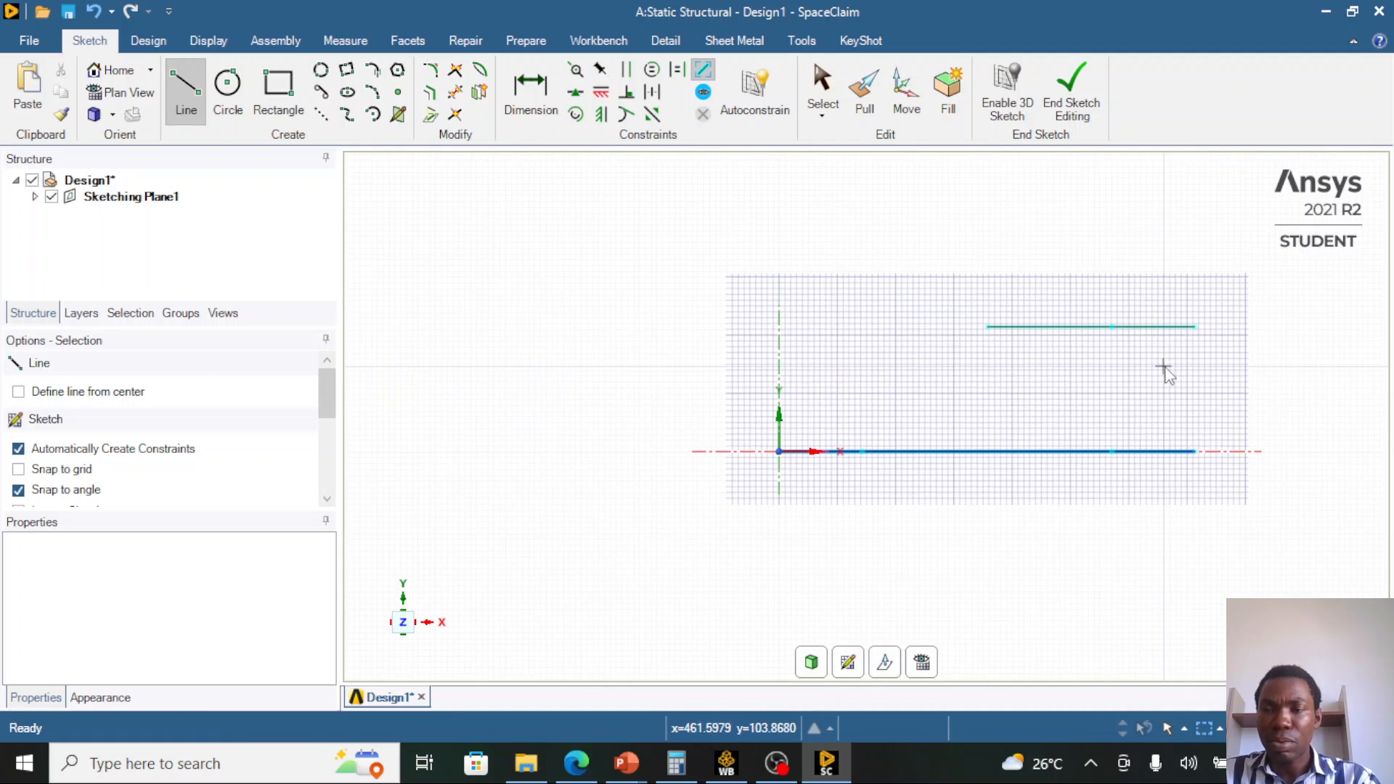
key("s")
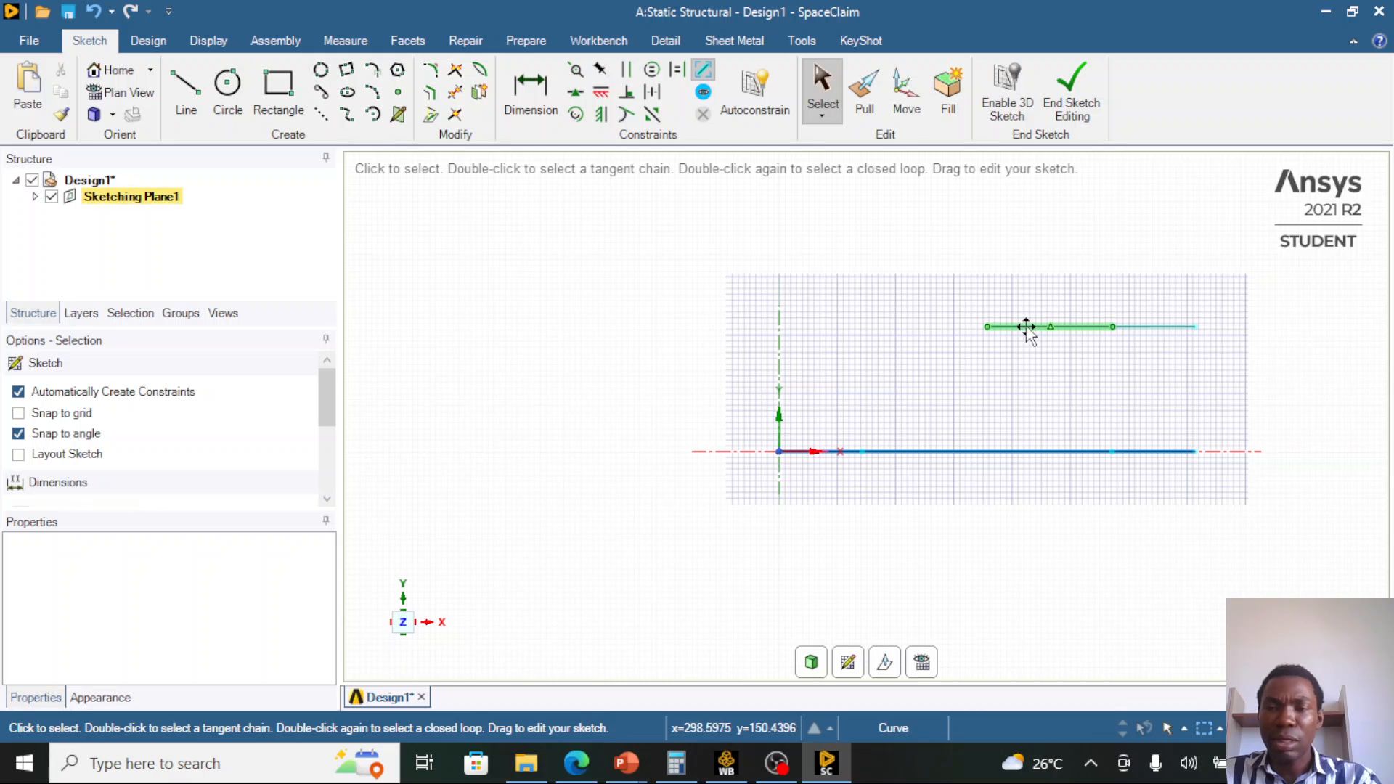
- Start a new line 150 mm above the start point of the upper line, with 0 horizontal offset
left_click(182, 91)
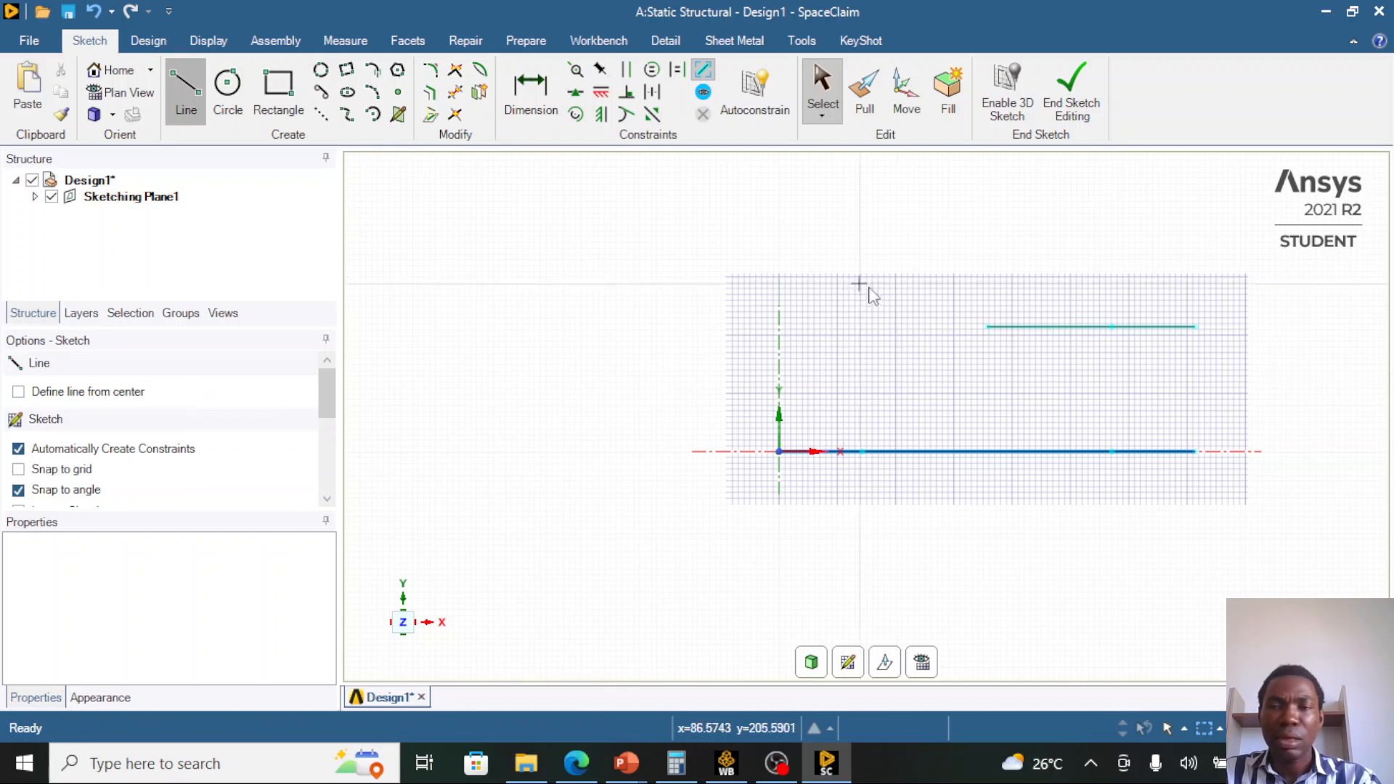
scroll(1001, 359, "down", 1)
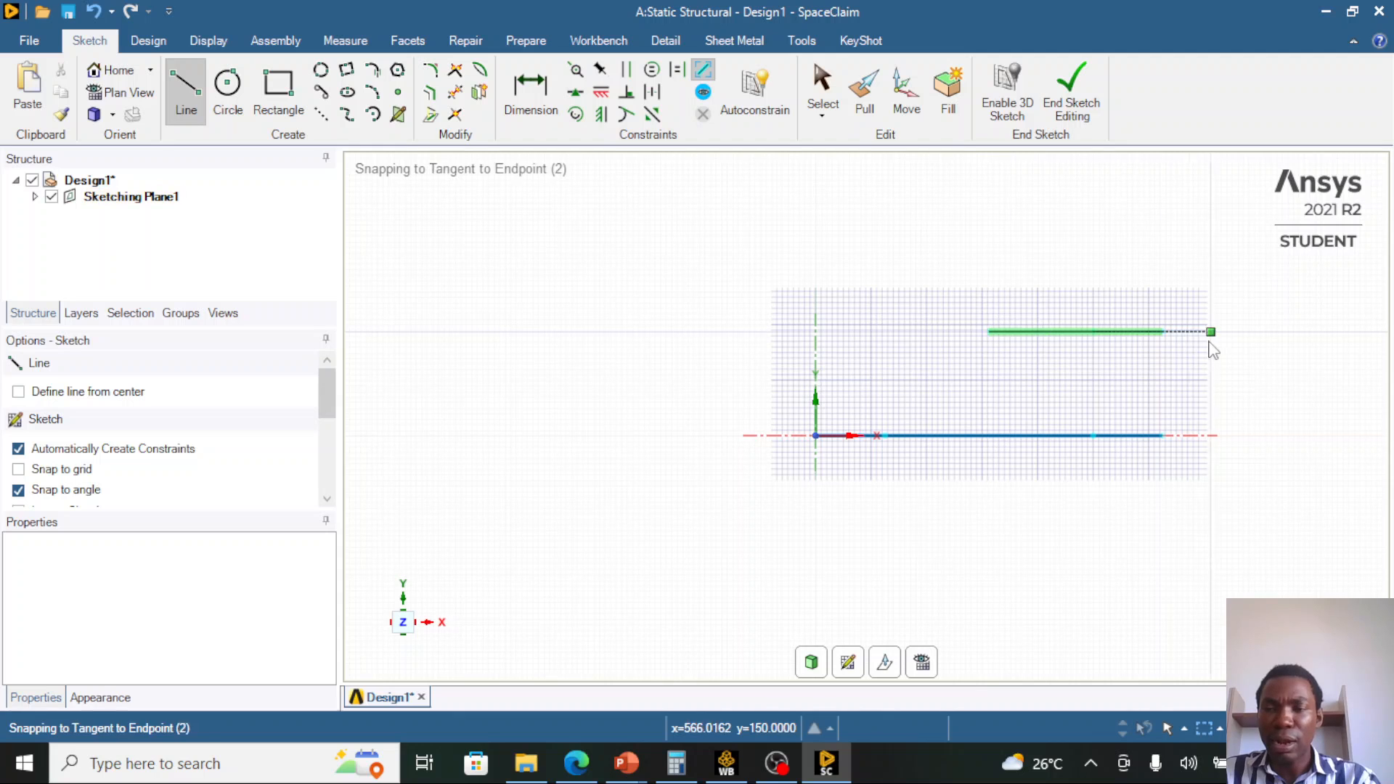
left_click(989, 333)
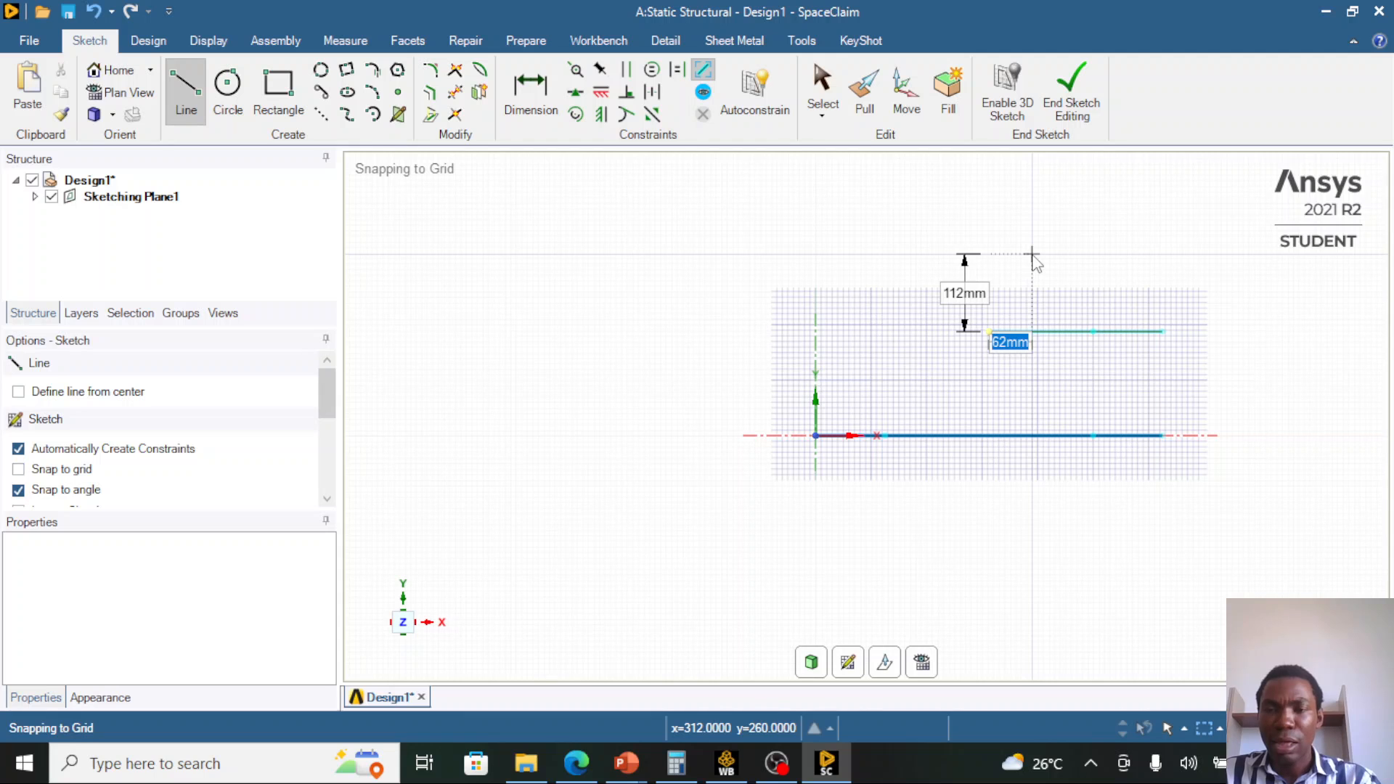
type("0")
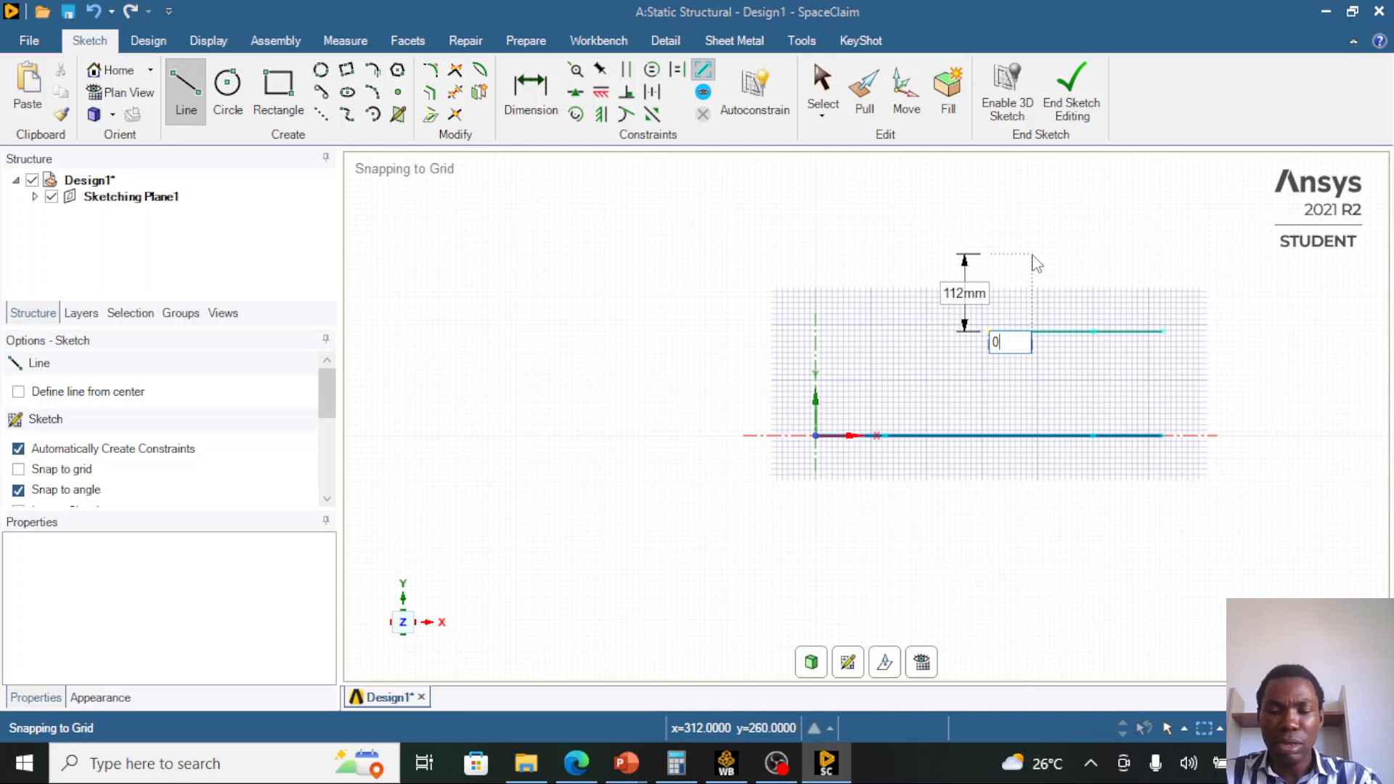
key("Tab")
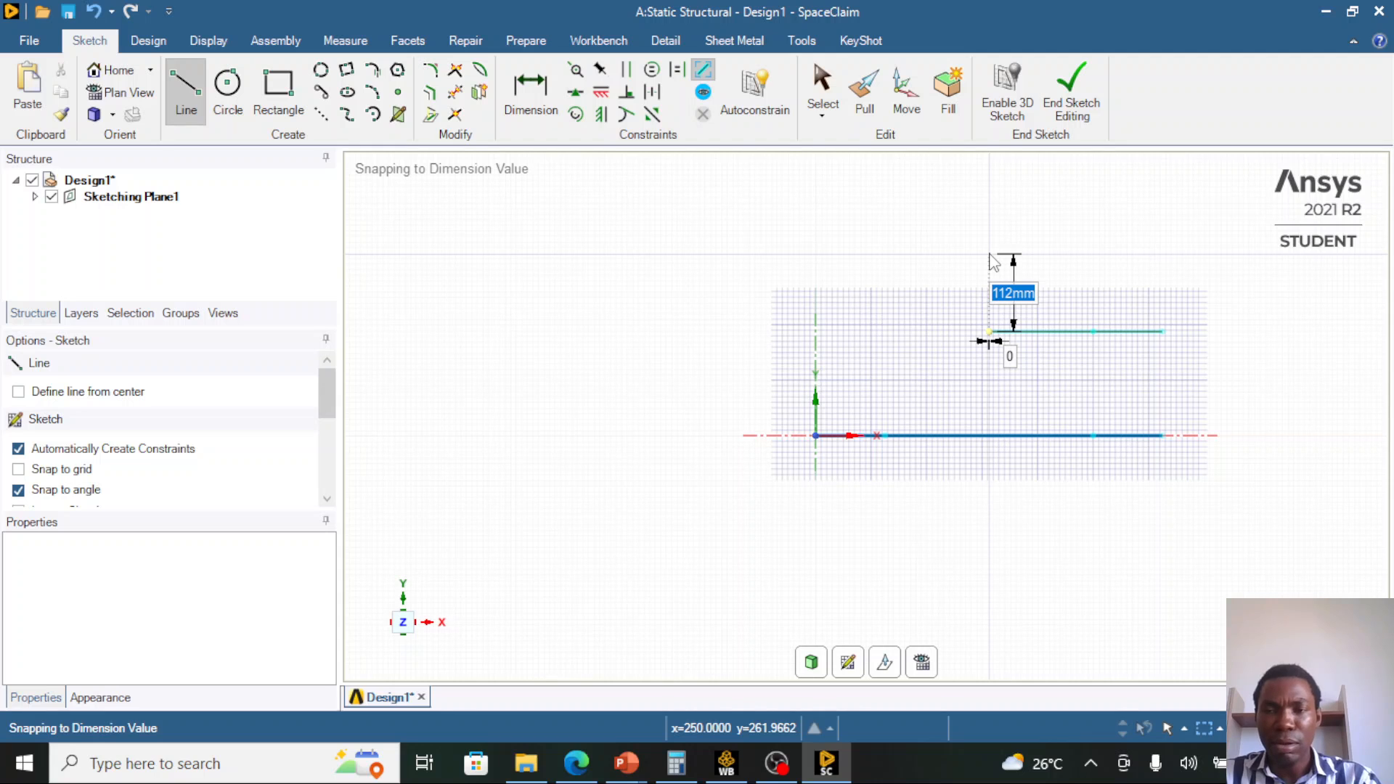
type("15")
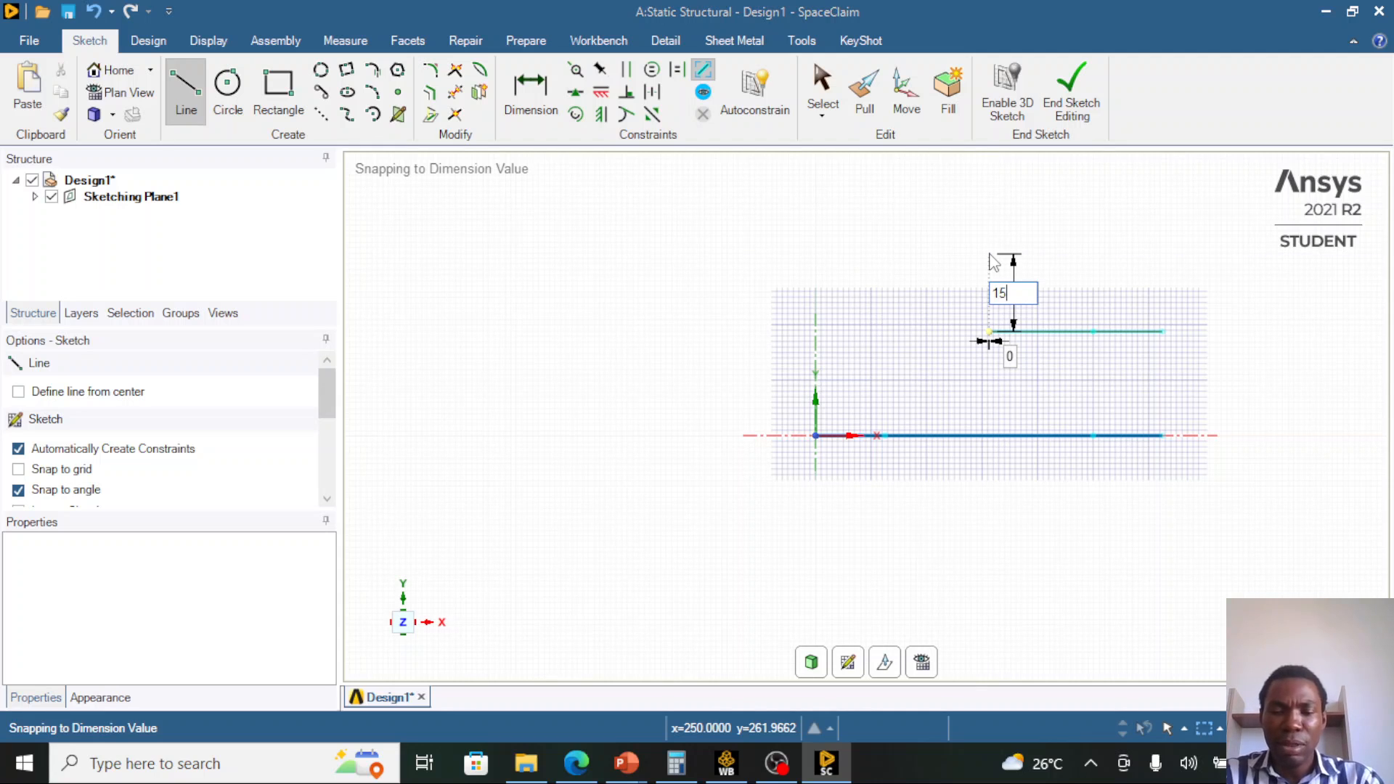
type("0")
key("Return")
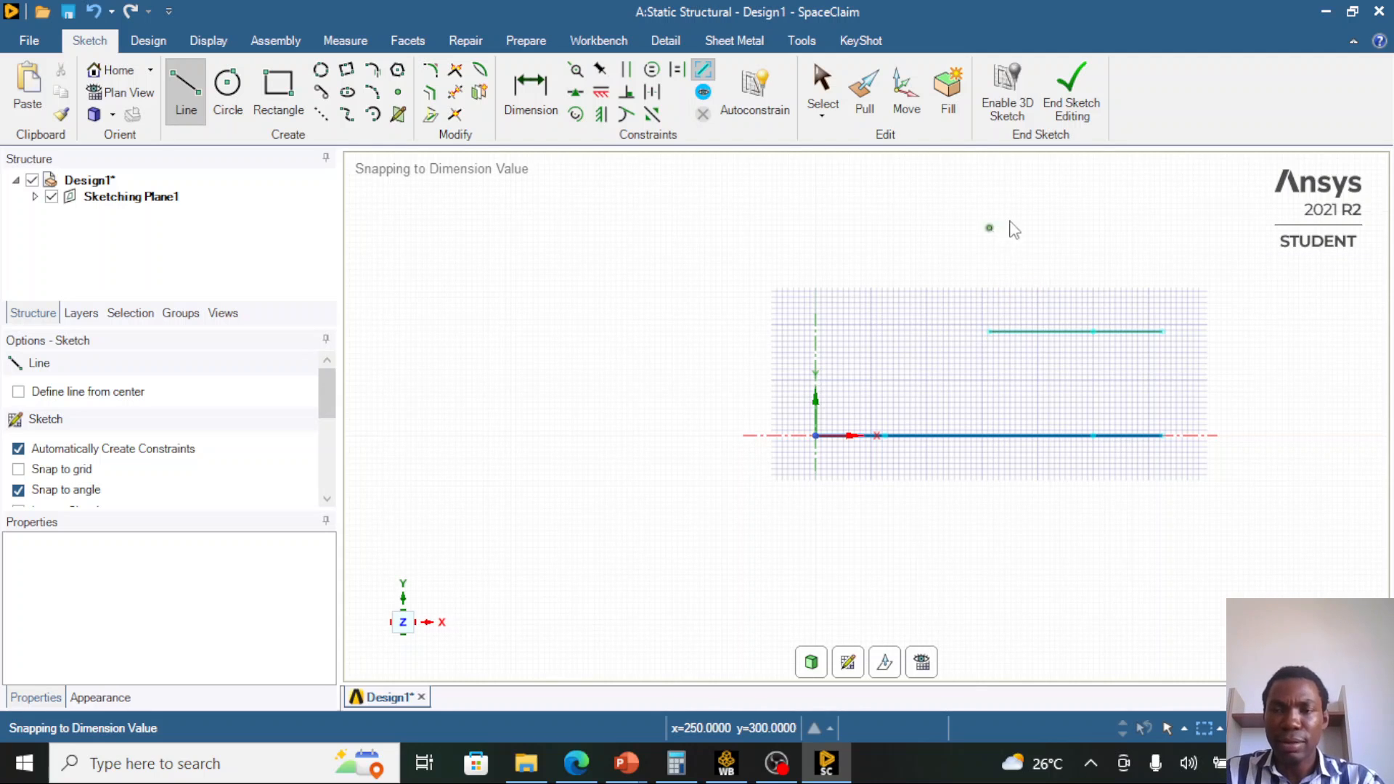
- Sketch two collinear horizontal segments of 150 mm and 100 mm, aligned with the segments below, and finish the sketch
left_click(1096, 228)
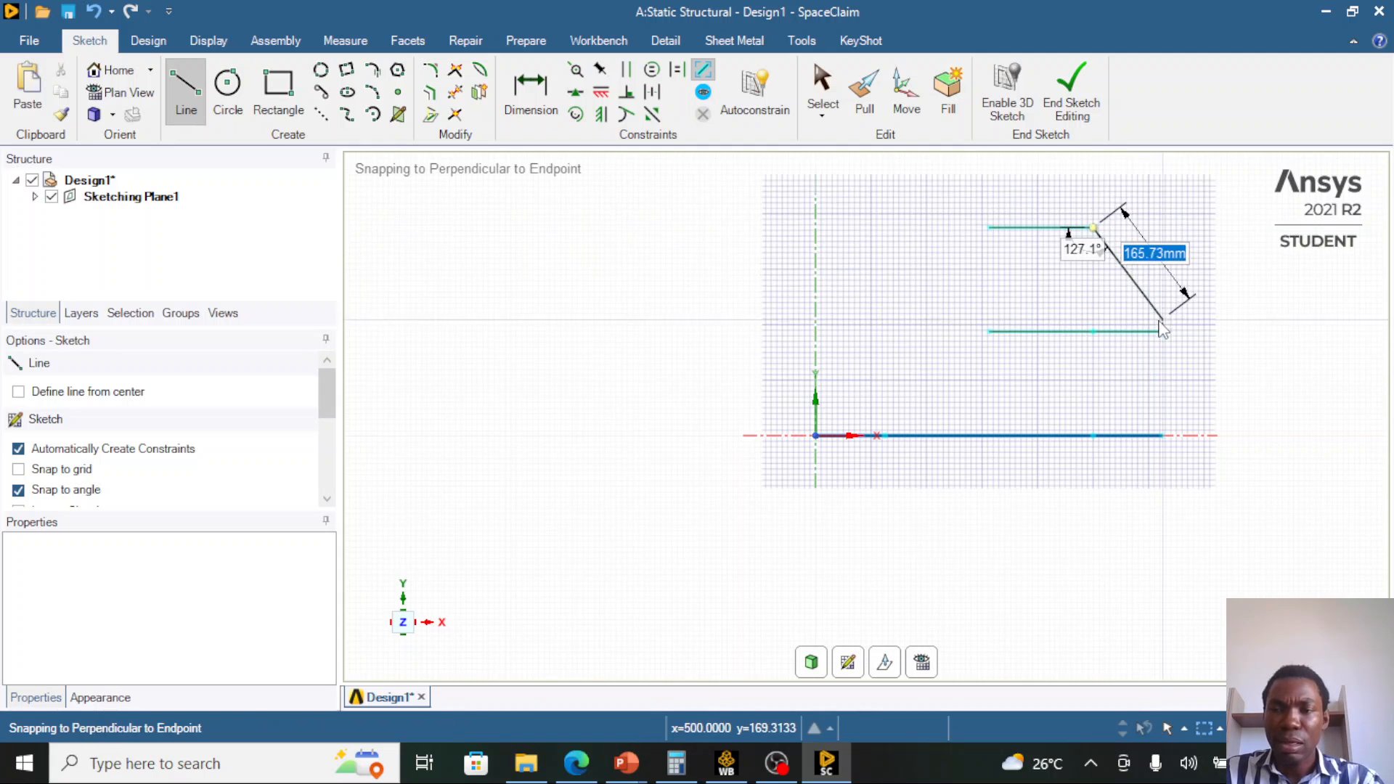
left_click(1162, 228)
key("Escape")
key("Escape")
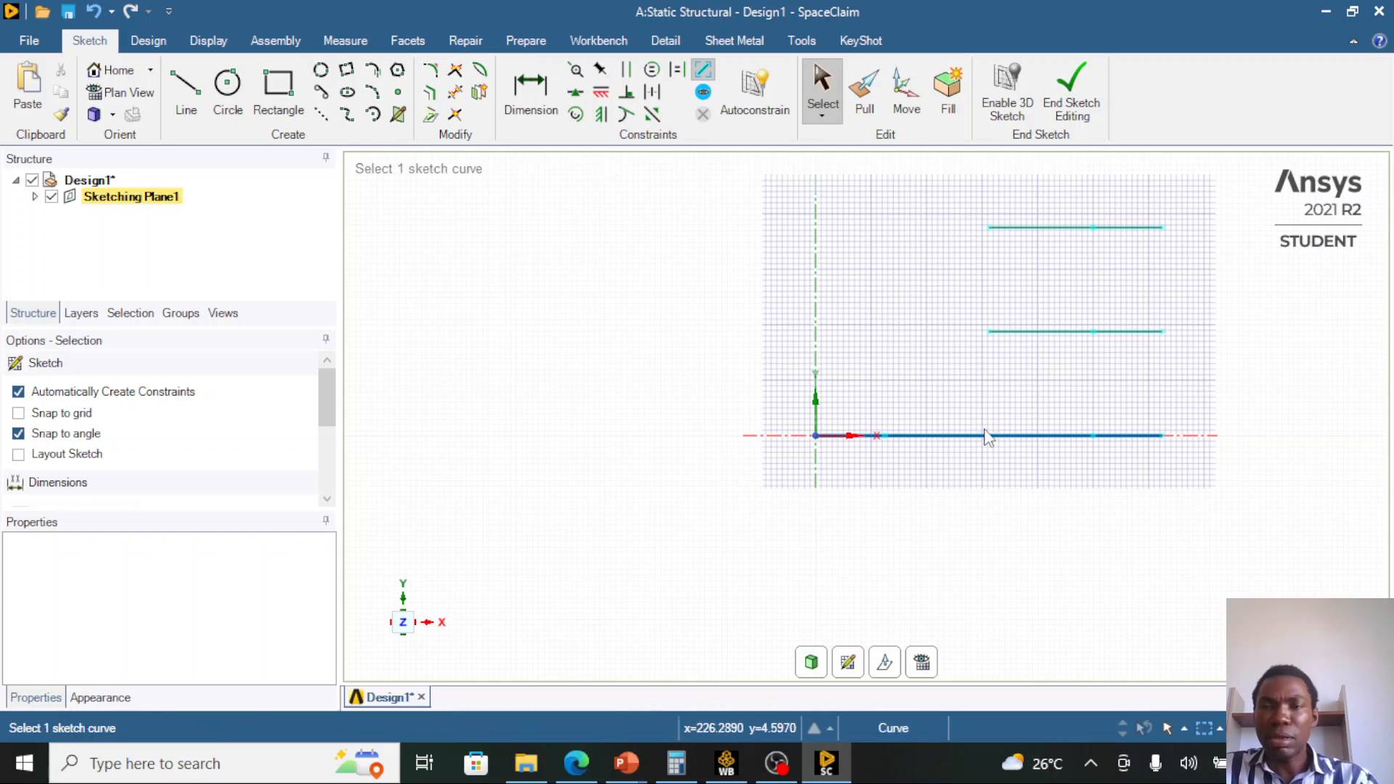
left_click(1086, 107)
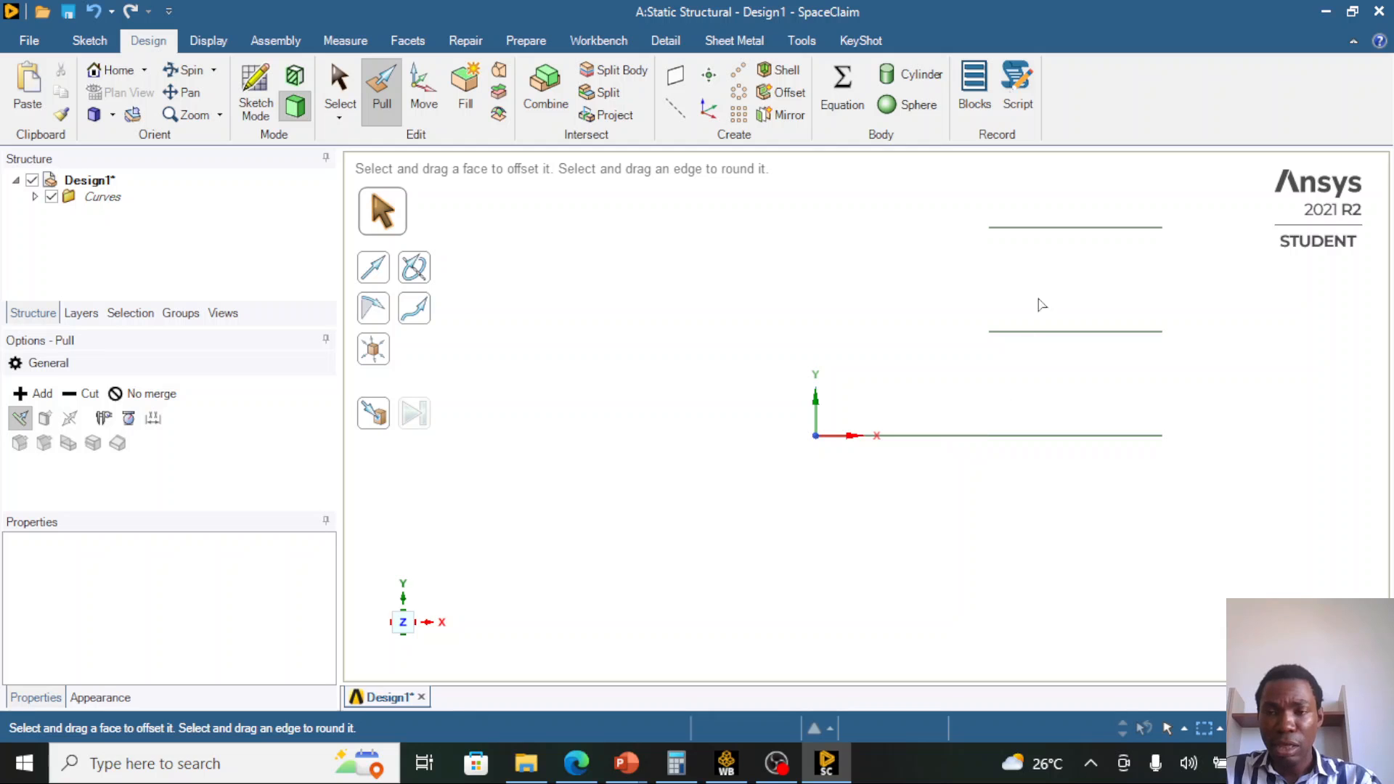
- Switch to the TrainingP1 PowerPoint slide to review the bar's cross-sectional areas and return to SpaceClaim
mouse_move(627, 762)
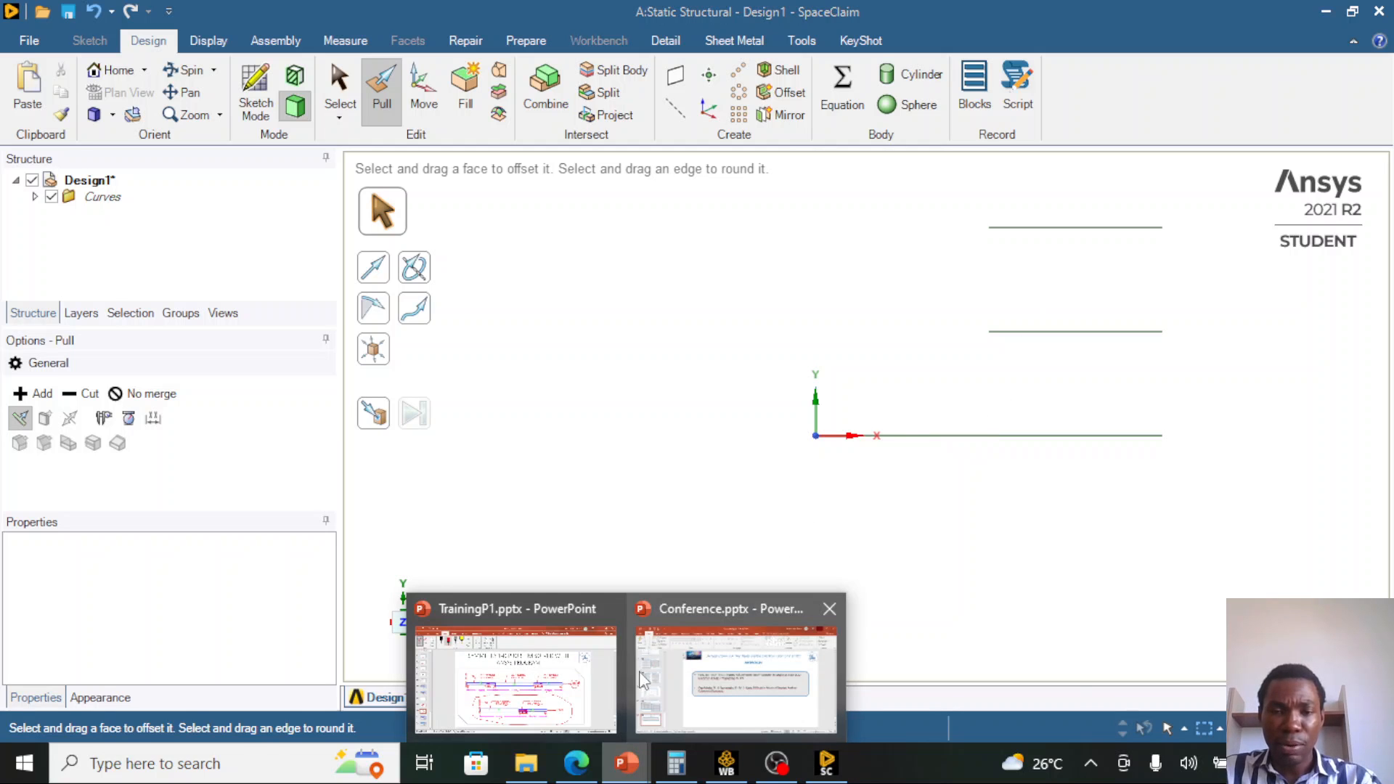
mouse_move(554, 681)
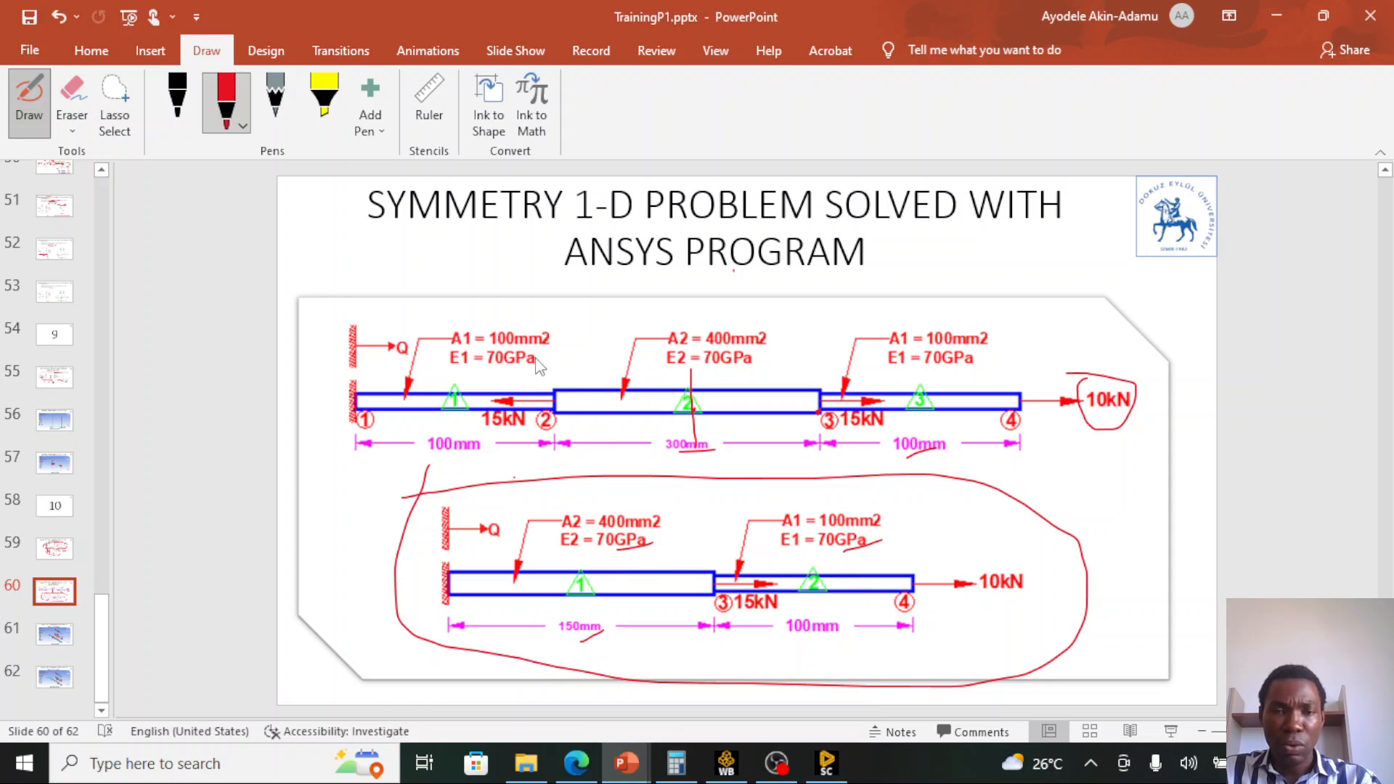
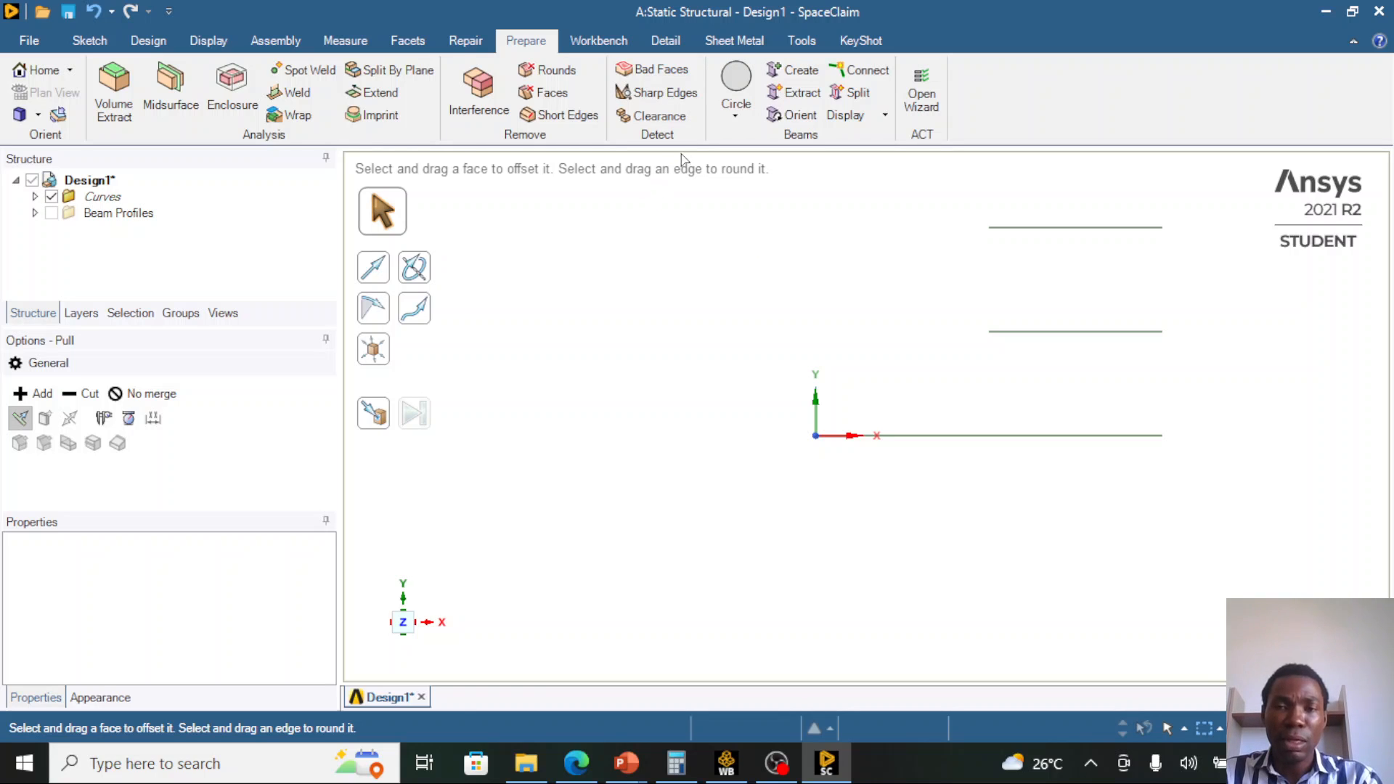
- Add a second solid circular beam profile and expand the list of beam profiles
left_click(736, 116)
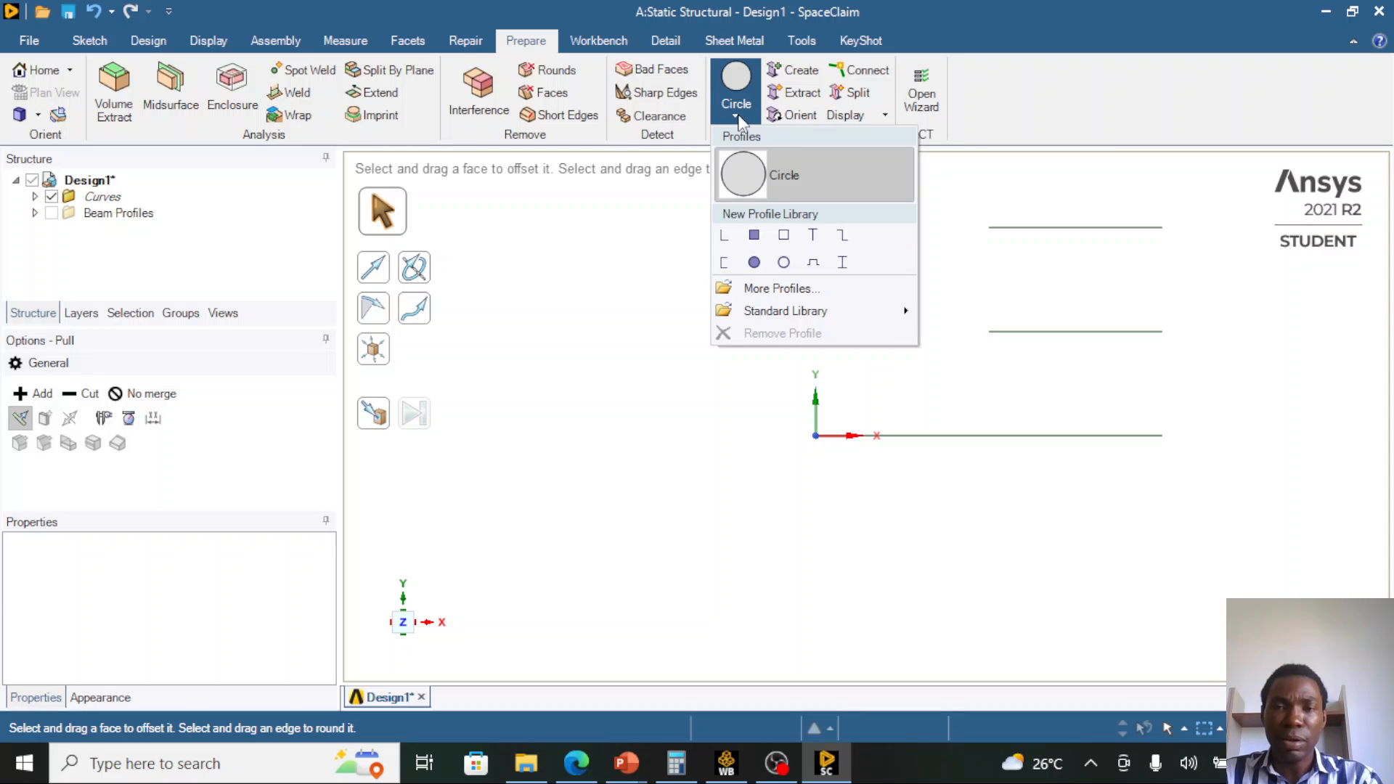
left_click(754, 263)
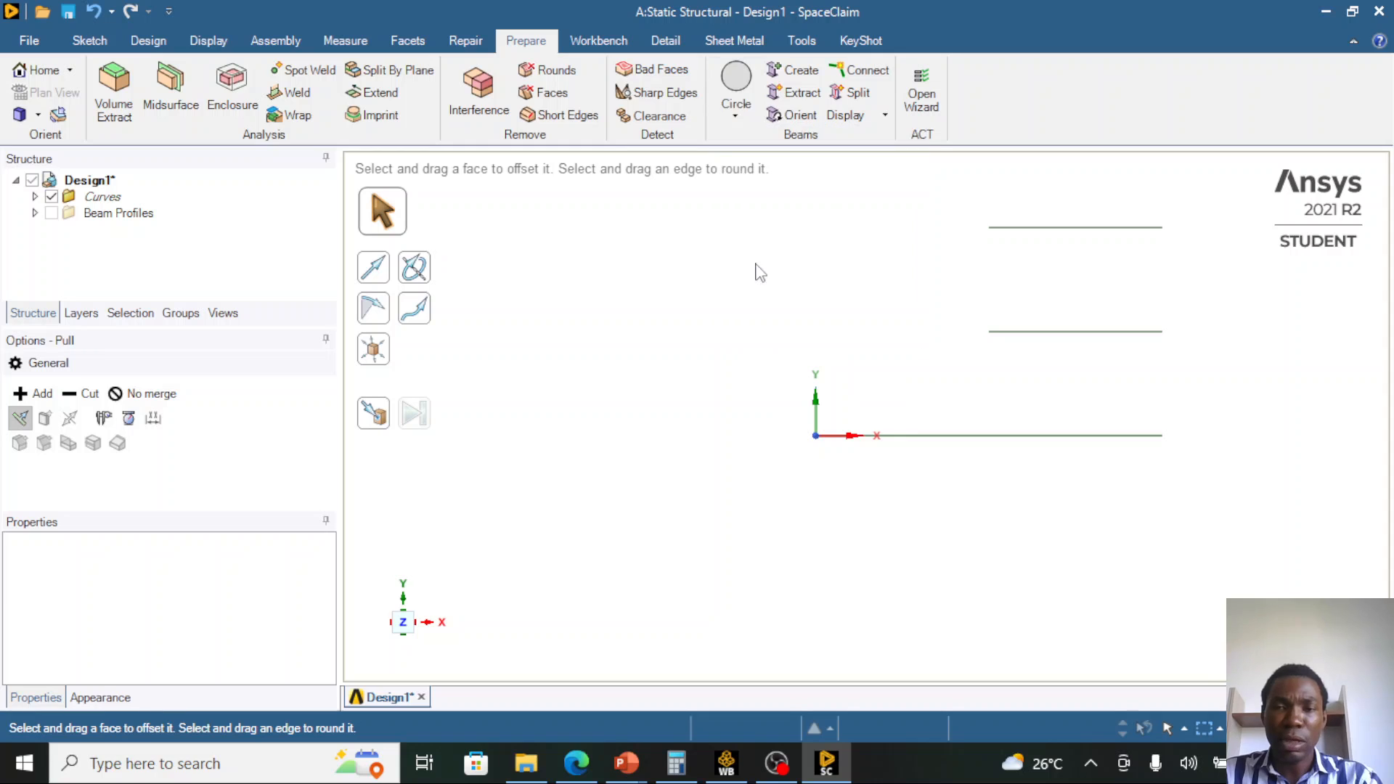
left_click(35, 214)
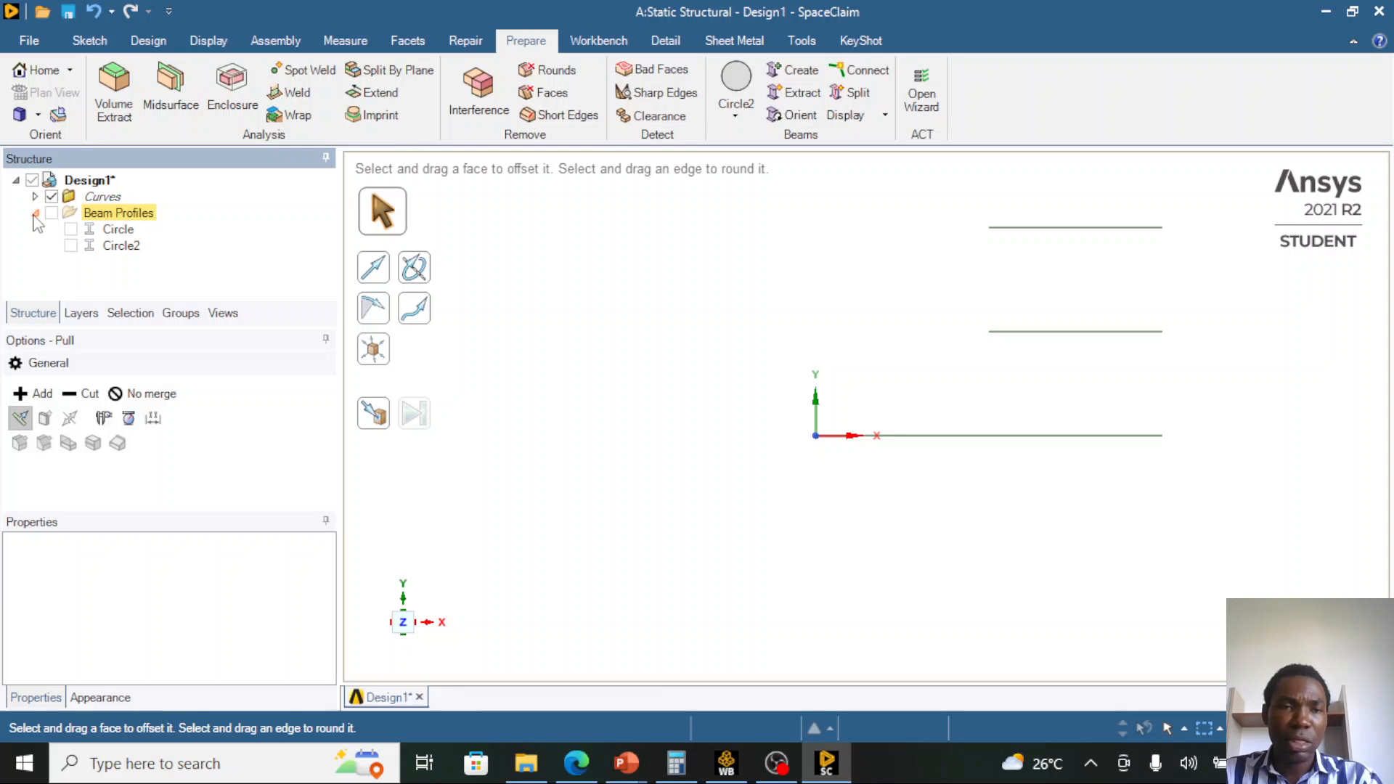
- Open the first beam profile, Circle, for editing and select its driving radius dimension R
left_click(125, 229)
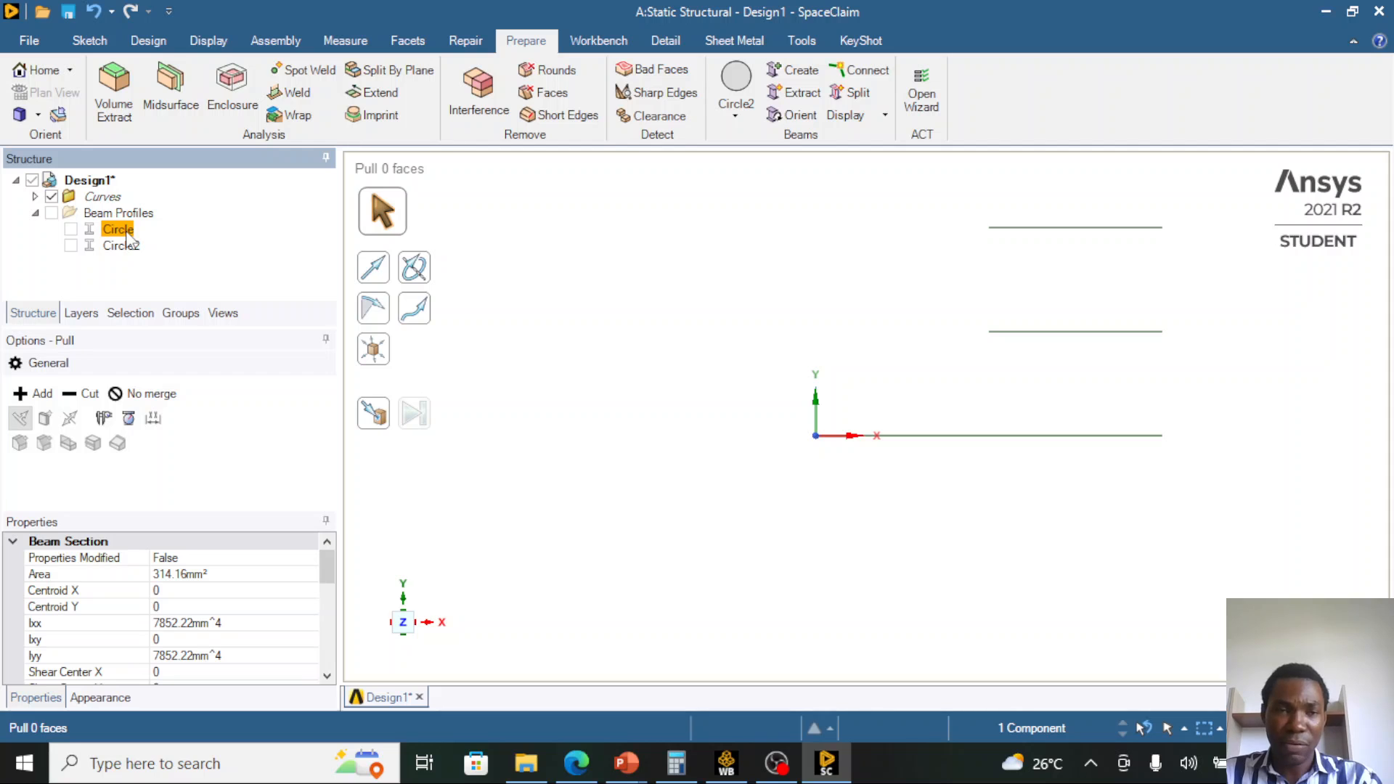
right_click(127, 238)
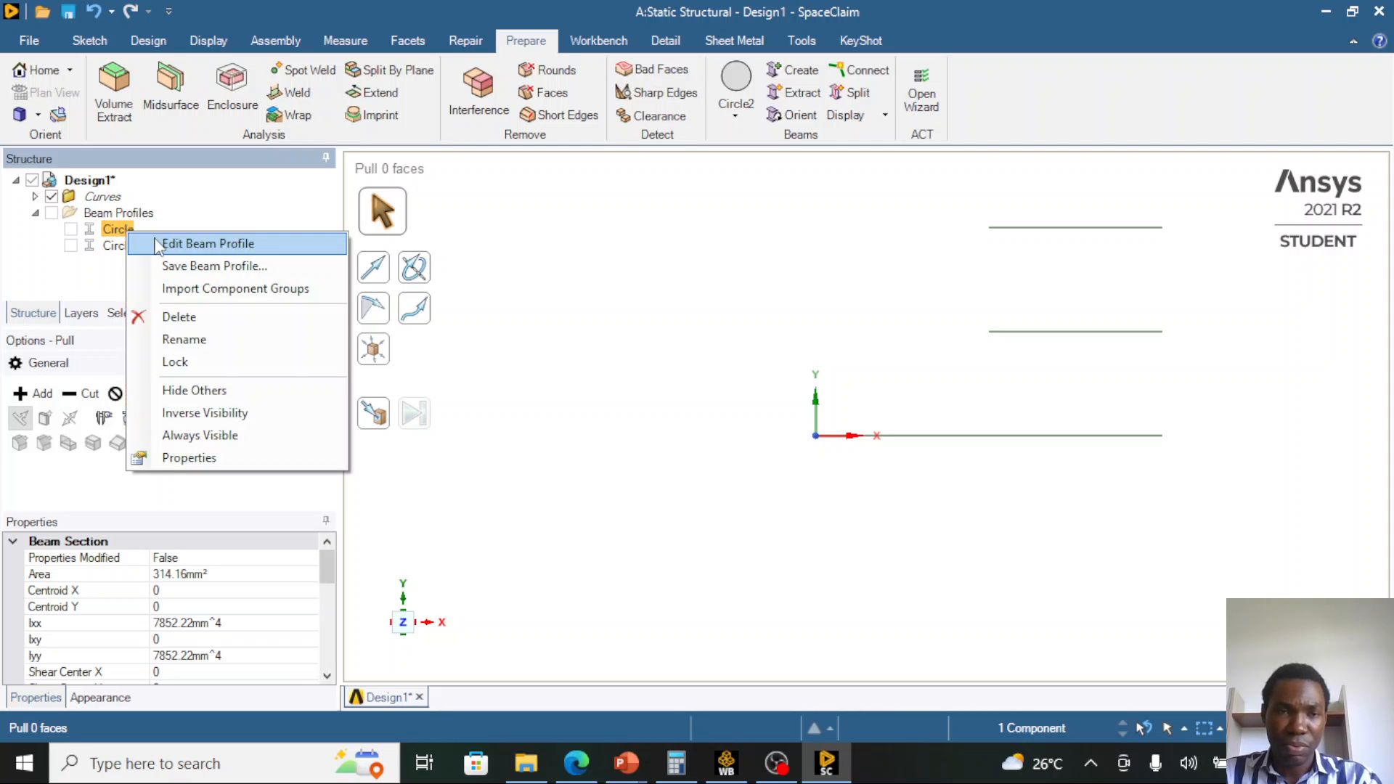
left_click(166, 242)
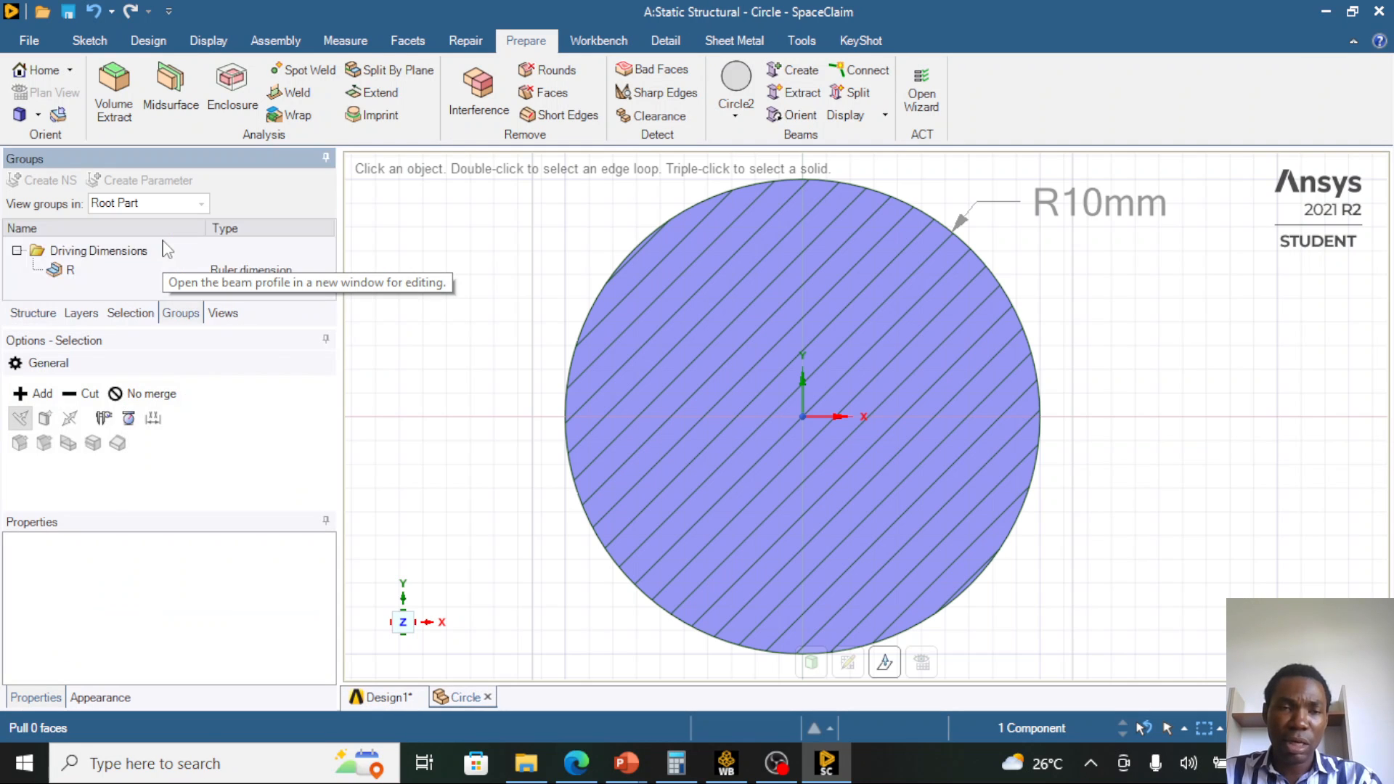
left_click(201, 270)
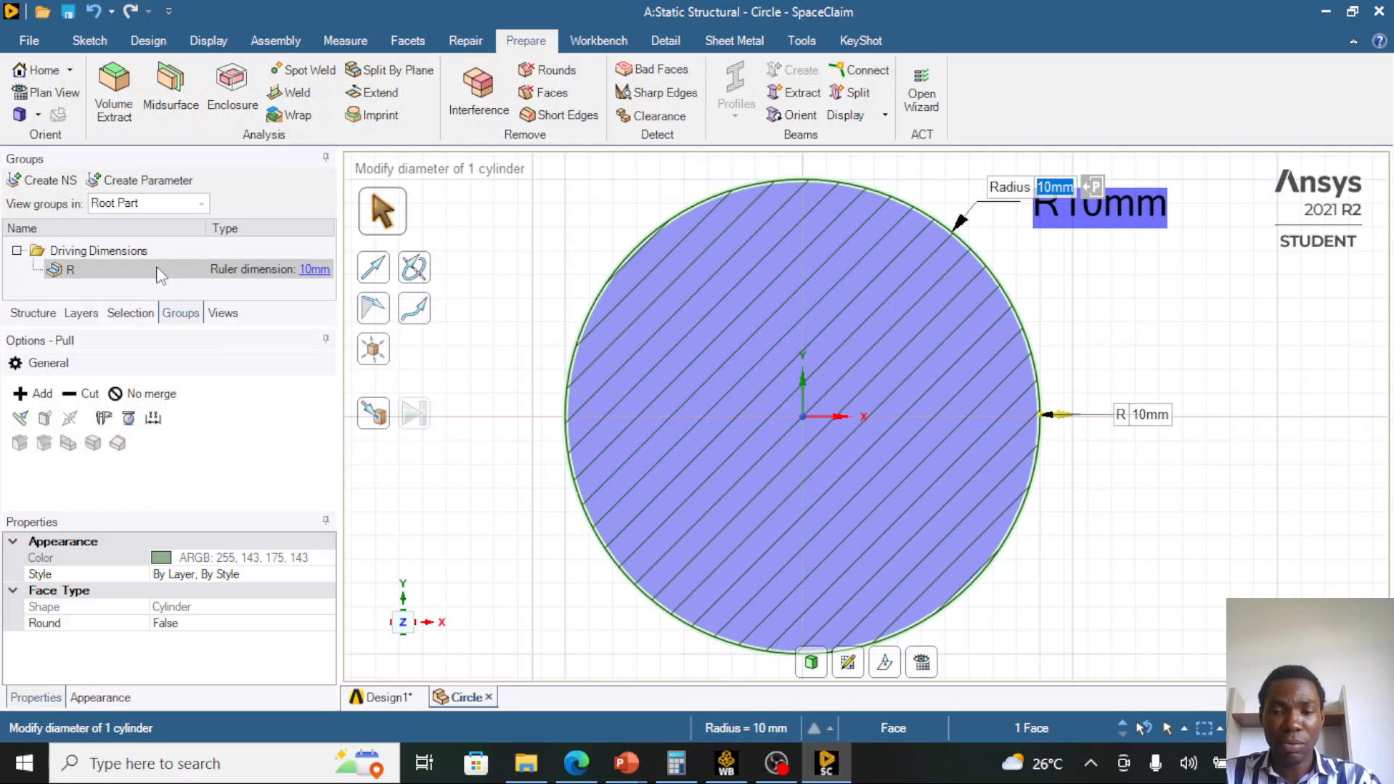
- Switch to Calculator, compute the square root of 100 divided by π, and copy the result
left_click(675, 762)
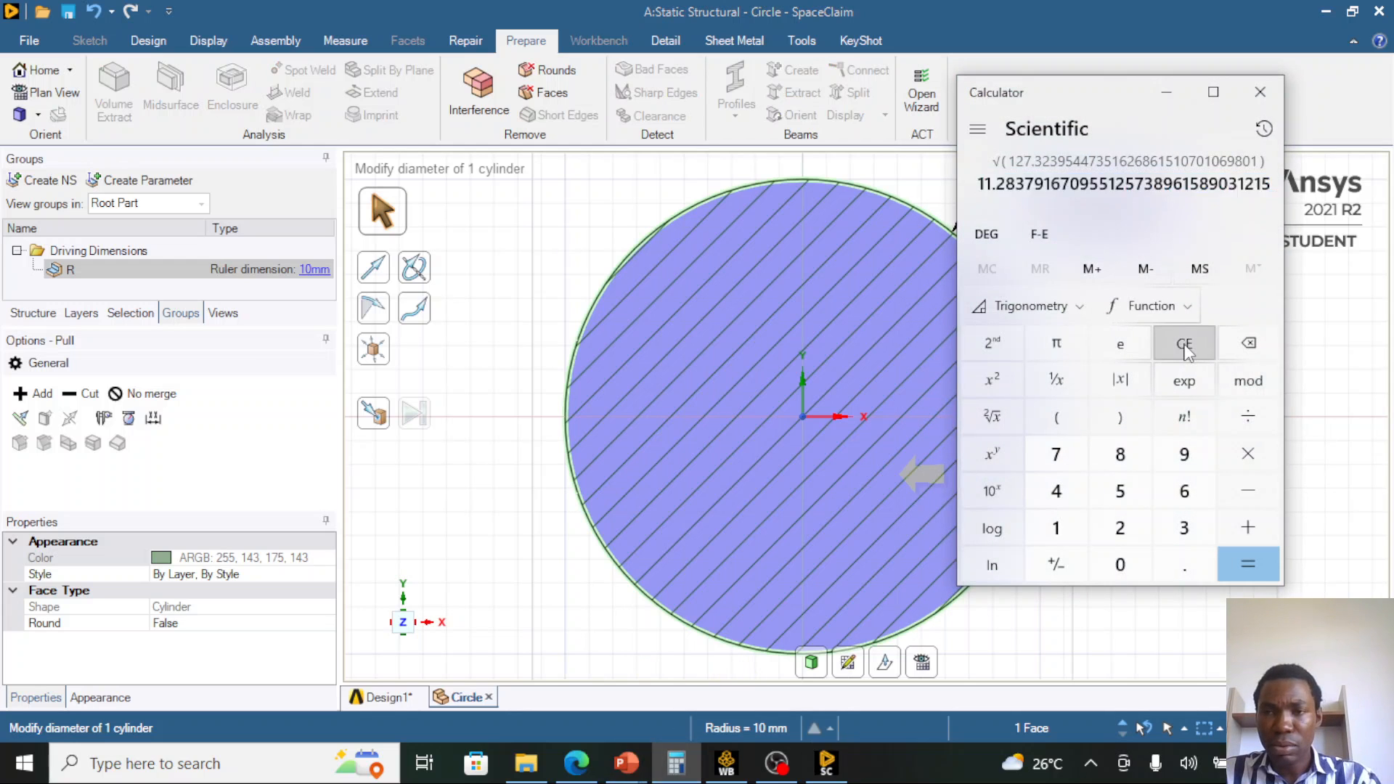
left_click(1184, 343)
left_click(1057, 528)
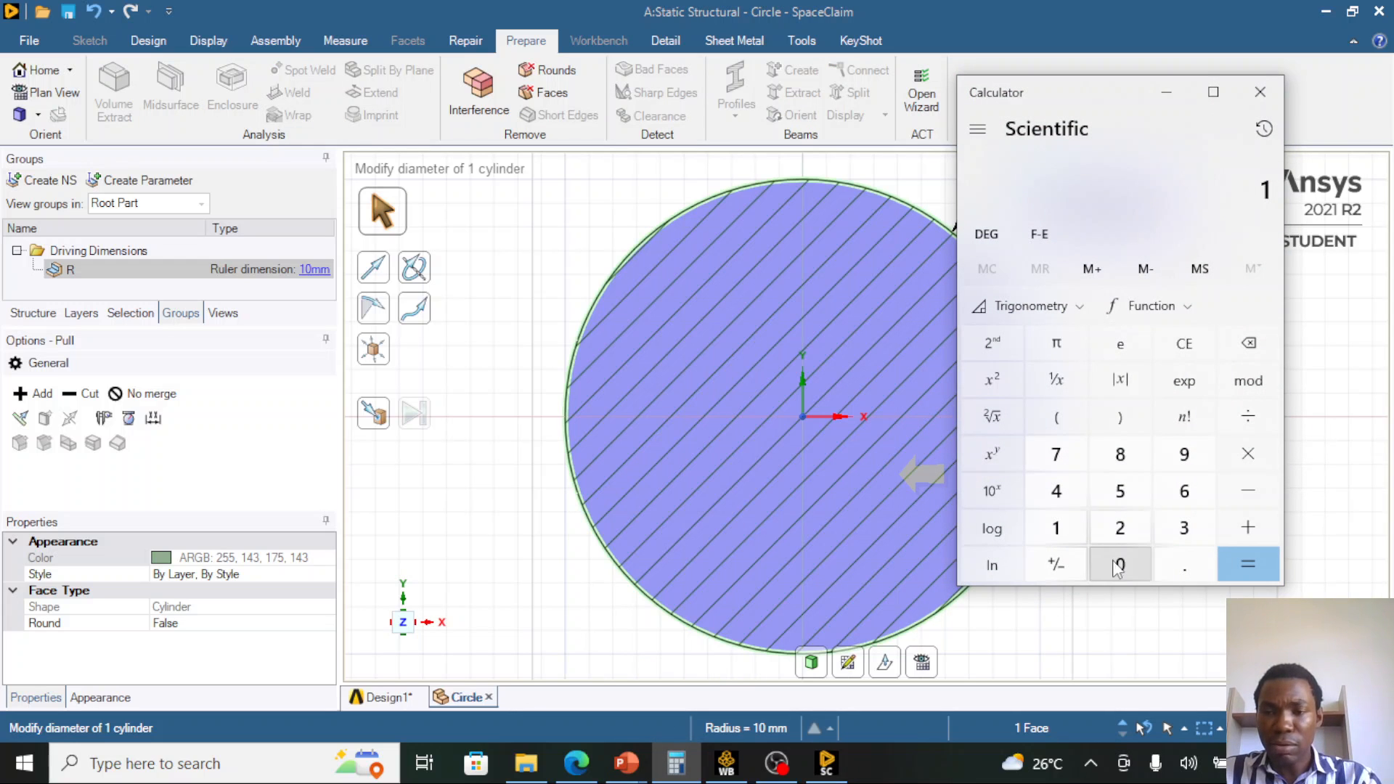
left_click(1120, 564)
left_click(1120, 565)
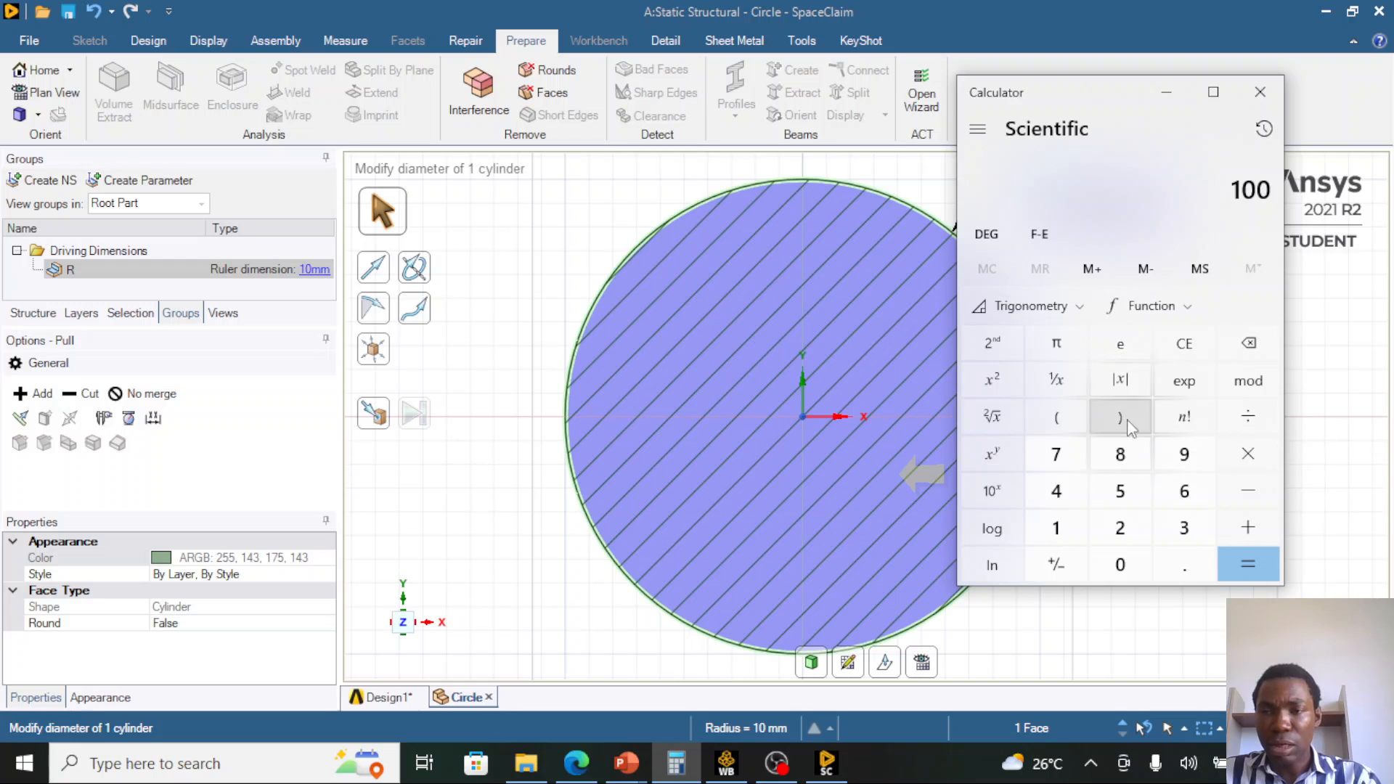
left_click(1248, 416)
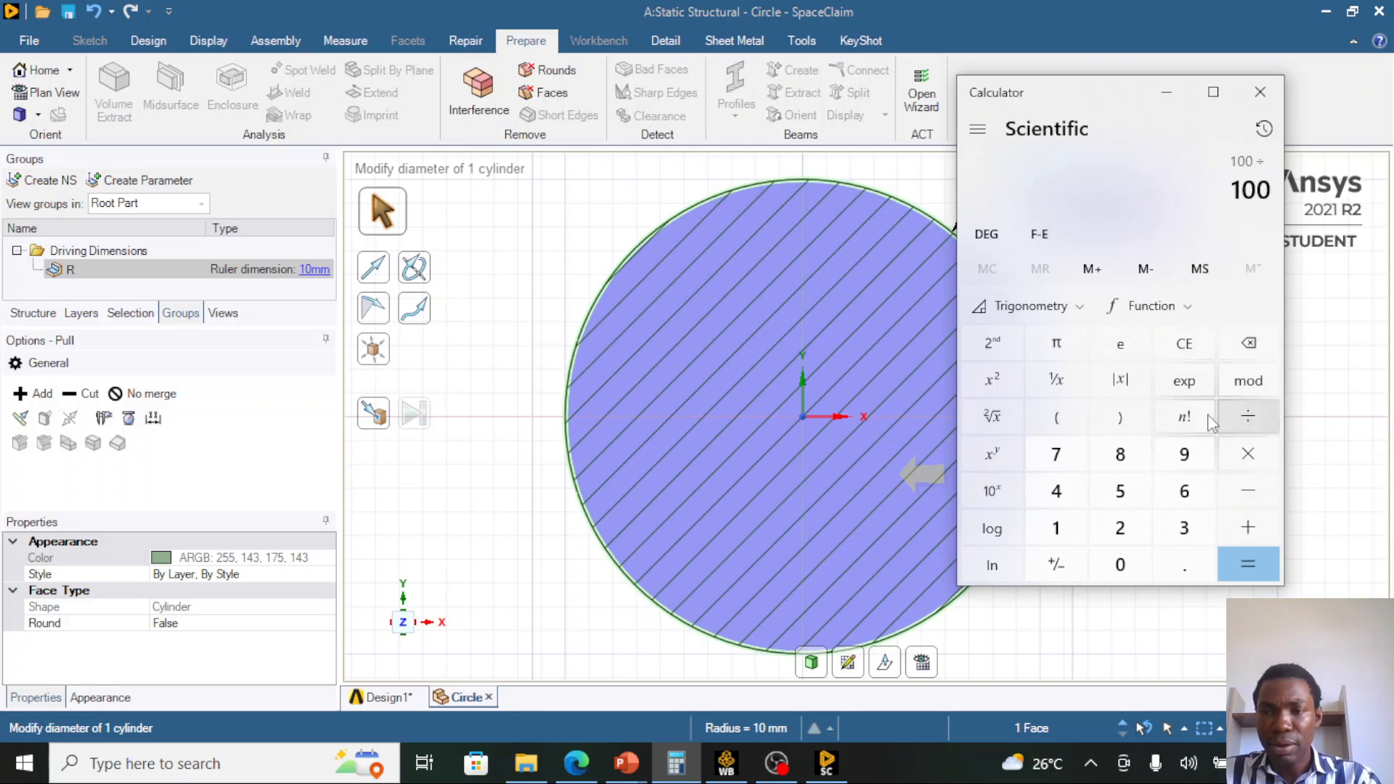
left_click(1085, 357)
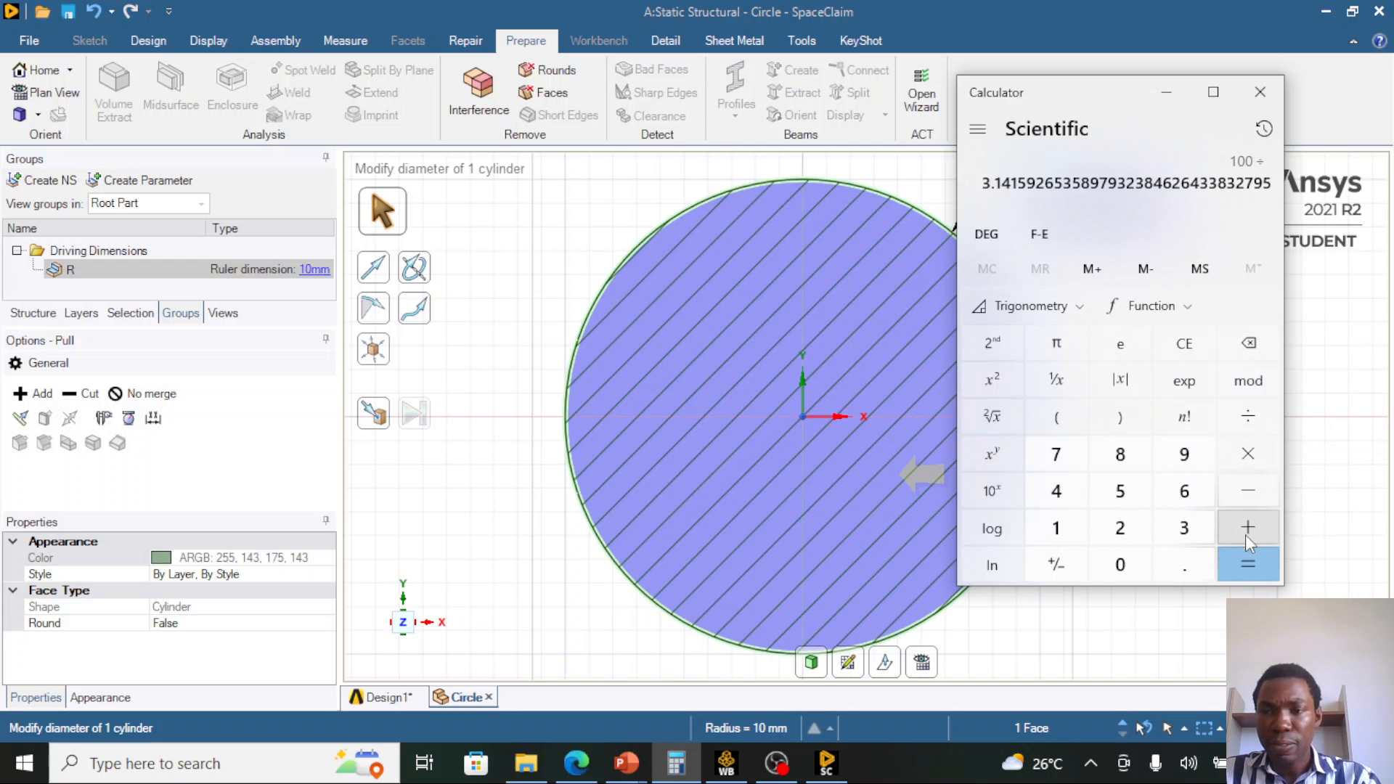
left_click(1247, 565)
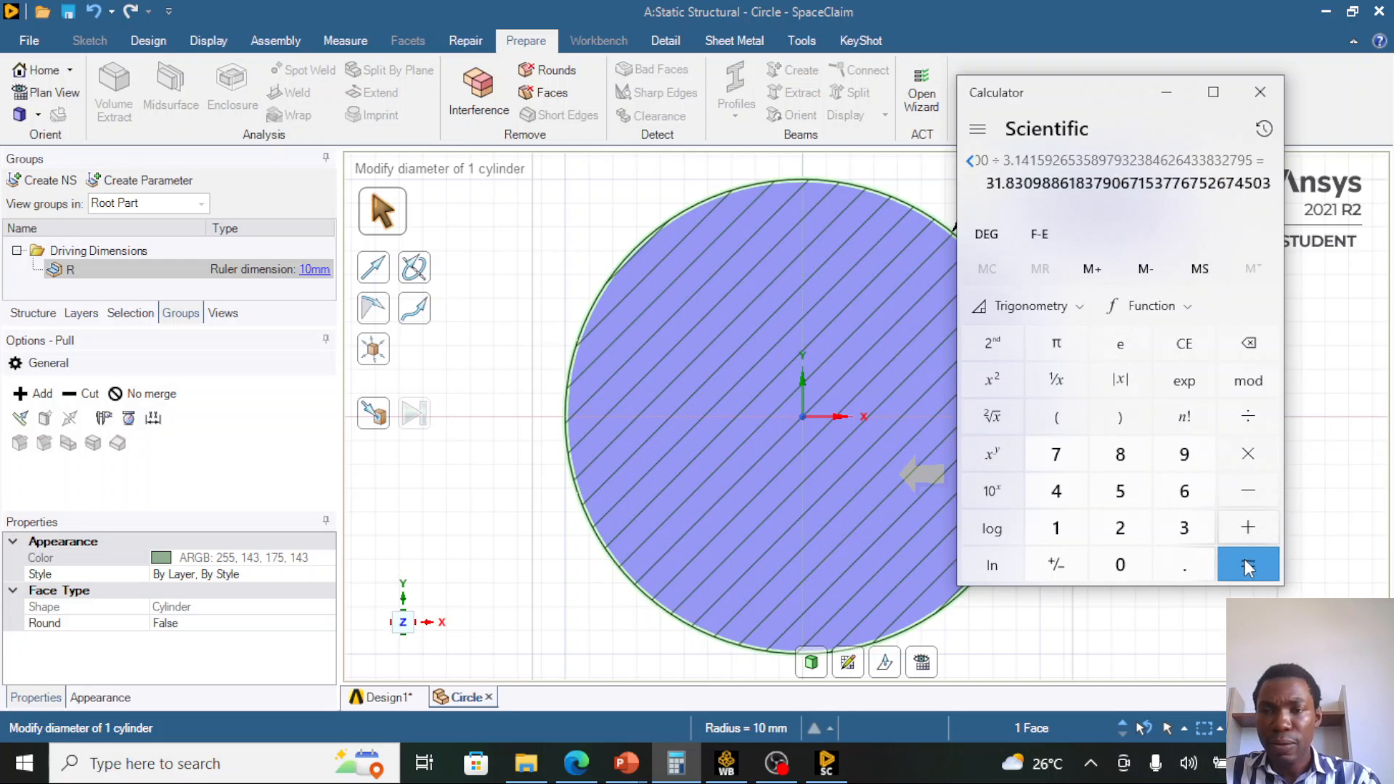
left_click(999, 414)
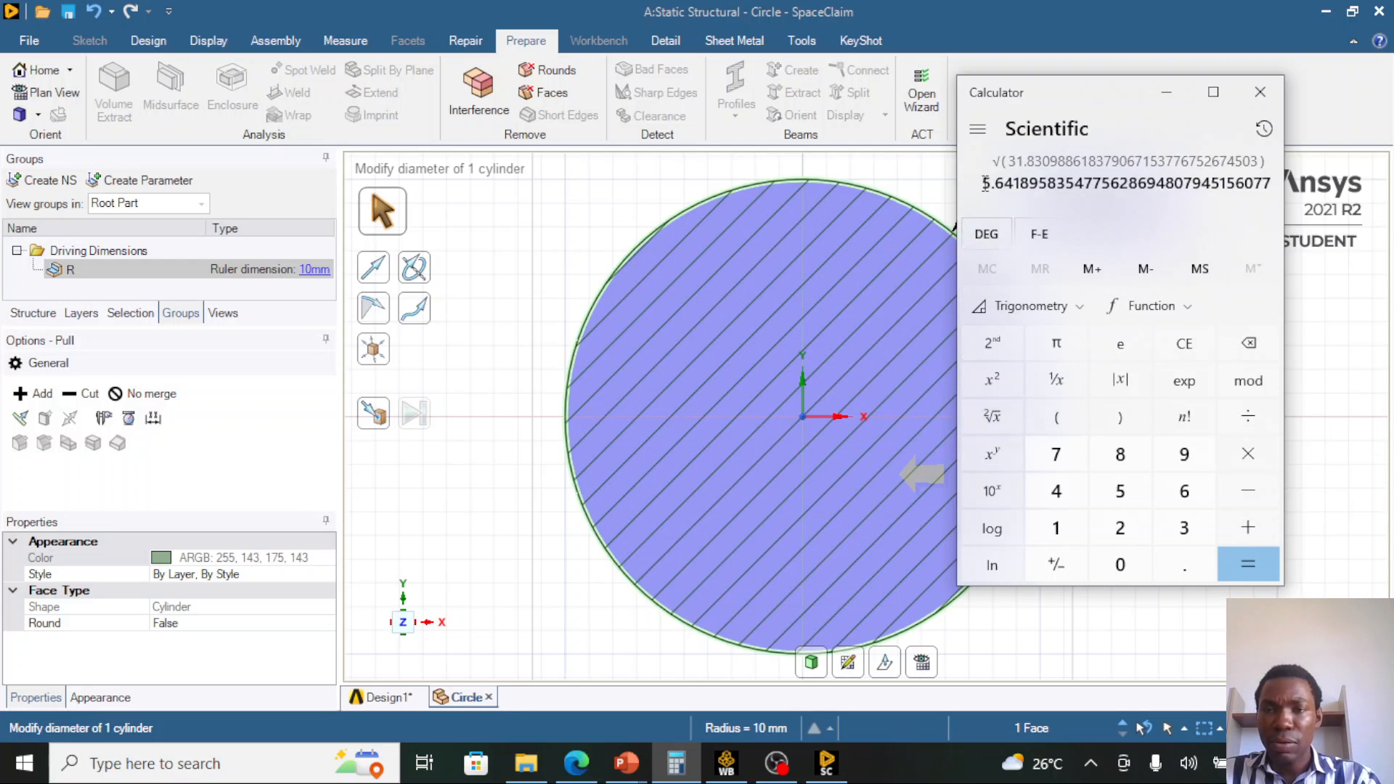
left_click_drag(984, 182, 1275, 183)
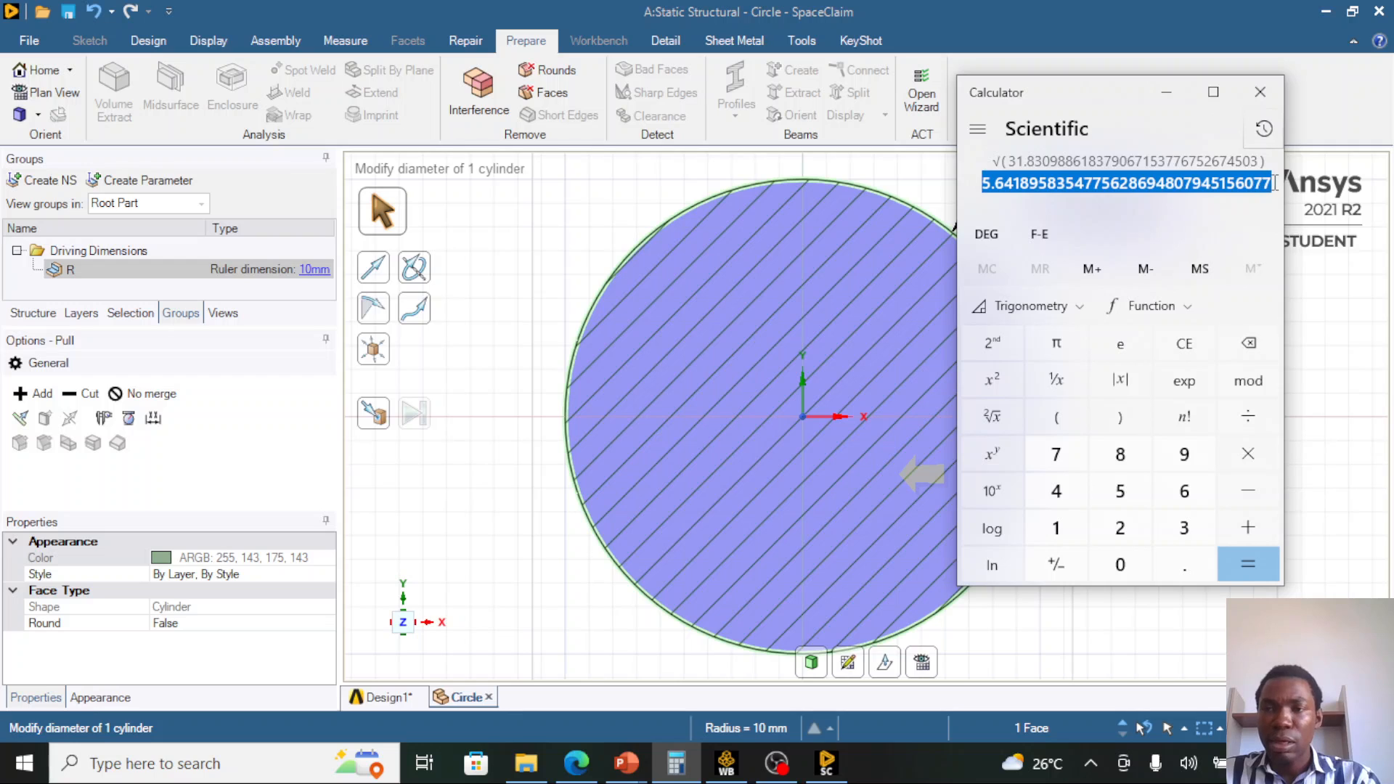
right_click(1167, 196)
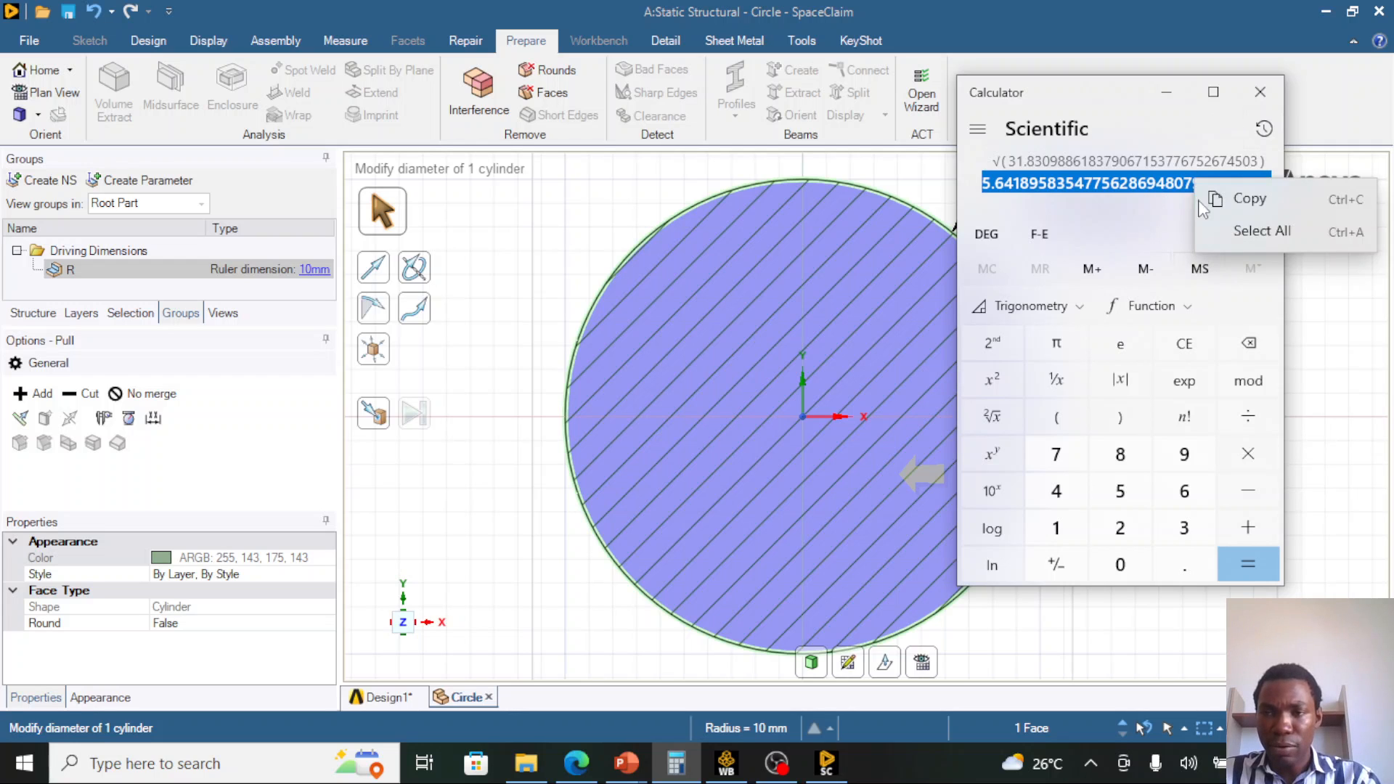
left_click(1248, 199)
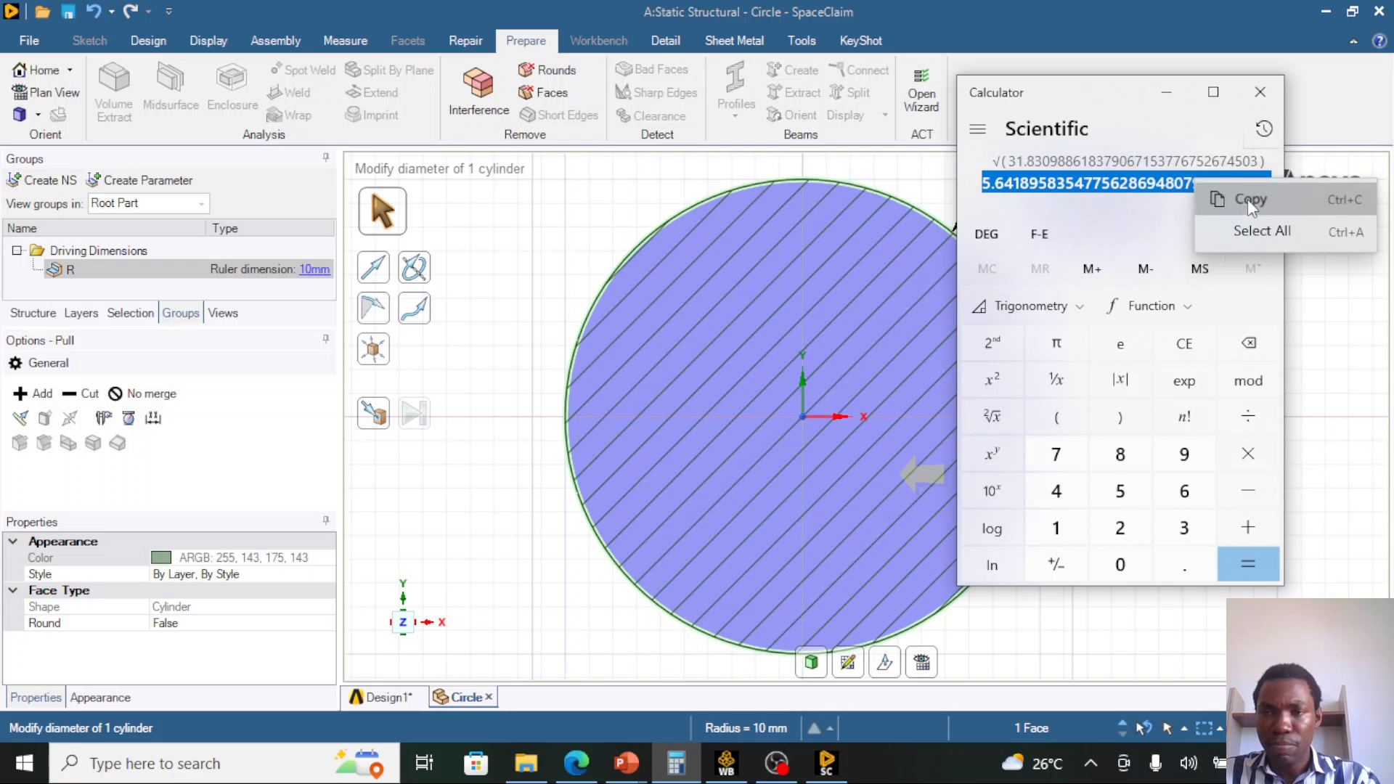
- Set the Circle profile's radius to the copied 5.64 mm value, close the profile, and return to Design1's structure tree
left_click(314, 270)
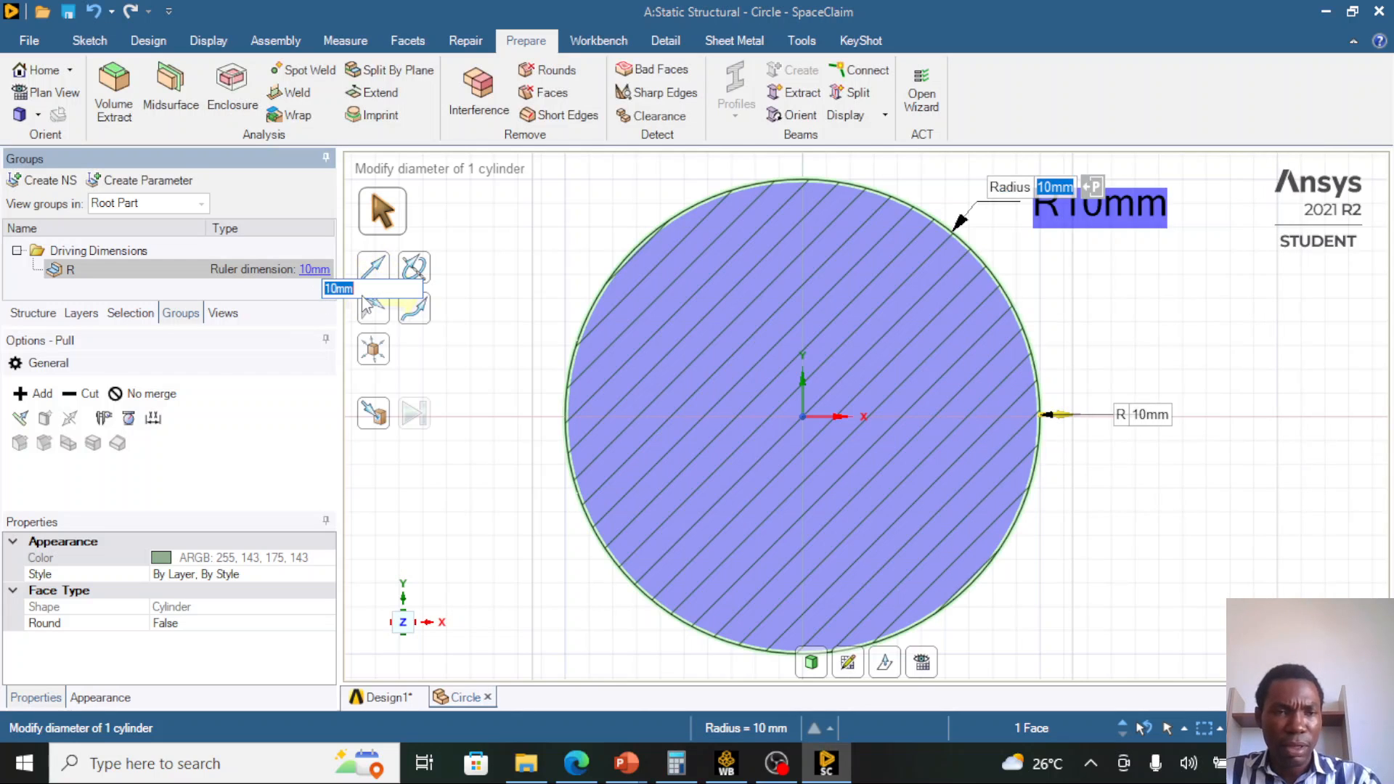
key("ctrl+v")
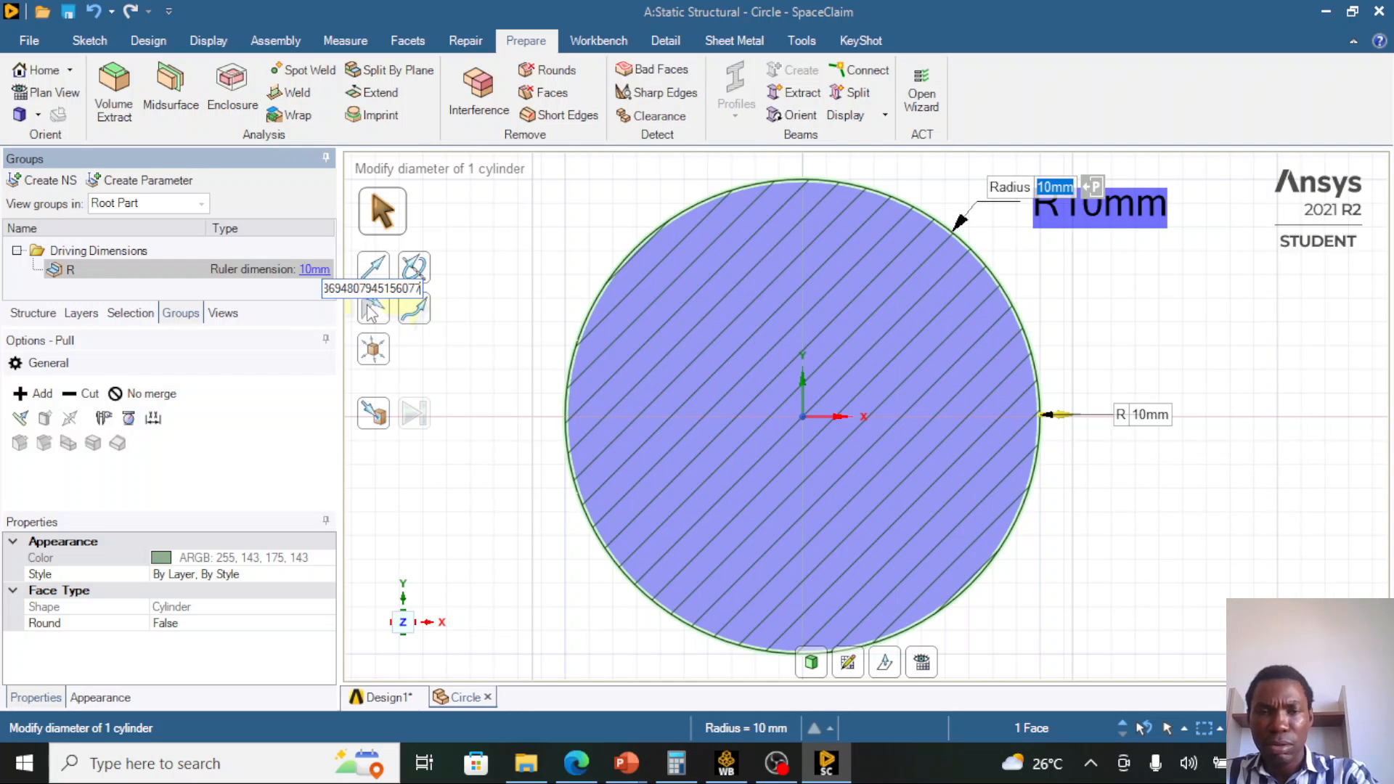
key("Return")
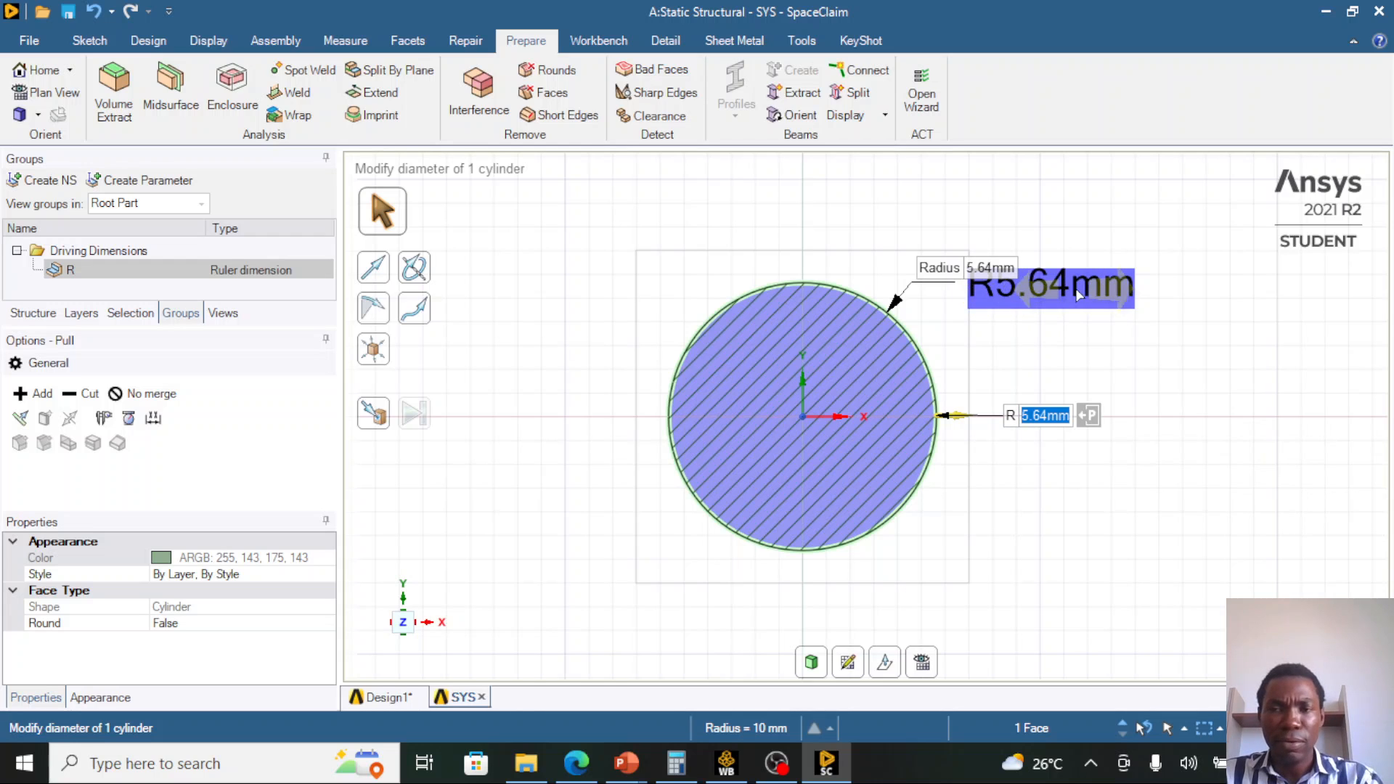
left_click(480, 697)
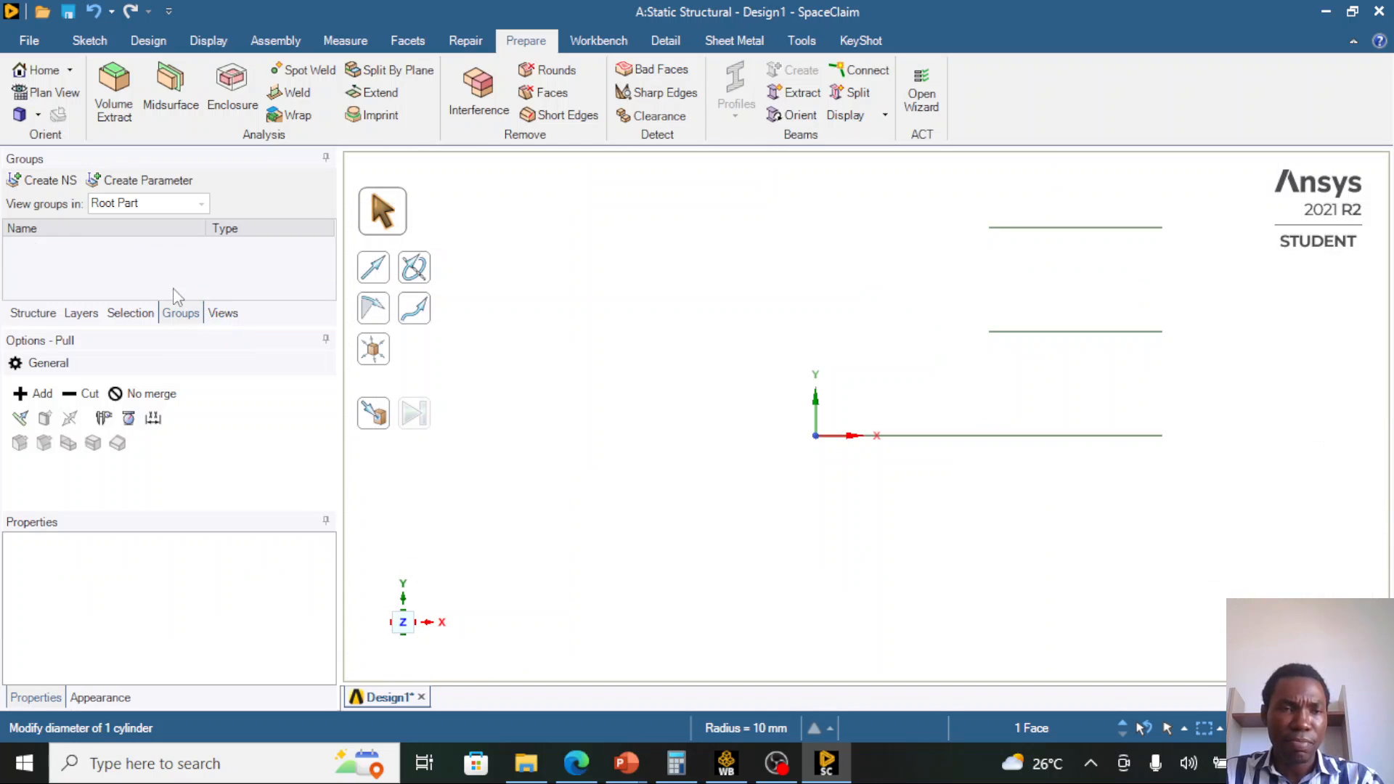
left_click(42, 315)
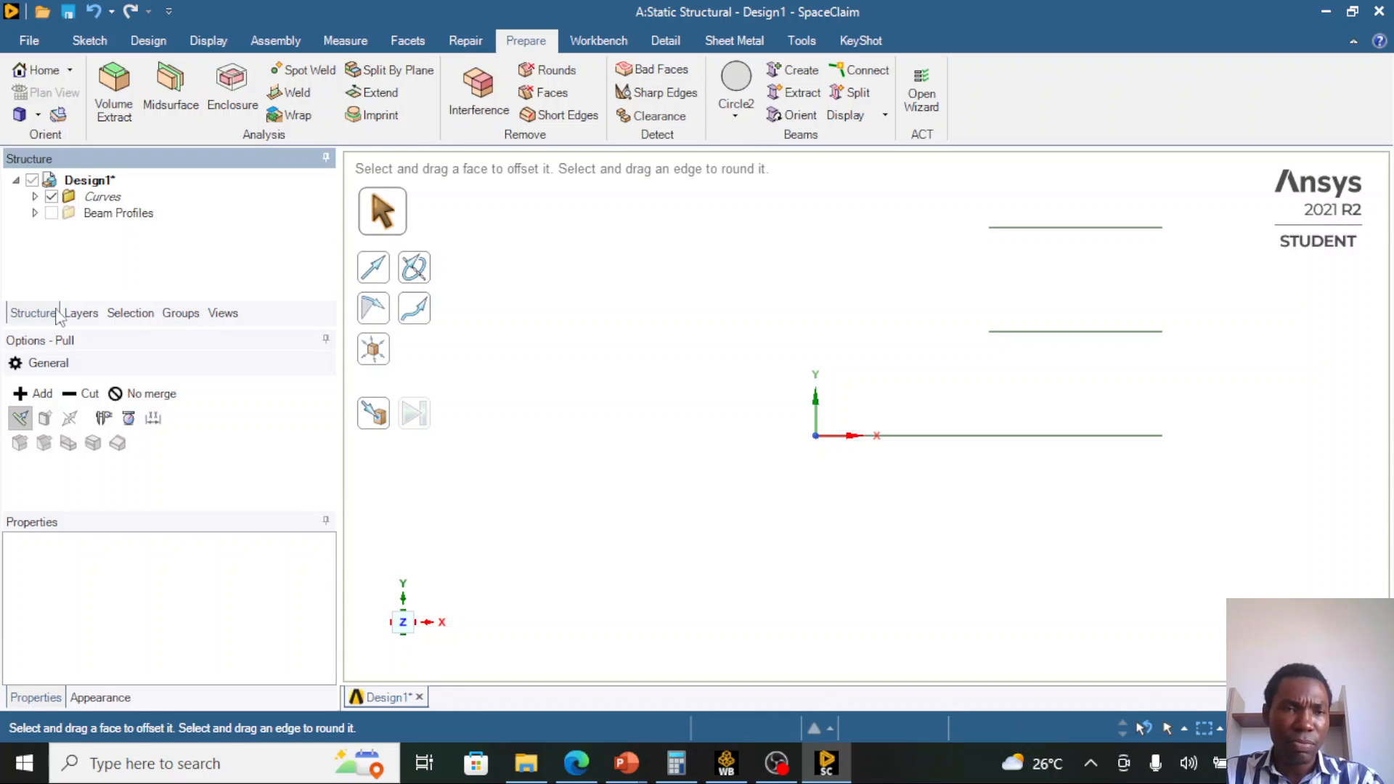
- Open the second beam profile, Circle2, for editing and select its driving radius dimension R
left_click(34, 212)
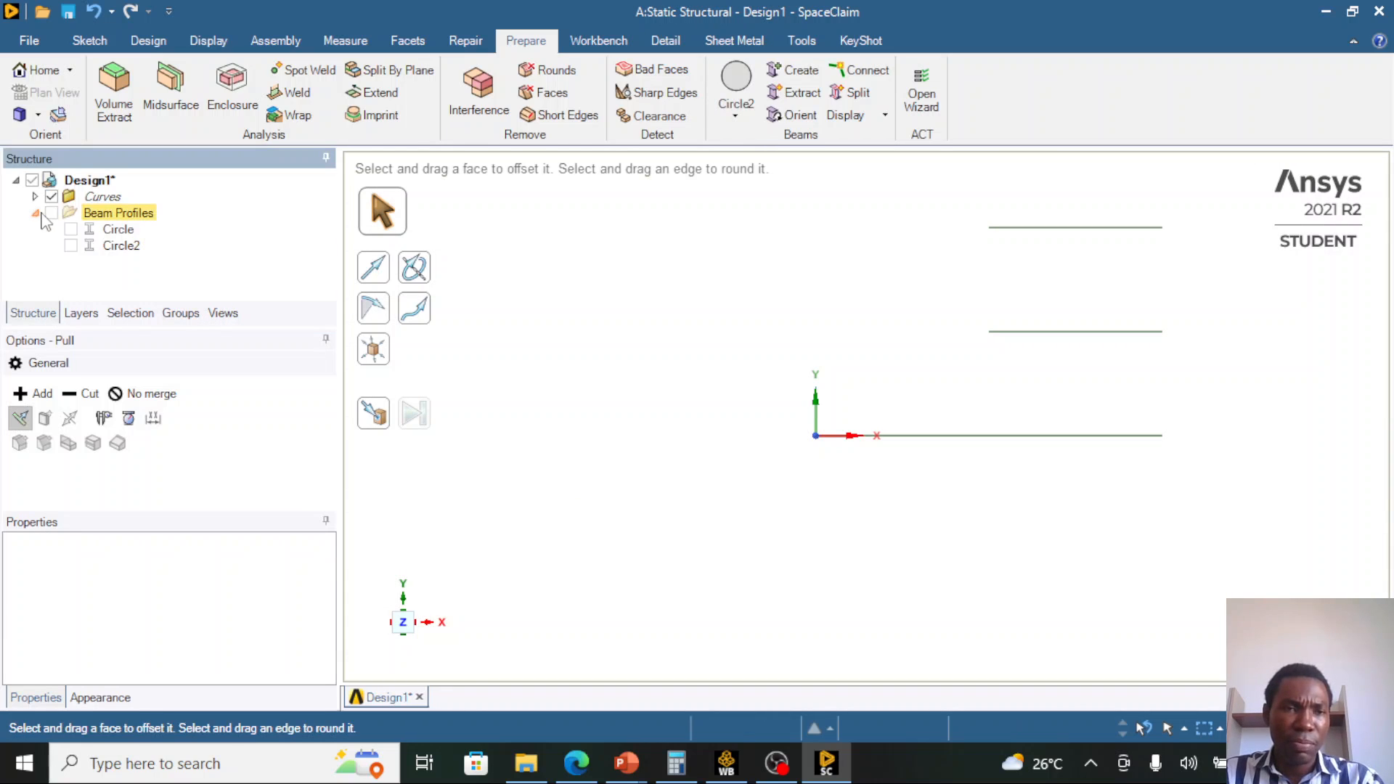
left_click(116, 246)
right_click(122, 247)
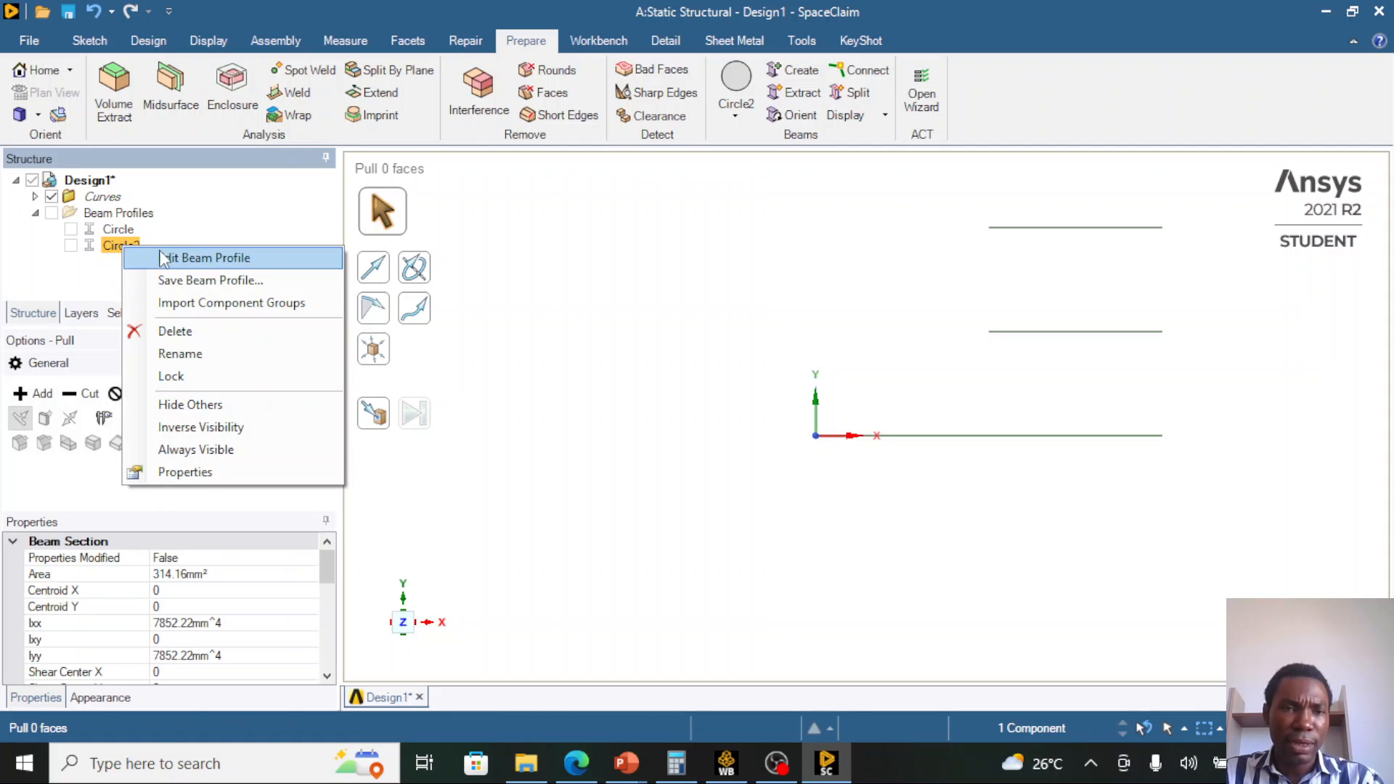
left_click(171, 258)
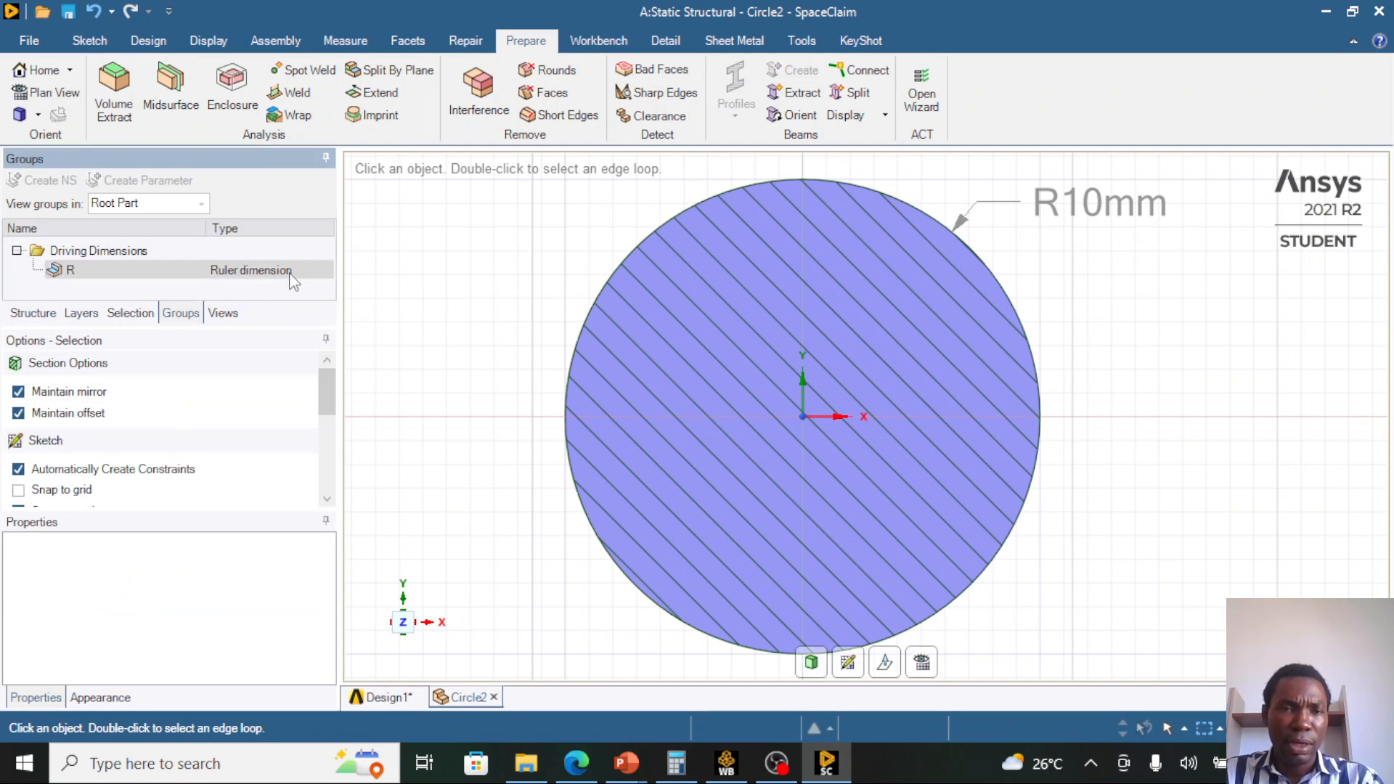
left_click(303, 279)
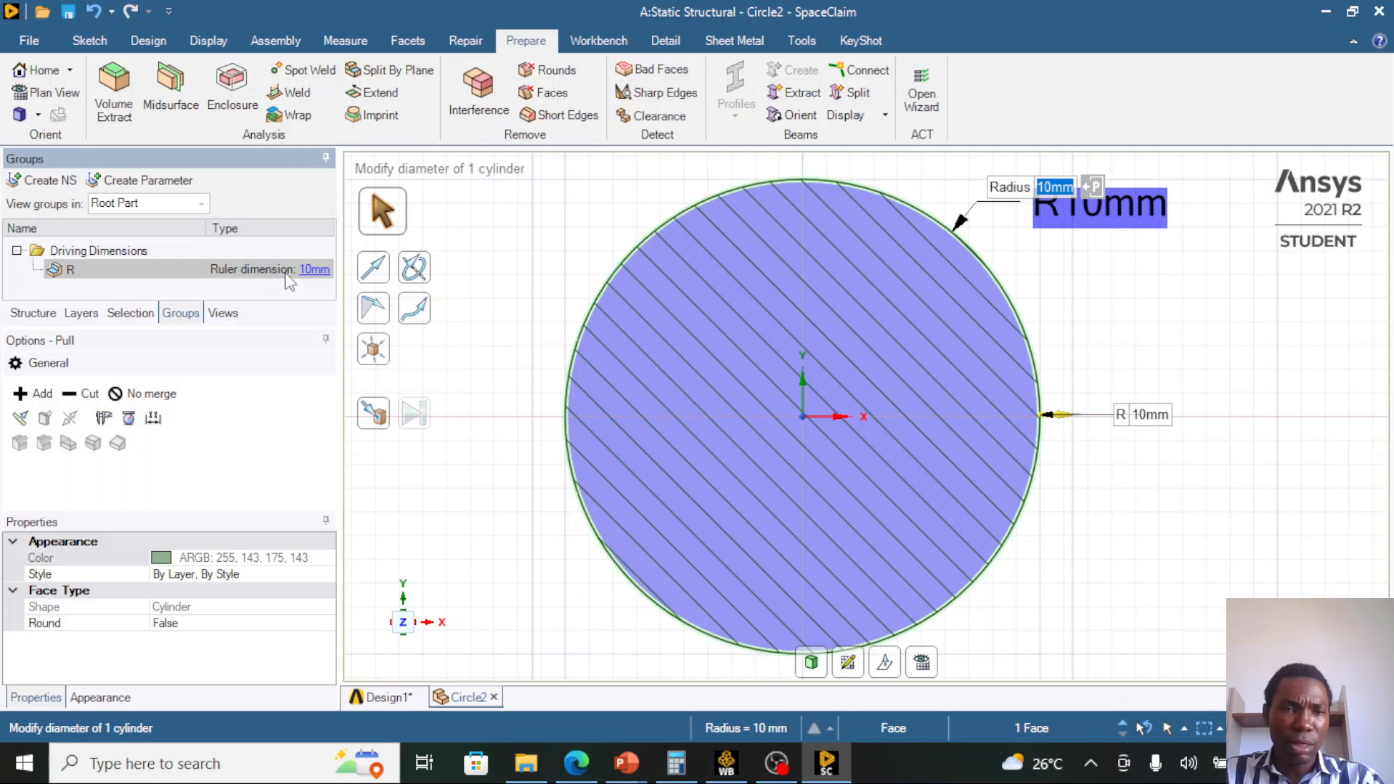
left_click(313, 273)
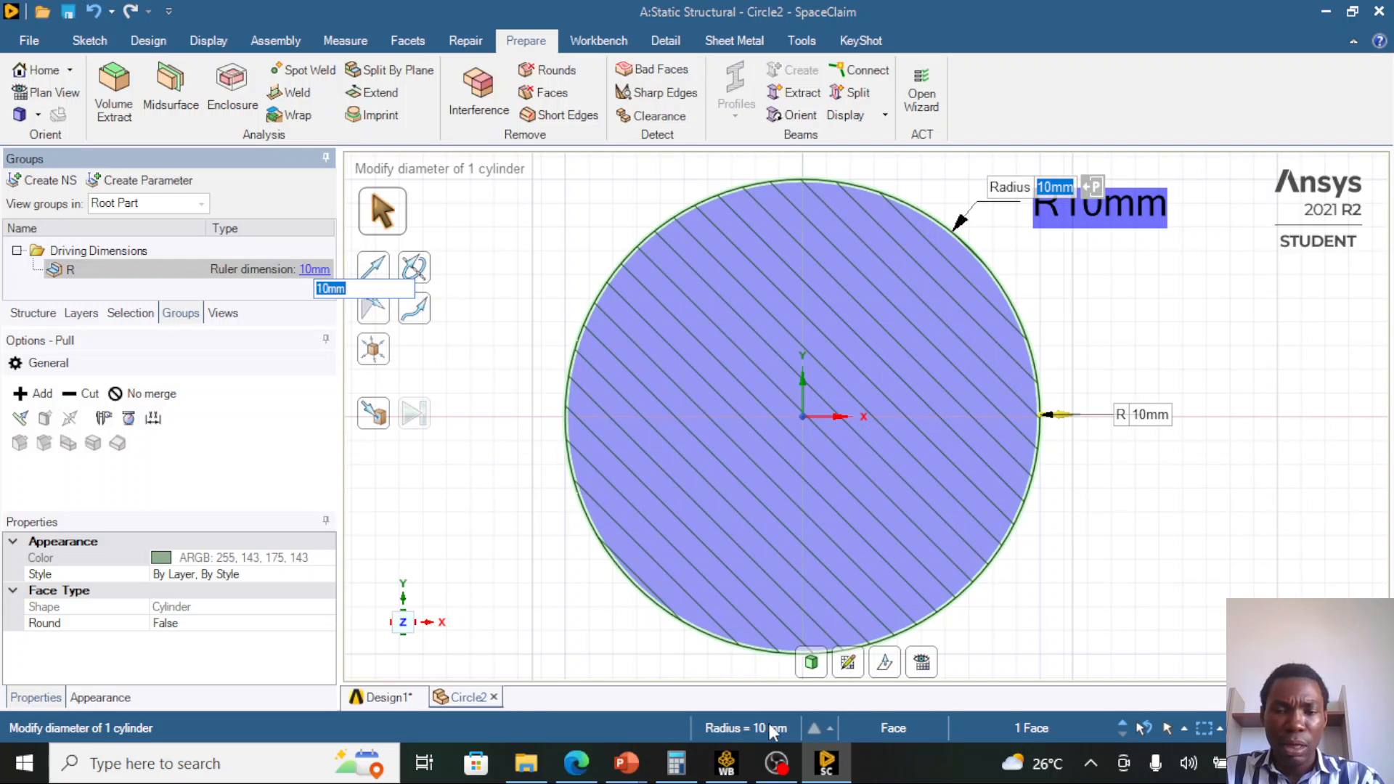
- Switch to Calculator, compute the square root of 400 divided by π, and copy the result
left_click(675, 762)
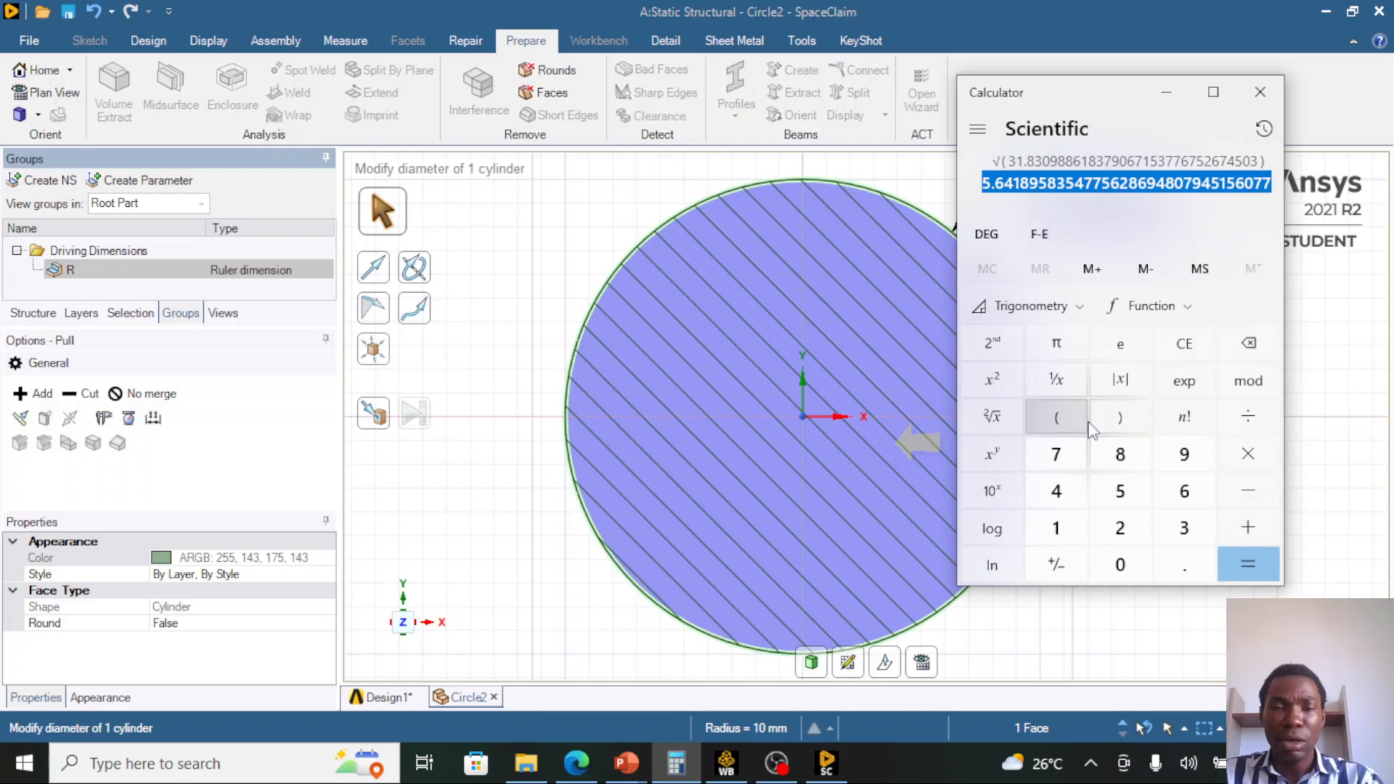
left_click(1184, 345)
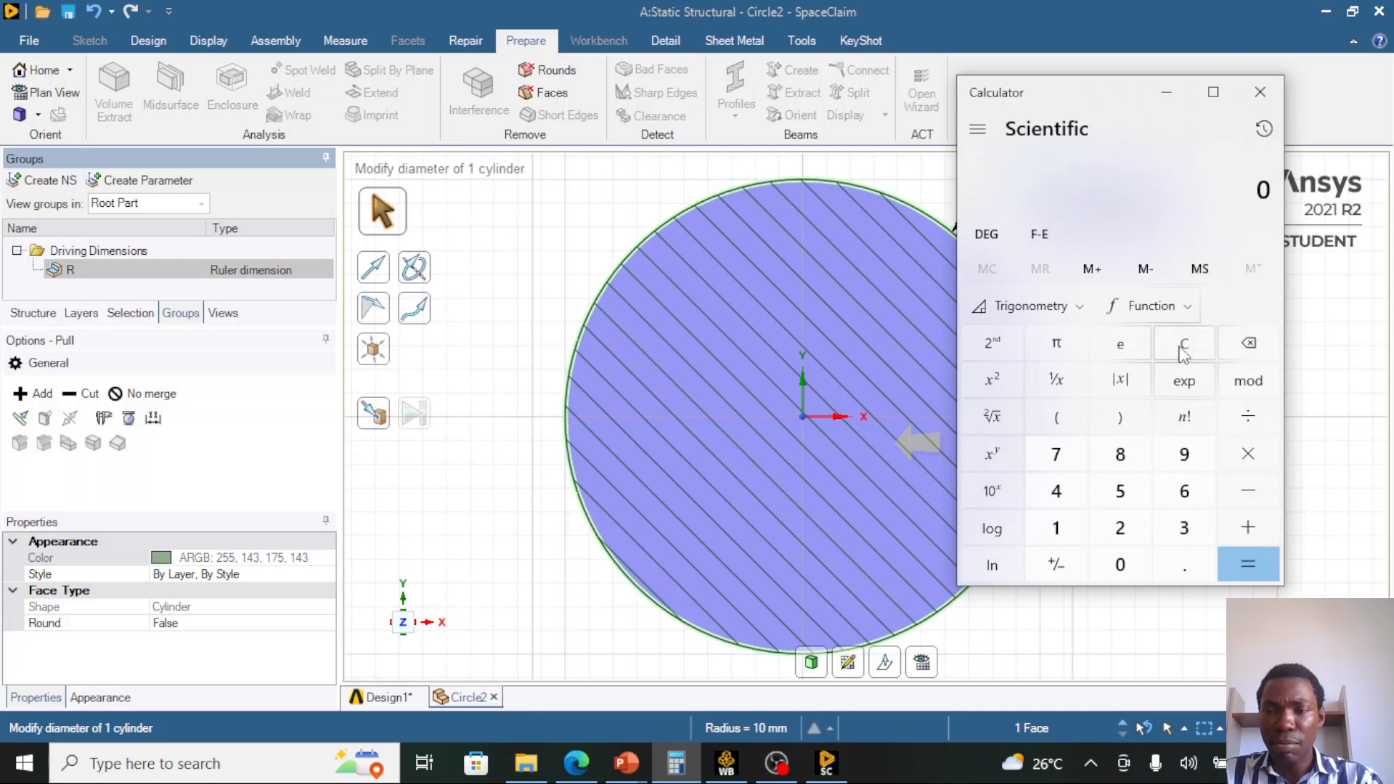
left_click(1057, 493)
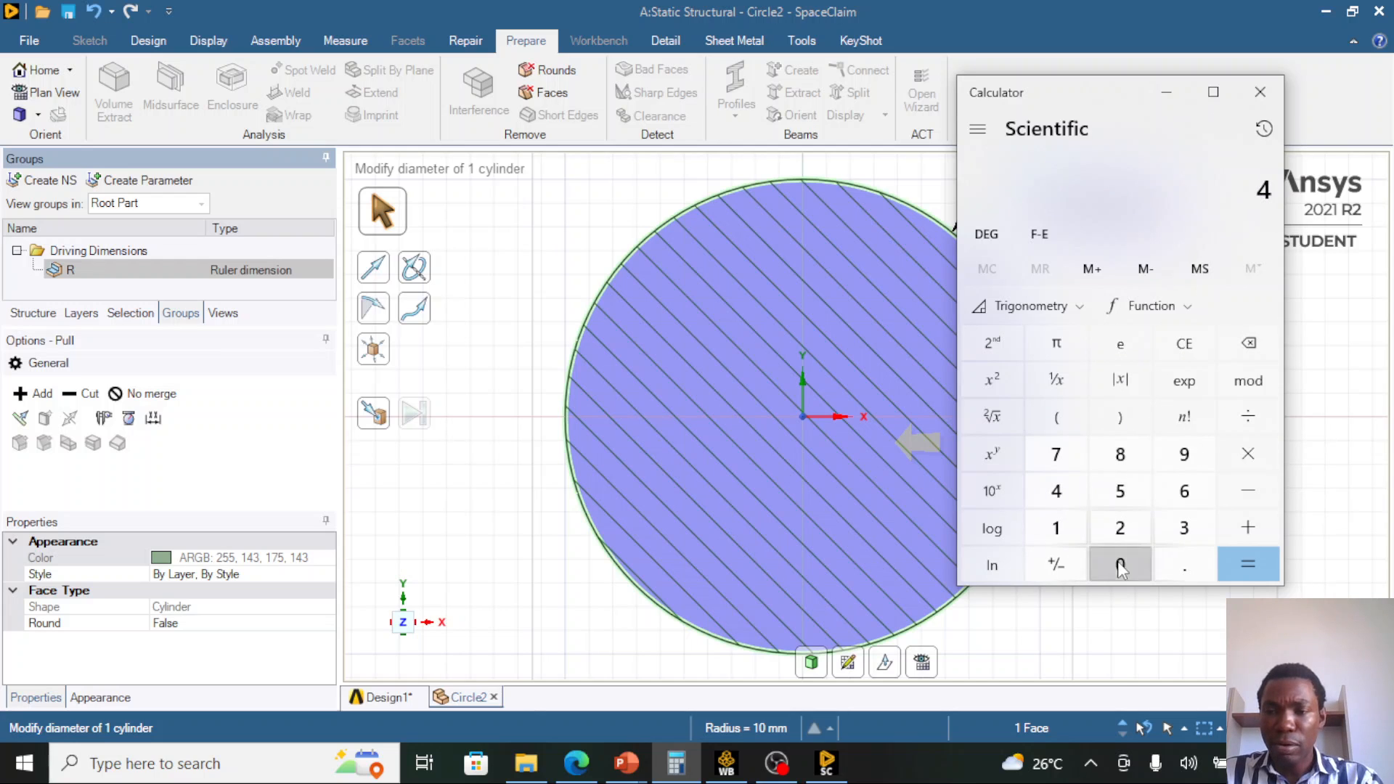
double_click(1120, 564)
left_click(1248, 416)
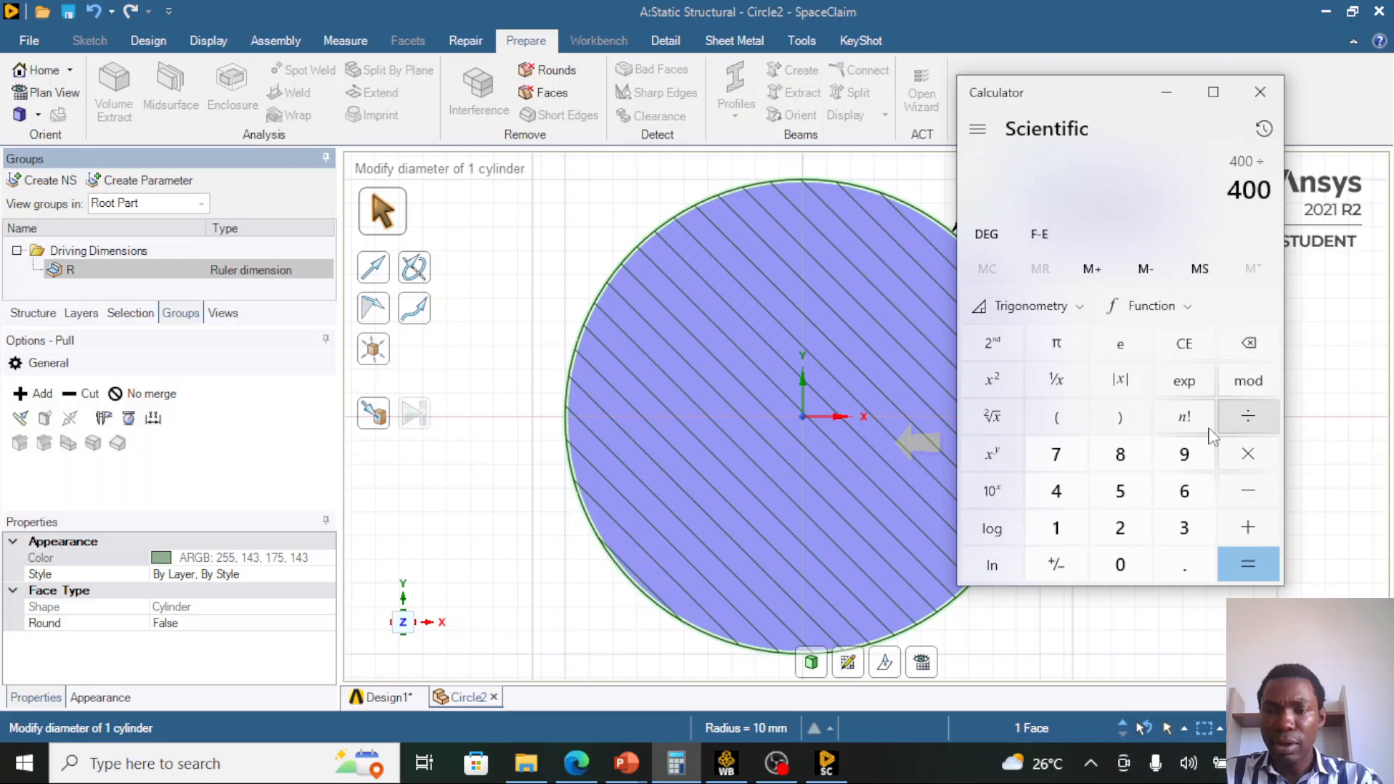
left_click(1056, 343)
left_click(1238, 562)
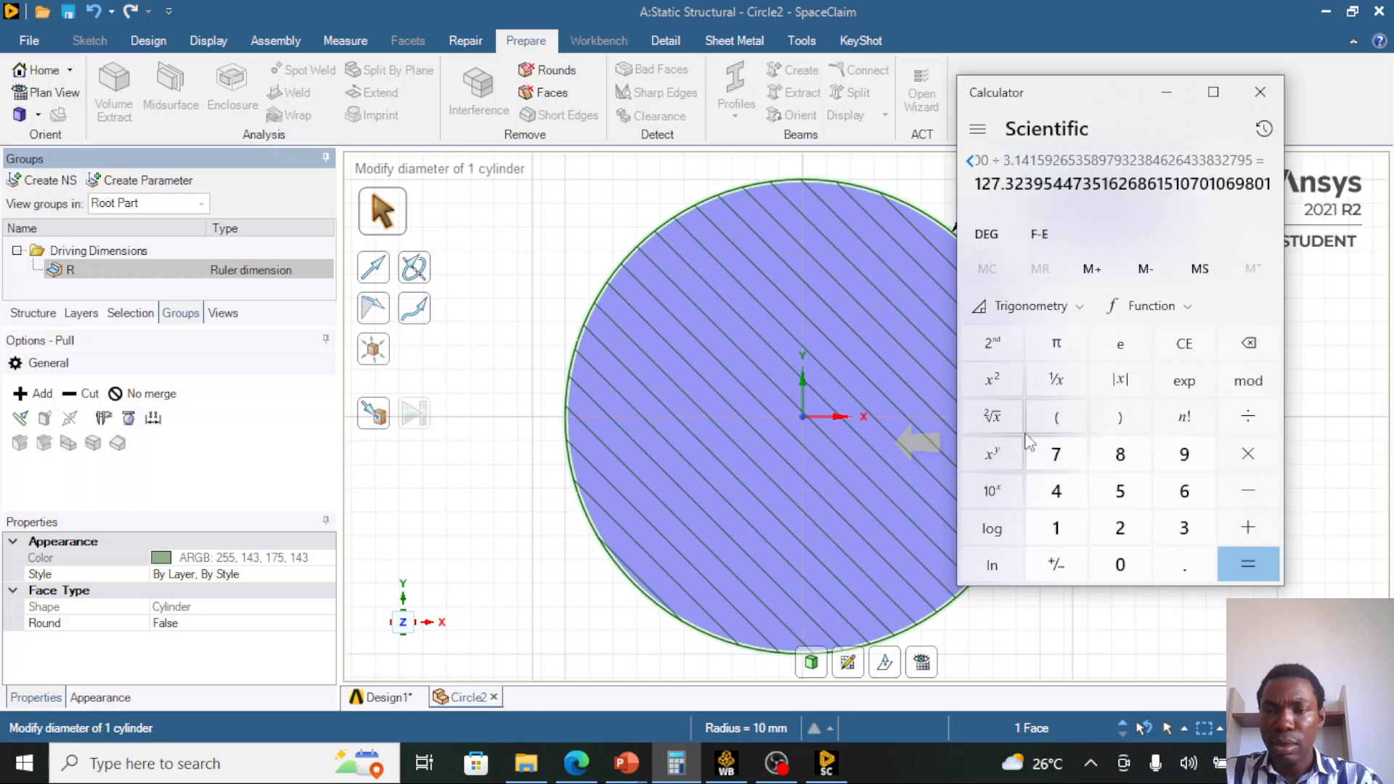
left_click(999, 416)
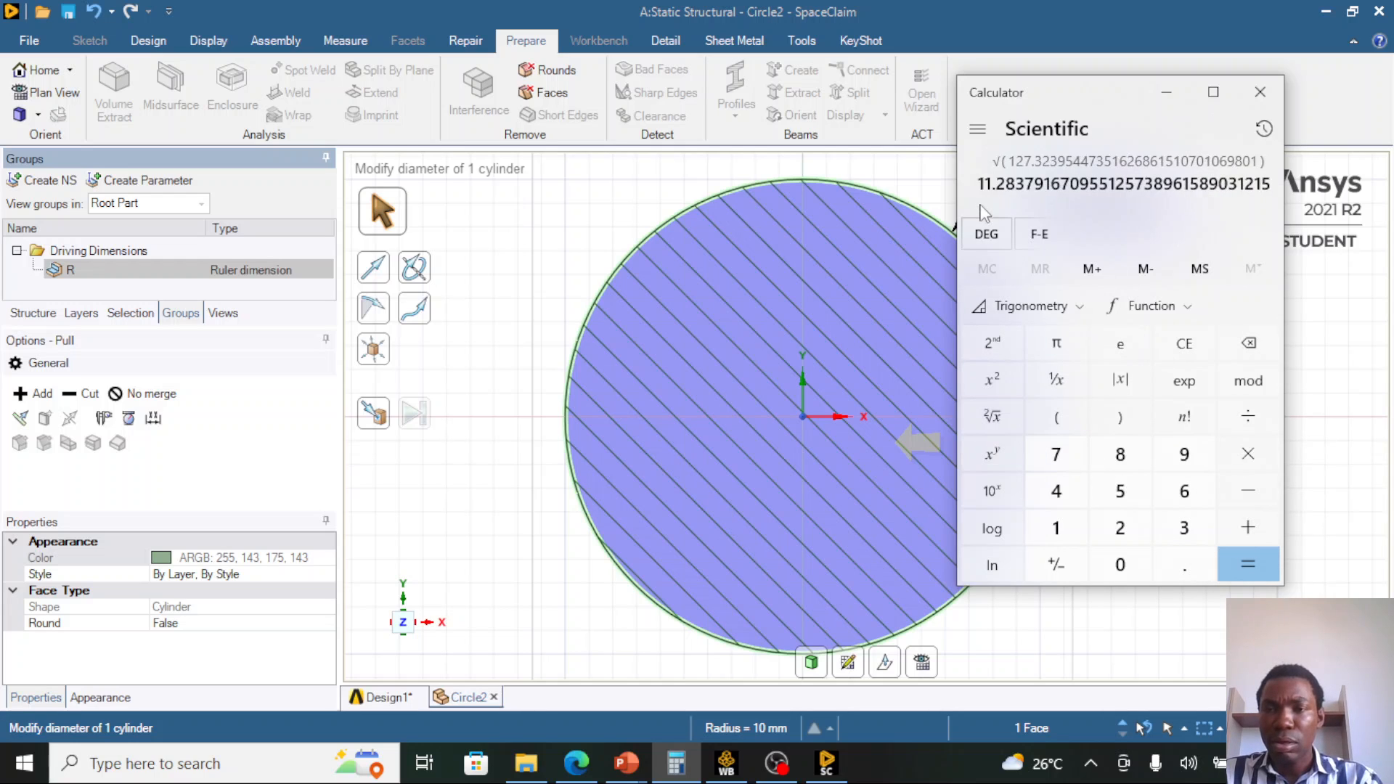
left_click_drag(982, 183, 1272, 192)
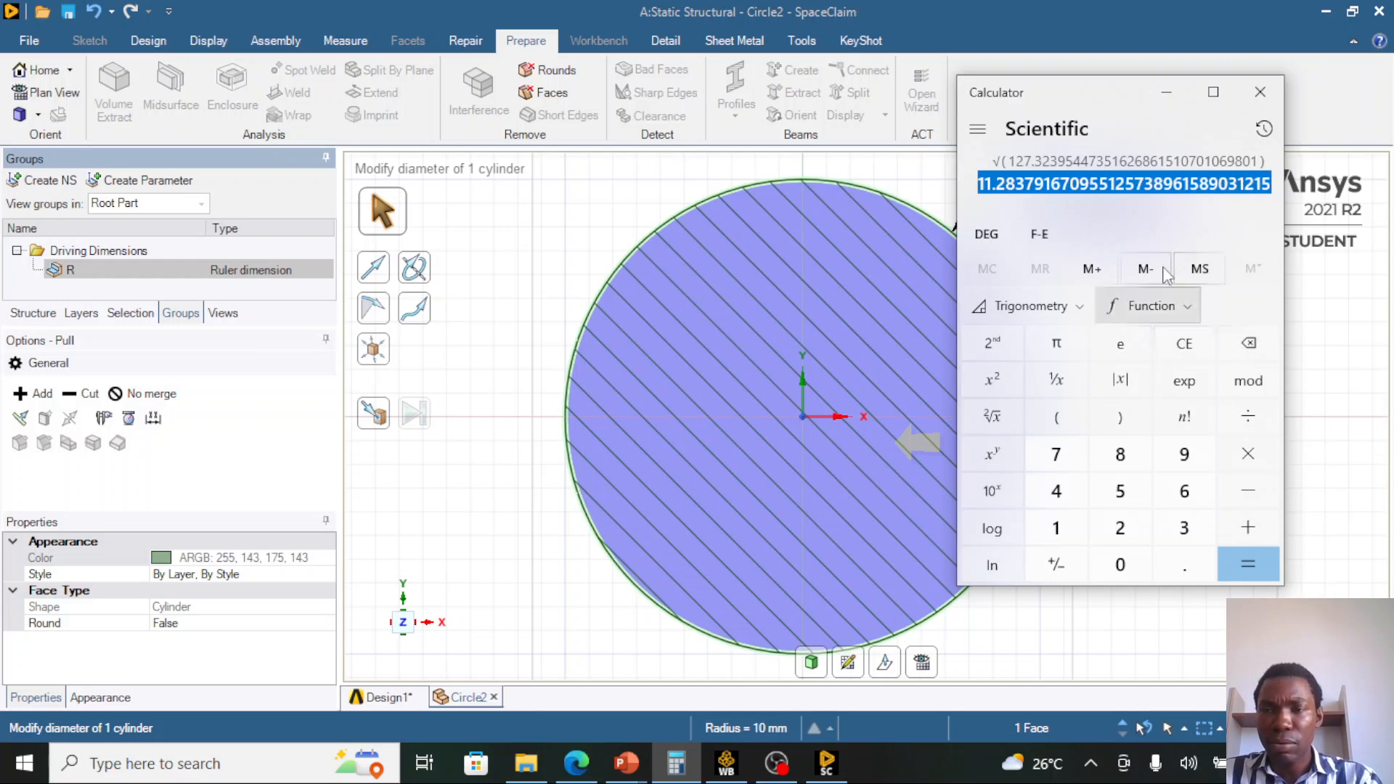
right_click(1111, 182)
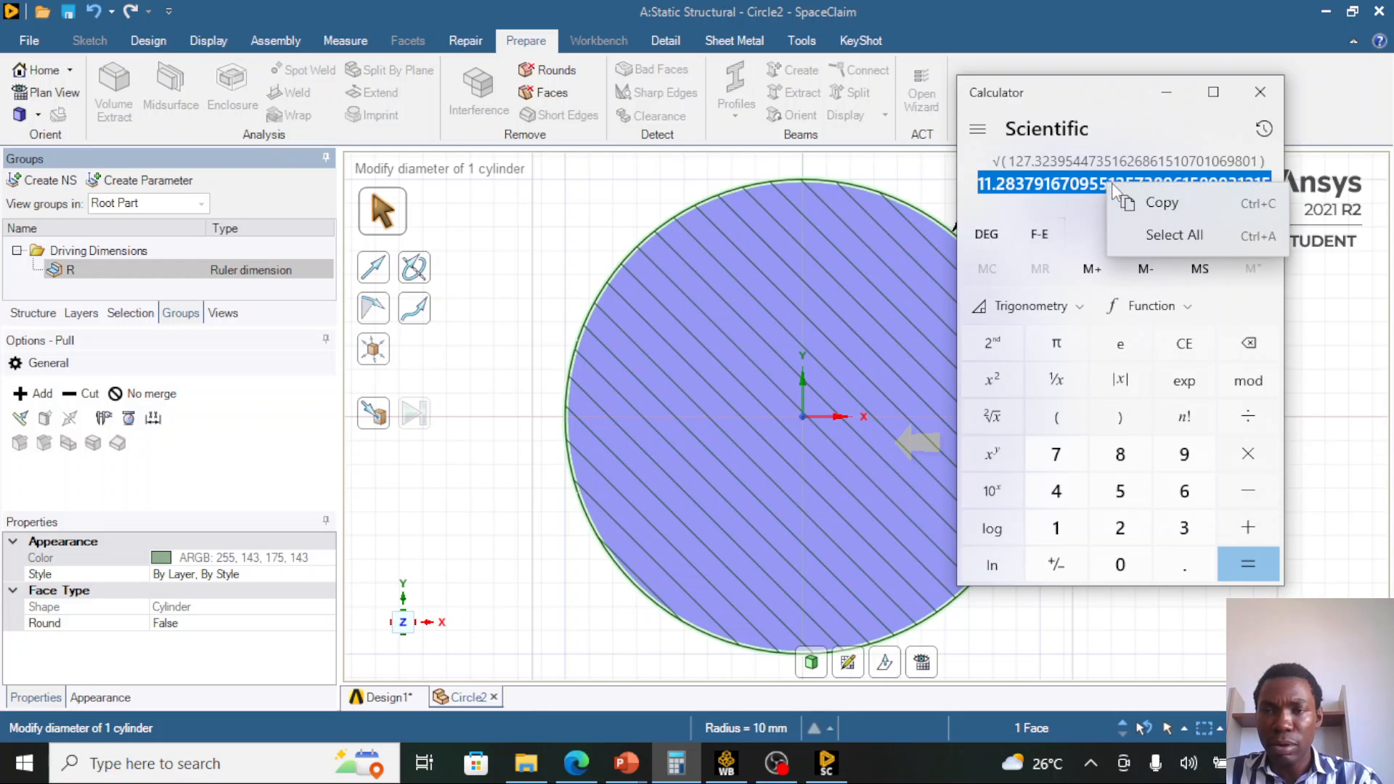
left_click(1165, 204)
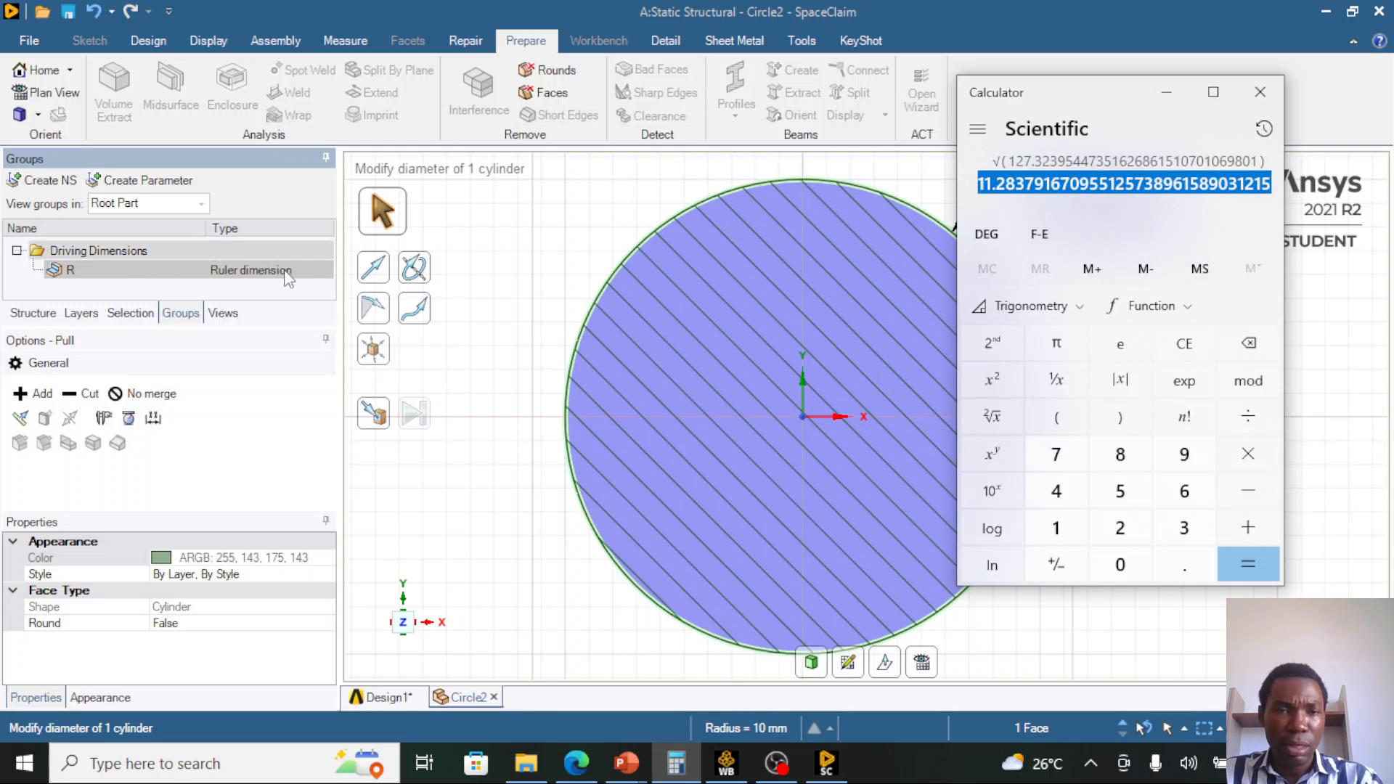
- Set the Circle2 profile's radius to the copied 11.28 mm value, close the profile, and return to Design1's structure tree
left_click(323, 273)
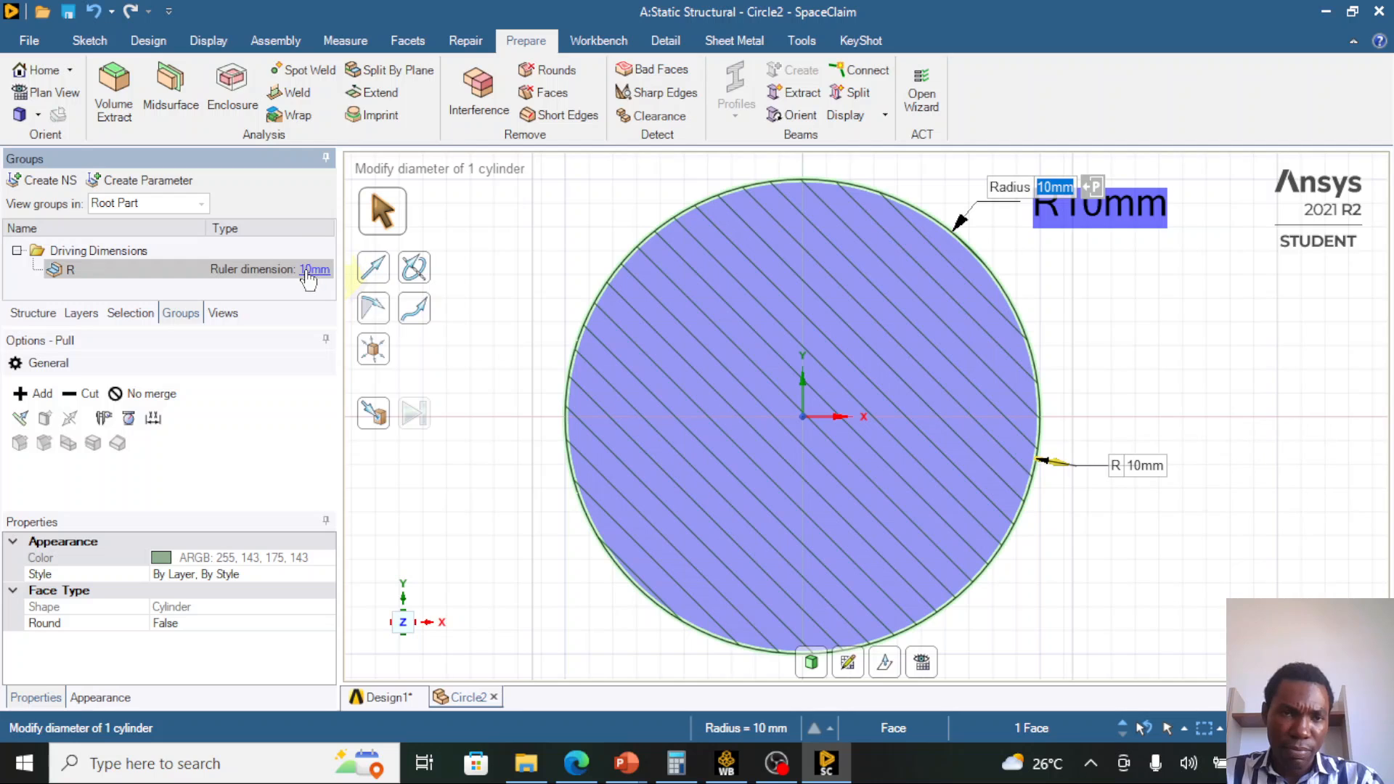
left_click(305, 273)
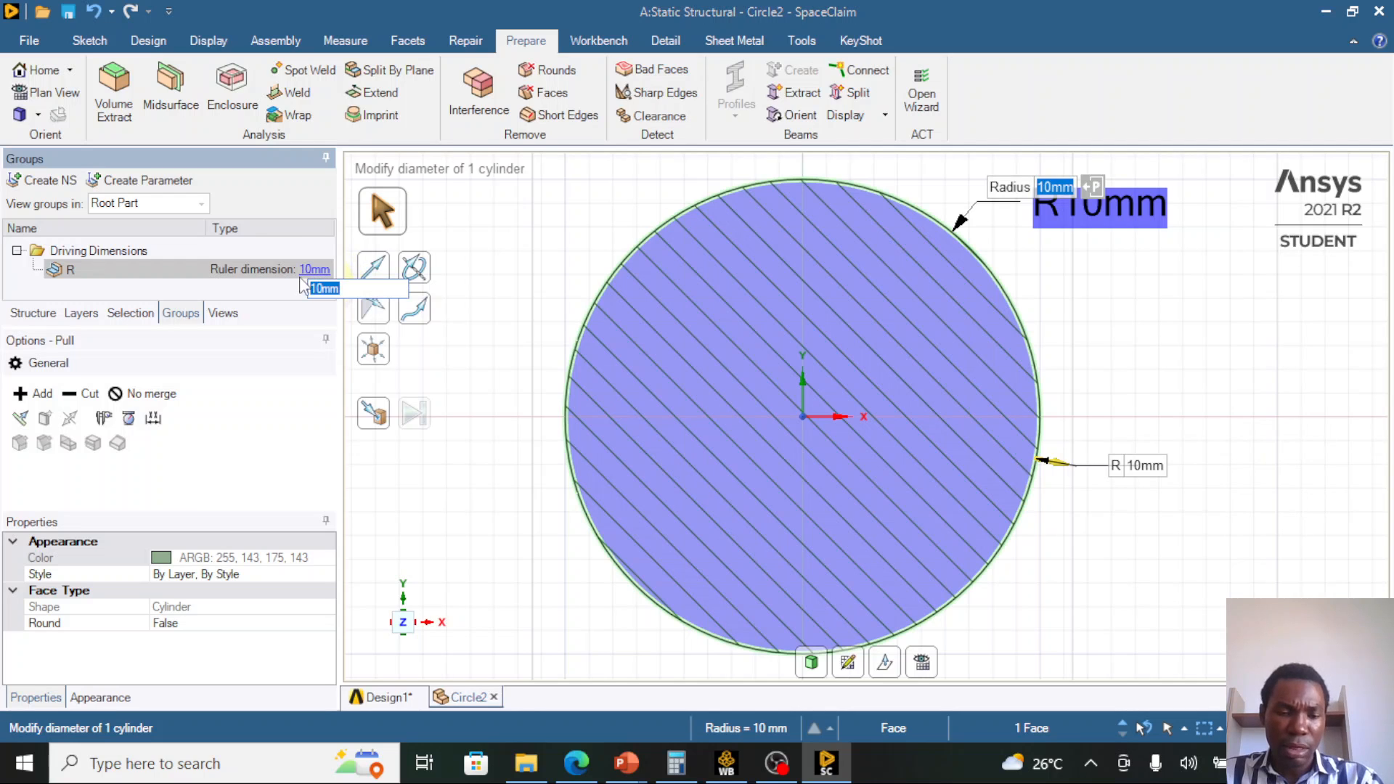
key("ctrl+v")
key("Return")
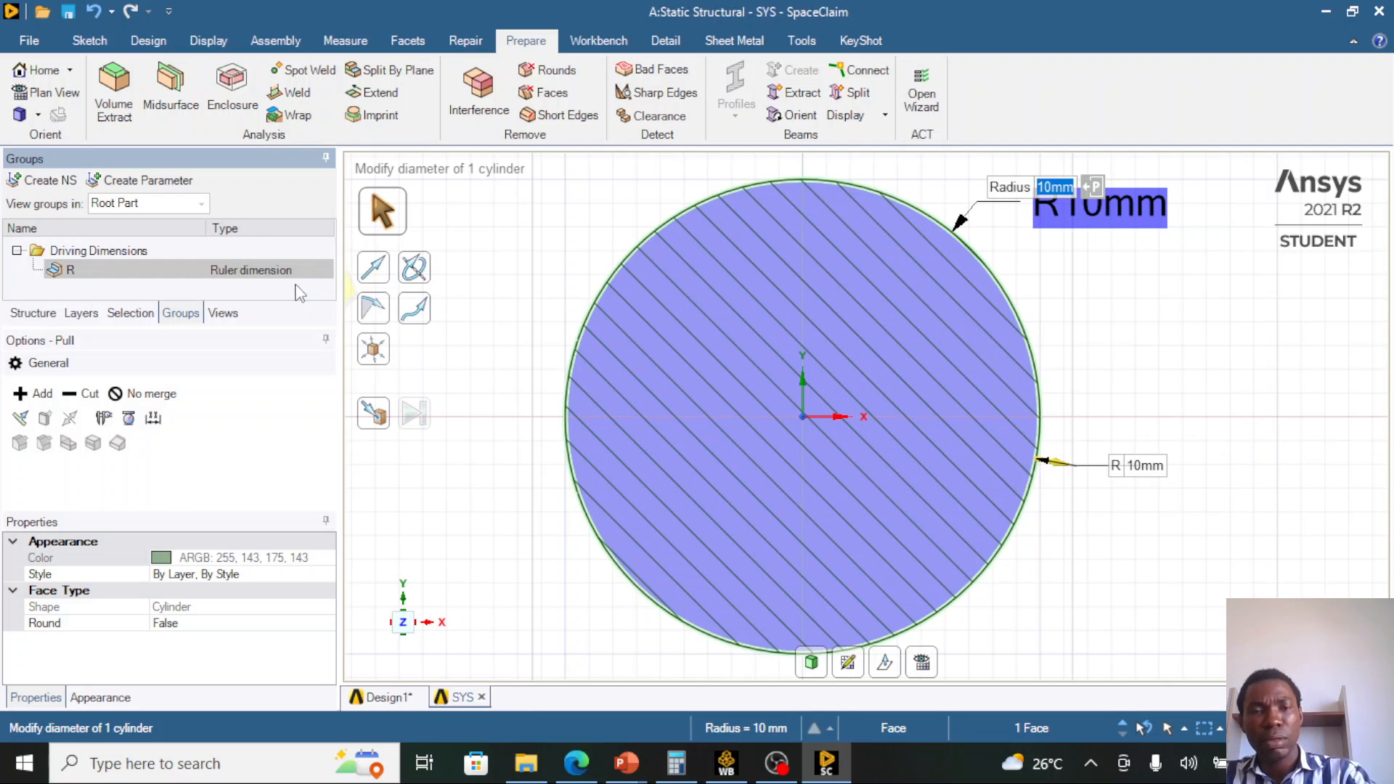
key("Escape")
key("Escape")
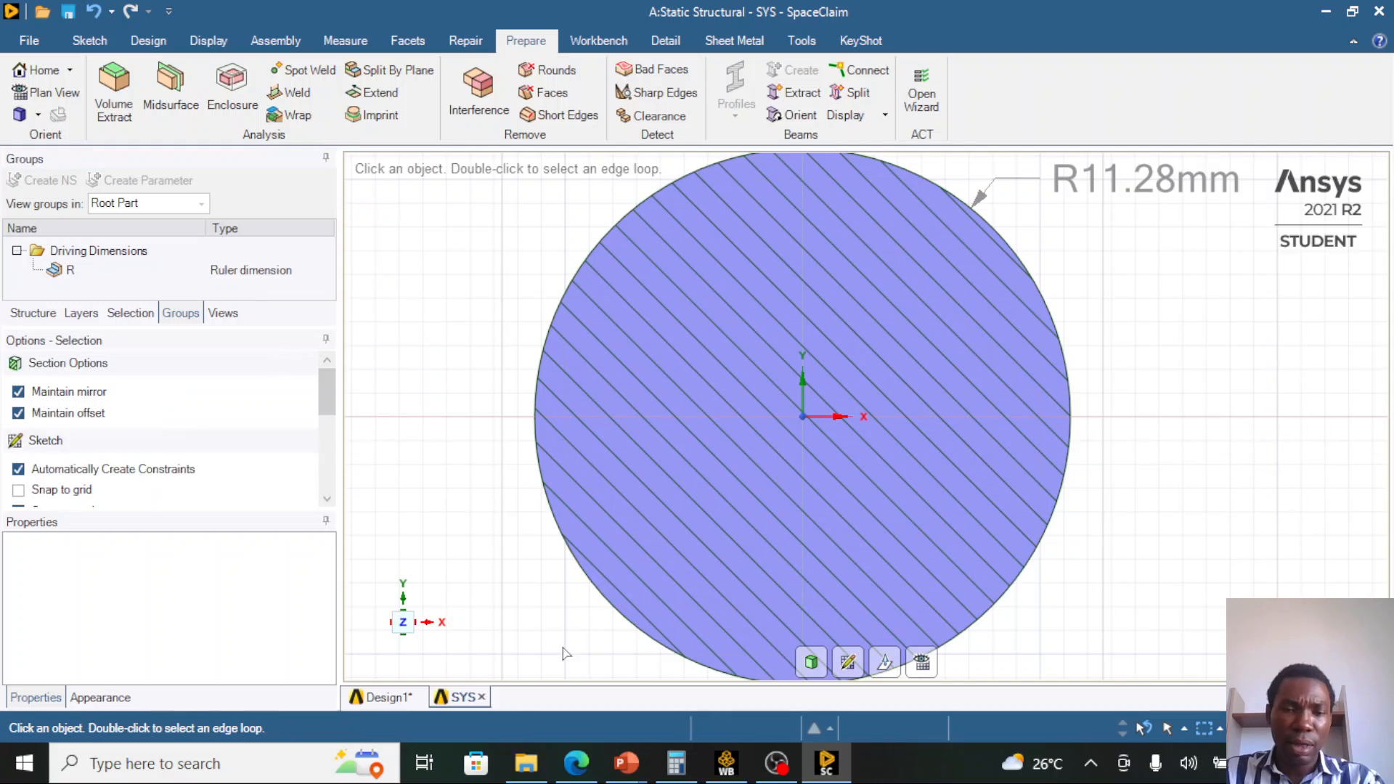
left_click(482, 697)
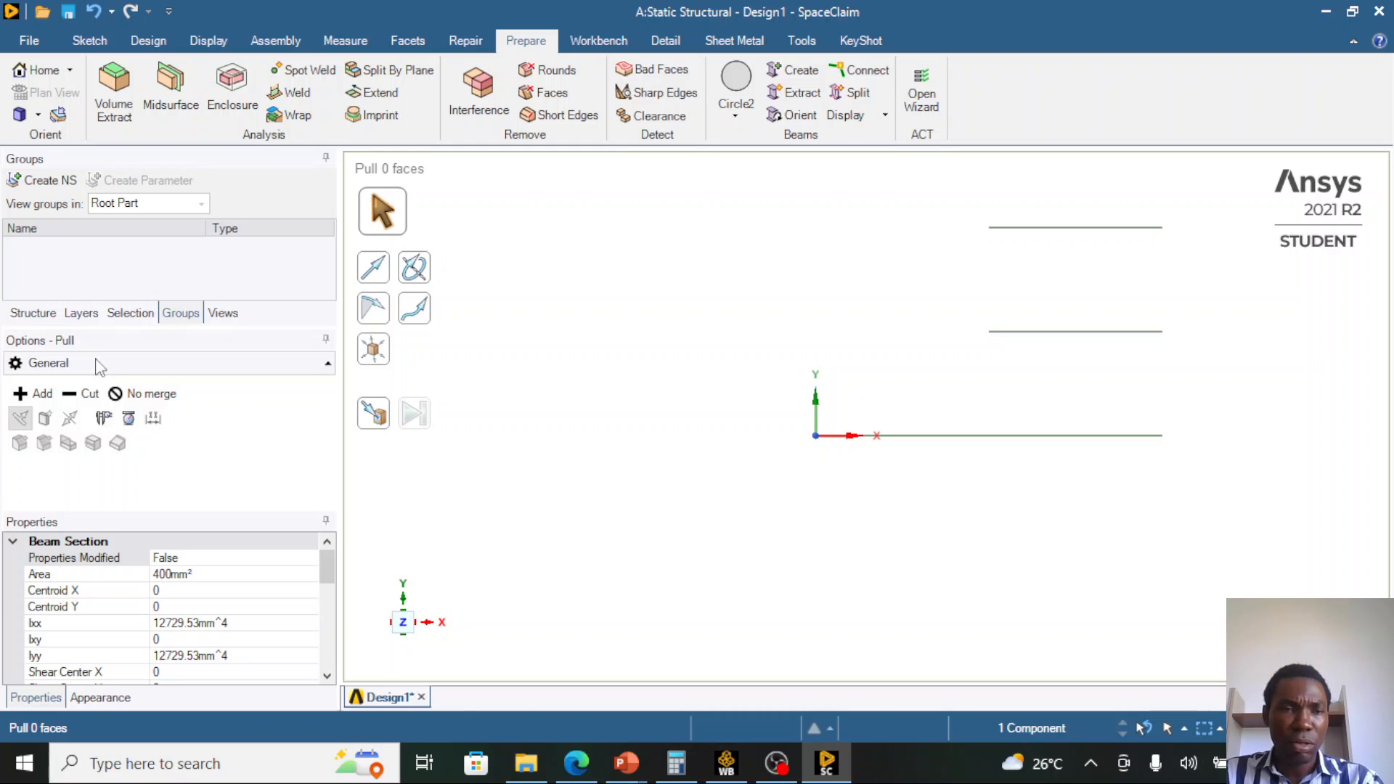
left_click(34, 314)
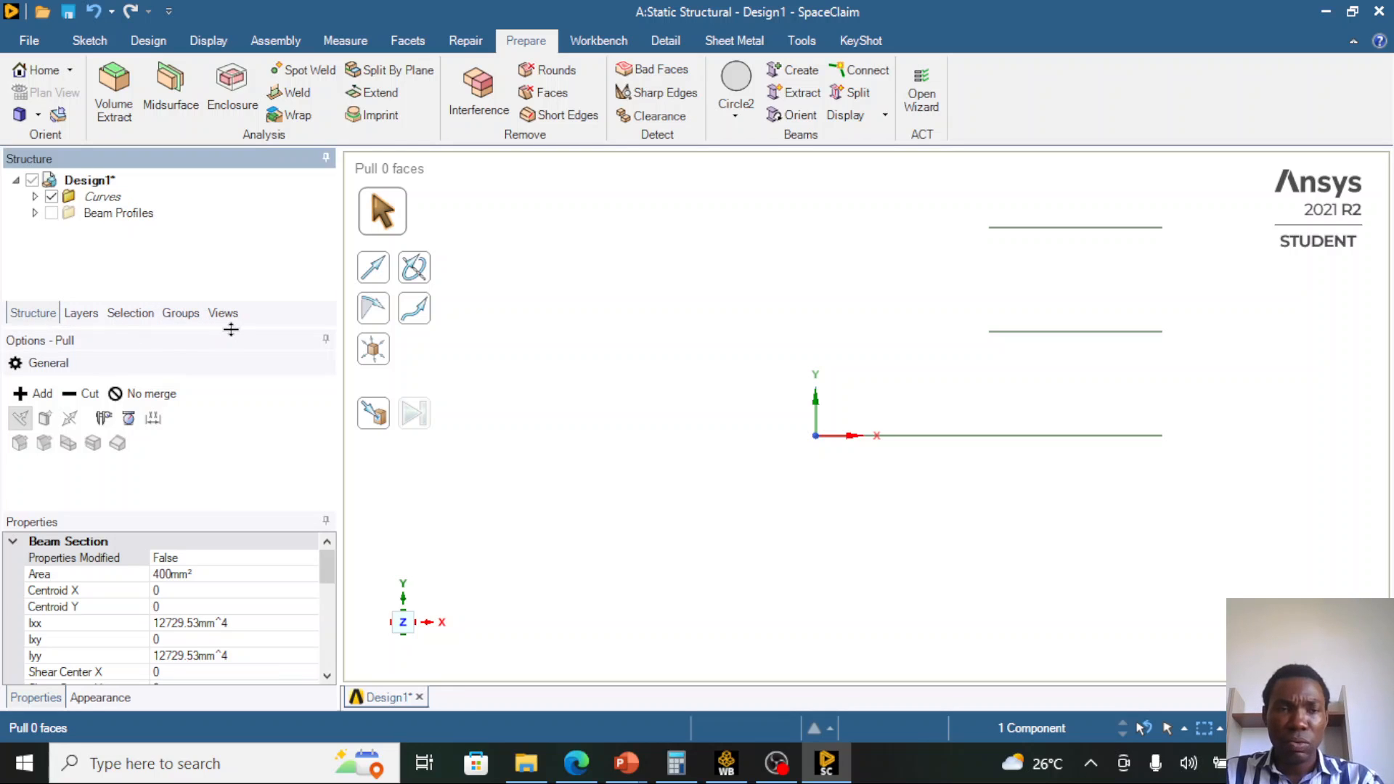
- Select Circle in the beam profiles list, make it the active beam profile, and start the beam Create command
left_click(35, 213)
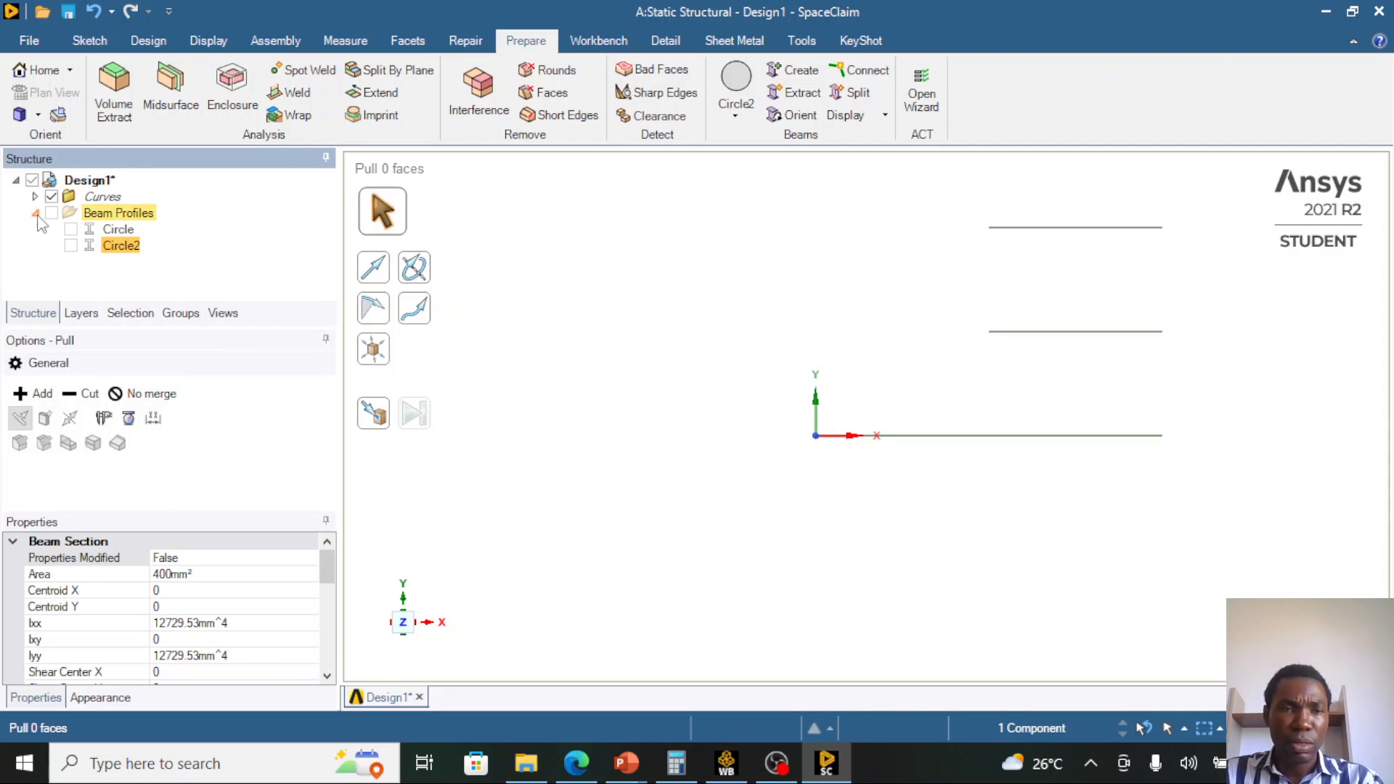
left_click(114, 231)
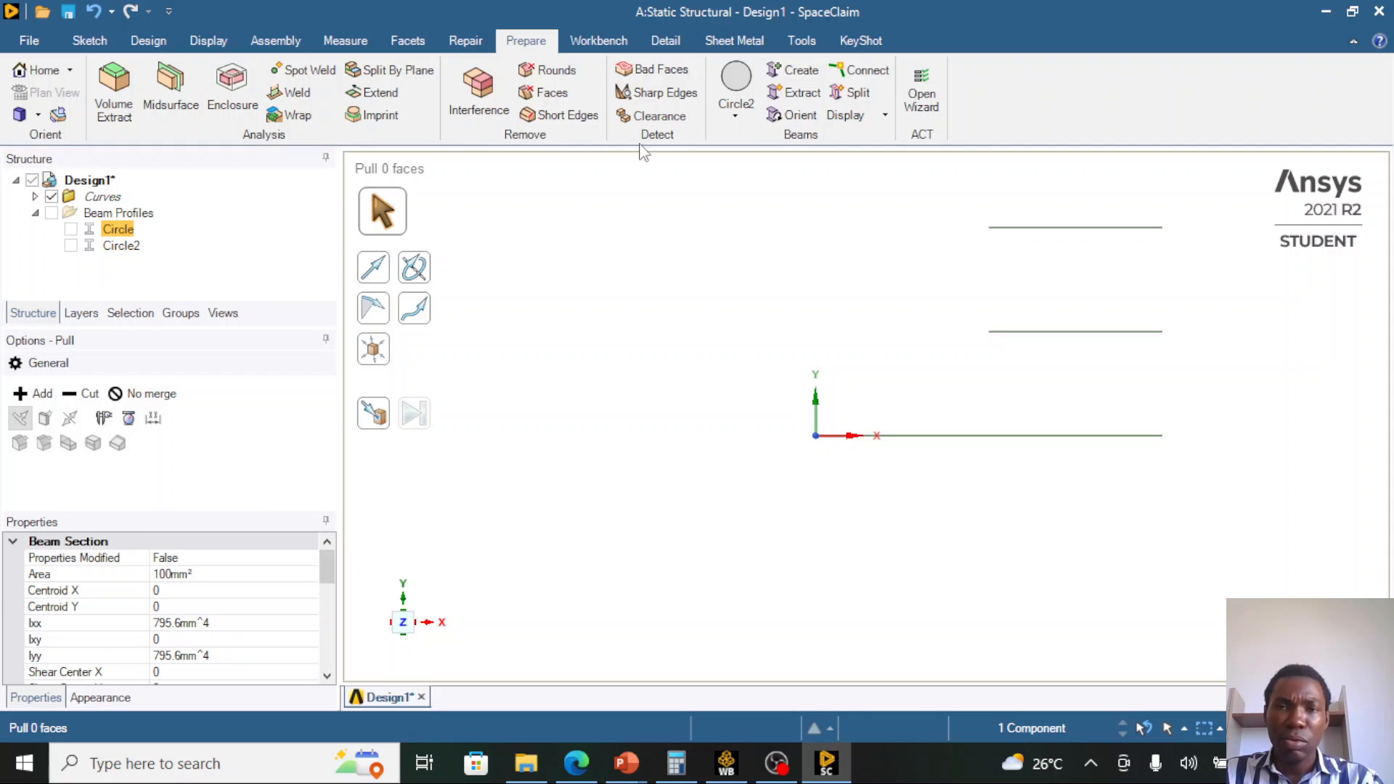
left_click(736, 109)
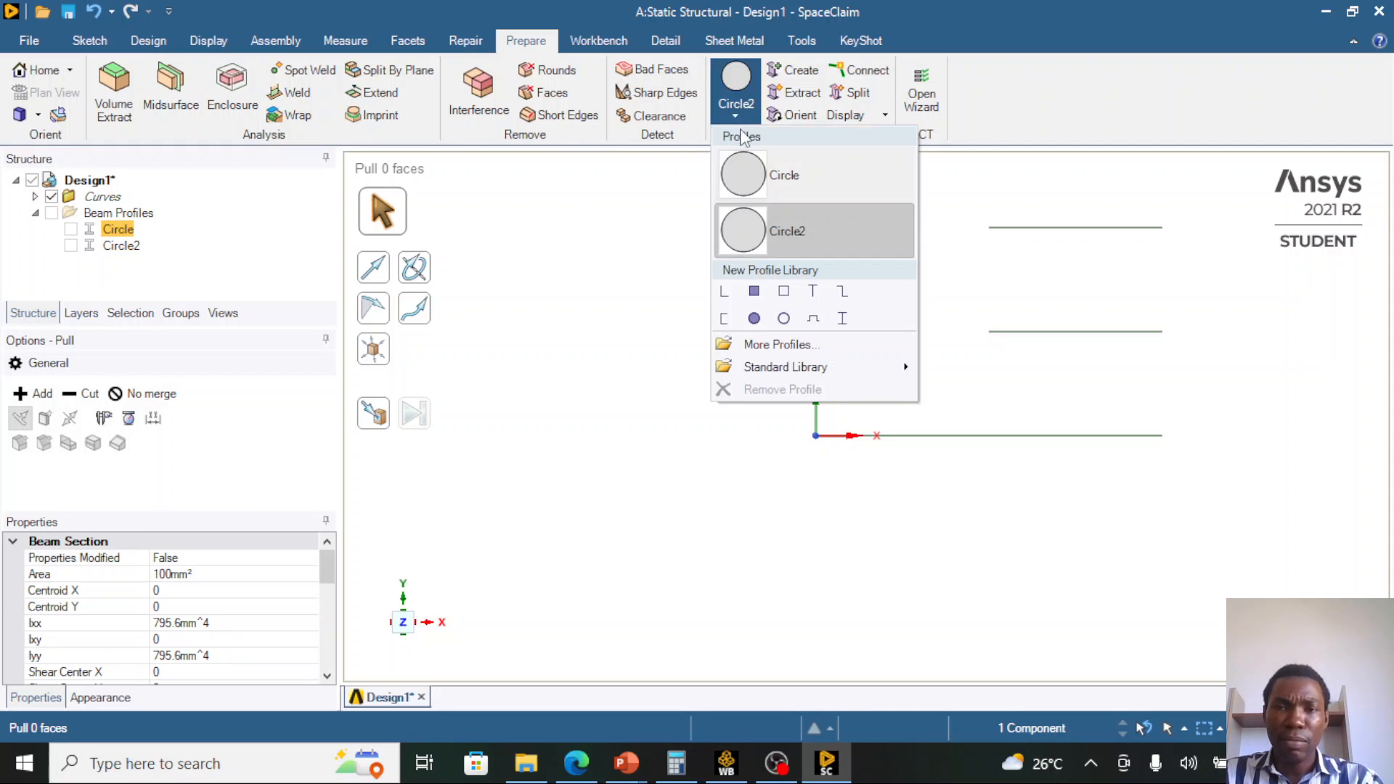
left_click(798, 176)
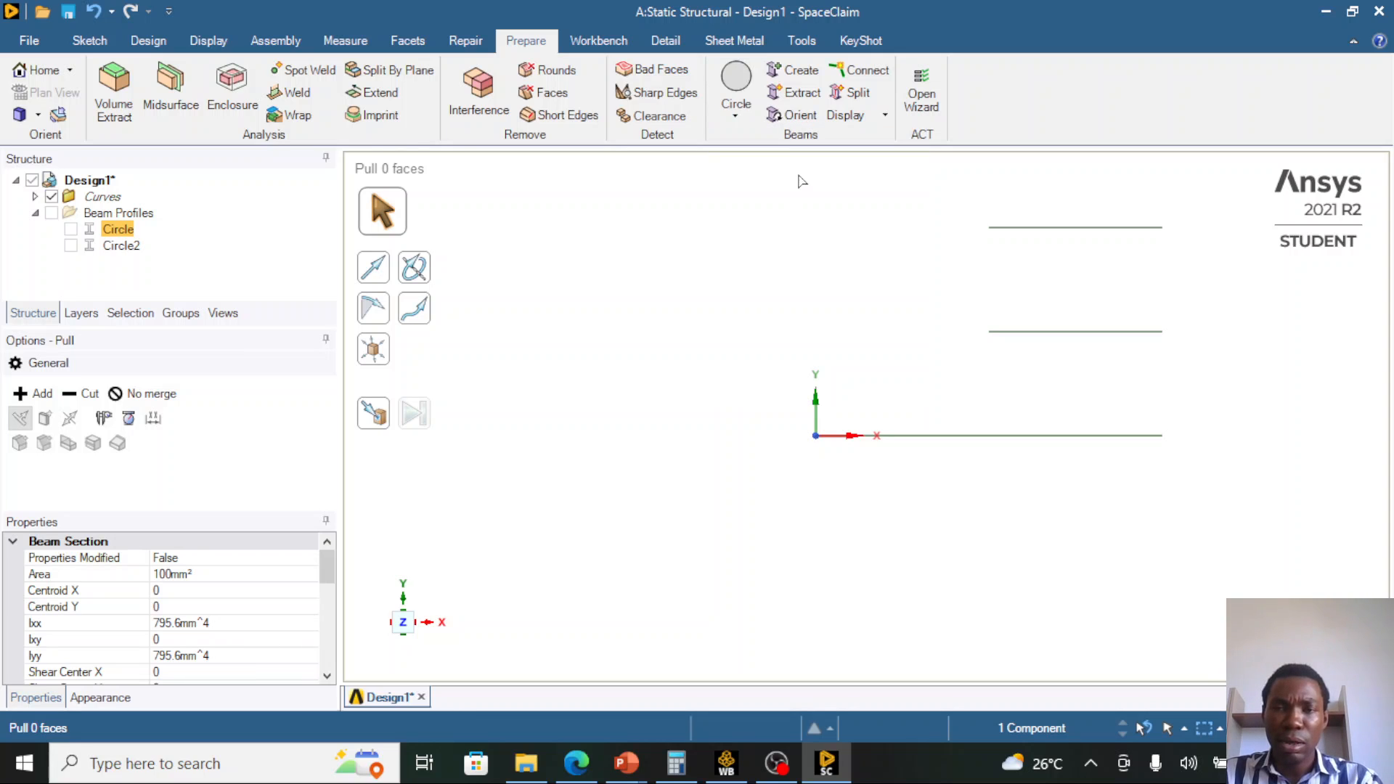
left_click(735, 116)
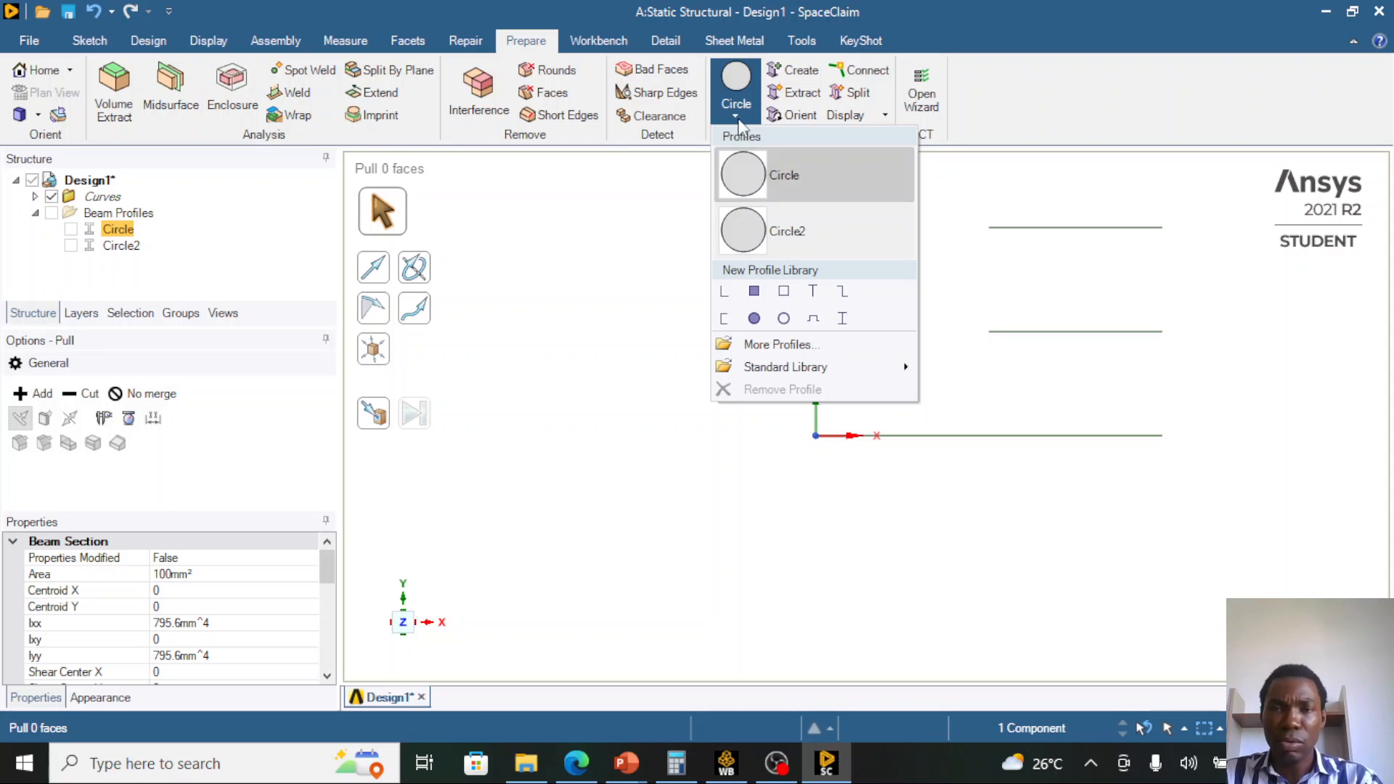
left_click(802, 173)
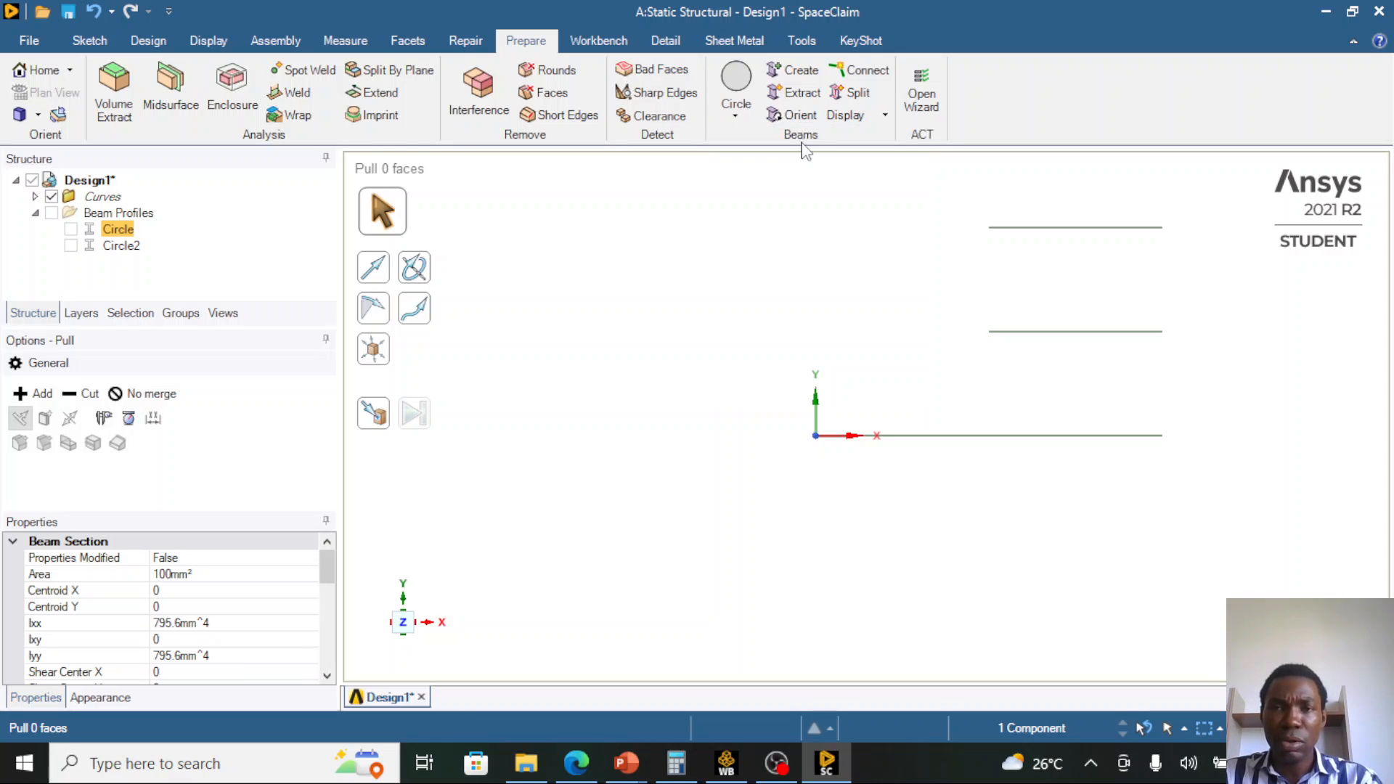
left_click(801, 76)
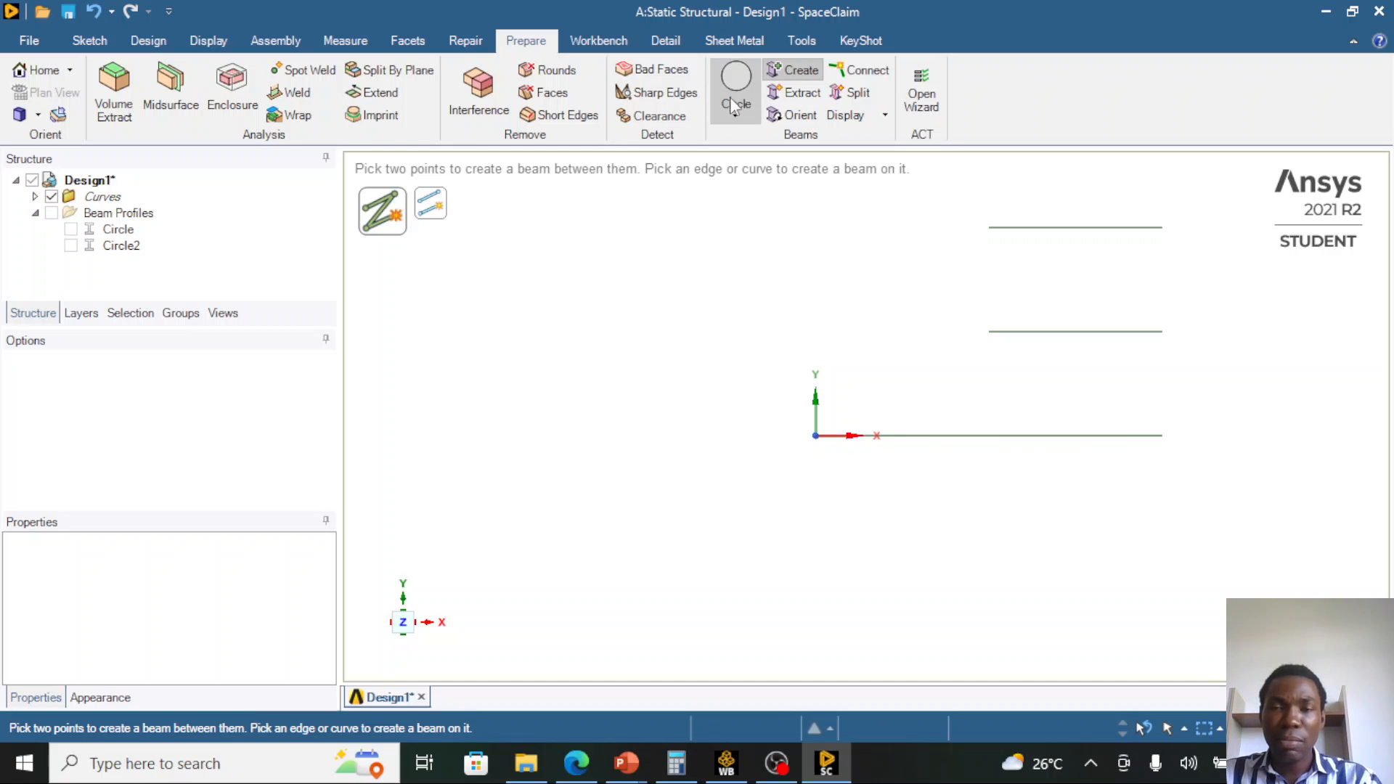
- Switch to TrainingP1.pptx in PowerPoint and mark in red ink the full bar's elements 1 and 3, their A1 labels, and the half bar's element 2
mouse_move(626, 762)
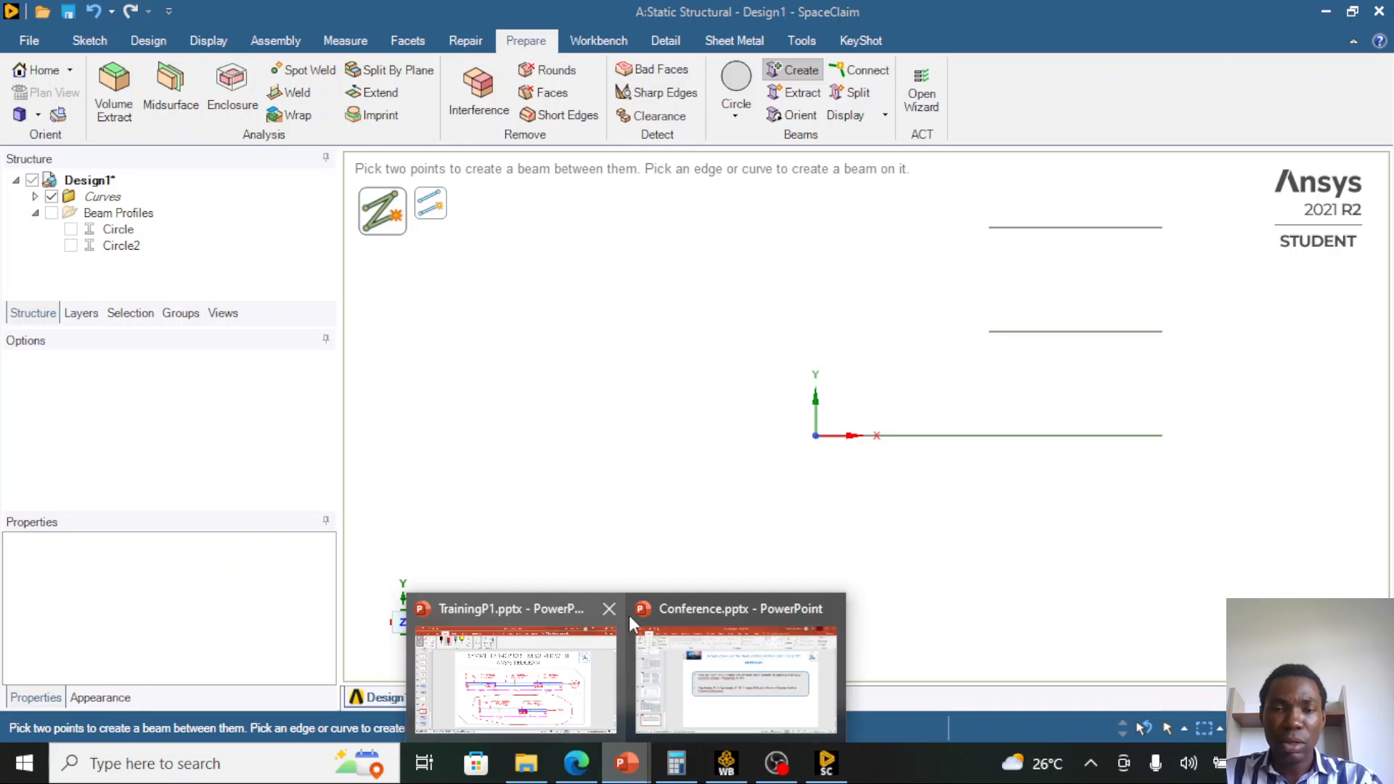
left_click(555, 672)
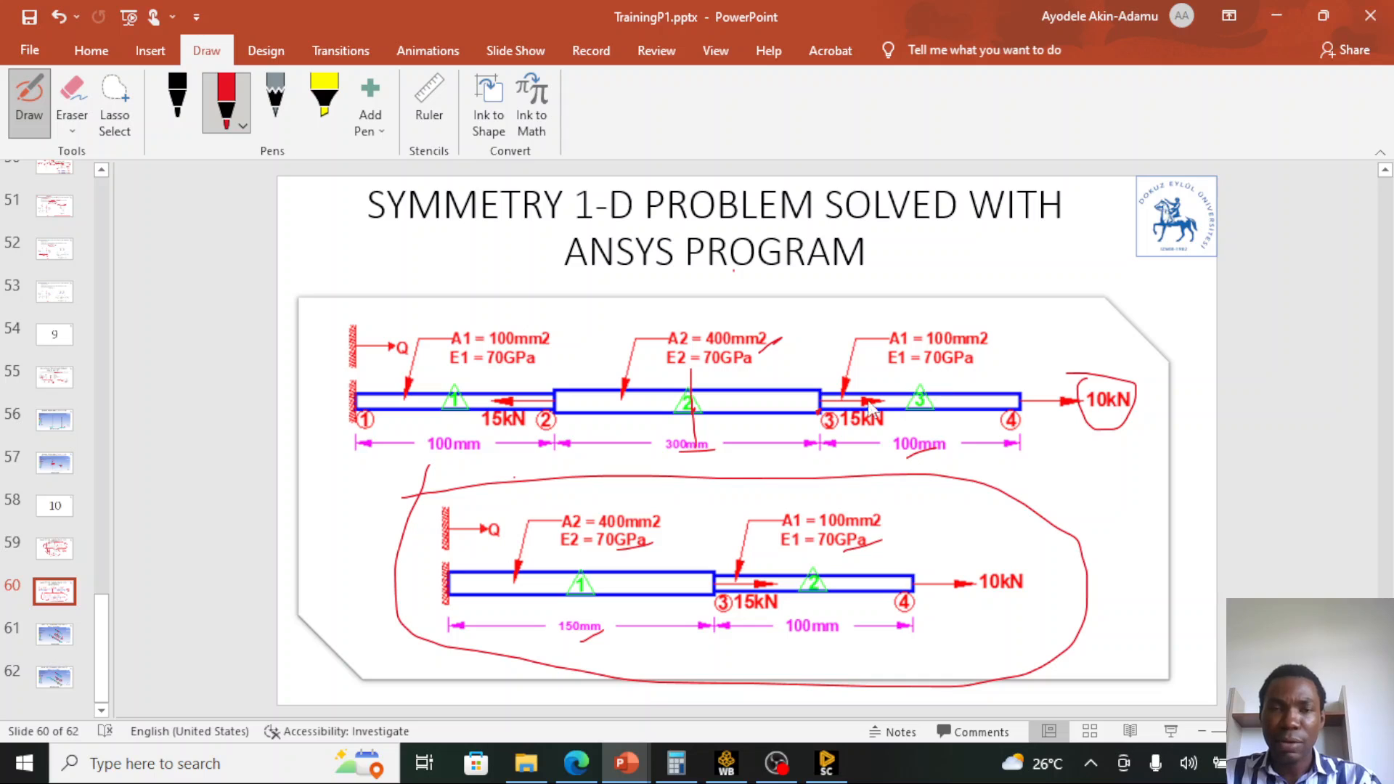
mouse_move(464, 371)
left_mouse_down()
mouse_move(444, 434)
mouse_move(466, 378)
left_mouse_up()
mouse_move(925, 385)
left_mouse_down()
mouse_move(899, 428)
mouse_move(944, 396)
mouse_move(916, 370)
left_mouse_up()
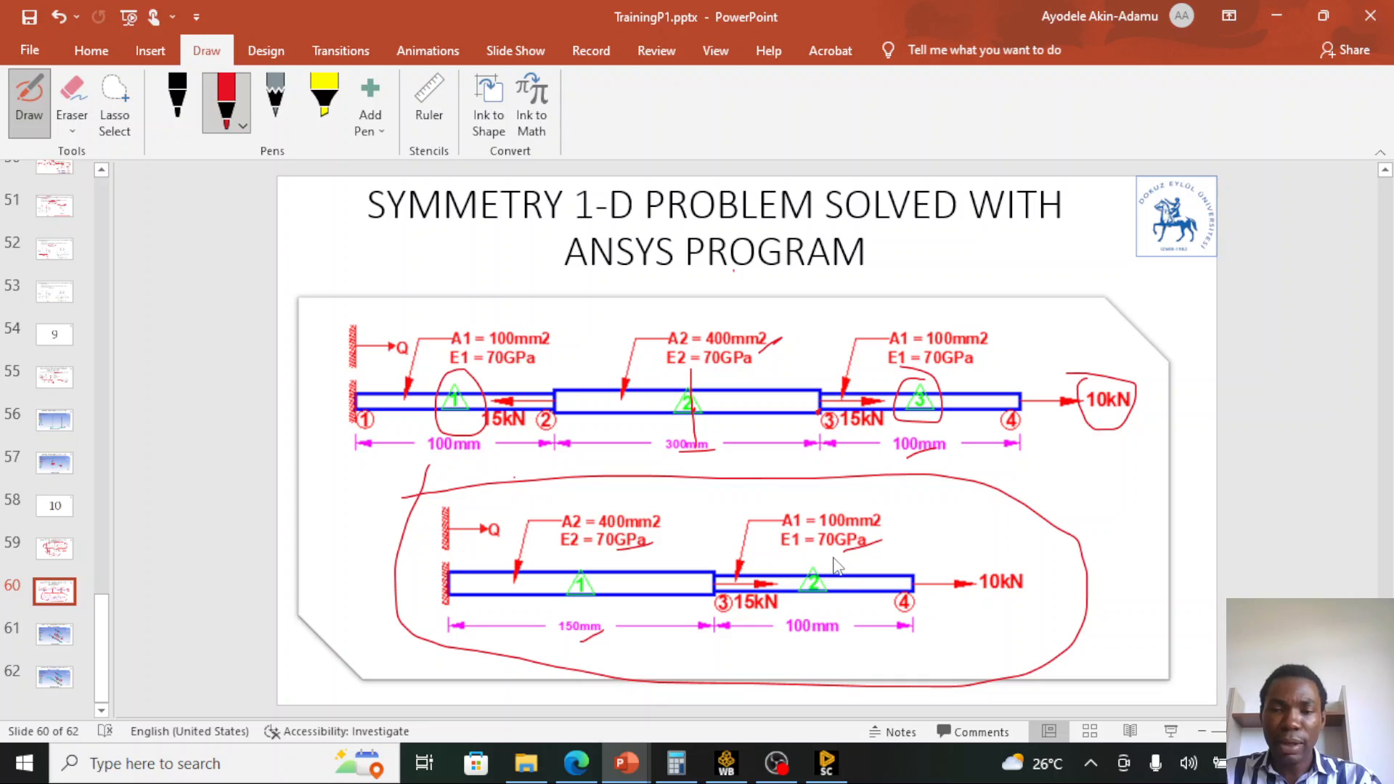
mouse_move(833, 558)
left_mouse_down()
mouse_move(790, 573)
mouse_move(802, 610)
left_mouse_up()
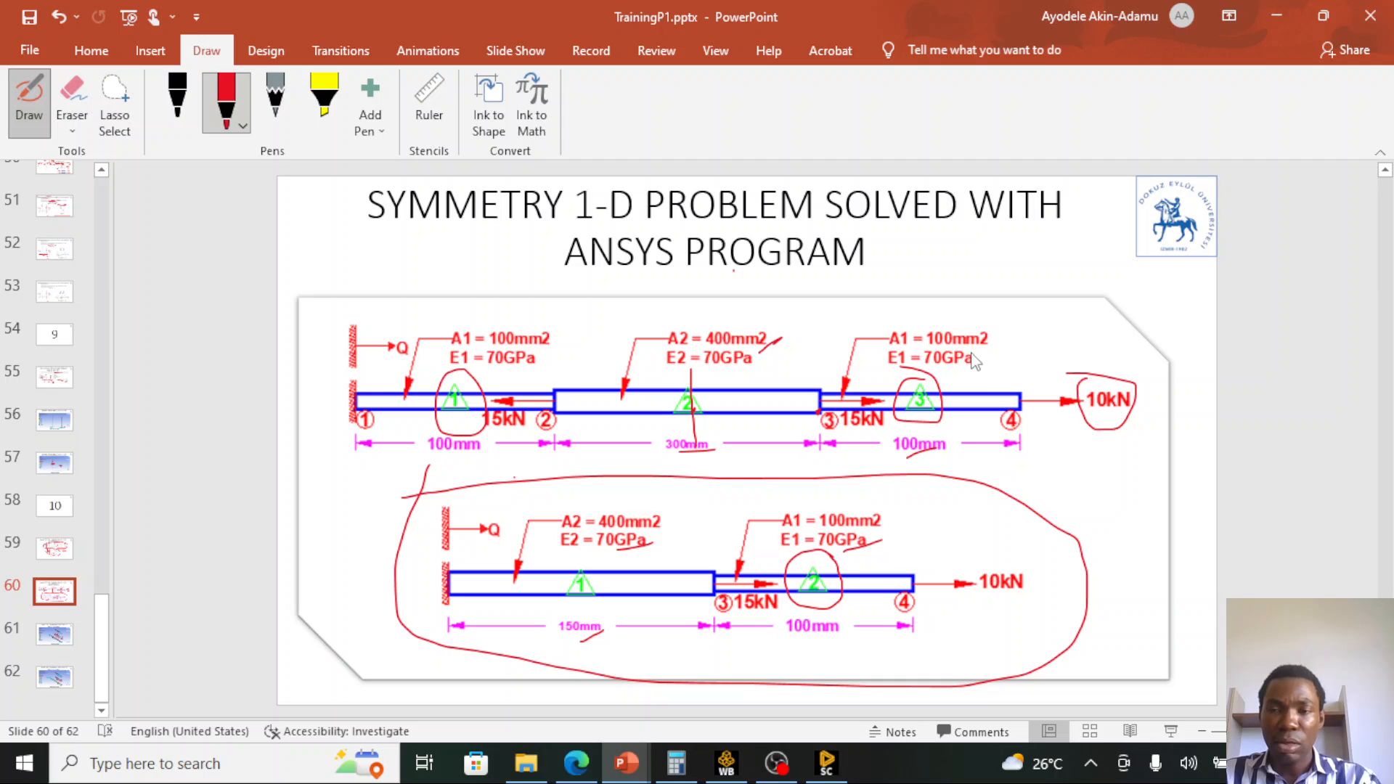
left_click_drag(972, 360, 1002, 339)
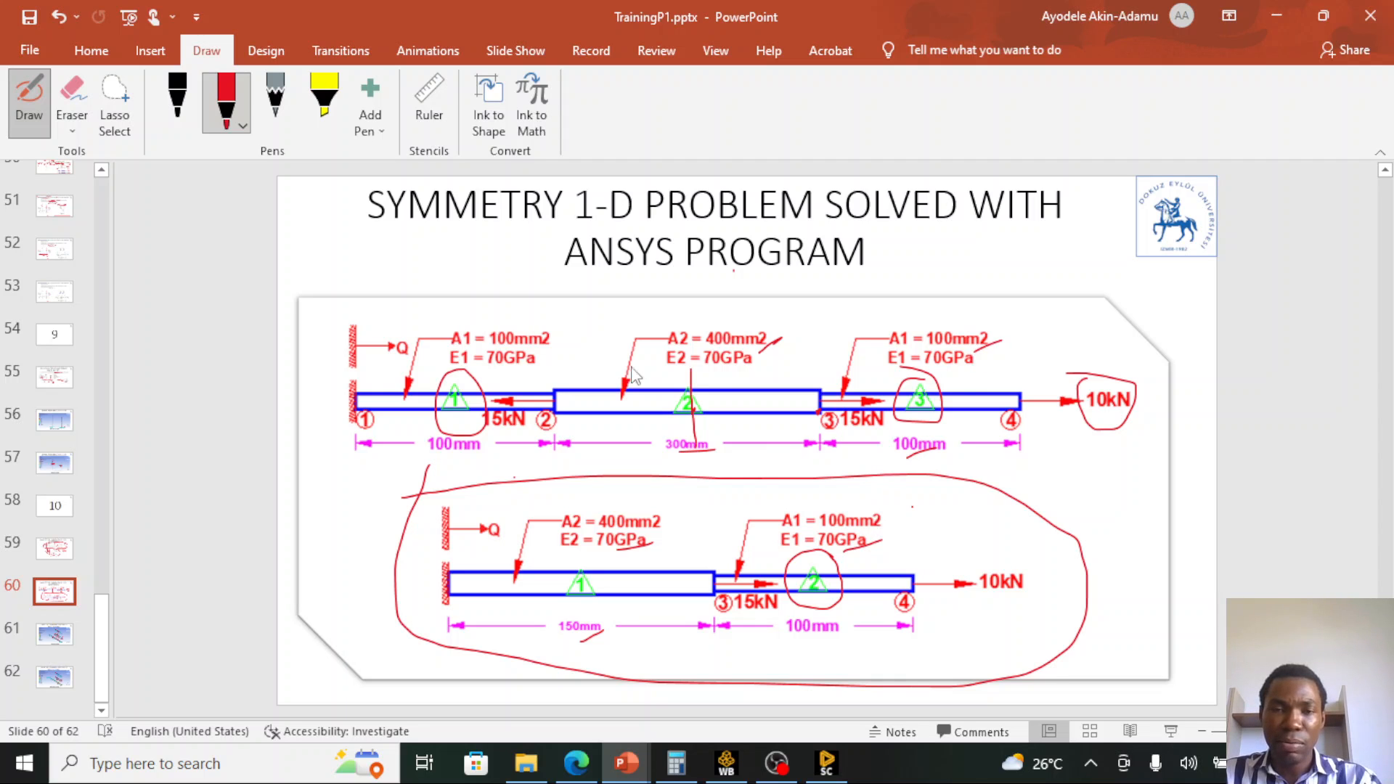
left_click_drag(549, 343, 577, 330)
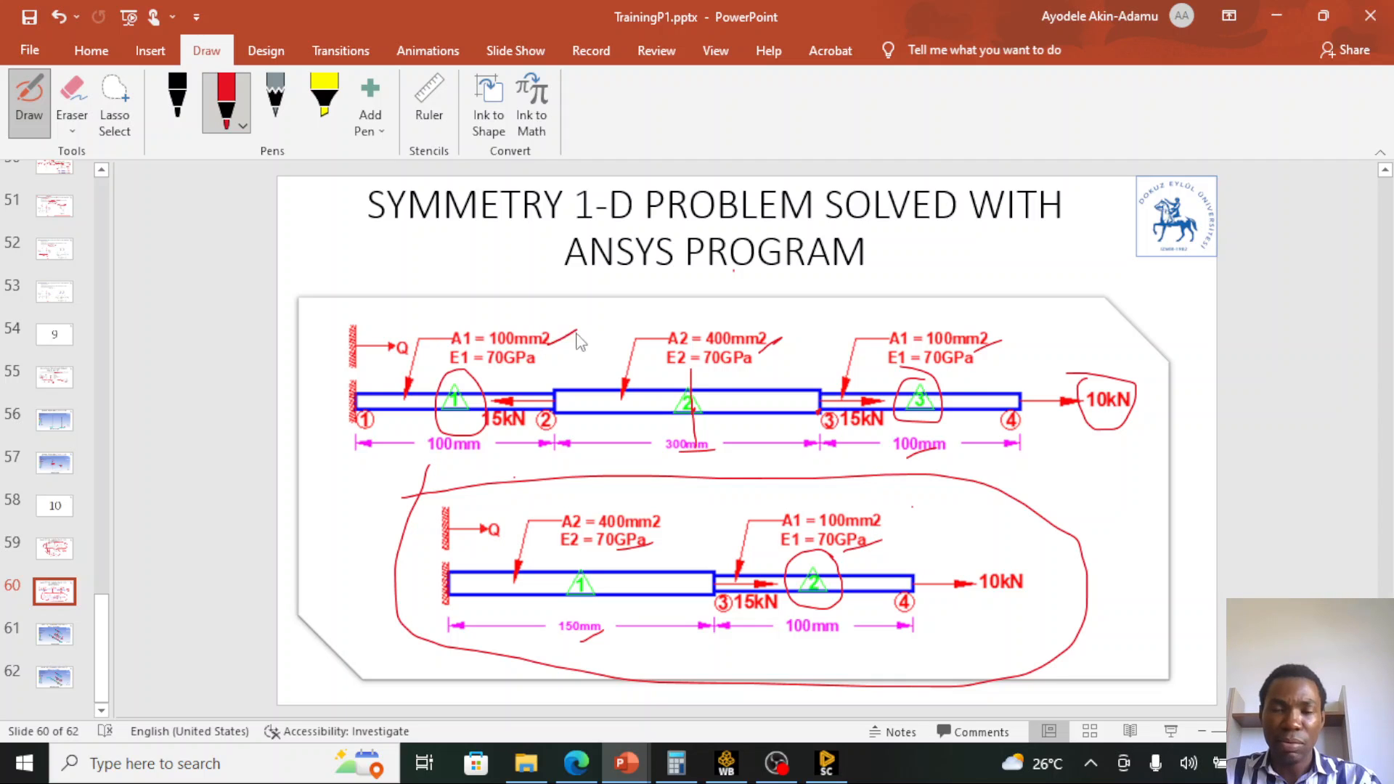
- Return to SpaceClaim and create Circle beams on the full bar's two end segments and the right-hand segment of each half-symmetry line
left_click(827, 761)
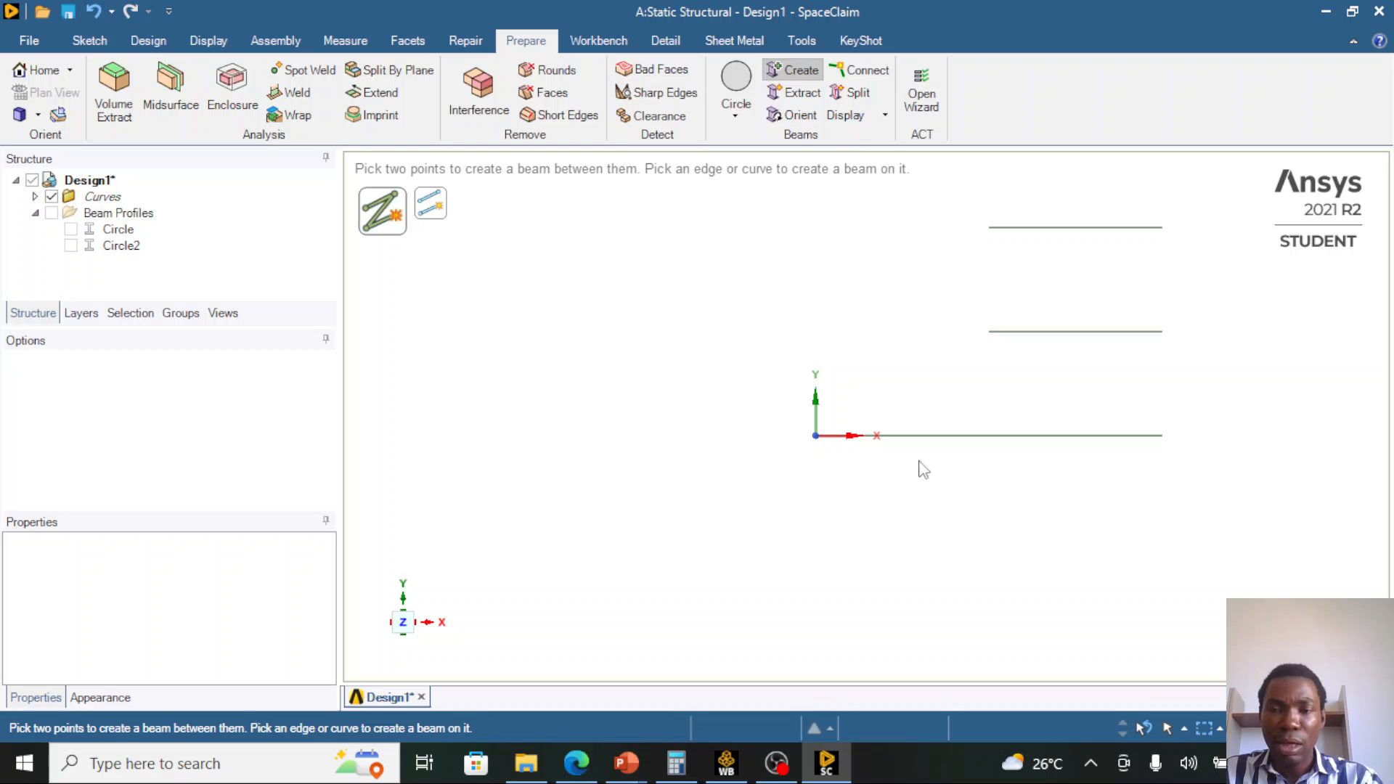
left_click(871, 440)
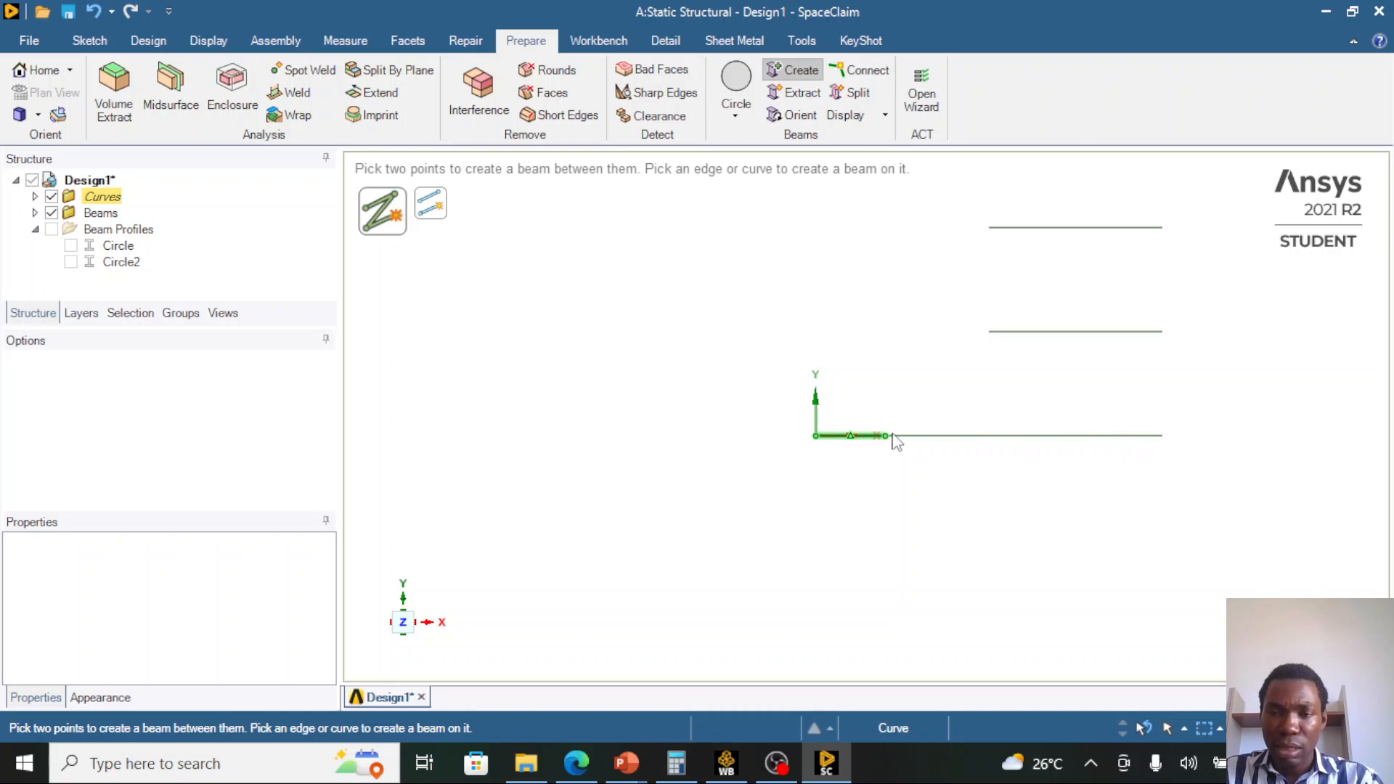
left_click(1104, 436)
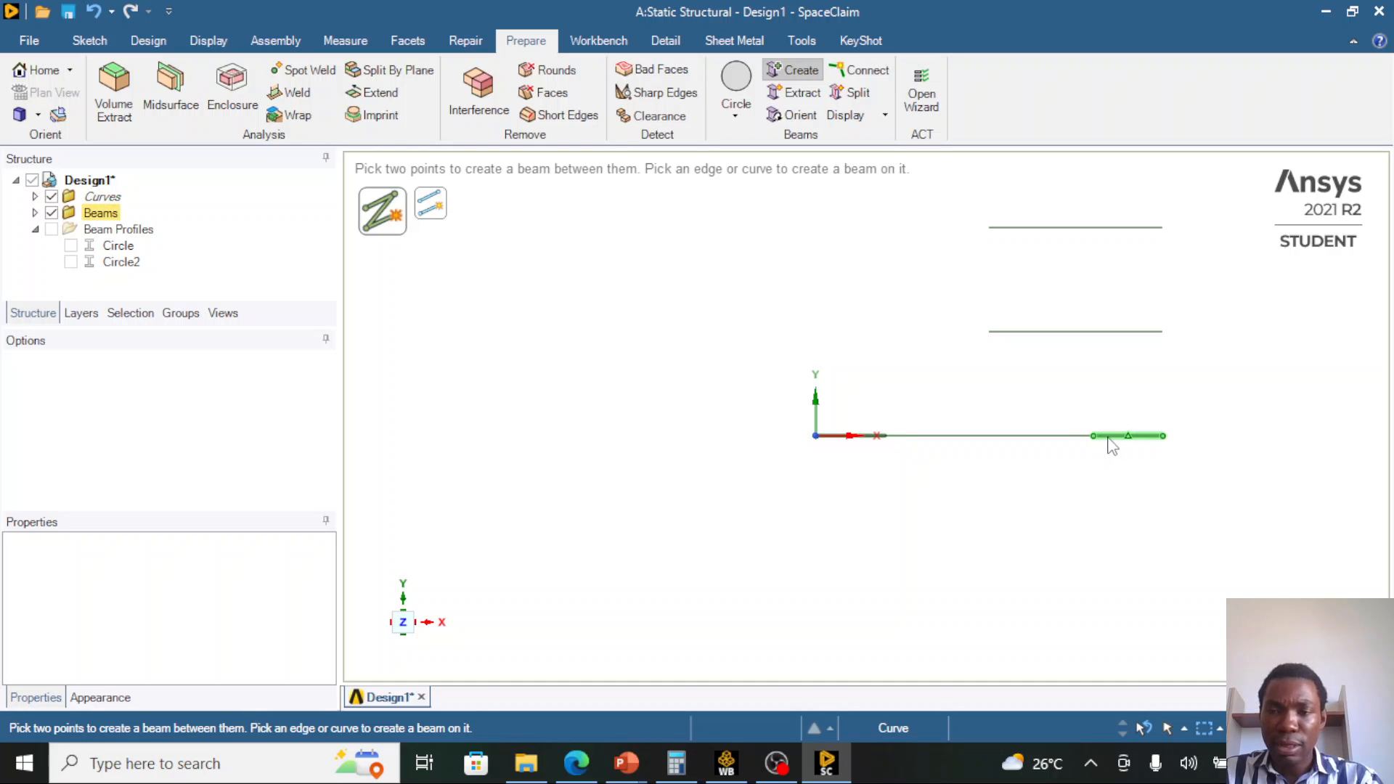
left_click(1146, 334)
left_click(1144, 228)
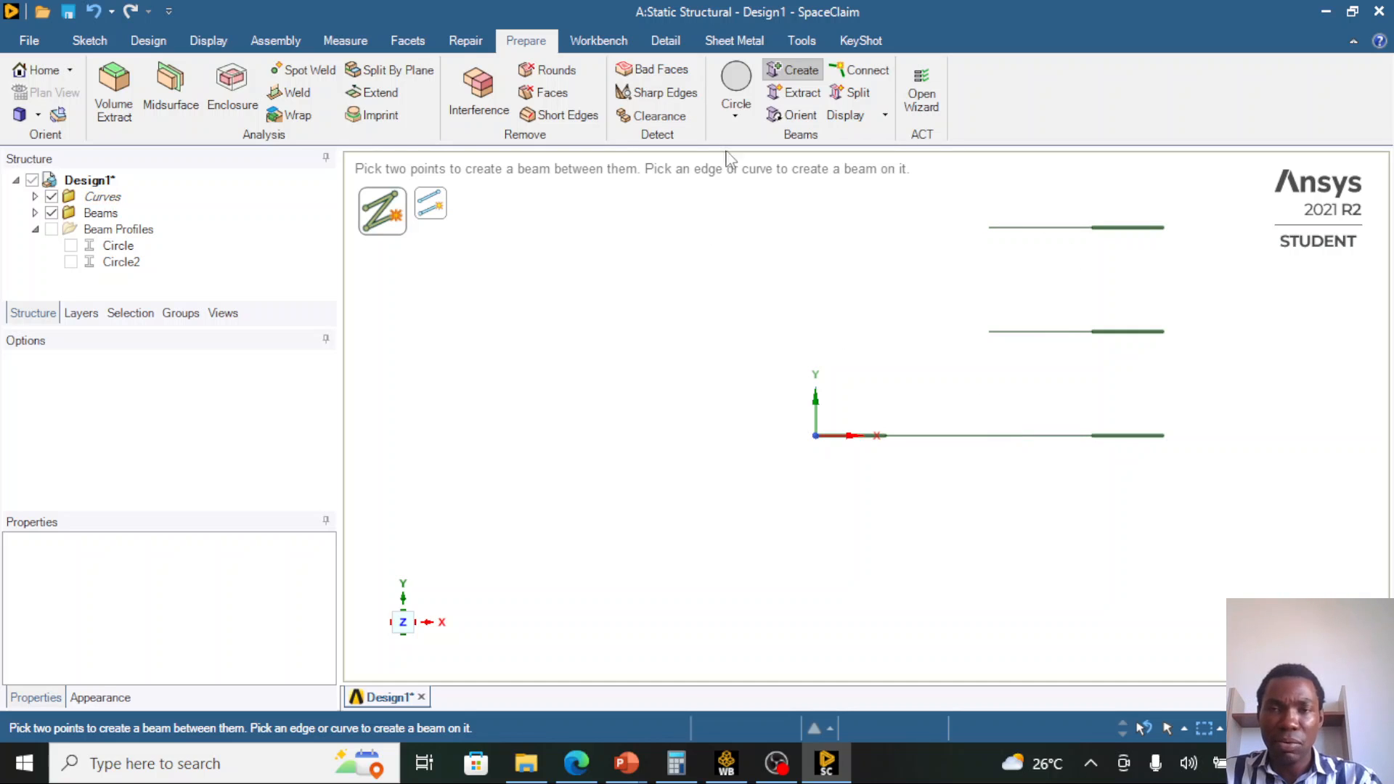
- Make Circle2 the active beam profile and create beams on the full bar's middle segment and the remaining segment of each half-symmetry line
left_click(739, 109)
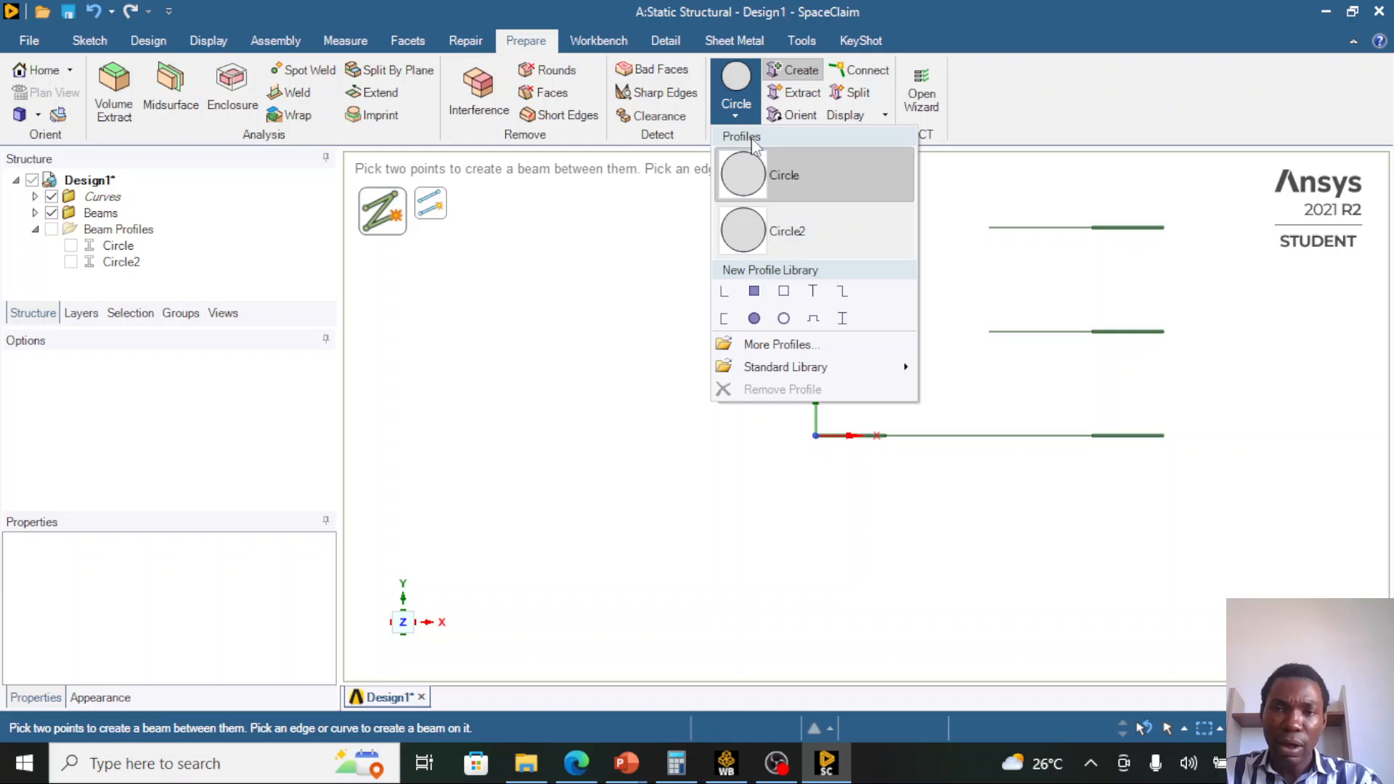
left_click(803, 234)
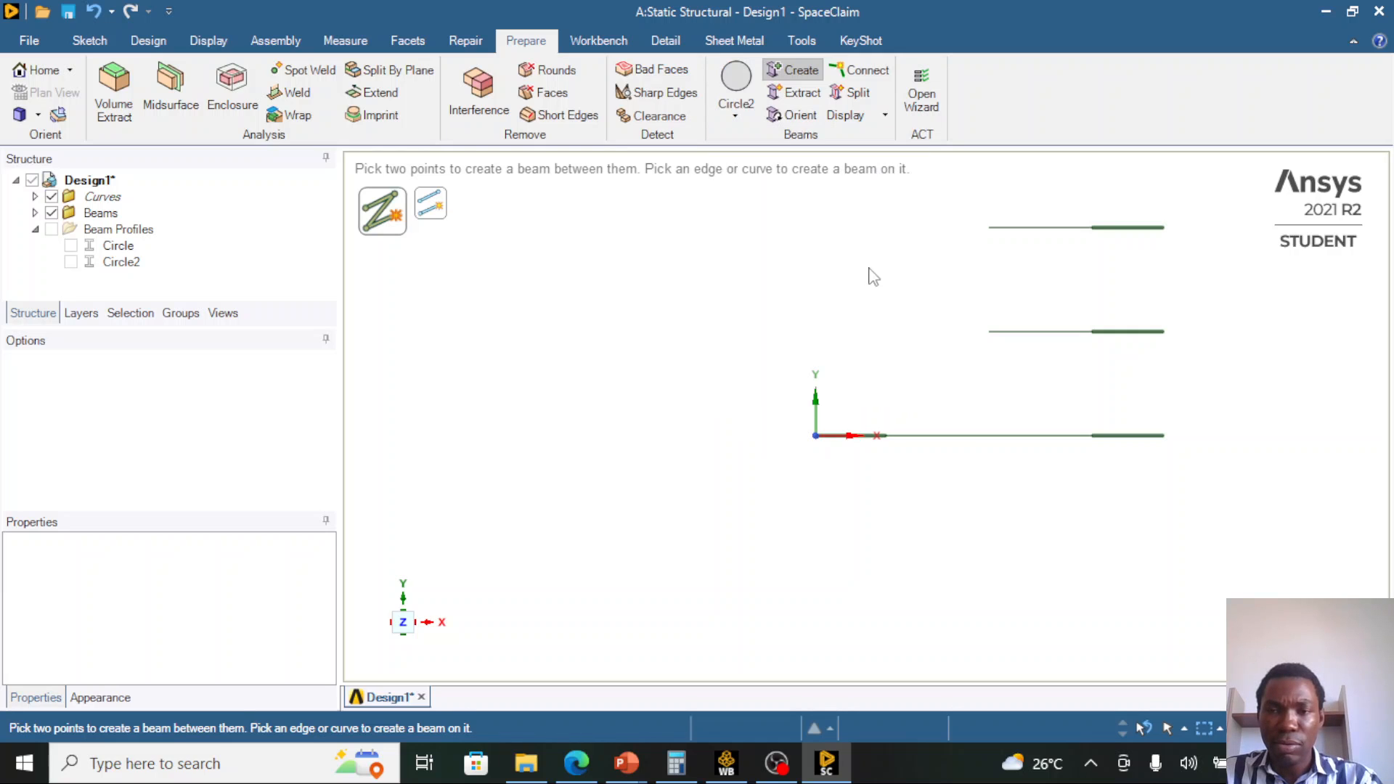
left_click(1034, 438)
left_click(1062, 331)
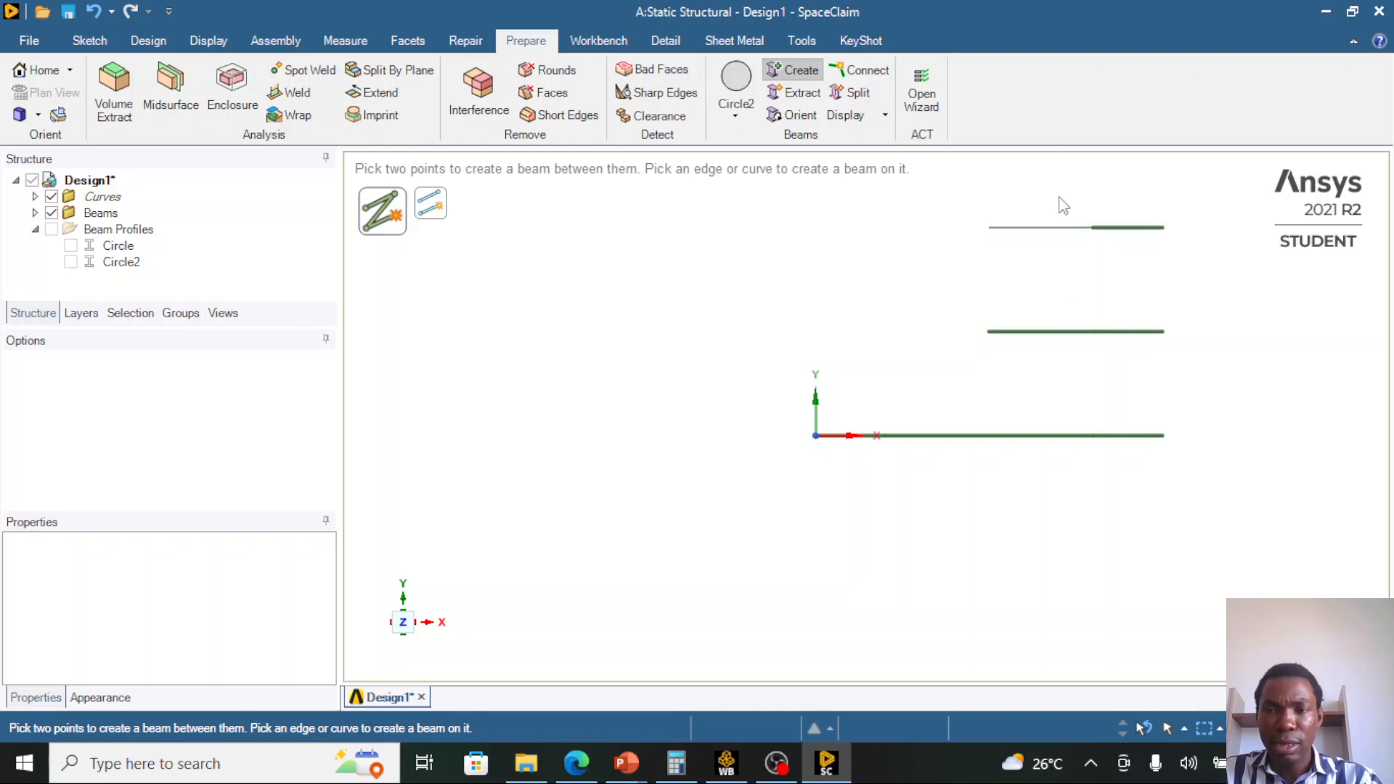
left_click(1059, 228)
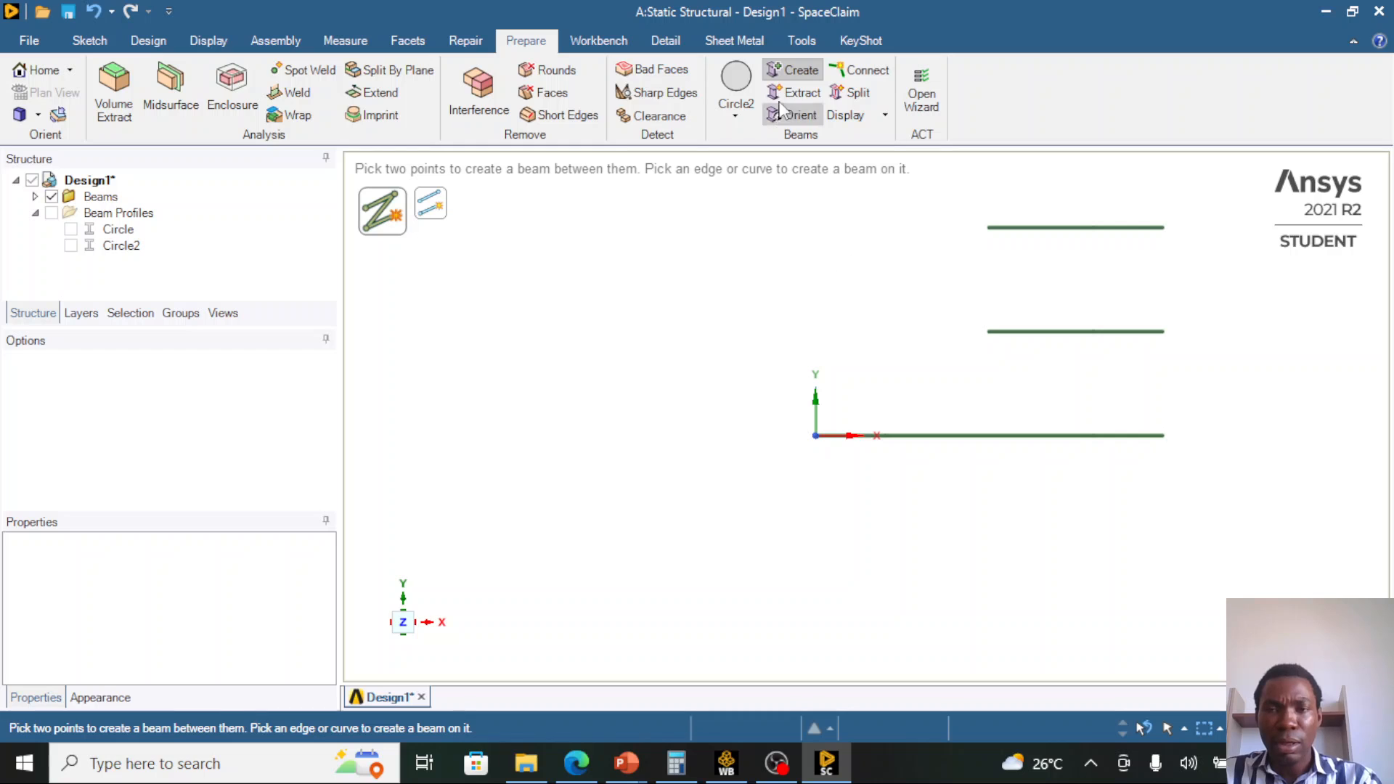
key("Escape")
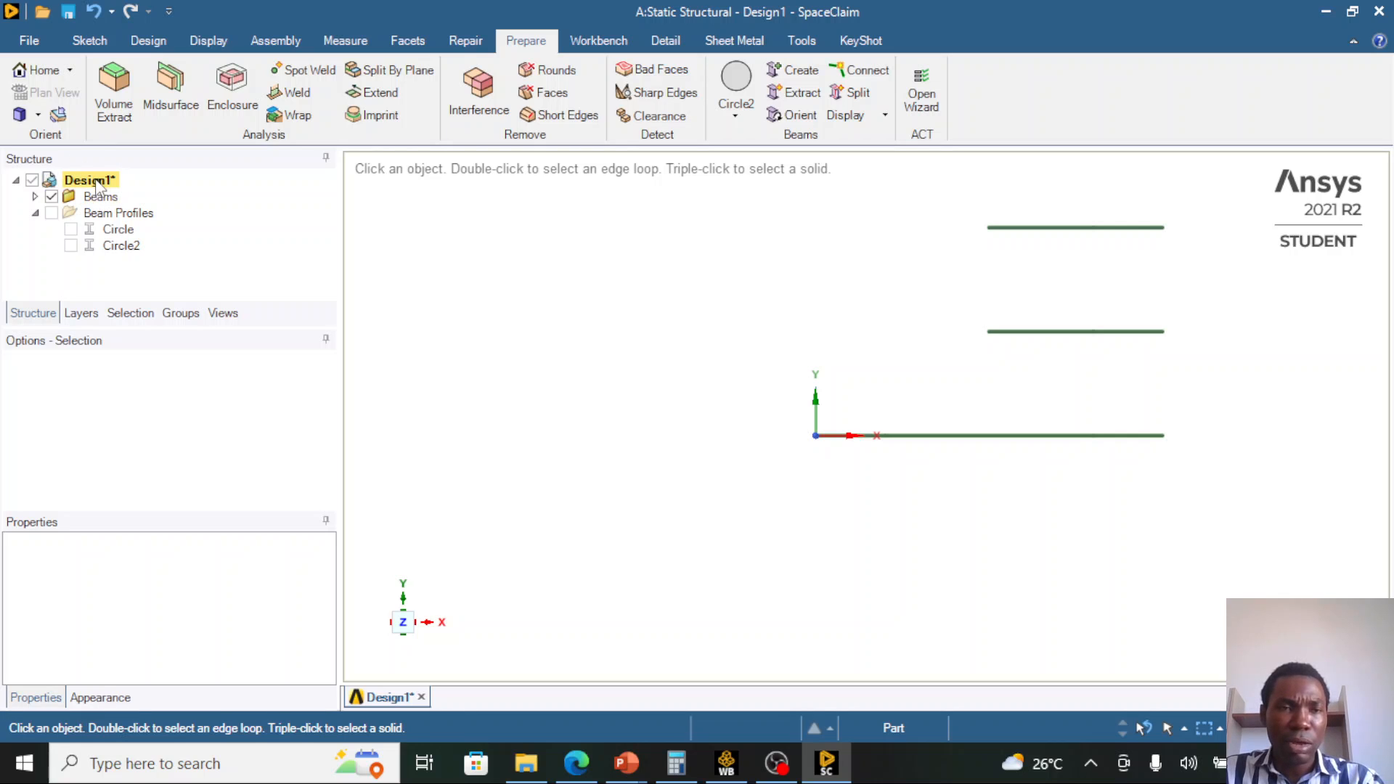
- Expand the Beams folder in Design1, select all seven Circle and Circle2 beams, and set their type to Link/Truss
left_click(35, 196)
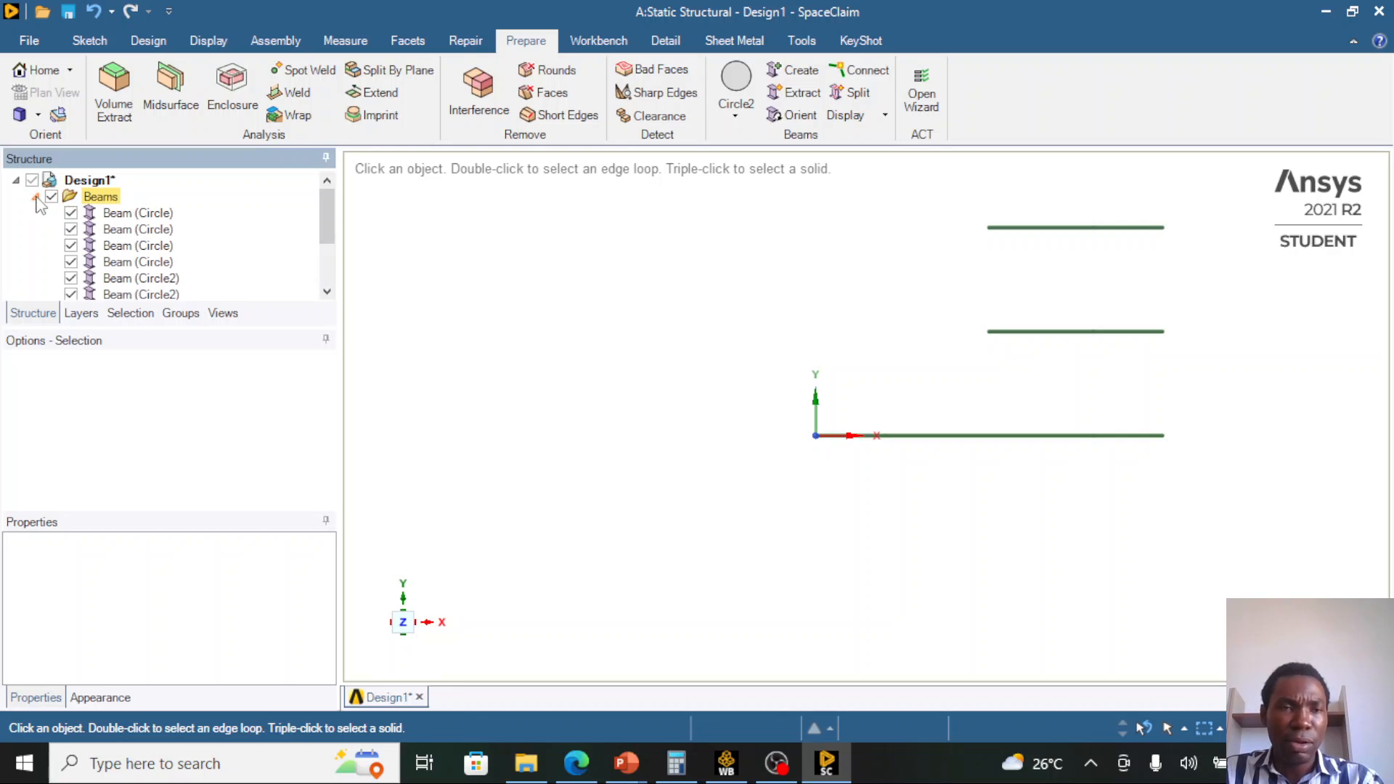
scroll(134, 225, "down", 1)
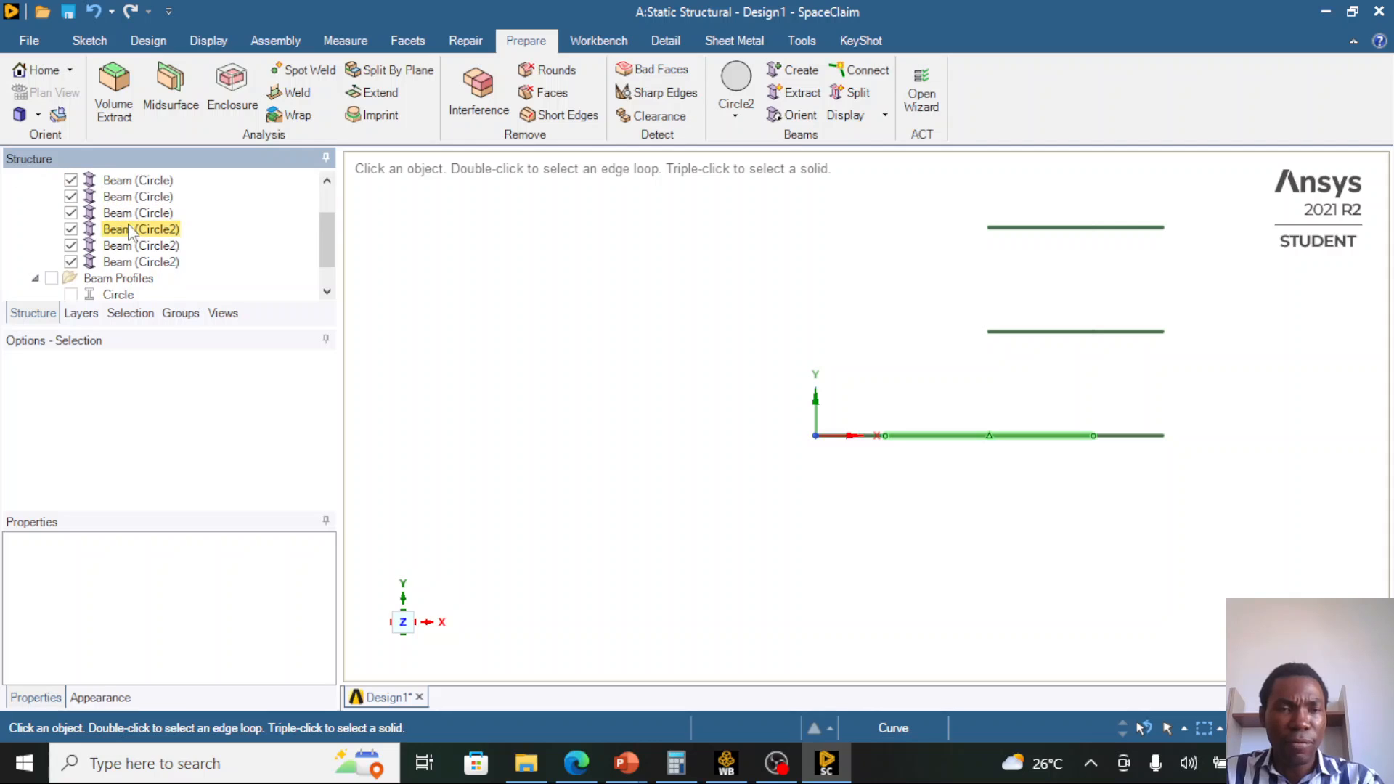
scroll(130, 246, "up", 1)
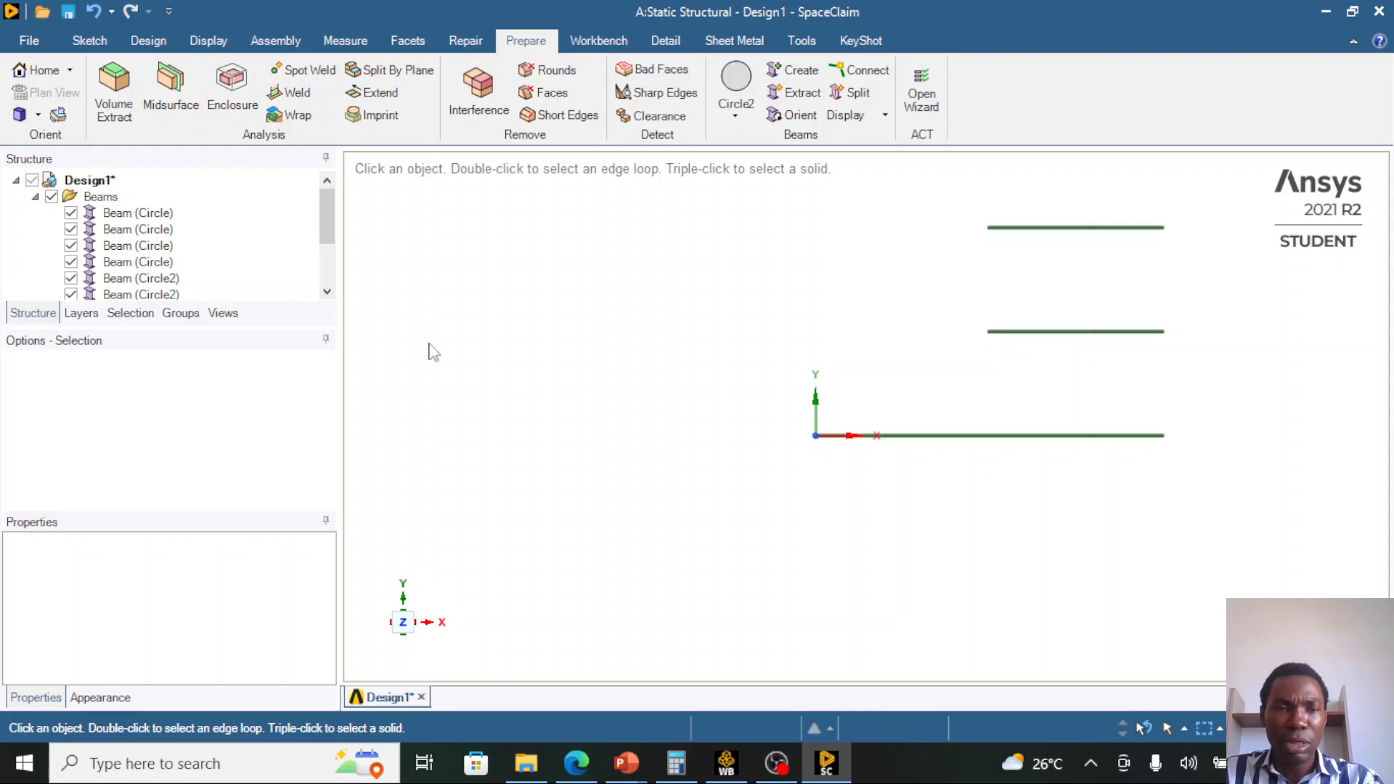
scroll(211, 261, "down", 1)
scroll(209, 261, "up", 1)
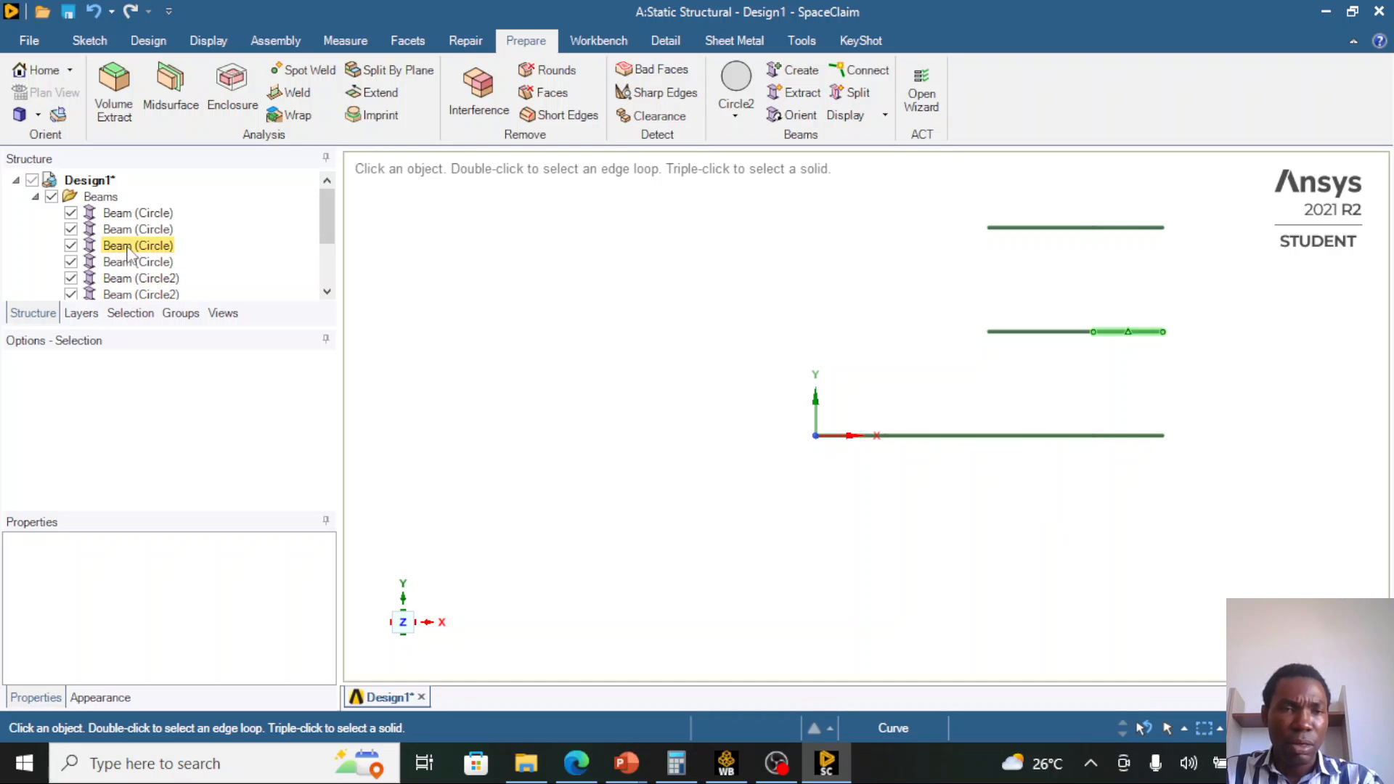
left_click(136, 213)
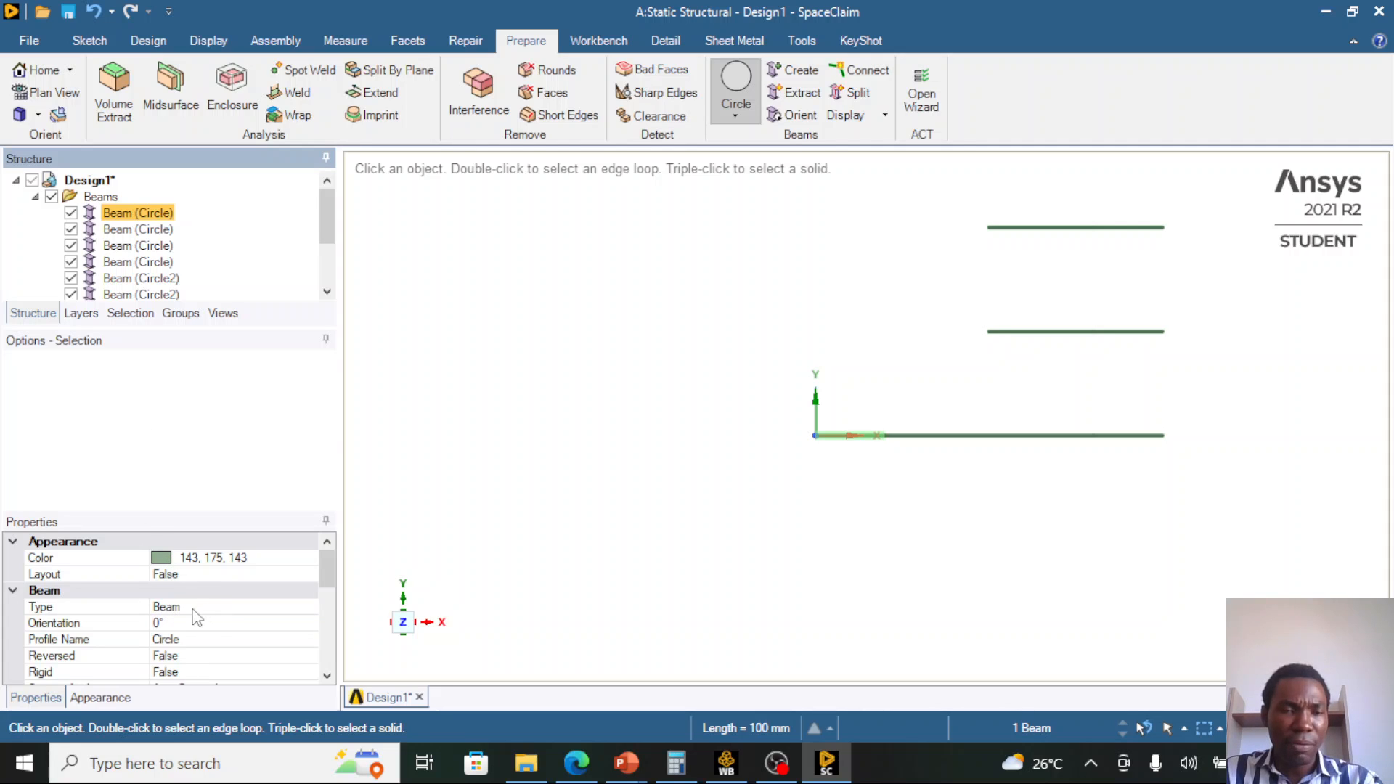
left_click(134, 233, "ctrl")
left_click(127, 265, "ctrl")
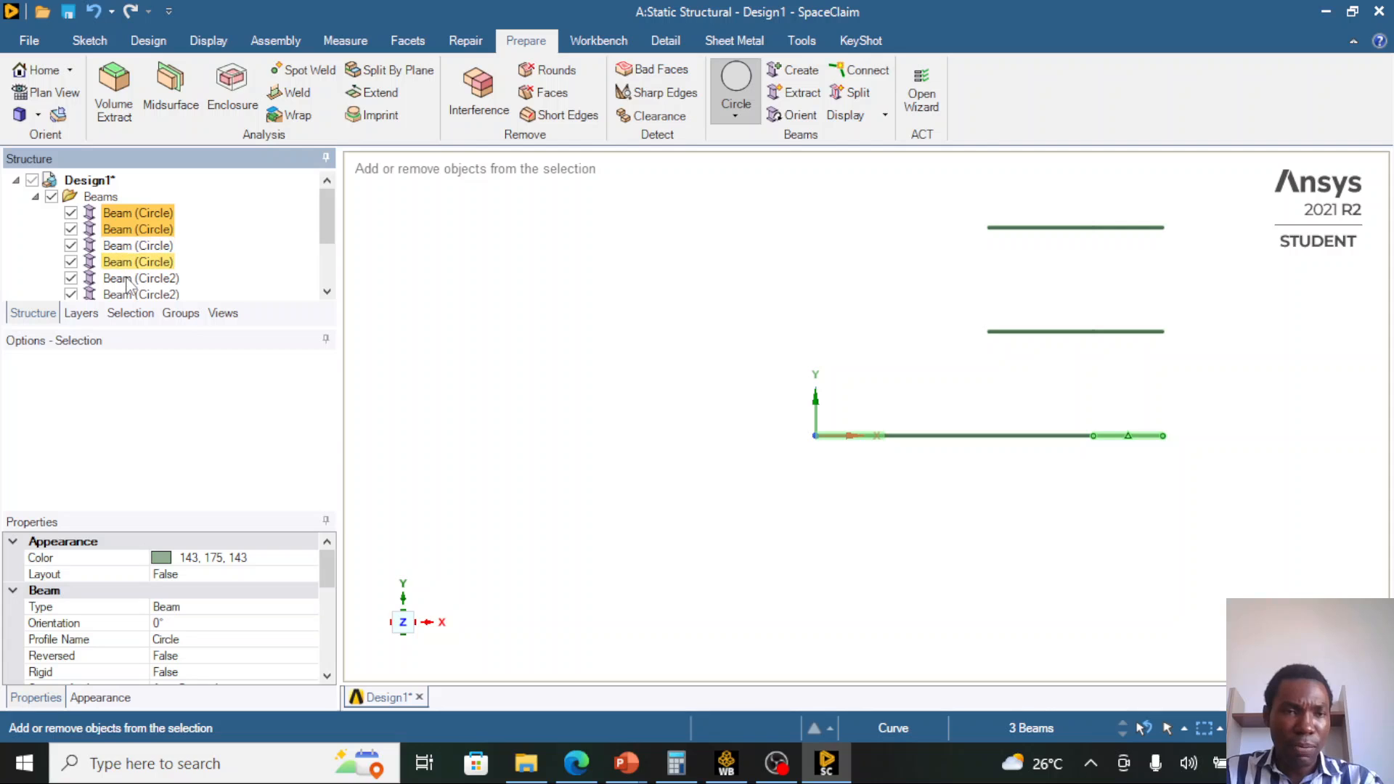
left_click(127, 248, "ctrl")
left_click(128, 280, "ctrl")
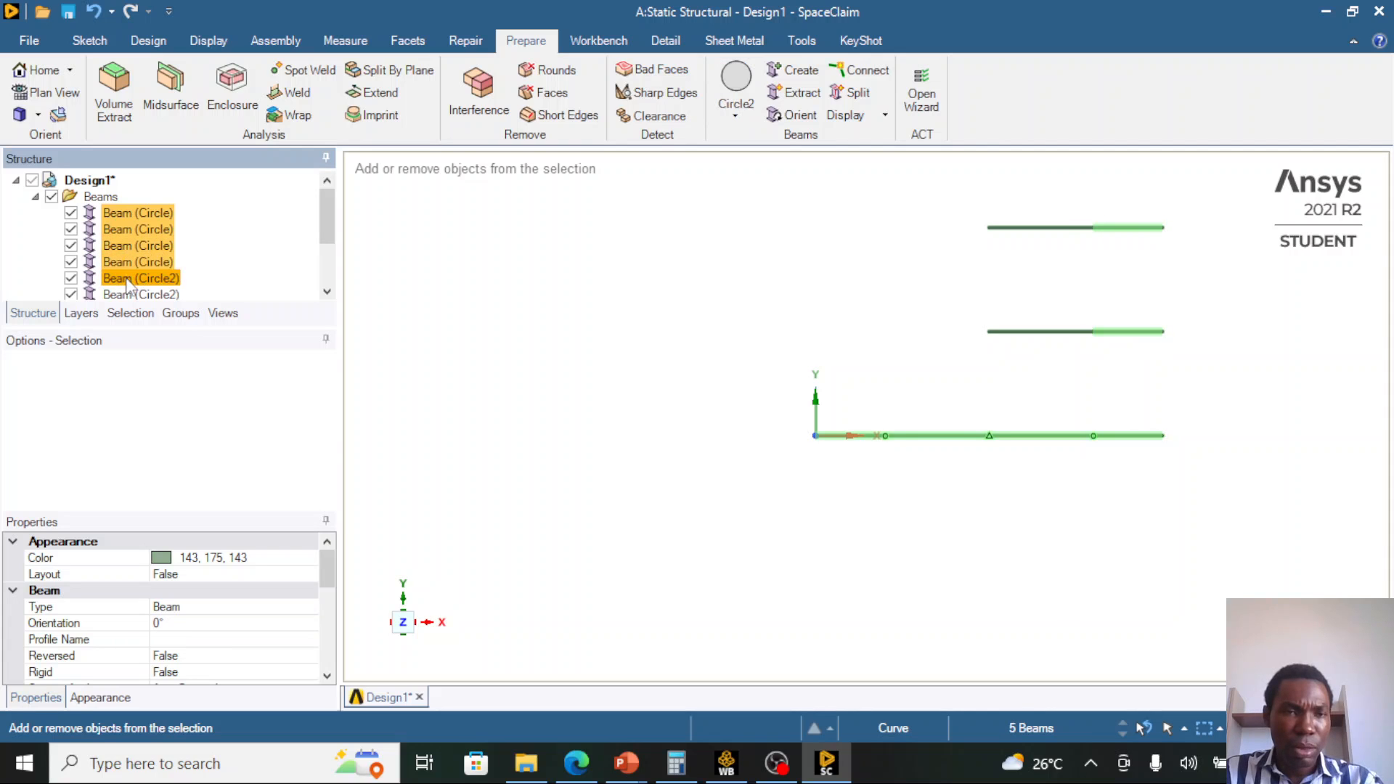
left_click(128, 293, "ctrl")
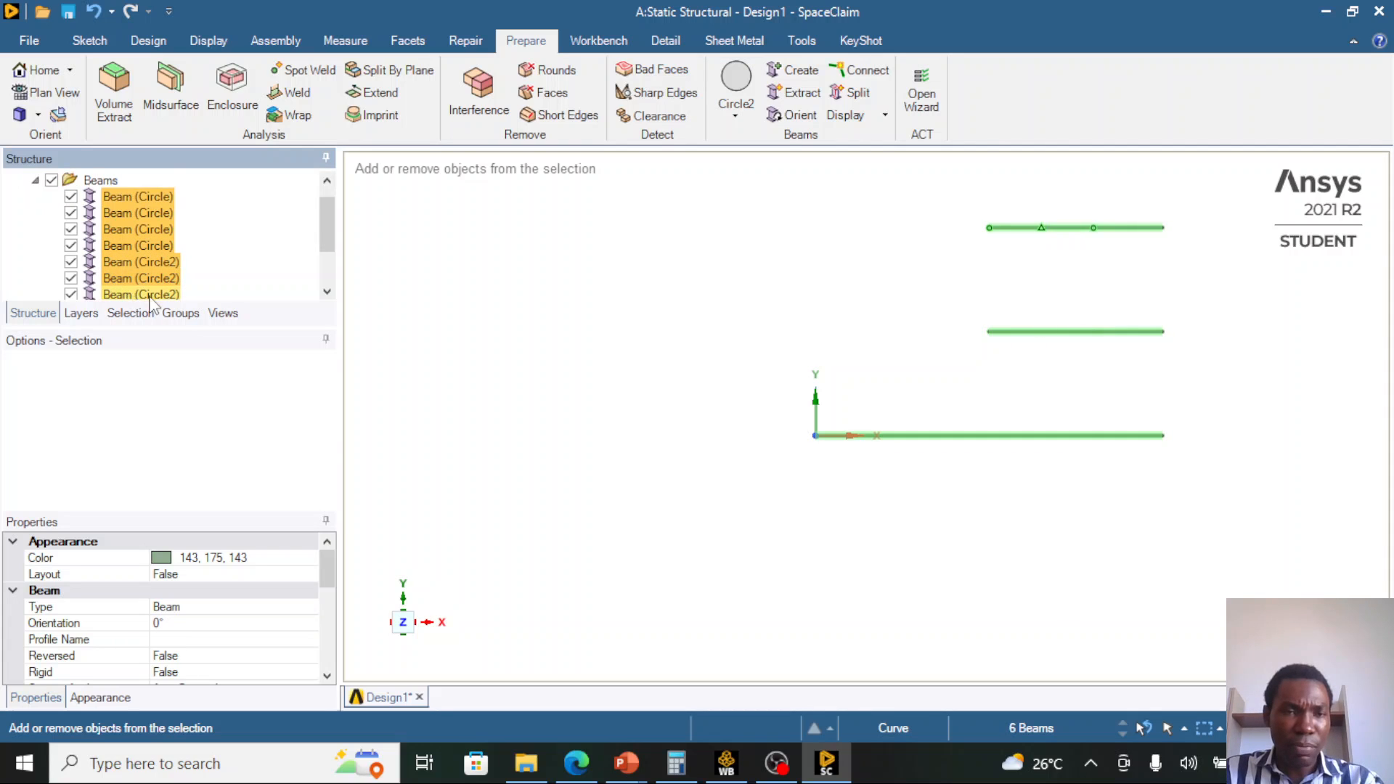
scroll(155, 250, "down", 2)
left_click(150, 249, "ctrl")
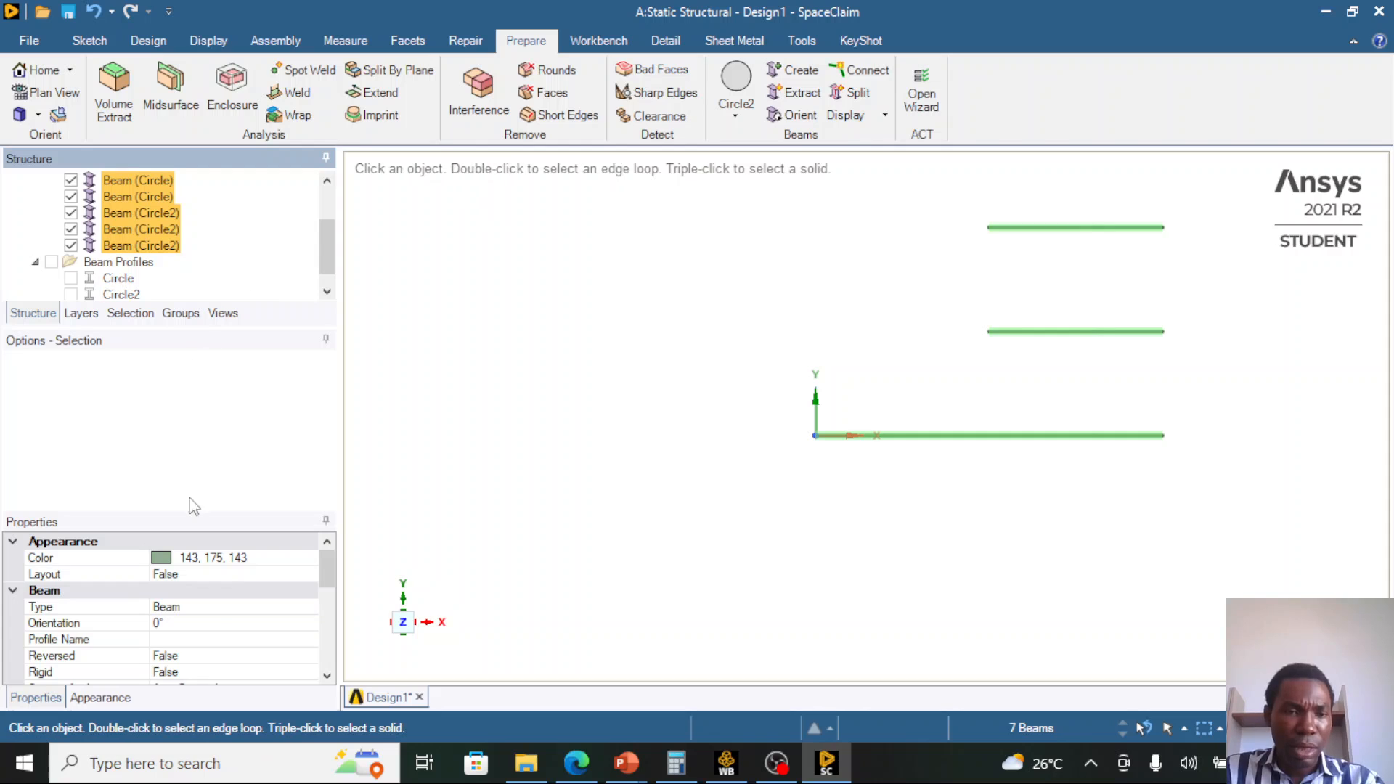
left_click(229, 607)
left_click(309, 607)
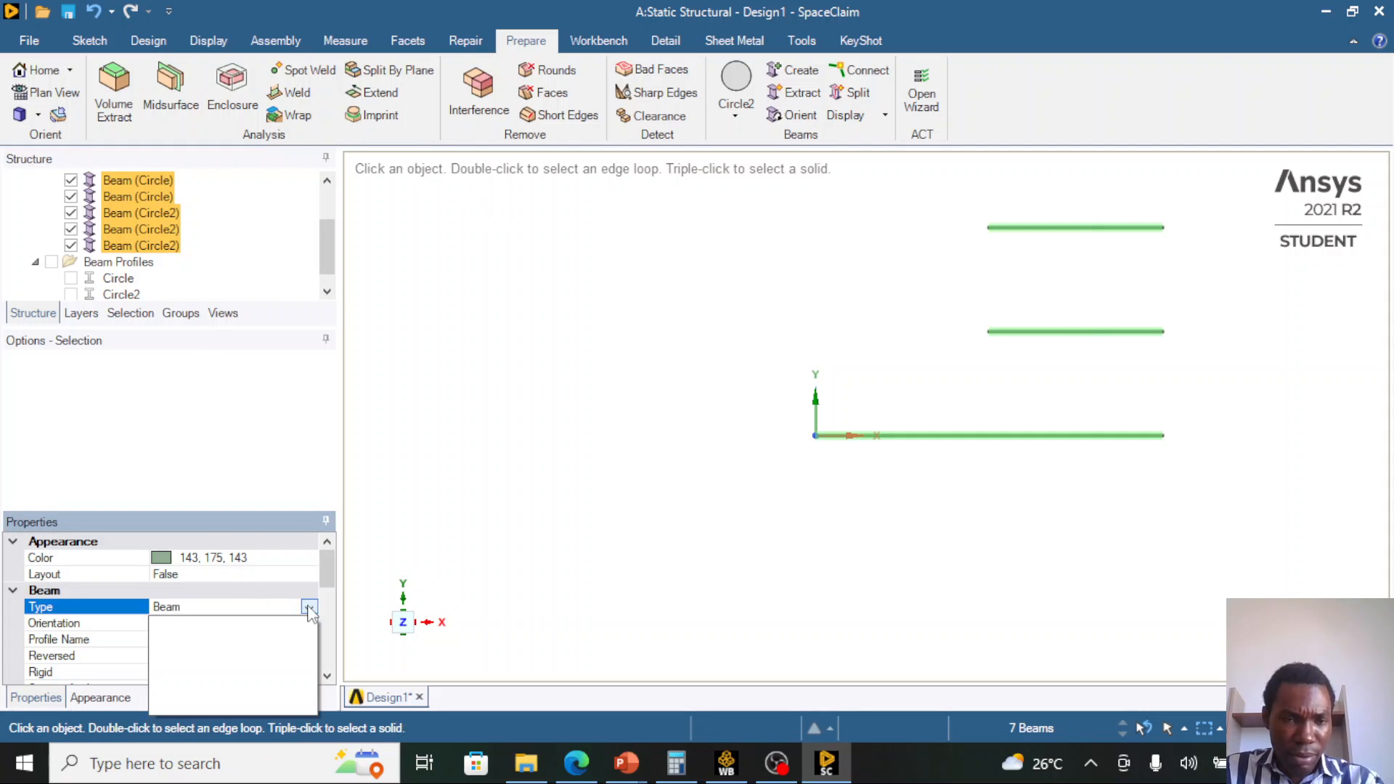
left_click(199, 670)
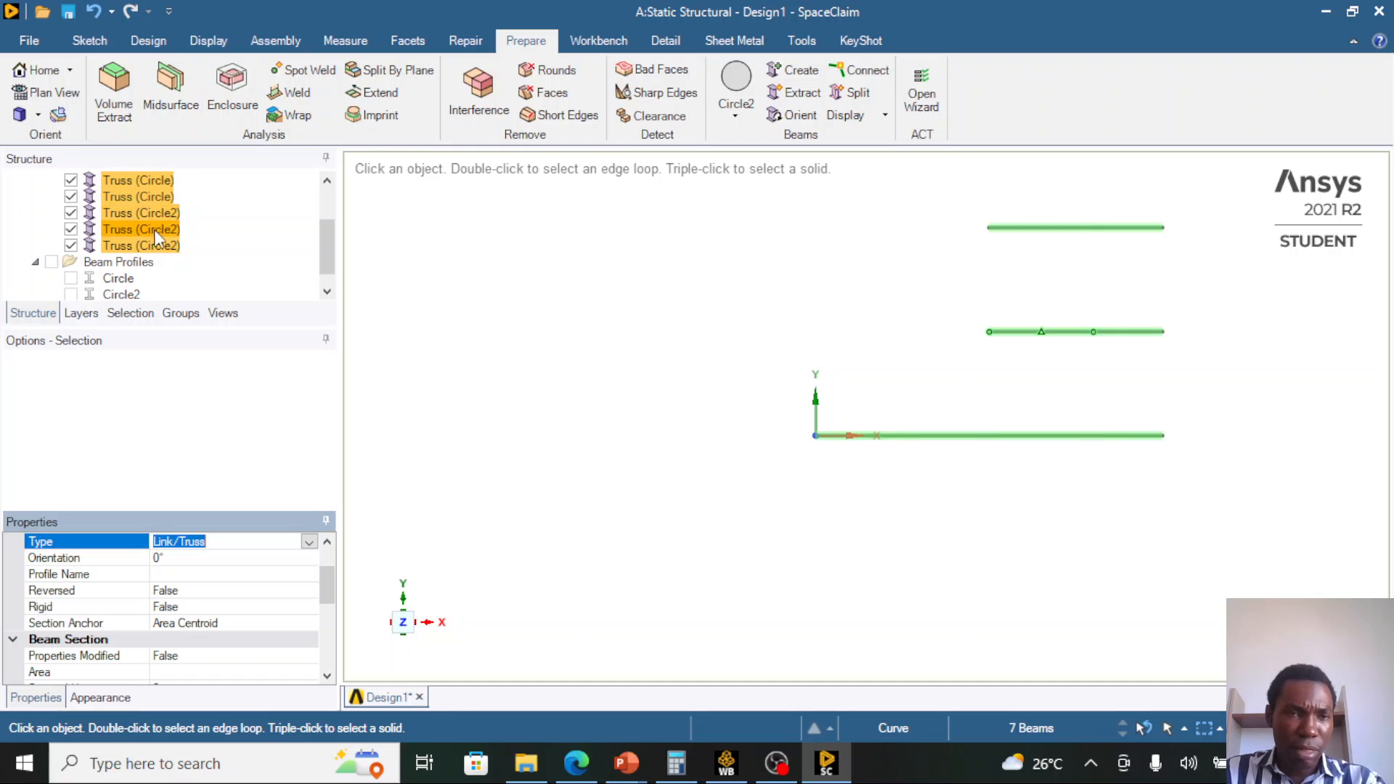
scroll(159, 237, "up", 2)
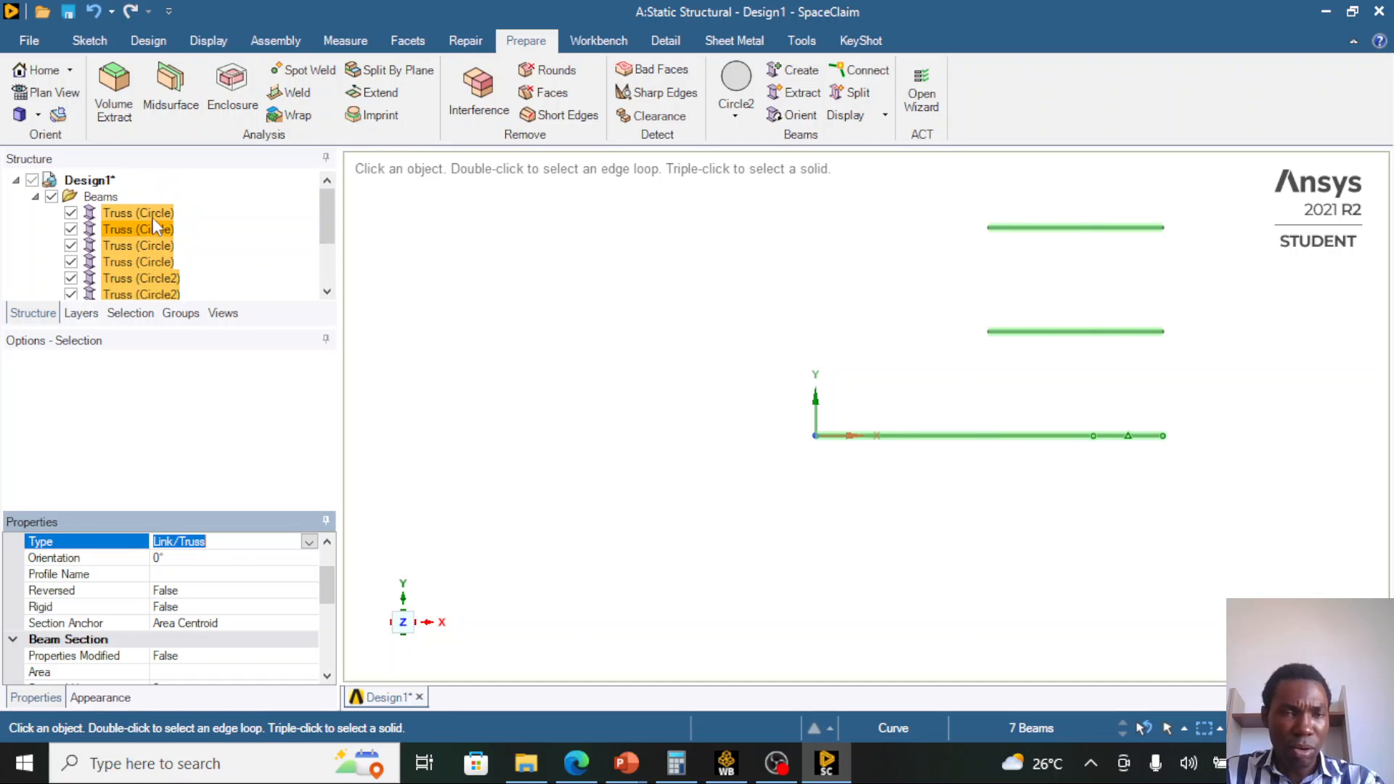
left_click(141, 228)
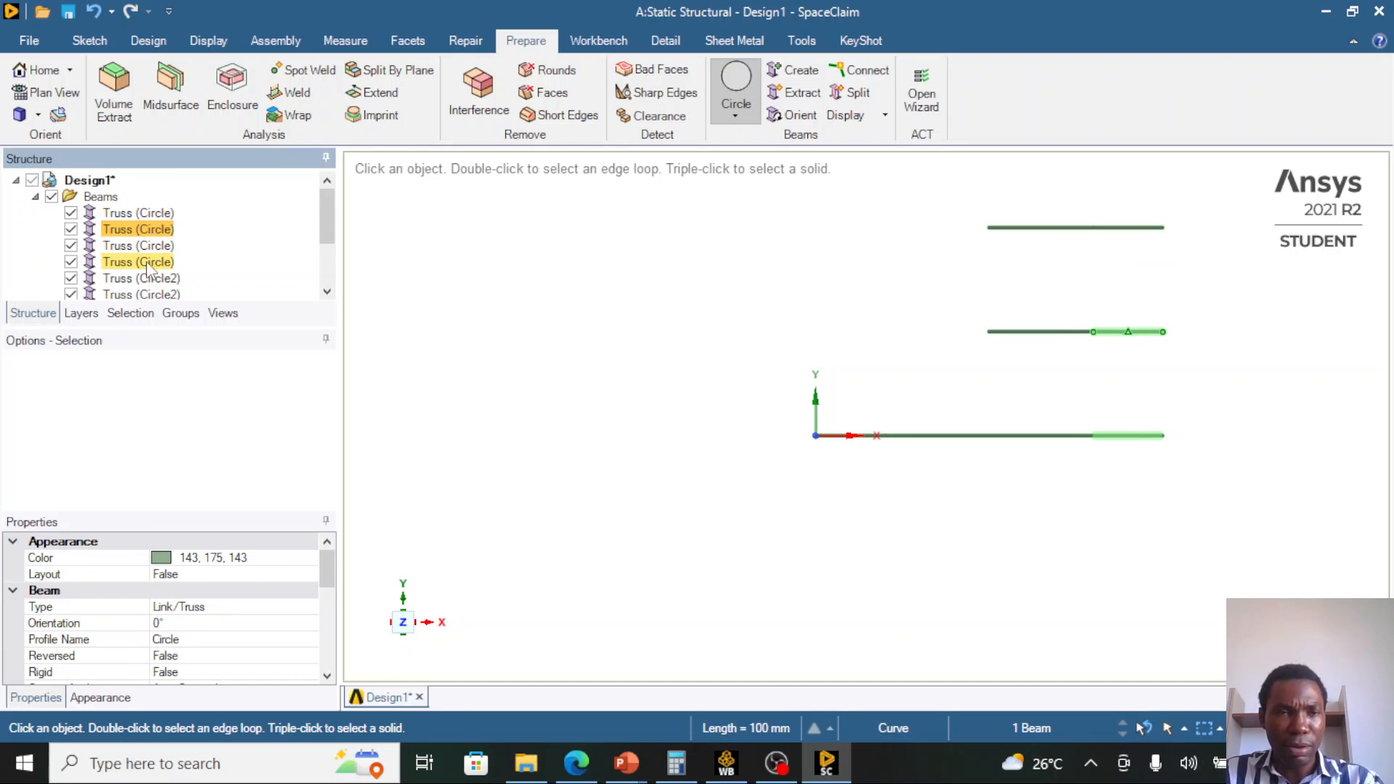
- Set the Share Topology property of the Design1 part to Share and clear the selection
left_click(95, 182)
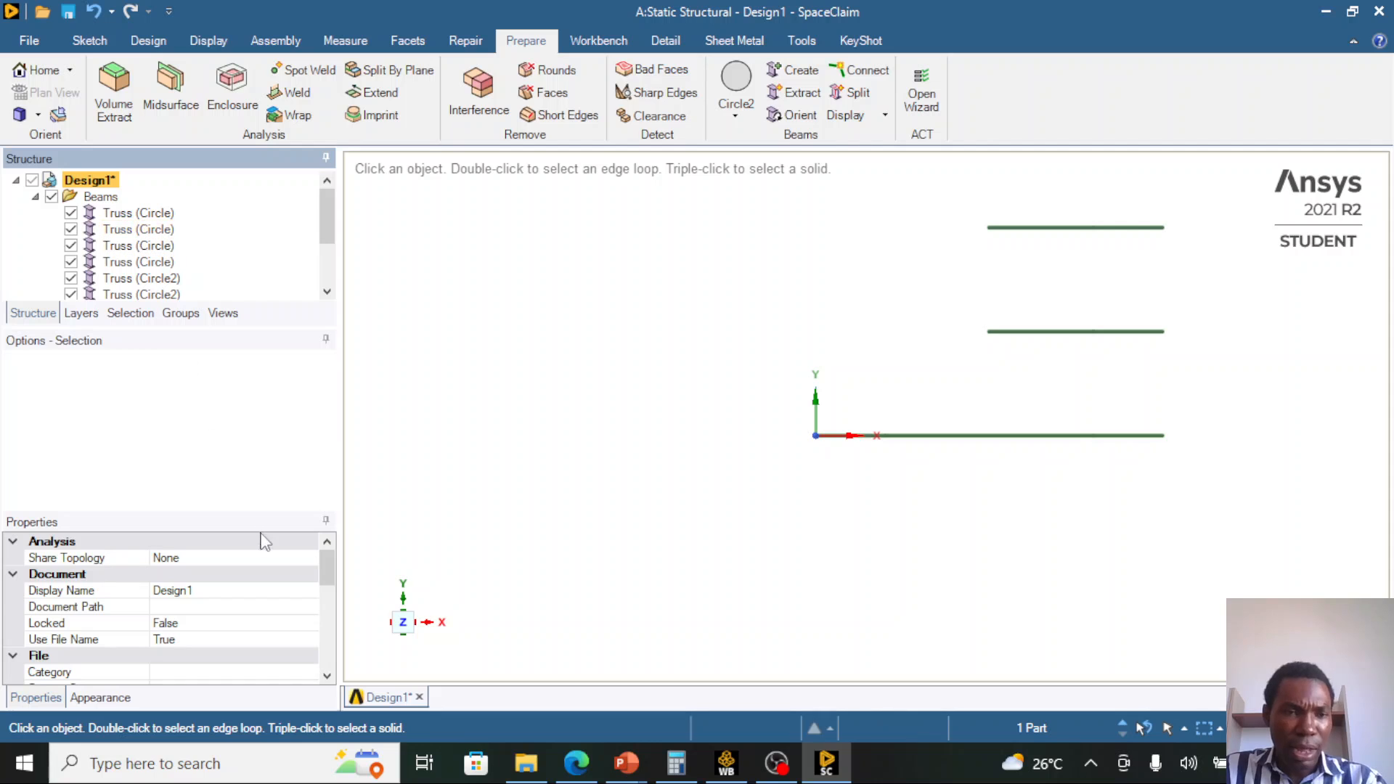
left_click(191, 558)
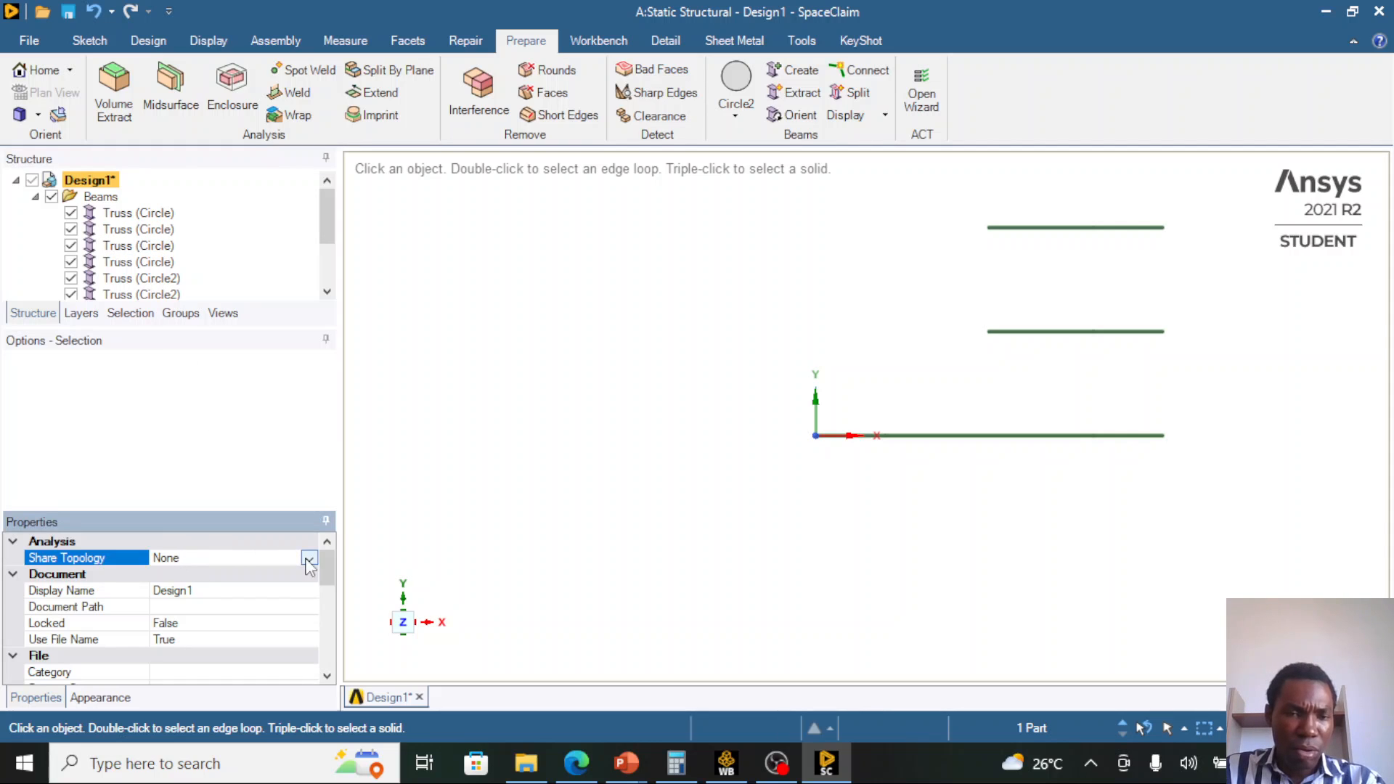
left_click(309, 557)
left_click(222, 611)
left_click(365, 516)
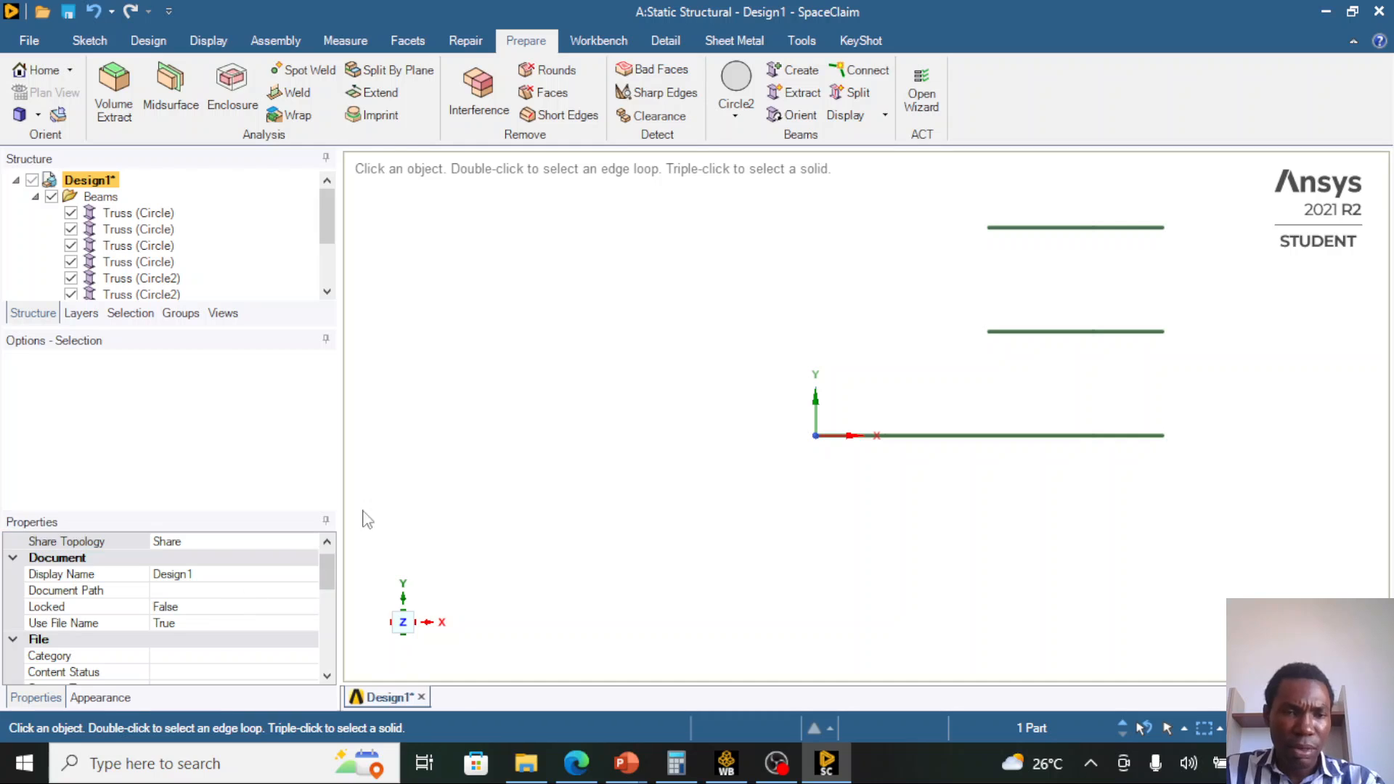
left_click(613, 438)
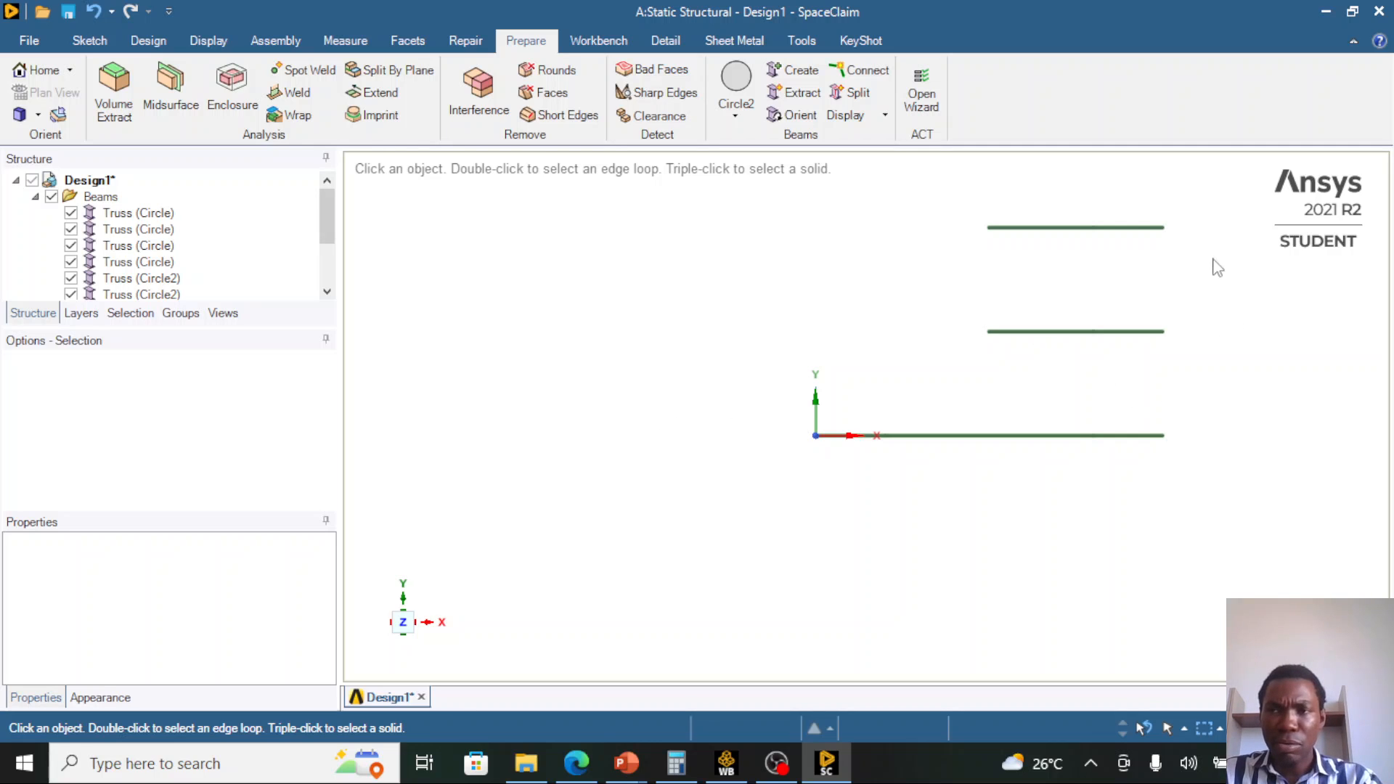
- Close SpaceClaim, switch to Workbench, and open the Static Structural system's Model cell in Mechanical
left_click(1379, 12)
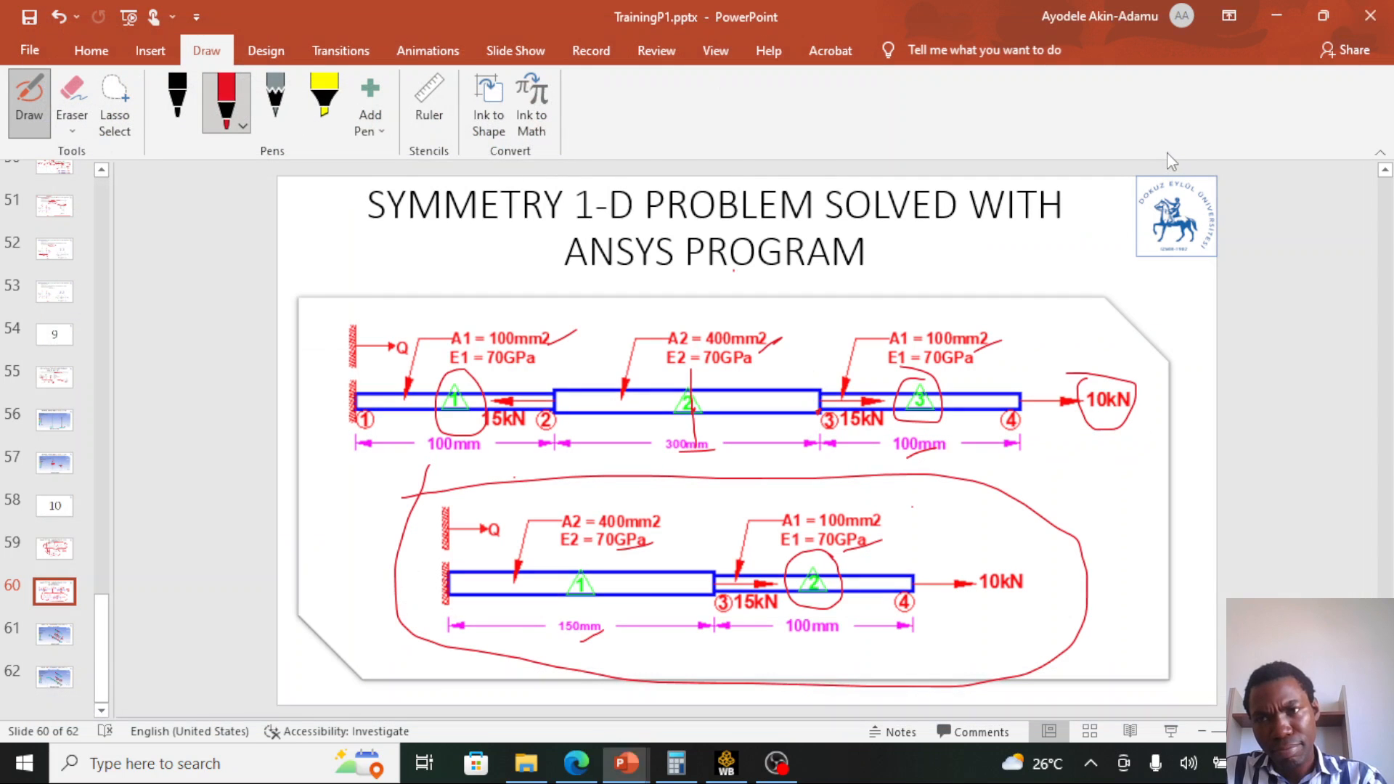
left_click(726, 772)
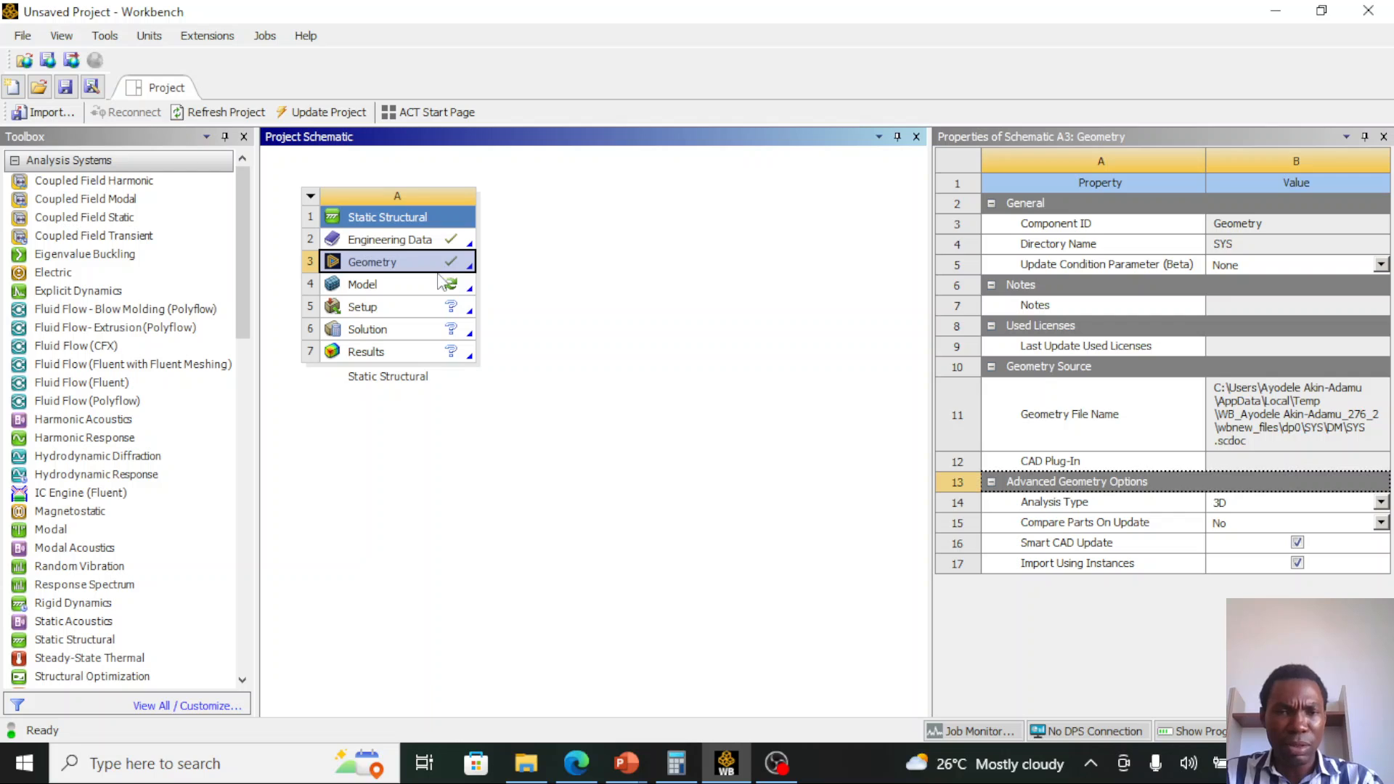
left_click(420, 291)
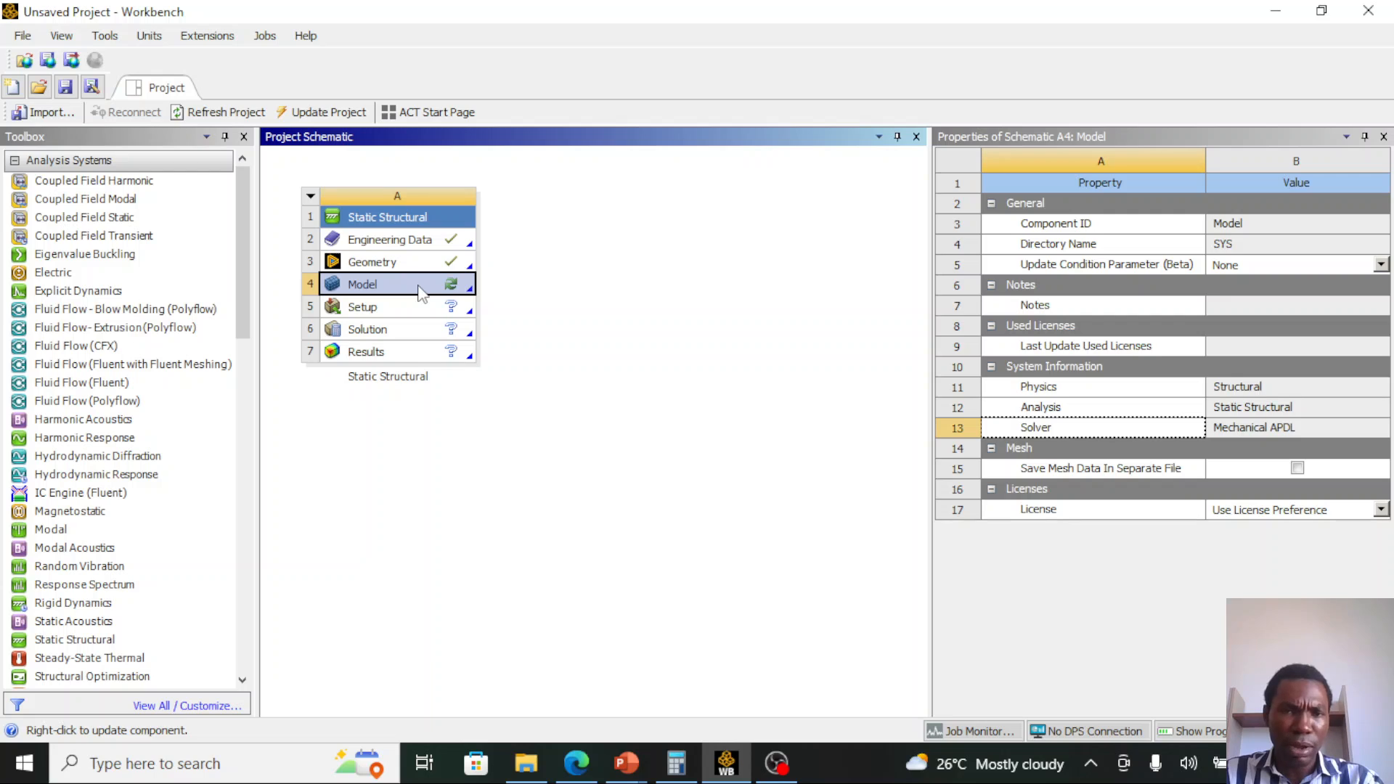
double_click(420, 291)
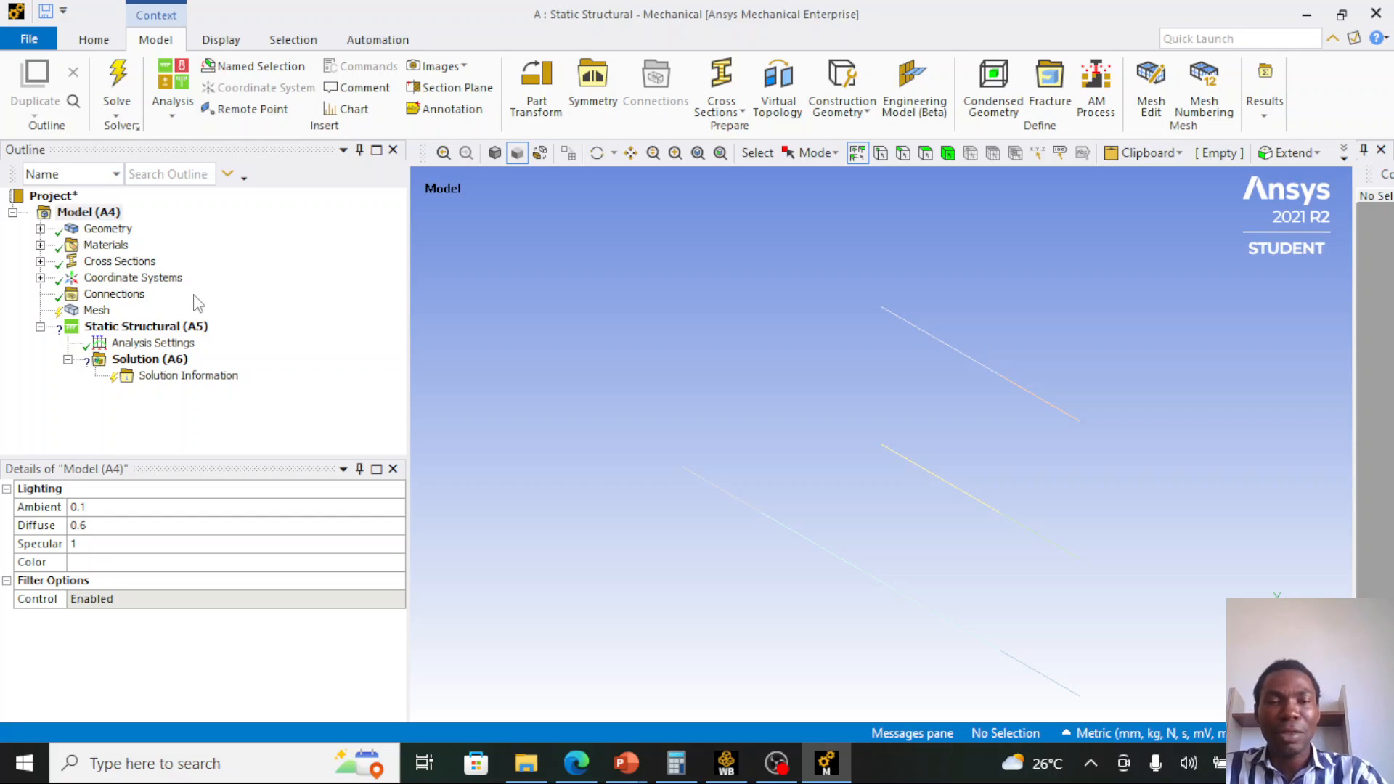
- Expand Geometry and its SYS part in the model tree and examine the truss bodies' model type, cross section and material assignment
left_click(41, 229)
left_click(67, 245)
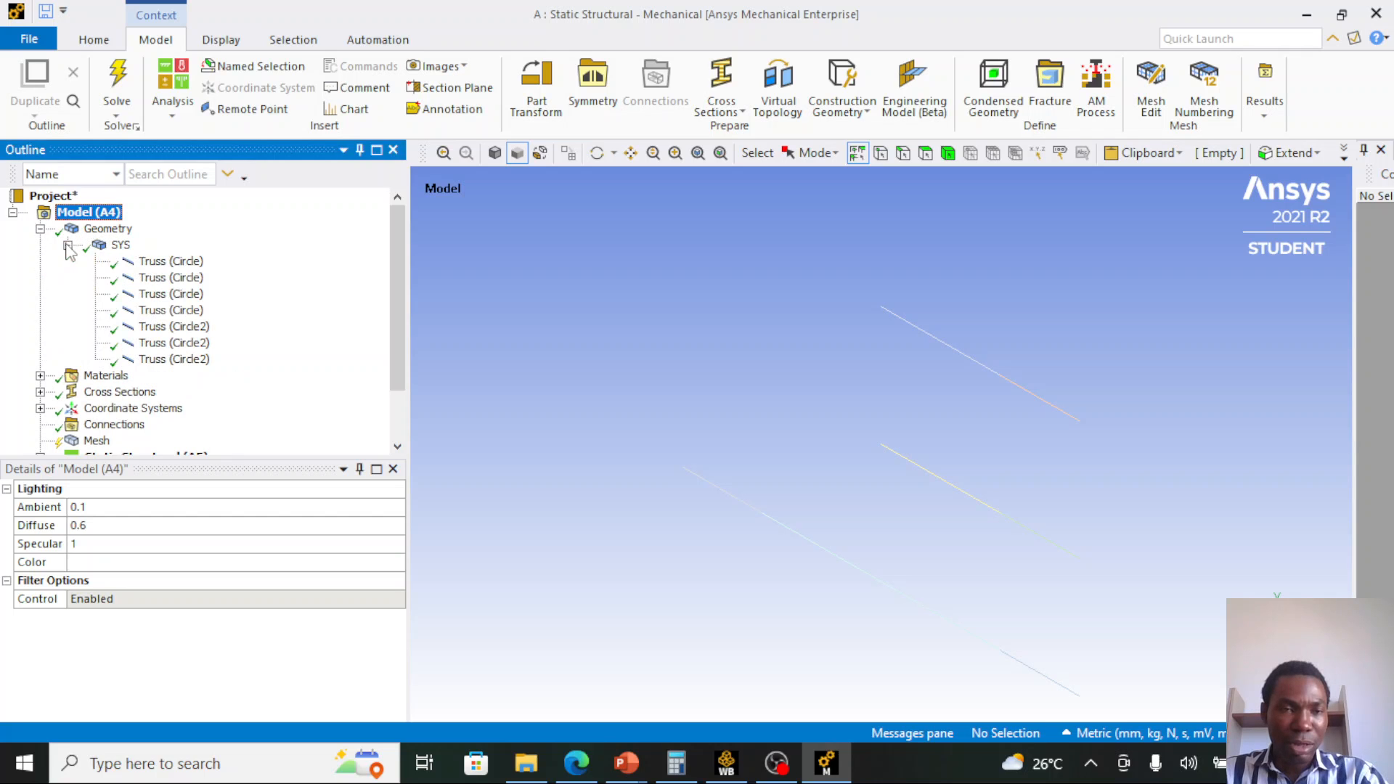
left_click(166, 263)
left_click(167, 278)
left_click(168, 294)
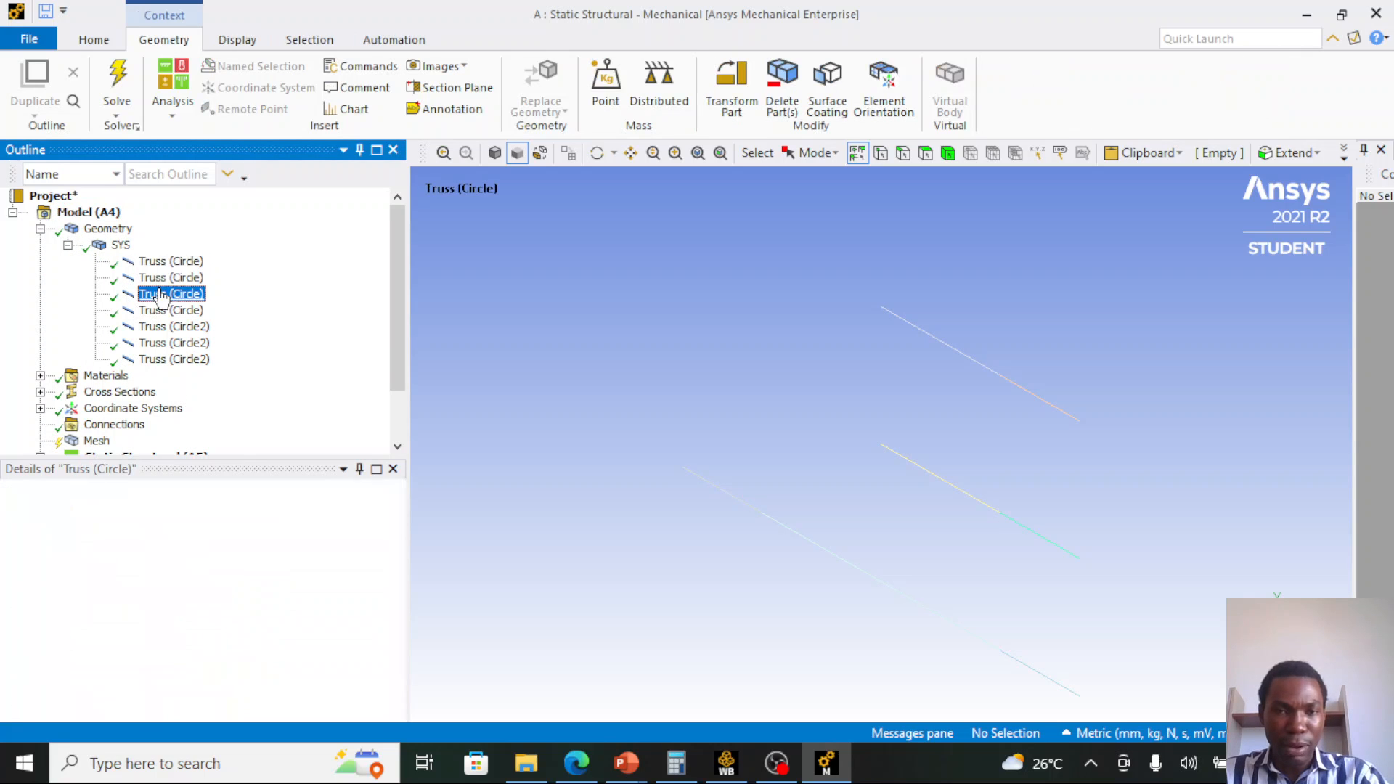
left_click(169, 311)
left_click(167, 327)
left_click(166, 342)
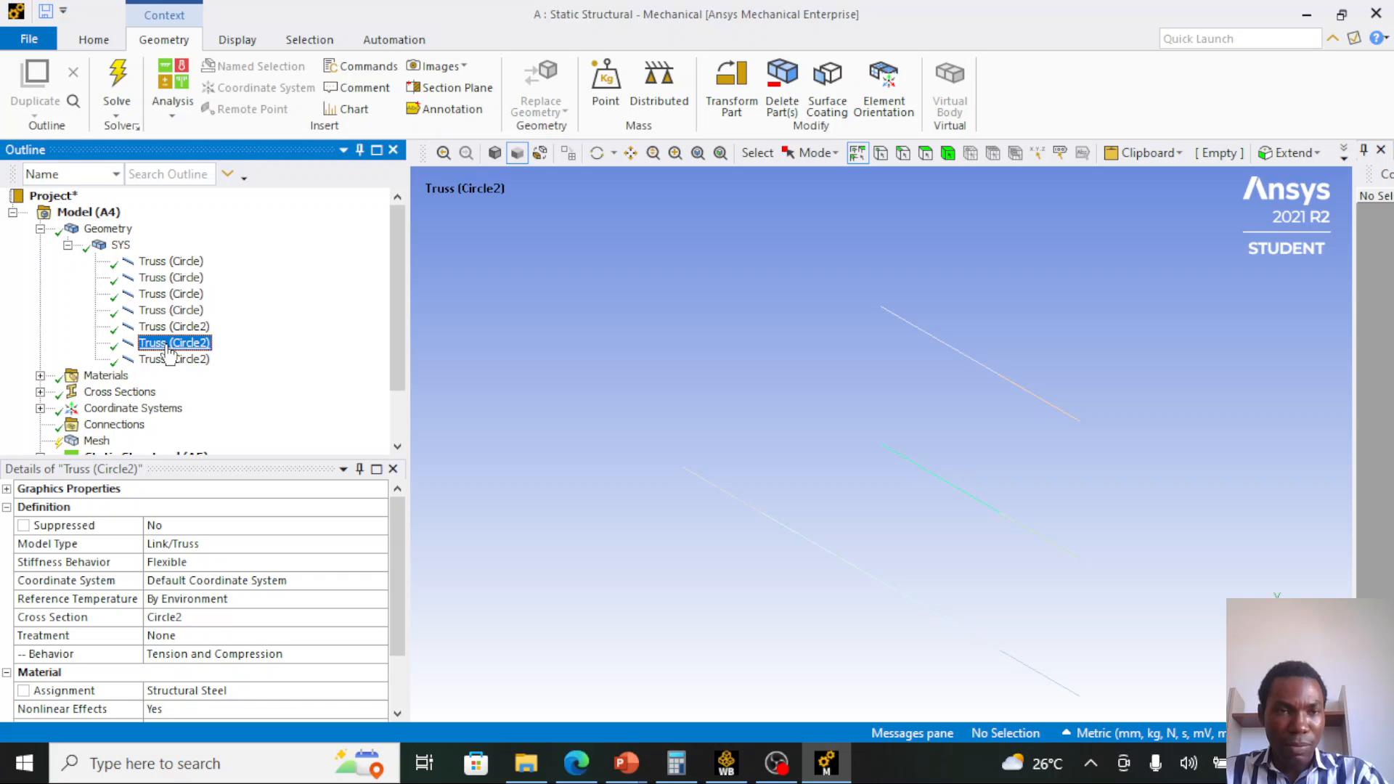
scroll(164, 339, "down", 1)
scroll(153, 331, "up", 1)
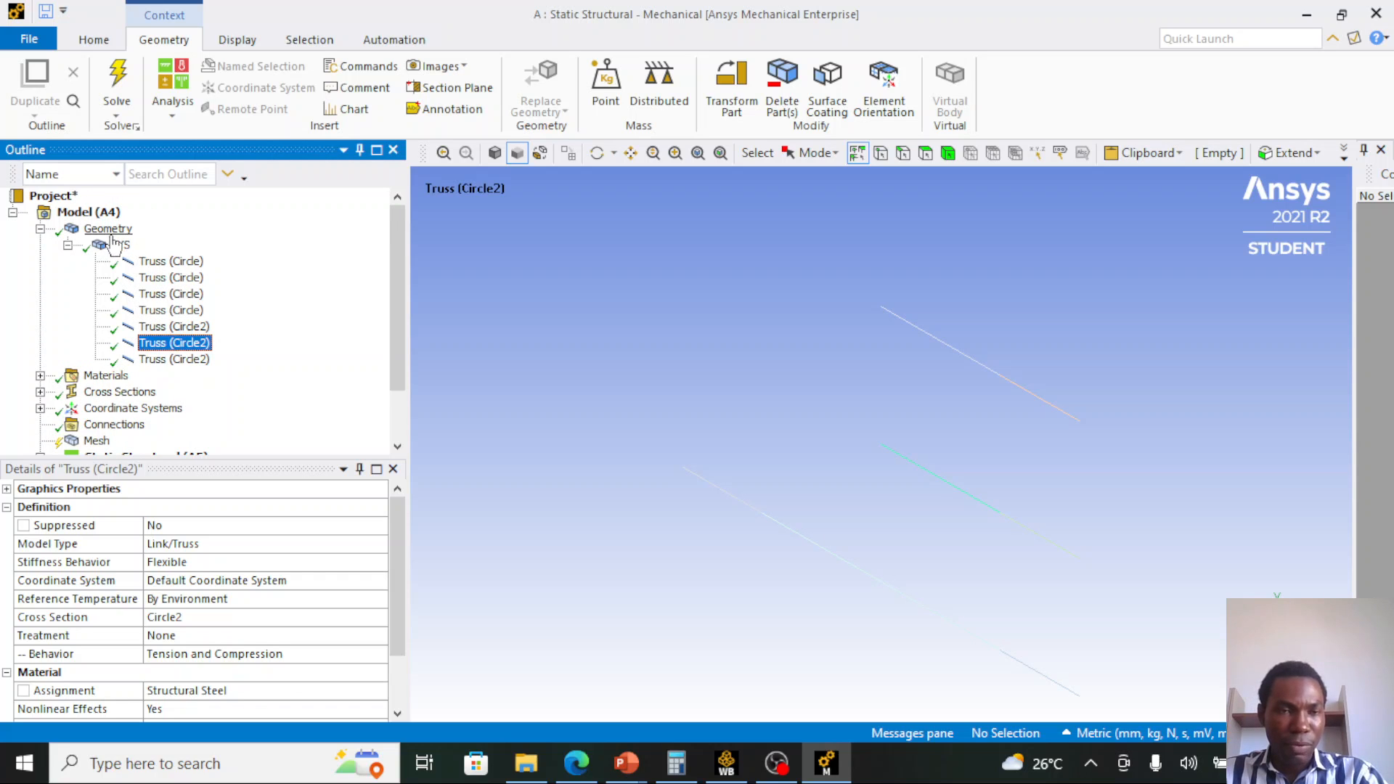
scroll(142, 356, "down", 1)
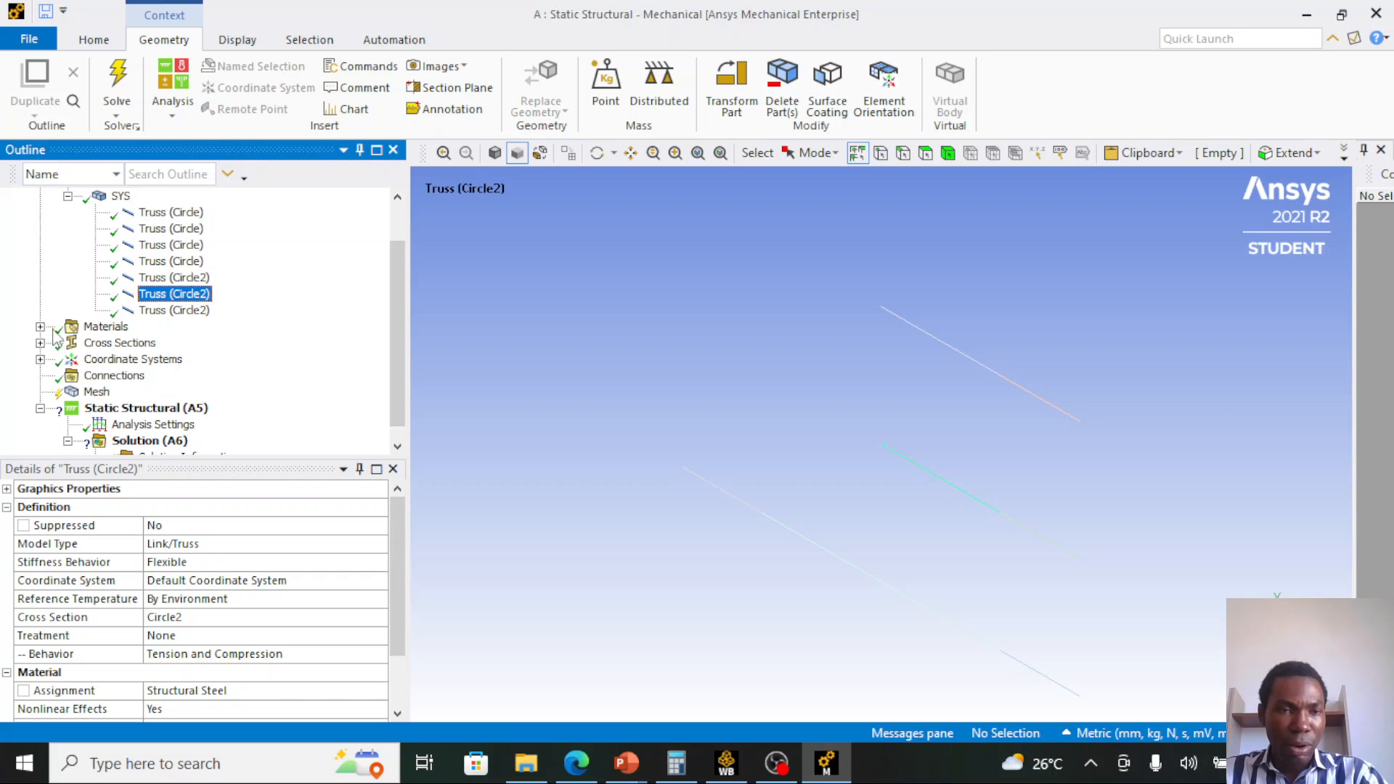
- Select all seven Circle and Circle2 truss bodies under SYS and assign Aluminum as their material
left_click(150, 213)
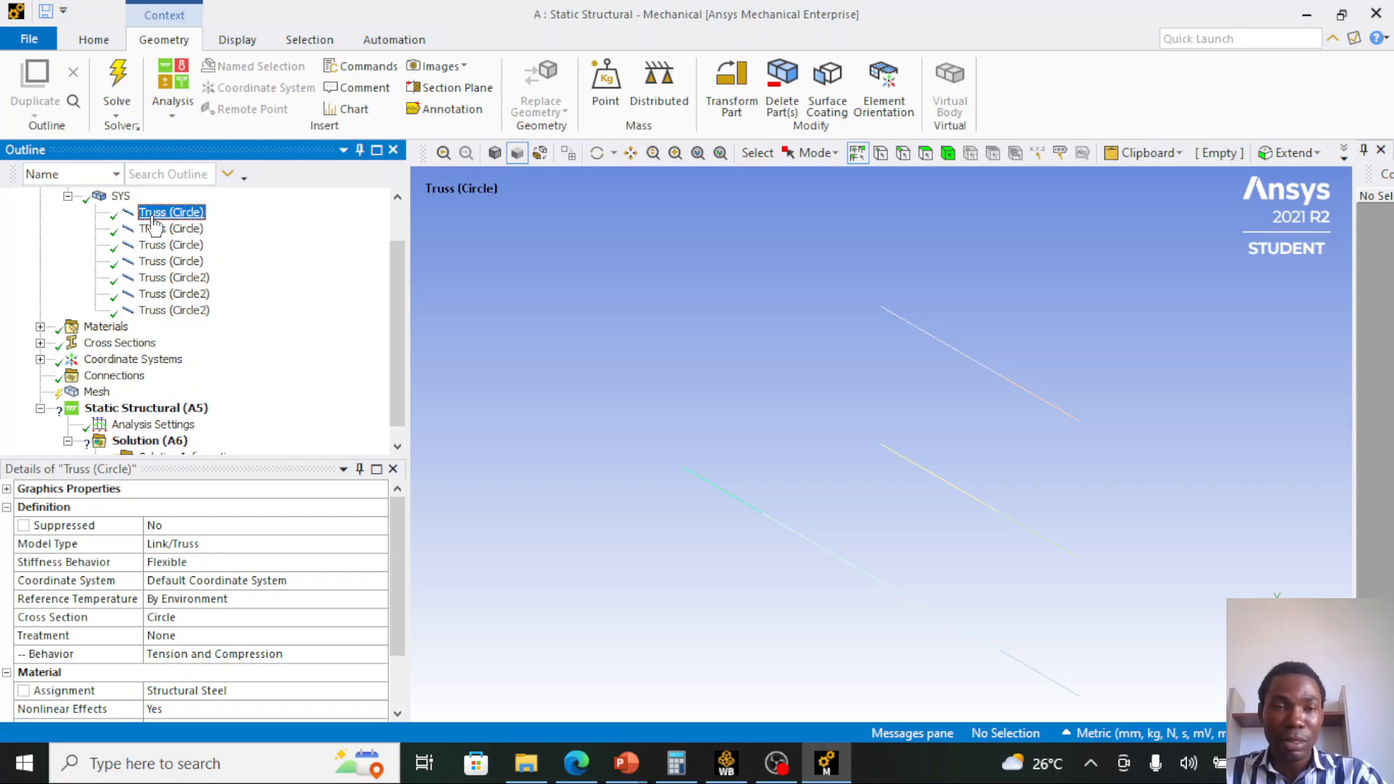
left_click(161, 226)
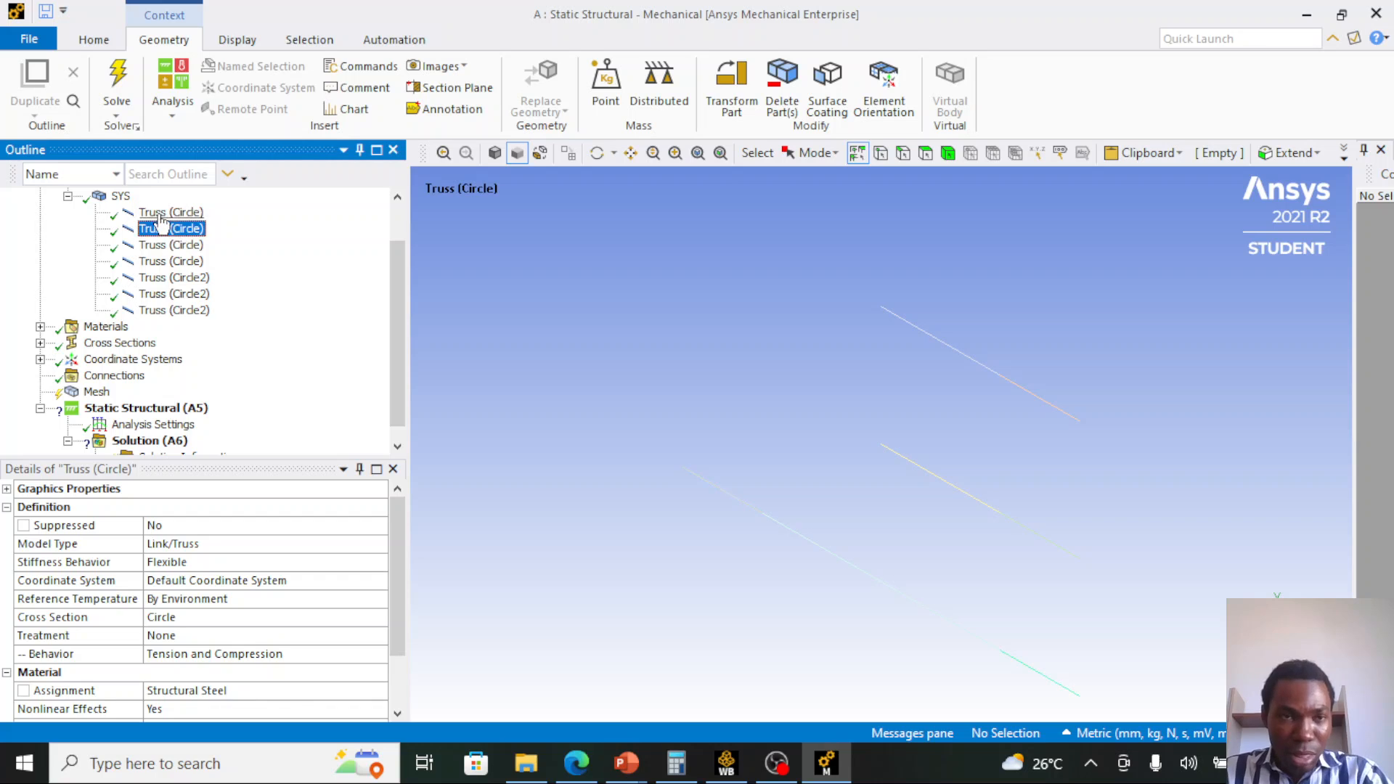
left_click(160, 212)
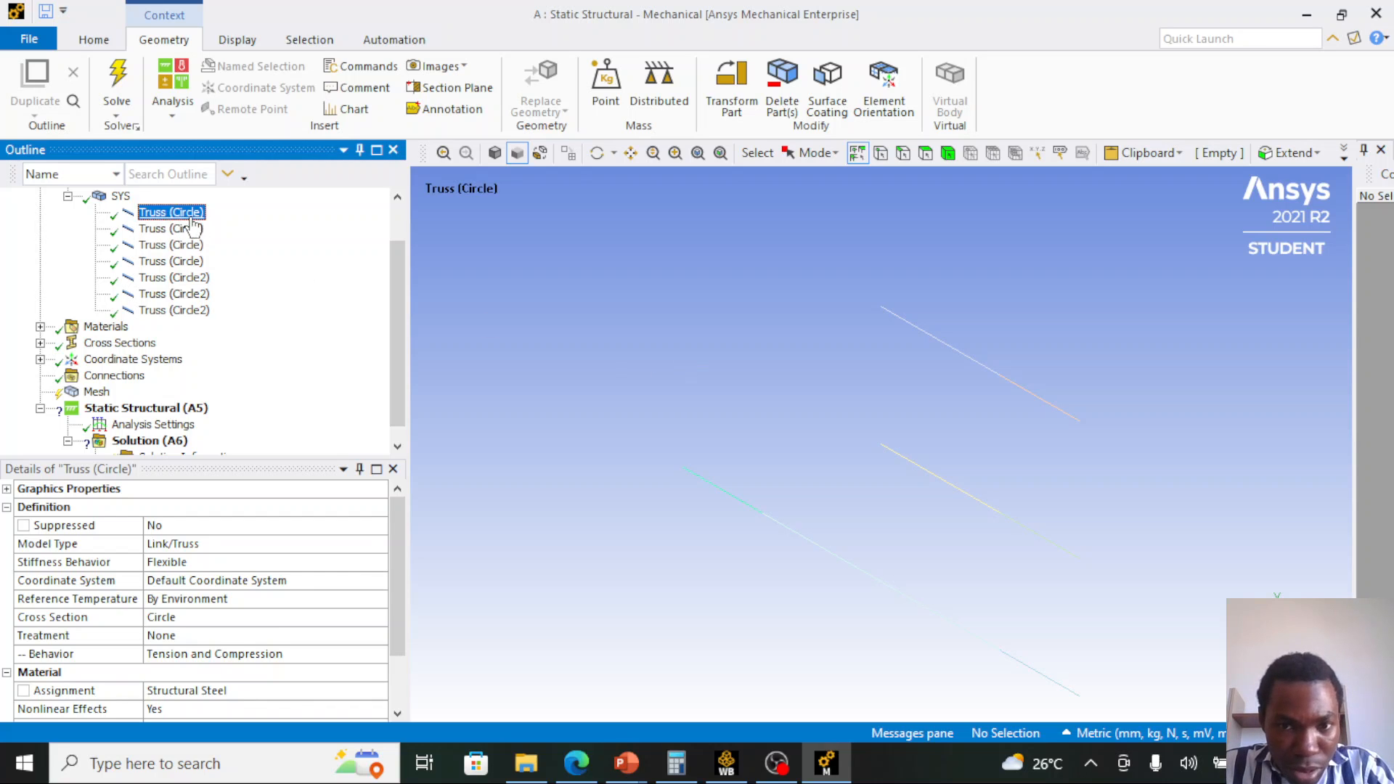
middle_click_drag(768, 566, 715, 532)
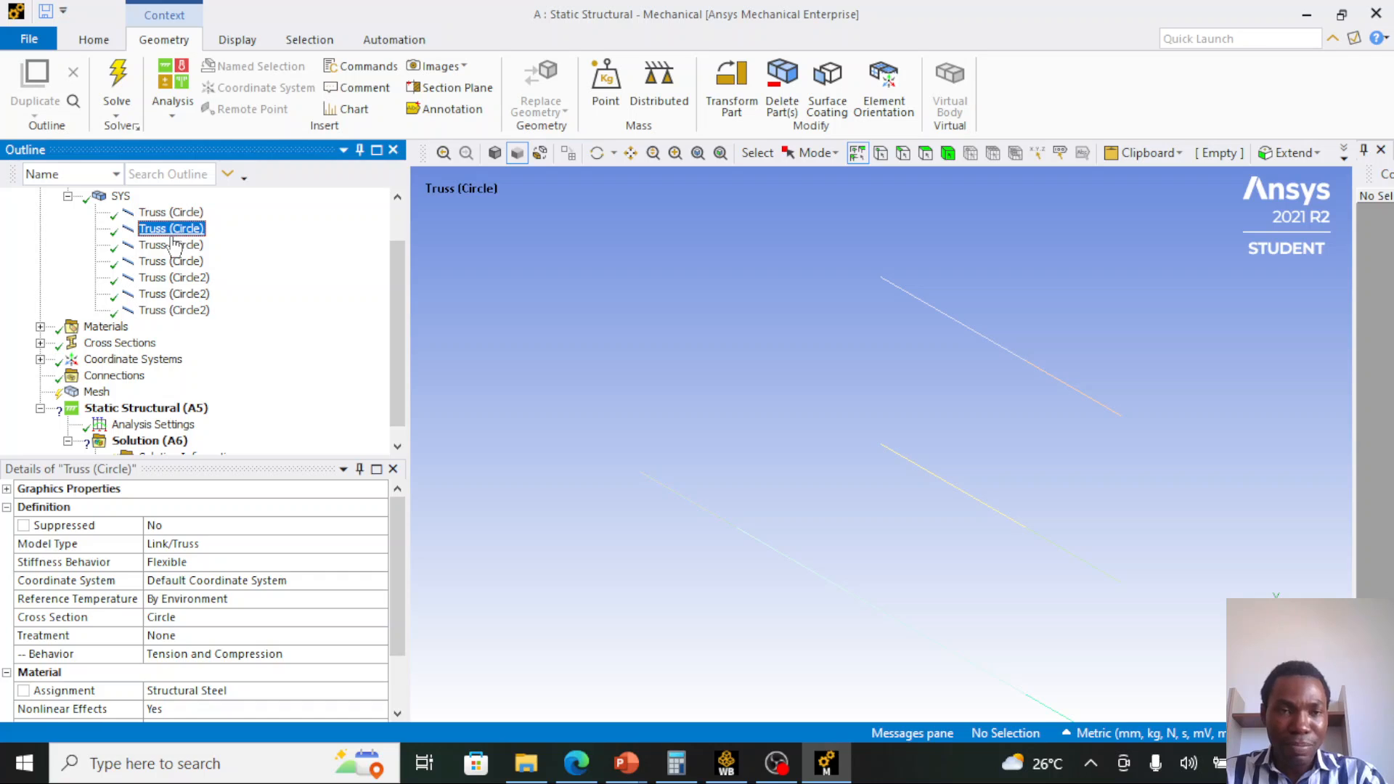
left_click(172, 229, "ctrl")
left_click(172, 245, "ctrl")
left_click(172, 262, "ctrl")
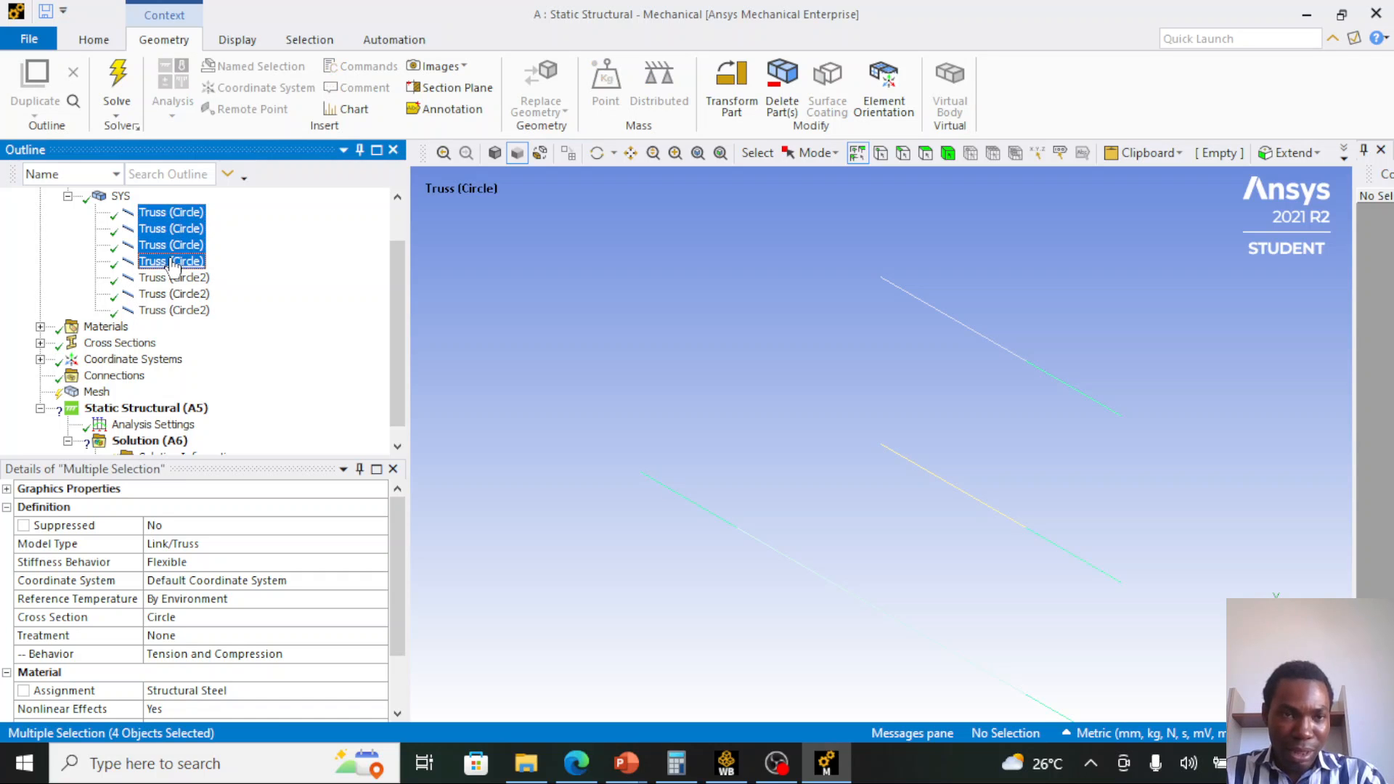
left_click(173, 278, "ctrl")
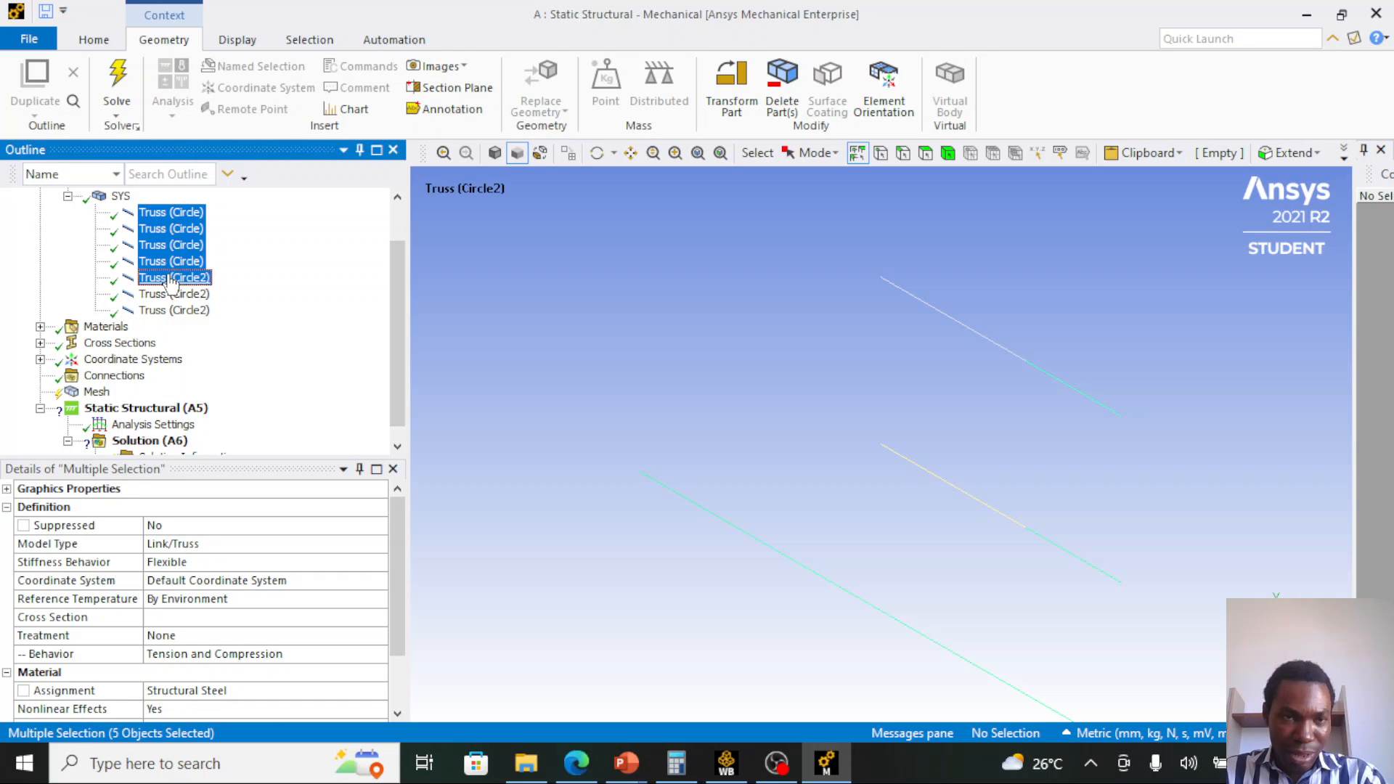
left_click(169, 294, "ctrl")
left_click(173, 310, "ctrl")
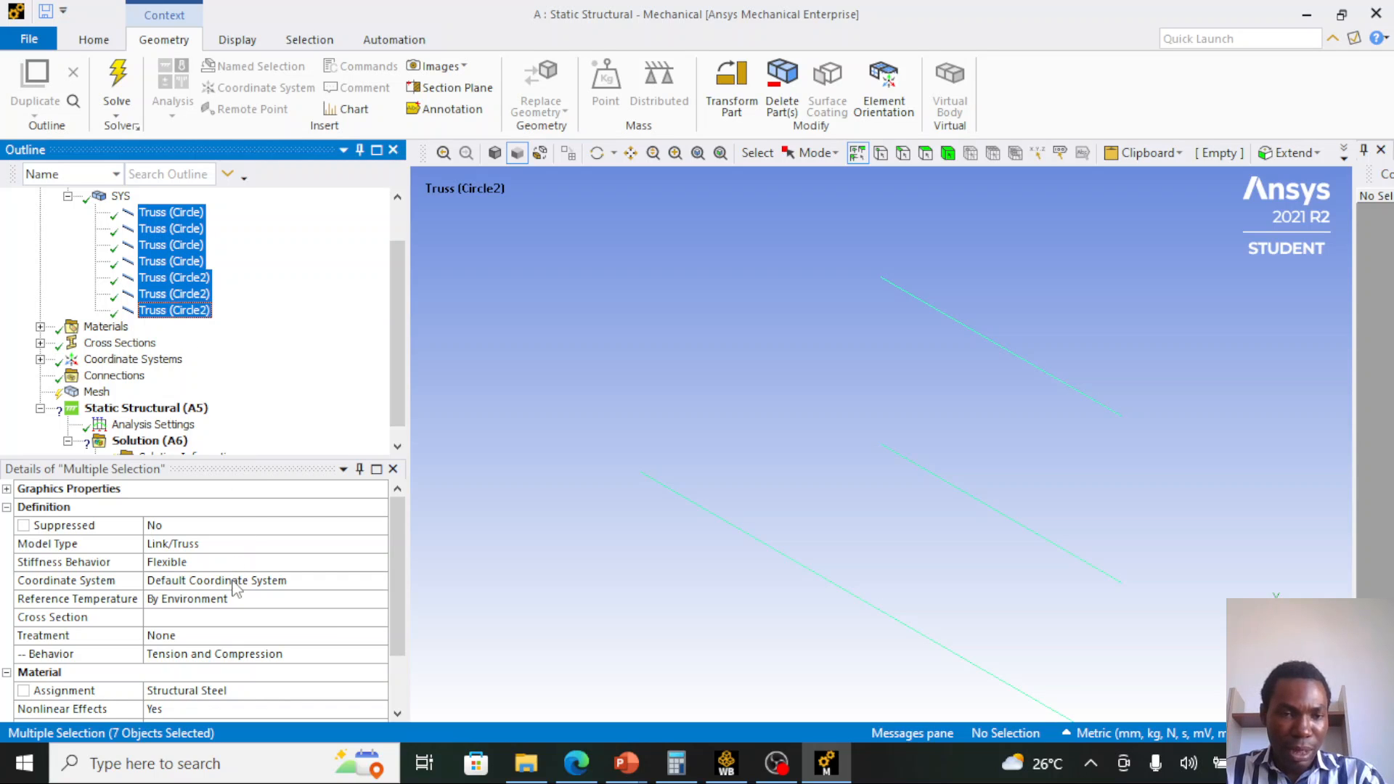
left_click(254, 689)
left_click(378, 690)
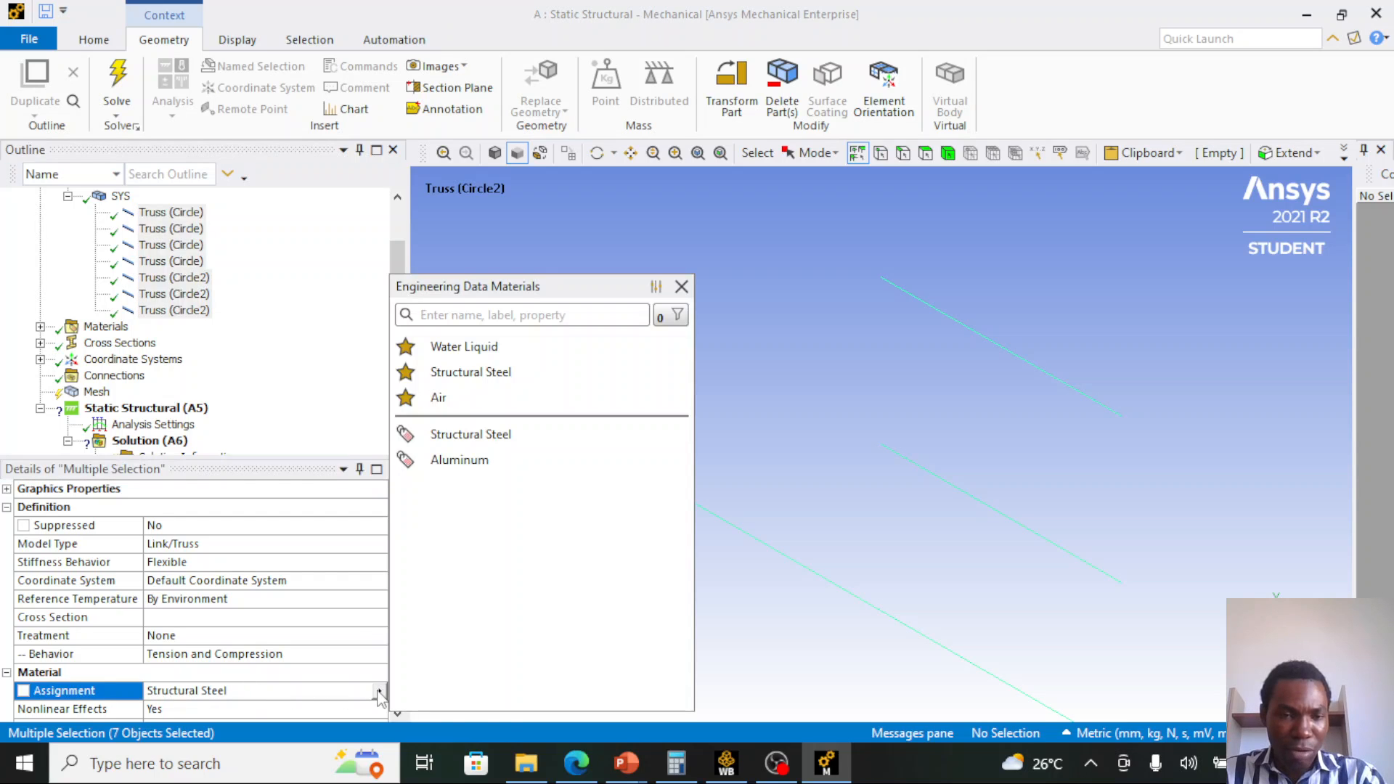
left_click(459, 464)
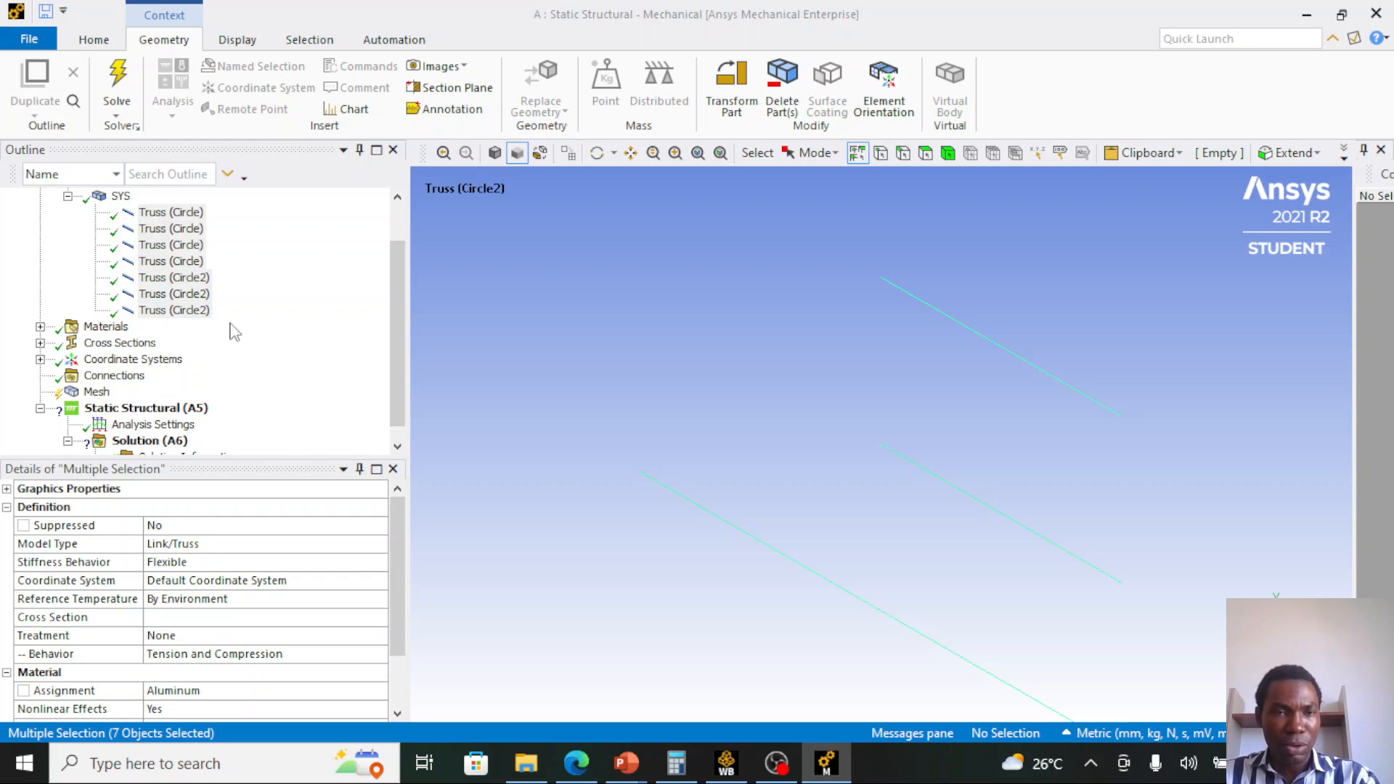
- Check the cross section and material assignment of the individual Circle and Circle2 truss bodies
left_click(193, 310)
left_click(178, 213)
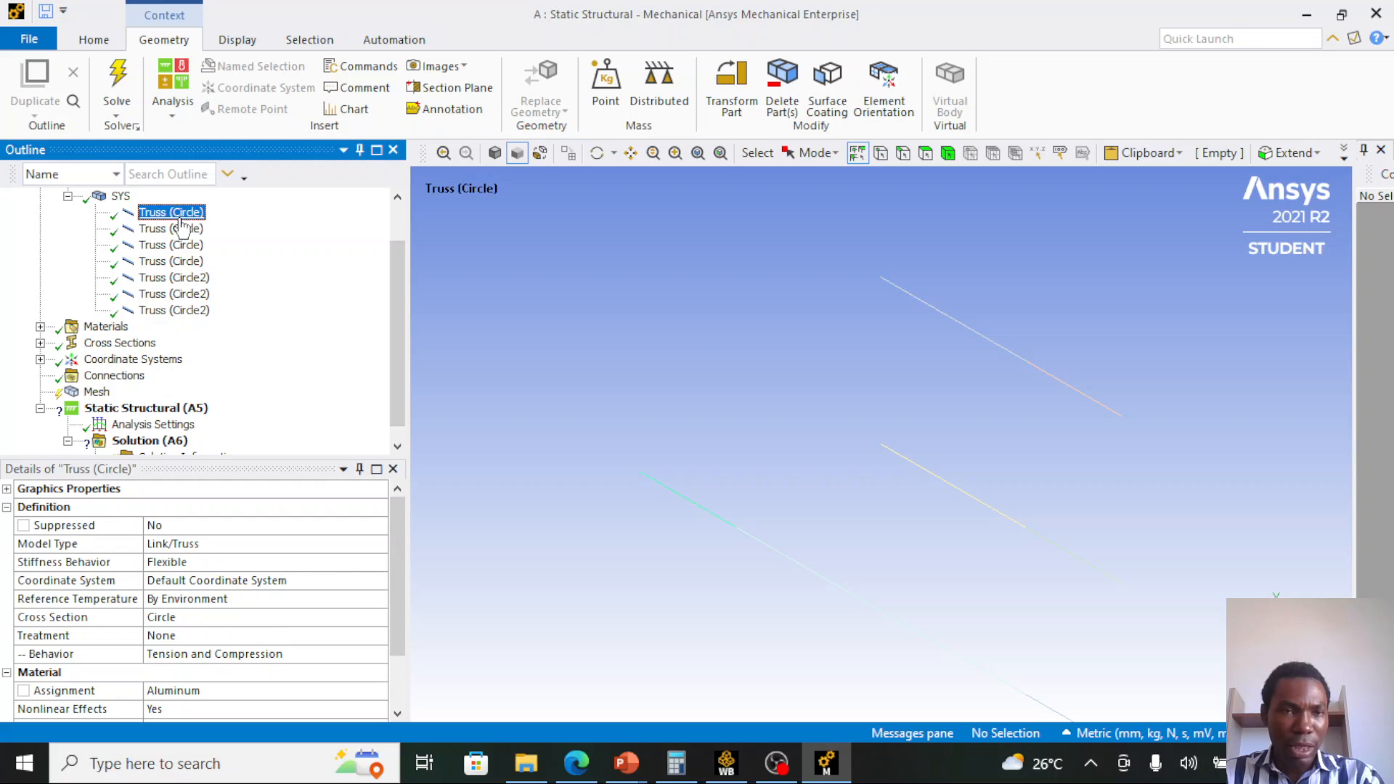
left_click(175, 229)
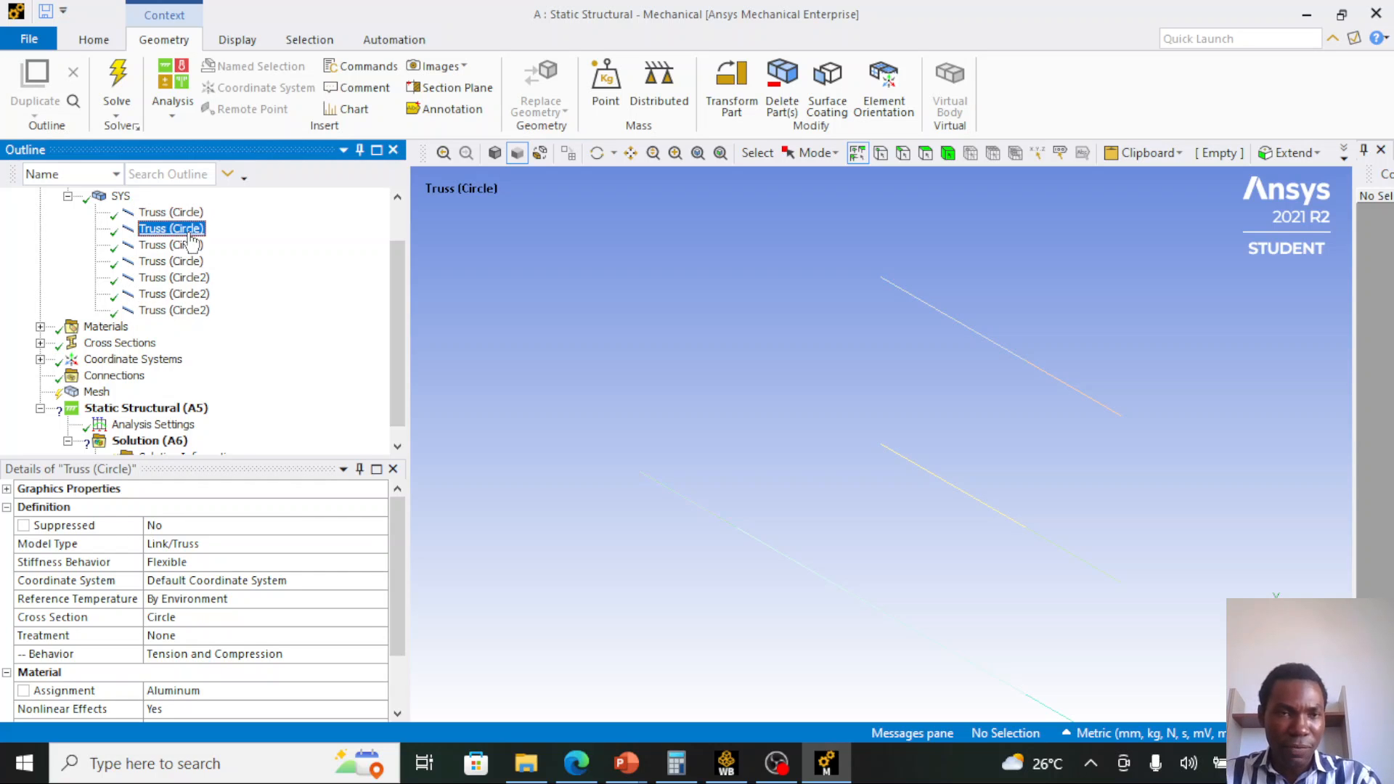
left_click(190, 245)
left_click(187, 261)
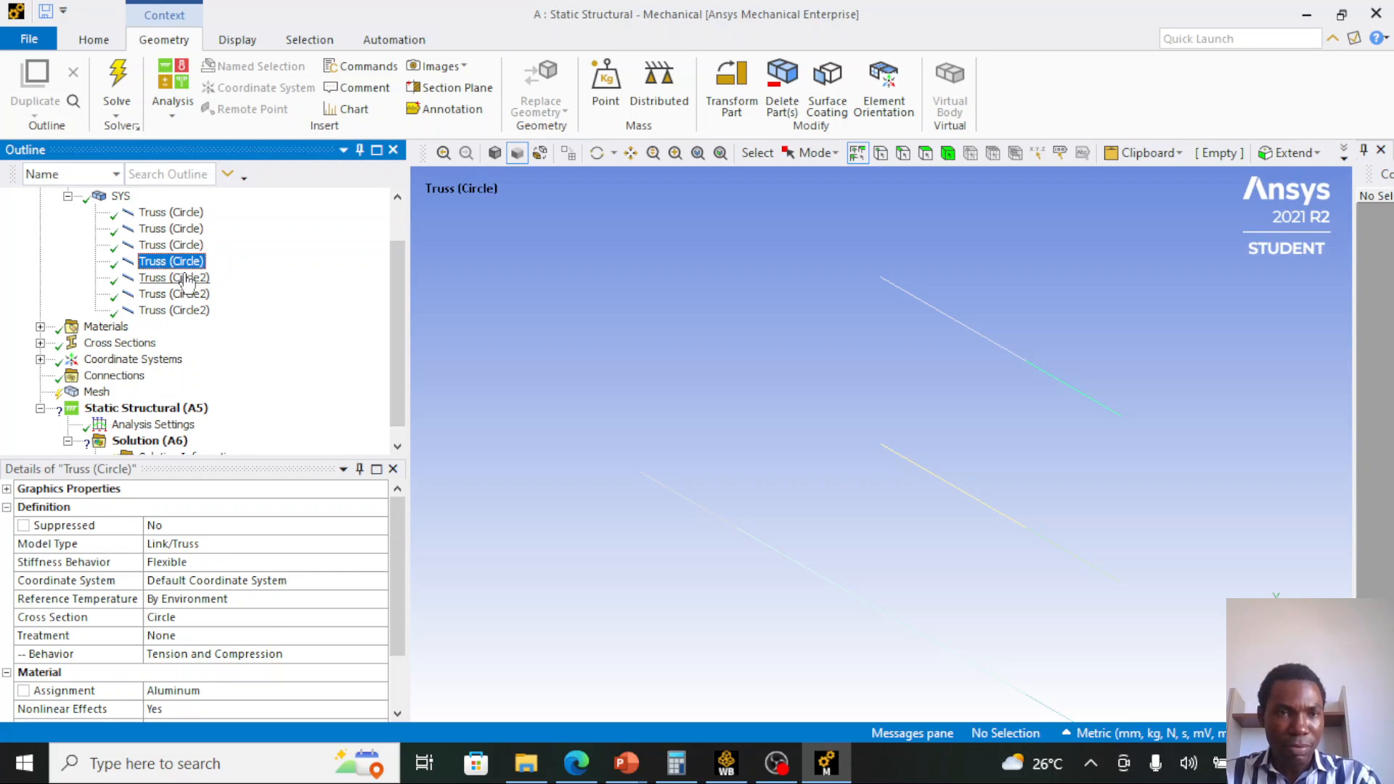
left_click(185, 278)
left_click(183, 294)
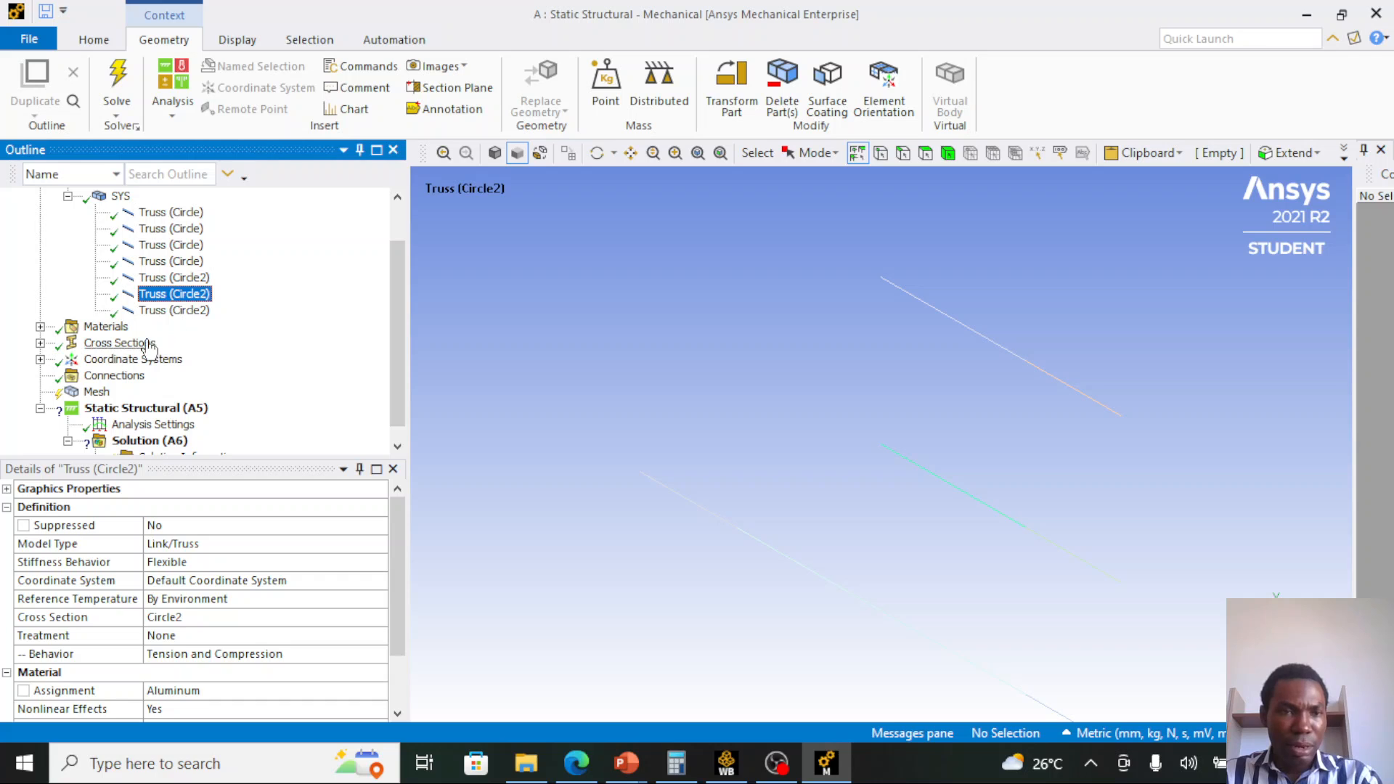
- Set the mesh element size to 300 mm and the element order to Linear
left_click(105, 377)
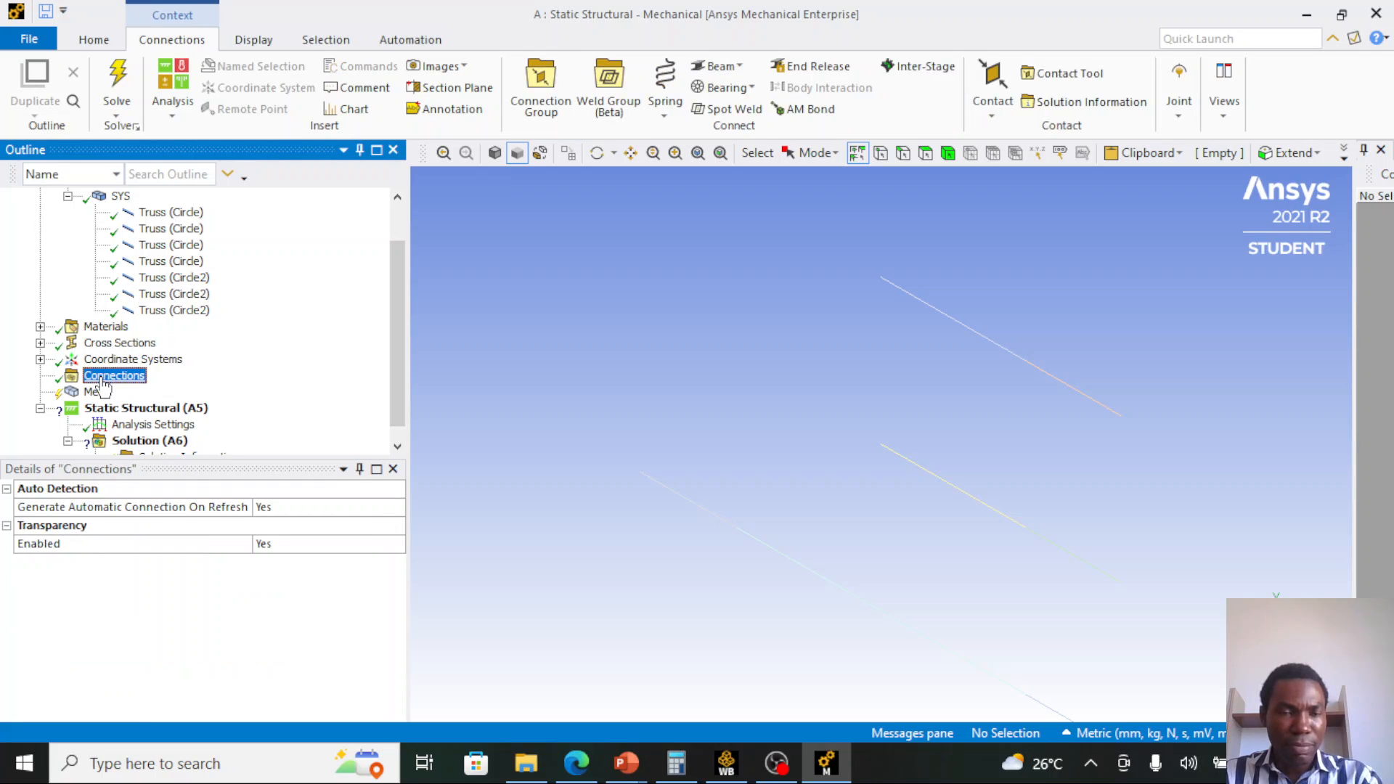
left_click(98, 393)
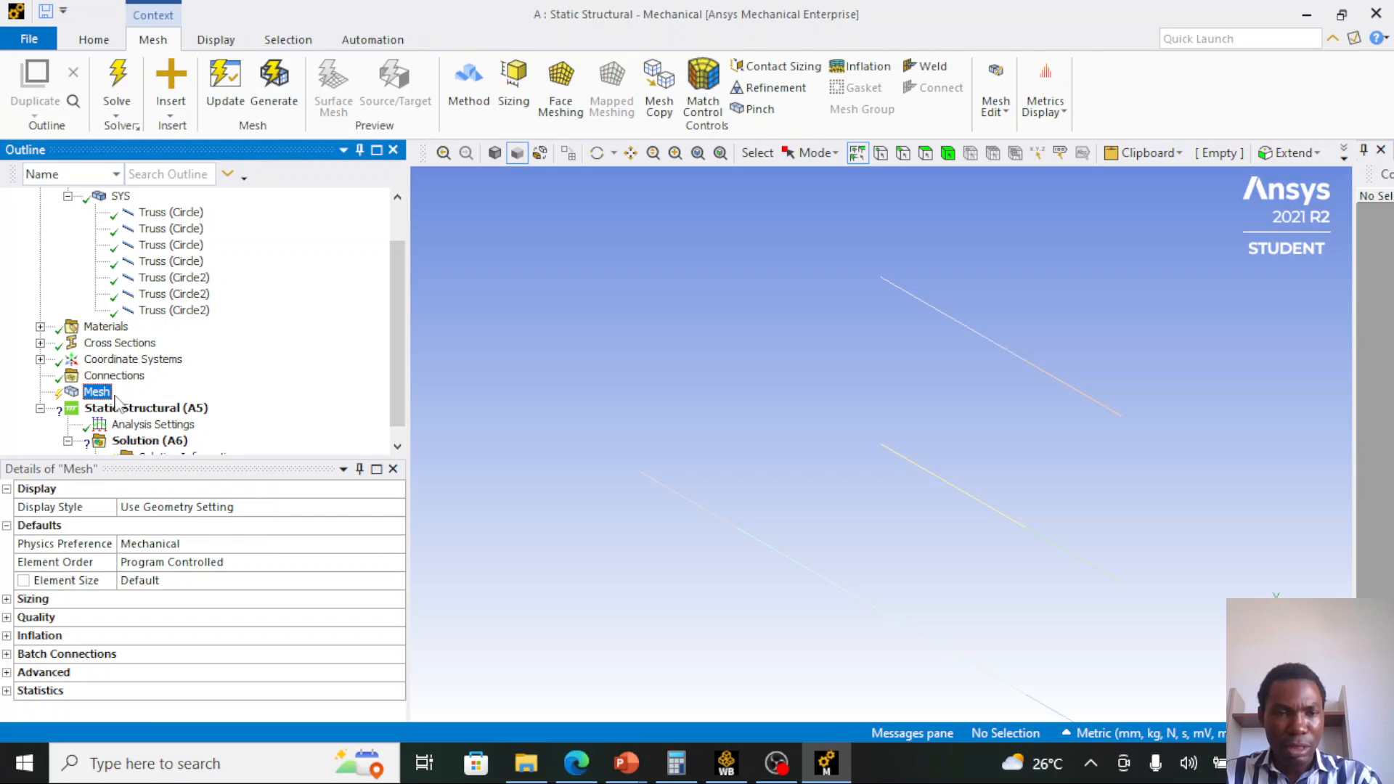
left_click(197, 581)
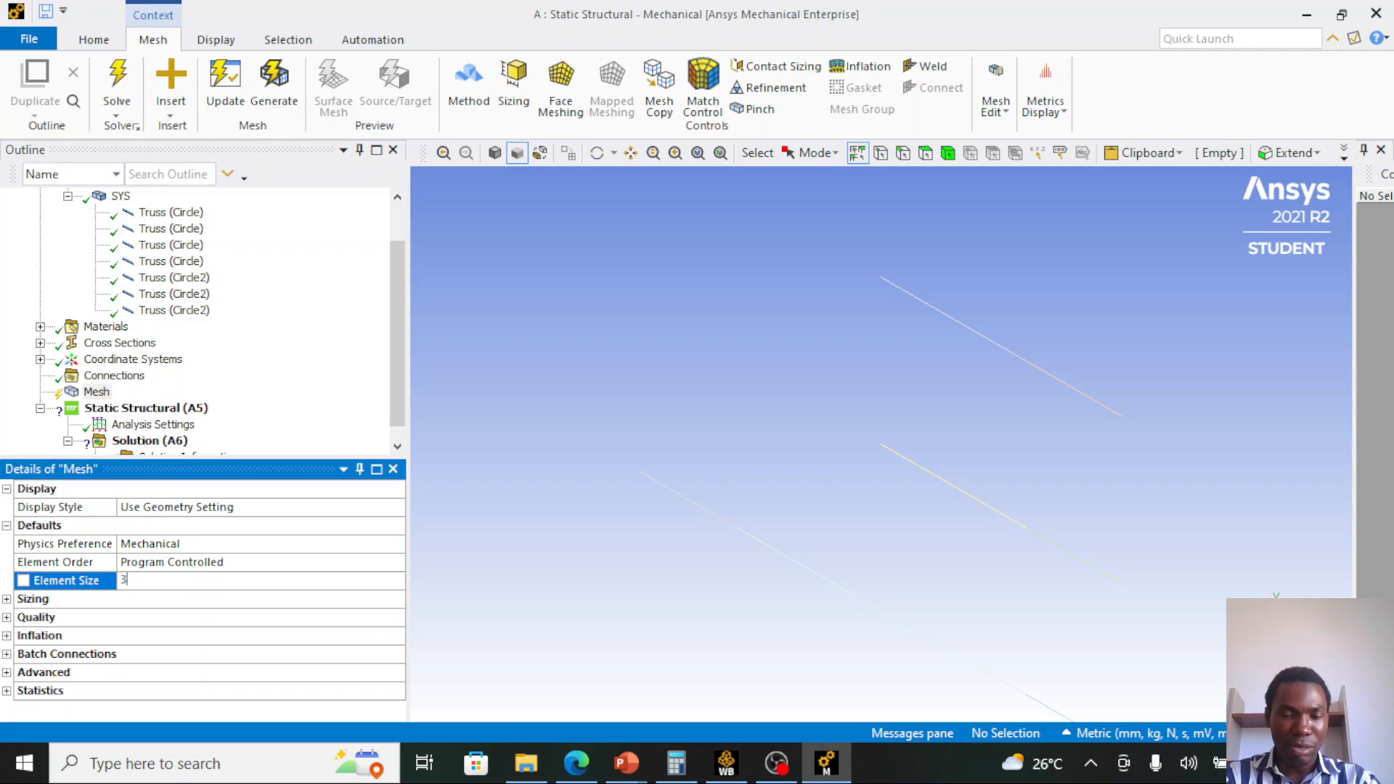
key("Return")
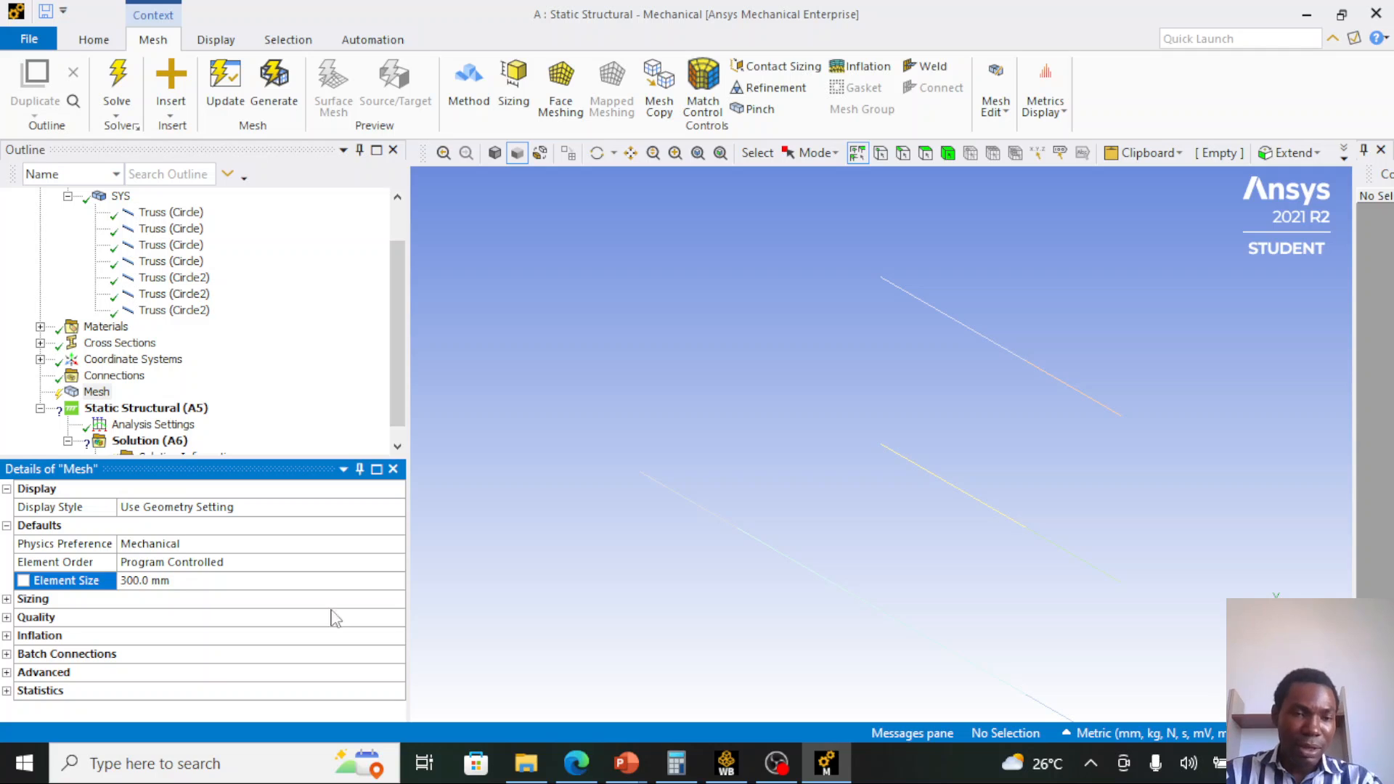
left_click(295, 548)
left_click(299, 563)
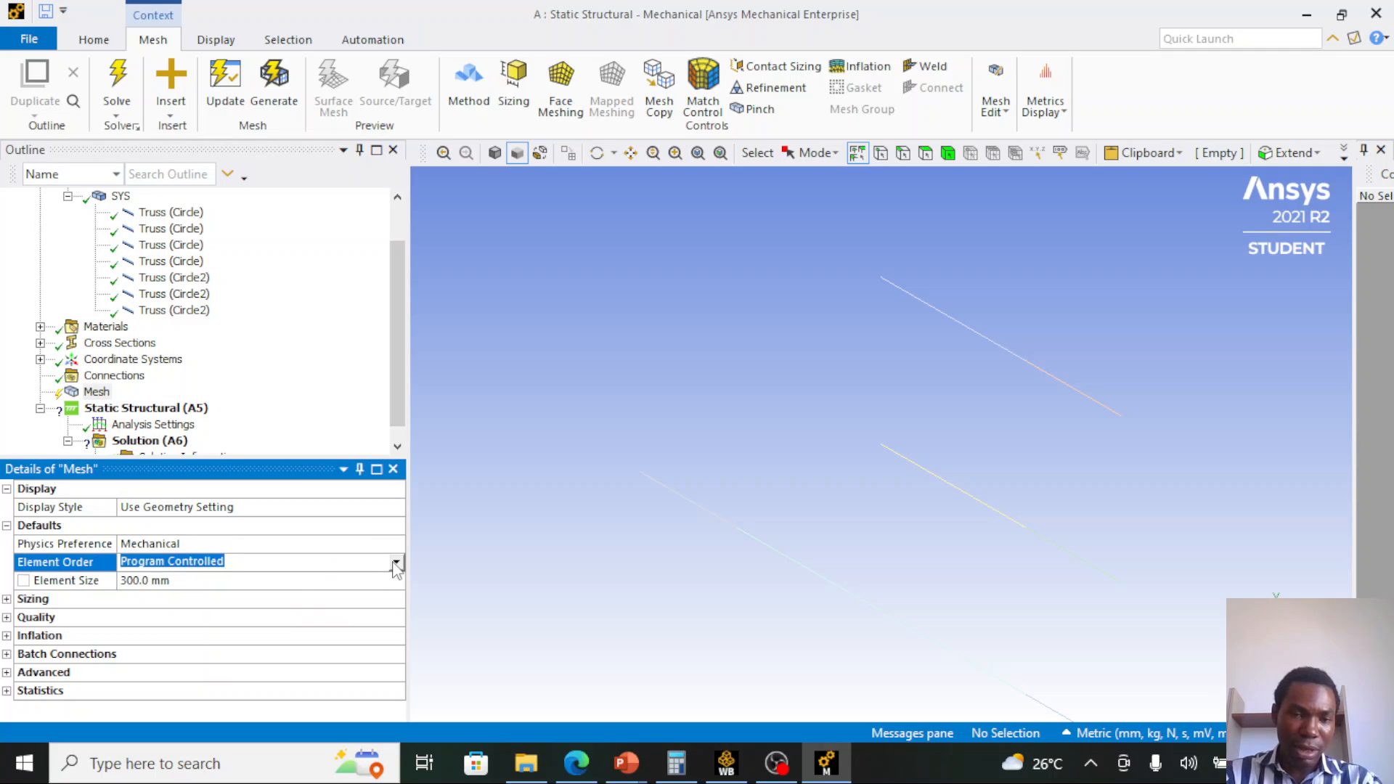
left_click(396, 563)
left_click(311, 590)
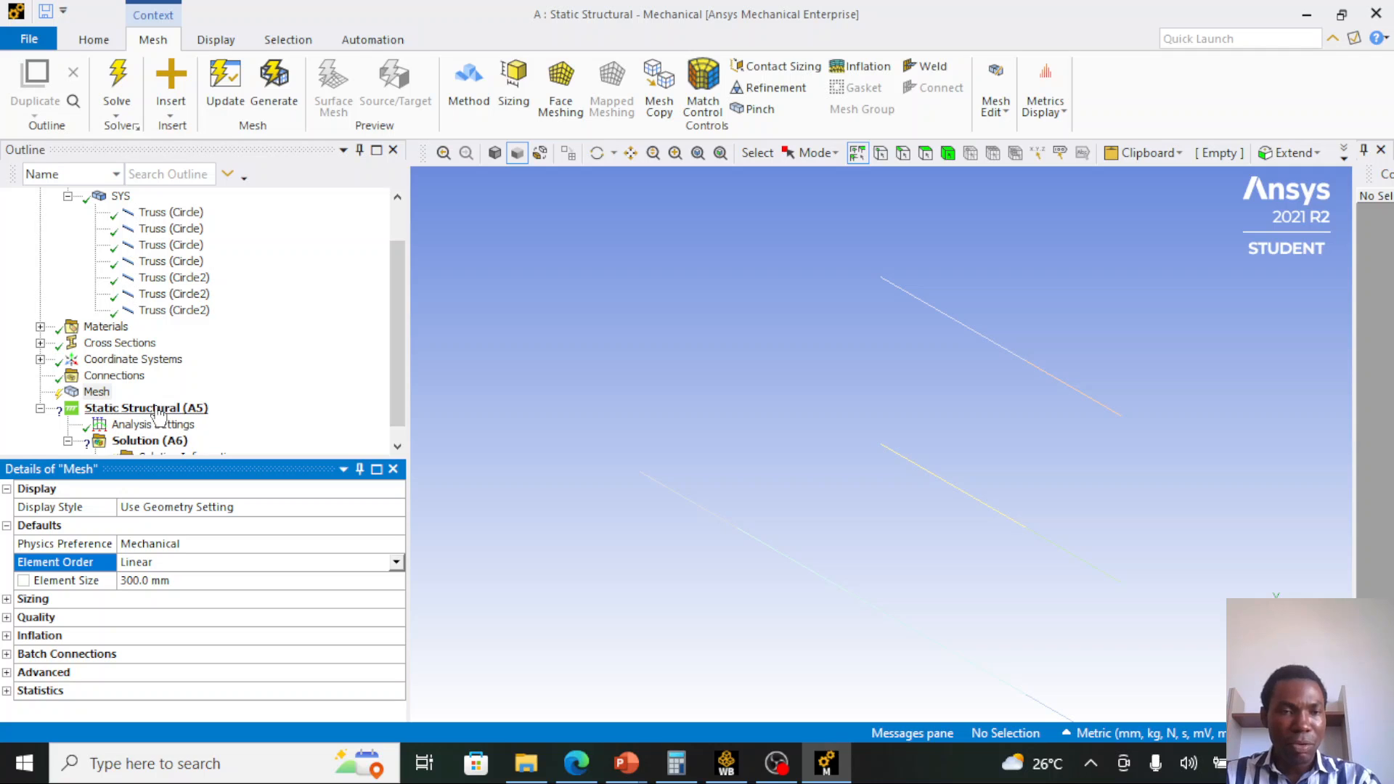
- Show the Static Structural environment with a larger graphics area, then switch to PowerPoint's TrainingP1.pptx to review the bar's supports and loads
left_click(101, 406)
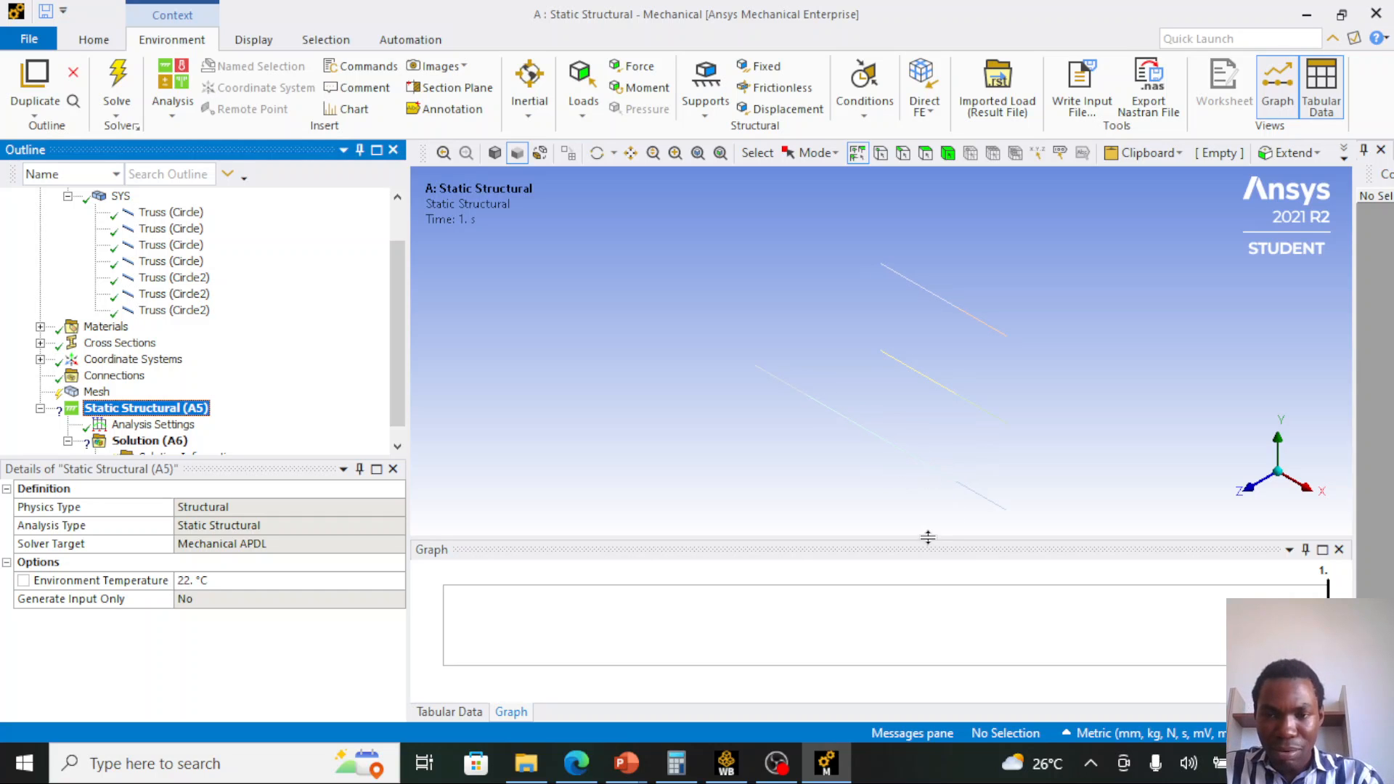
left_click_drag(915, 538, 913, 571)
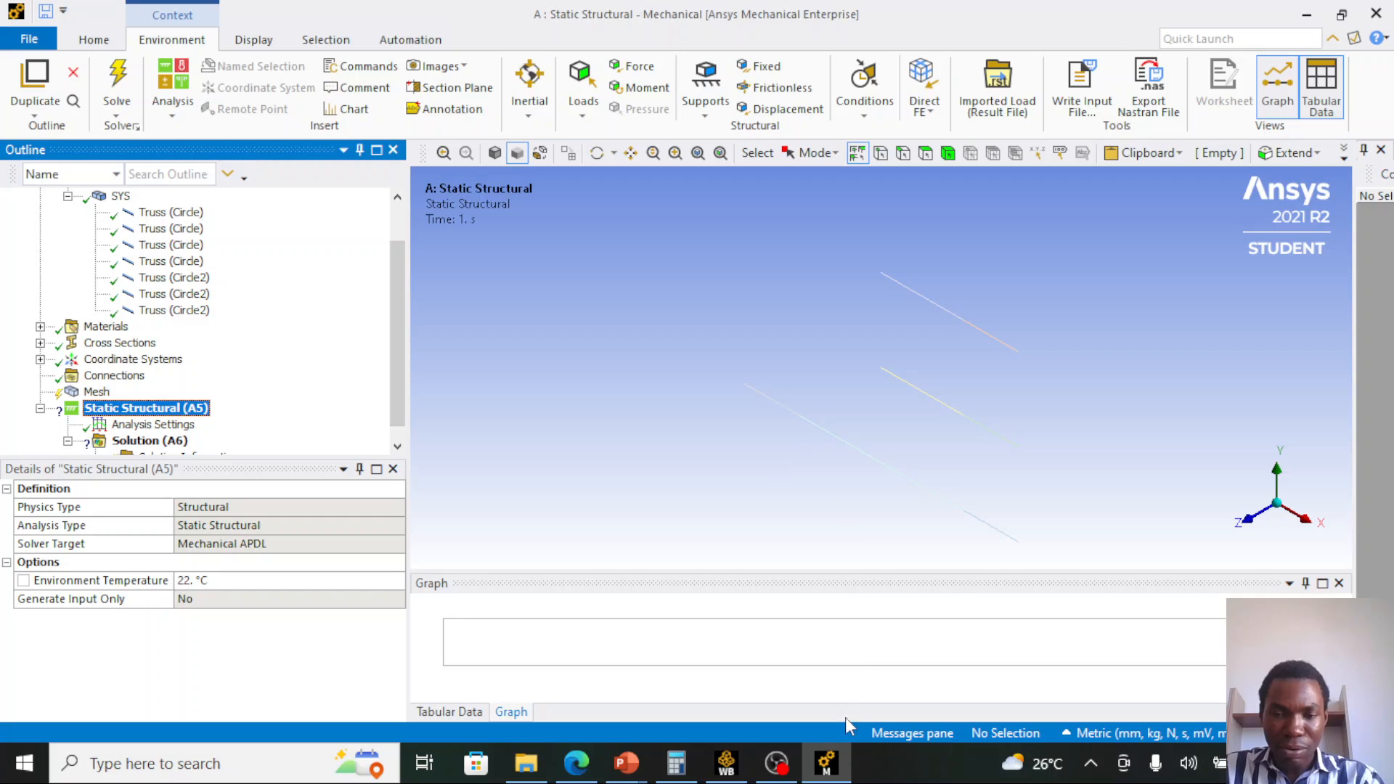
left_click(625, 762)
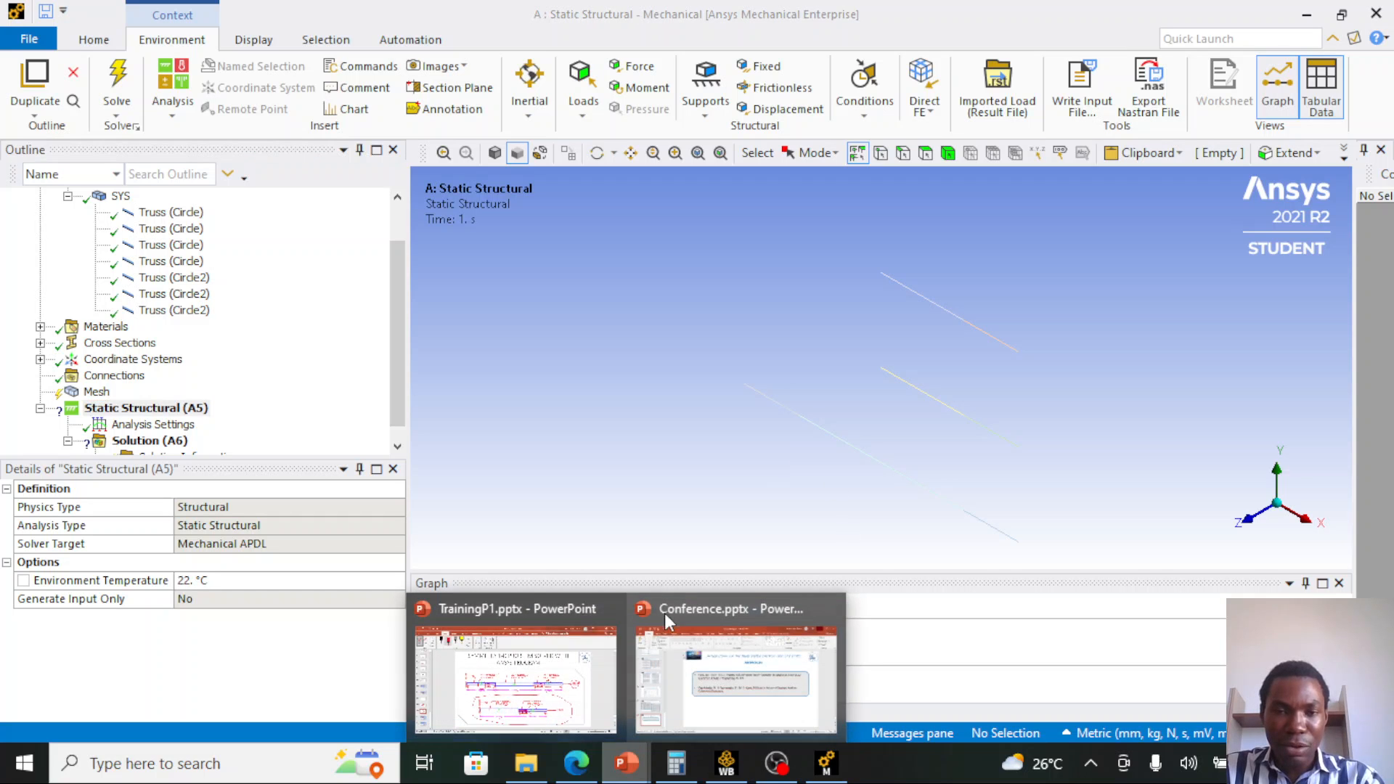
left_click(537, 661)
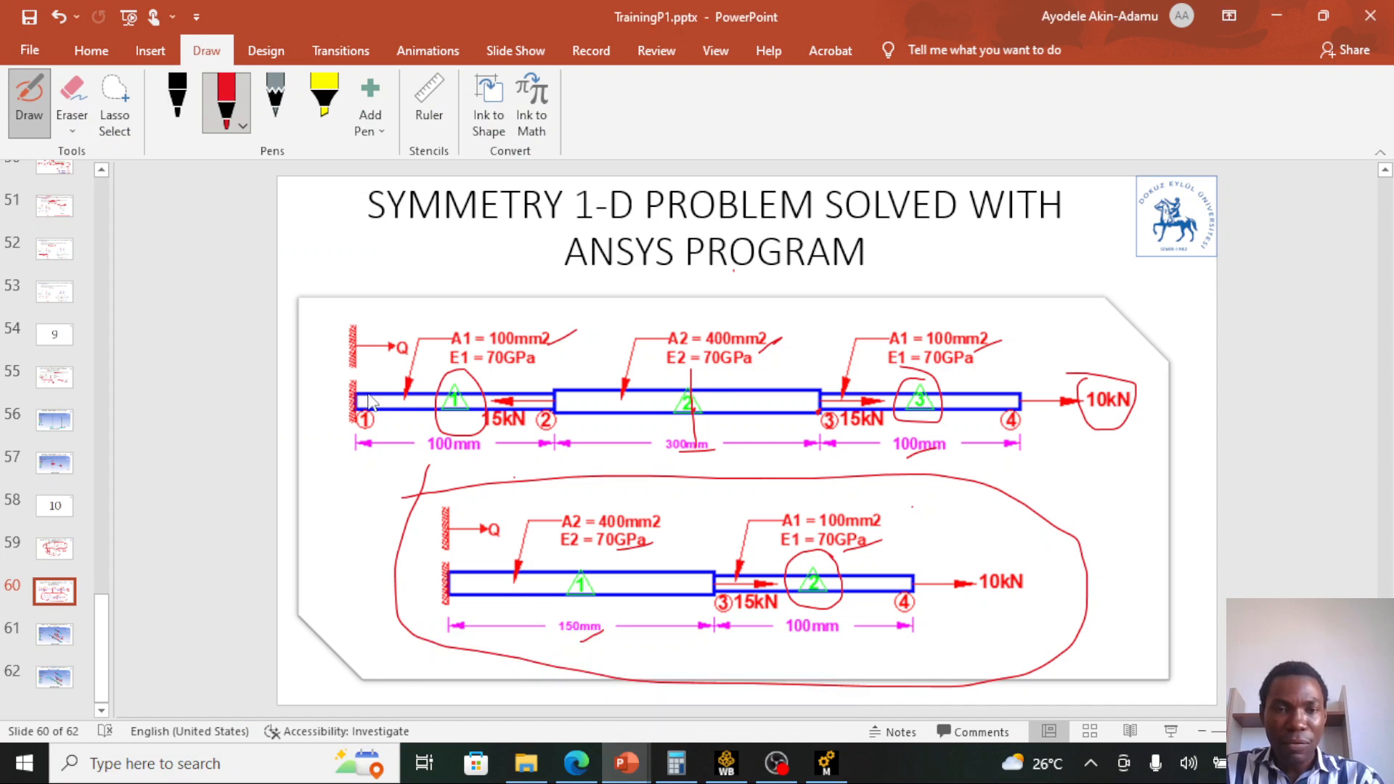
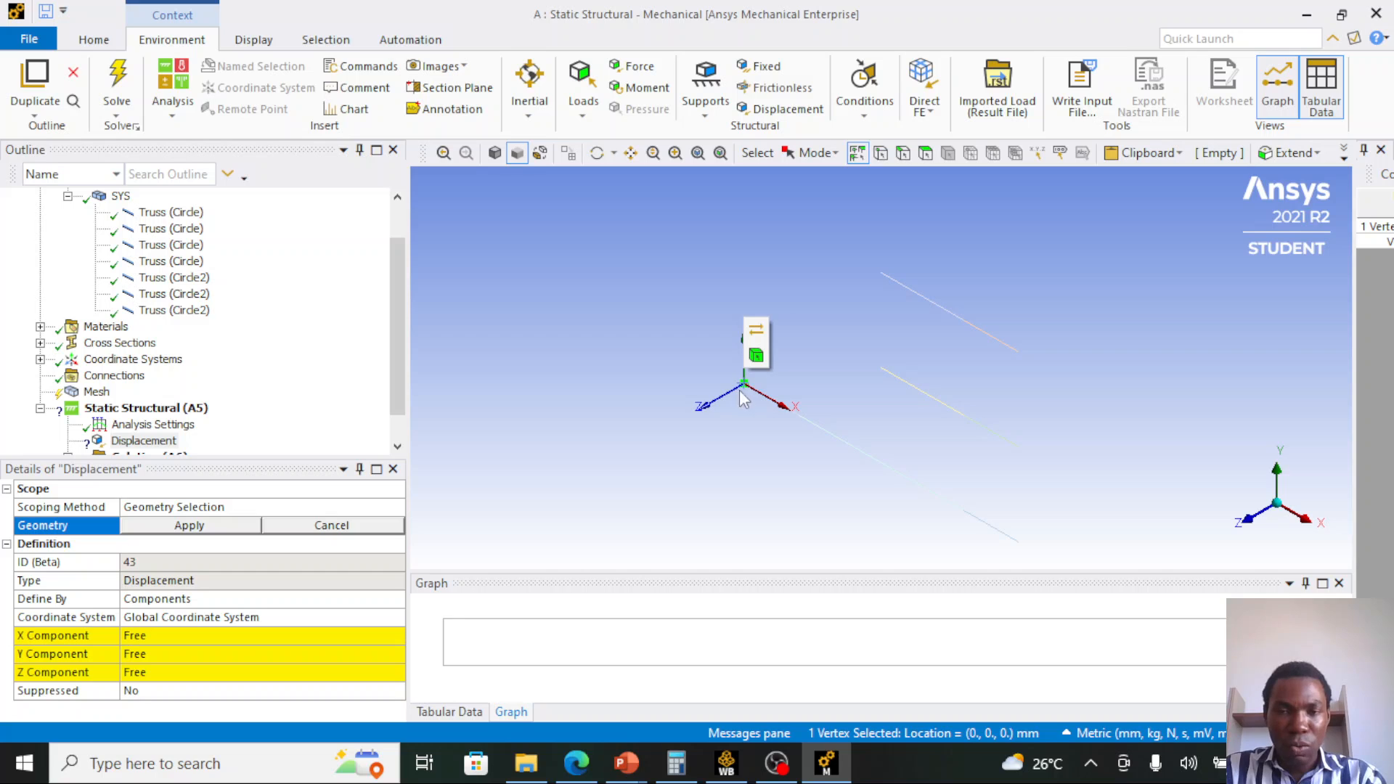
- Scope the Displacement support to the full bar's end vertex at the origin
left_click_drag(744, 392, 798, 428)
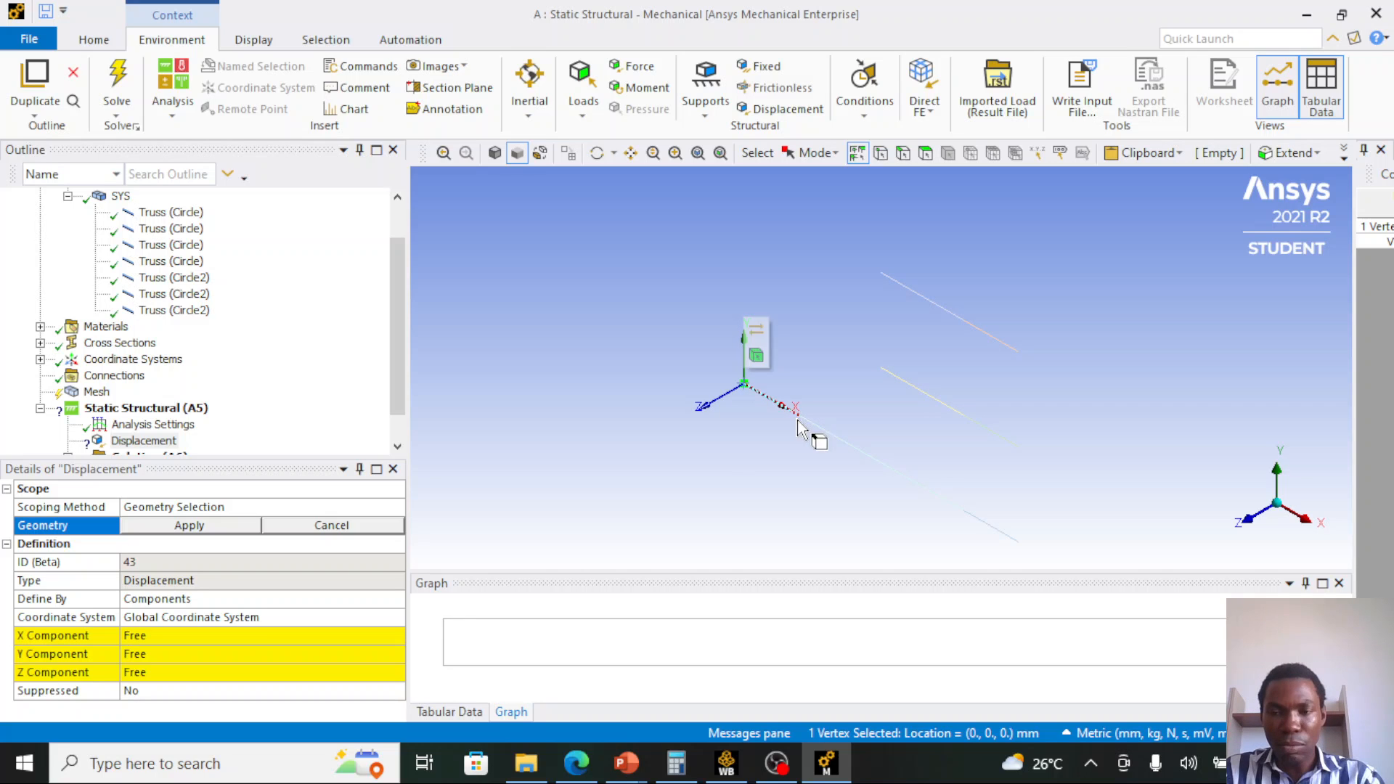
left_click(232, 529)
scroll(163, 439, "down", 1)
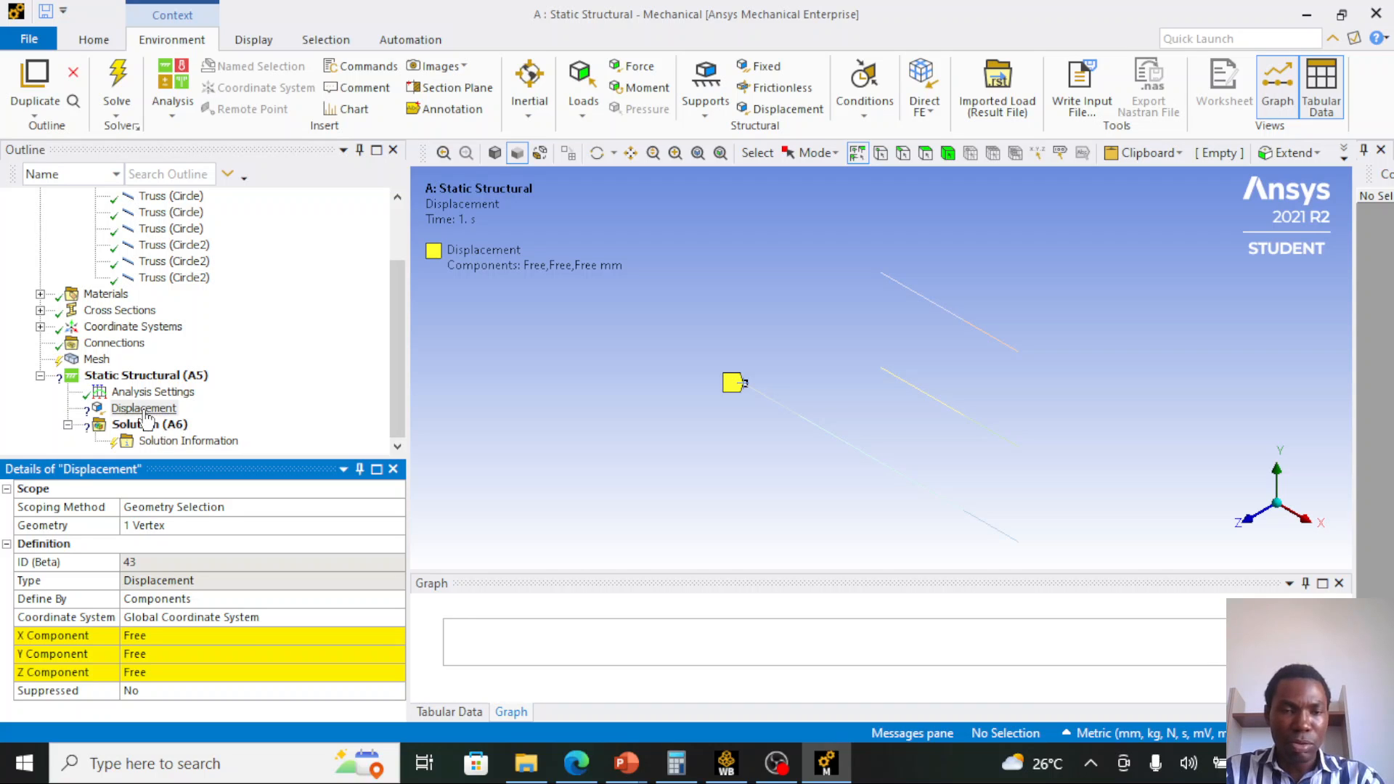
left_click(161, 537)
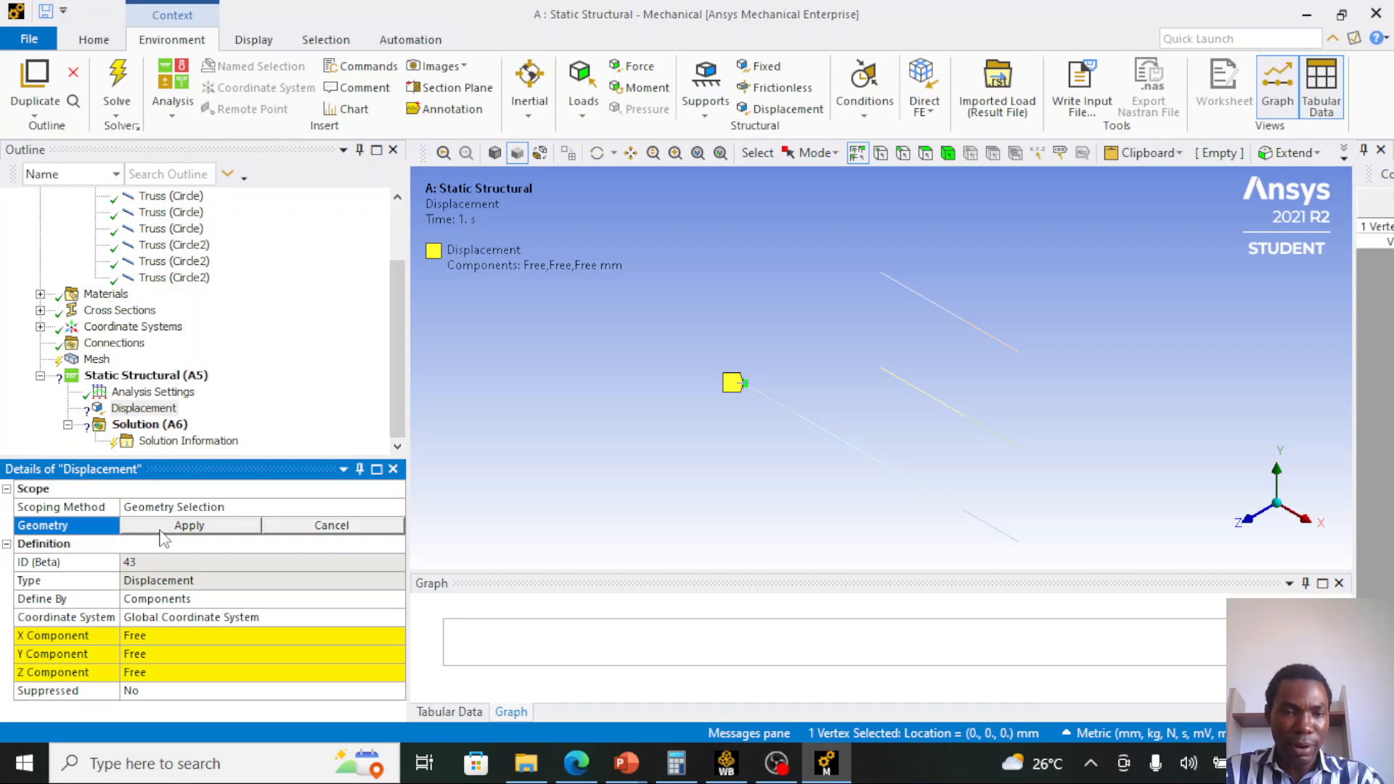
left_click(161, 538)
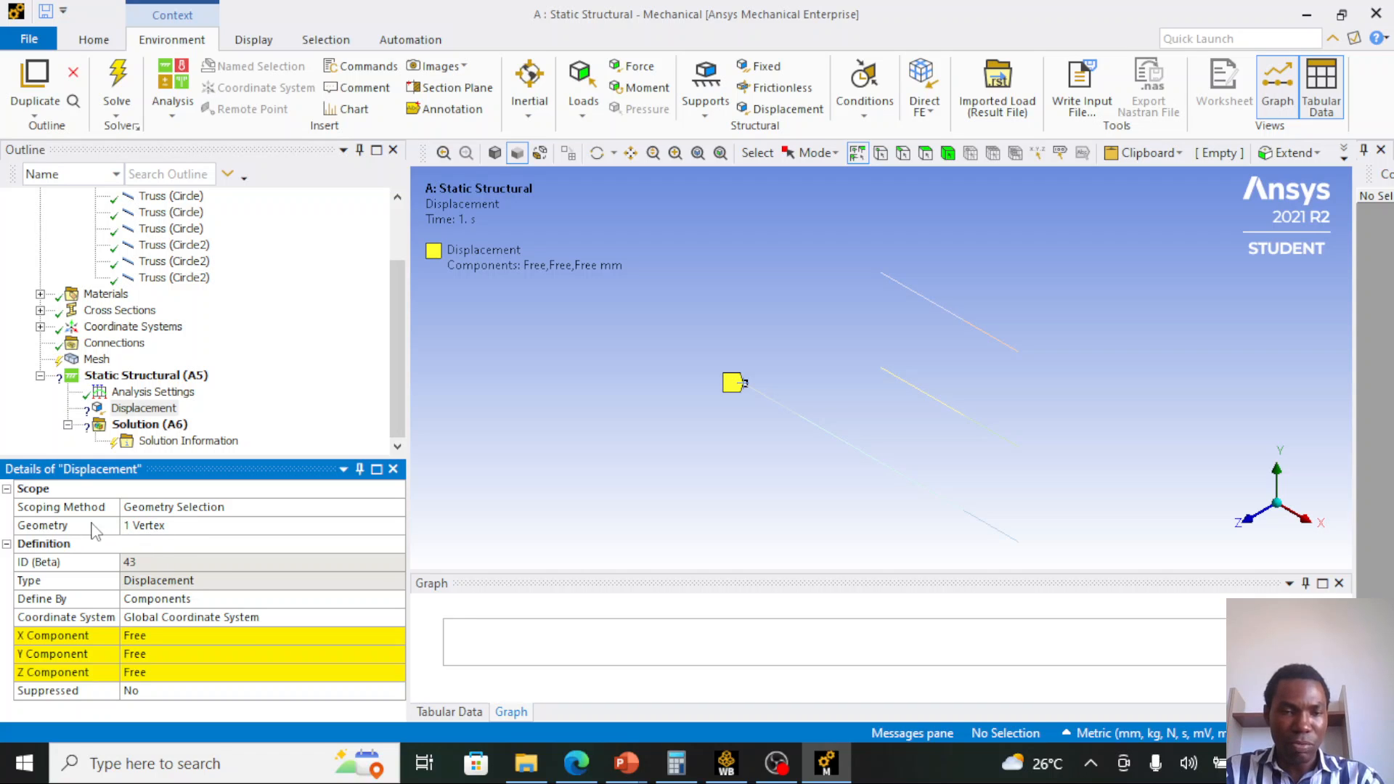
- Set the X, Y and Z components of the origin vertex's displacement to 0 mm
left_click(149, 635)
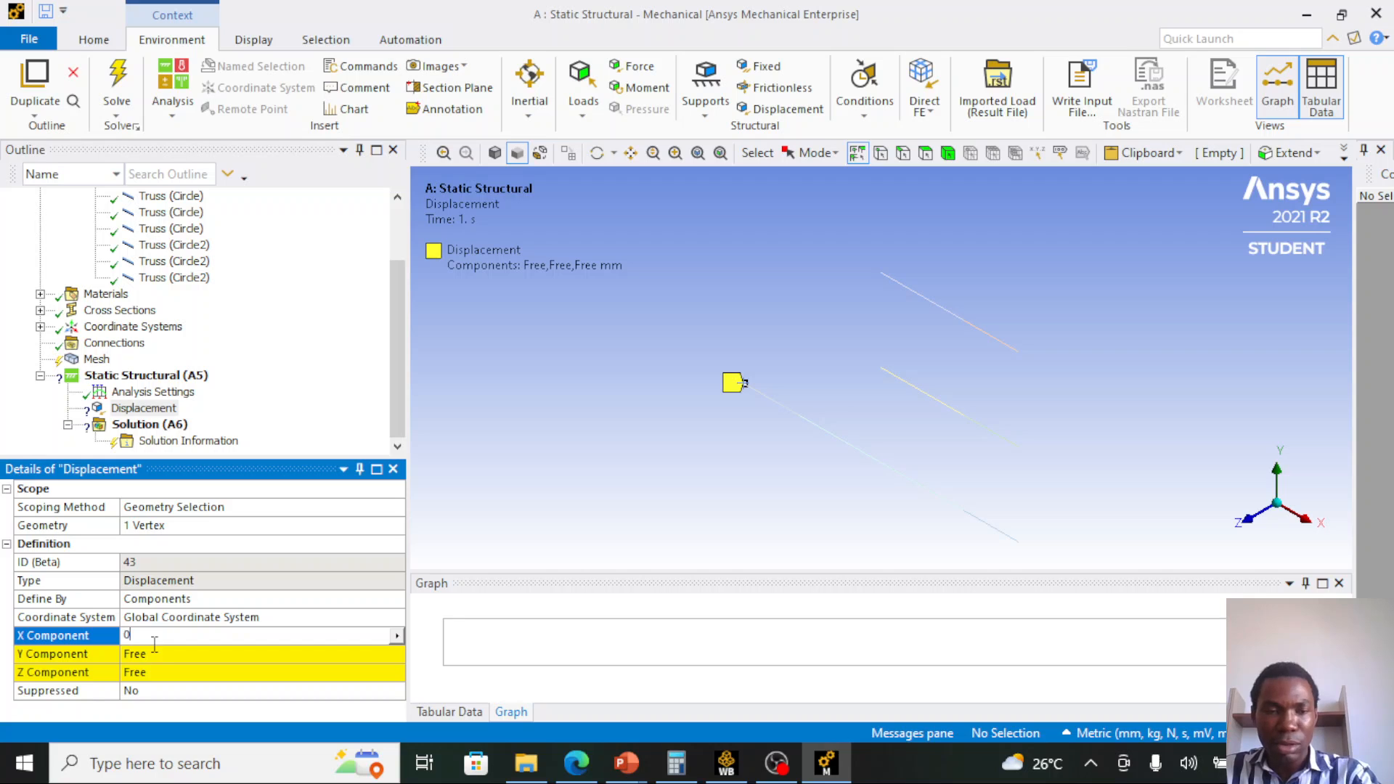
left_click(155, 653)
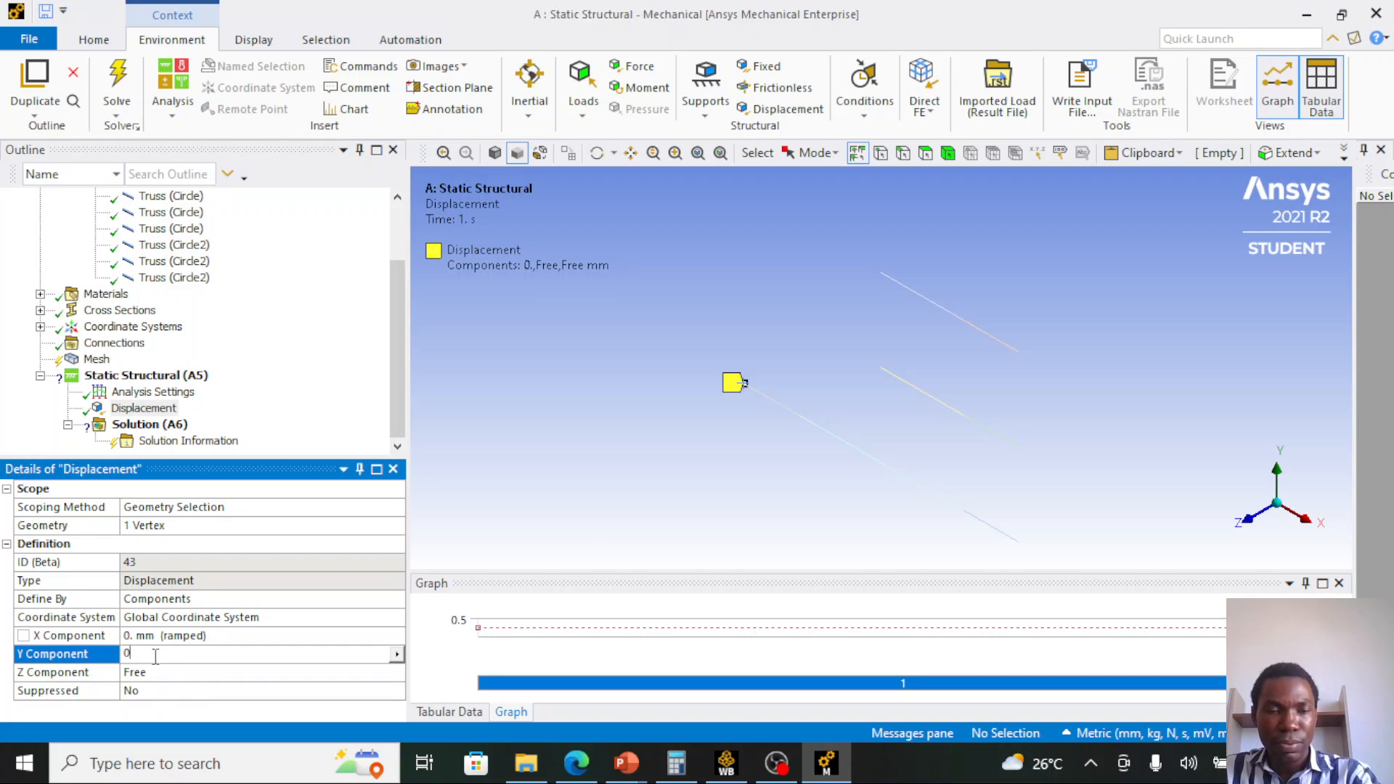
left_click(157, 673)
type("0")
left_click(152, 655)
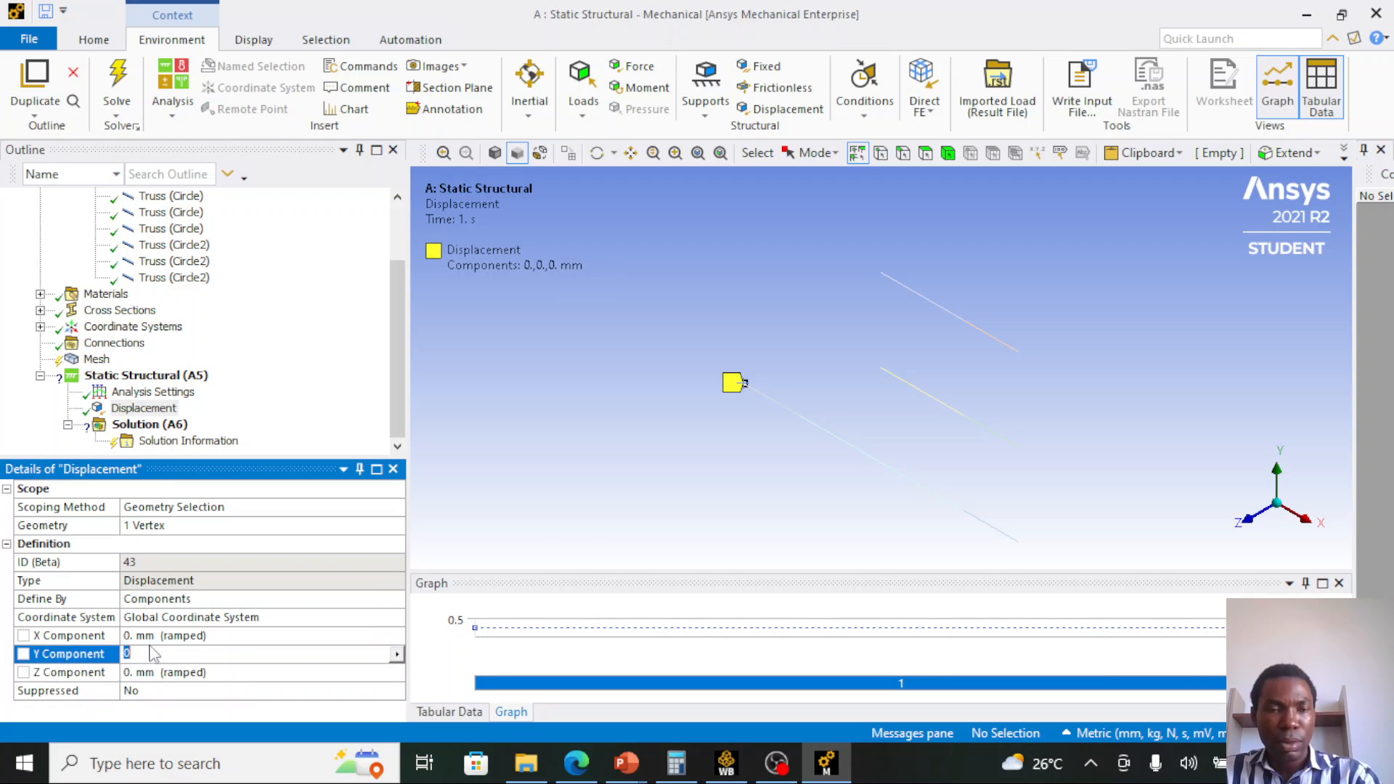
left_click(145, 409)
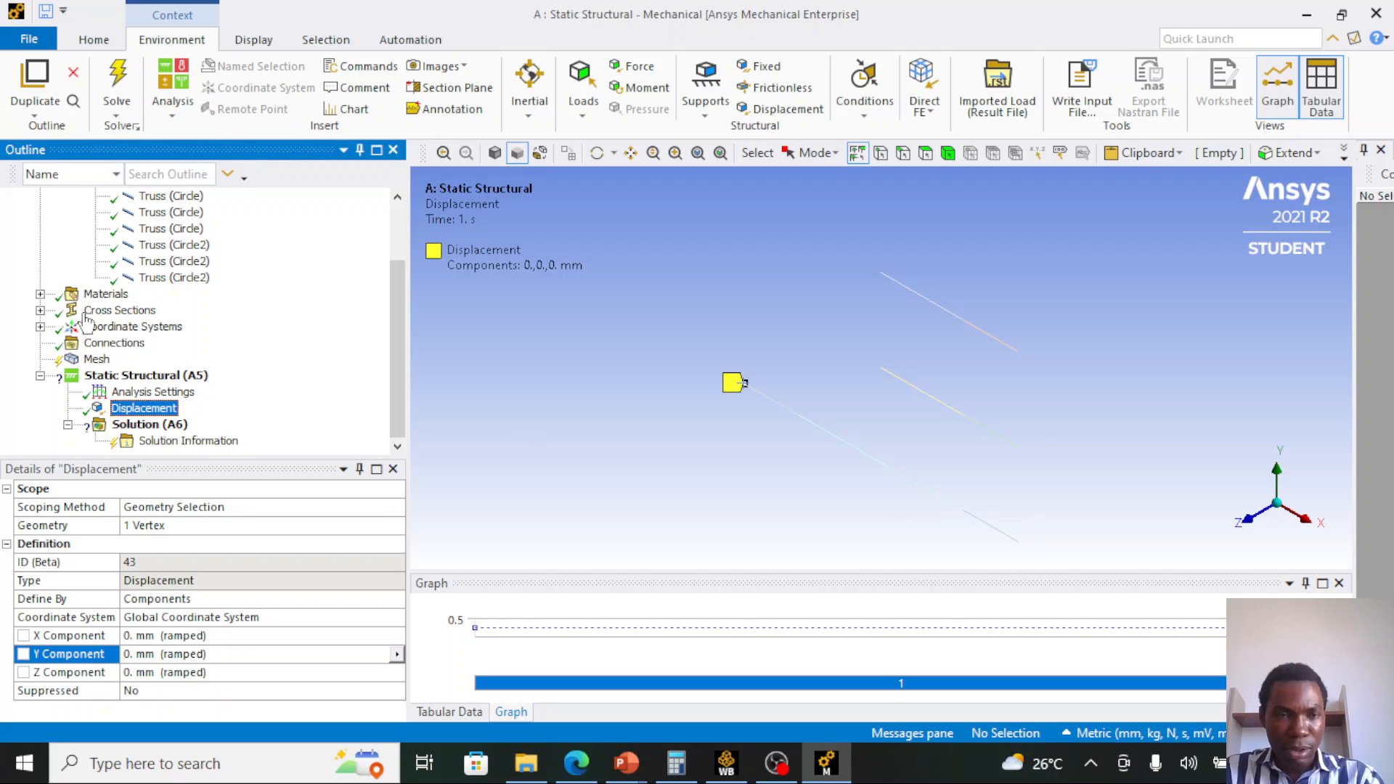
- Add another Displacement support to the static structural analysis and scope it to the full bar's vertex at X = 100 mm
right_click(152, 376)
mouse_move(200, 395)
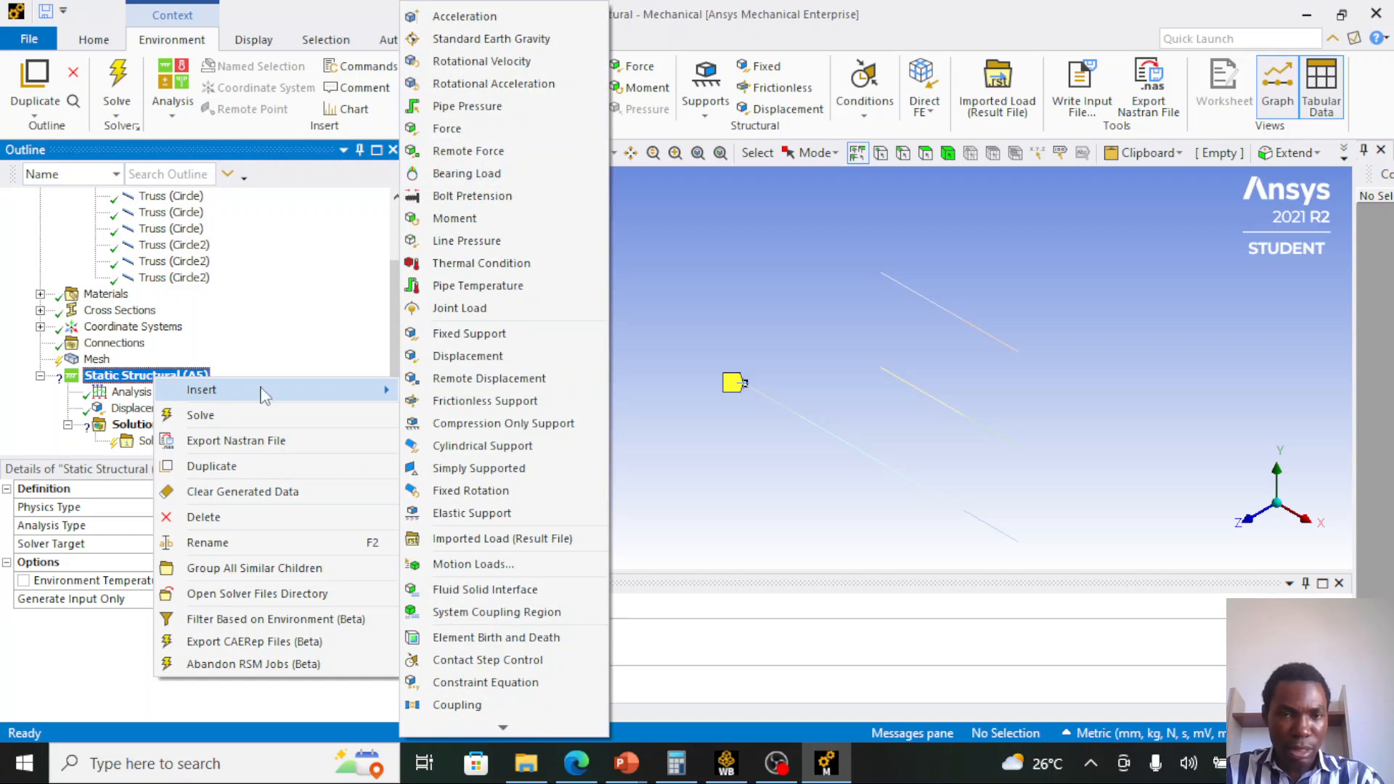
left_click(468, 352)
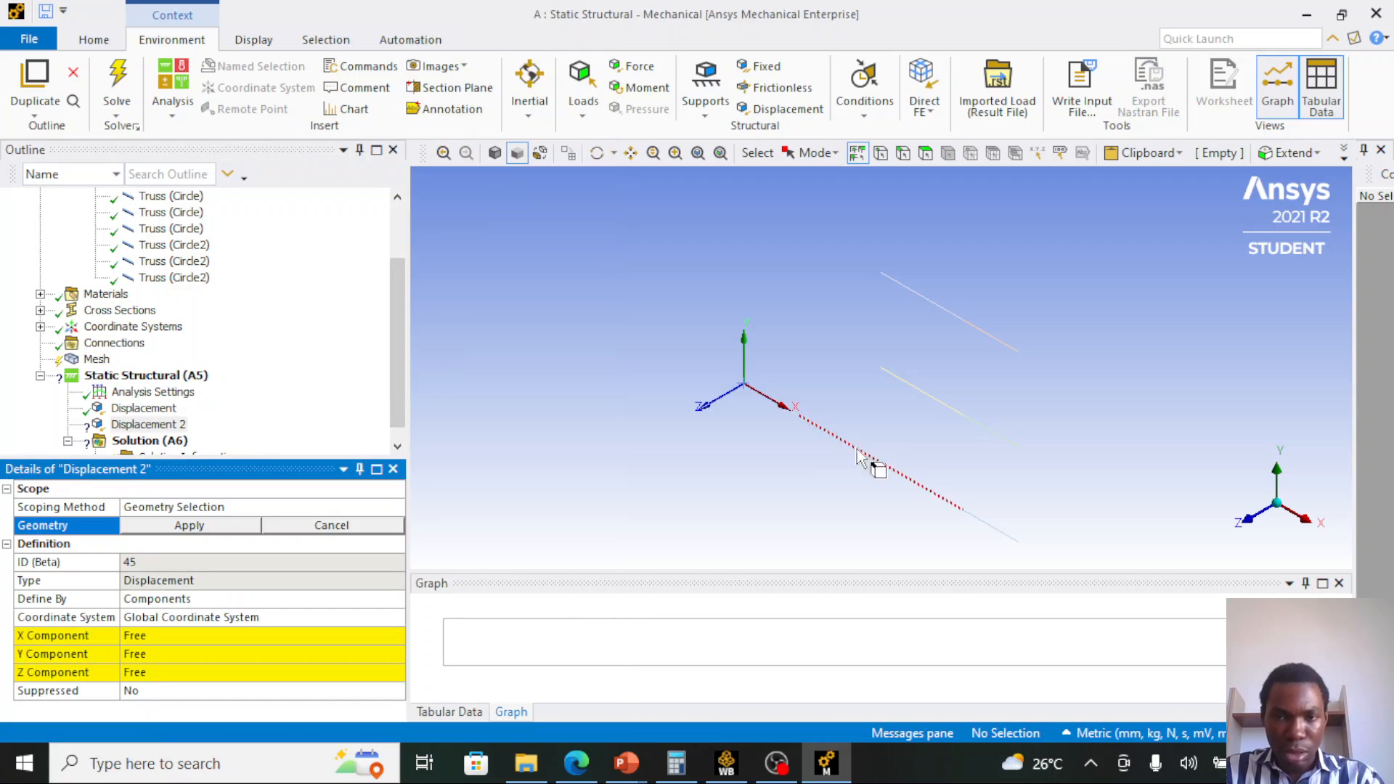
left_click(798, 415)
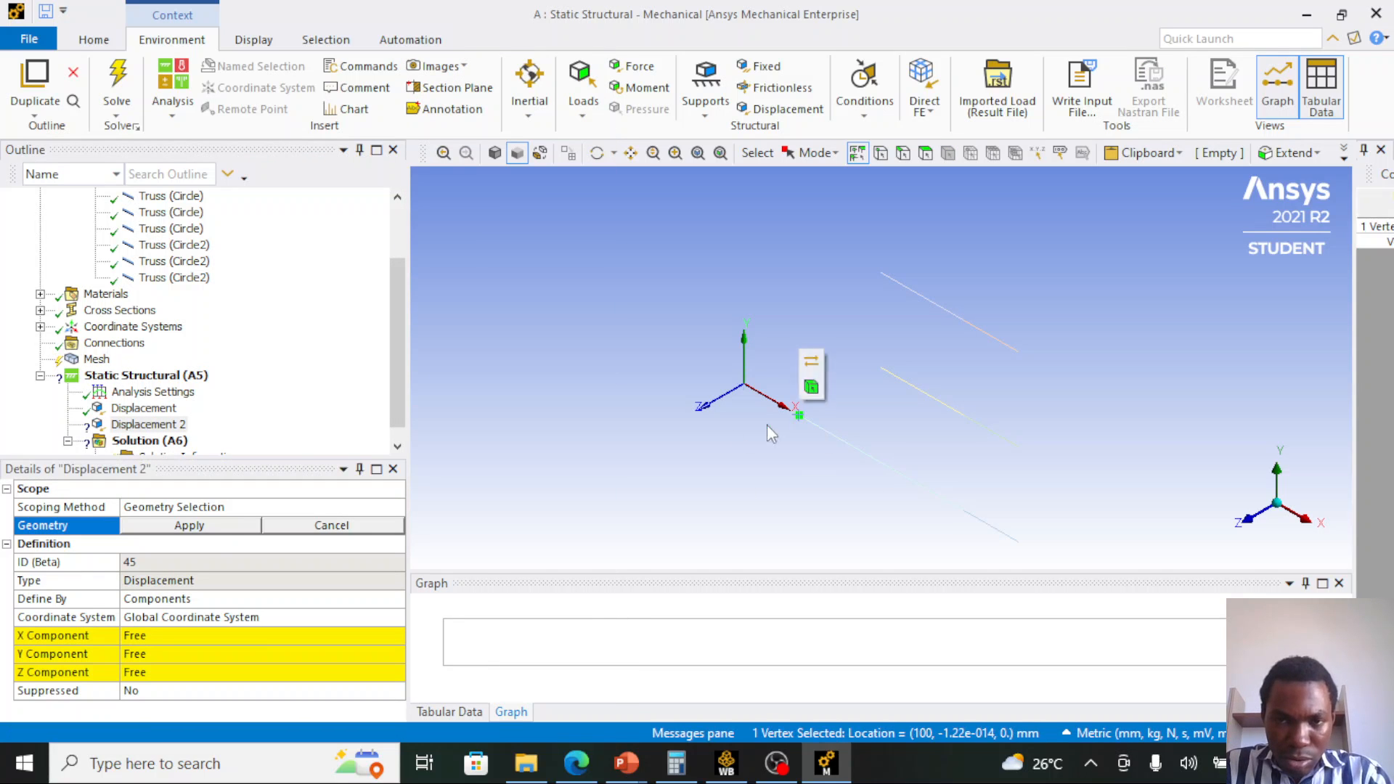
left_click(210, 527)
- Set the Y component of the new displacement to 0 mm, leaving X and Z free
left_click(195, 636)
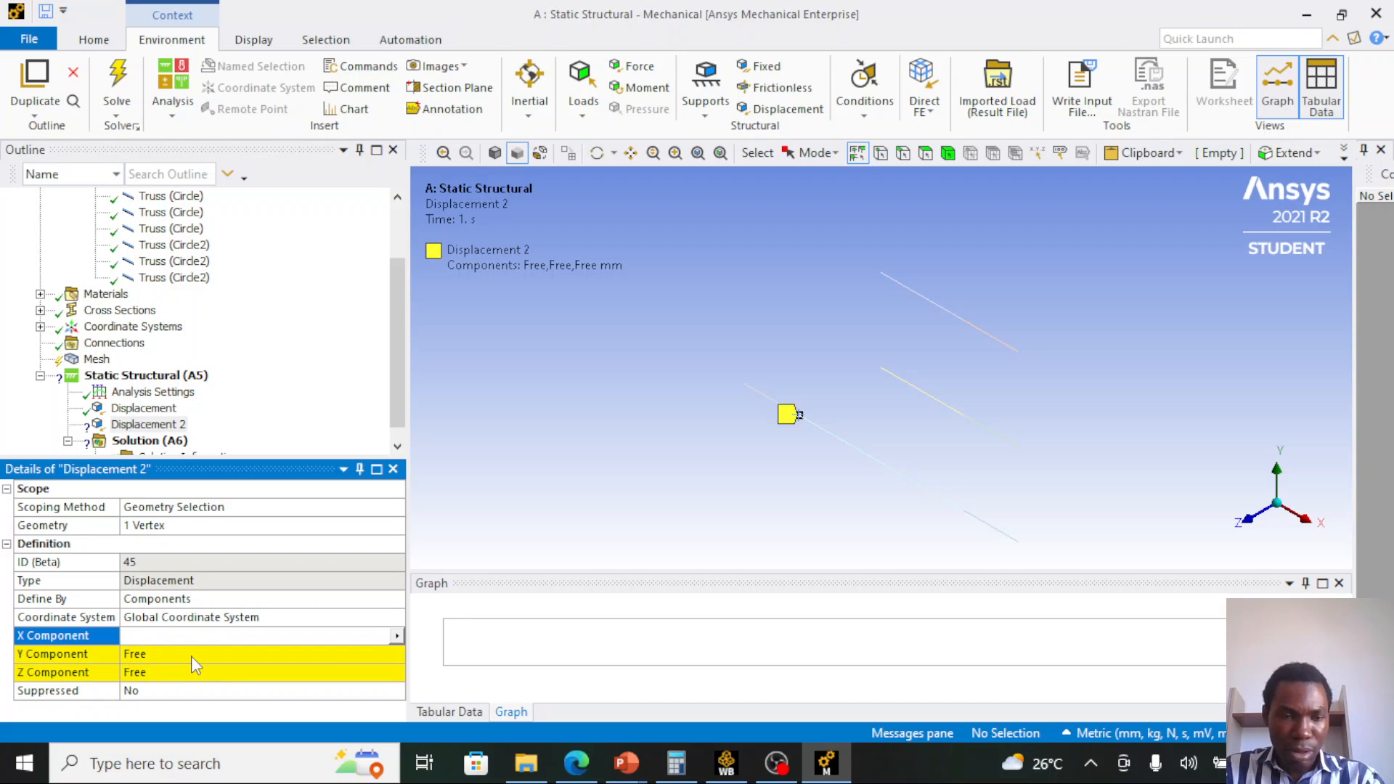
left_click(193, 671)
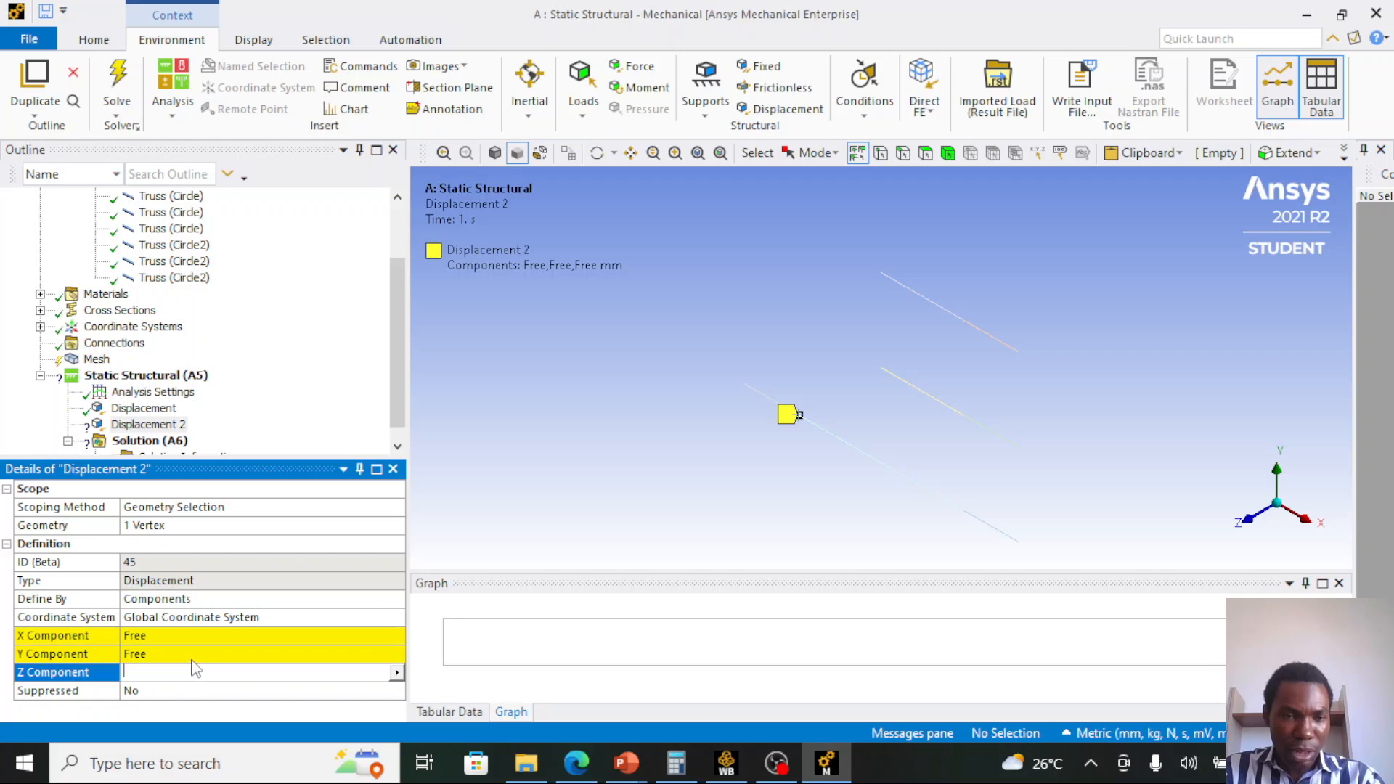
left_click(192, 655)
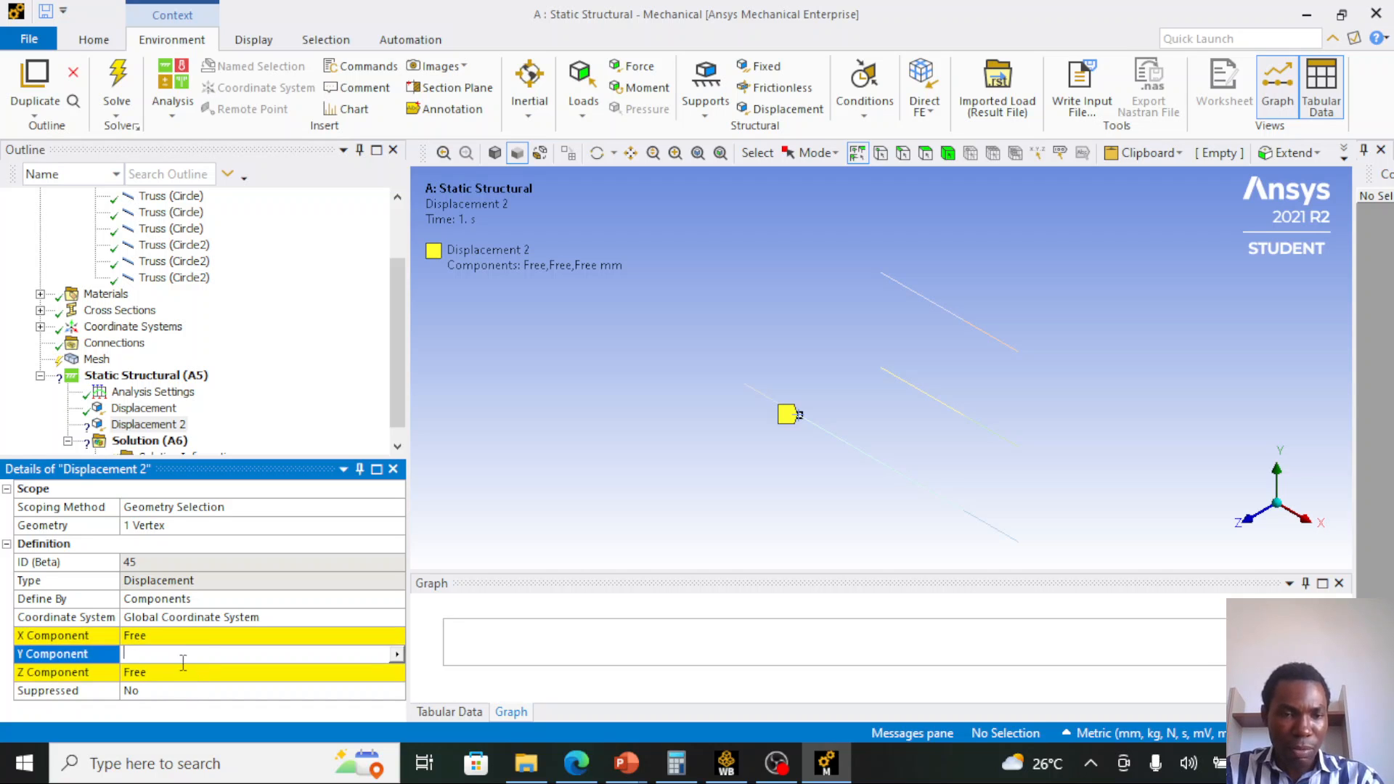
key("Return")
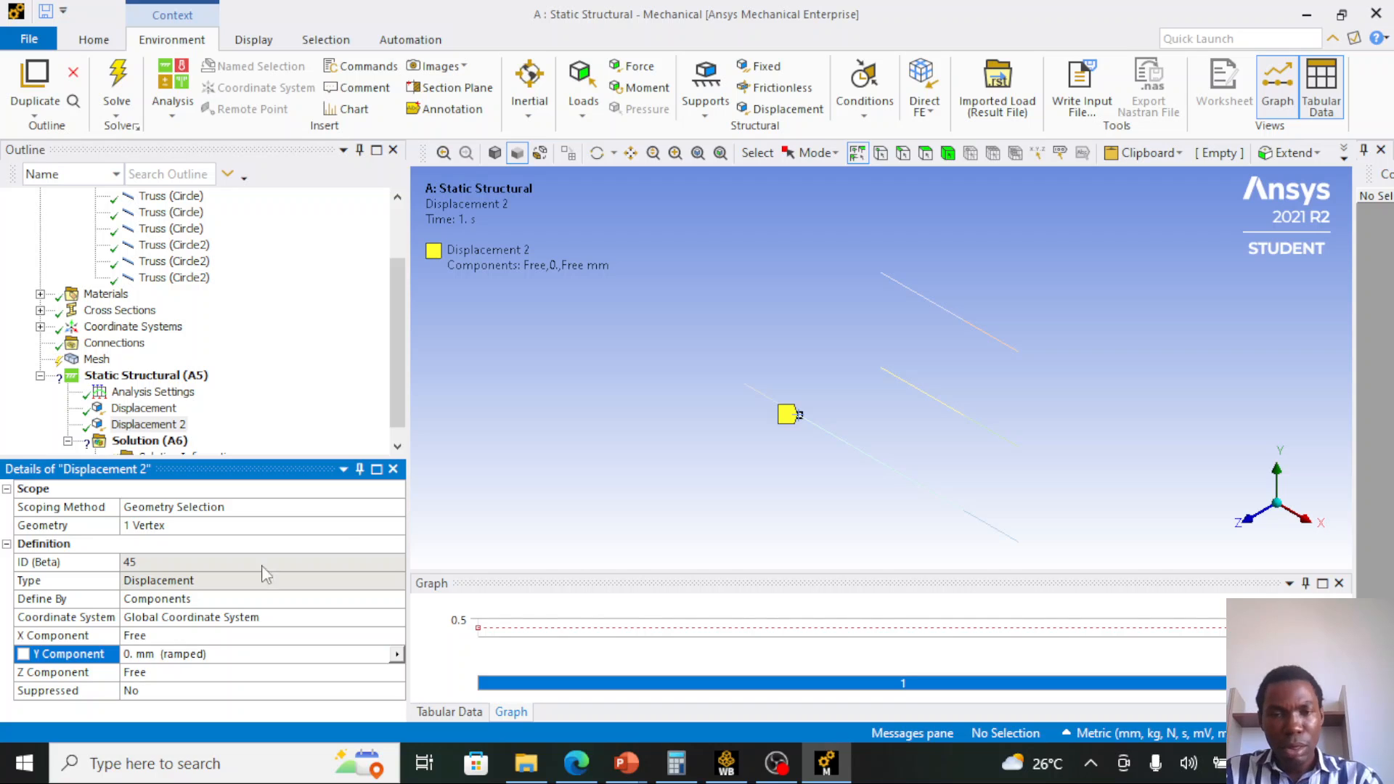
- Duplicate the Displacement 2 support twice to get two more Y-only supports
left_click(157, 426)
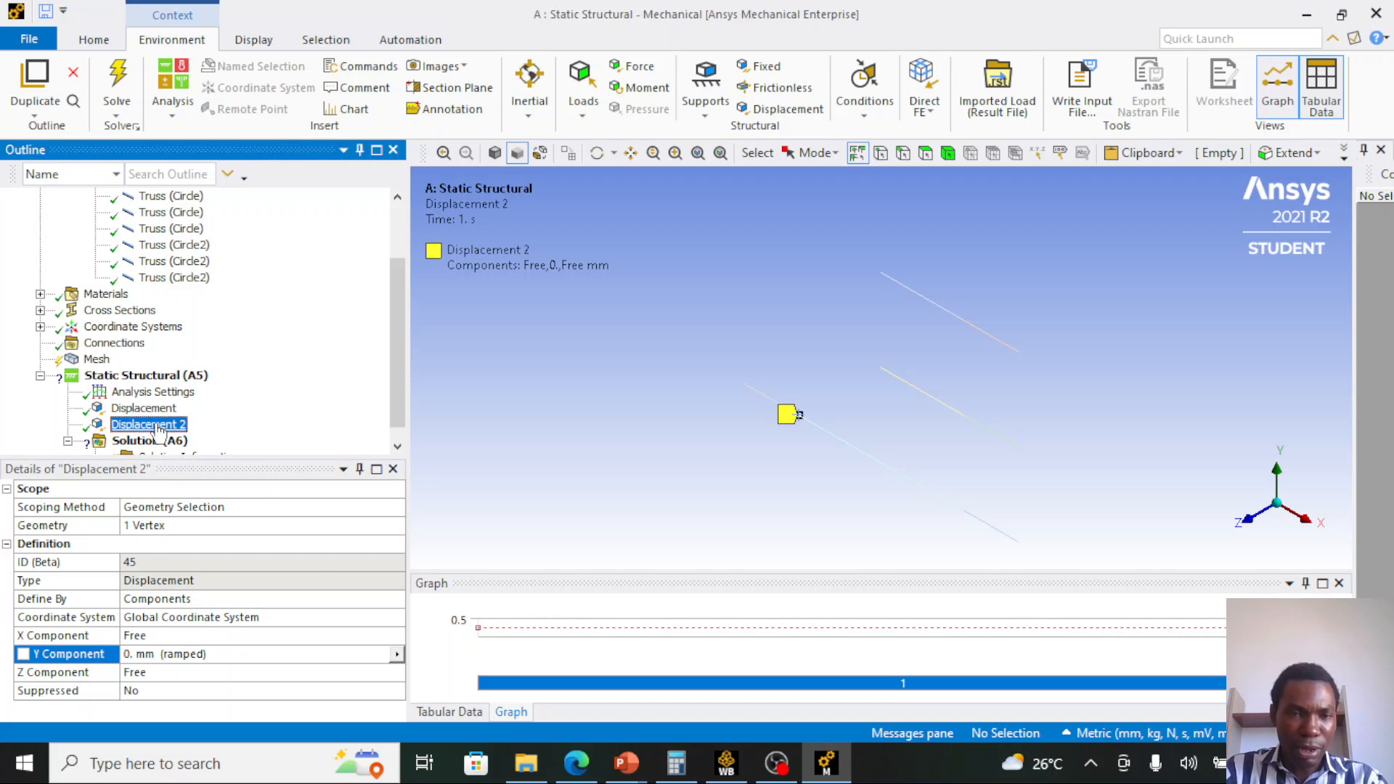
right_click(159, 428)
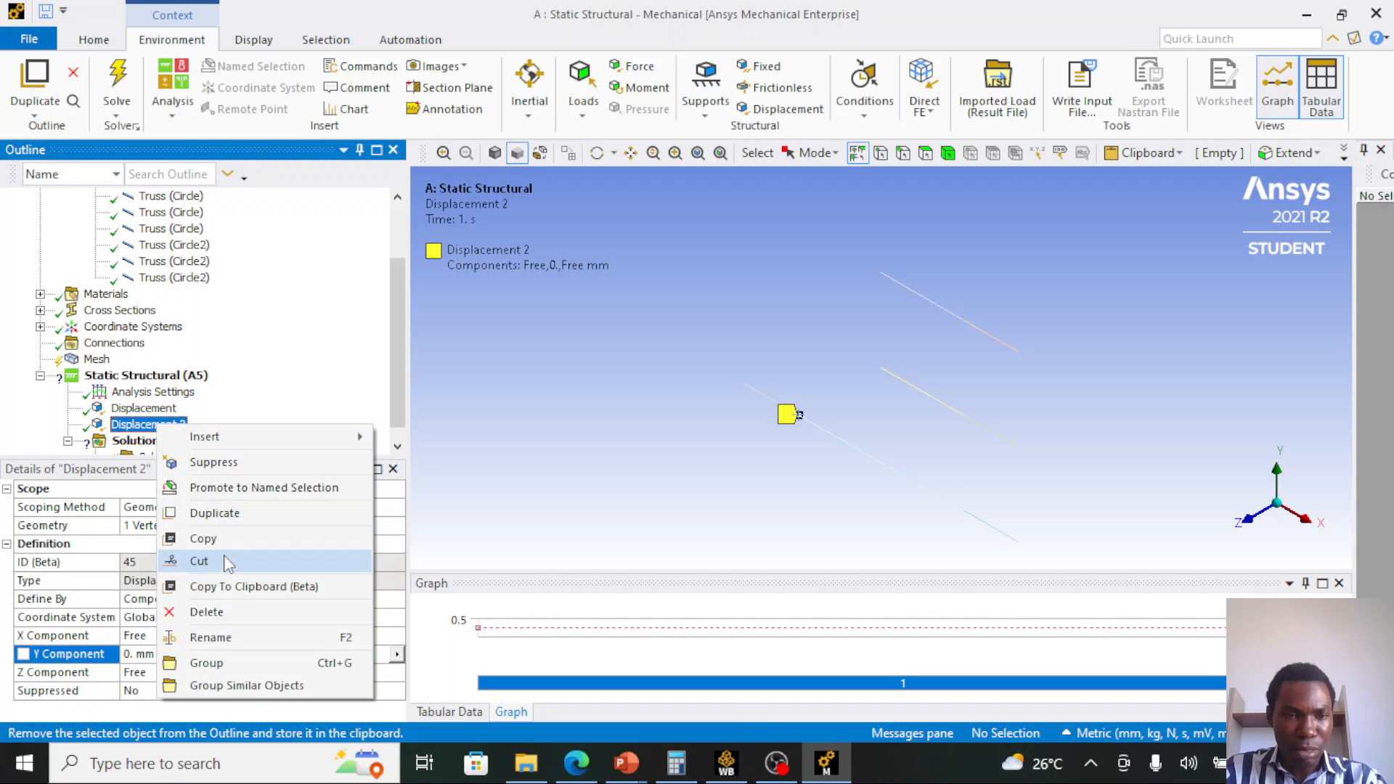
left_click(223, 520)
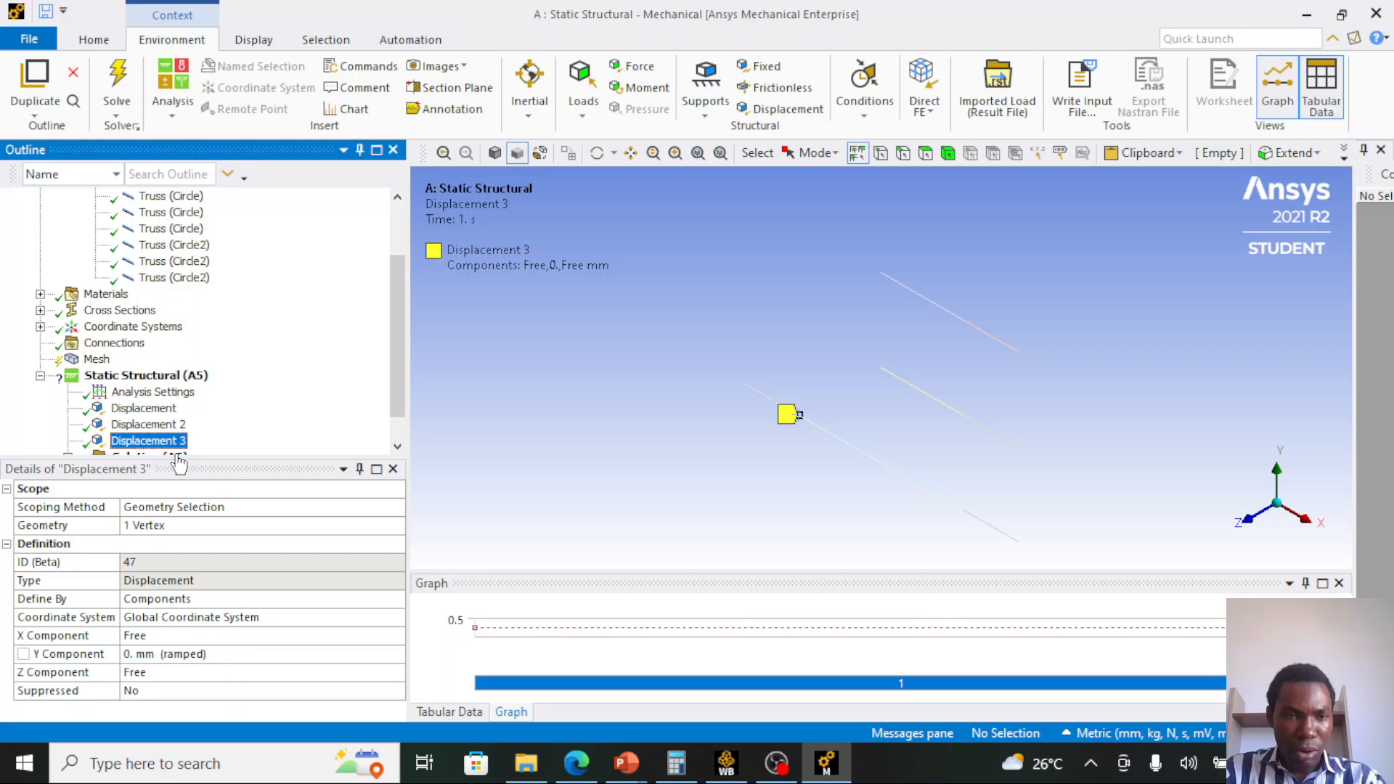
right_click(175, 446)
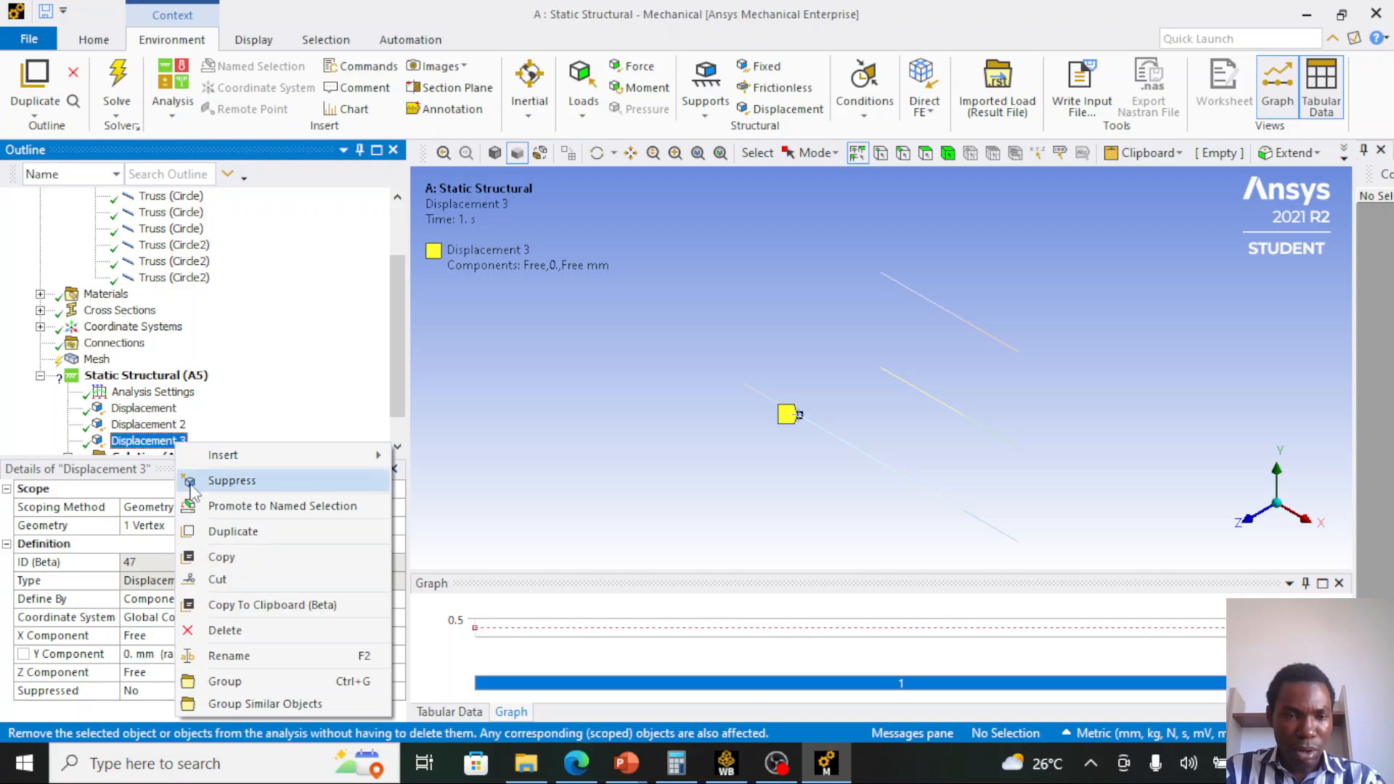
left_click(244, 534)
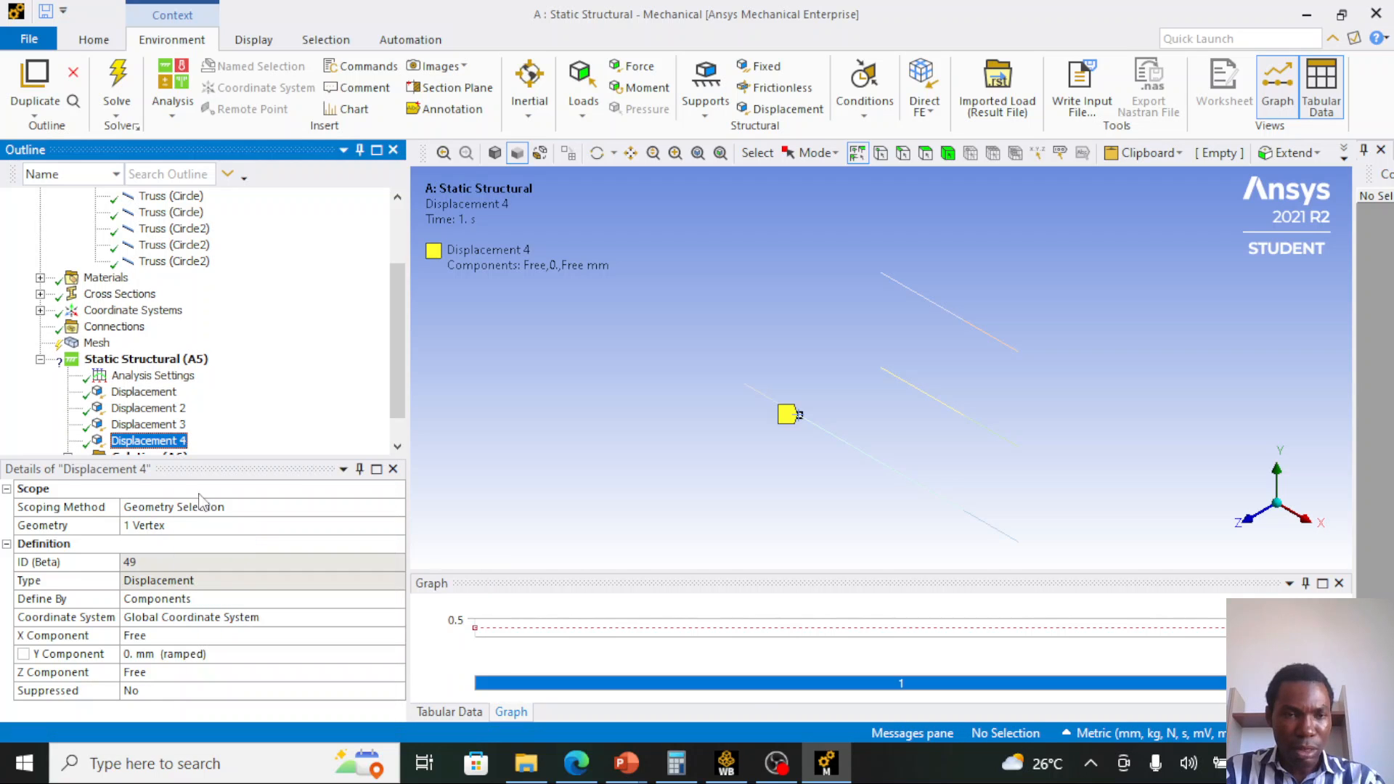
- Rescope Displacement 3 to the full bar's vertex at X = 400 mm
left_click(173, 427)
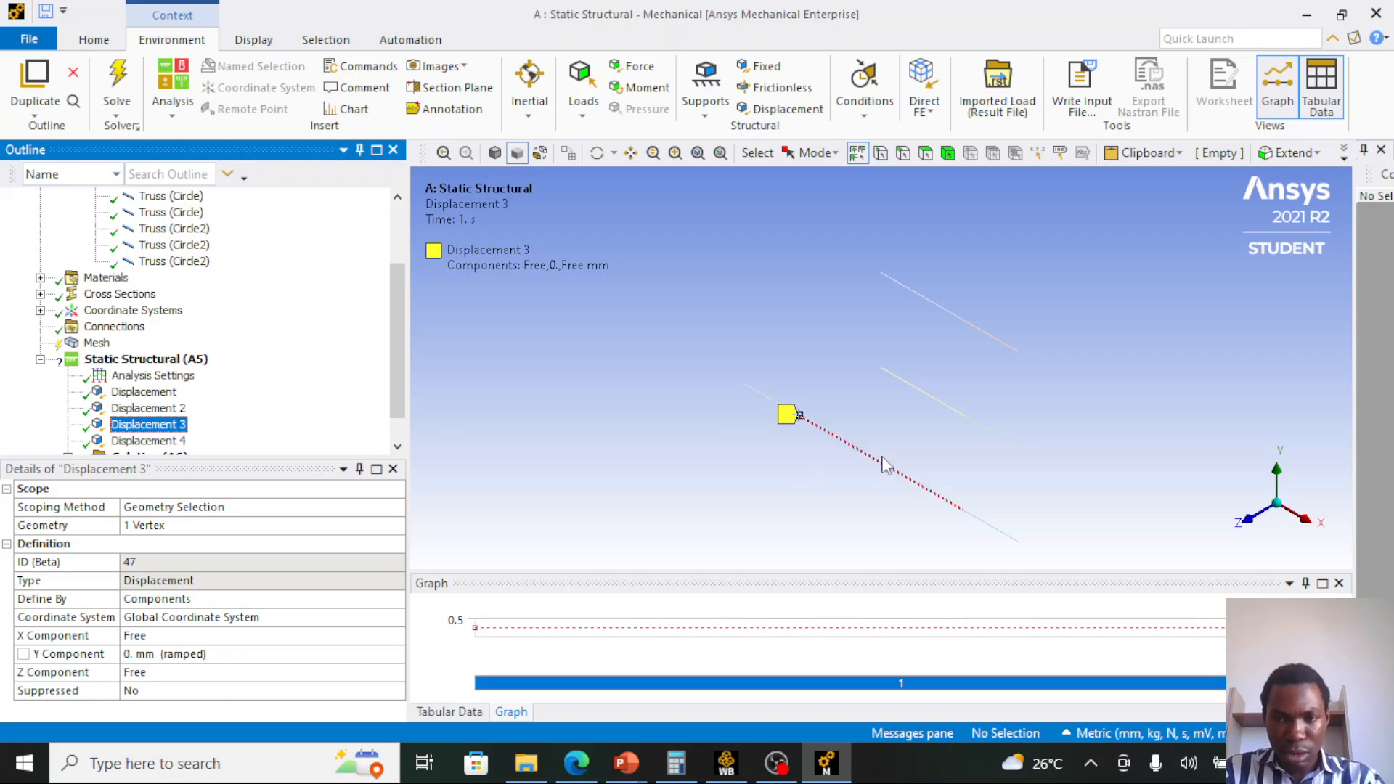
left_click(964, 511)
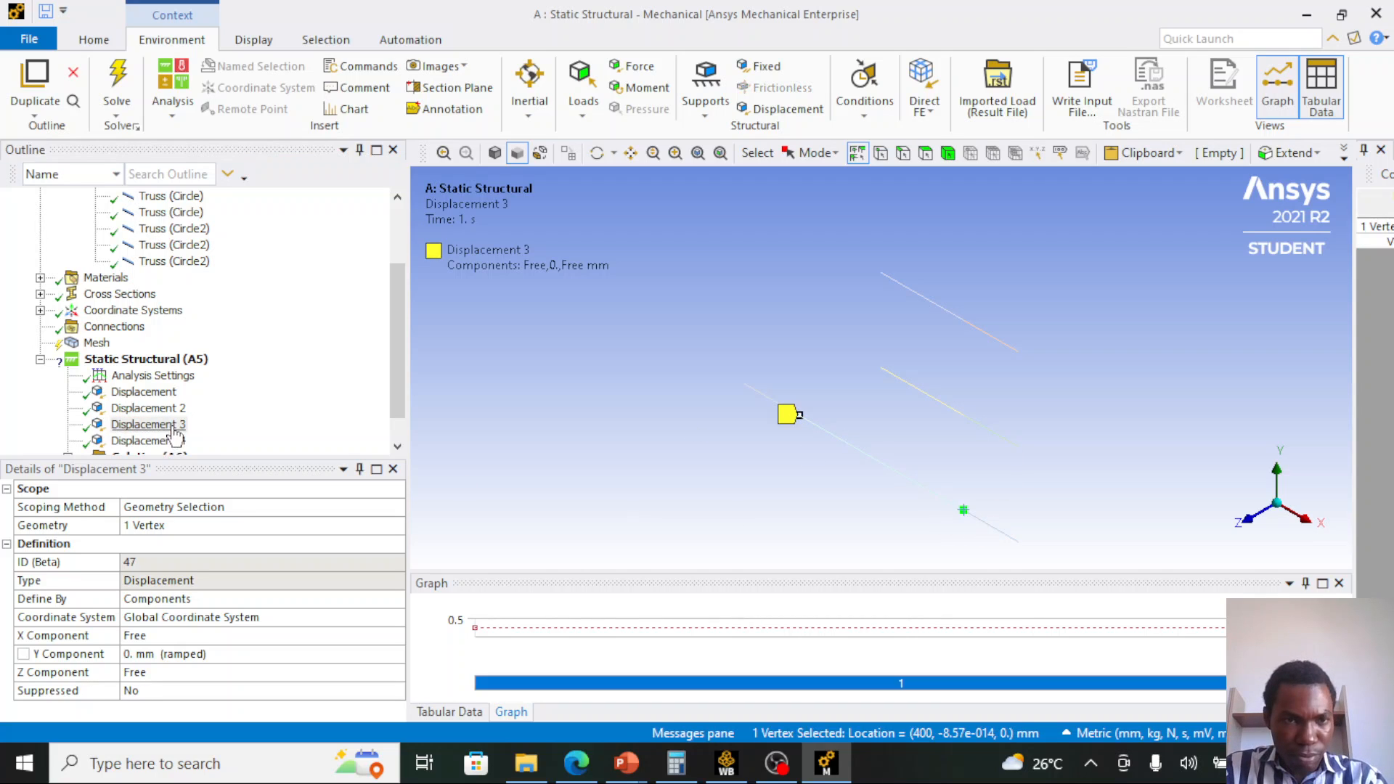
left_click(167, 525)
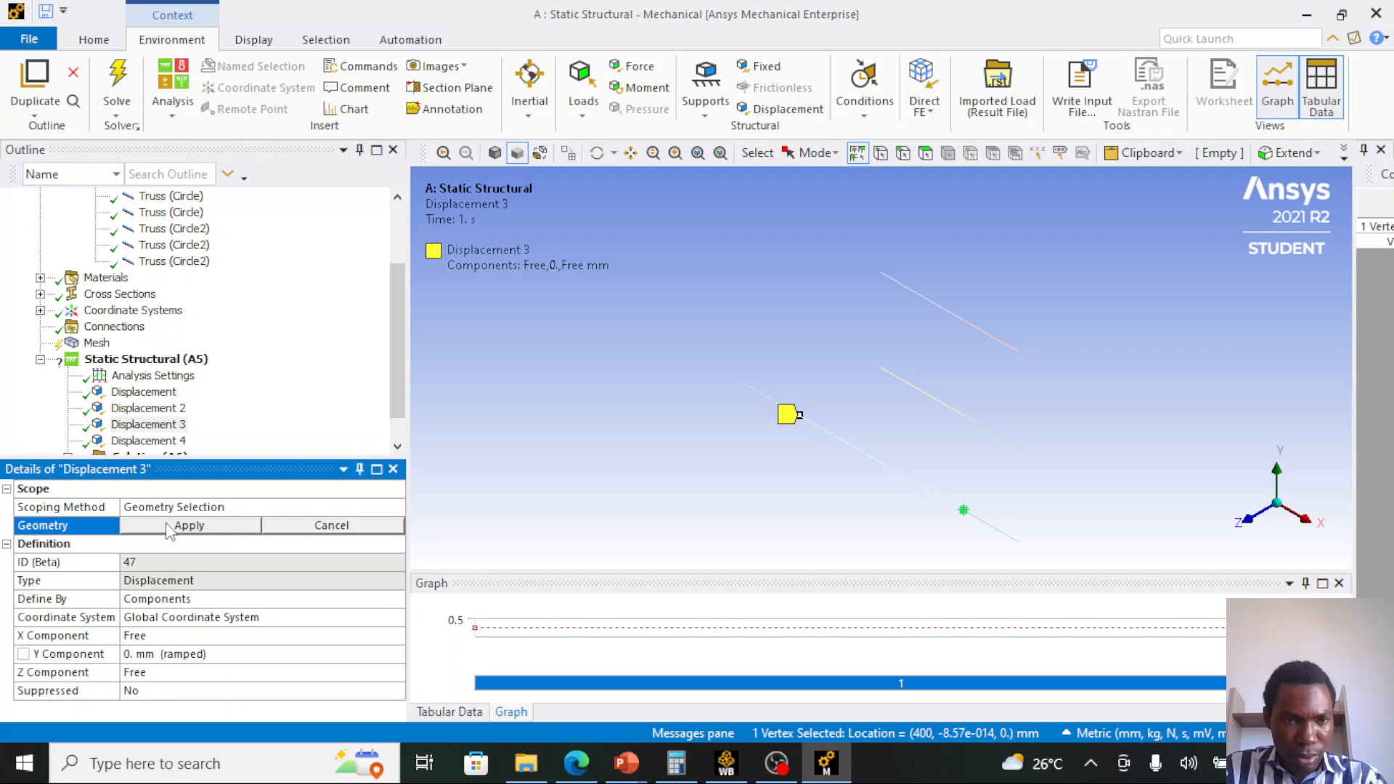
left_click(168, 528)
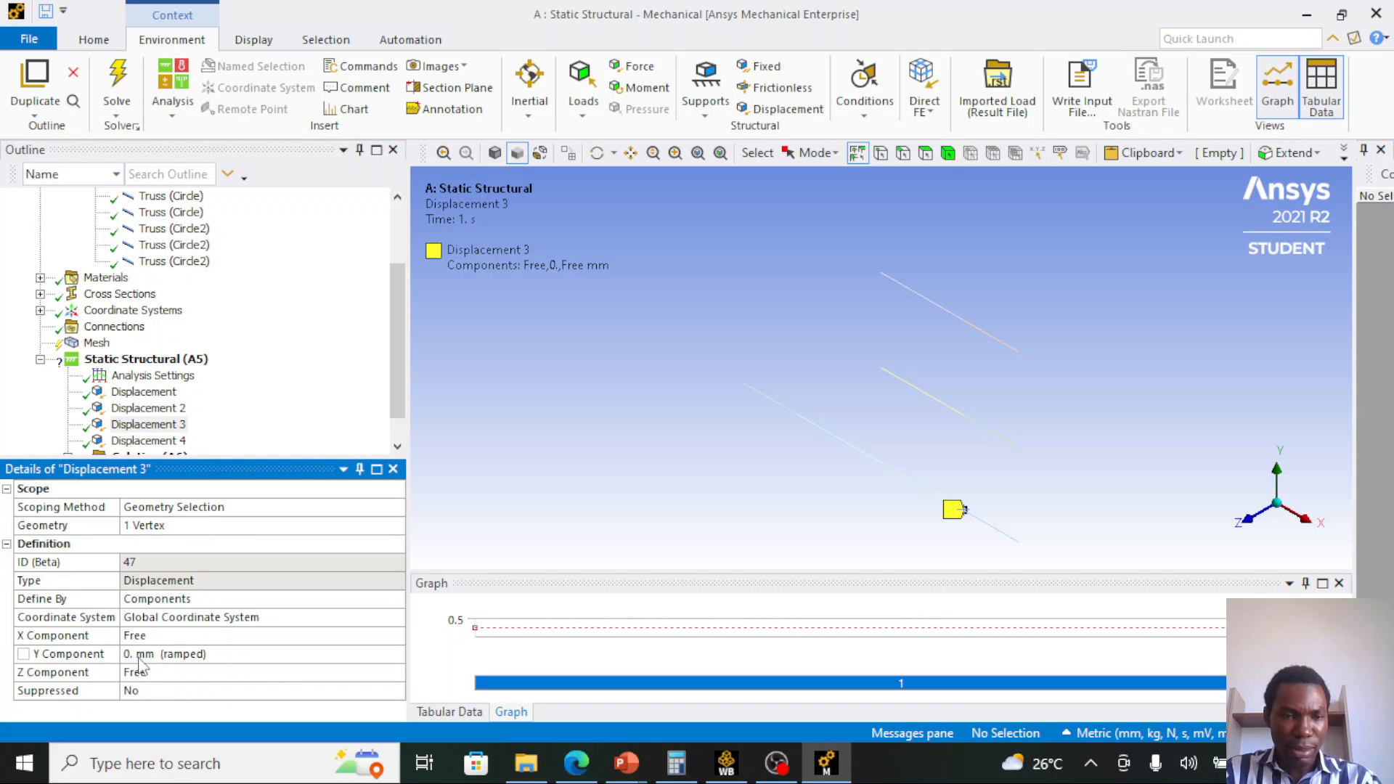
- Rescope Displacement 4 to the full bar's far end vertex at X = 500 mm
scroll(190, 407, "down", 2)
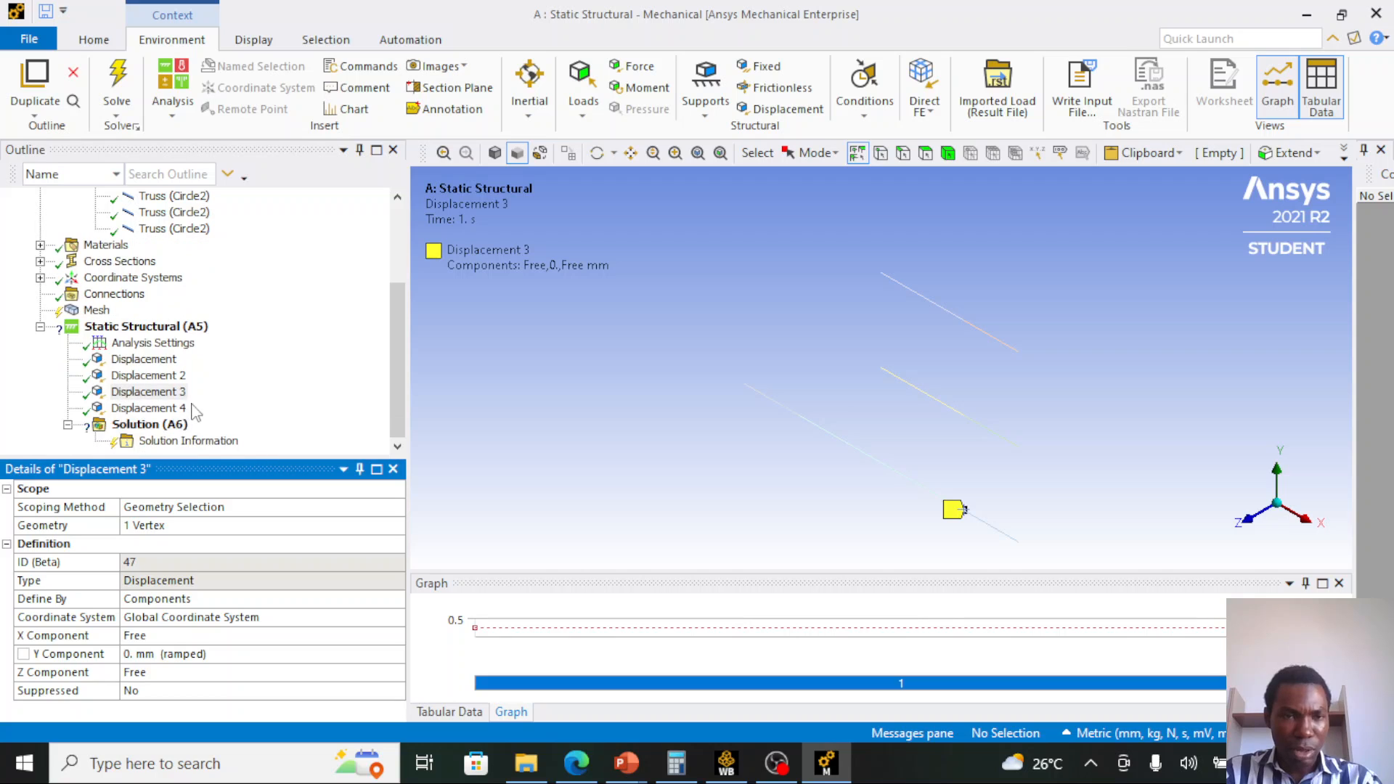
left_click(175, 408)
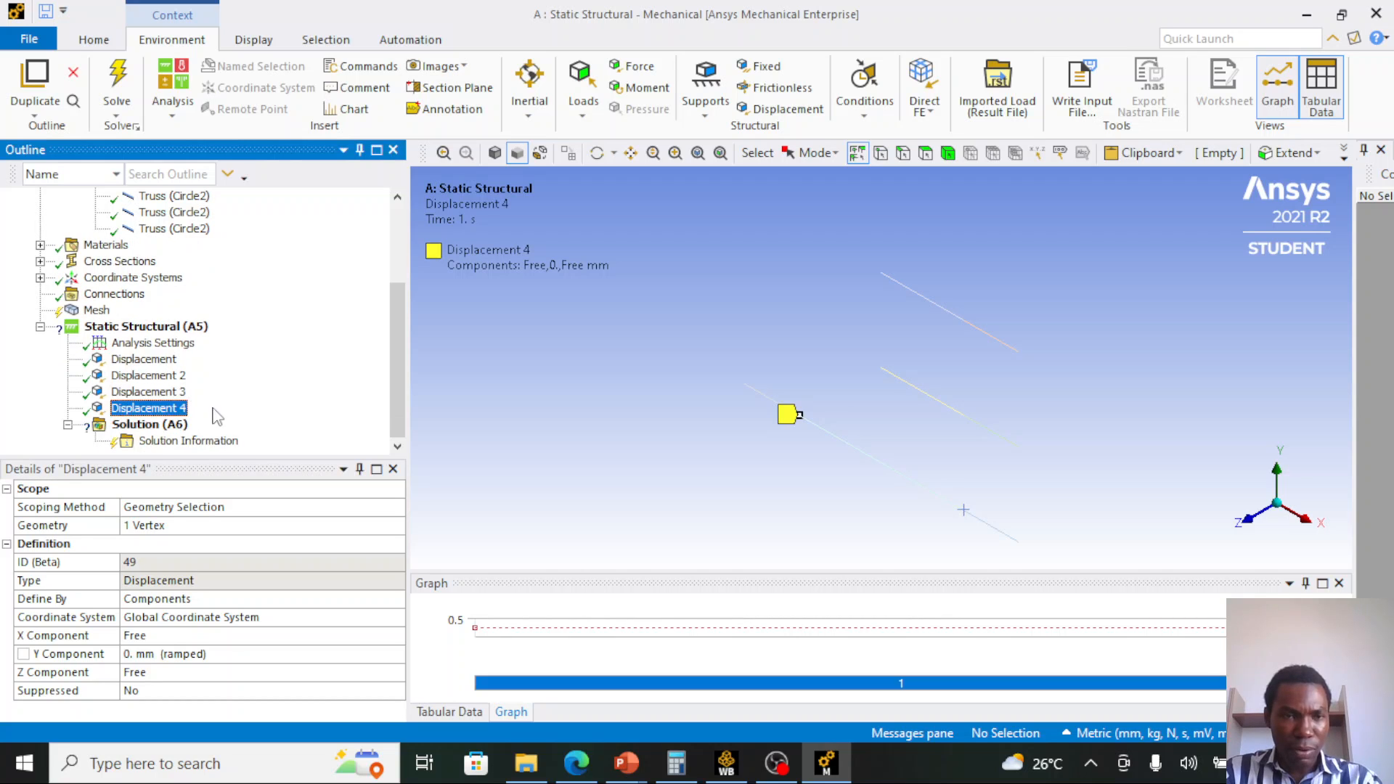
left_click(1018, 542)
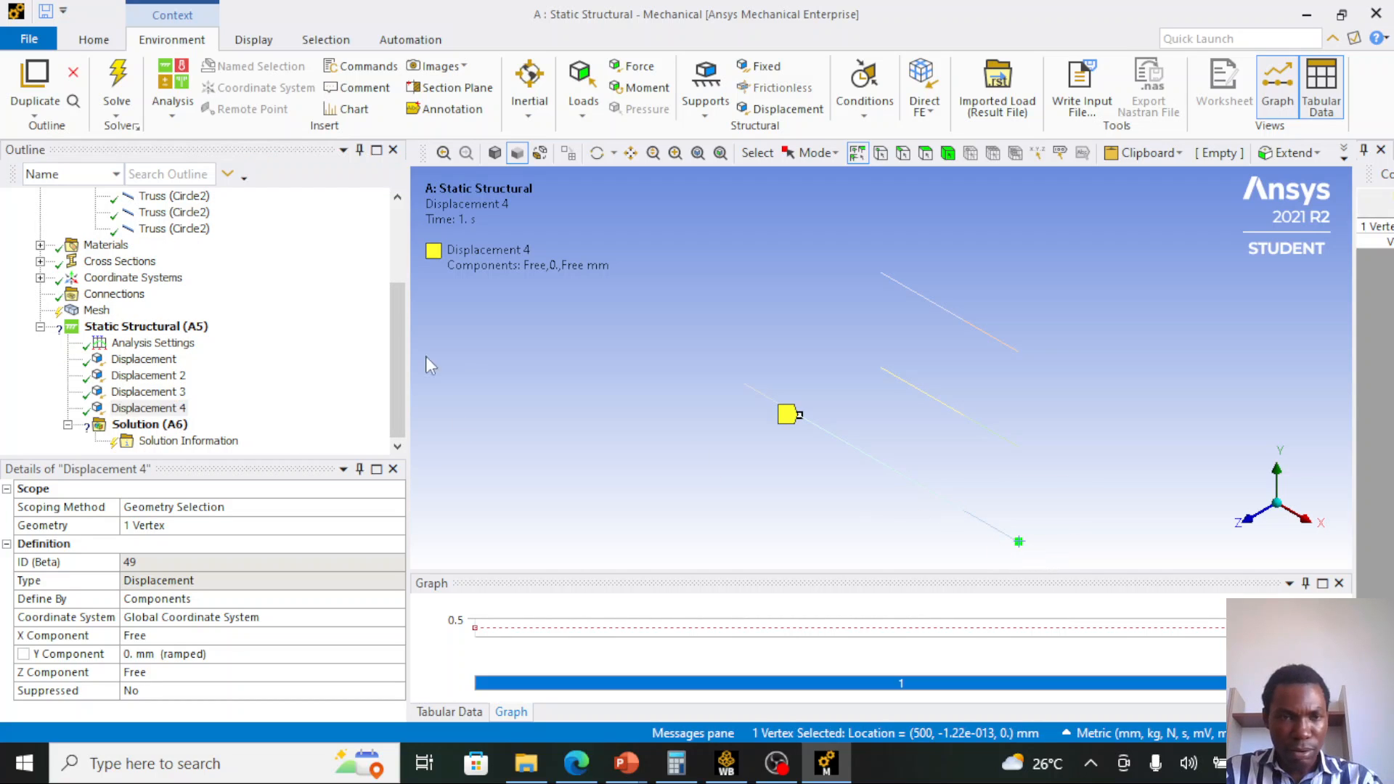
left_click(156, 408)
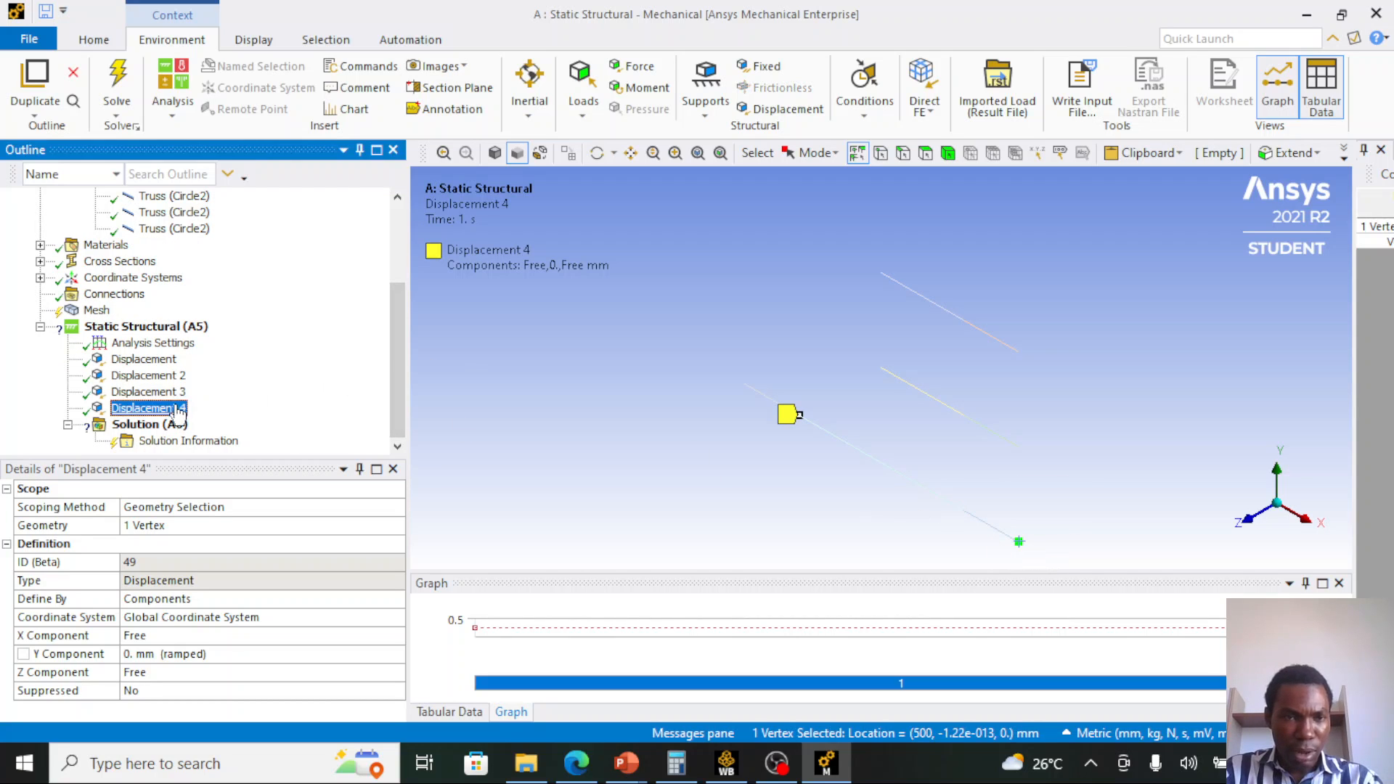
left_click(167, 525)
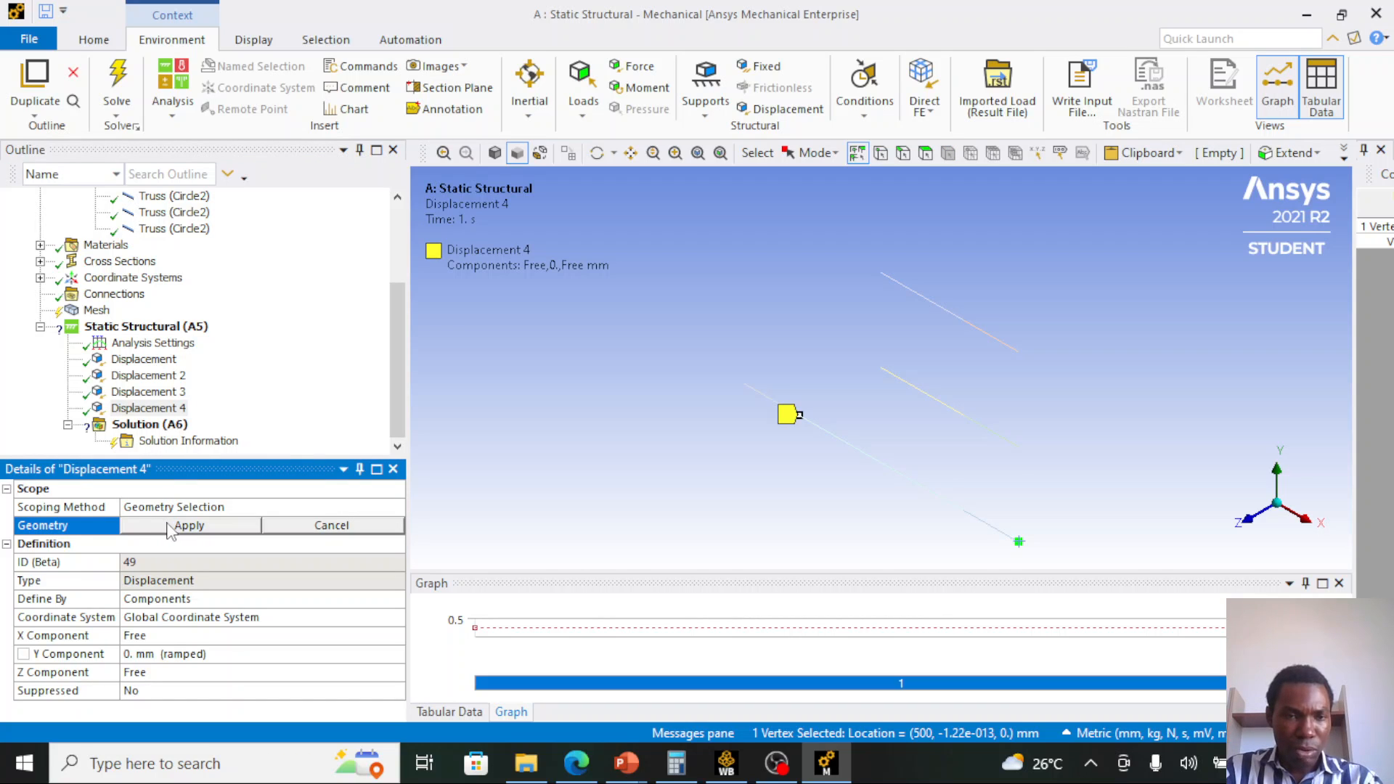
left_click(174, 525)
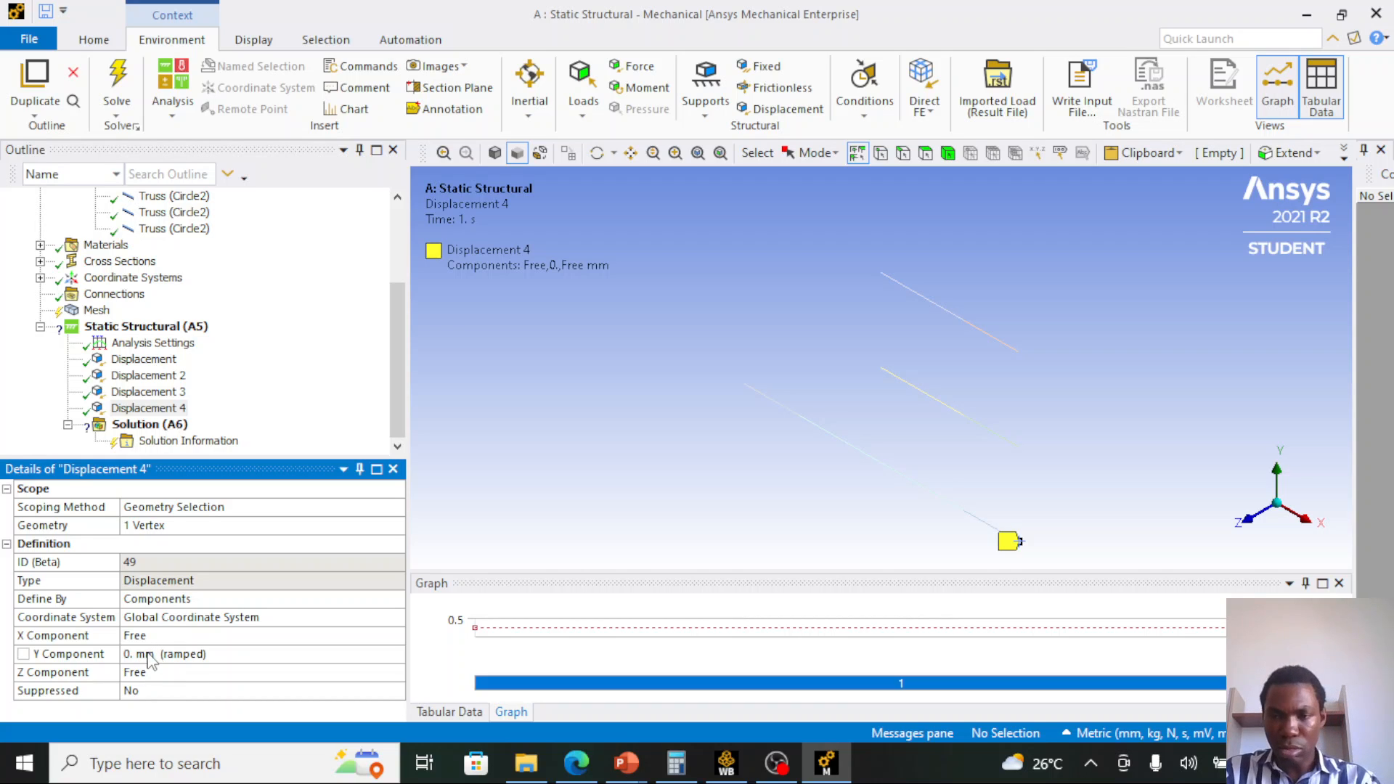
- Duplicate the first Displacement, fixed in X, Y and Z, and scope the copy to the middle bar's start vertex at (250, 150, 0) mm
left_click(882, 368)
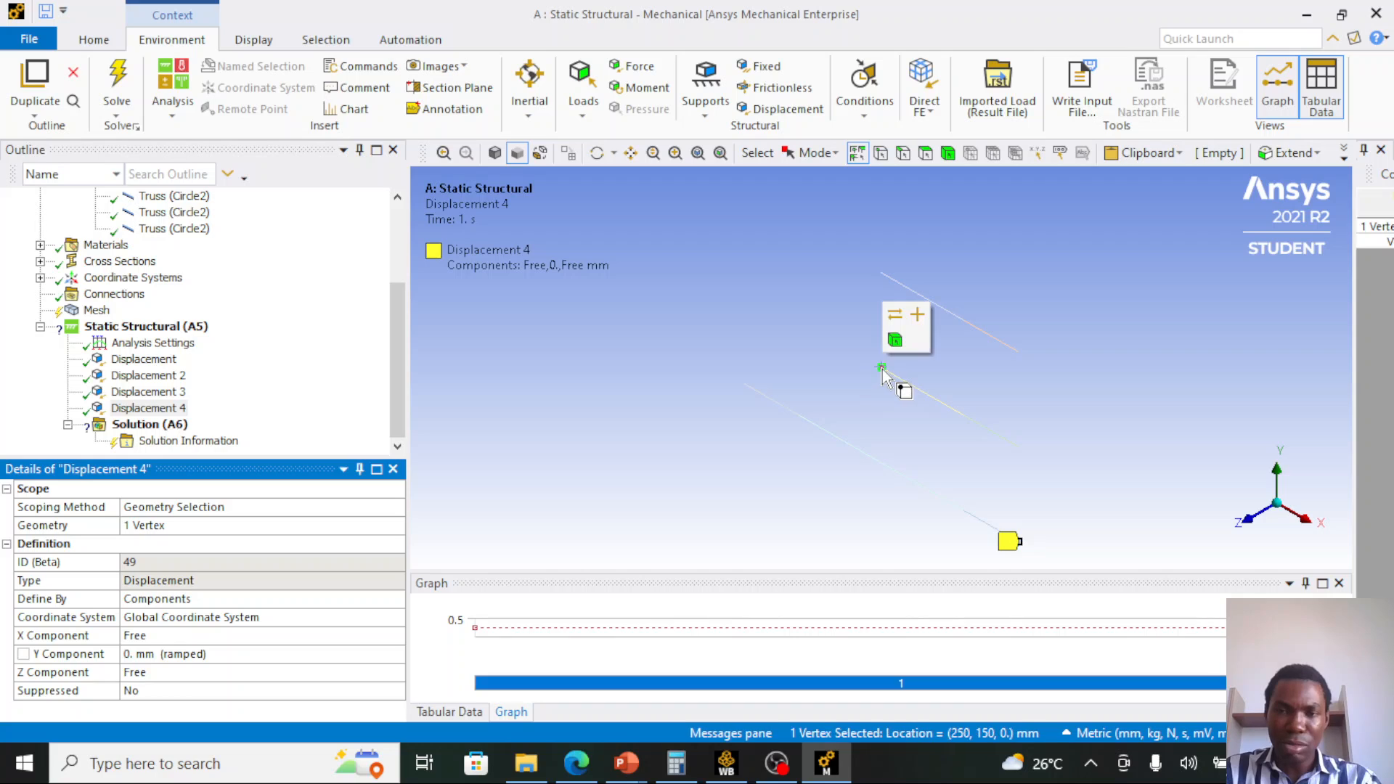
left_click(146, 359)
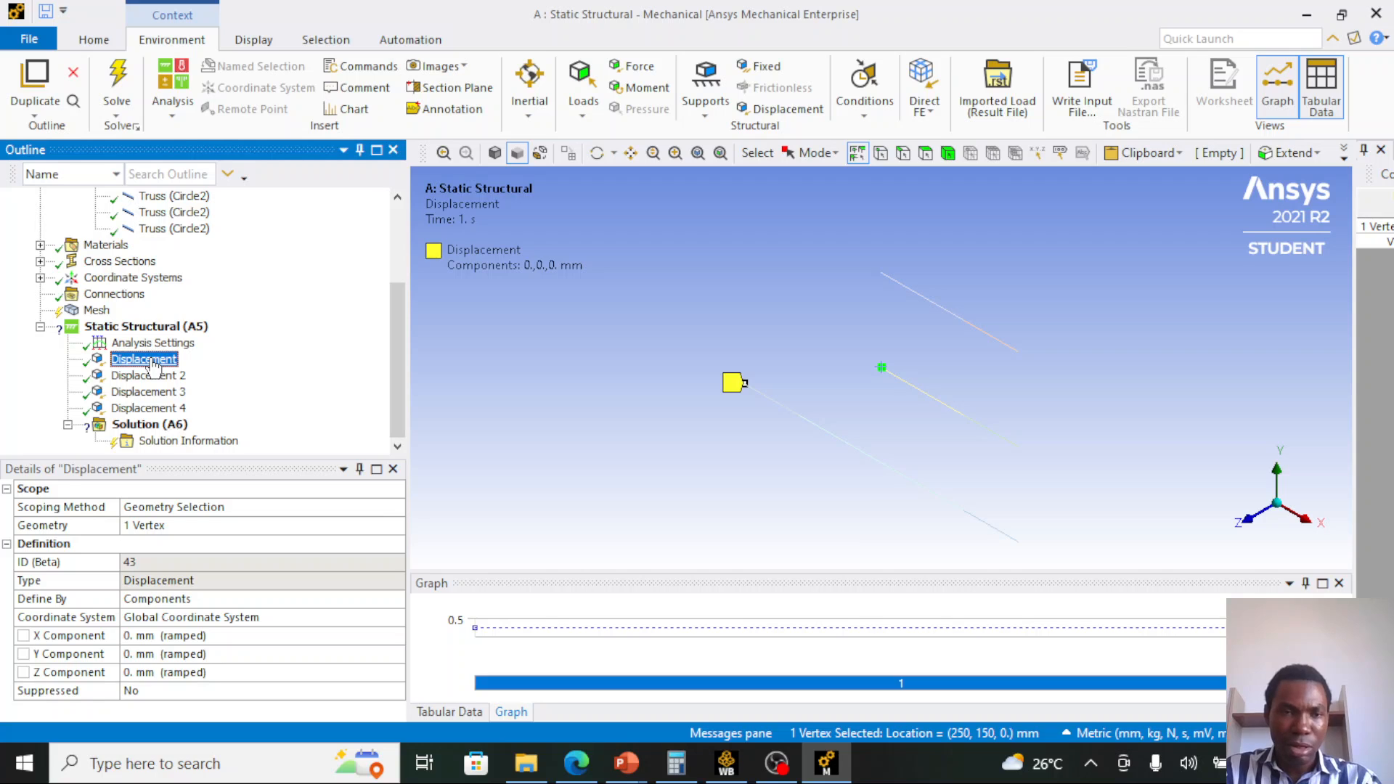
right_click(152, 362)
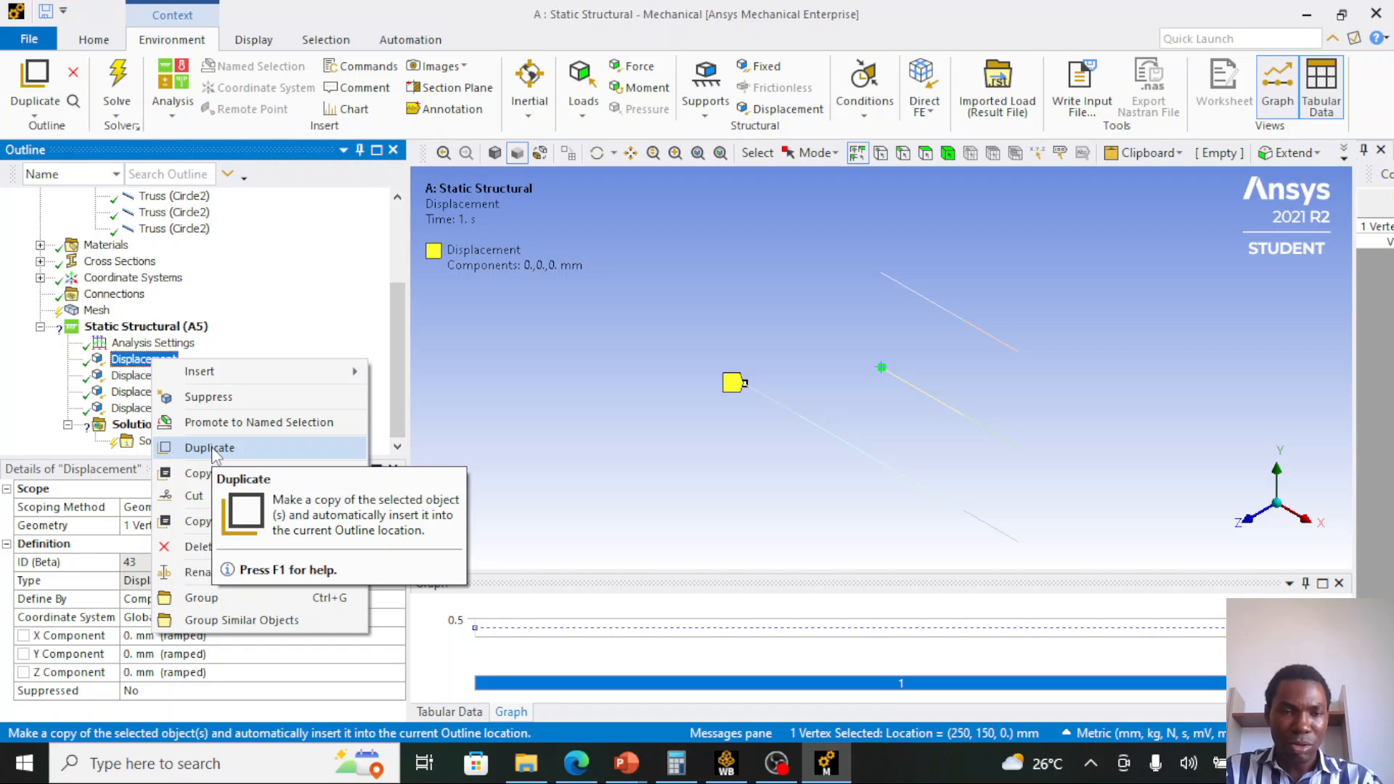
left_click(211, 446)
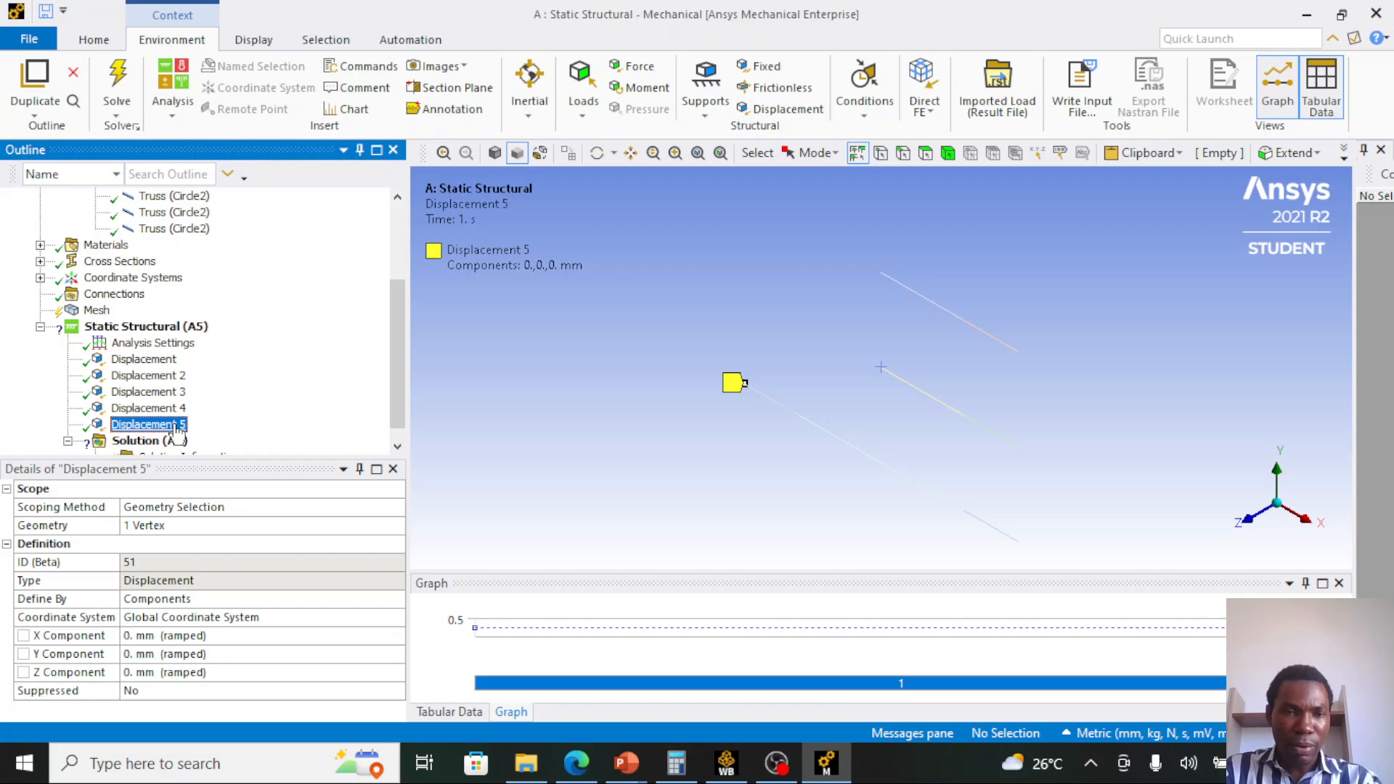
left_click_drag(167, 430, 893, 370)
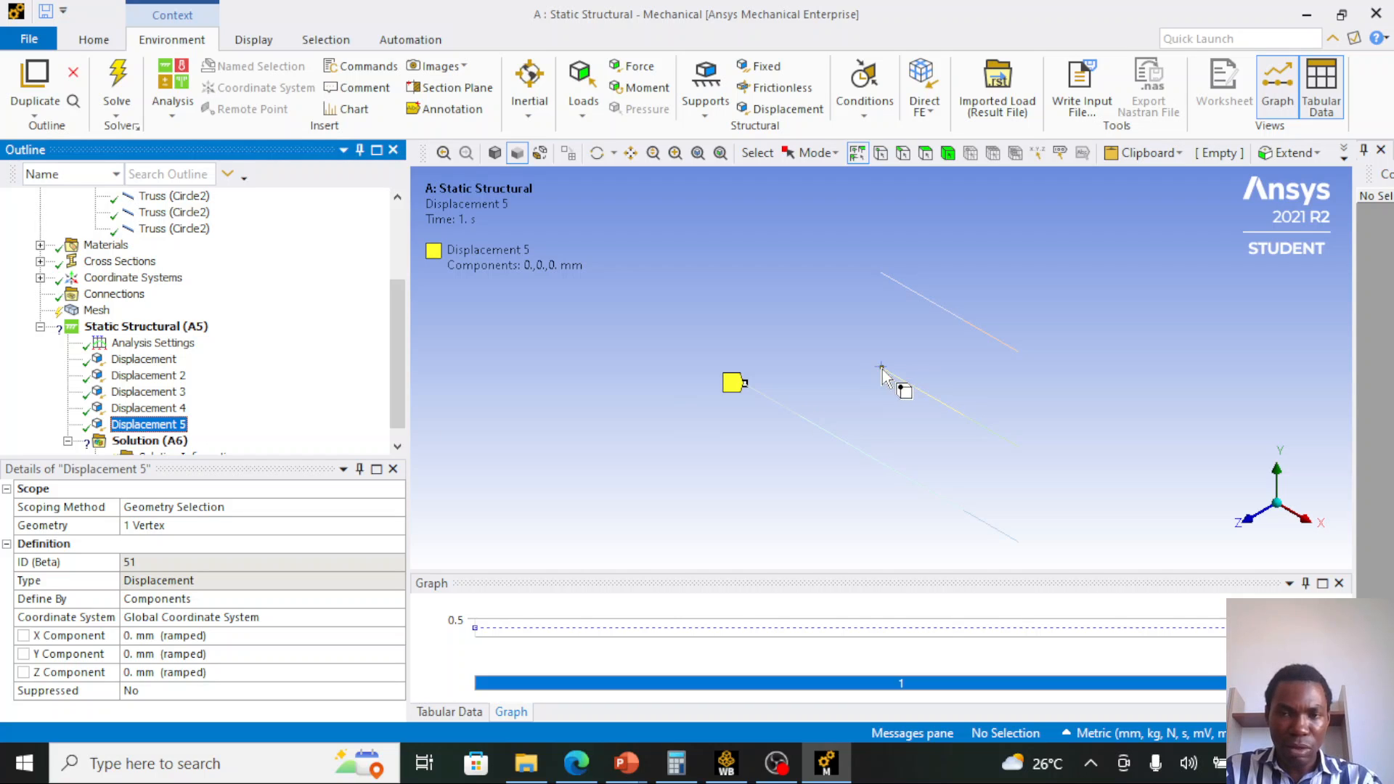
left_click(881, 368)
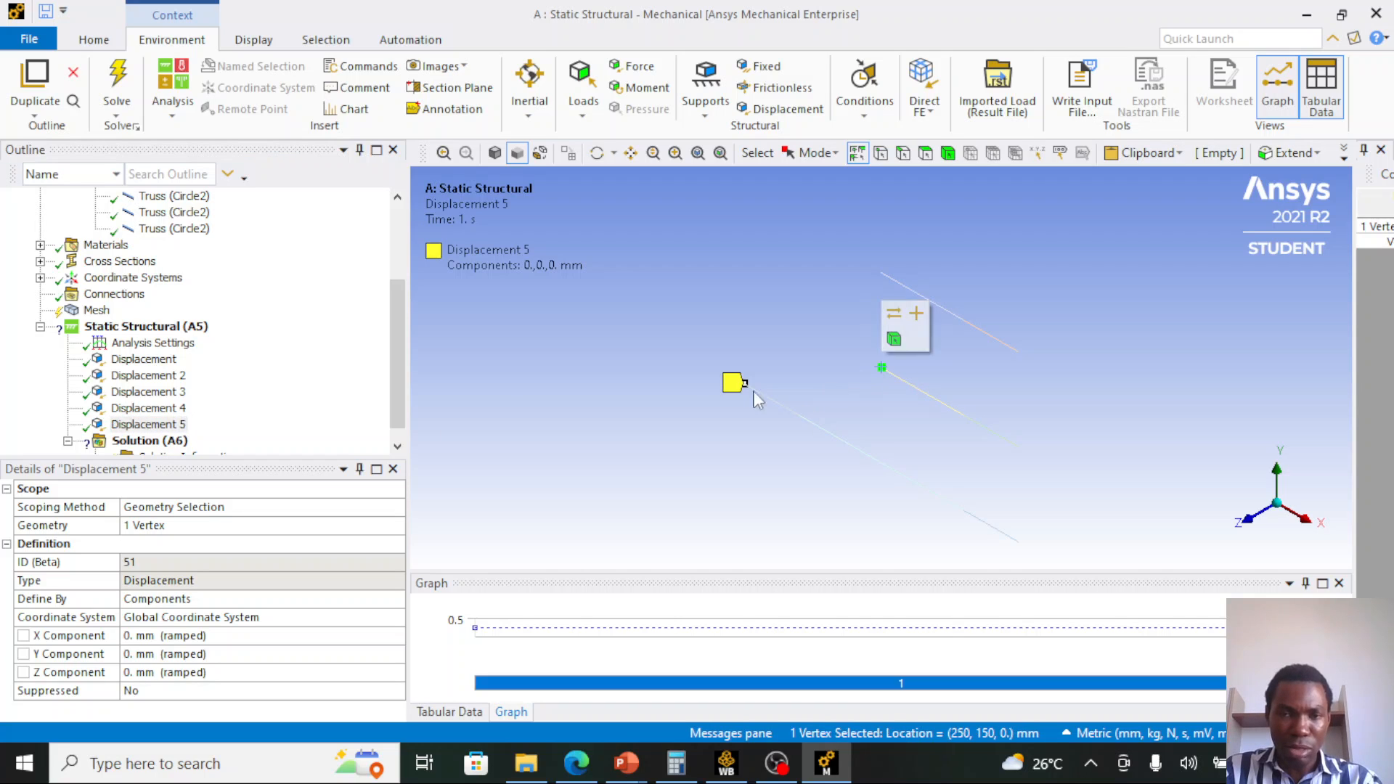
left_click(179, 528)
left_click(180, 526)
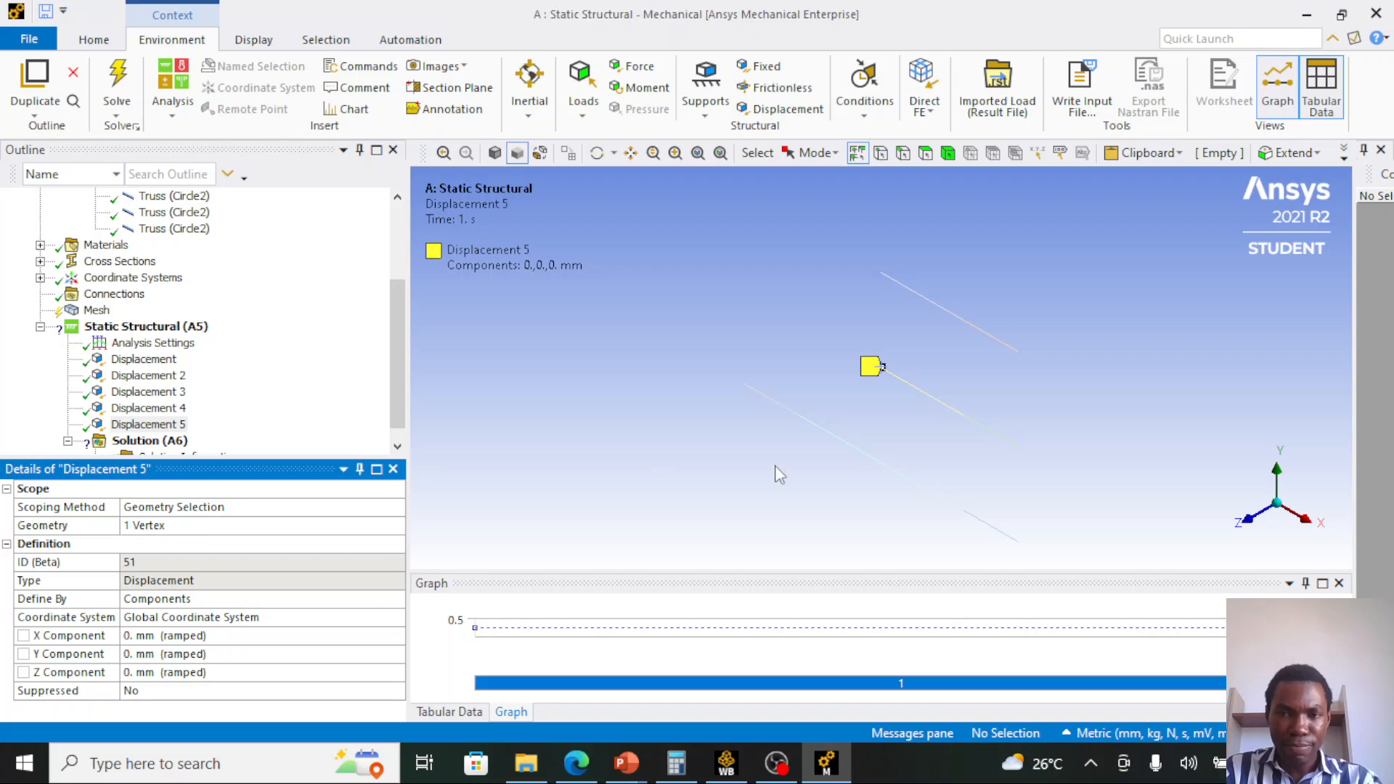
- Duplicate the Y-only Displacement 4 and scope the copy to the middle bar's step vertex at (400, 150, 0) mm
left_click(964, 417)
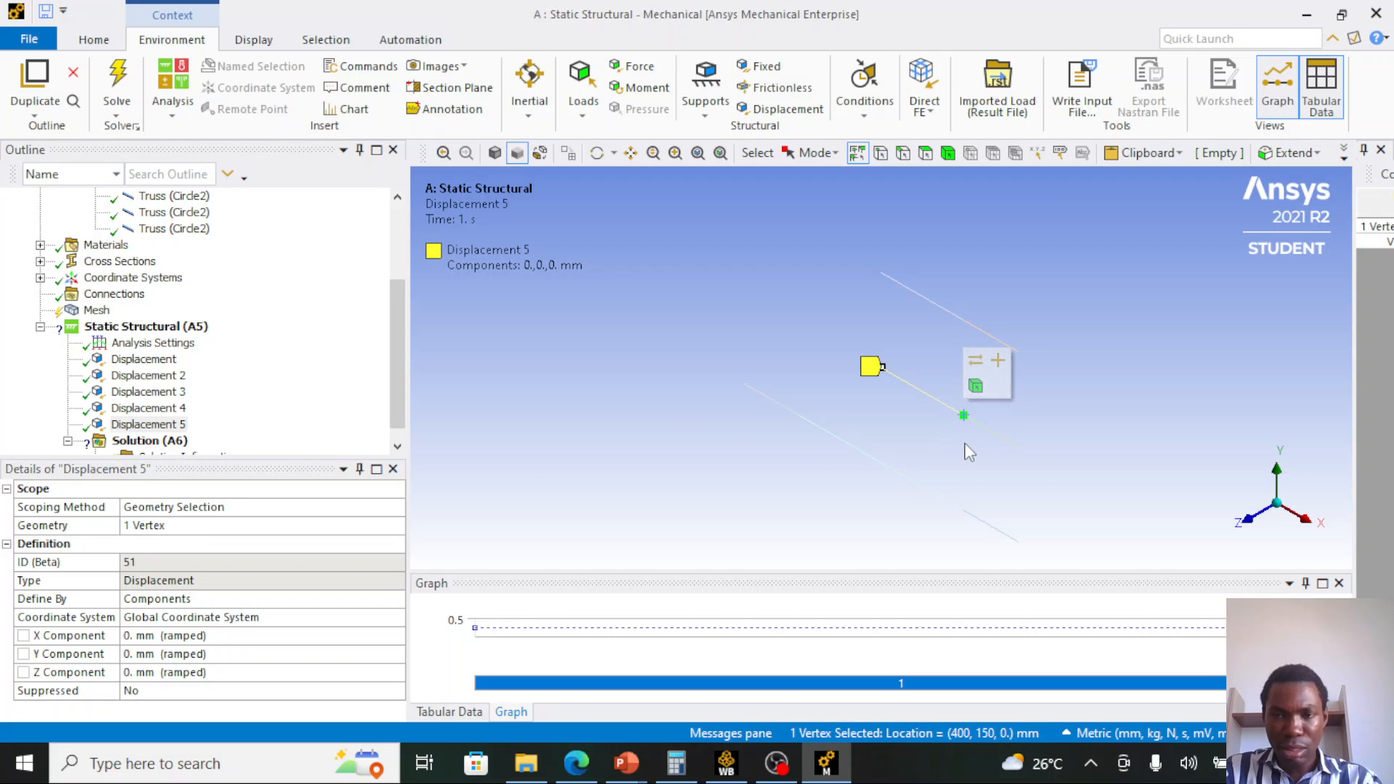
left_click(1018, 447, "ctrl")
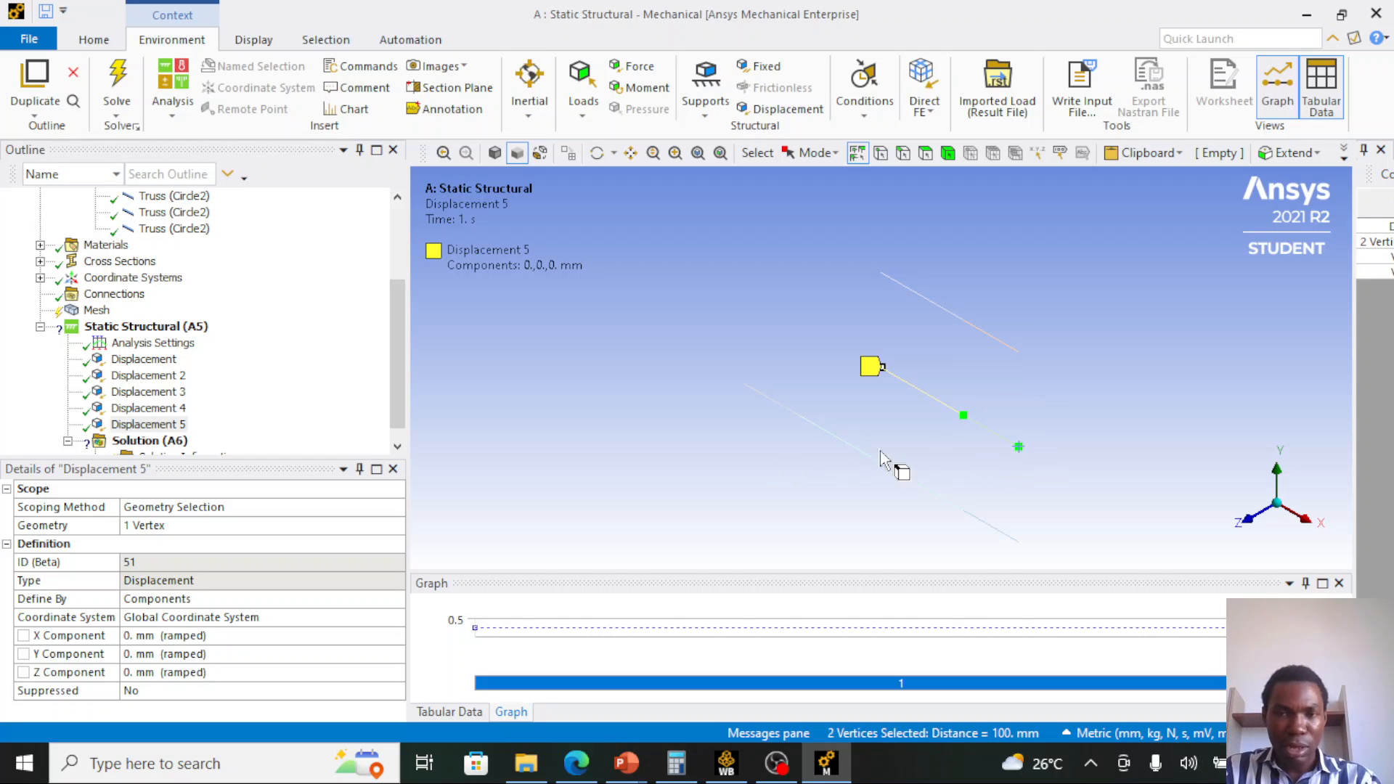
left_click(164, 408)
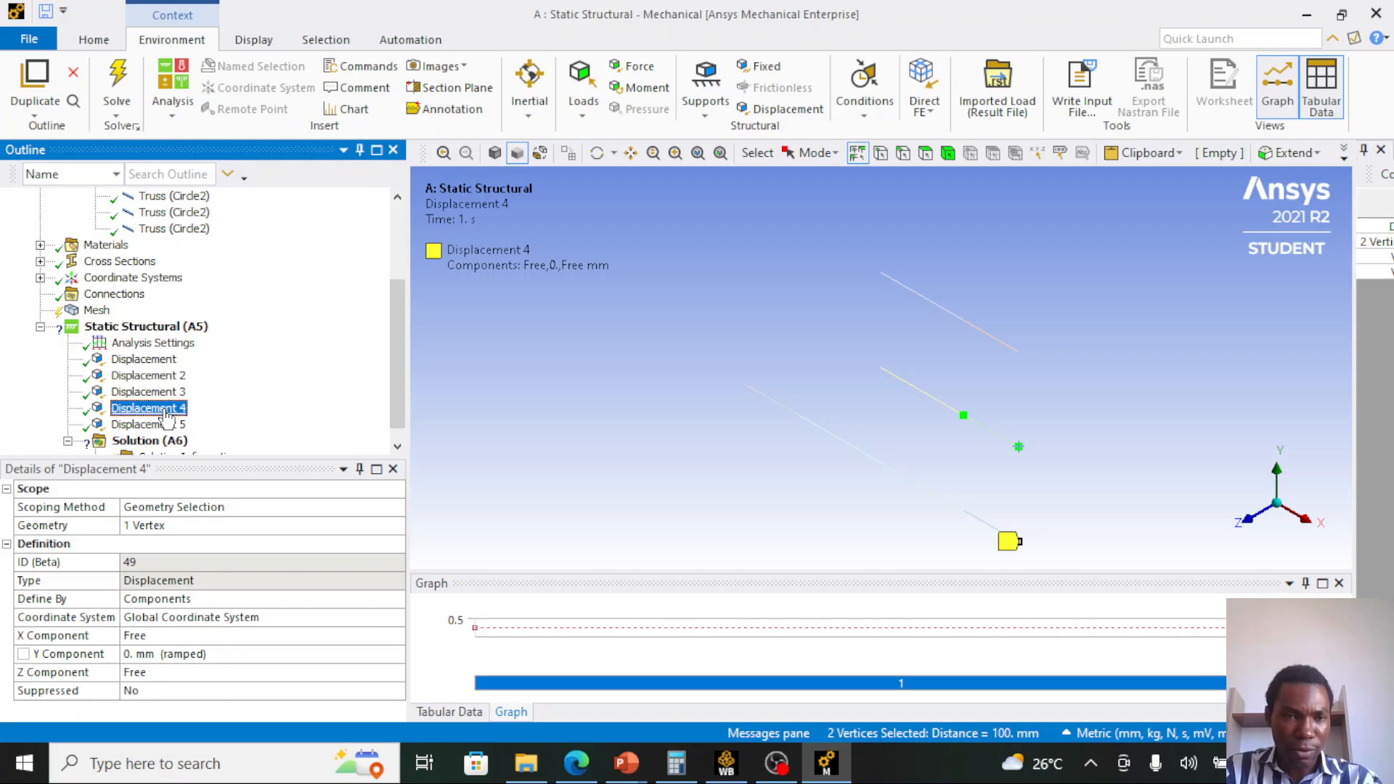
right_click(166, 415)
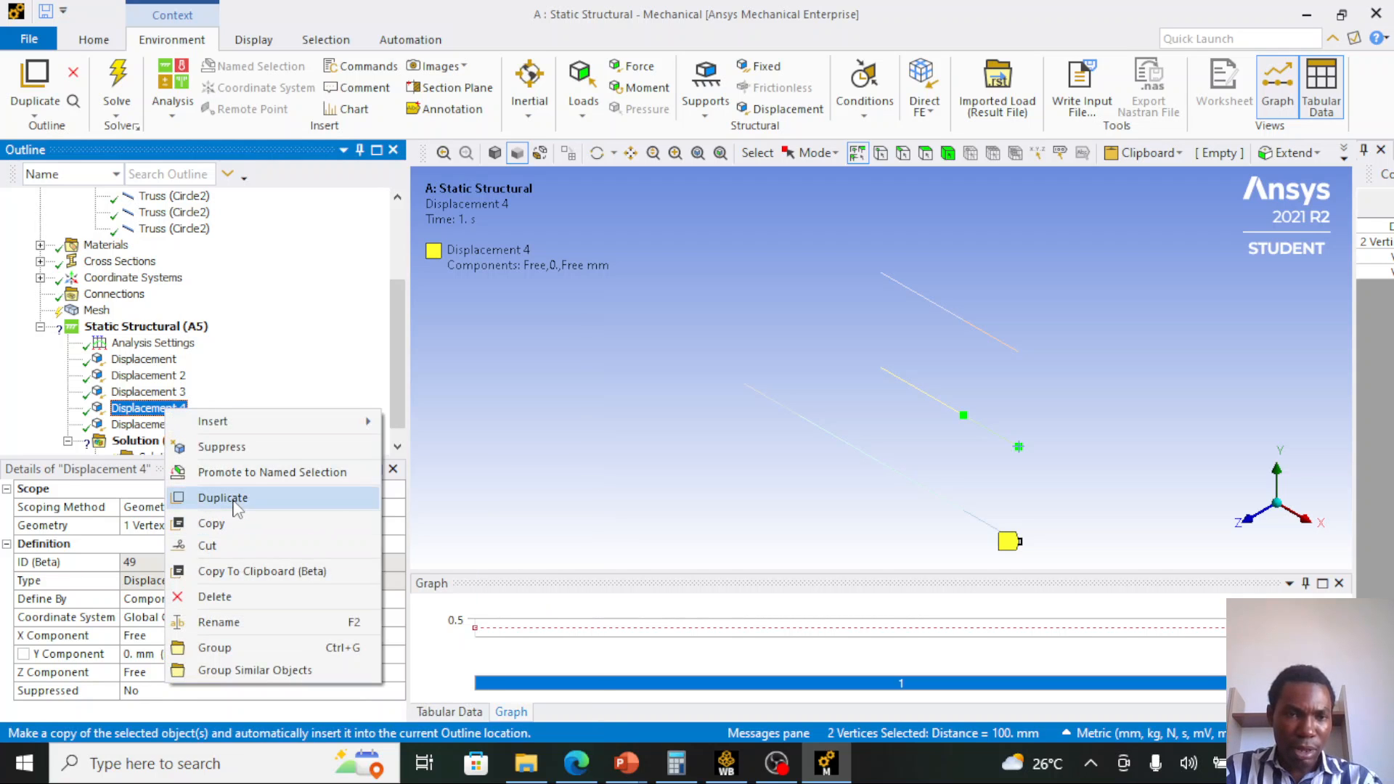
left_click(234, 499)
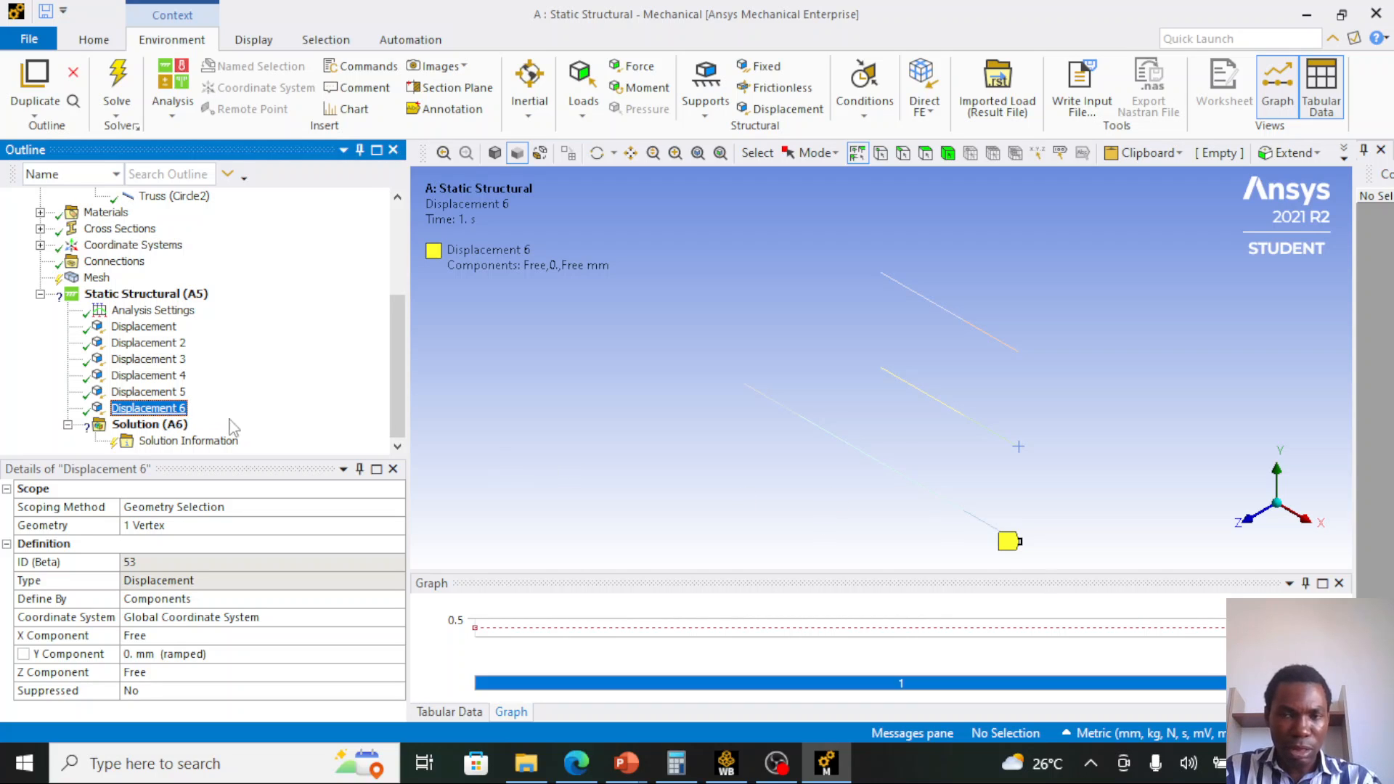
left_click(967, 426)
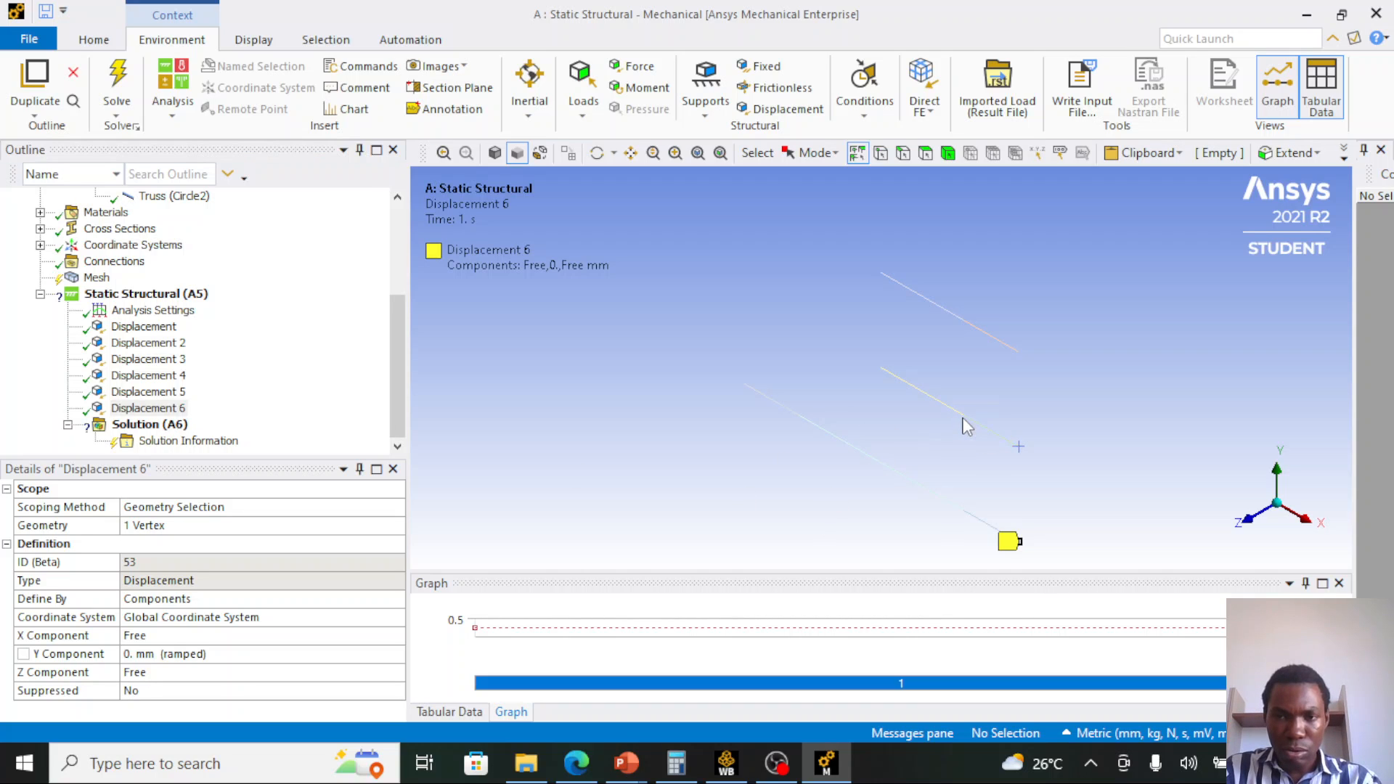
left_click(963, 416)
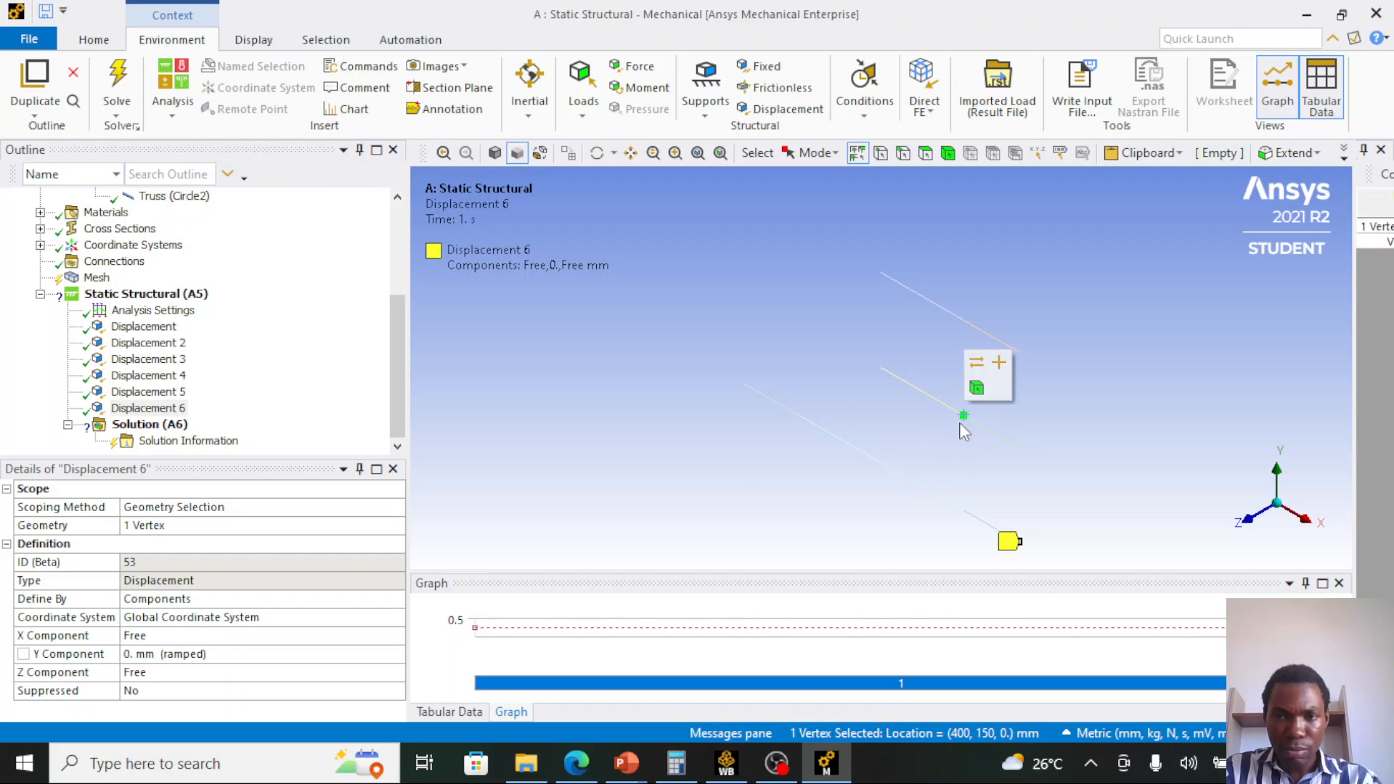
left_click(185, 409)
left_click(185, 525)
left_click(185, 524)
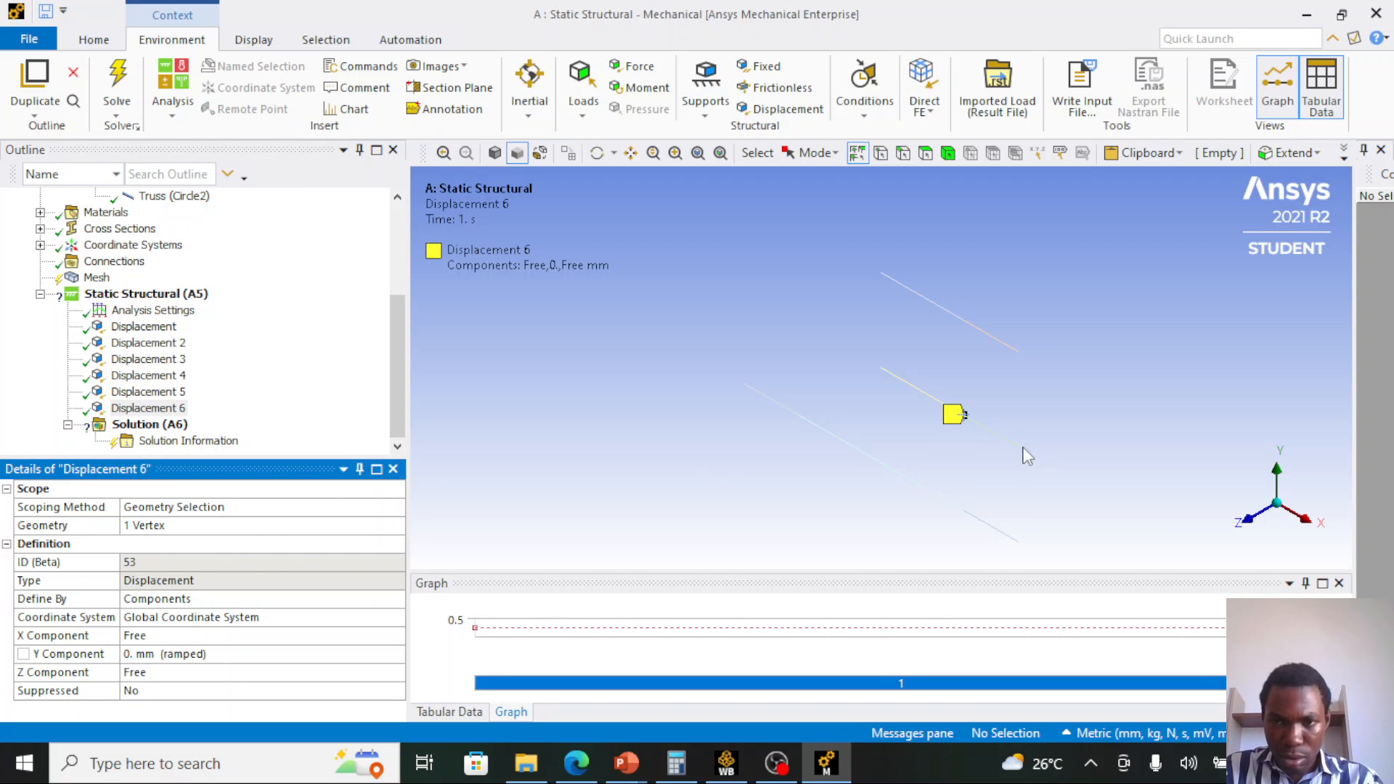
- Duplicate Displacement 6 and scope the copy to the far X-end vertex of the middle truss line at (500, 150, 0) mm
left_click(156, 408)
right_click(157, 408)
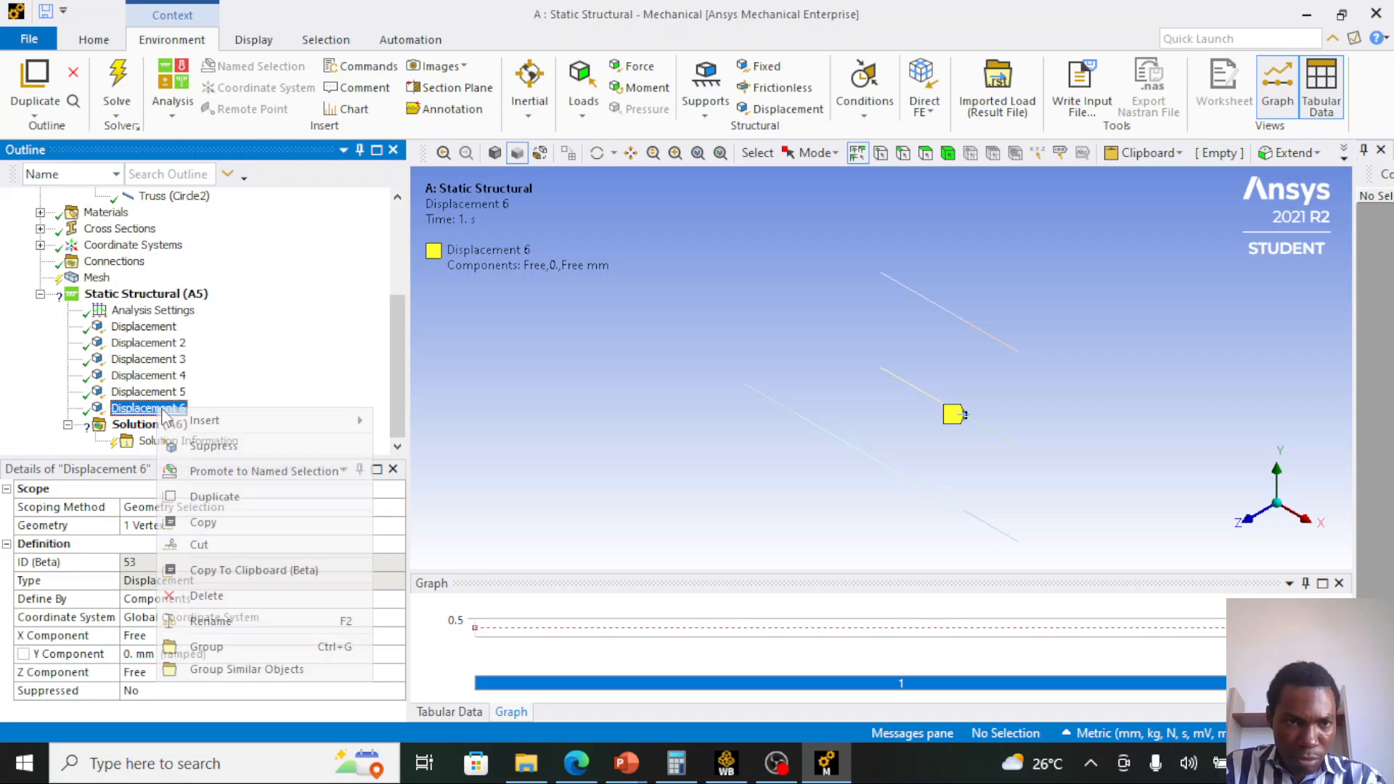
left_click(225, 494)
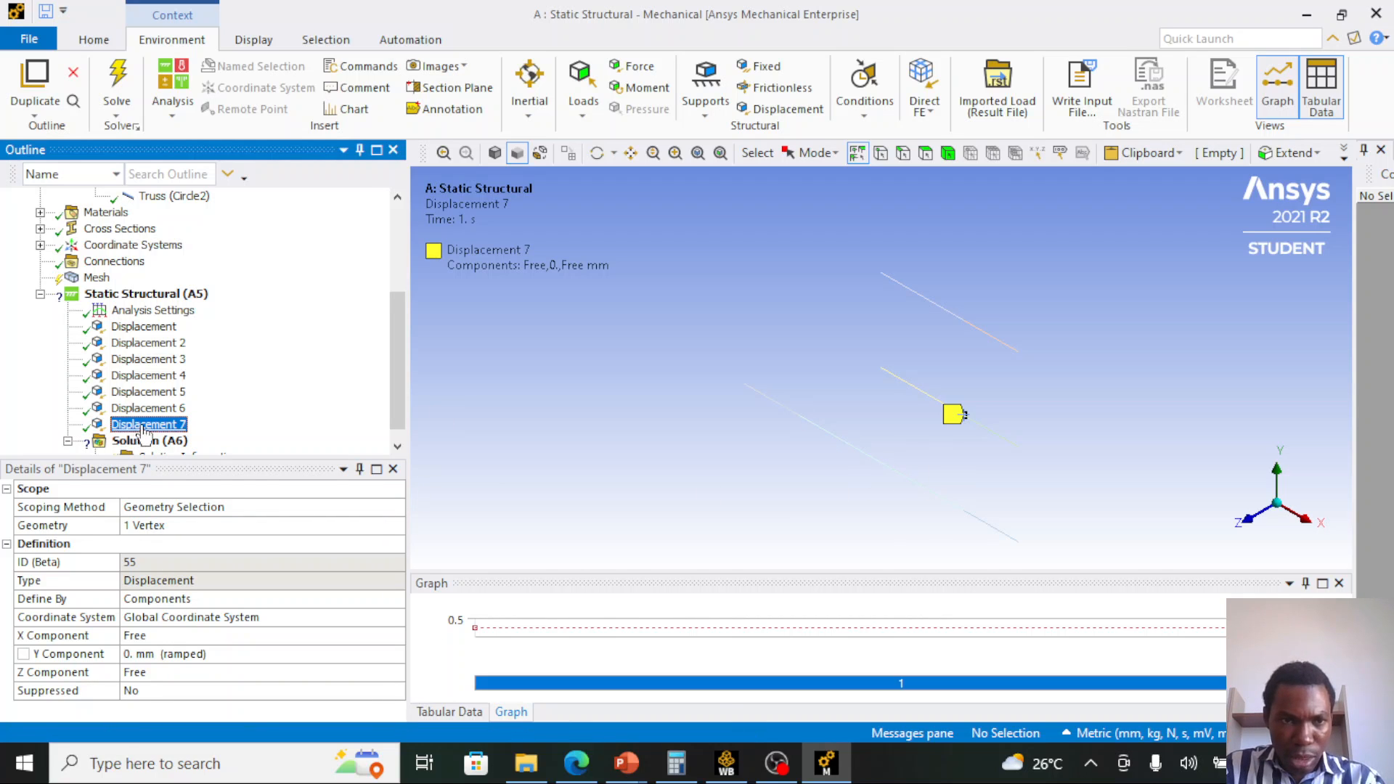
left_click(1017, 447)
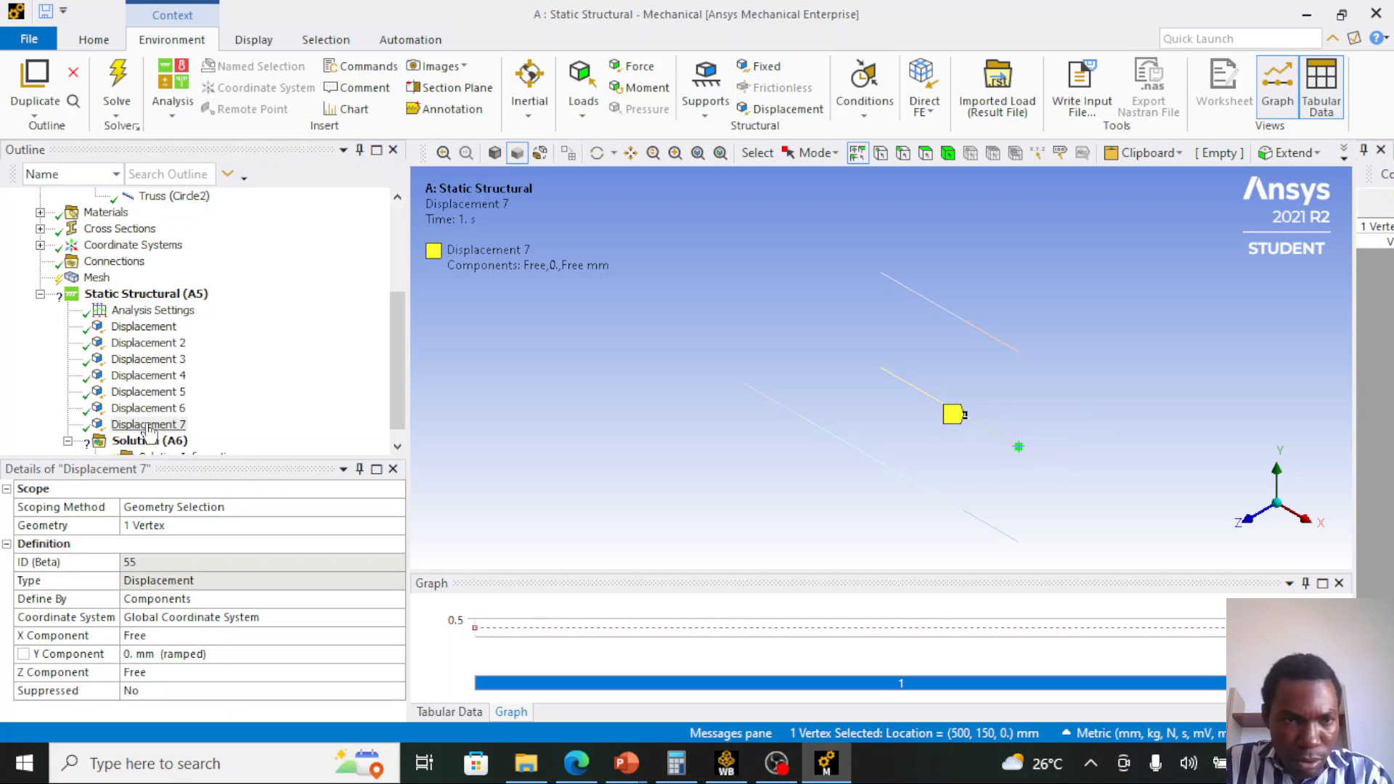
left_click(169, 526)
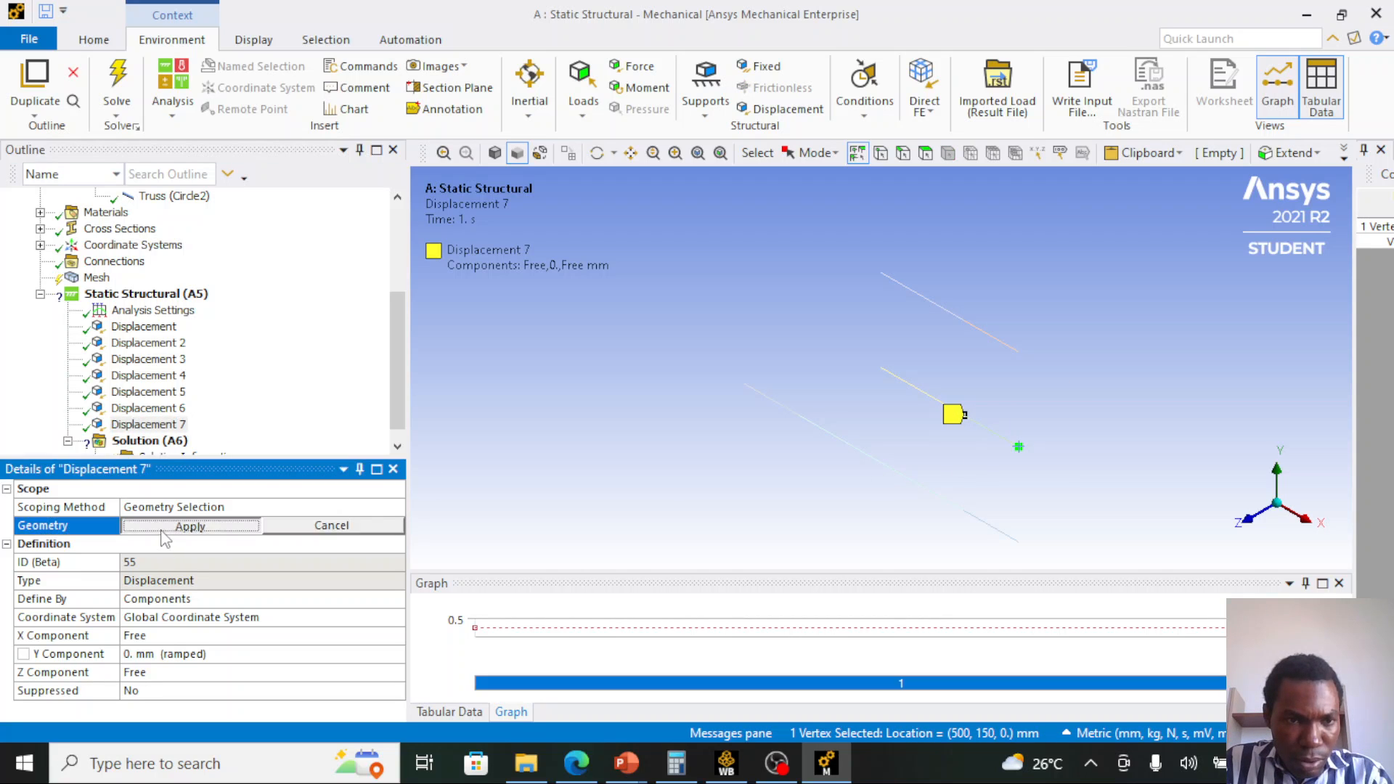
left_click(191, 526)
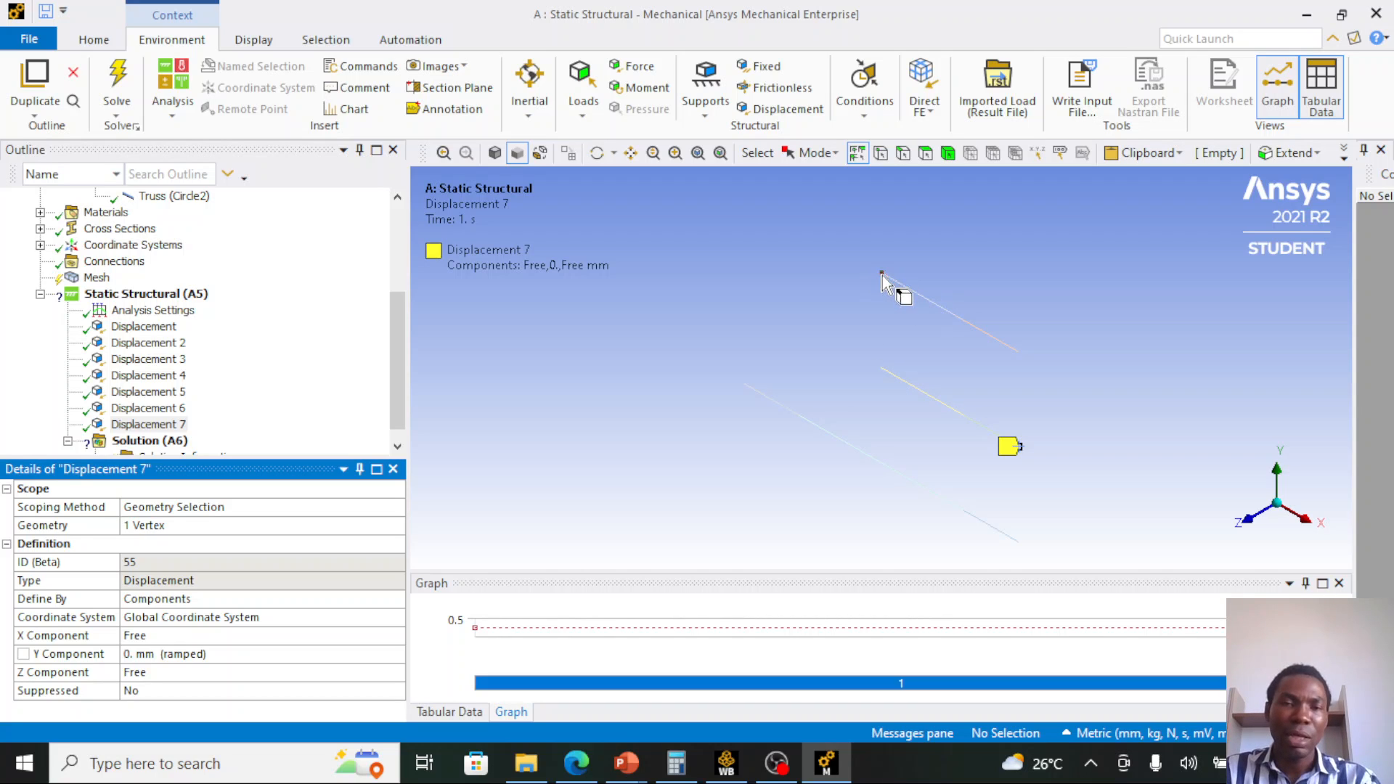
- Insert a Symmetry object under the model and add a Symmetry Region to it
scroll(263, 312, "up", 4)
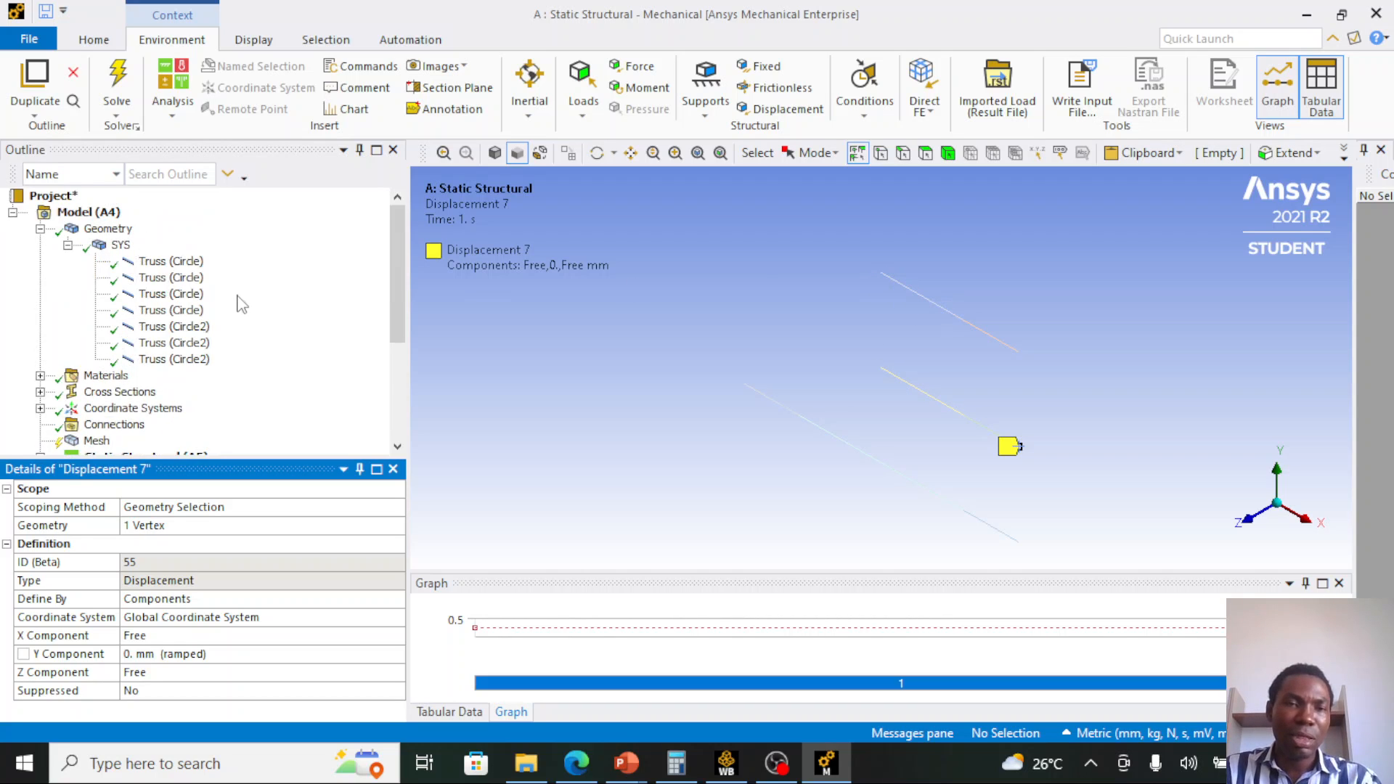
left_click(89, 212)
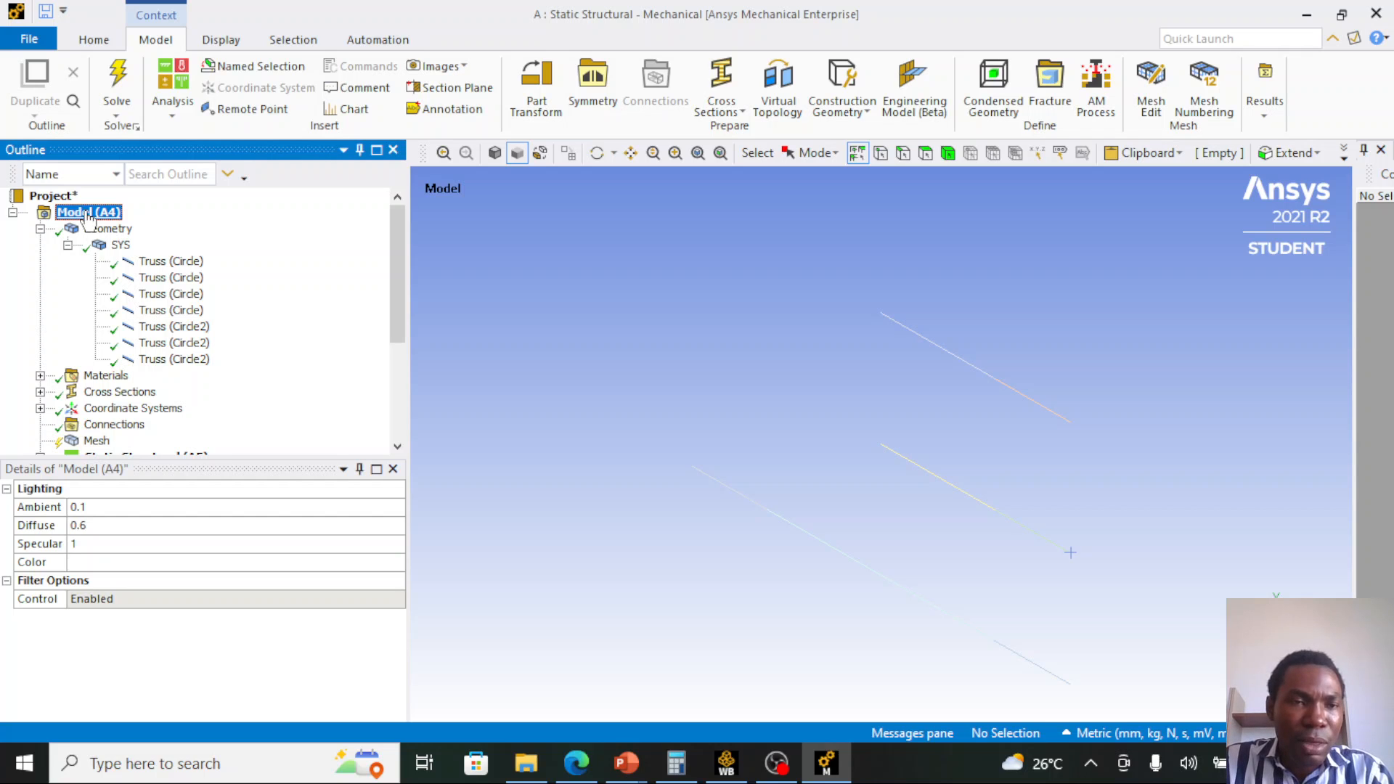
right_click(87, 213)
mouse_move(135, 224)
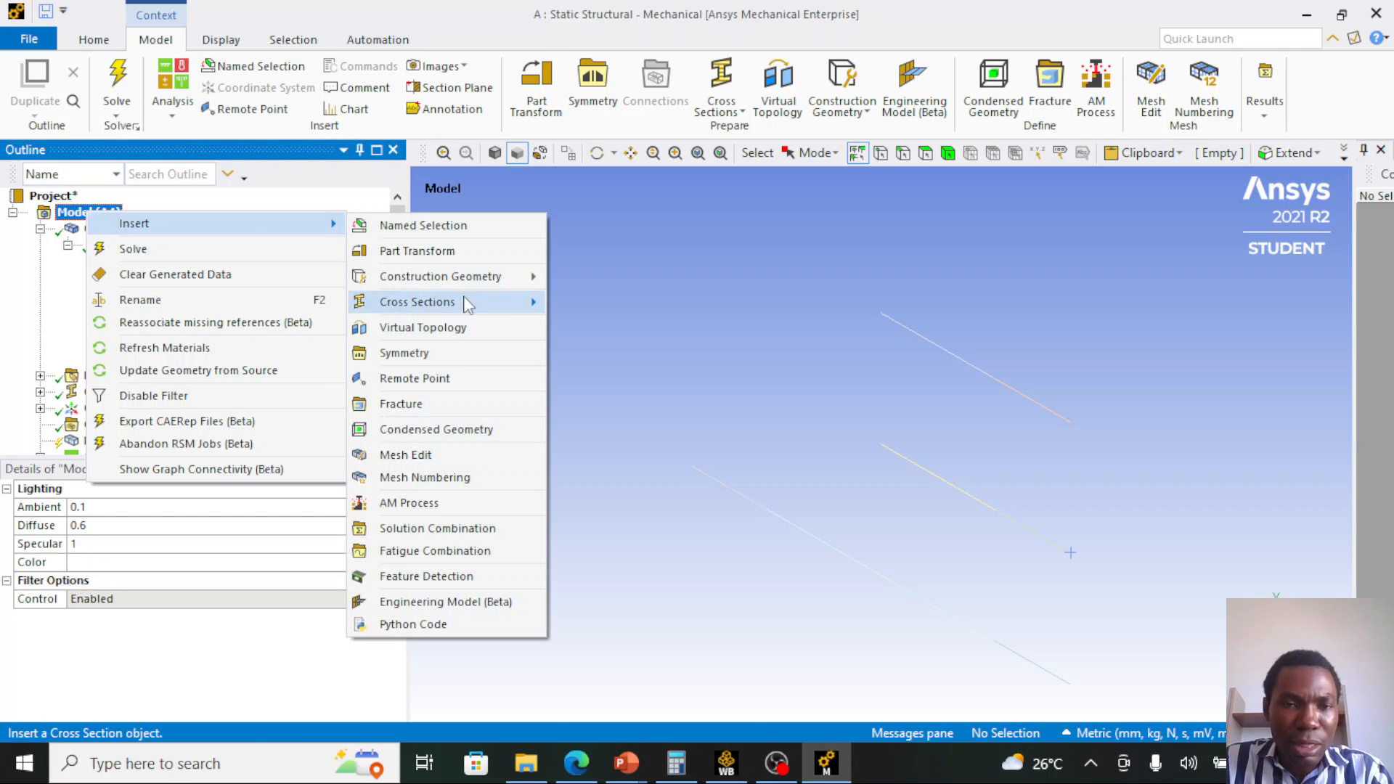
left_click(442, 355)
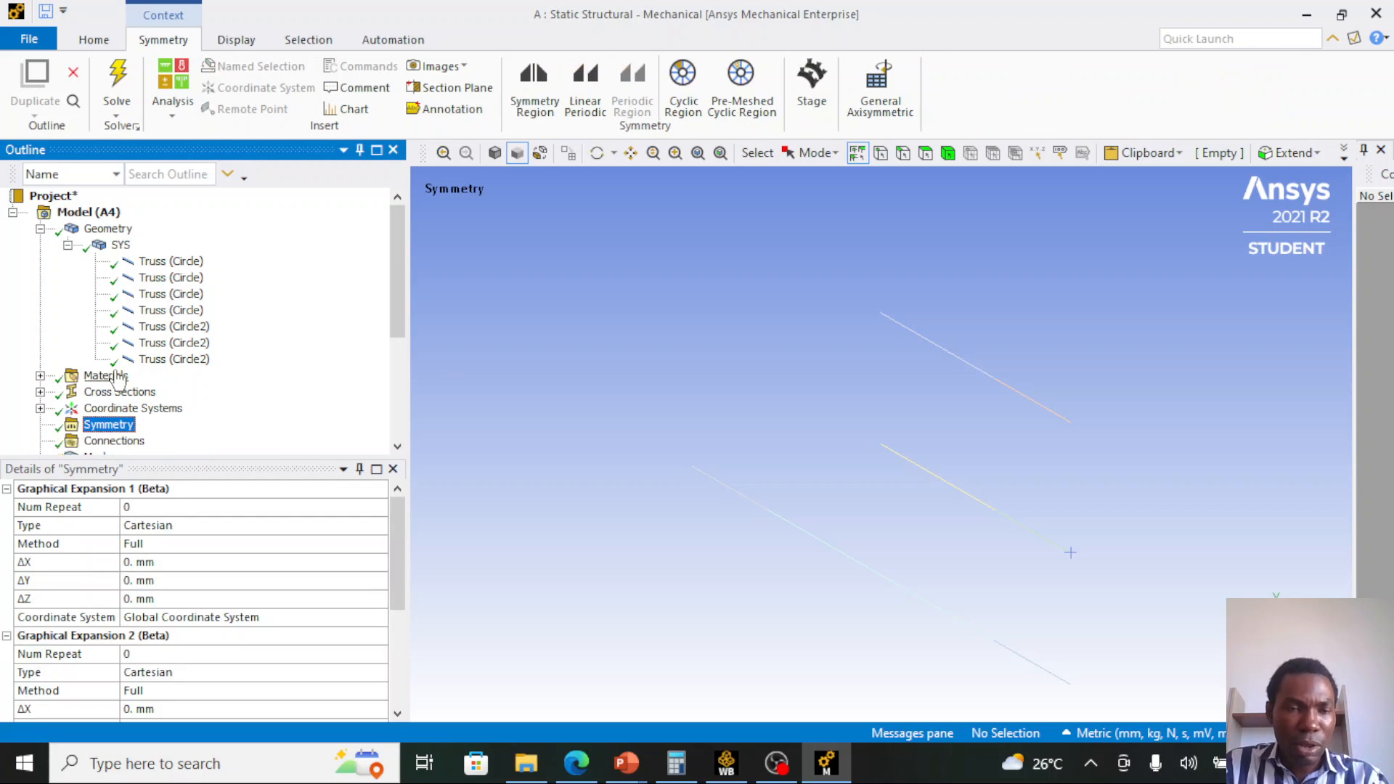
scroll(114, 435, "down", 2)
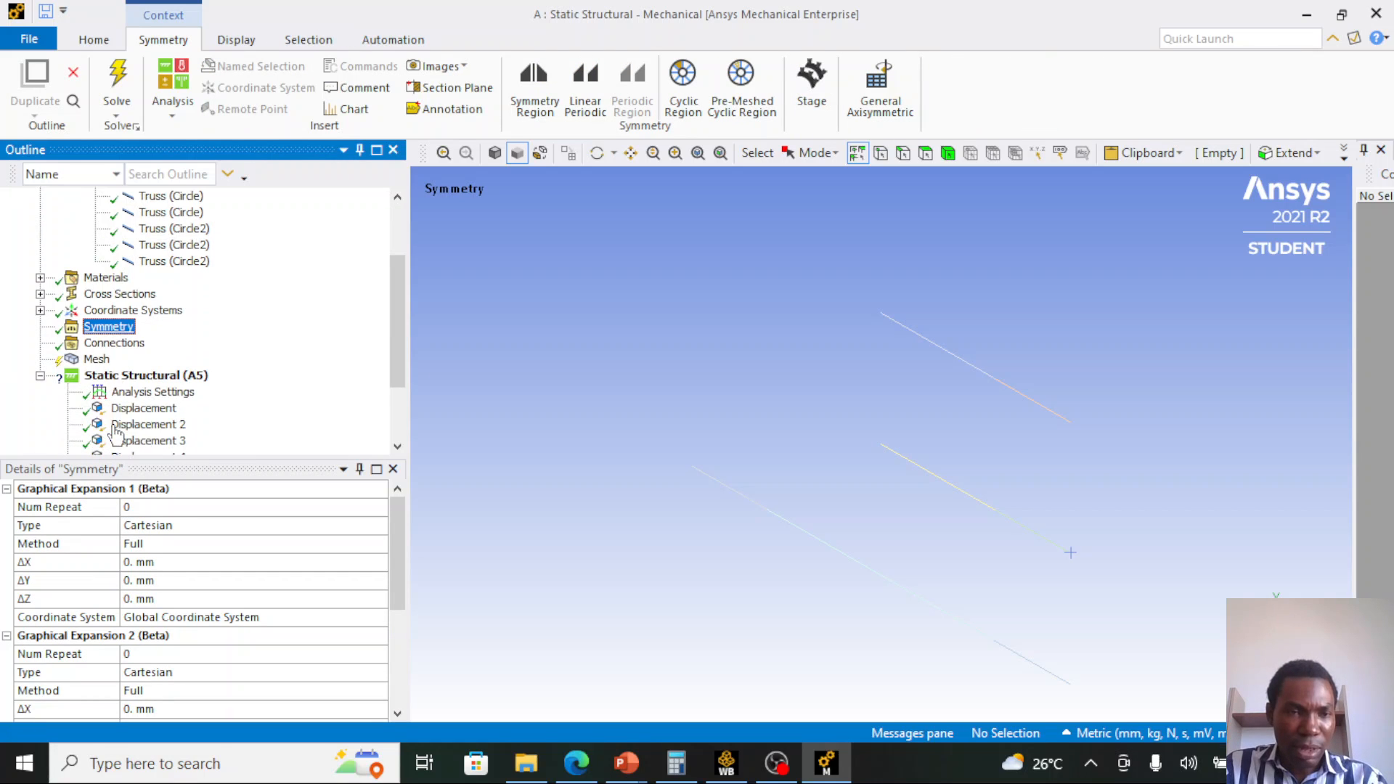
right_click(115, 334)
mouse_move(160, 346)
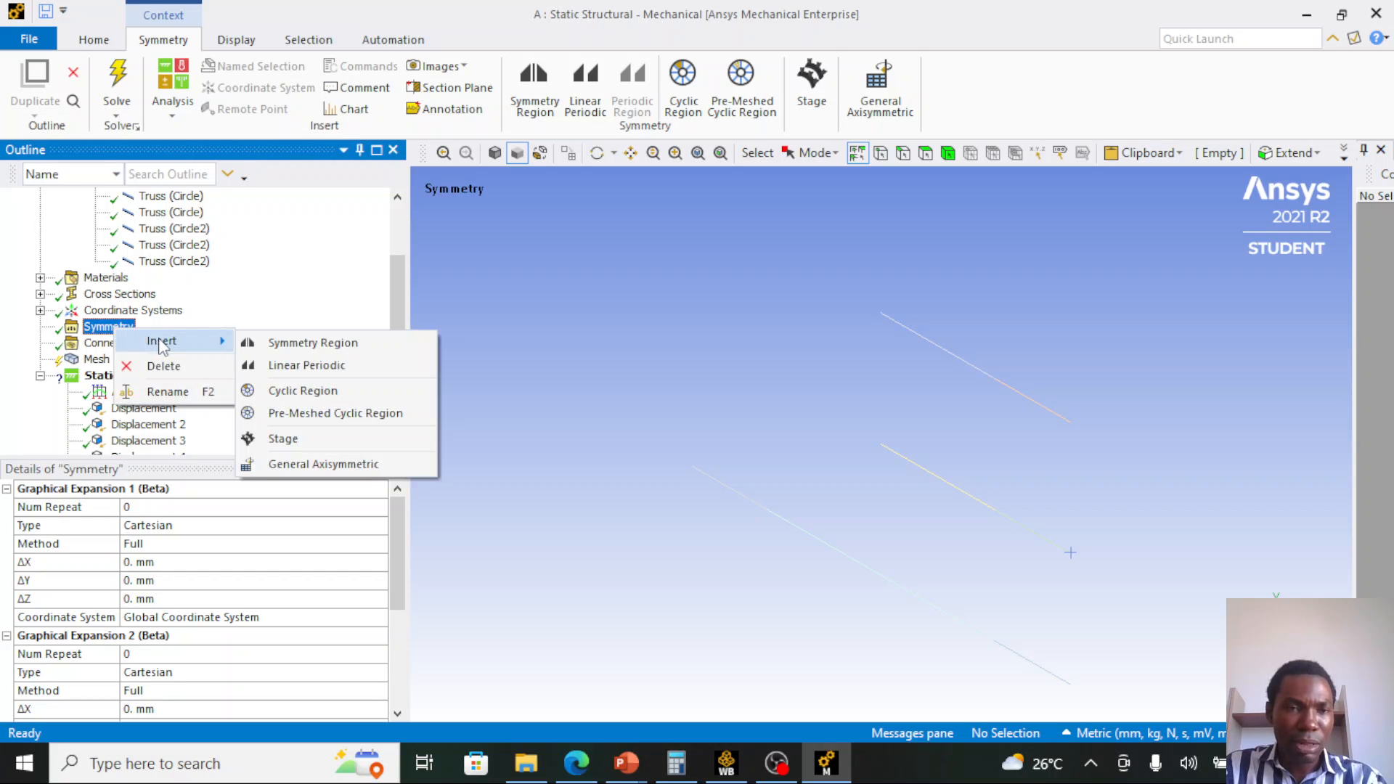
left_click(306, 346)
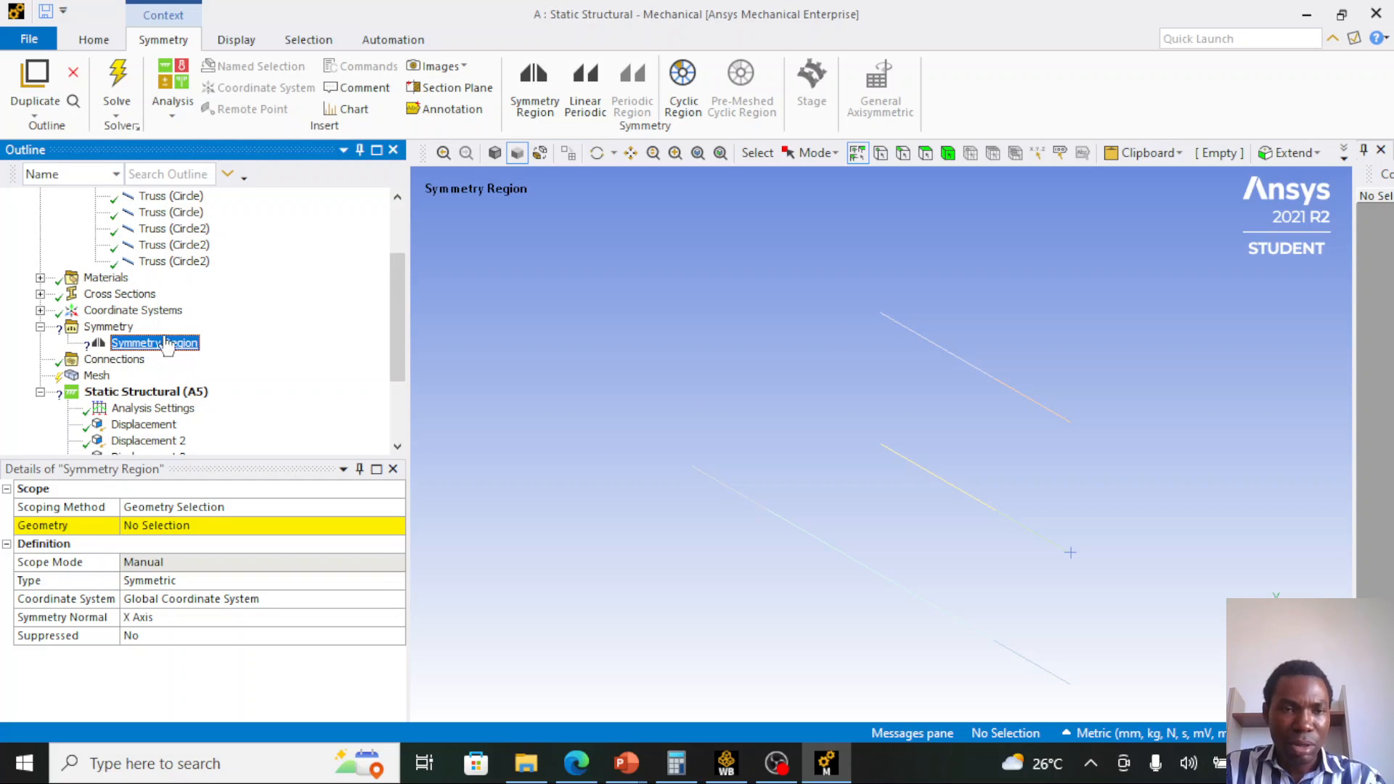
- Scope the Symmetry Region to the starting vertex of the upper truss line at (250, 300, 0) mm
left_click(880, 312)
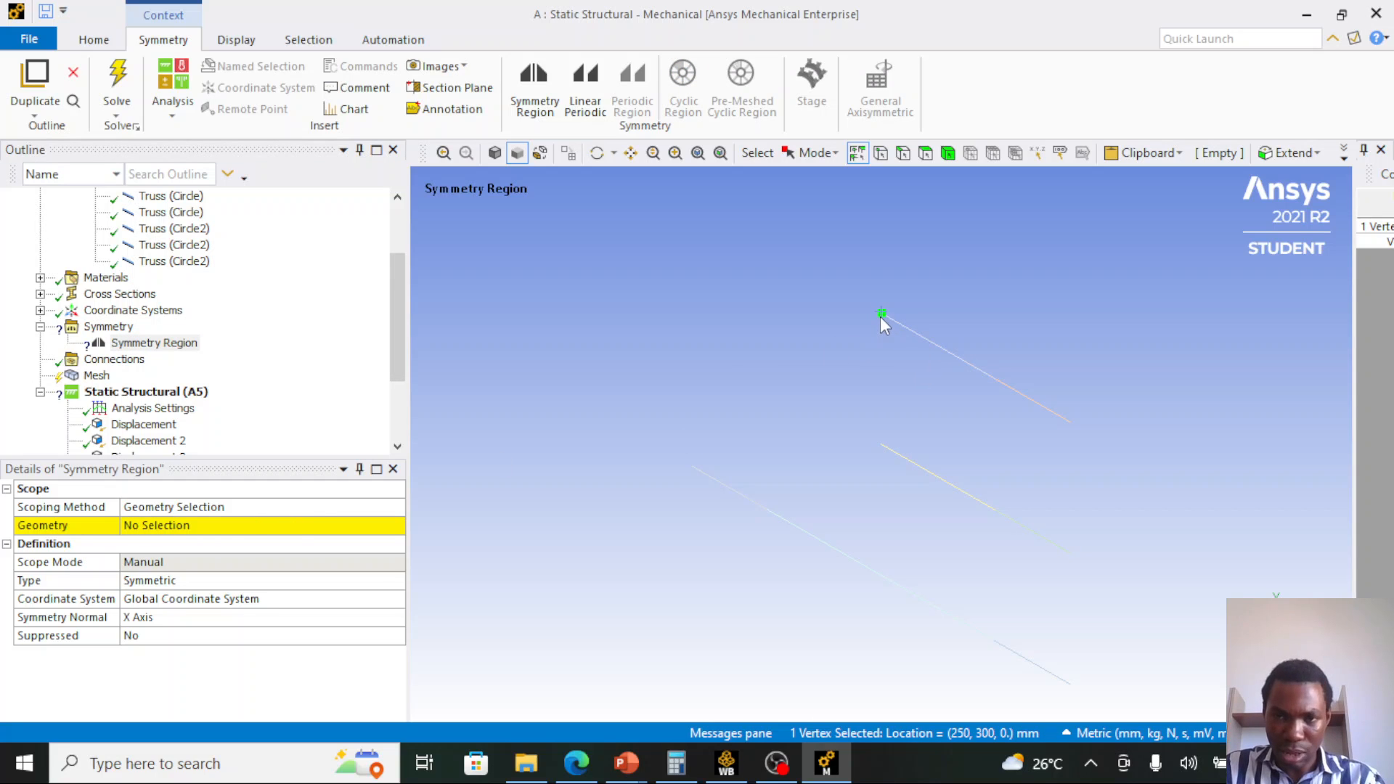
left_click(175, 527)
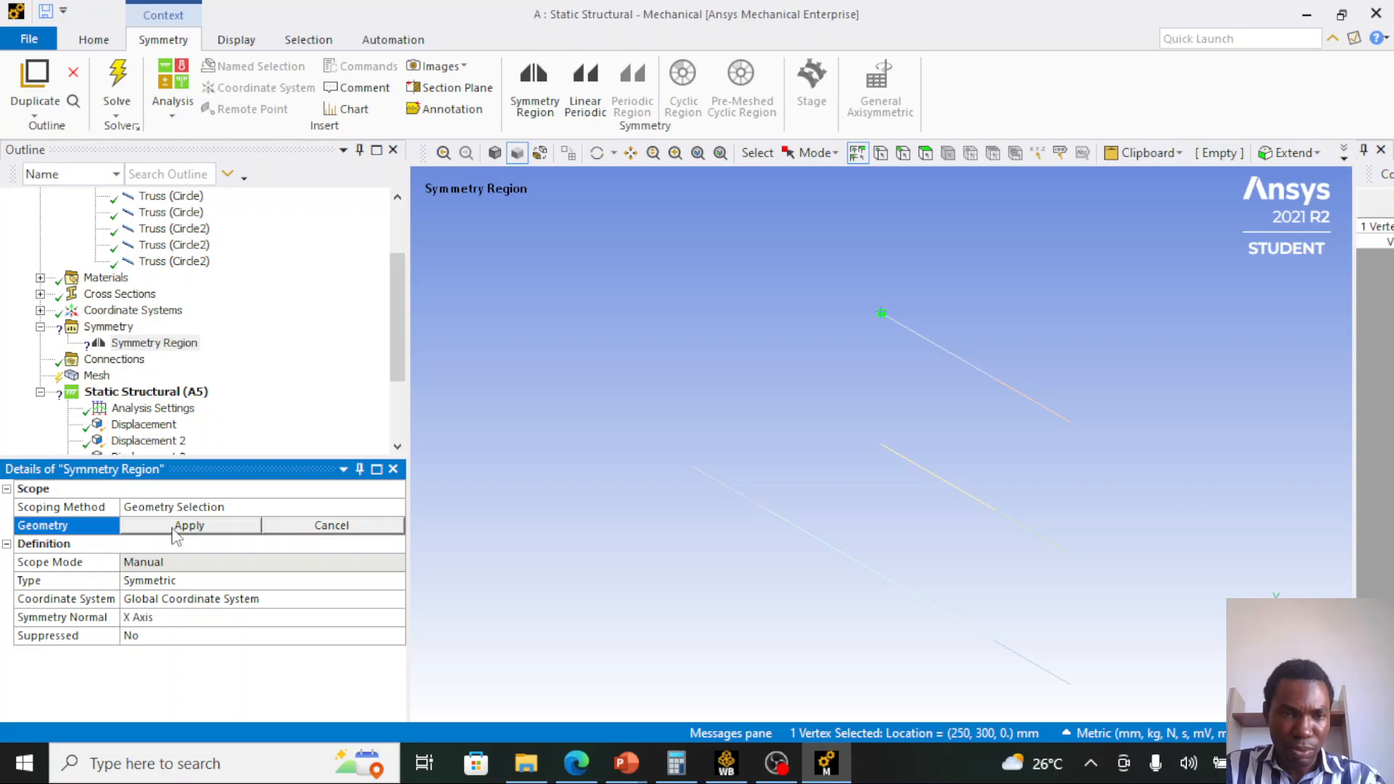
left_click(175, 526)
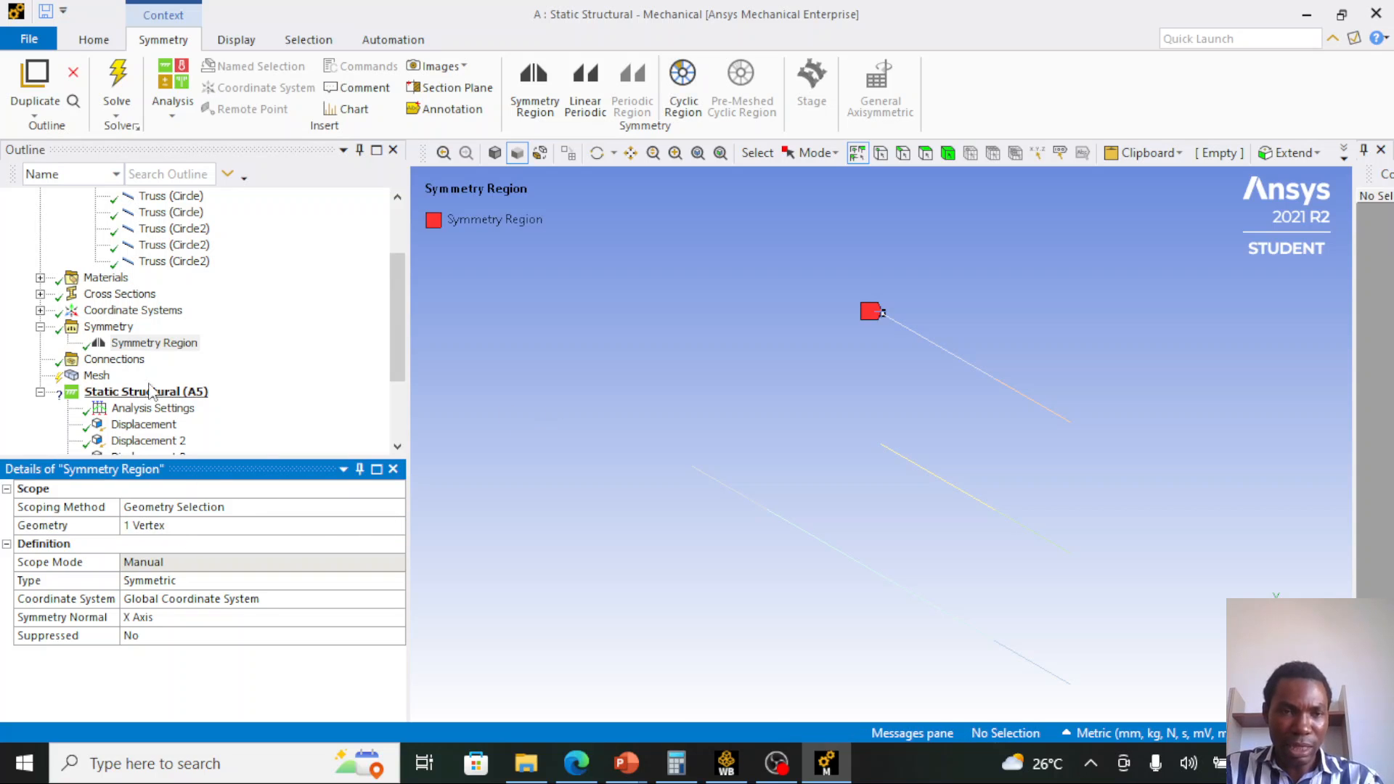
left_click(176, 344)
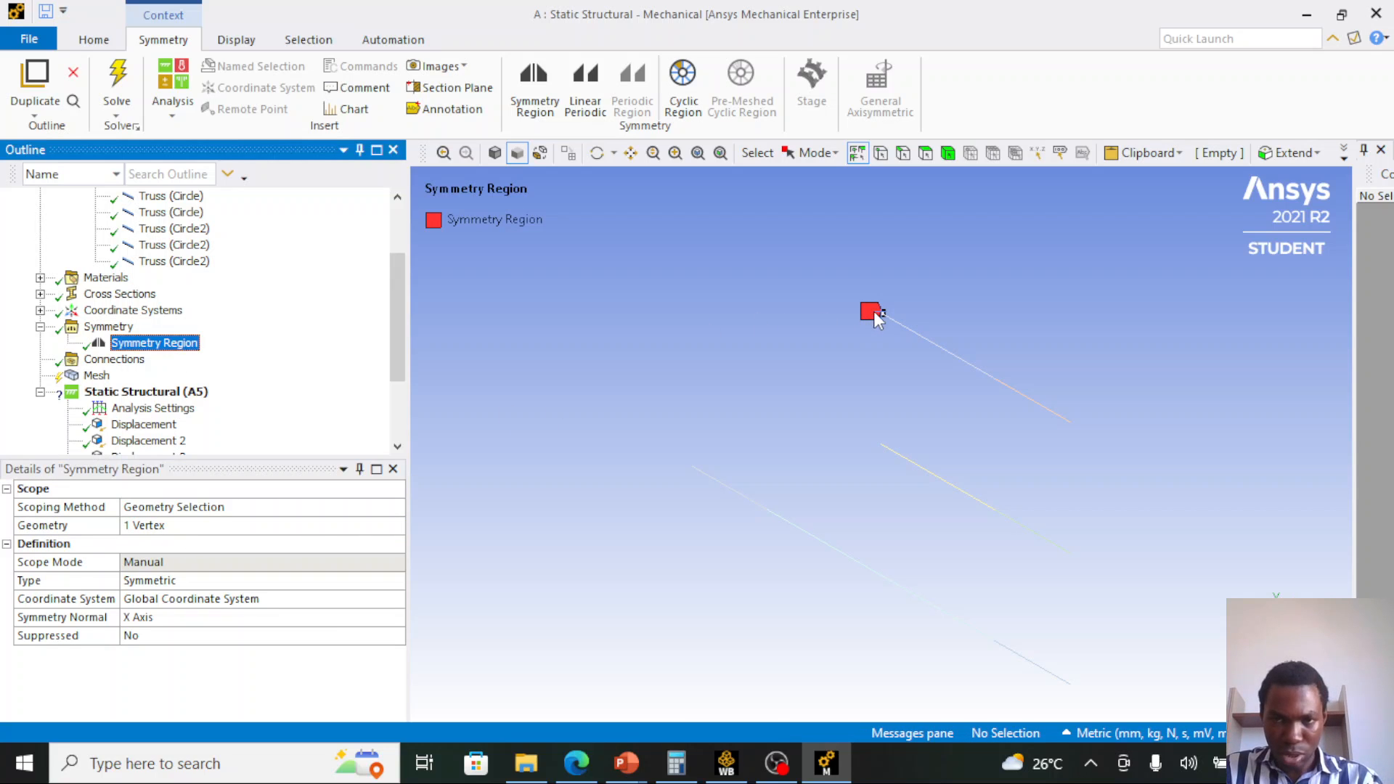
right_click(992, 378)
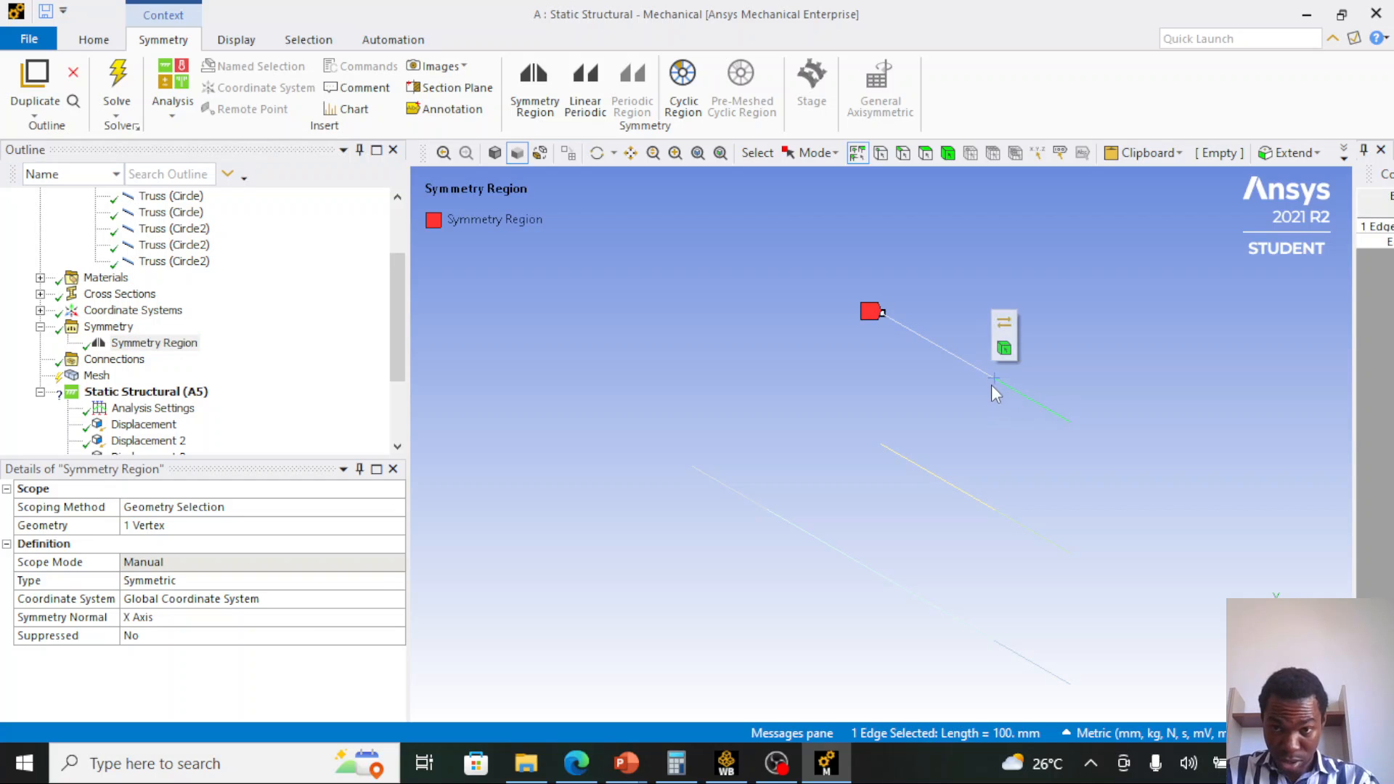
left_click(988, 380)
left_click(990, 378)
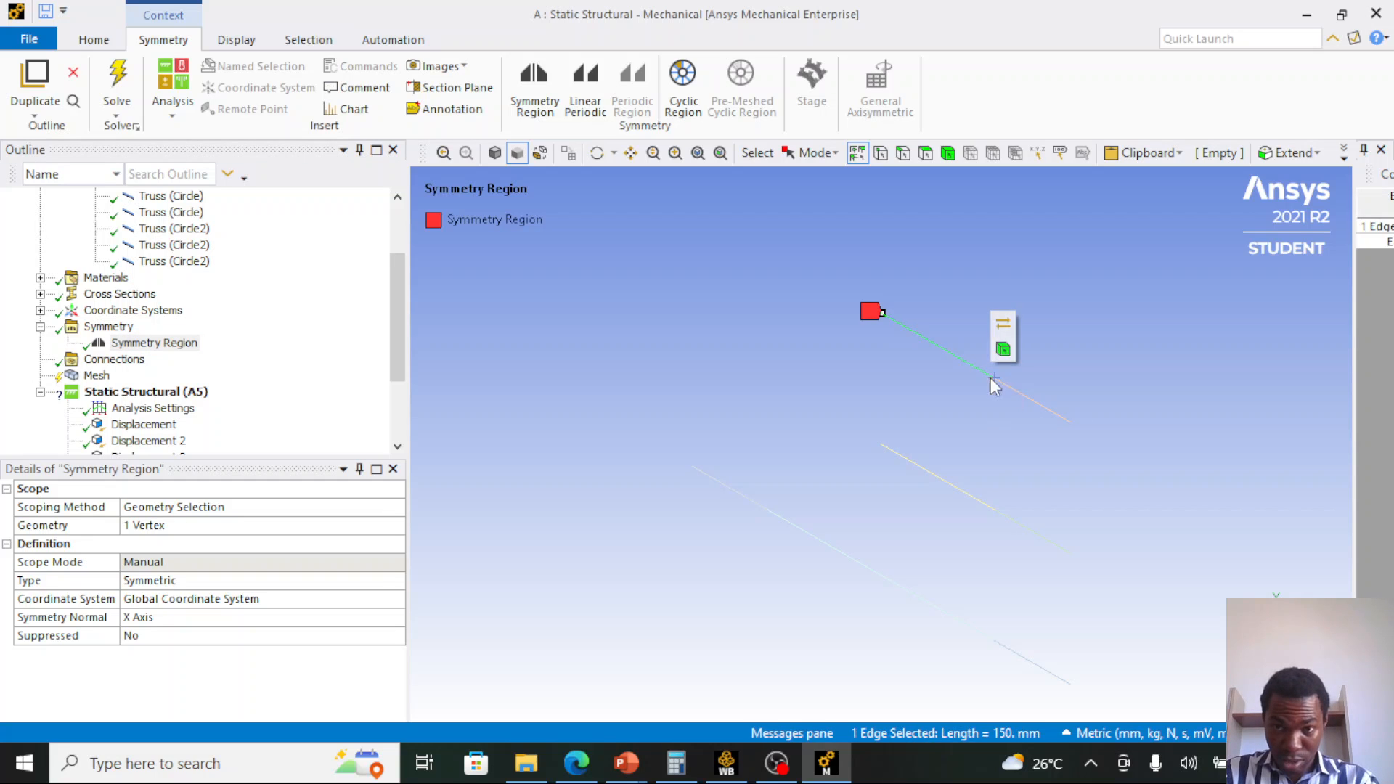
left_click(990, 380)
left_click(993, 378)
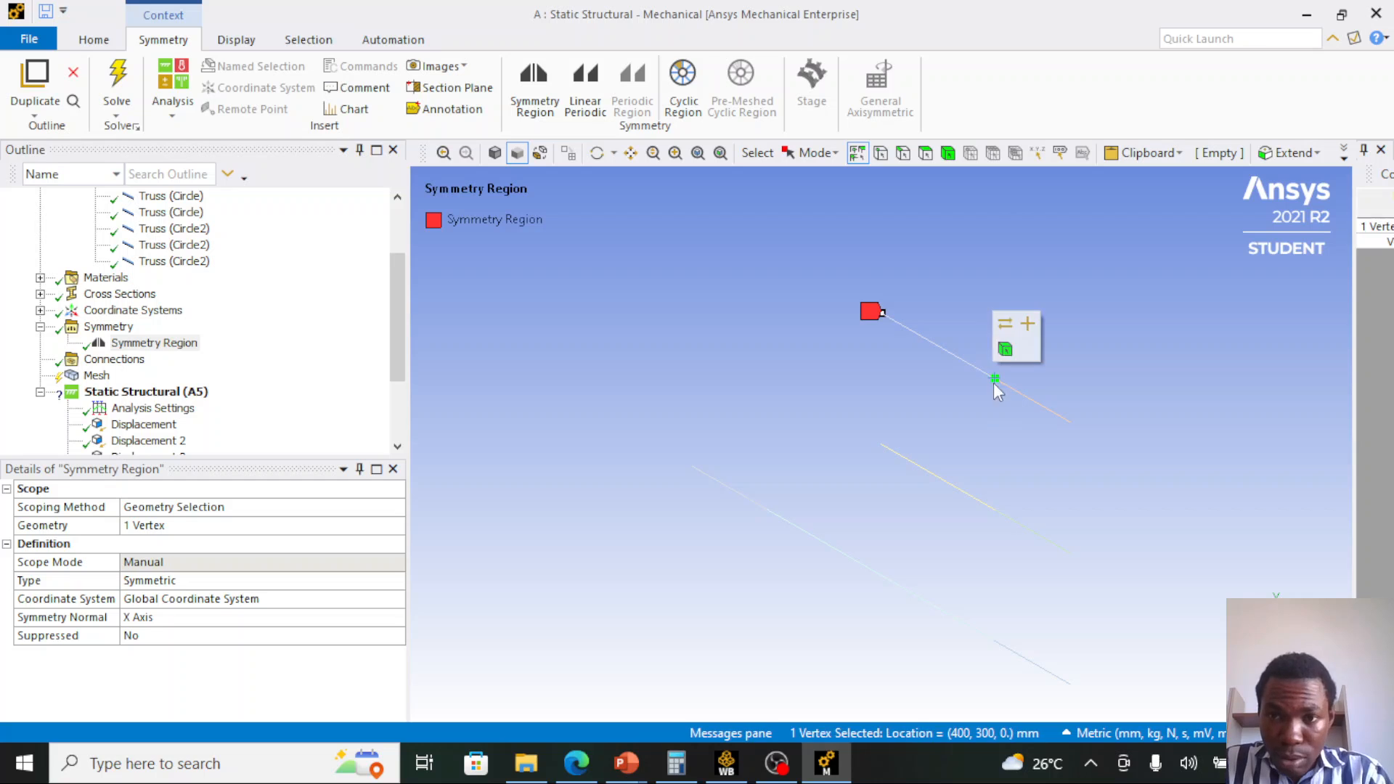
left_click(1070, 422, "ctrl")
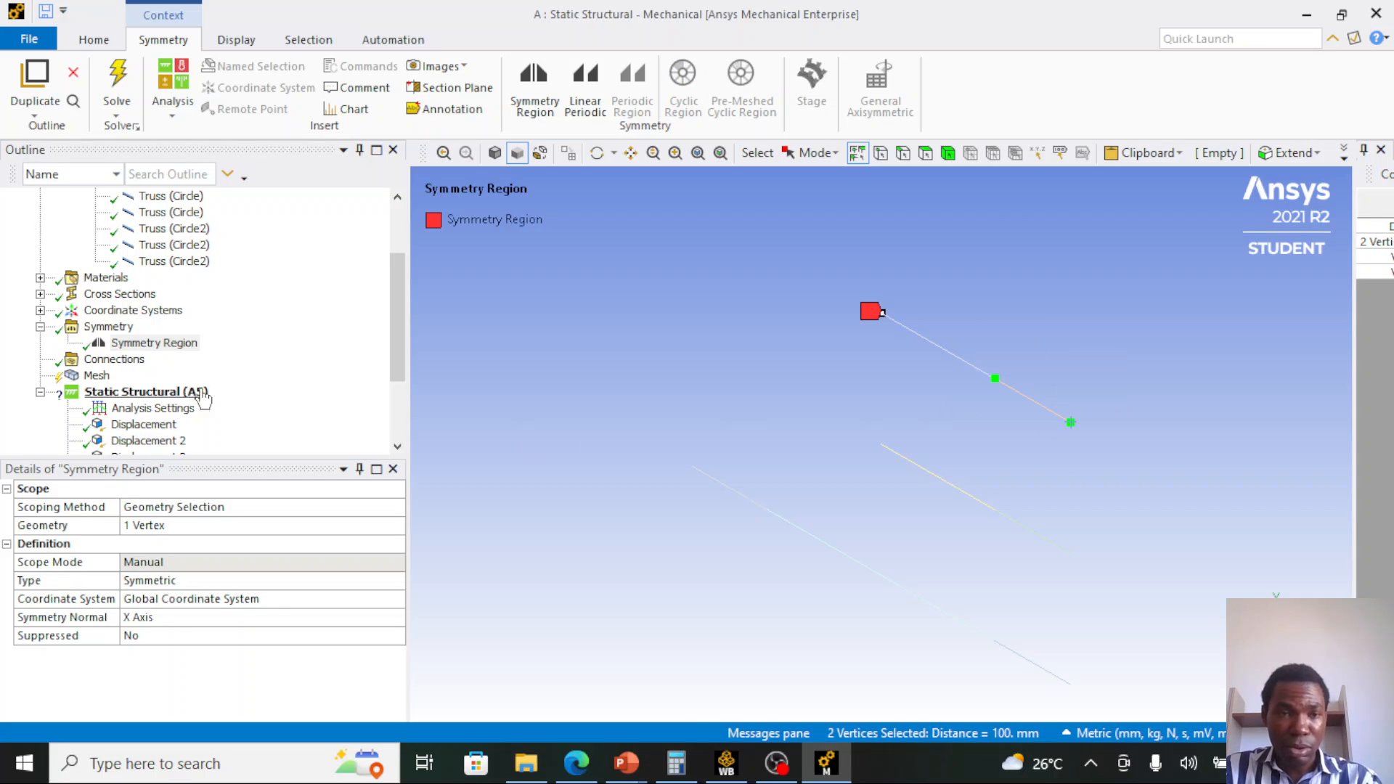
- Duplicate Displacement 7, and duplicate the resulting copy once more to get two further displacement constraints
scroll(177, 416, "down", 3)
left_click(172, 410)
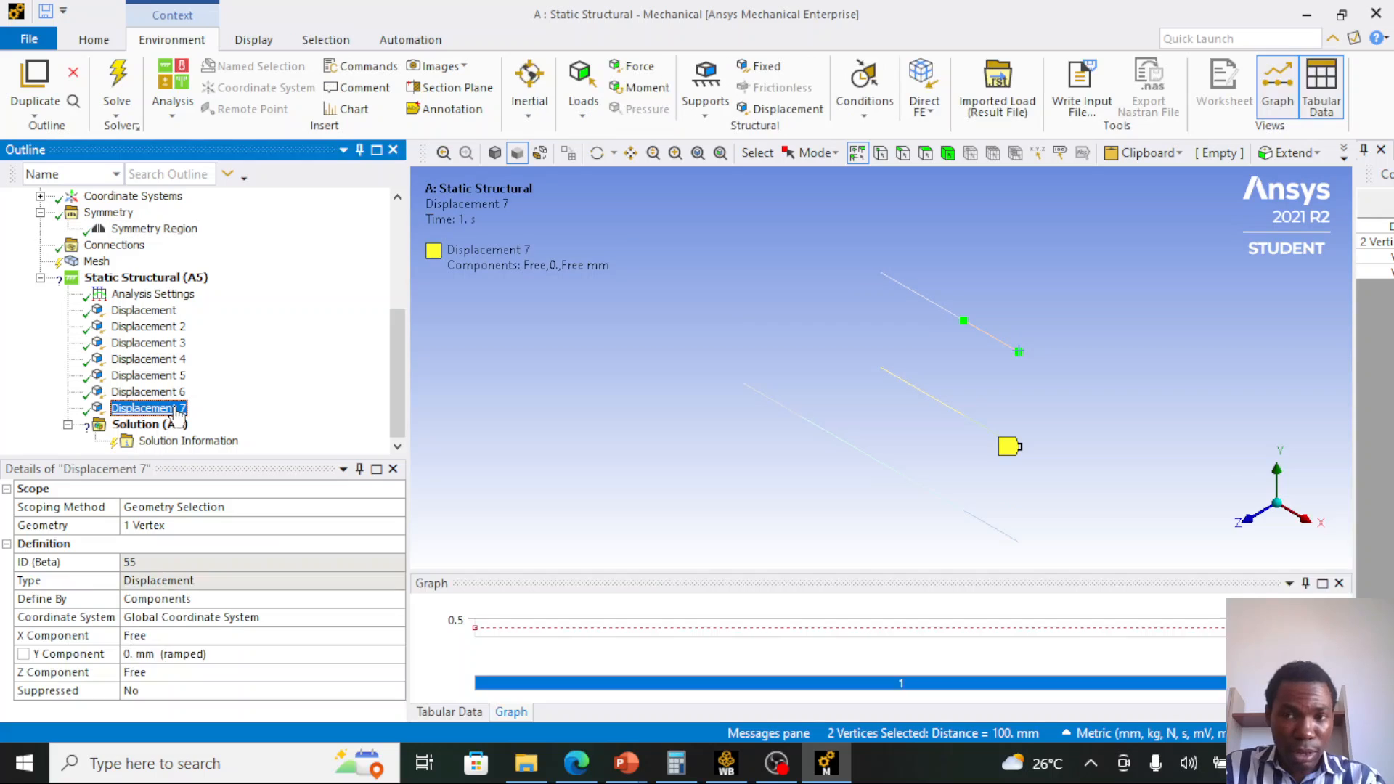
left_click(170, 409)
right_click(170, 410)
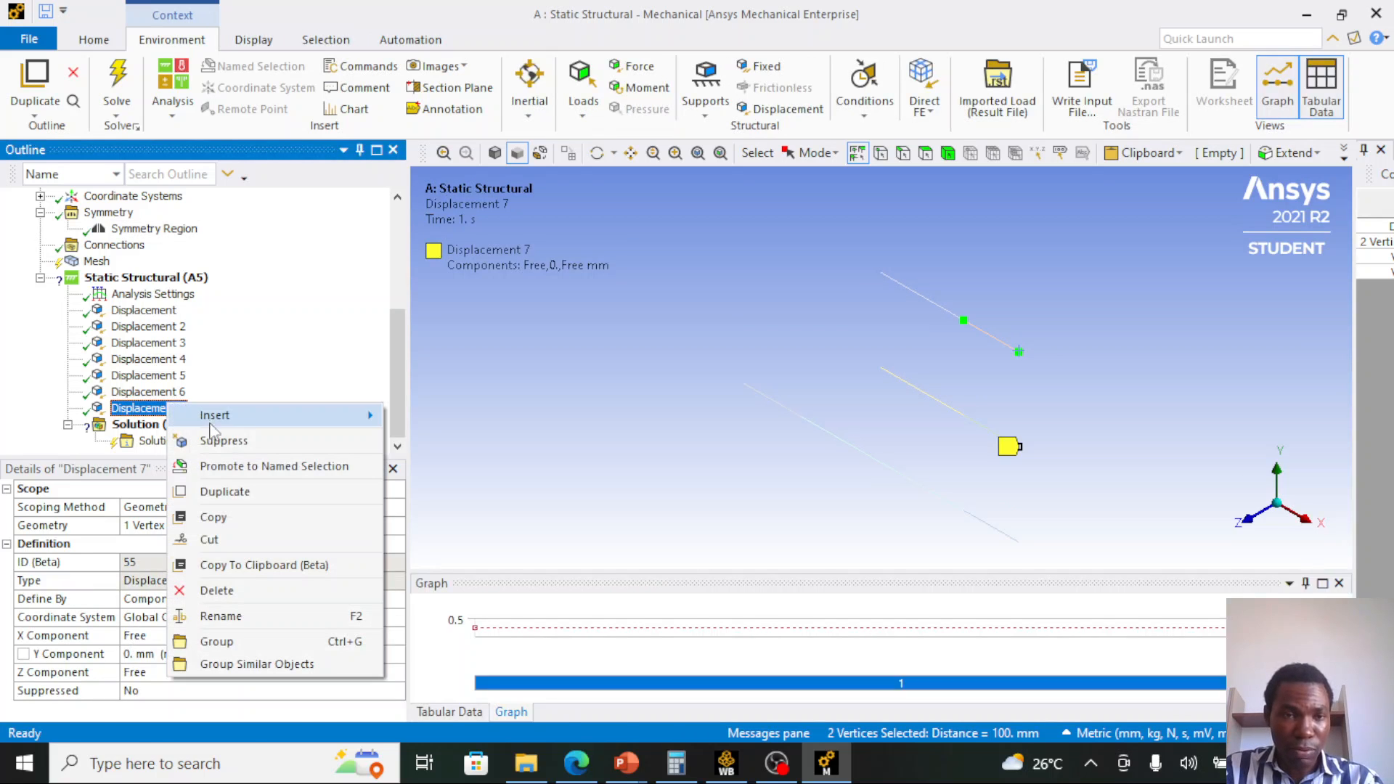
left_click(225, 491)
right_click(171, 434)
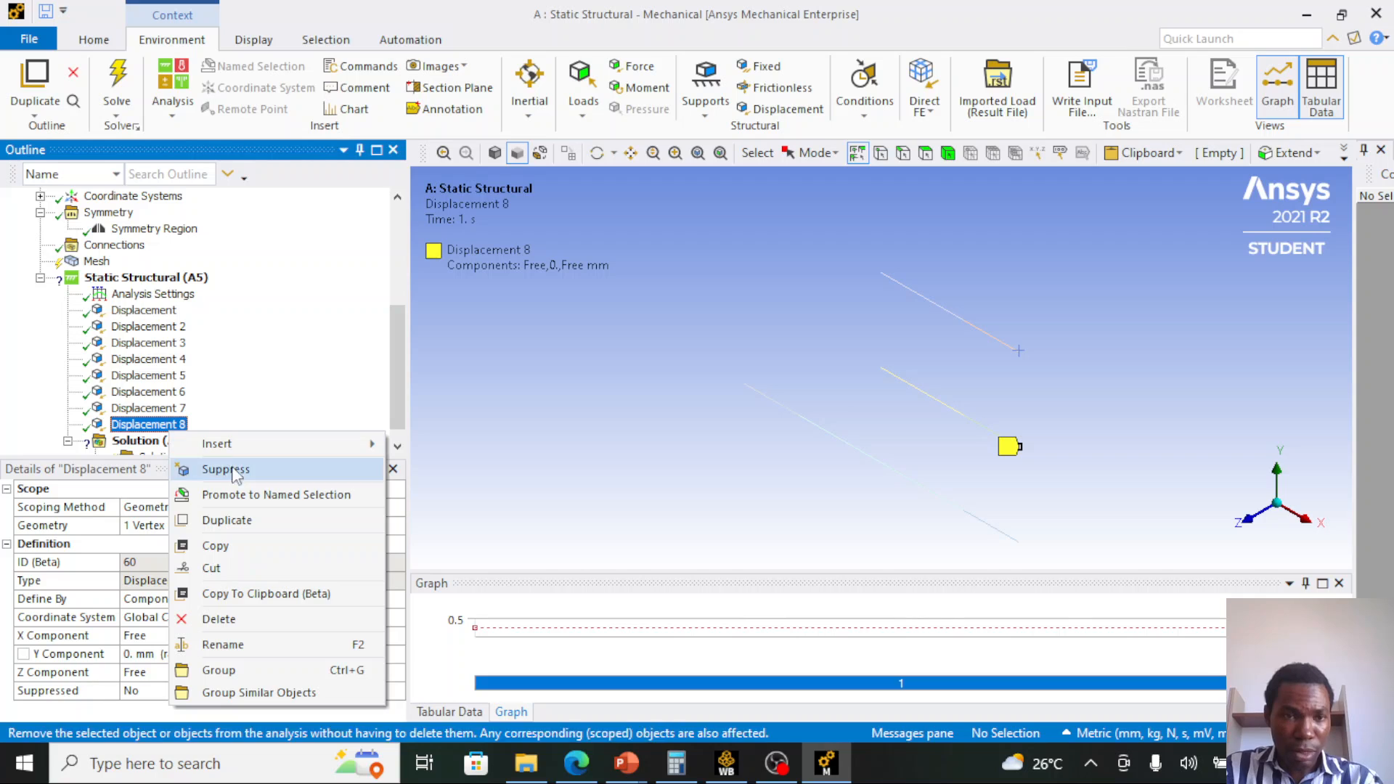
left_click(227, 520)
- Scope Displacement 8 to the intermediate vertex of the upper truss line at (400, 300, 0) mm
left_click(175, 425)
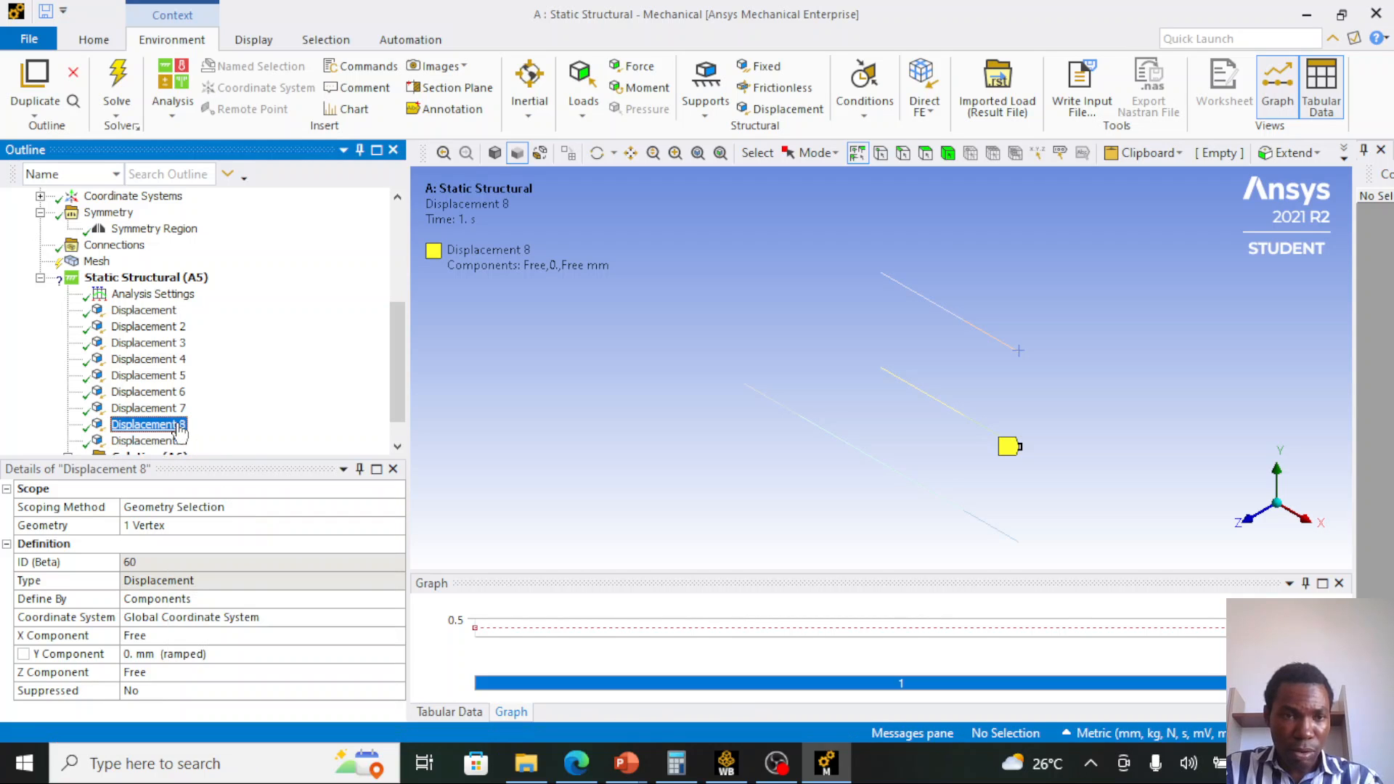
left_click(962, 319)
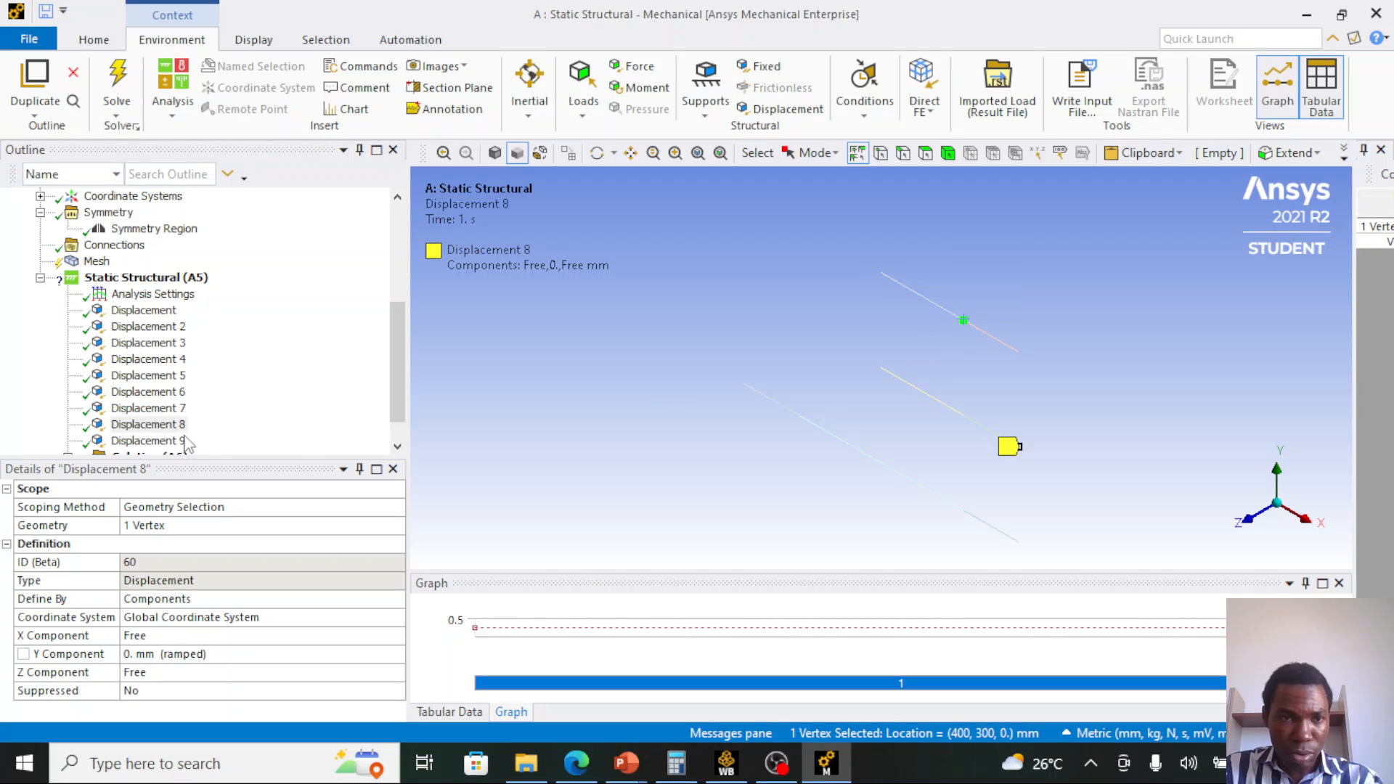
left_click(158, 525)
left_click(159, 526)
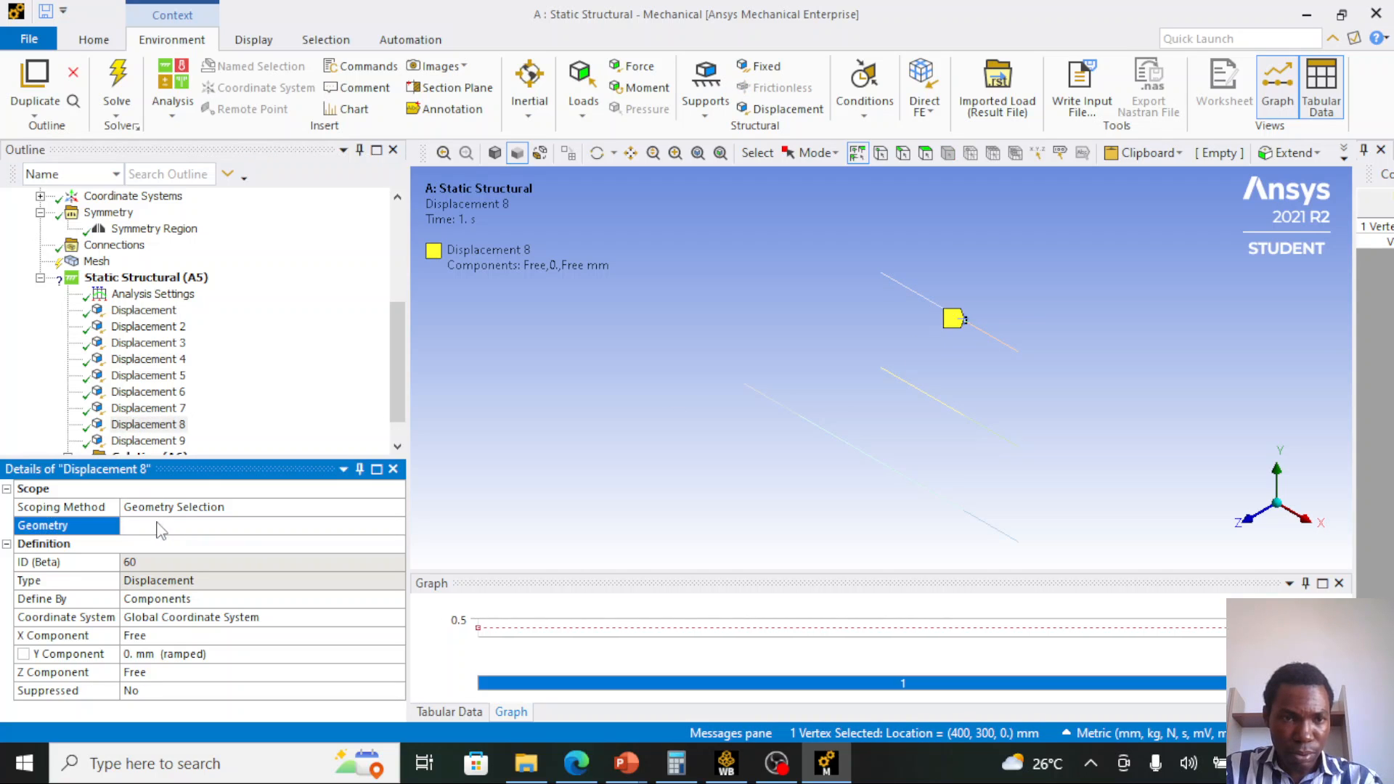
- Scope Displacement 9 to the far X-end vertex of the upper truss line at (500, 300, 0) mm
left_click(167, 441)
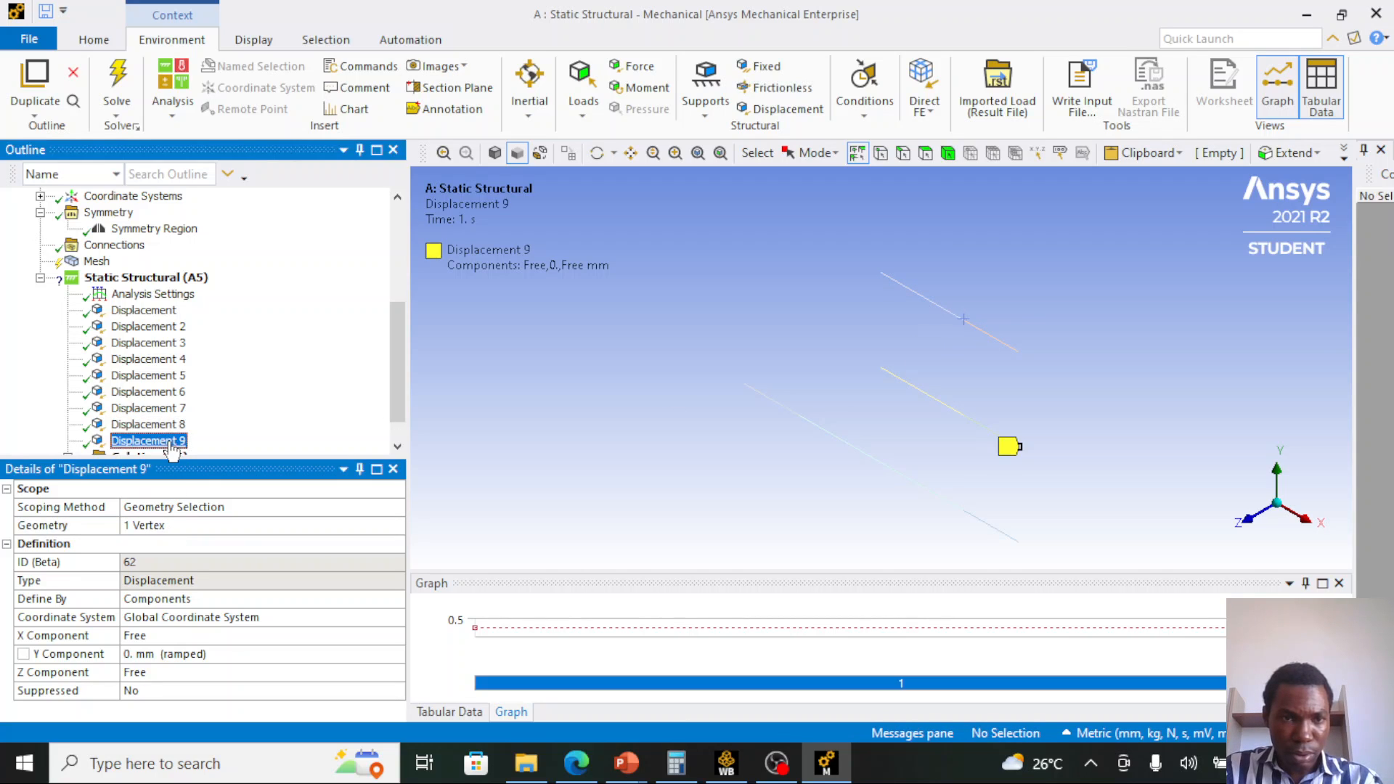
left_click(1017, 352)
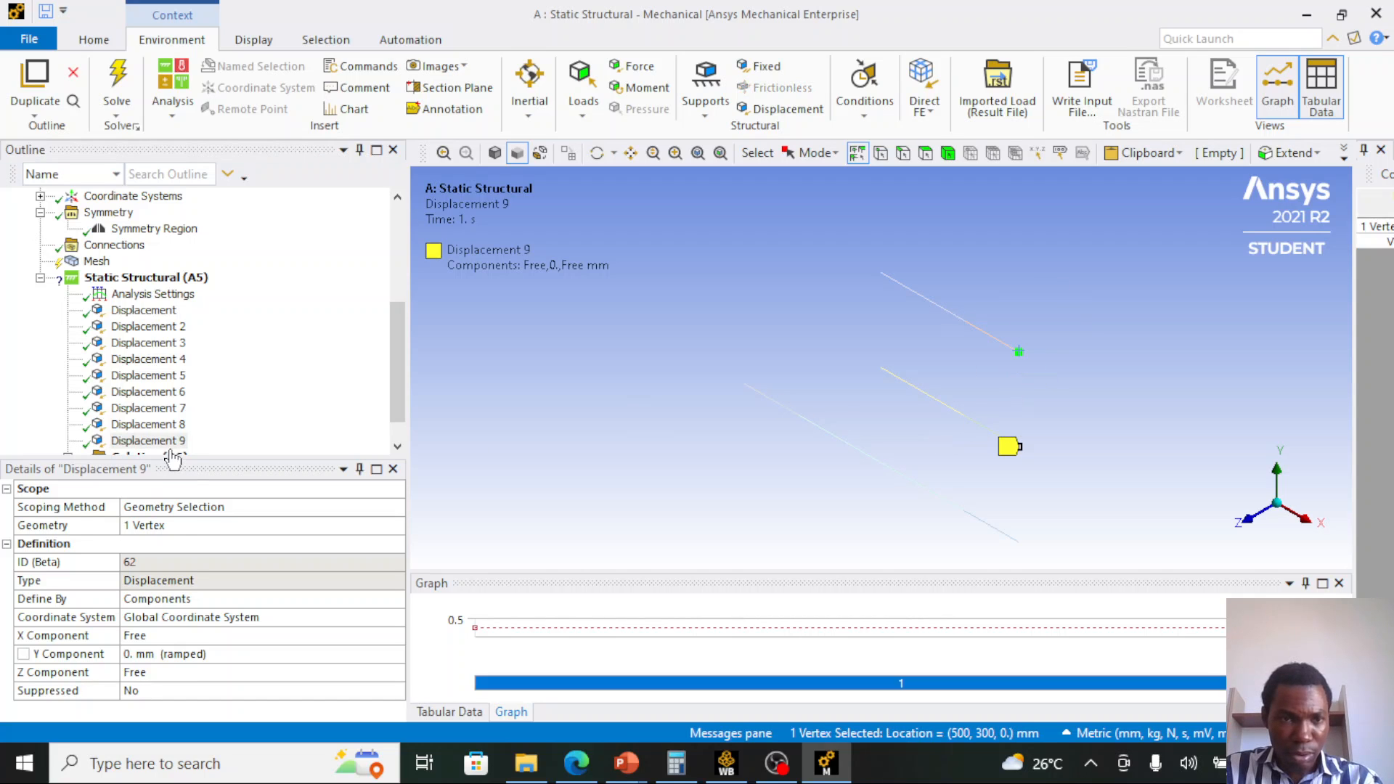
left_click(167, 529)
left_click(188, 524)
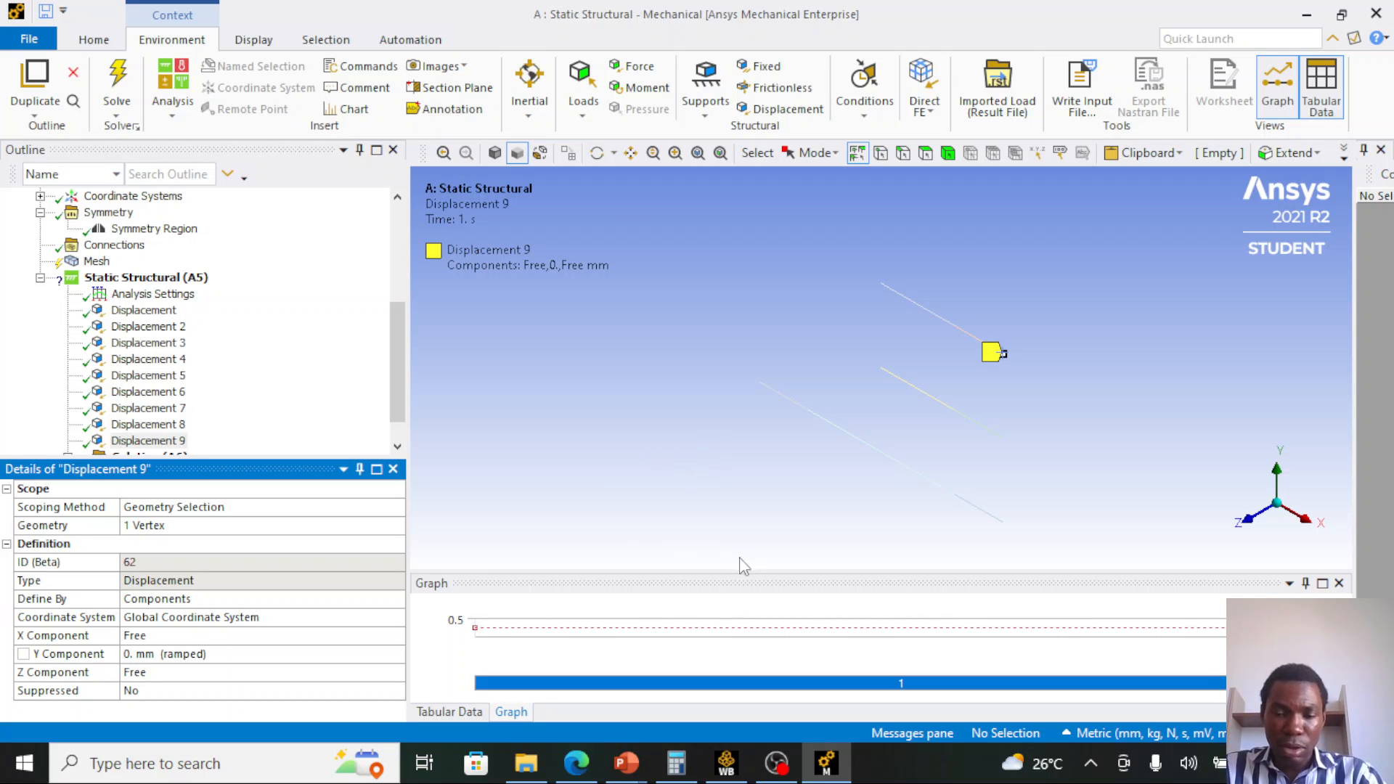
- Switch to TrainingP1.pptx in PowerPoint to examine the loads on the symmetry 1-D problem slide, and return to Ansys Mechanical
mouse_move(625, 762)
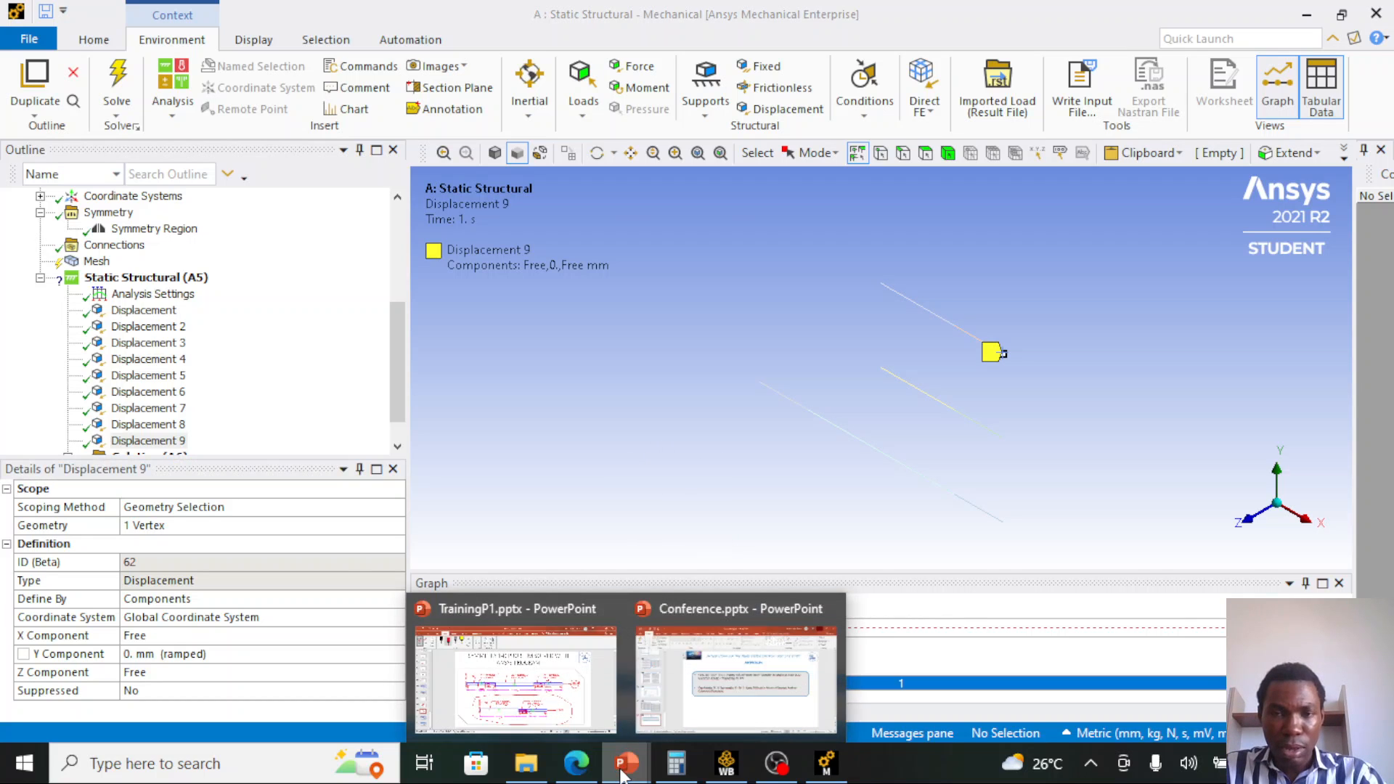
left_click(556, 675)
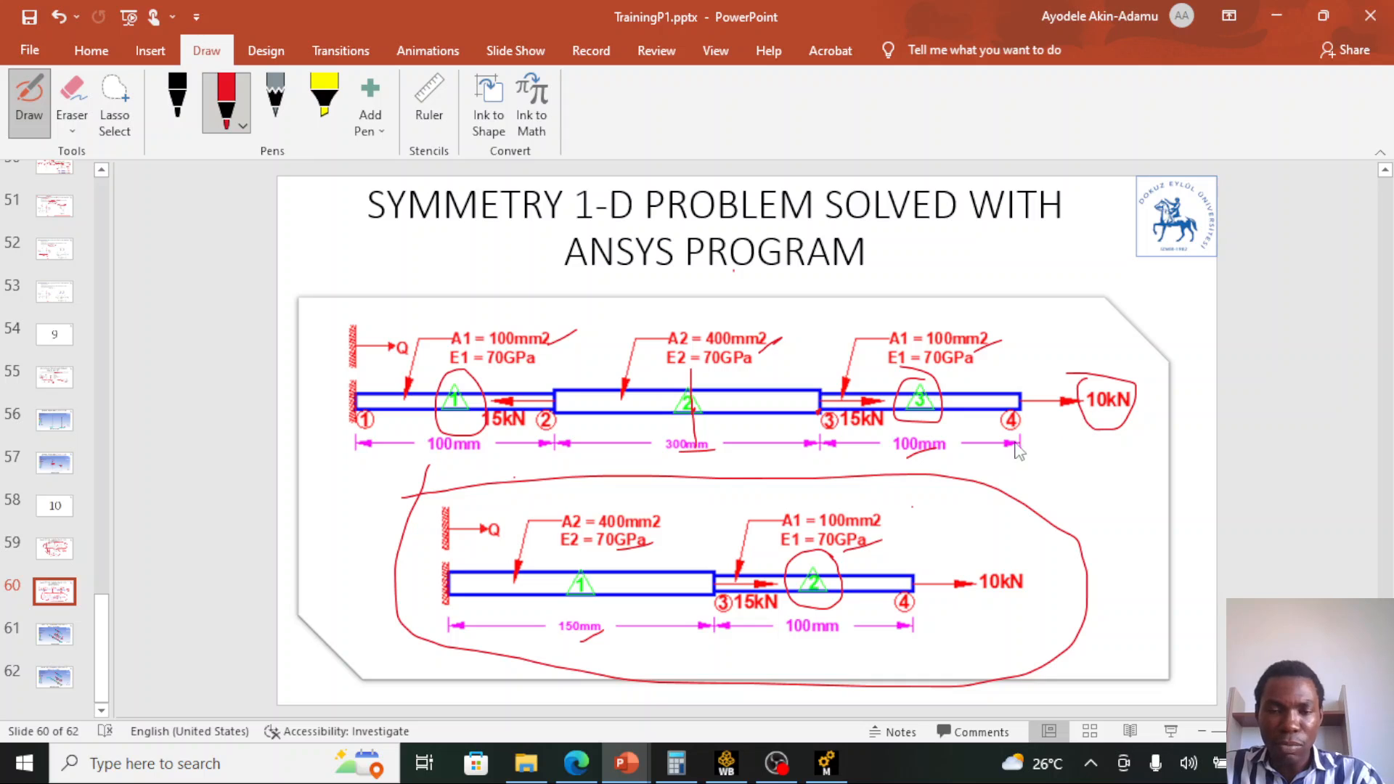
left_click(827, 766)
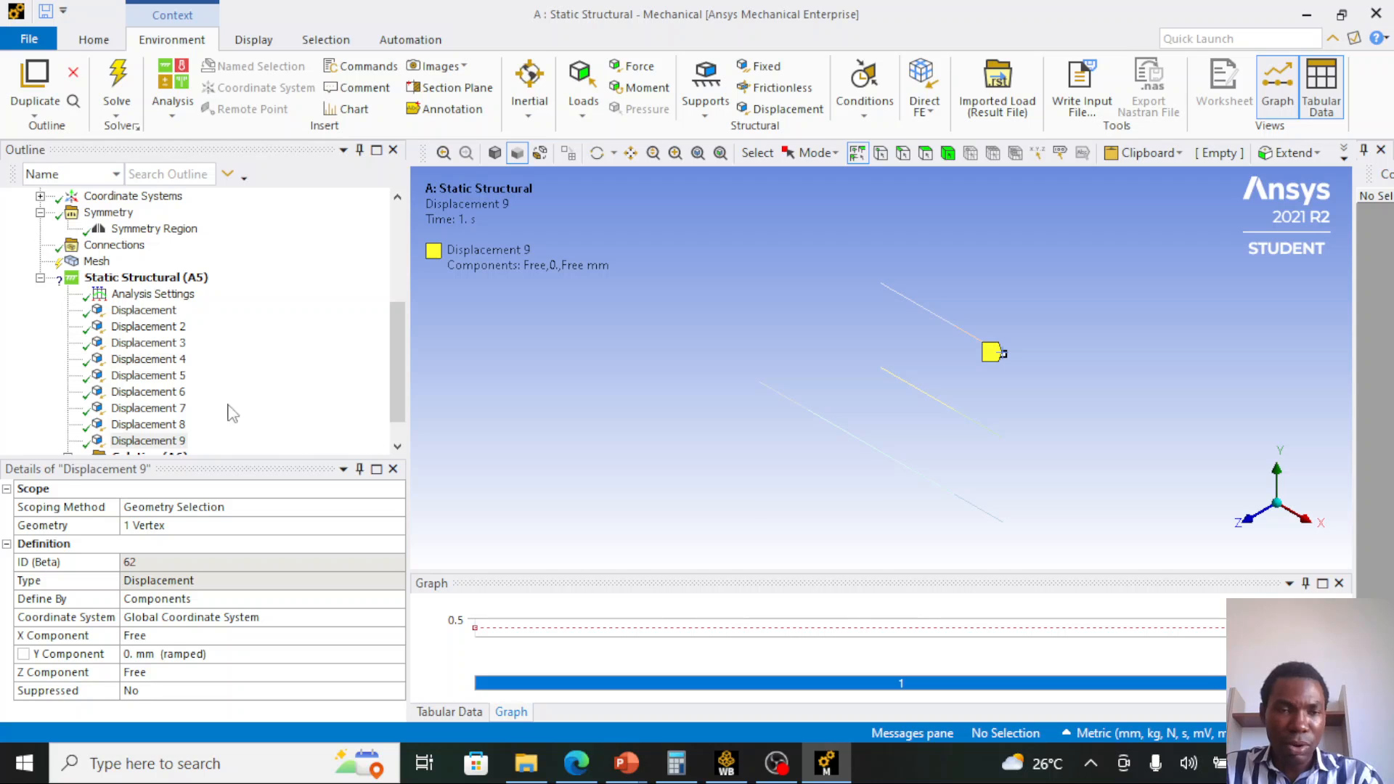
- Insert a Force load under Static Structural (A5)
scroll(217, 417, "down", 2)
left_click(179, 247)
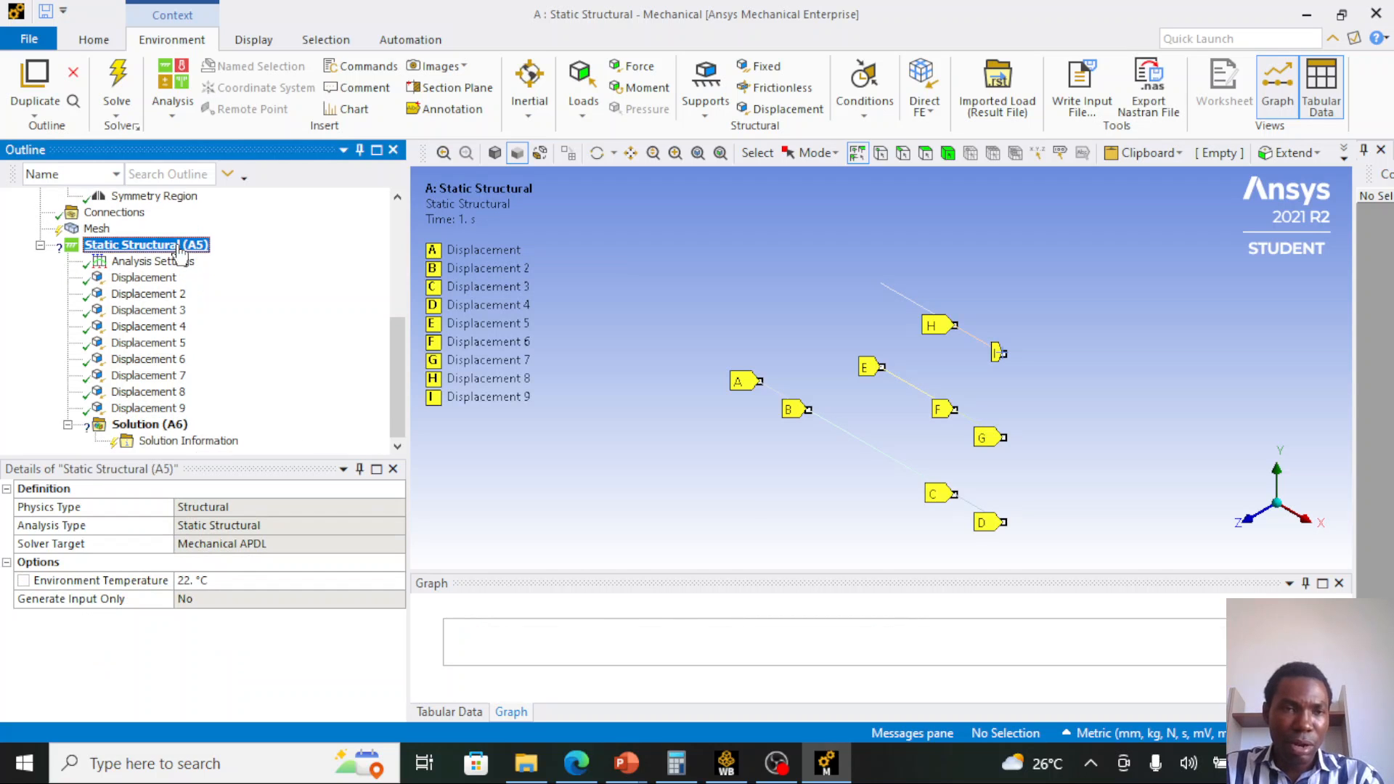
right_click(169, 250)
mouse_move(218, 255)
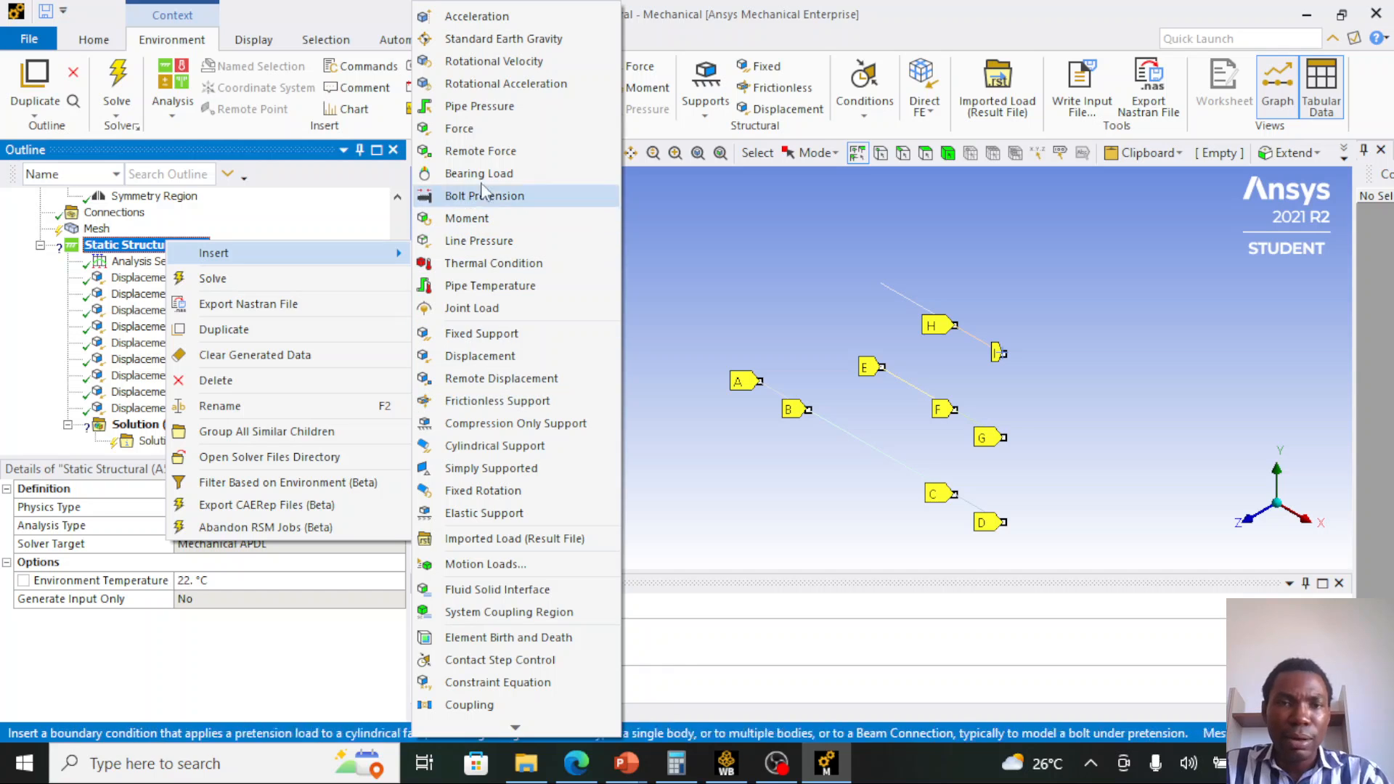
left_click(482, 132)
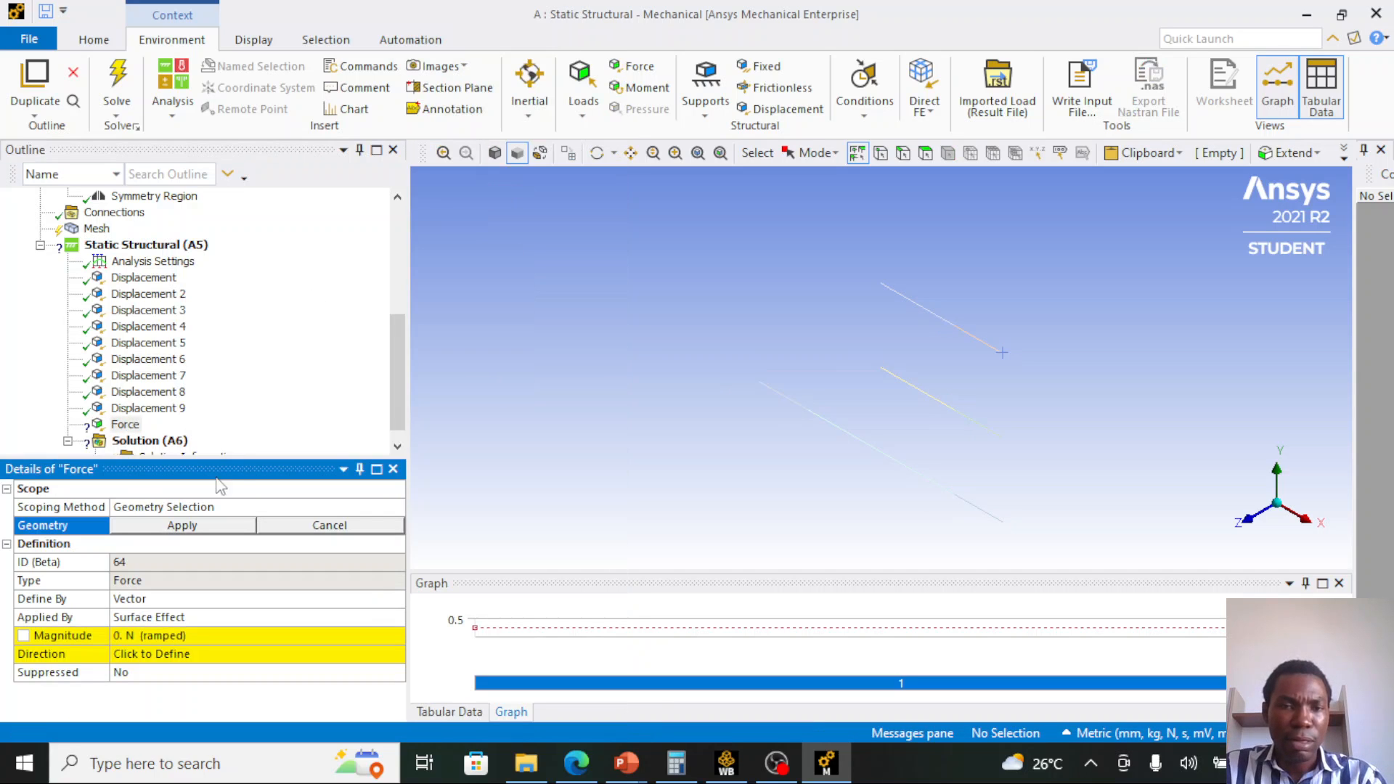
- Scope the Force to the lower line's vertex at (100, 0, 0) mm and define it by components with X at -15000 N
left_click(808, 411)
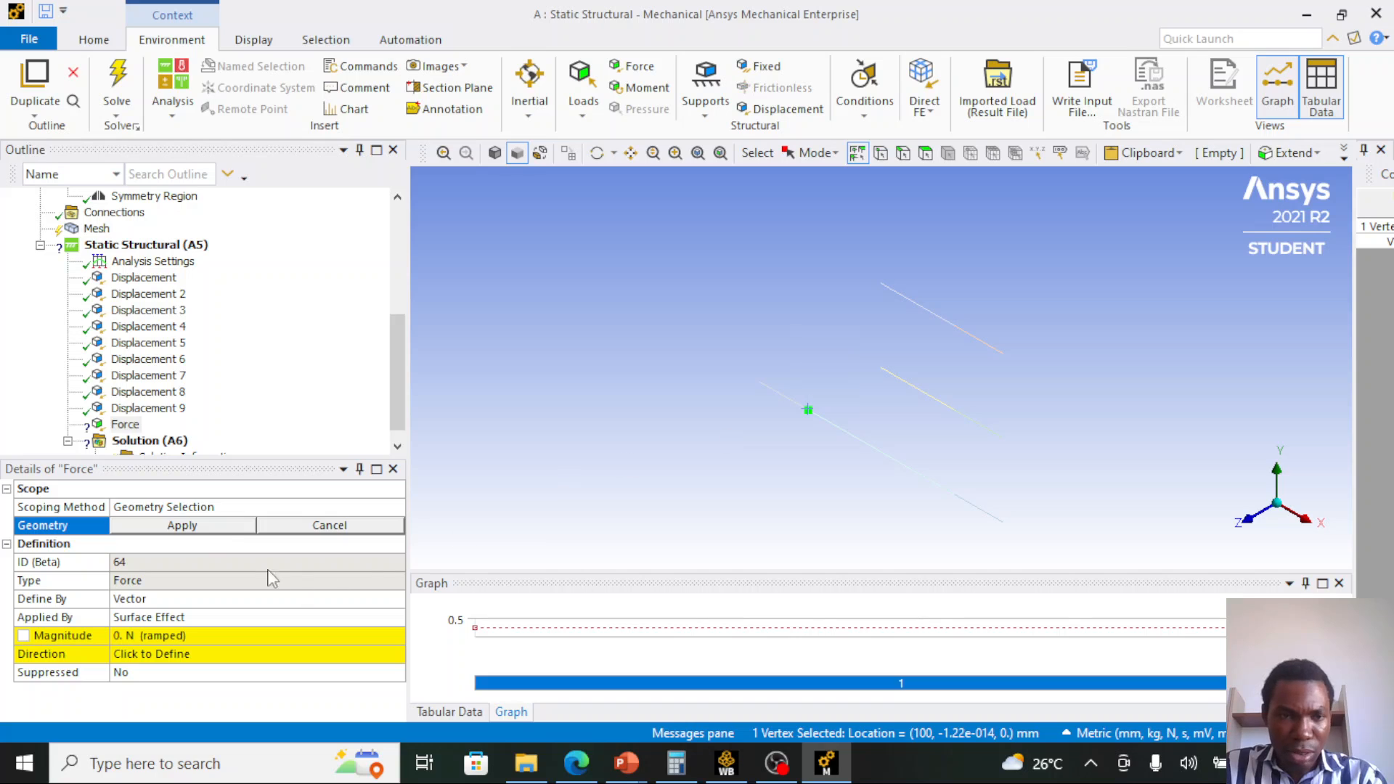
left_click(219, 527)
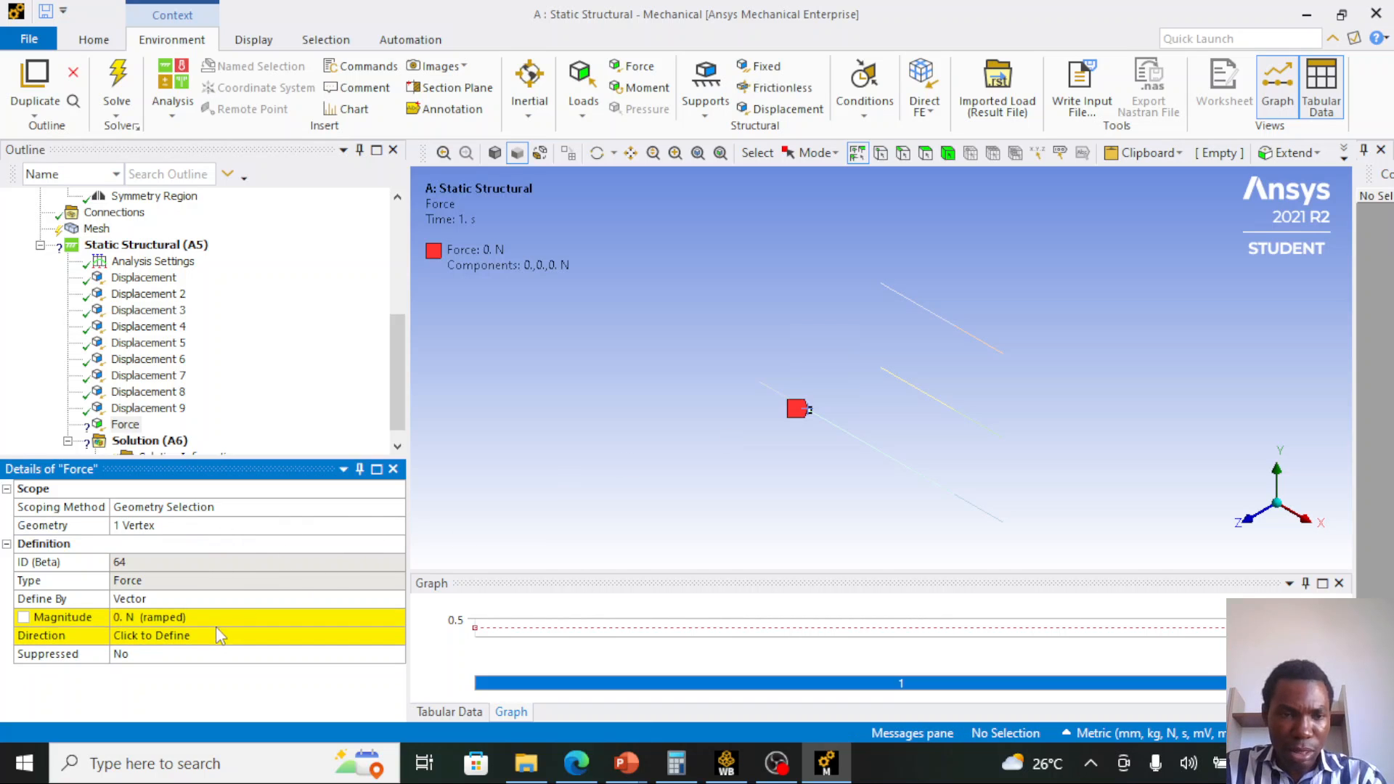
left_click(206, 603)
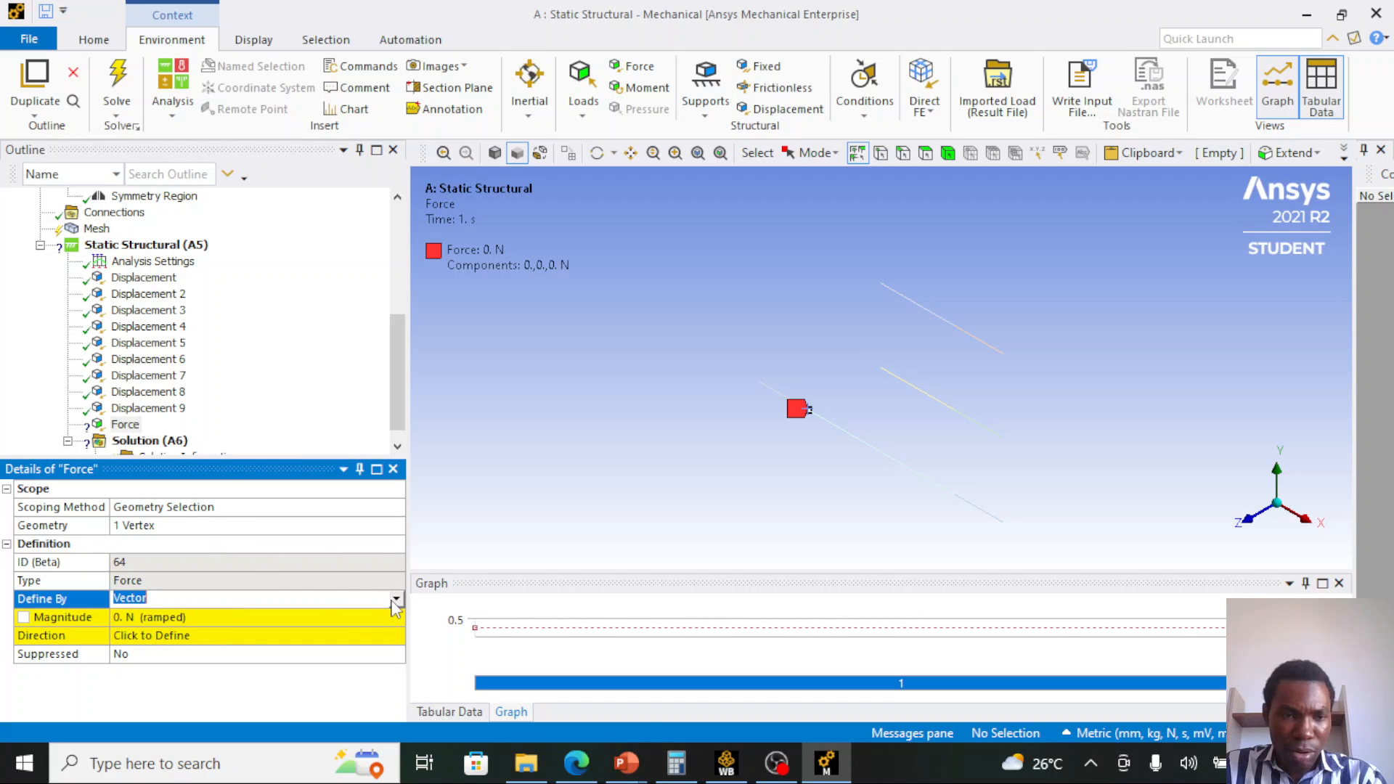
left_click(396, 599)
left_click(342, 616)
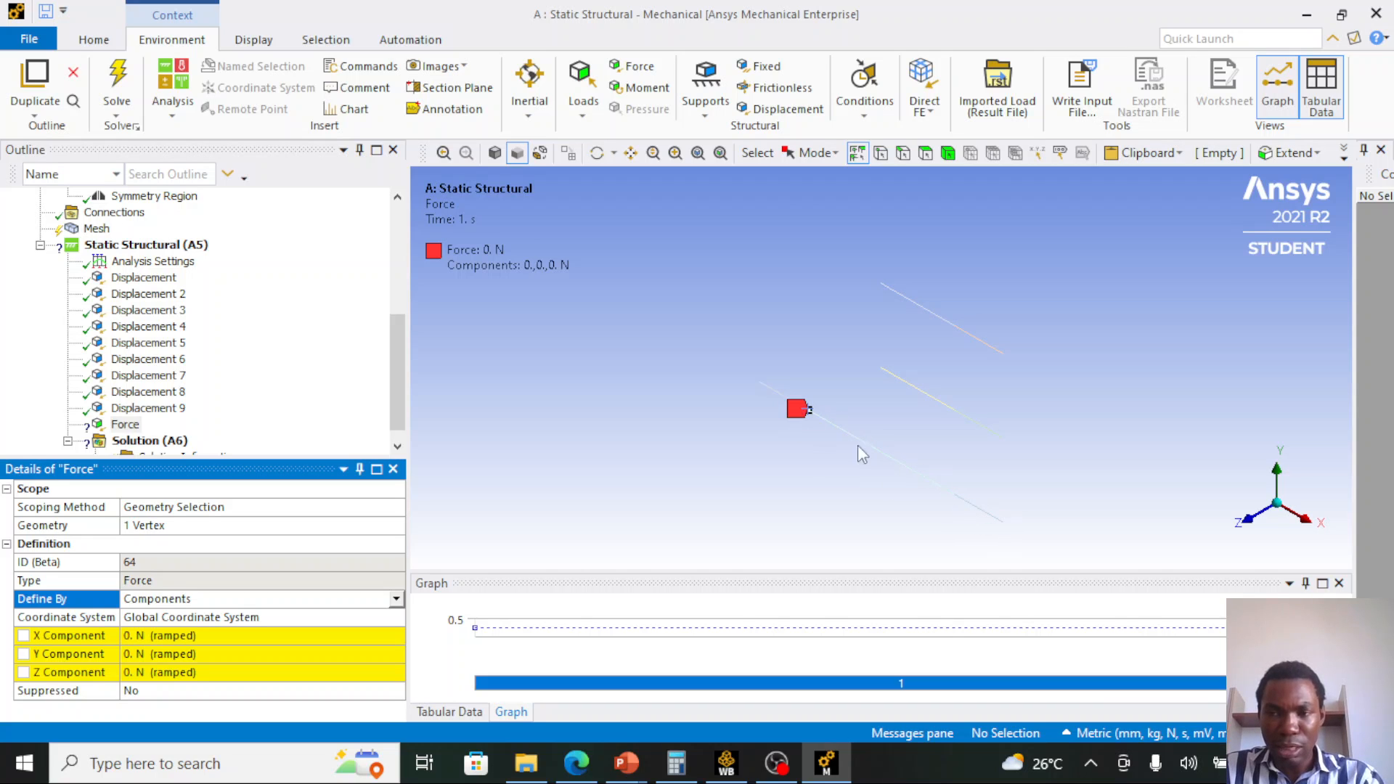
left_click(302, 634)
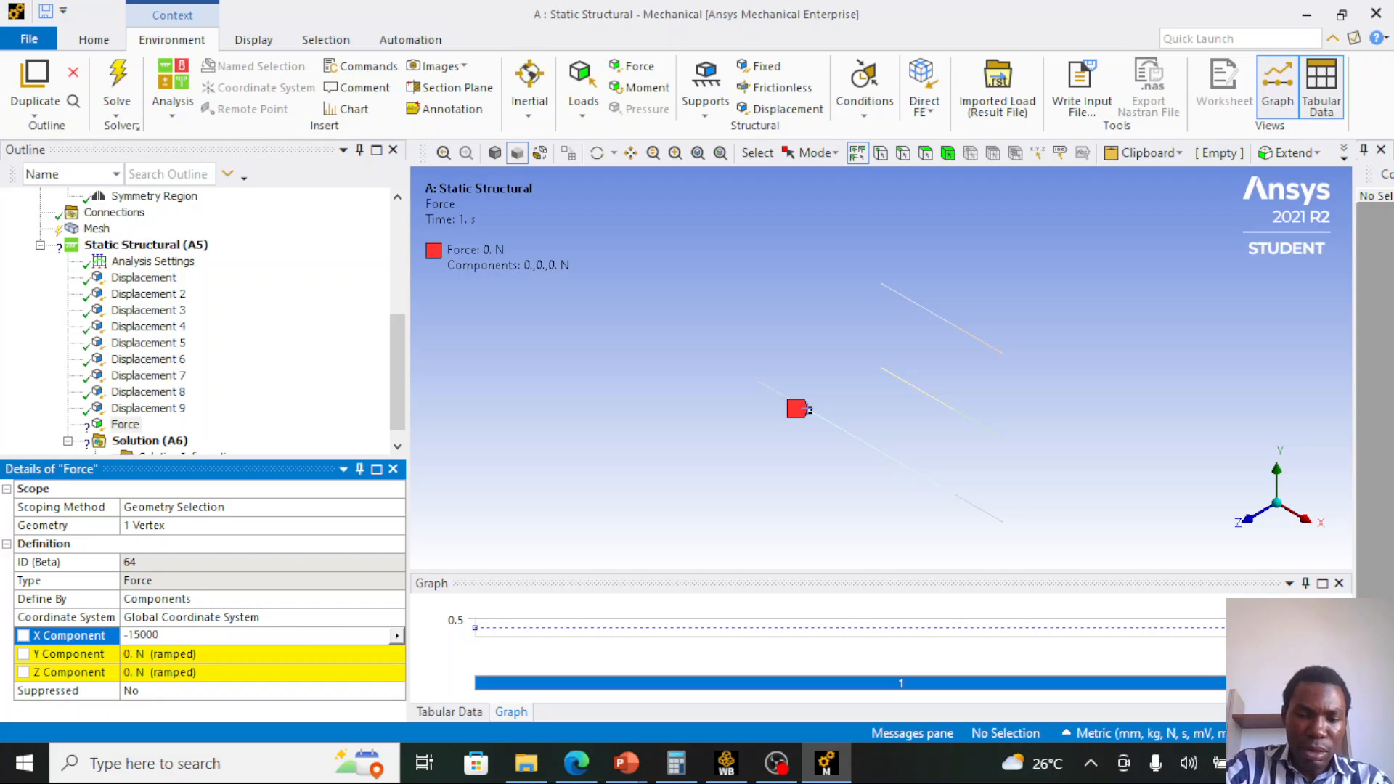
key("Return")
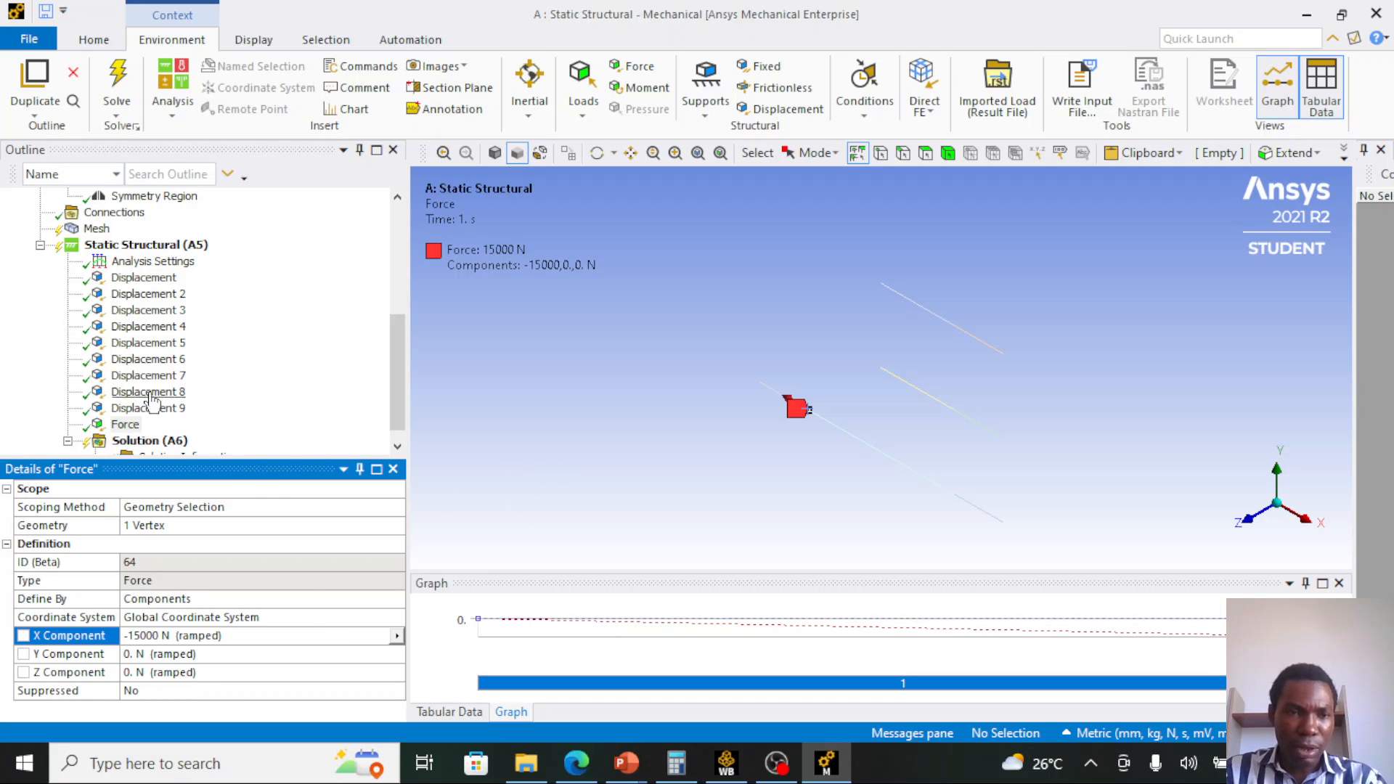
- Duplicate the Force load and scope the copy to the lower line's intermediate vertex at (400, 0, 0) mm
left_click(128, 425)
right_click(131, 424)
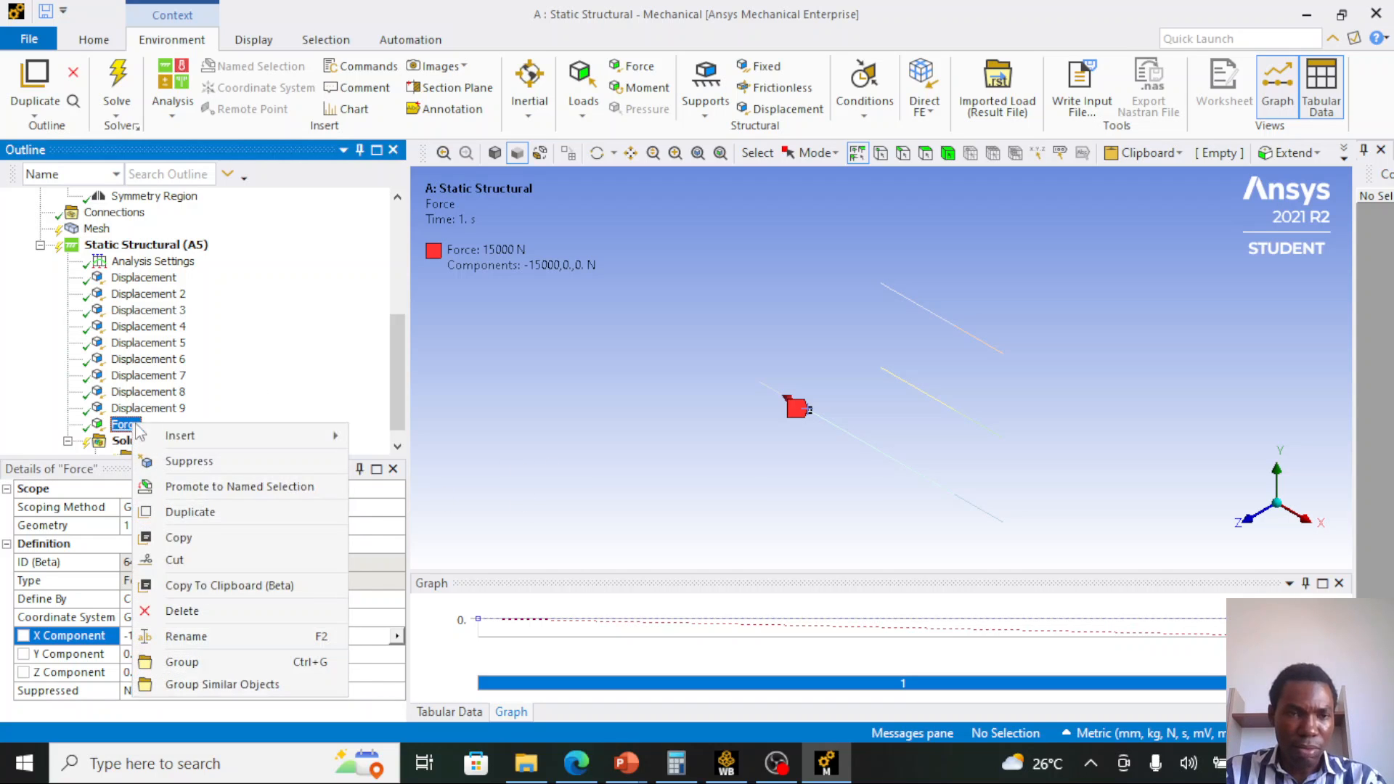
left_click(183, 520)
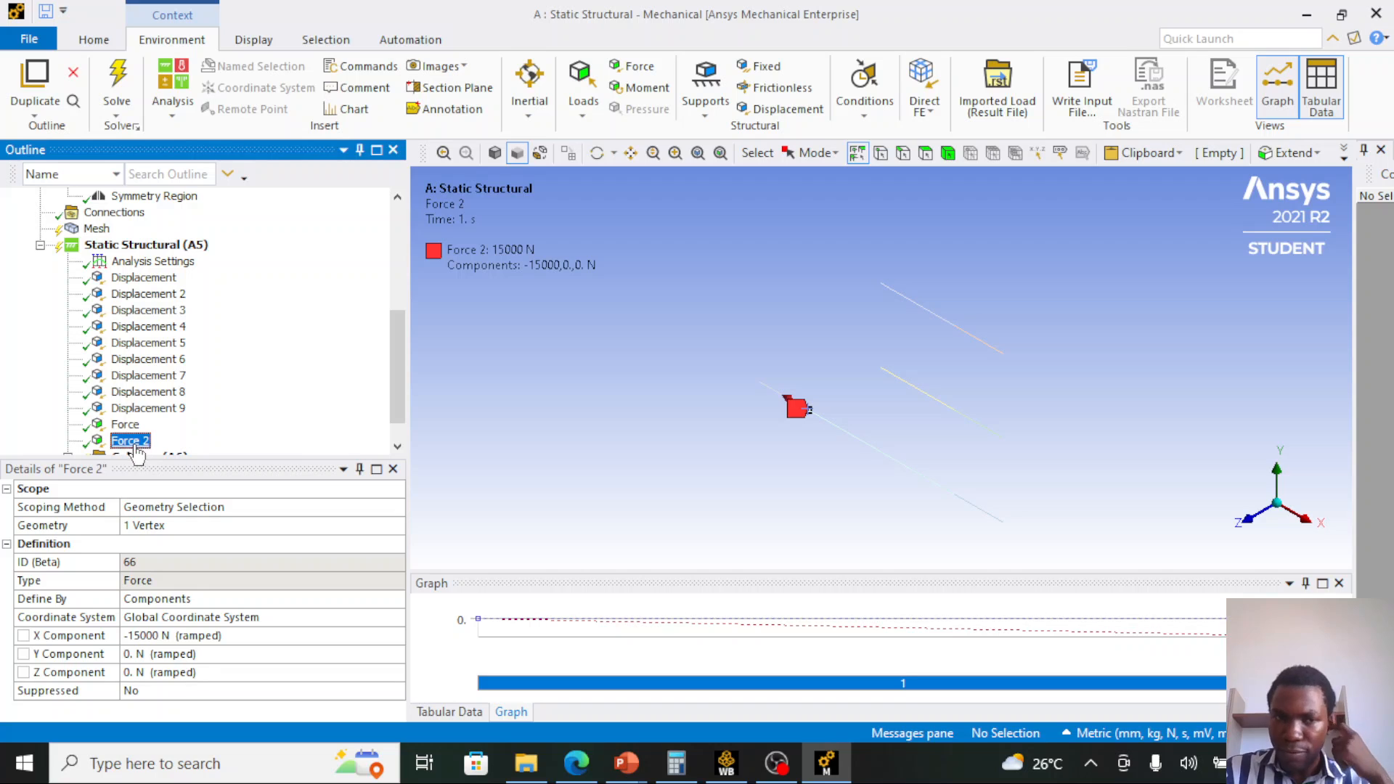
left_click(954, 494)
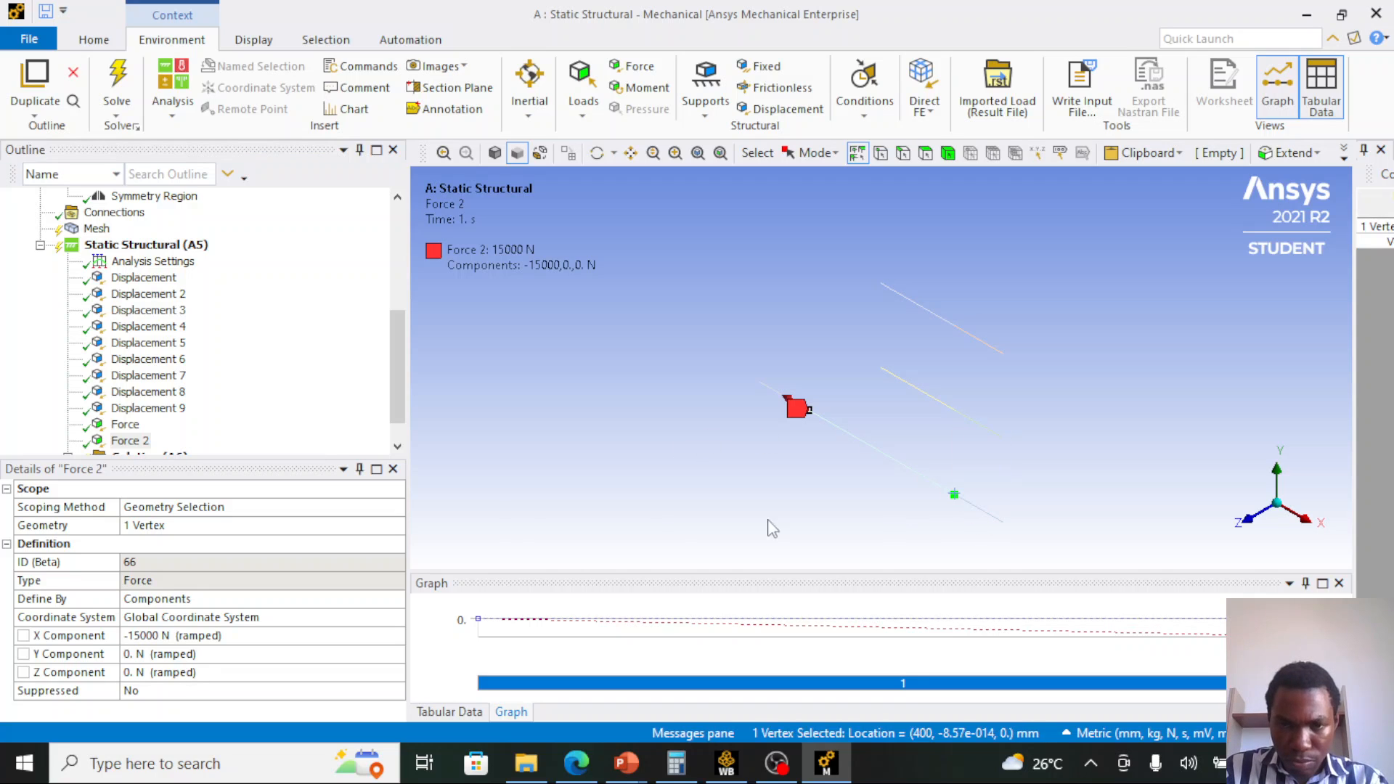
left_click(164, 527)
left_click(167, 527)
- Set the X component of Force 2 to 15000 N
left_click(172, 636)
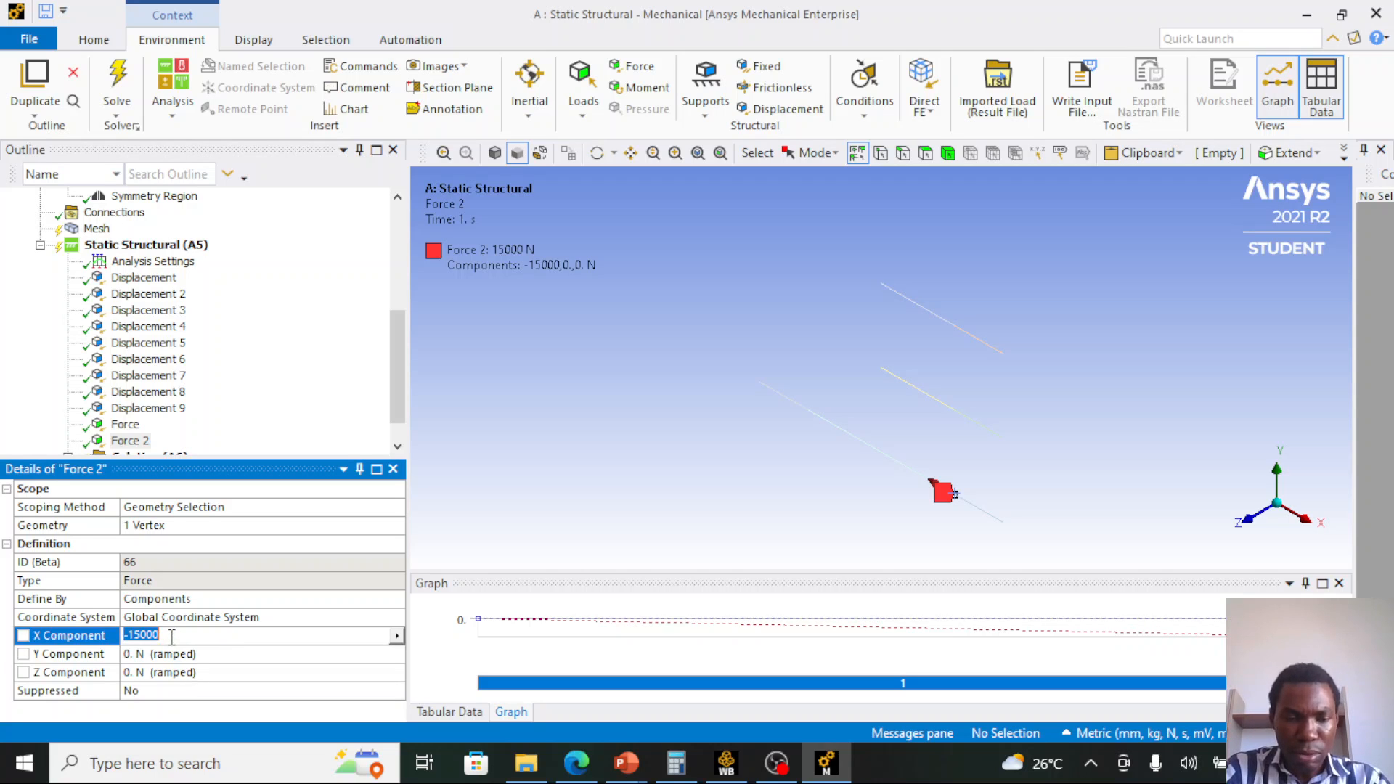
type("1")
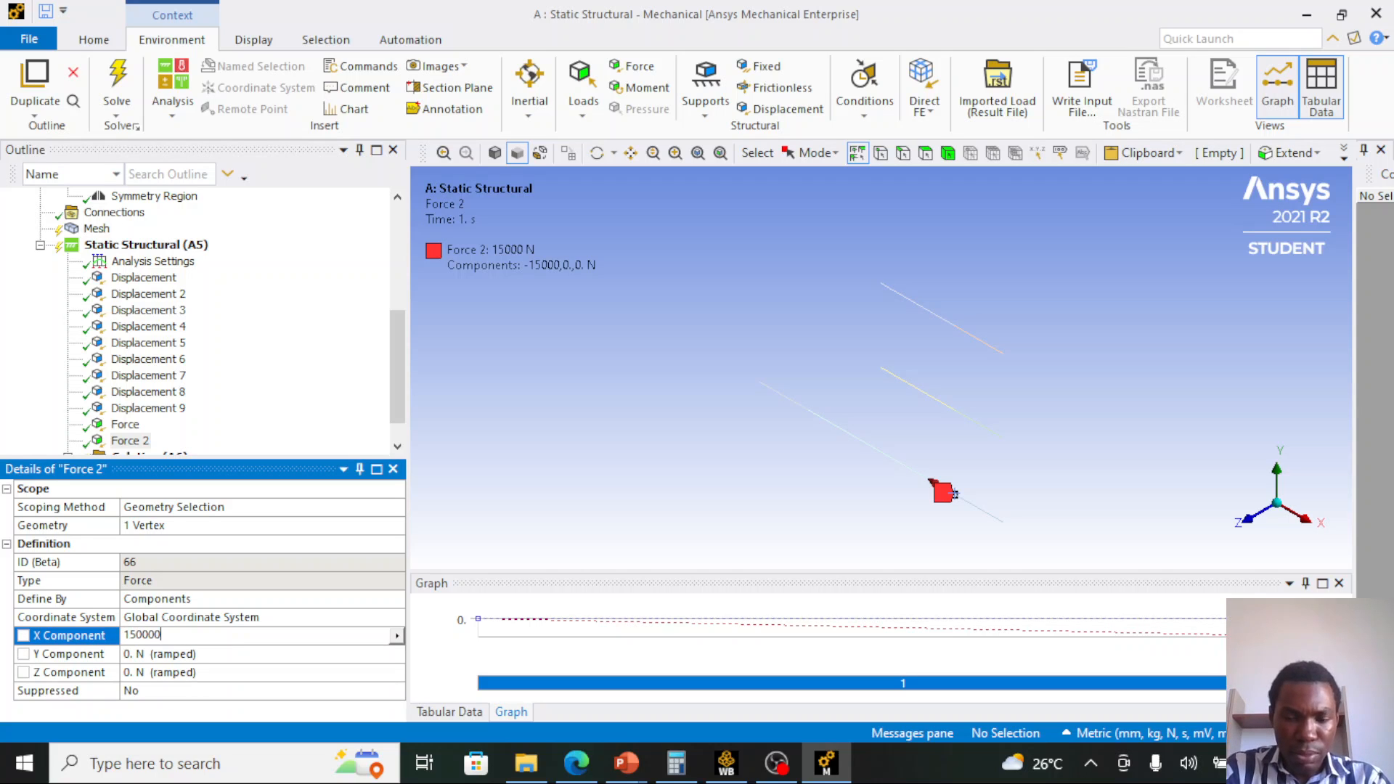
key("Return")
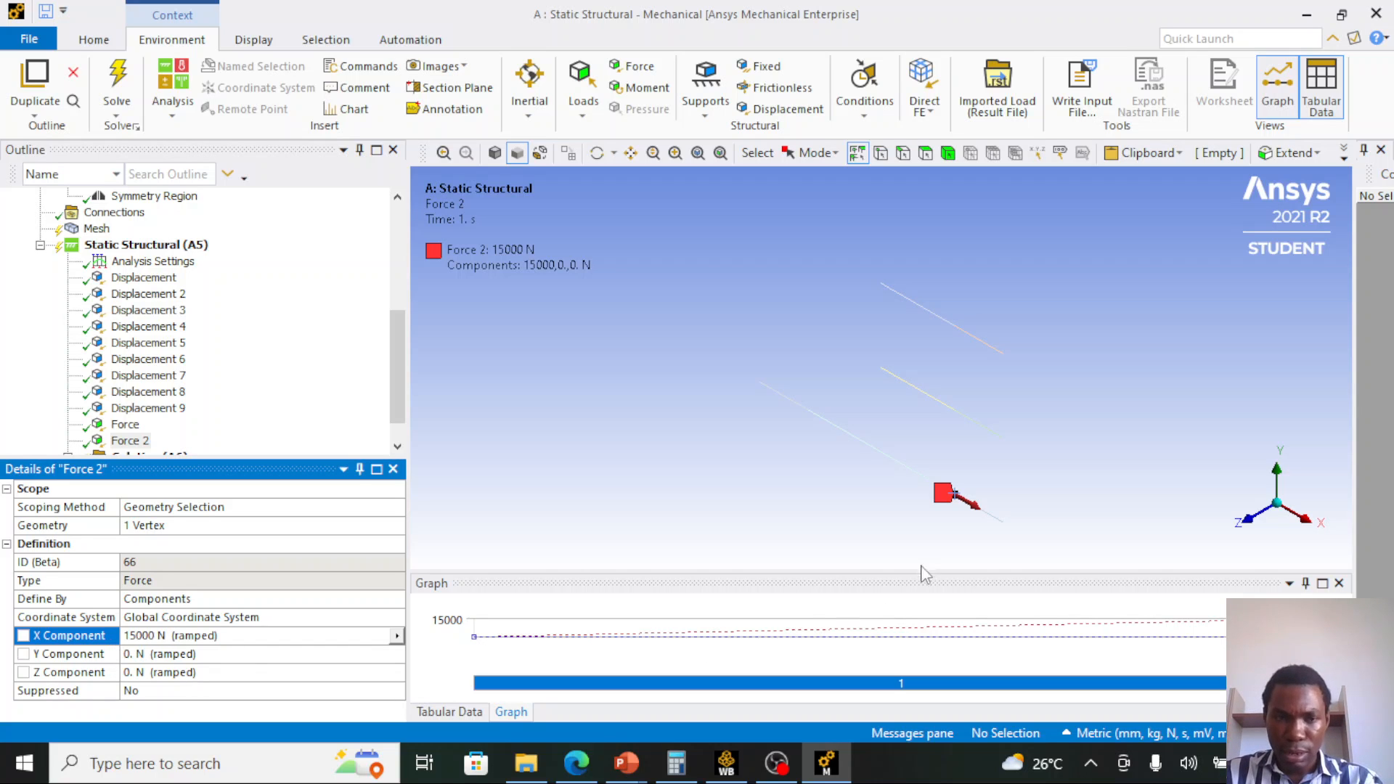
- Duplicate Force 2 and scope the copy to the lower line's far X-end vertex at (500, 0, 0) mm
scroll(135, 418, "down", 1)
right_click(135, 411)
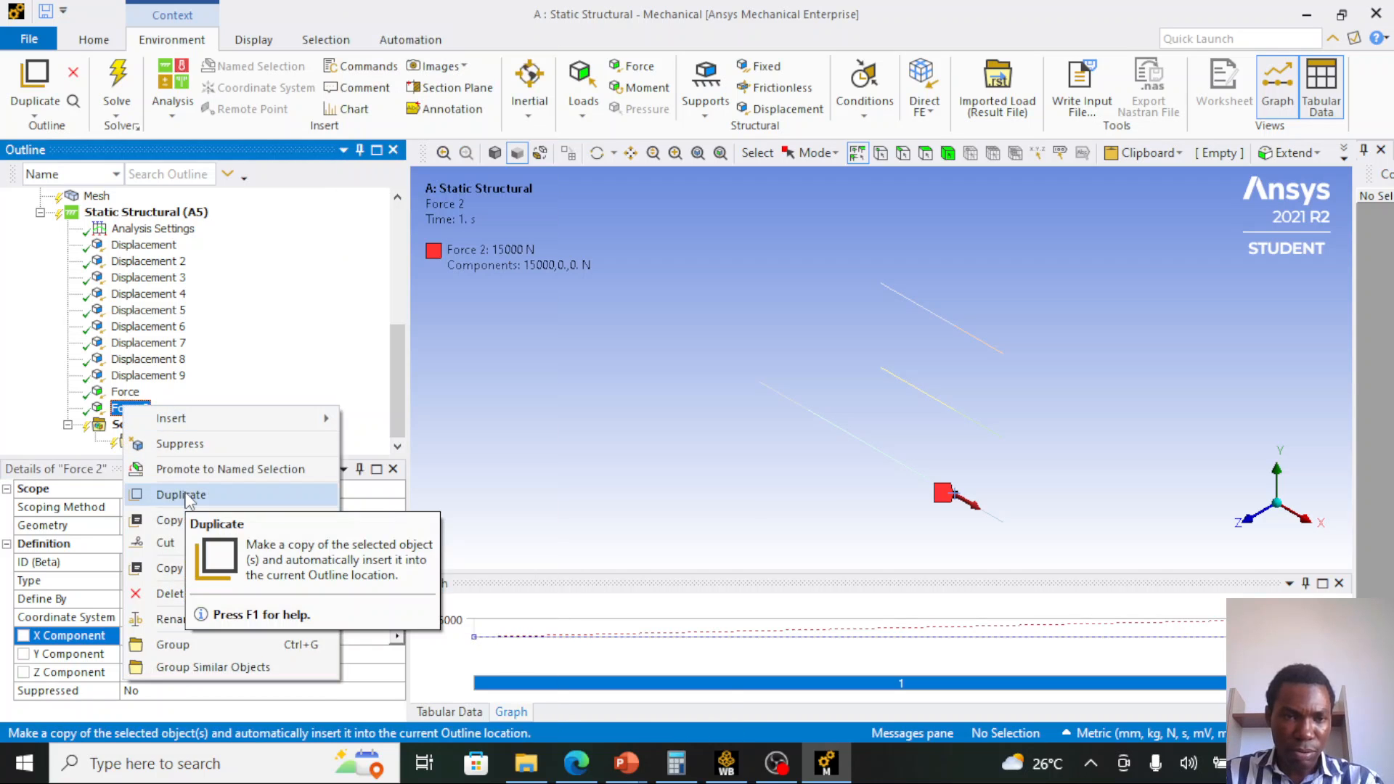
left_click(184, 493)
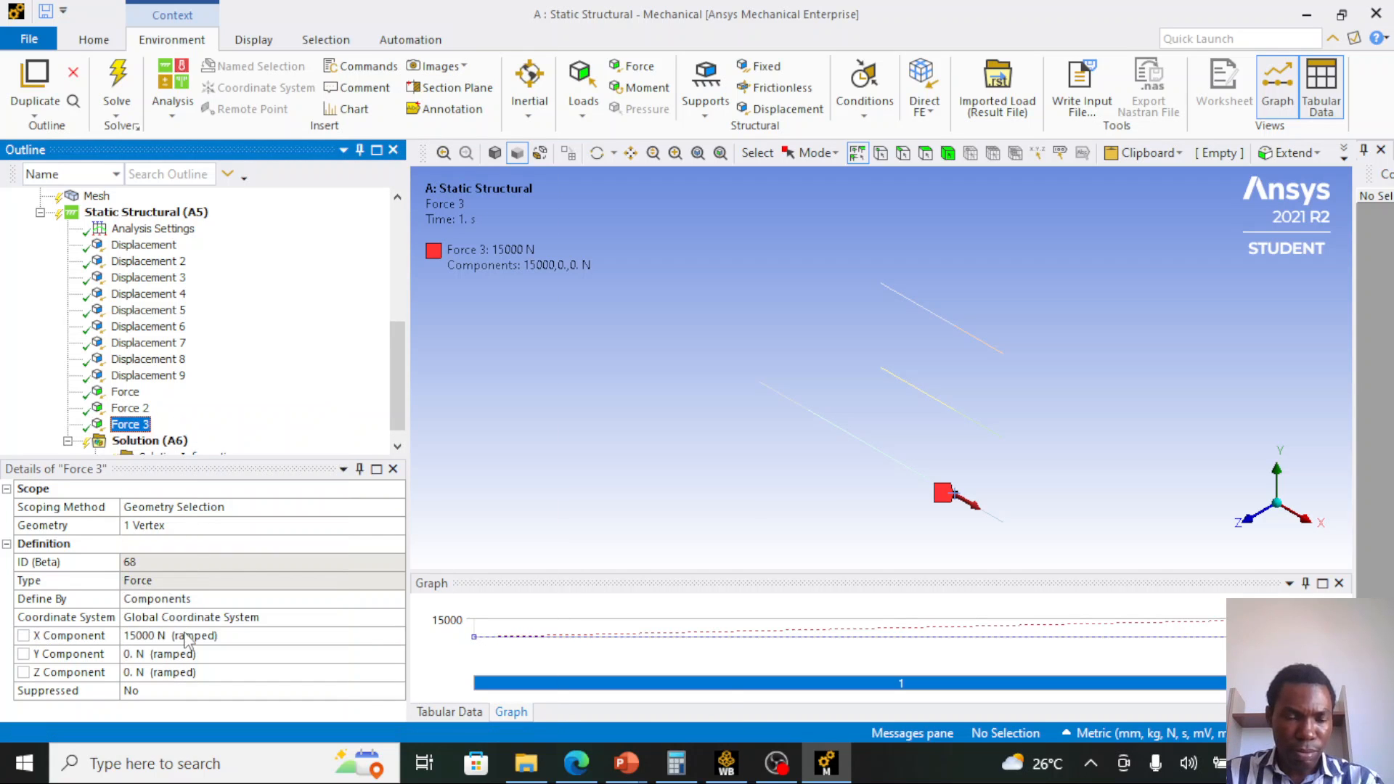
left_click(1003, 522)
left_click(145, 427)
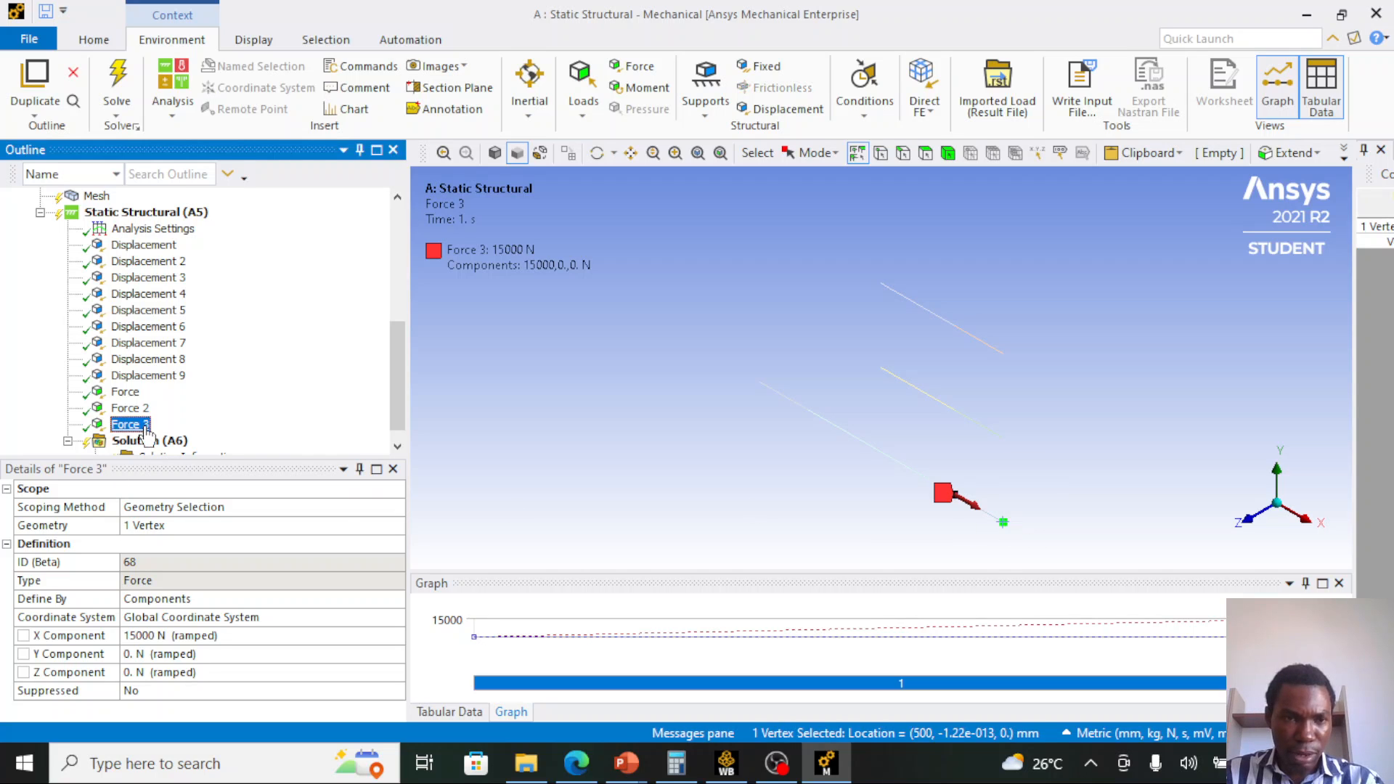
left_click(151, 525)
left_click(154, 525)
- Set the X component of Force 3 to 10000 N
left_click(156, 635)
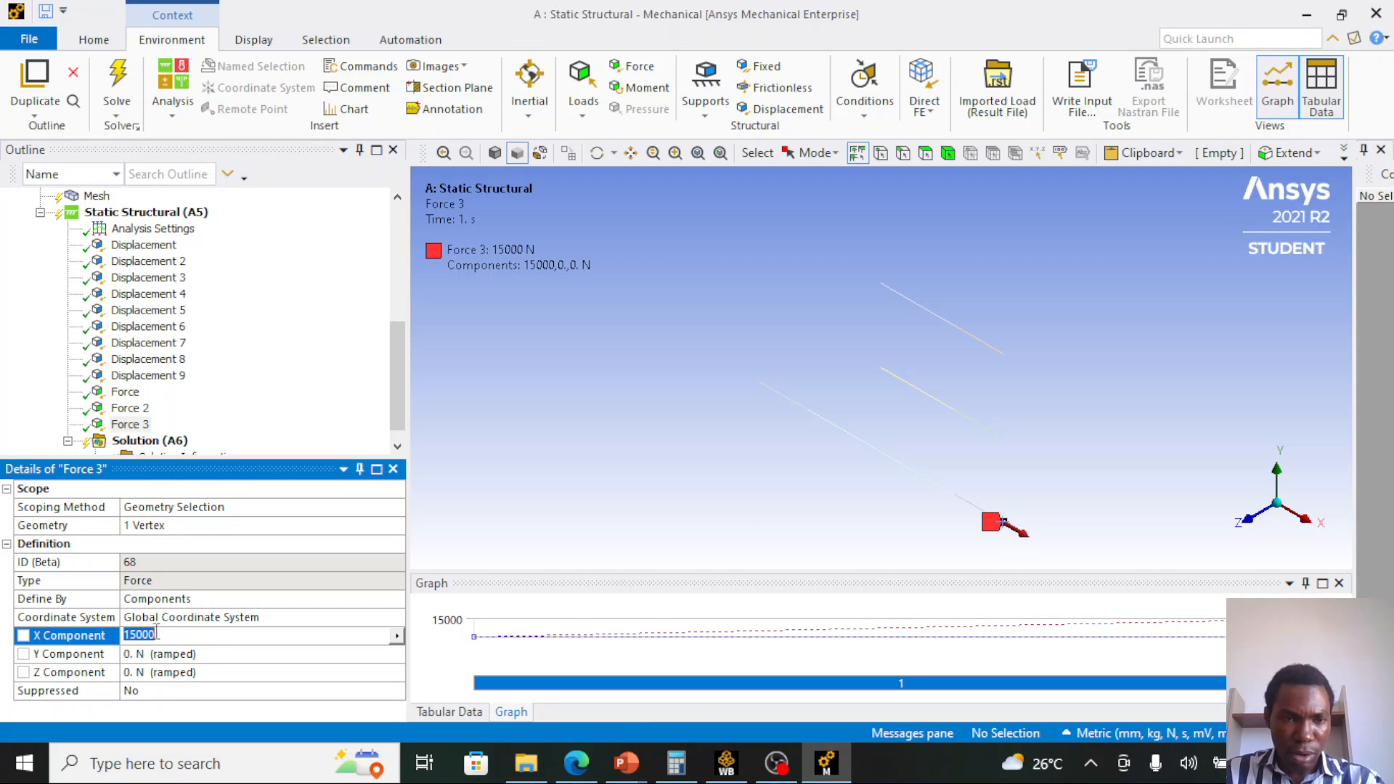
type("1")
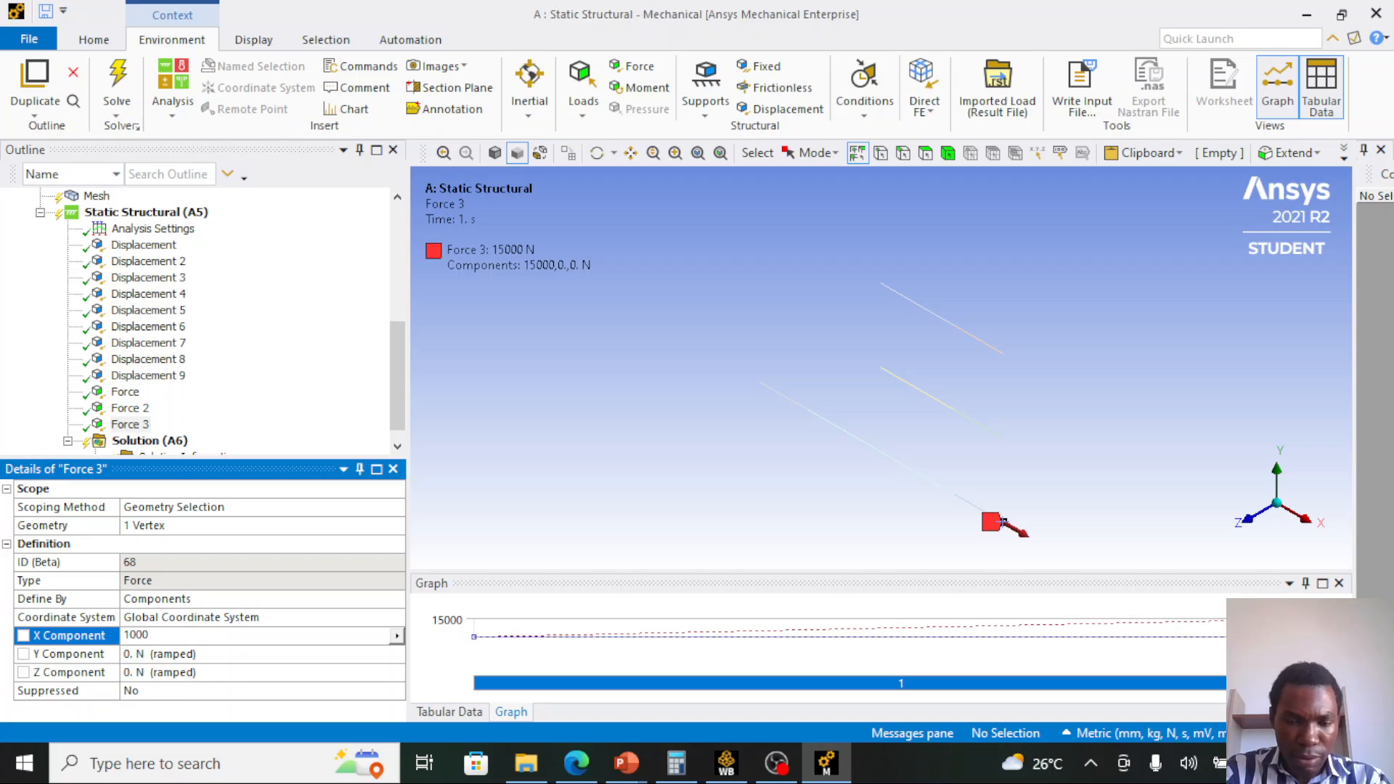
key("Return")
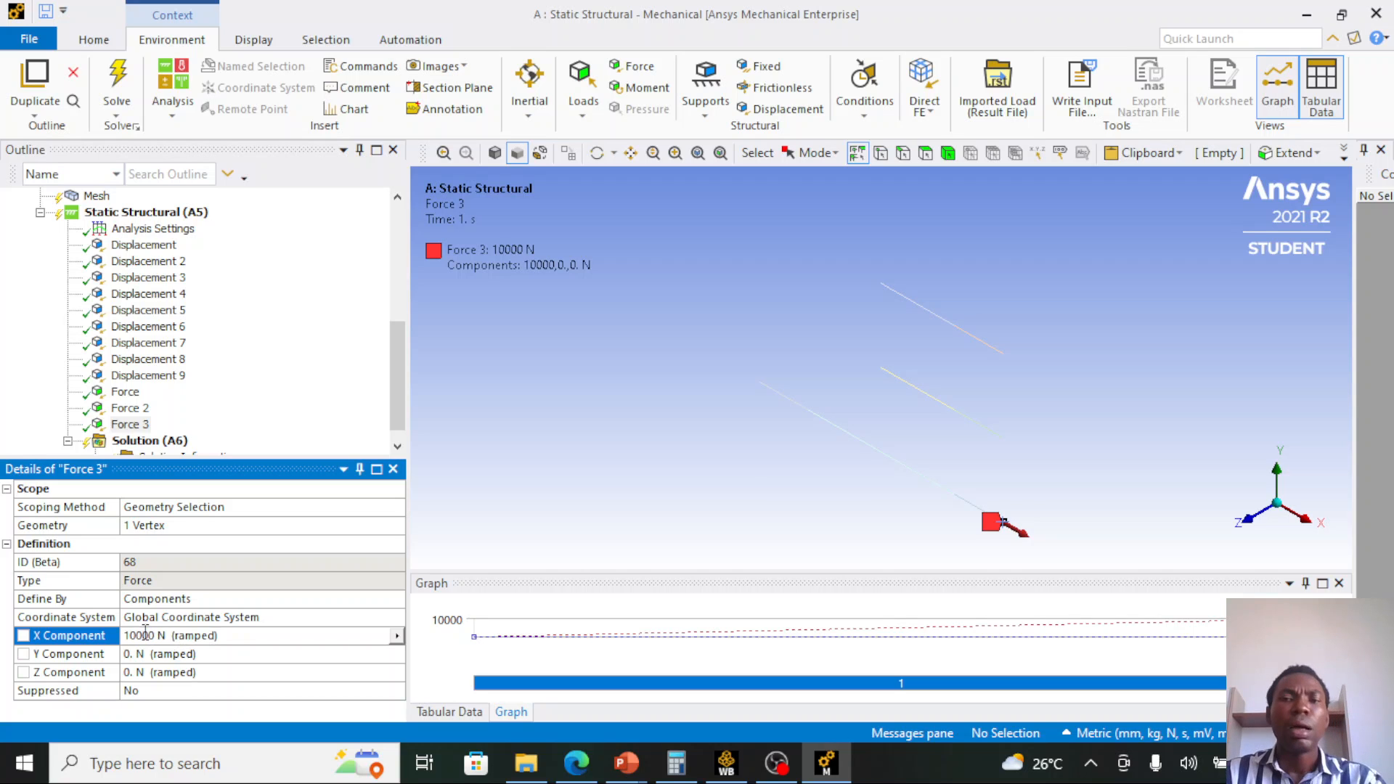
- Restrict selection to vertices and check the locations of the middle line's intermediate and far X-end vertices
left_click(949, 411)
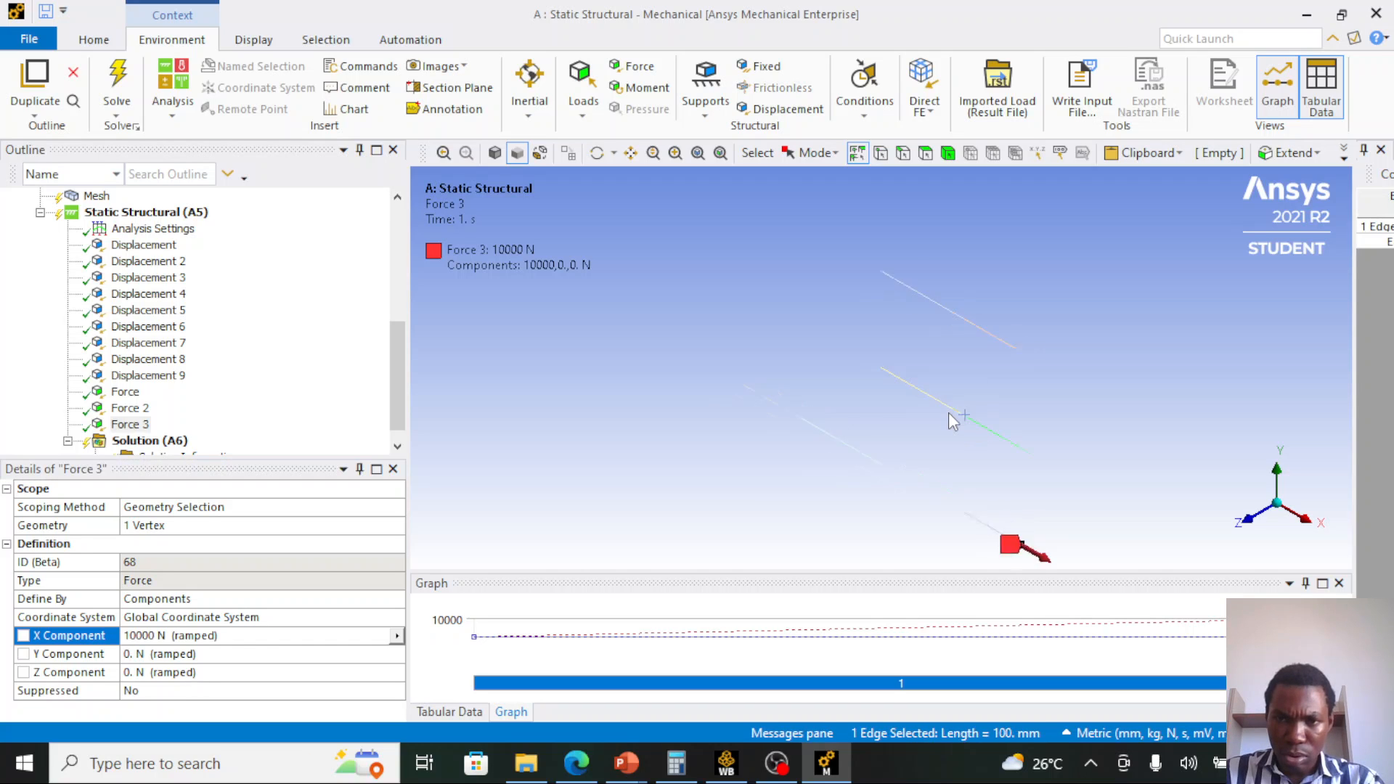
scroll(958, 420, "up", 1)
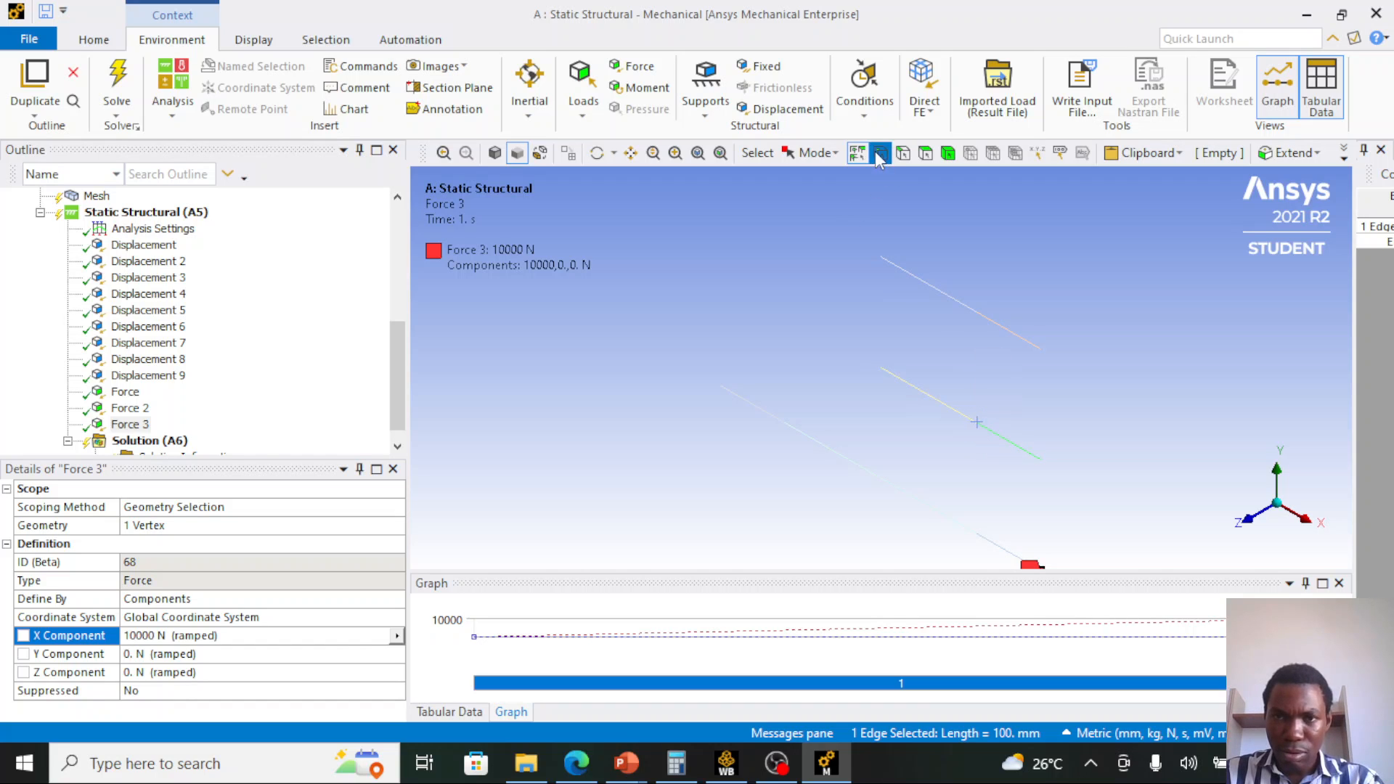
left_click(876, 151)
left_click(977, 423)
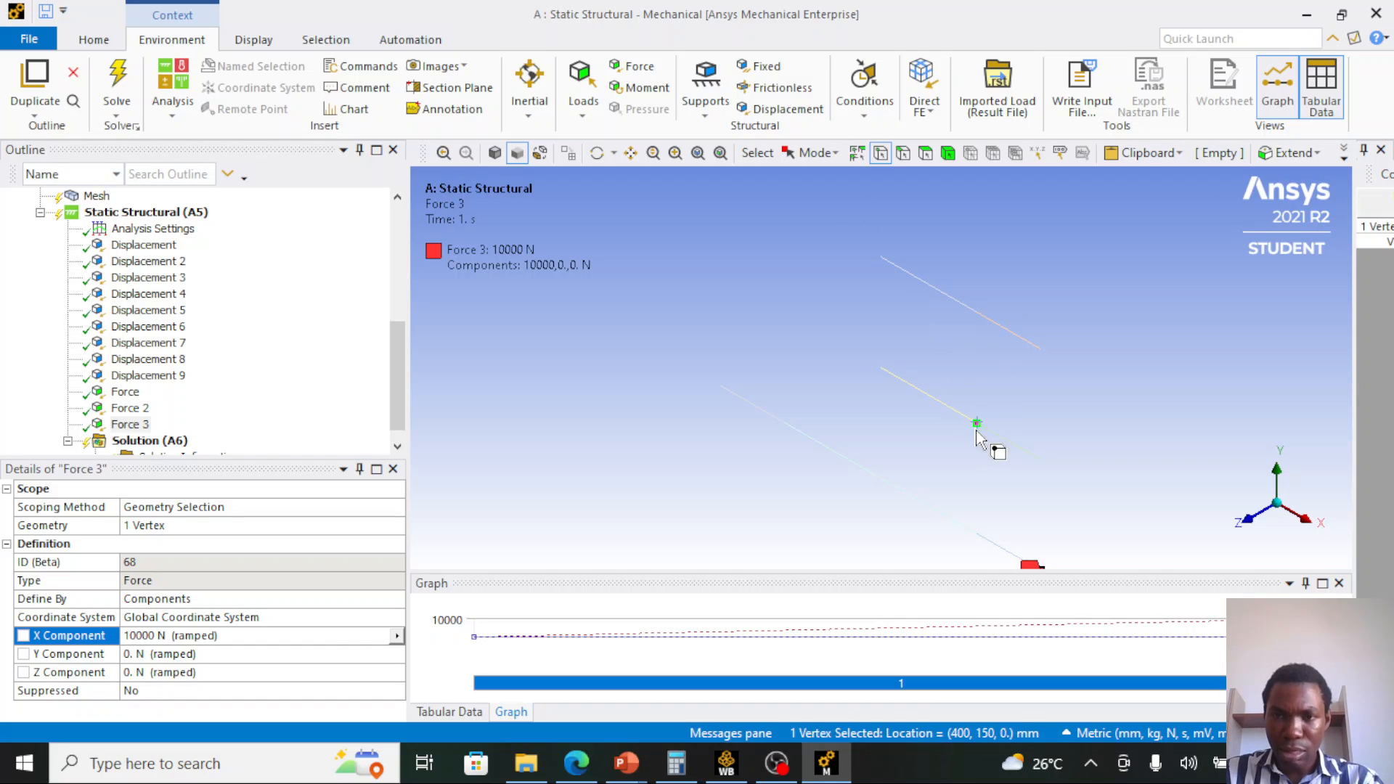
left_click(1036, 470)
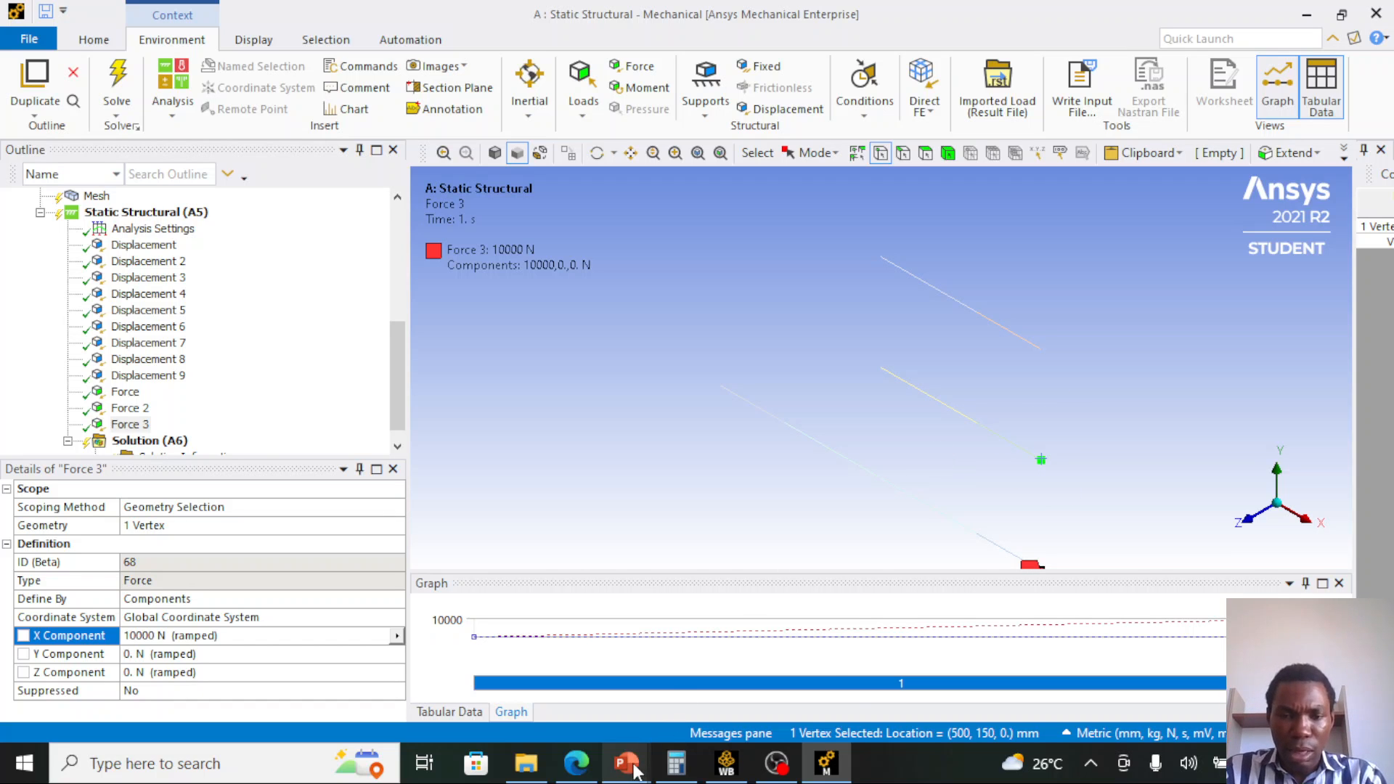
- Switch to TrainingP1.pptx in PowerPoint to examine the half-model loads, and return to Ansys Mechanical to review Force and Force 2
mouse_move(626, 762)
left_click(610, 646)
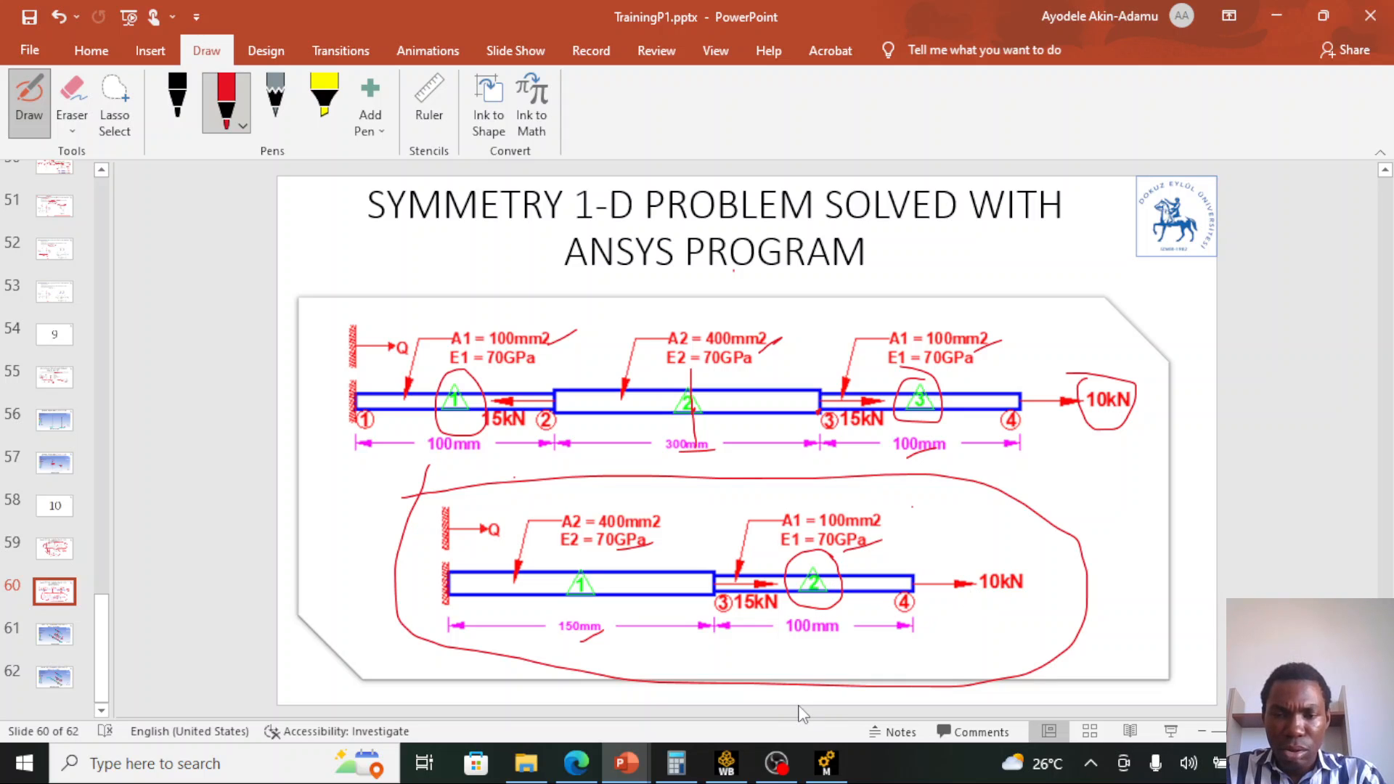
left_click(827, 764)
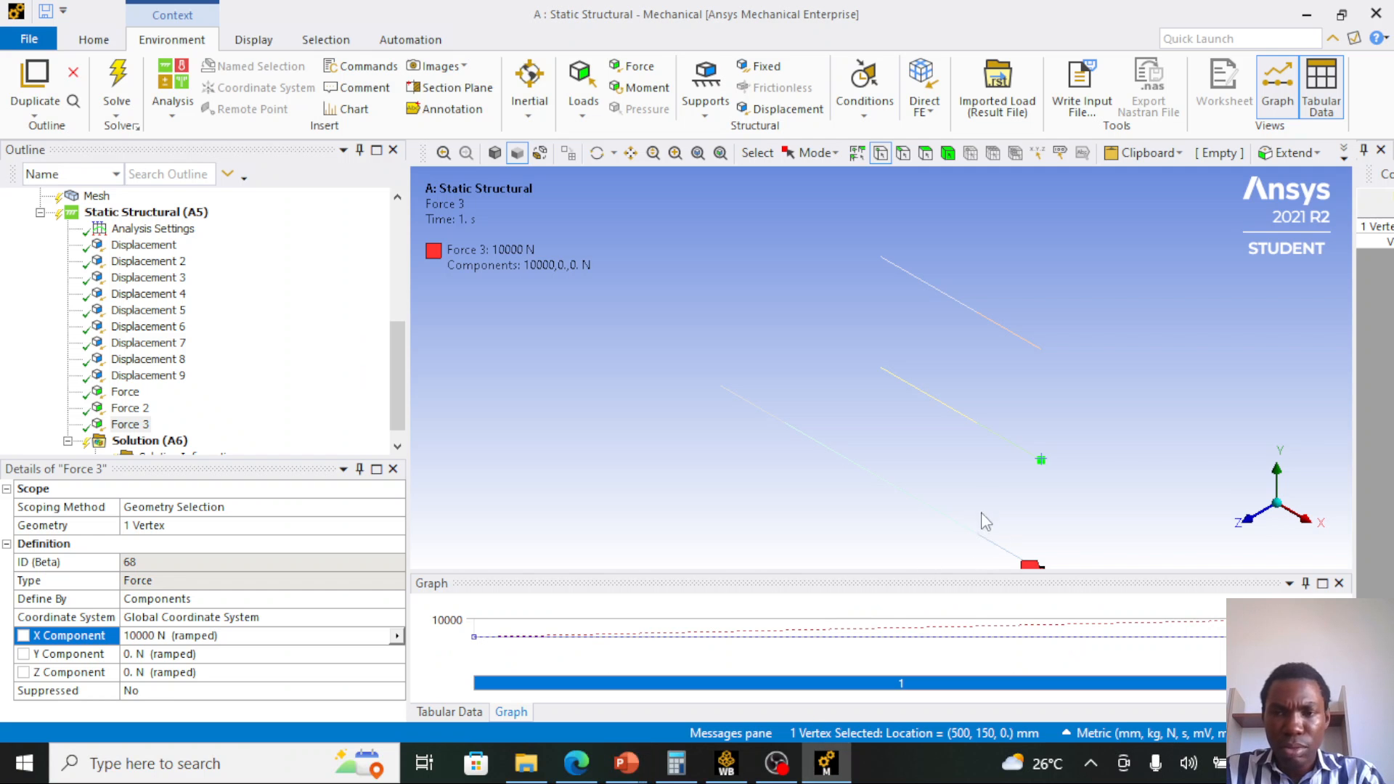
left_click(135, 427)
left_click(130, 394)
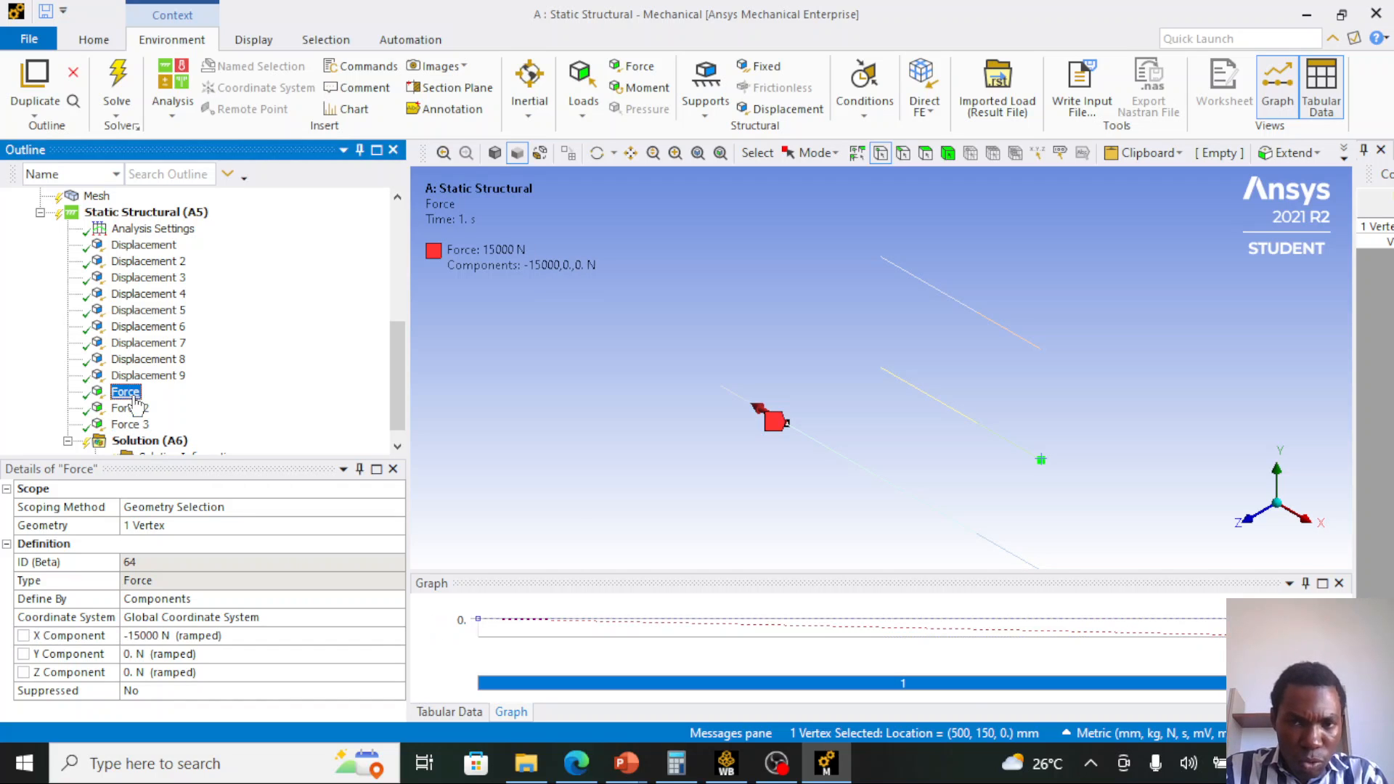
left_click(130, 408)
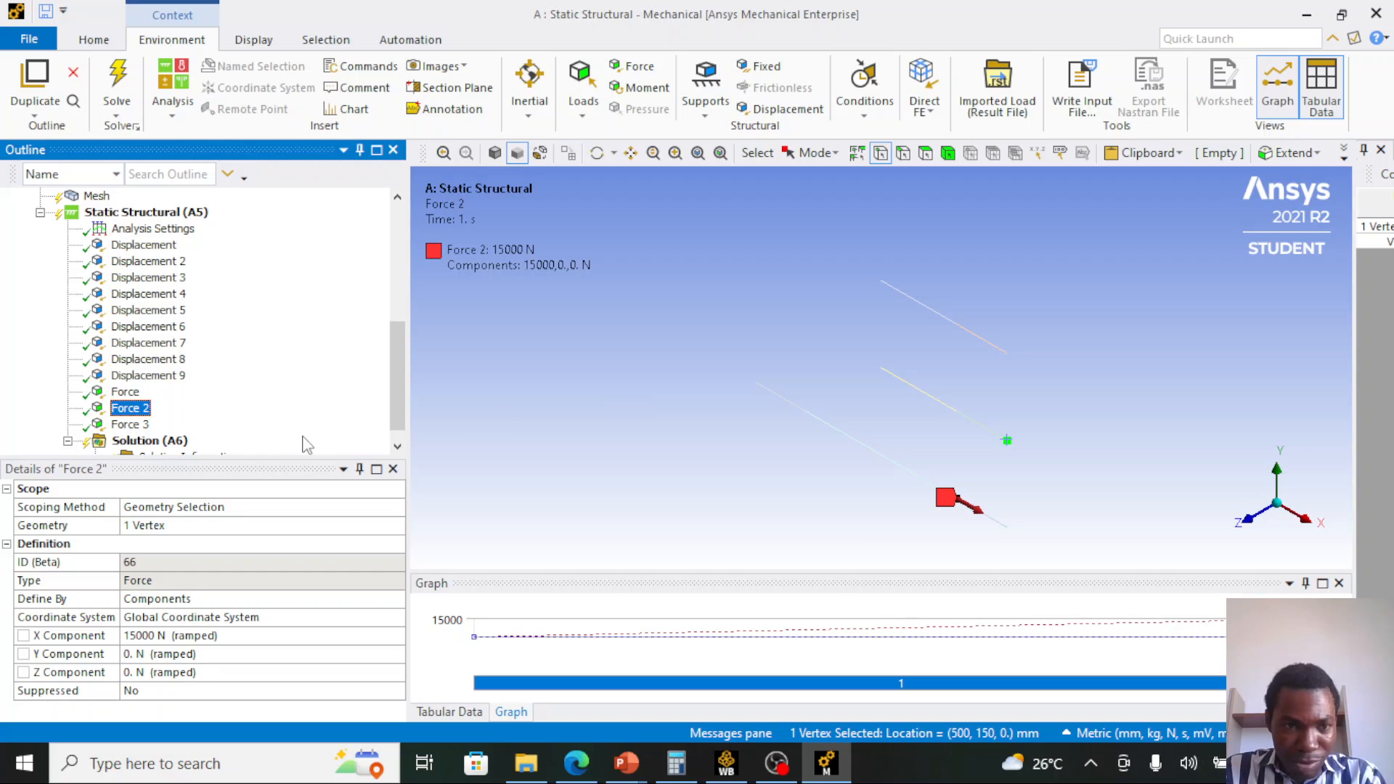
- Duplicate Force 2 and scope the copy to the middle line's intermediate vertex at (400, 150, 0) mm
left_click(956, 411)
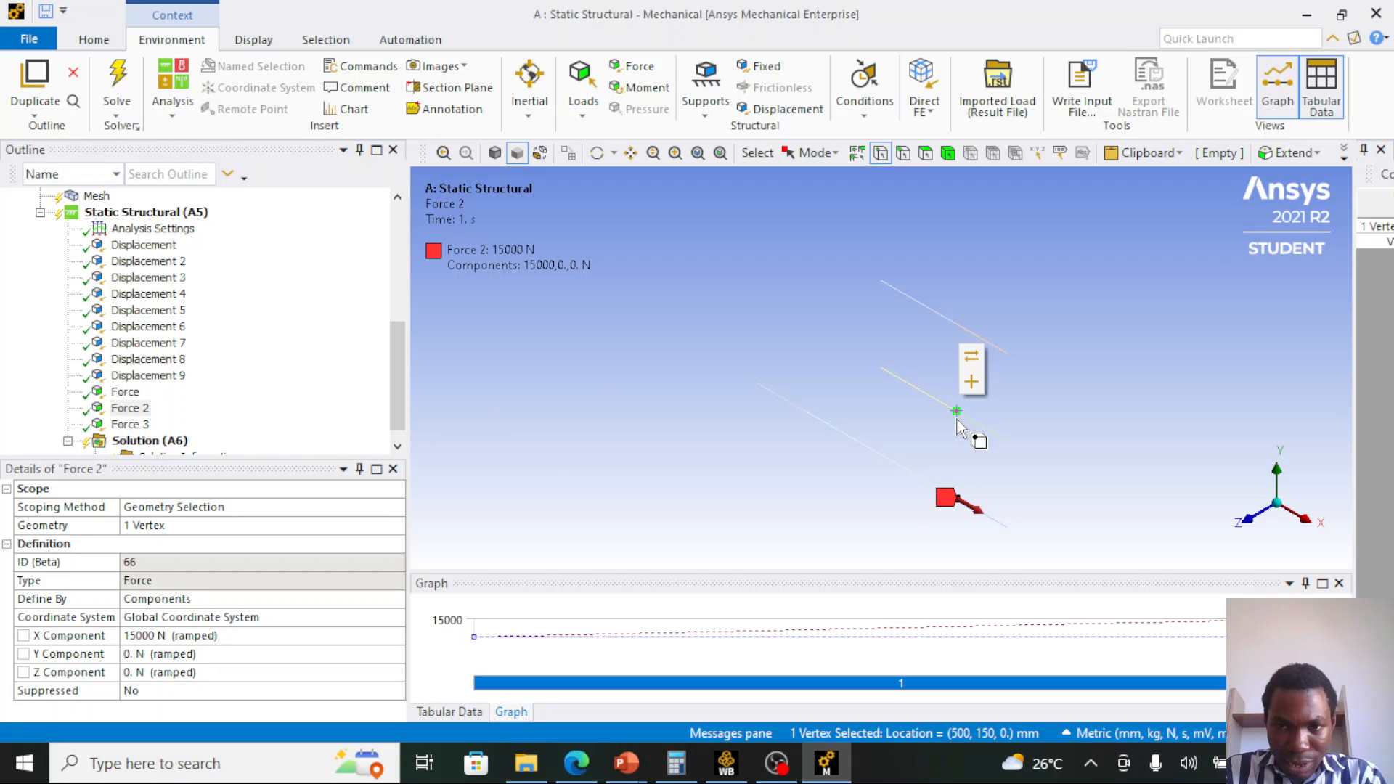
left_click(135, 408)
right_click(138, 408)
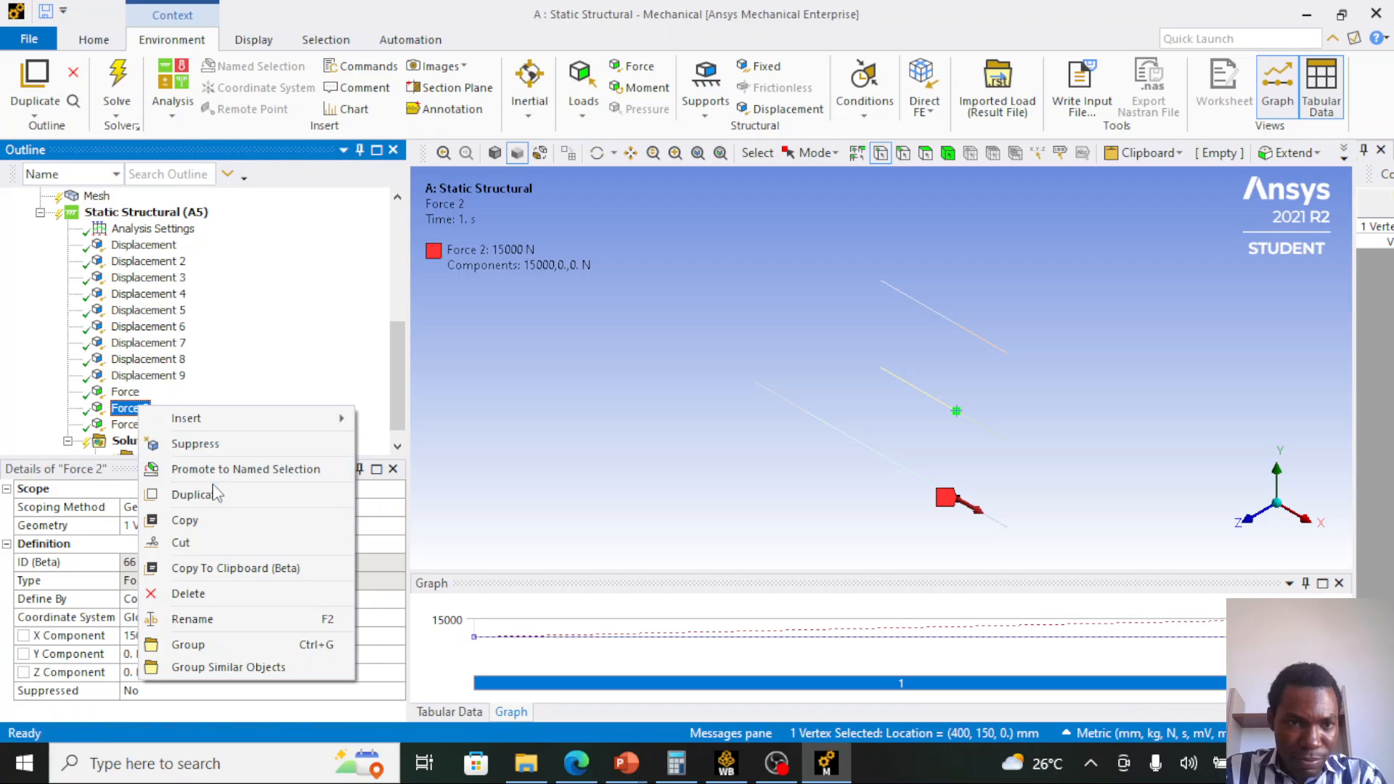
left_click(190, 495)
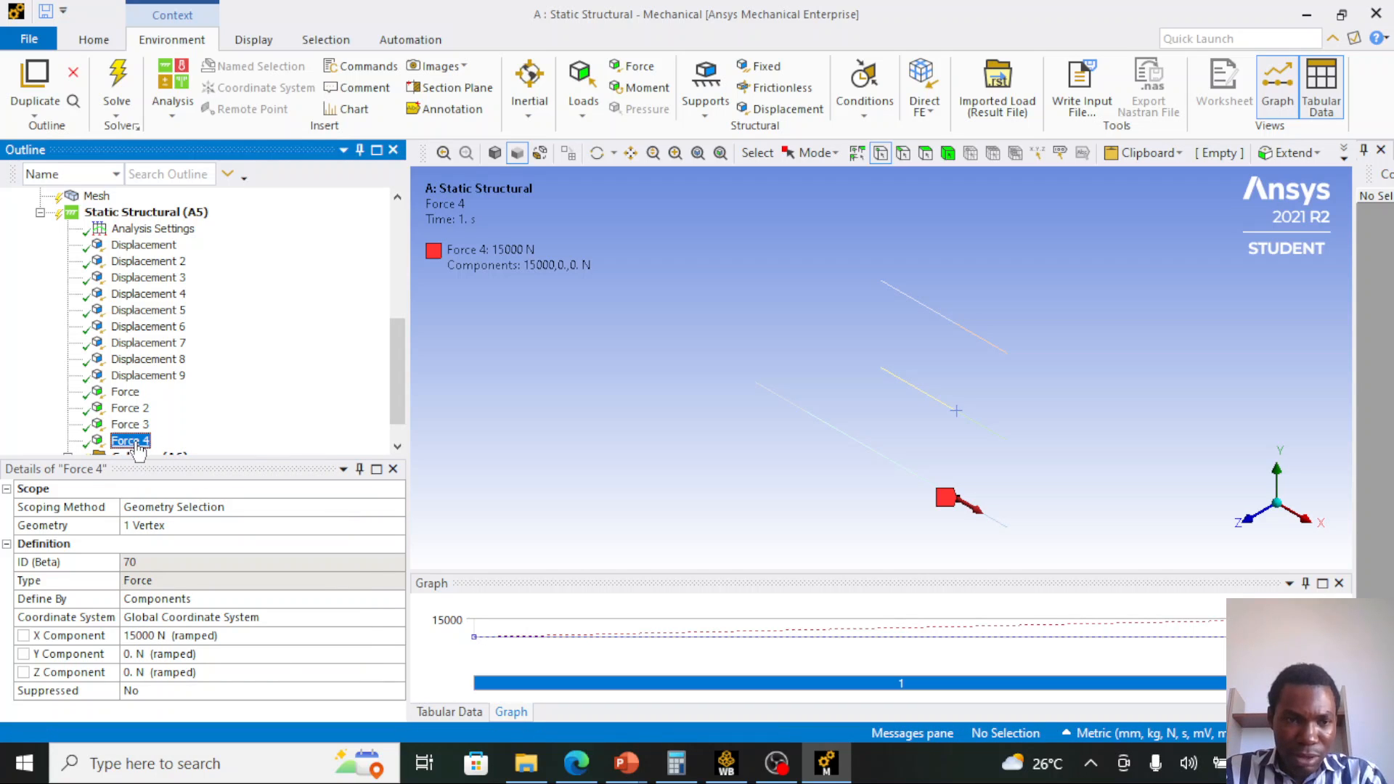
left_click(956, 411)
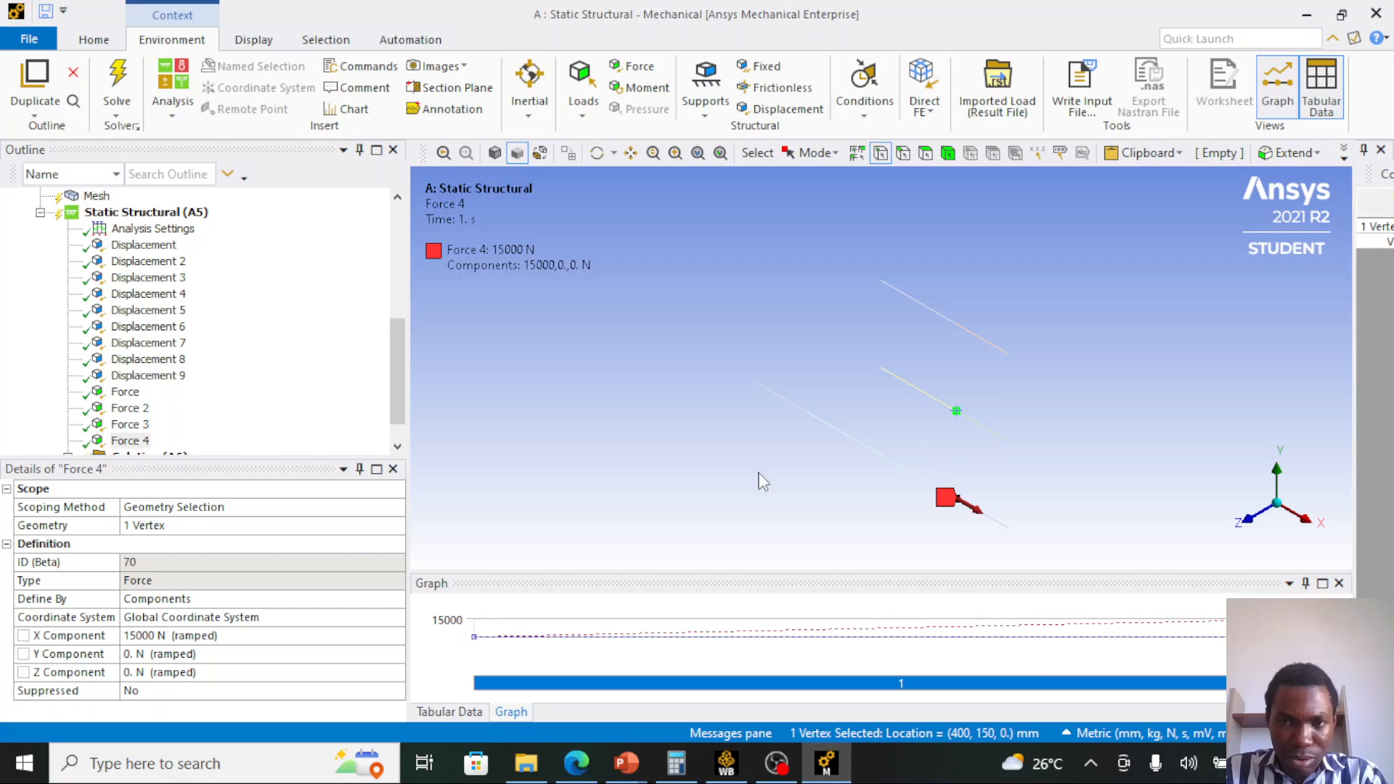
left_click(178, 525)
left_click(187, 526)
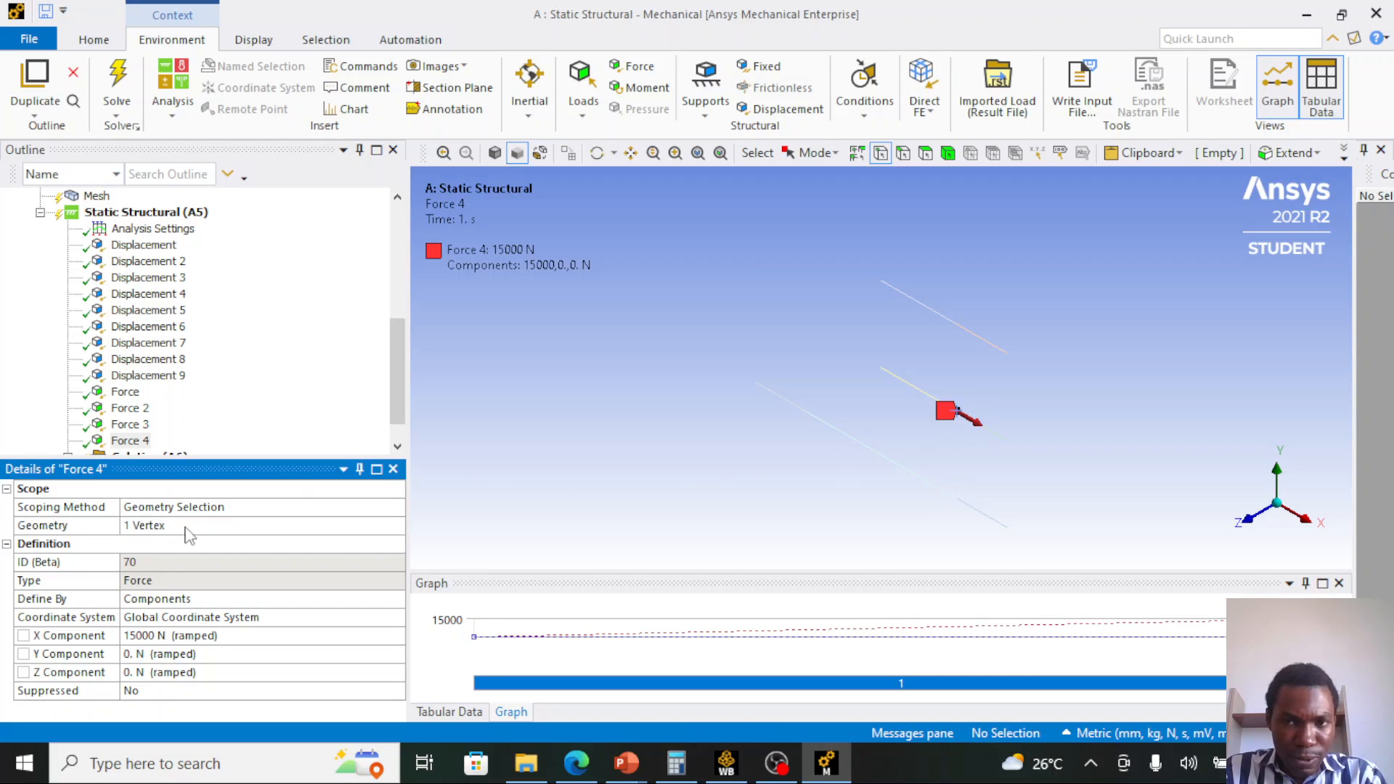
- Duplicate Force 3, the 10000 N load on the lower line's far X-end vertex
left_click(134, 424)
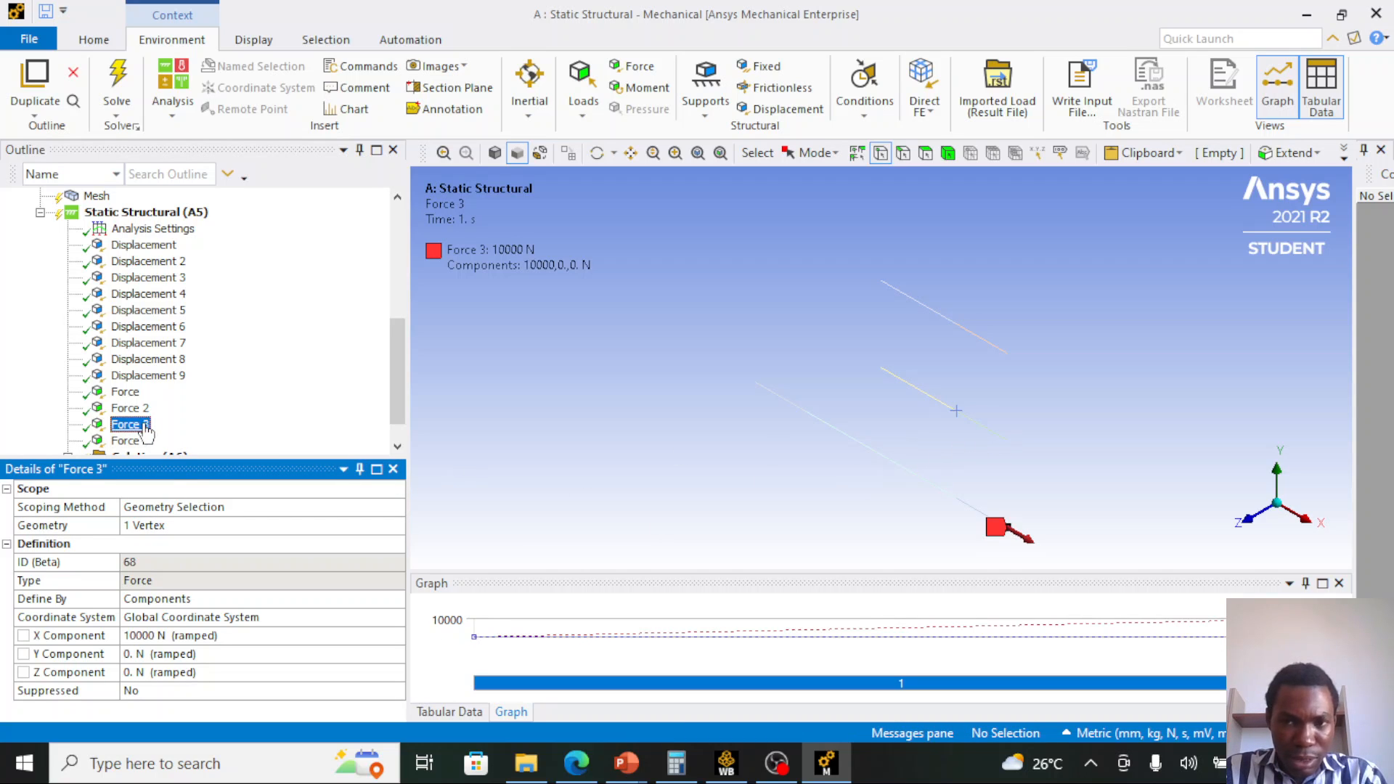
left_click(1007, 440)
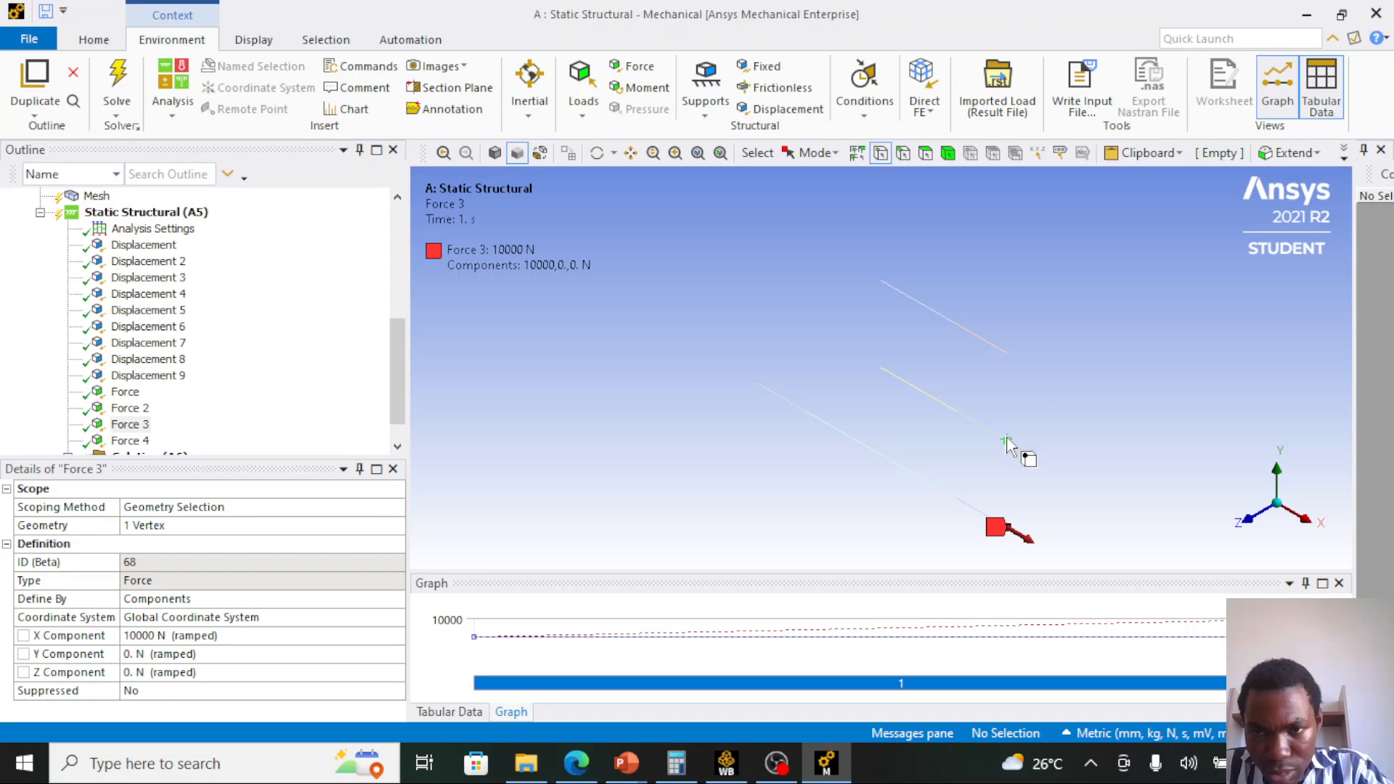
left_click(139, 427)
right_click(143, 429)
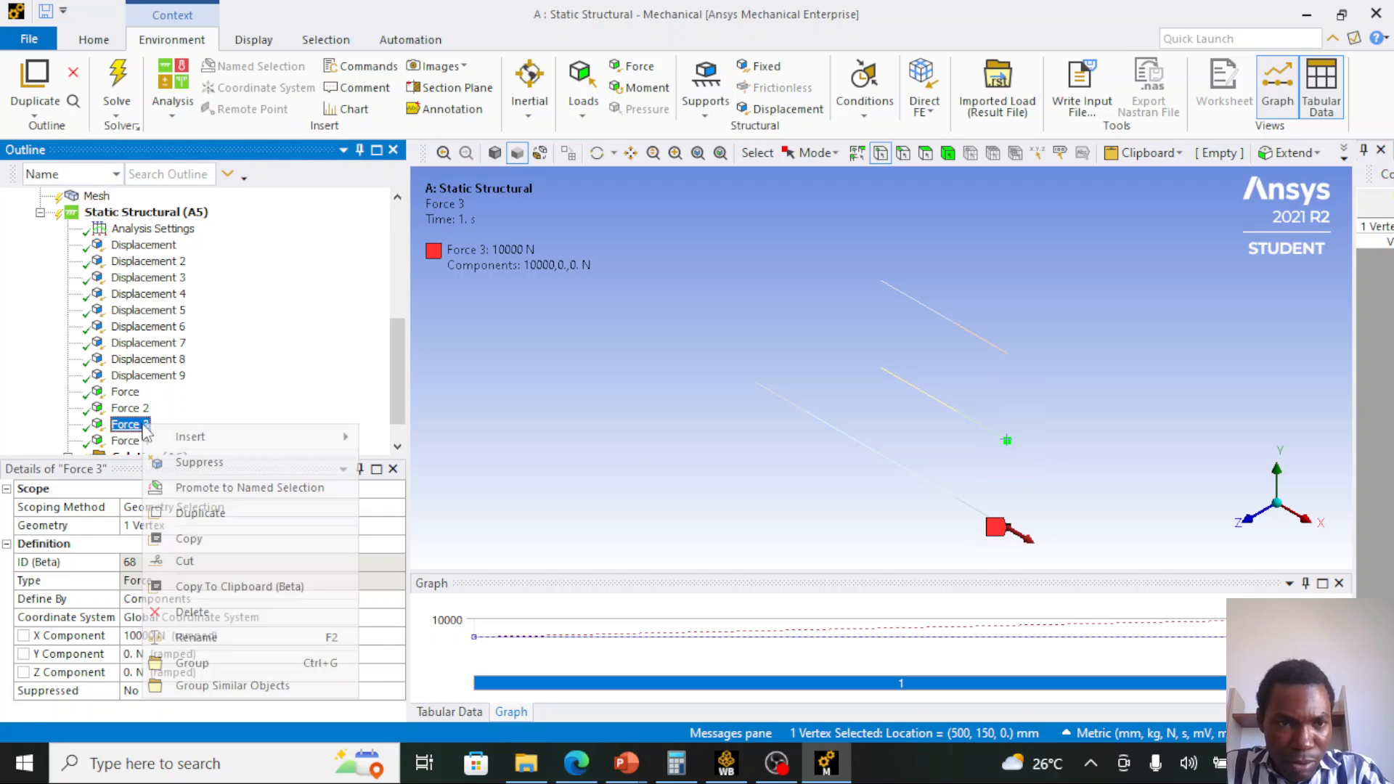
left_click(207, 513)
scroll(179, 373, "down", 1)
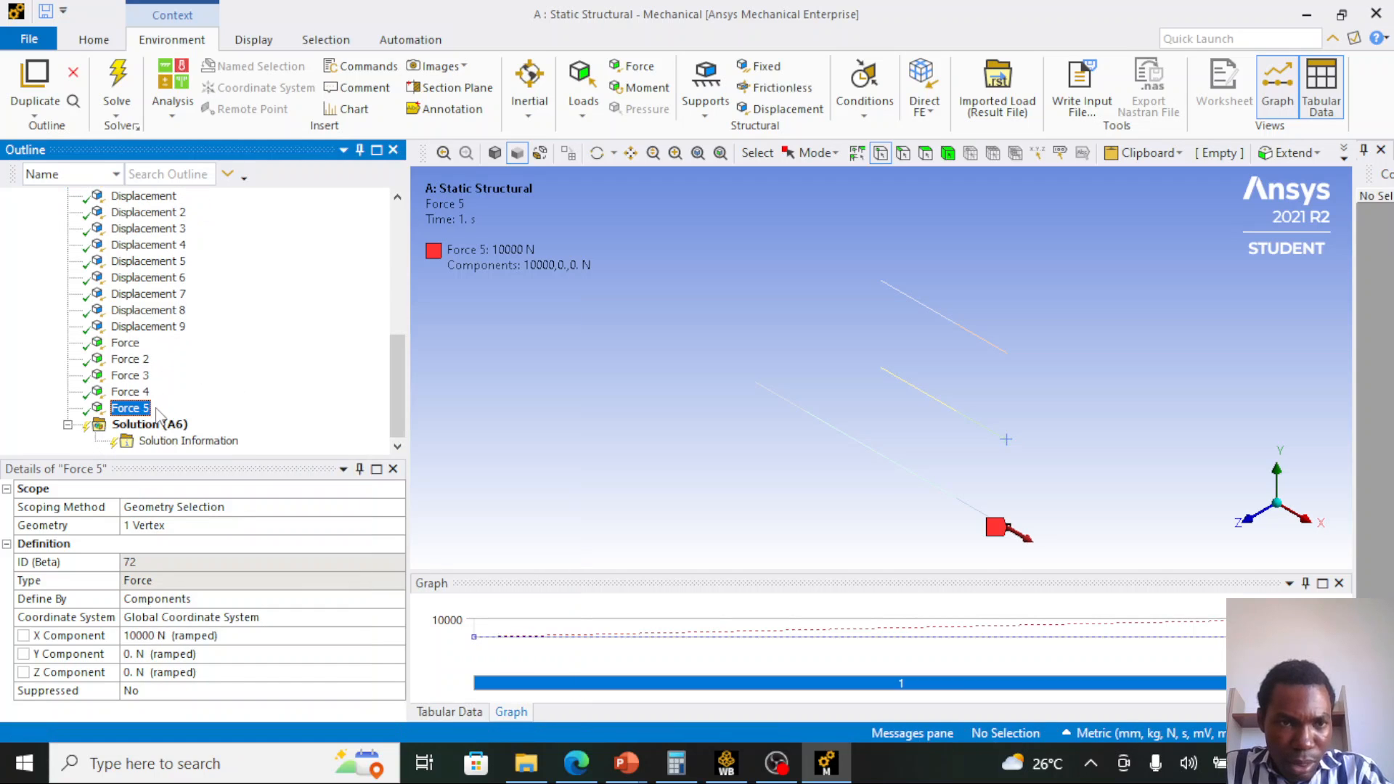
- Scope Force 5 to the middle line's far X-end vertex at (500, 150, 0) mm
left_click(1006, 439)
left_click(129, 408)
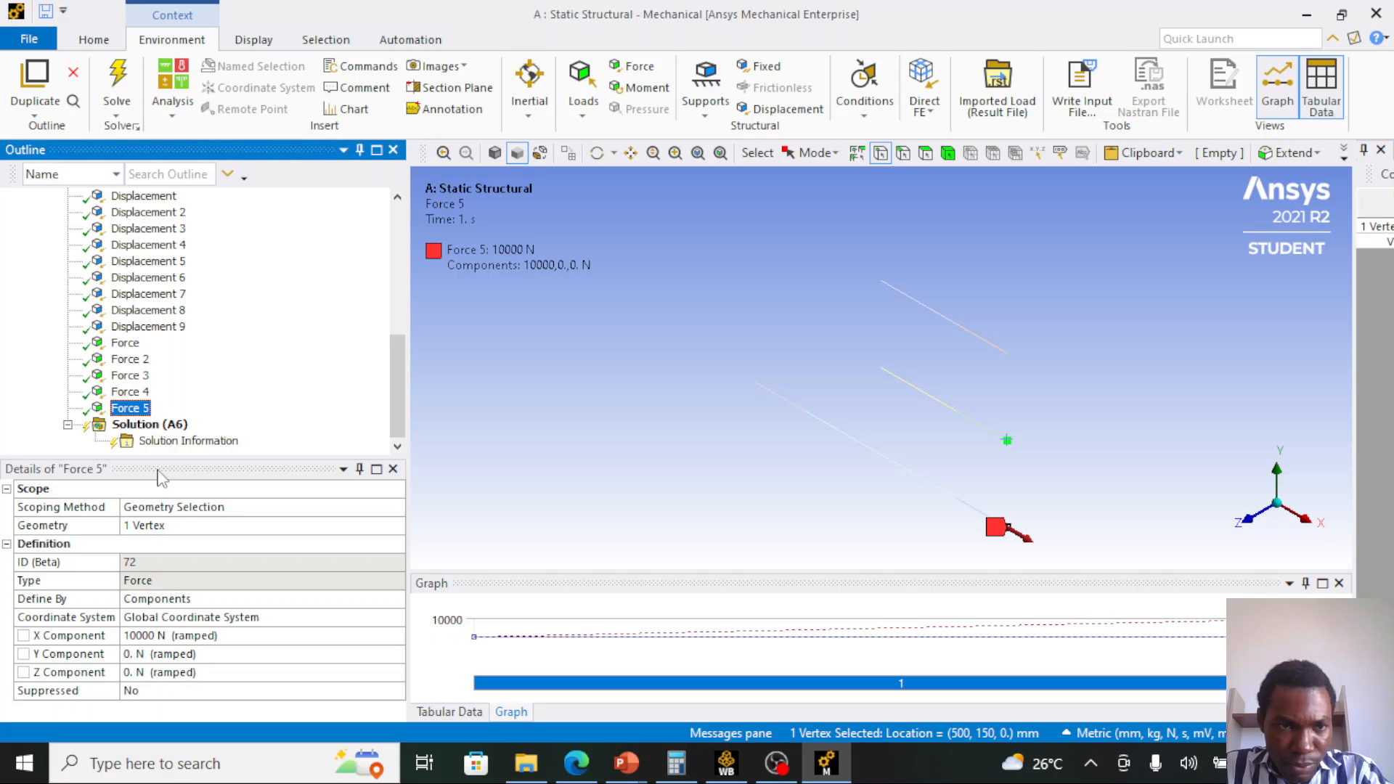
left_click(165, 527)
left_click(188, 525)
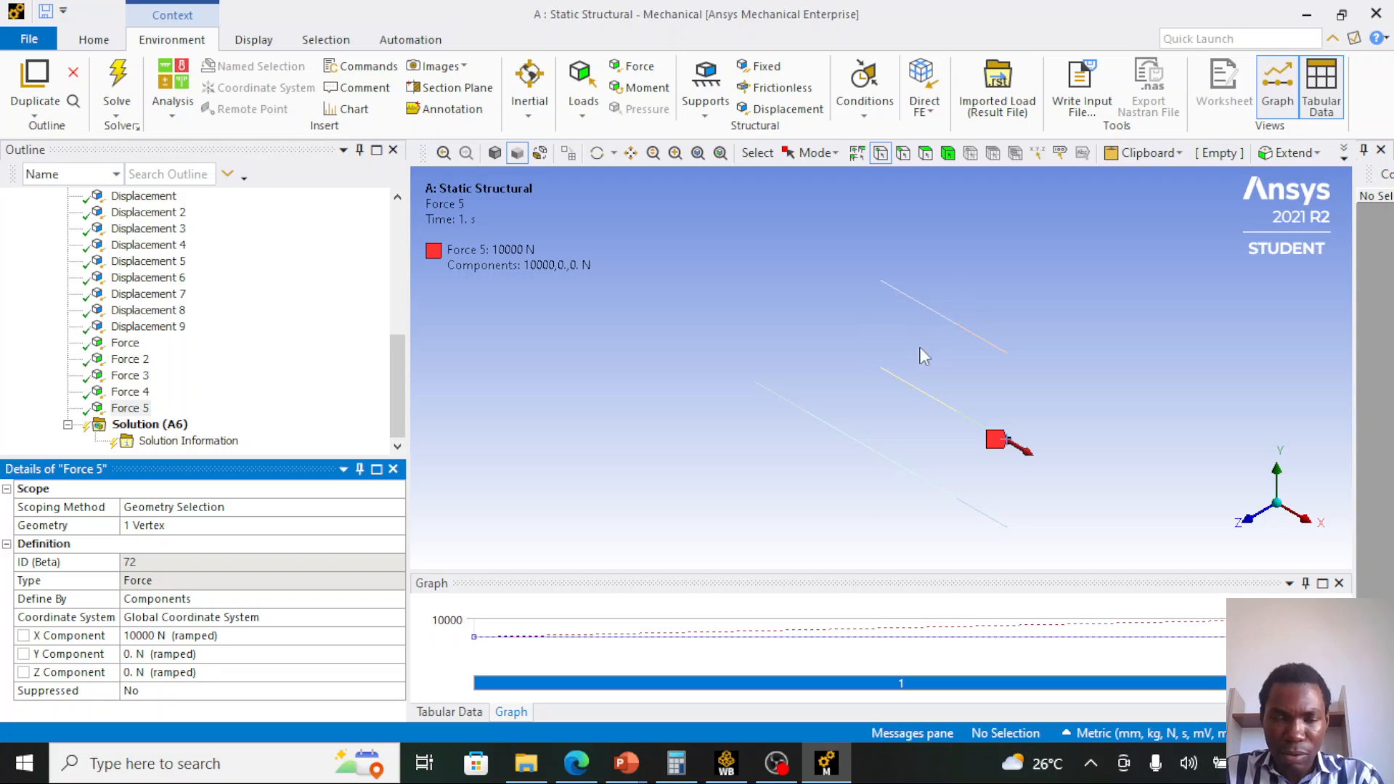
- Duplicate Force 4, the 15000 N load, and scope the copy to the upper line's intermediate vertex at (400, 300, 0) mm
left_click(138, 395)
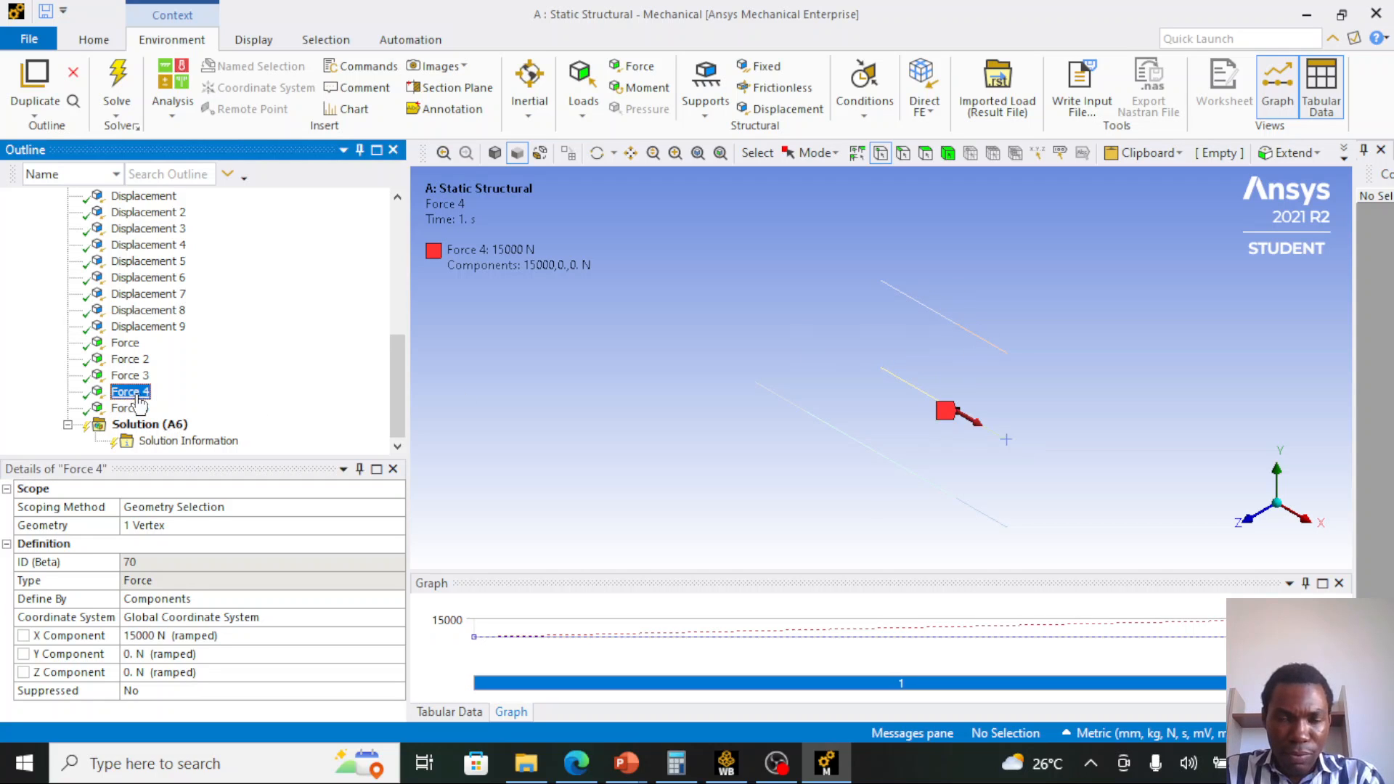
right_click(135, 397)
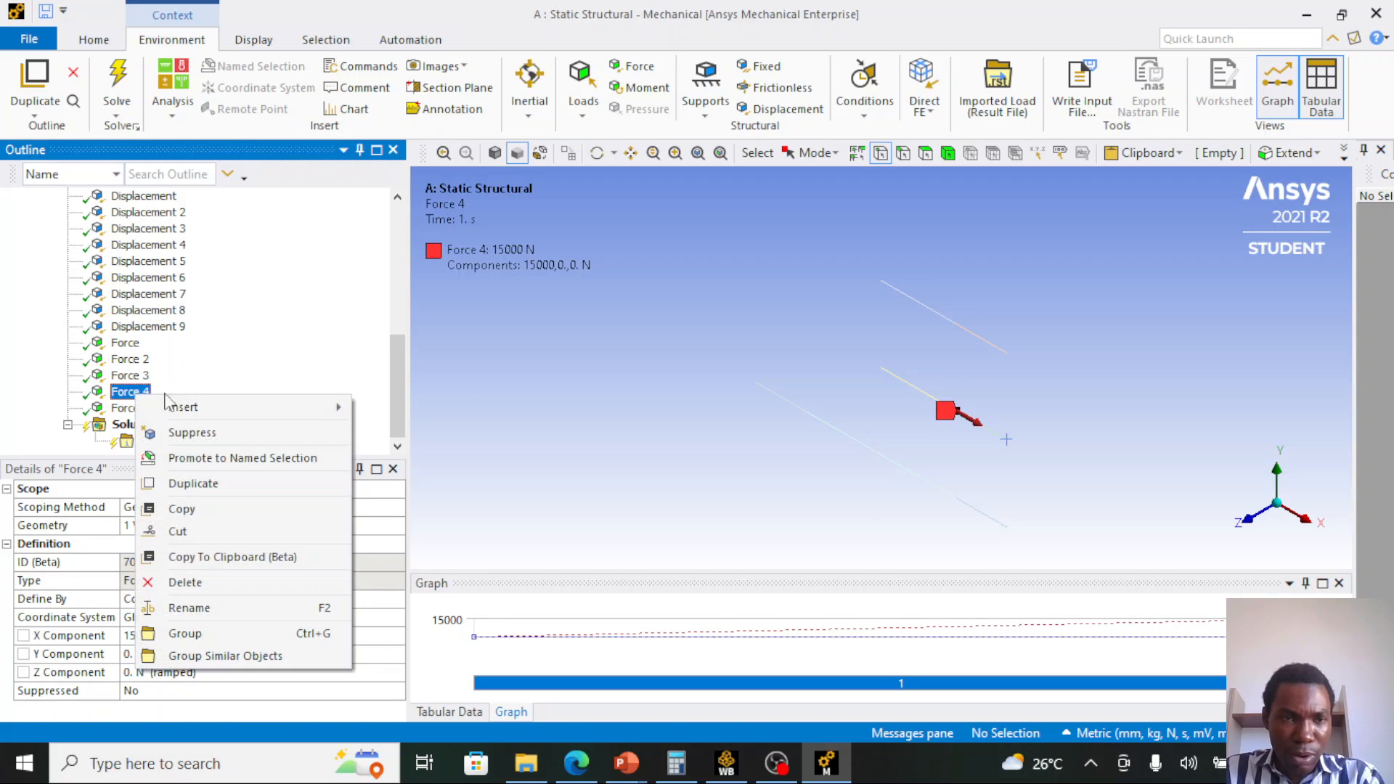
left_click(209, 484)
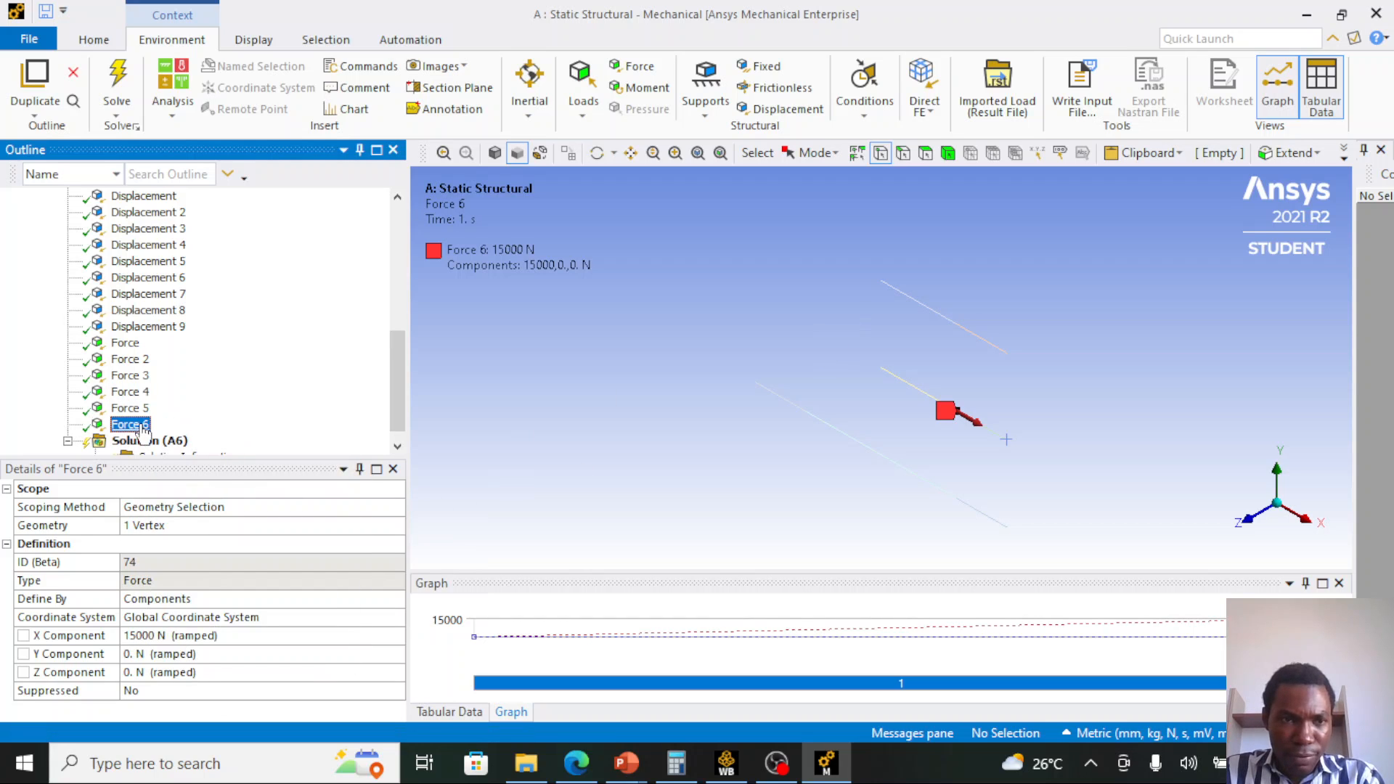
left_click(956, 325)
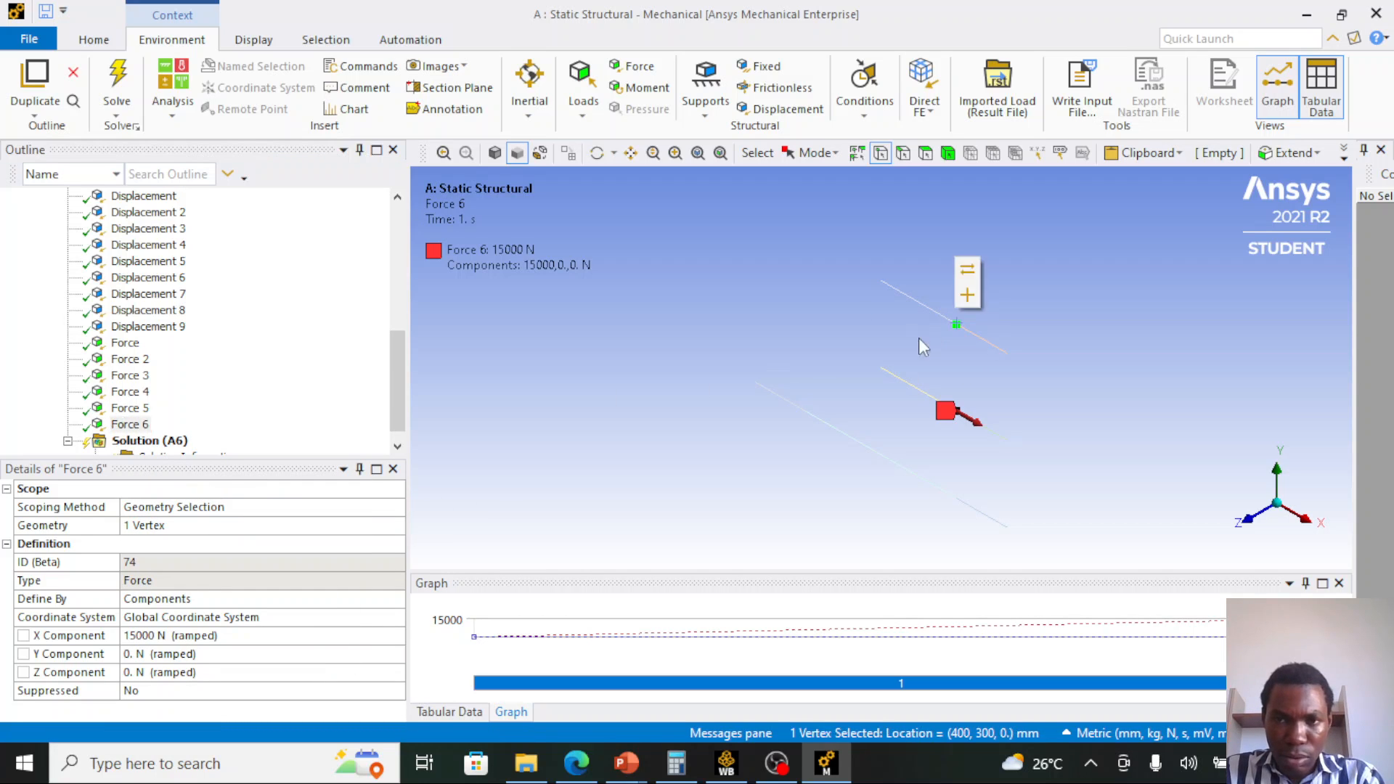
left_click(172, 526)
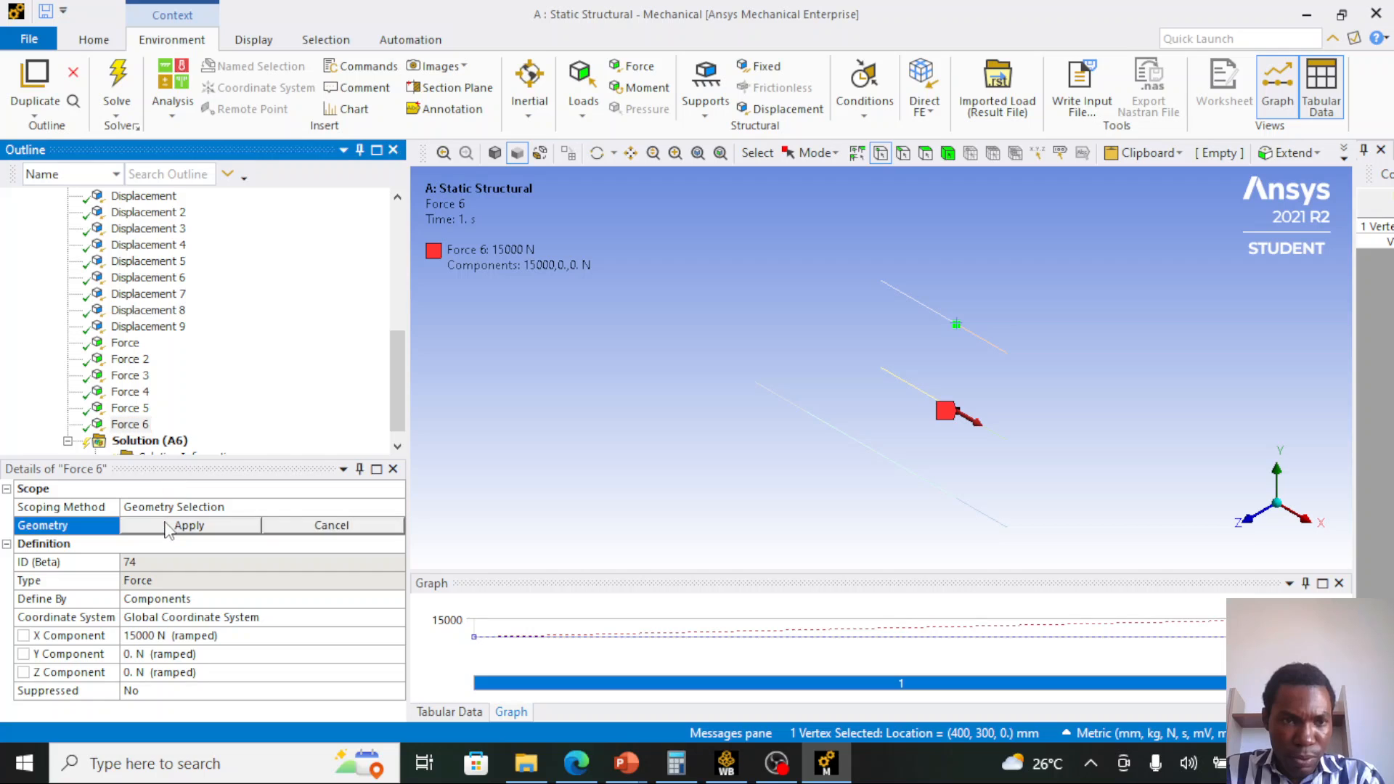
left_click(174, 526)
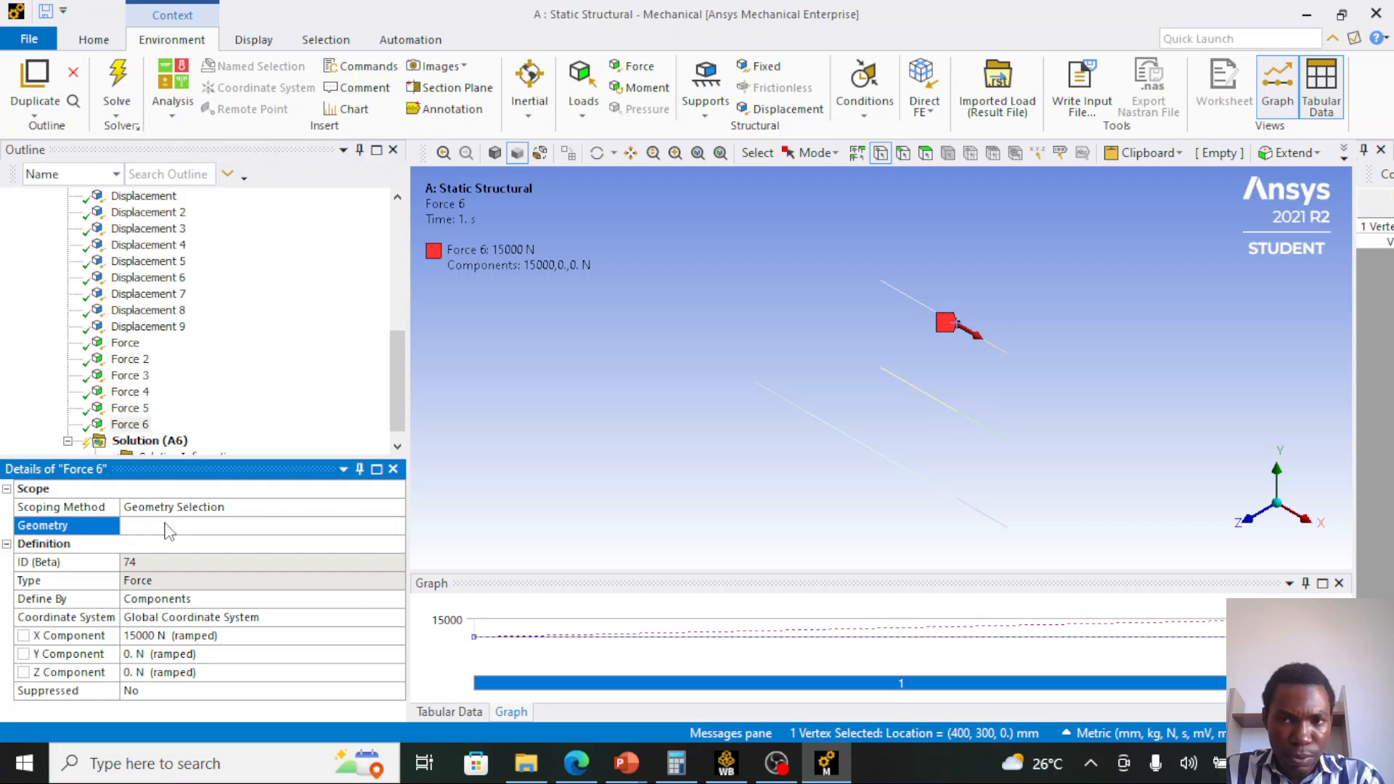
- Duplicate Force 5, the 10000 N load, and scope the copy to the upper line's far X-end vertex at (500, 300, 0) mm
left_click(141, 410)
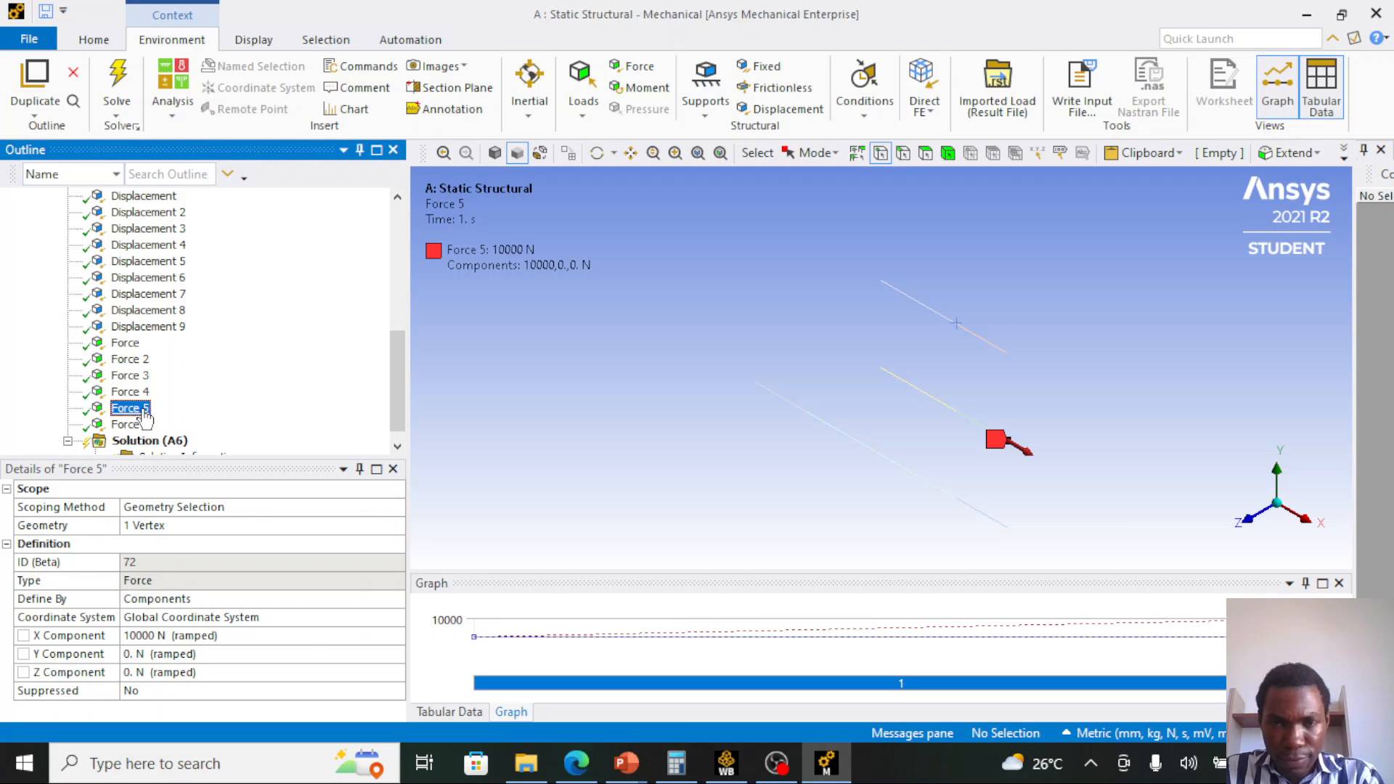
right_click(145, 415)
left_click(203, 495)
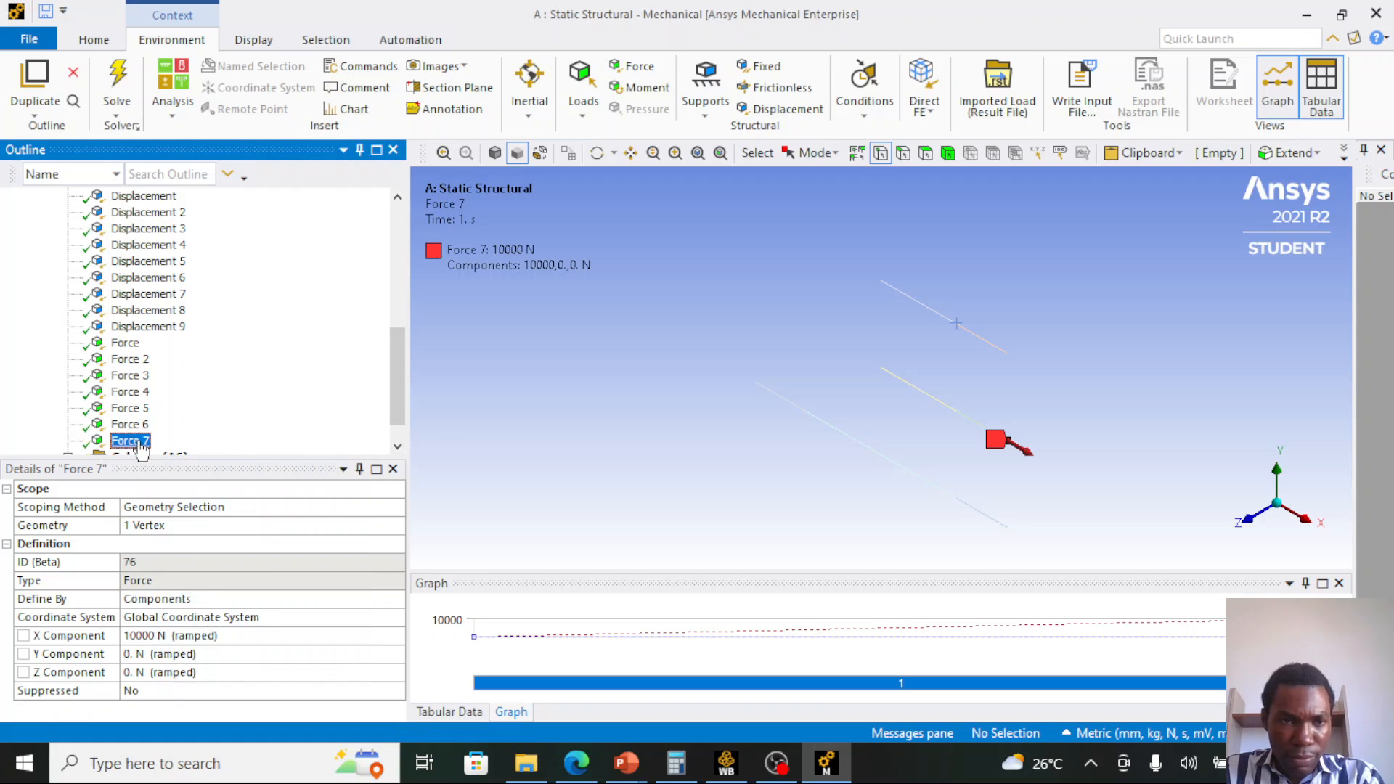
left_click(1007, 354)
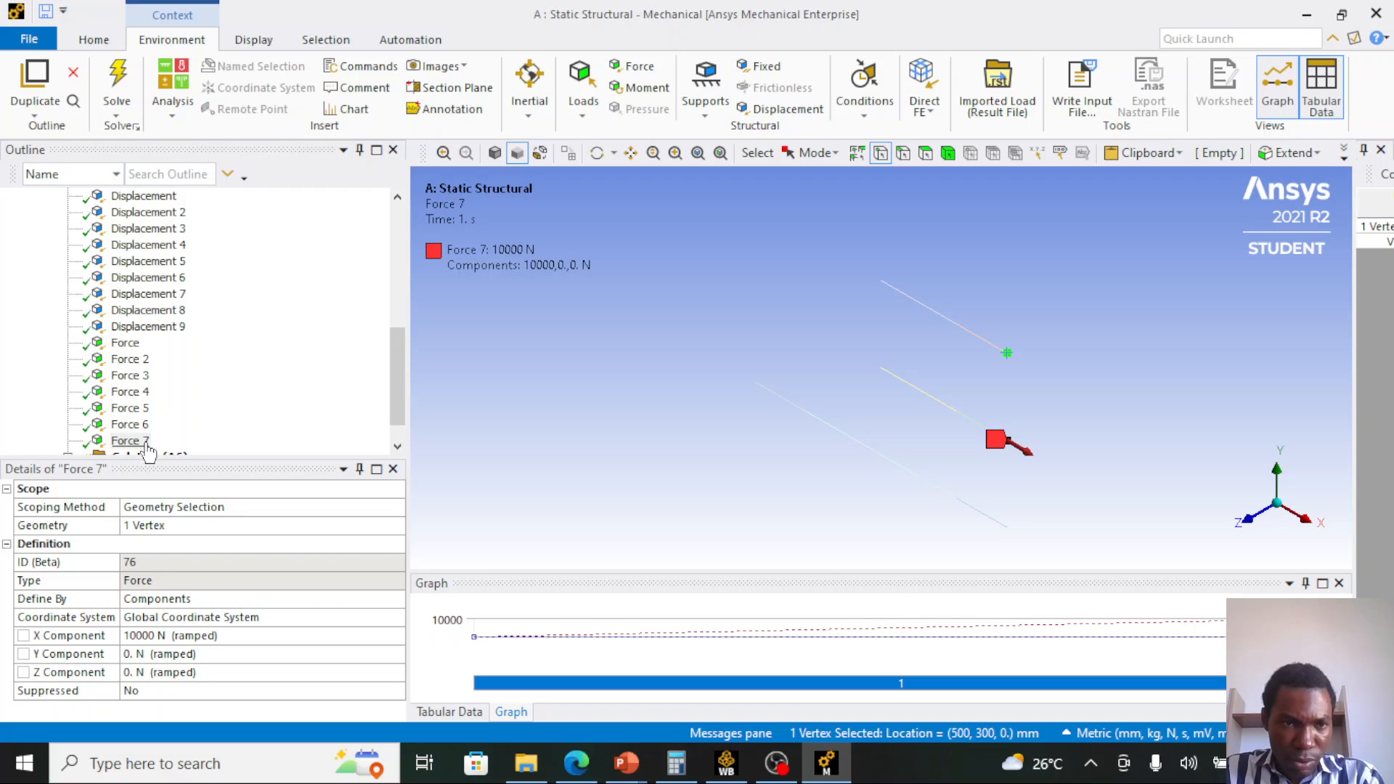
left_click(158, 526)
left_click(174, 526)
scroll(700, 349, "down", 3)
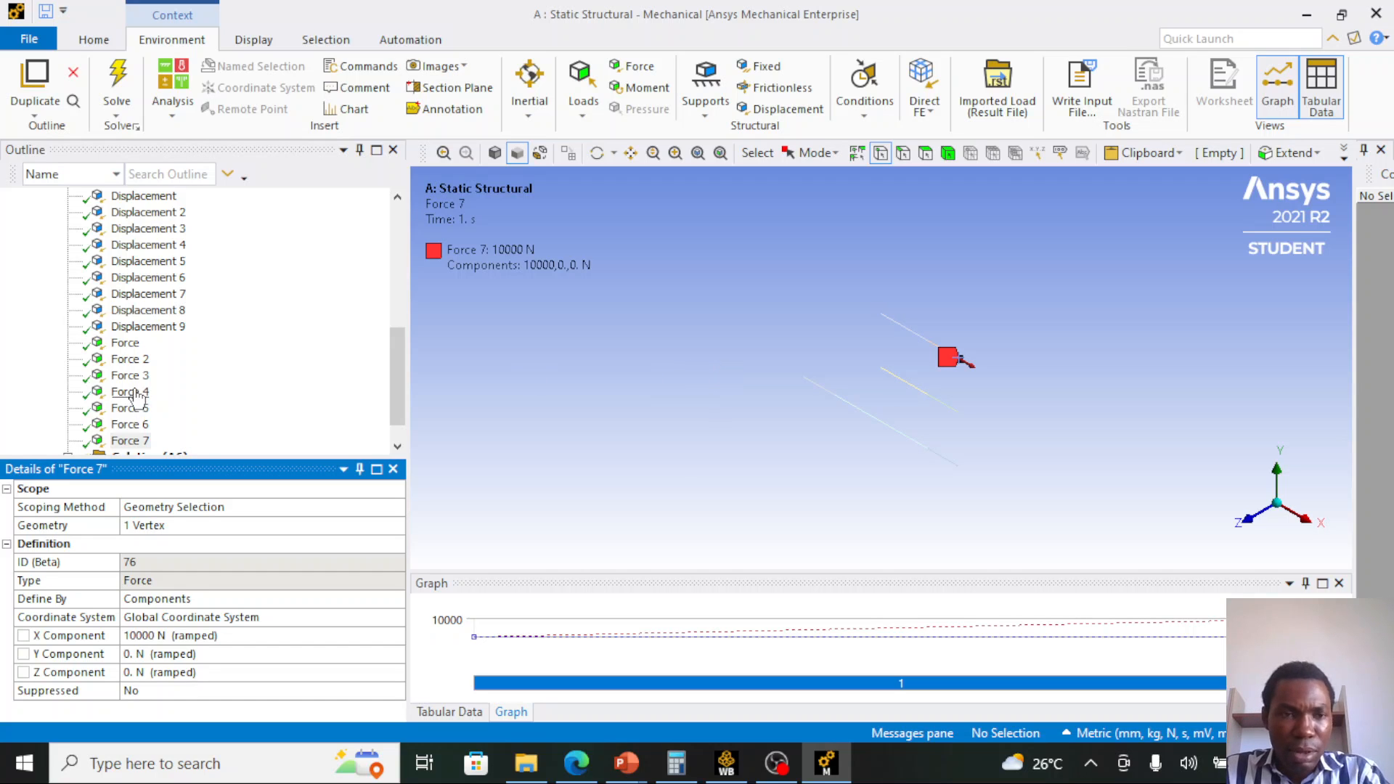
- Add a Directional Deformation result to the solution for all bodies along the X axis
scroll(131, 403, "down", 1)
left_click(166, 427)
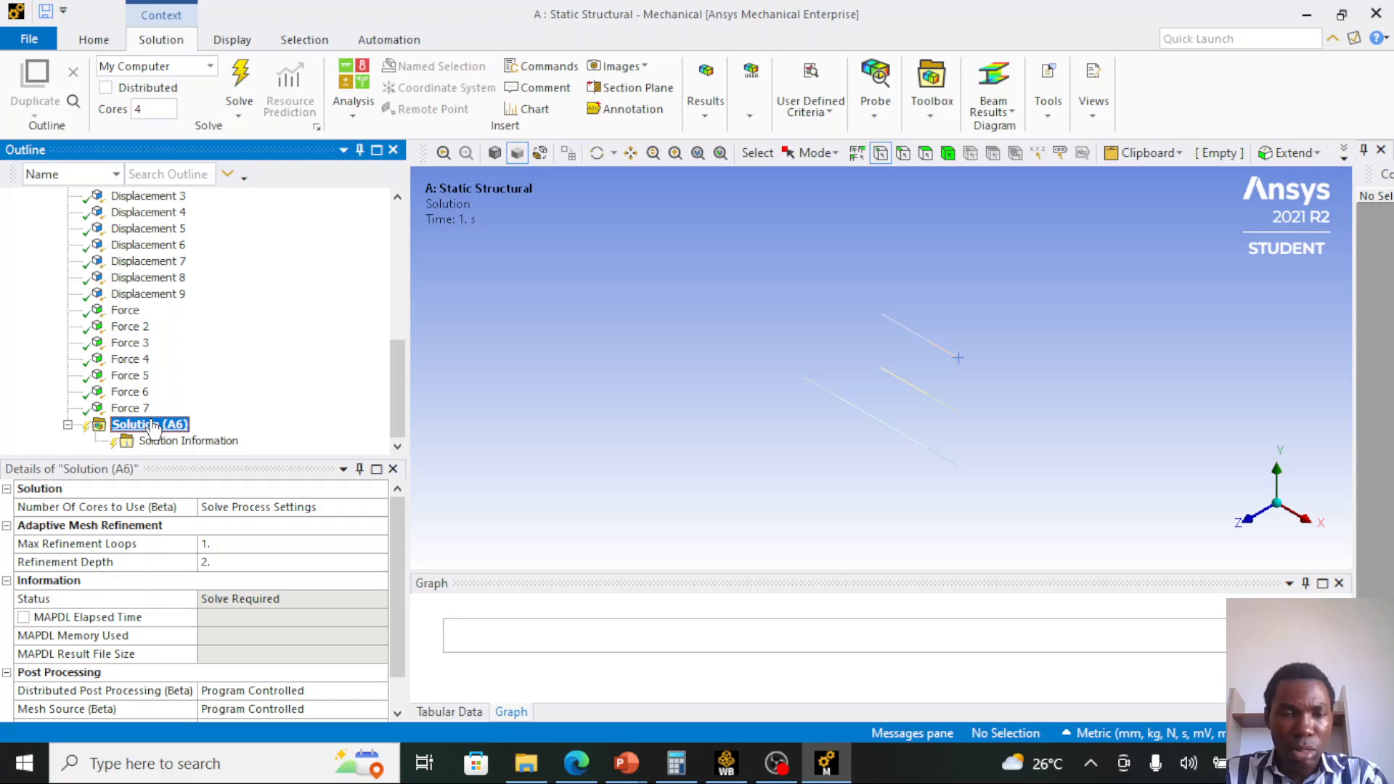
right_click(151, 426)
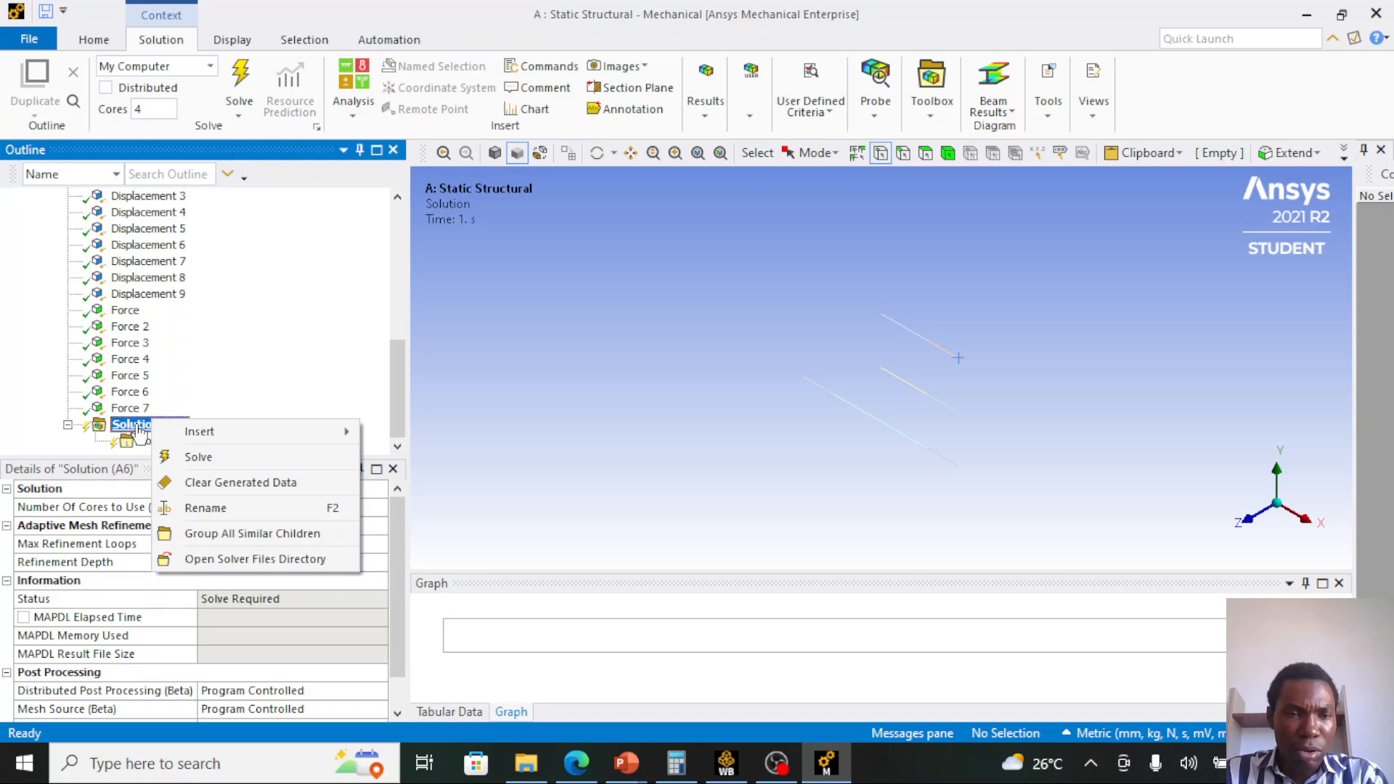
mouse_move(196, 433)
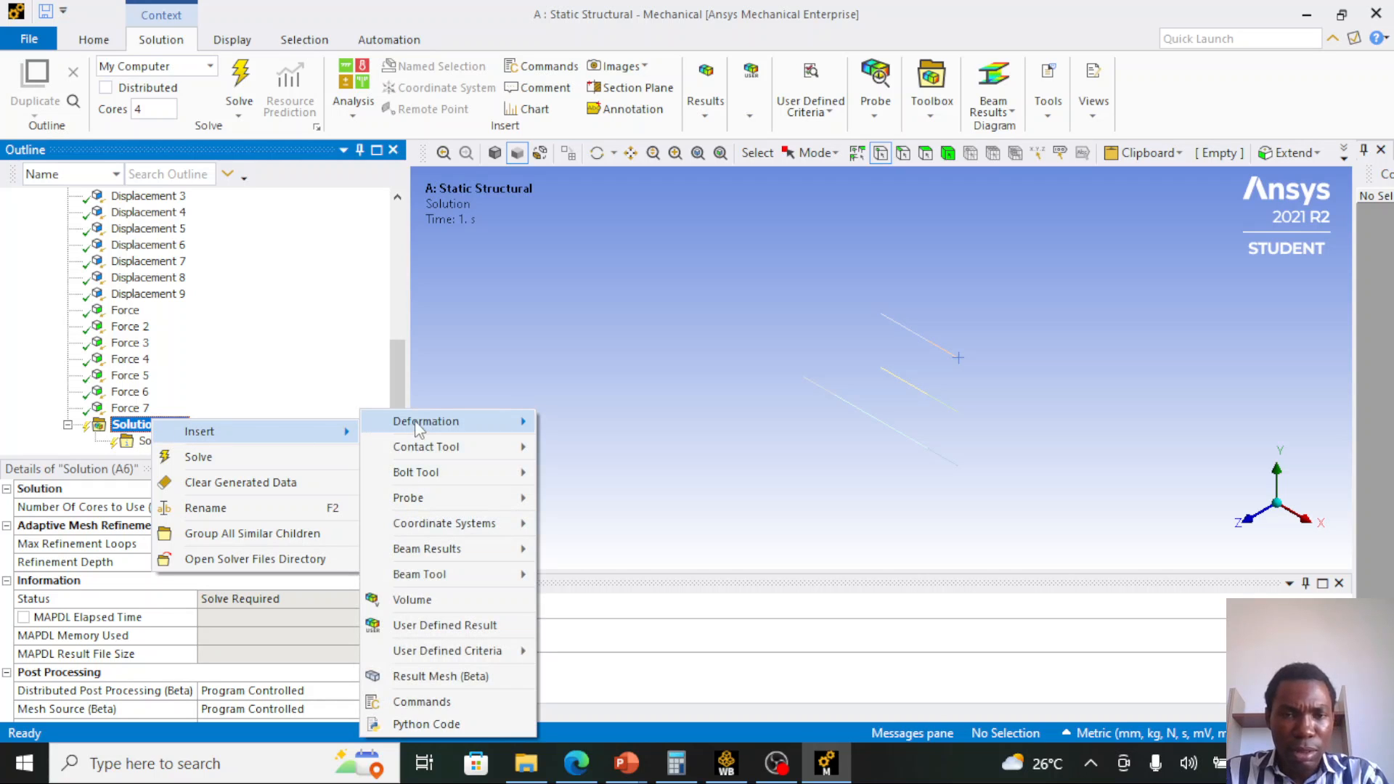
mouse_move(436, 422)
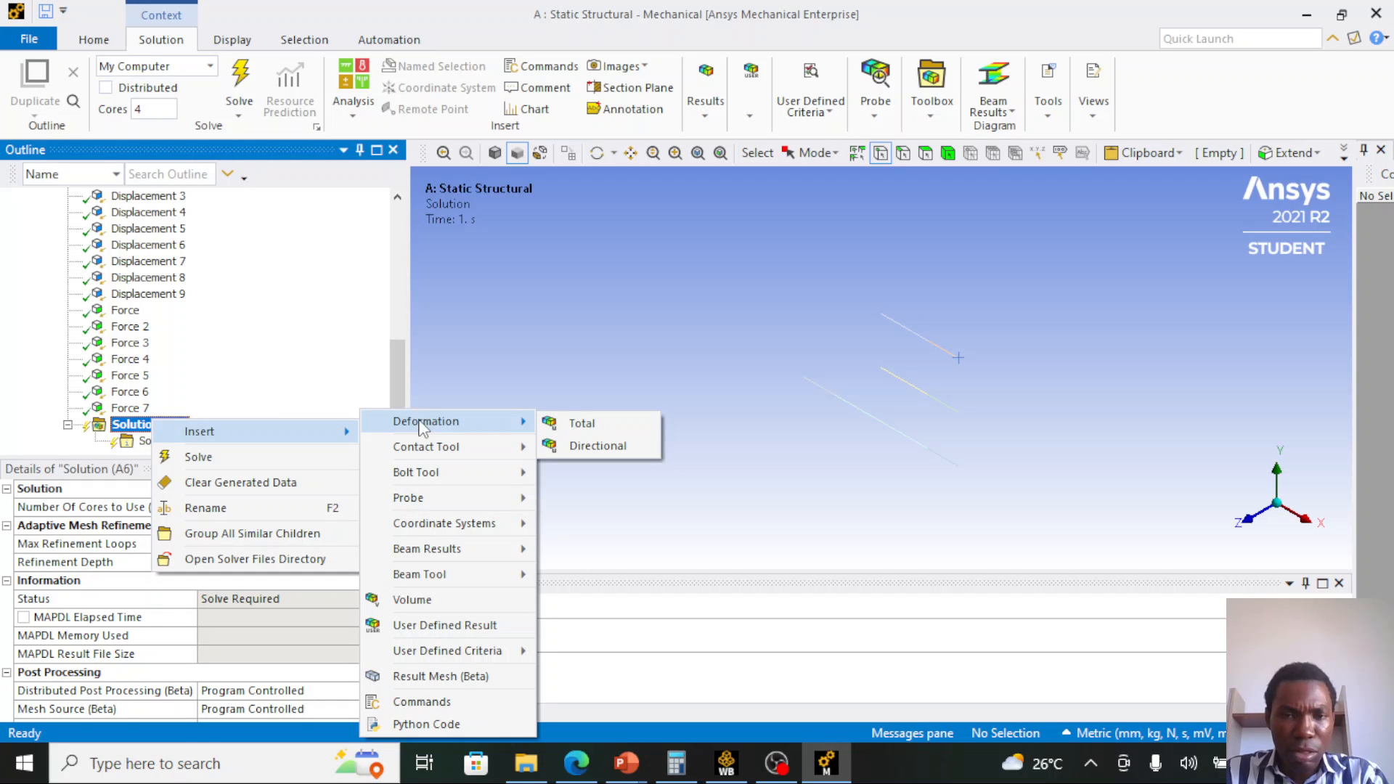
left_click(612, 445)
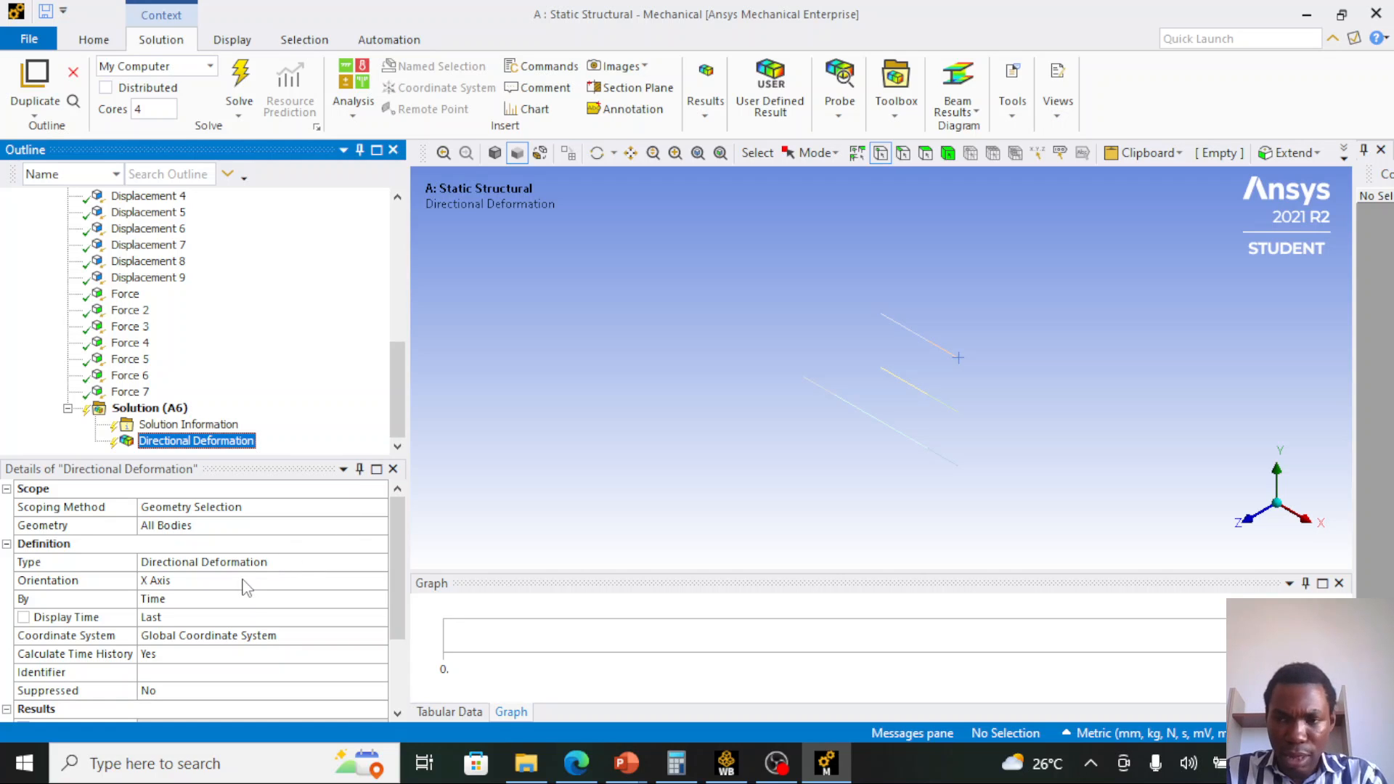
- Add an Axial Force beam result to the solution for all line bodies
left_click(173, 409)
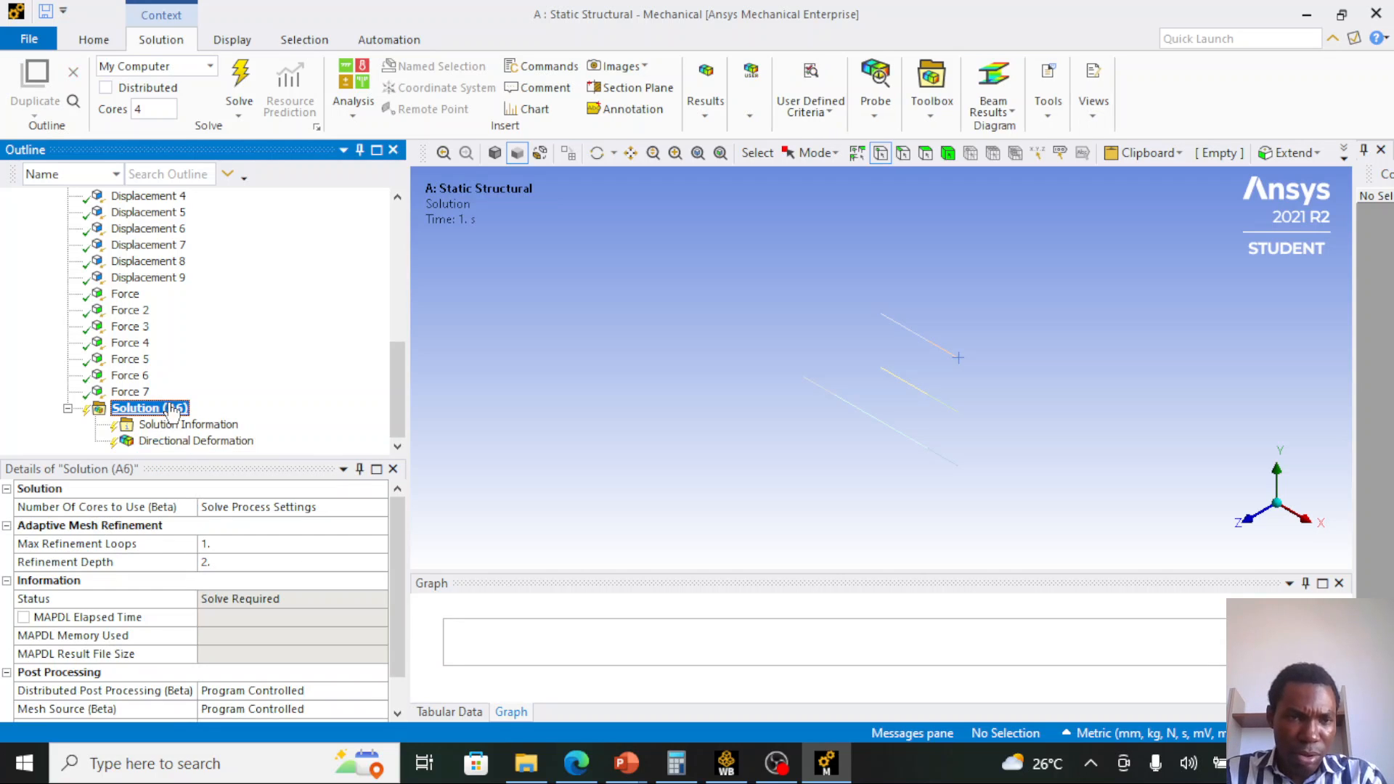
right_click(172, 411)
mouse_move(233, 417)
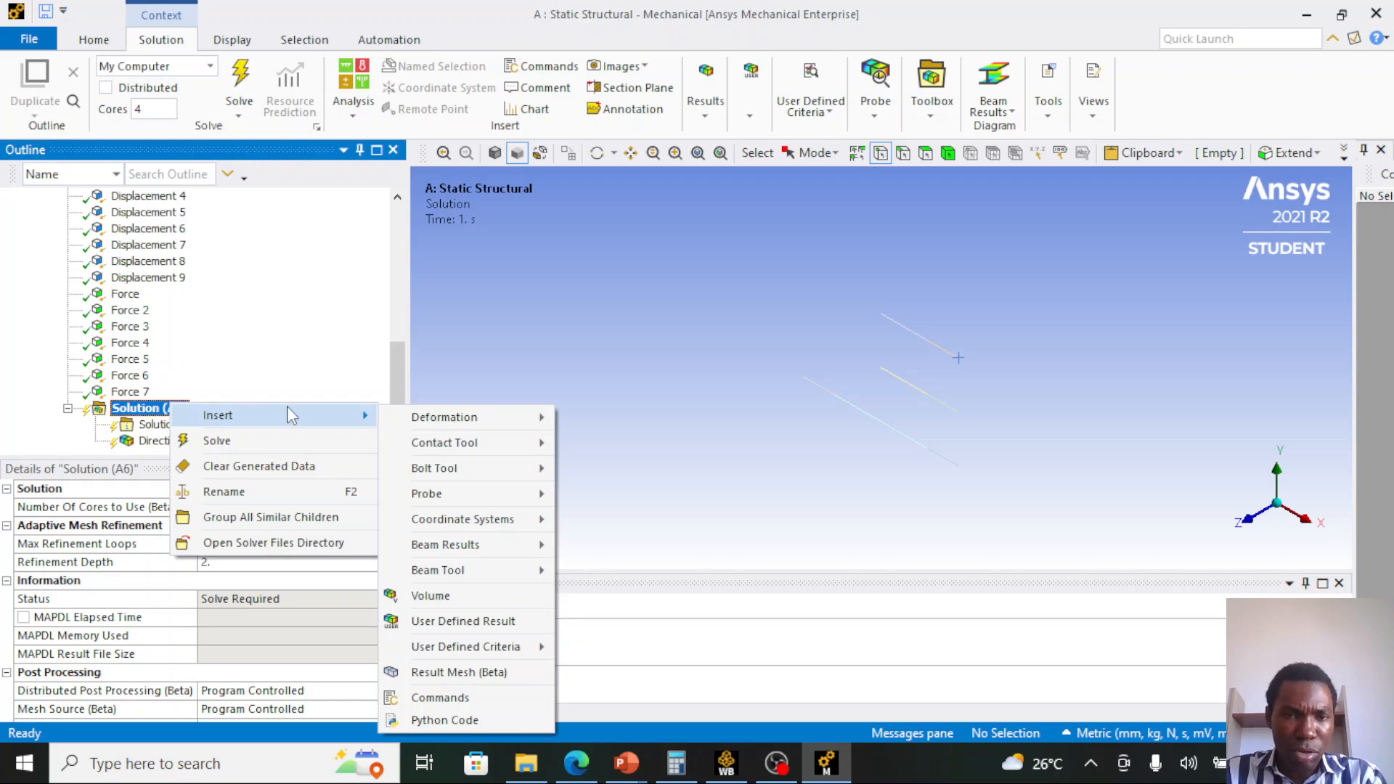
mouse_move(463, 572)
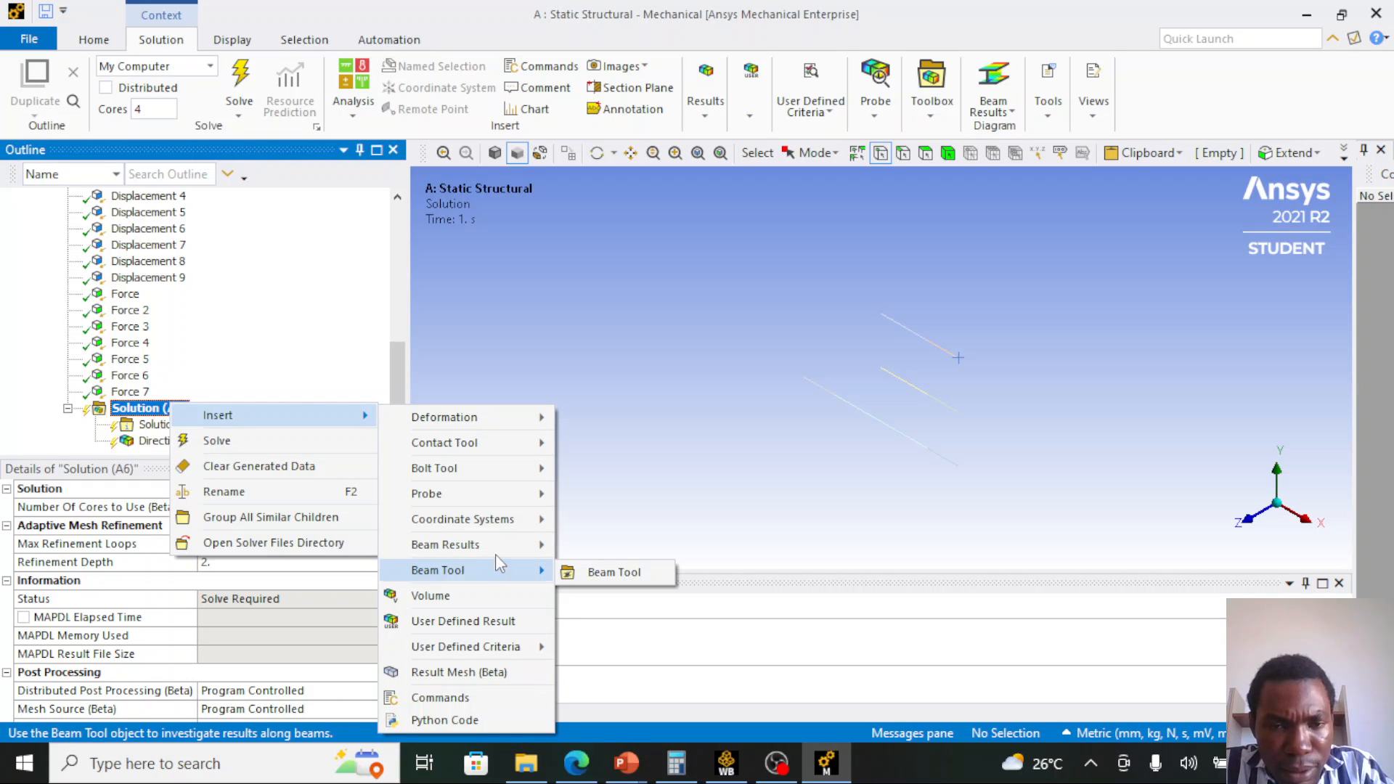
mouse_move(499, 552)
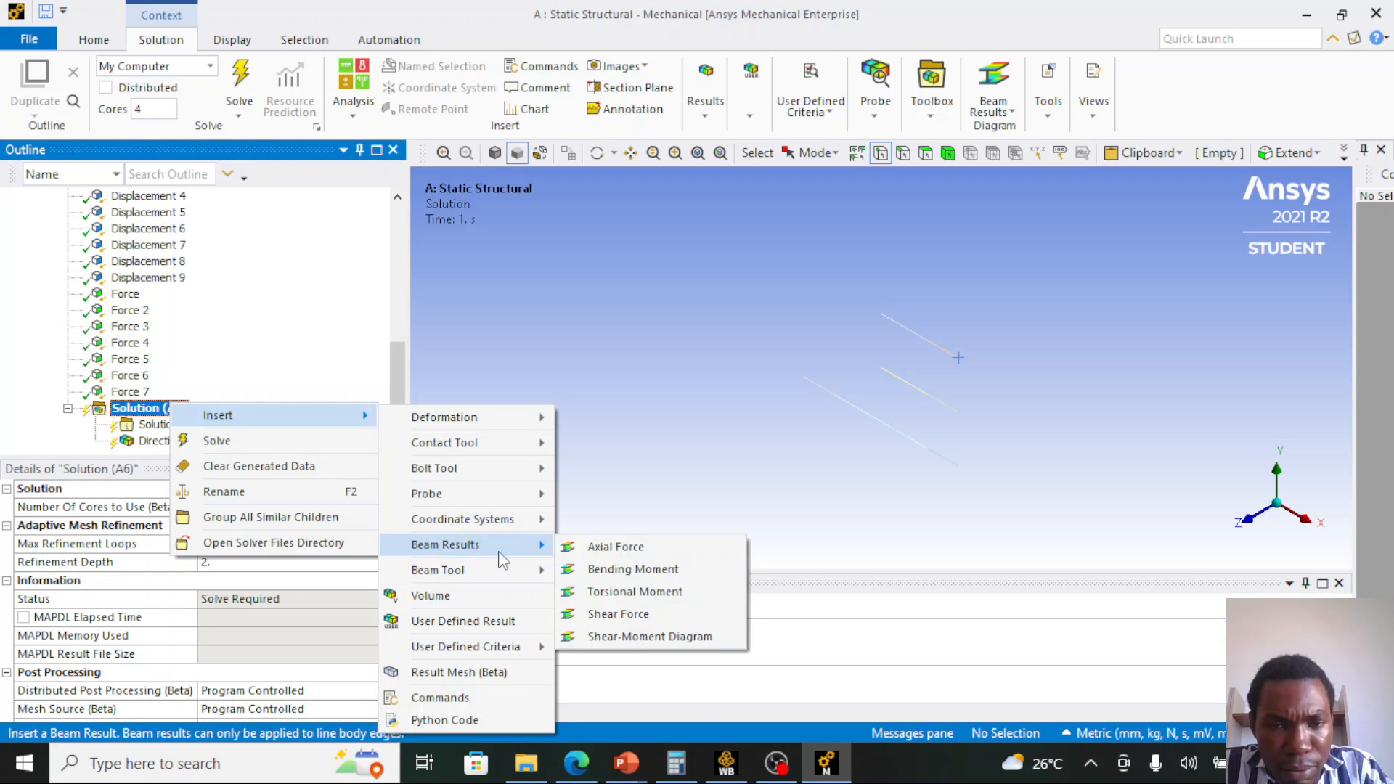
left_click(588, 548)
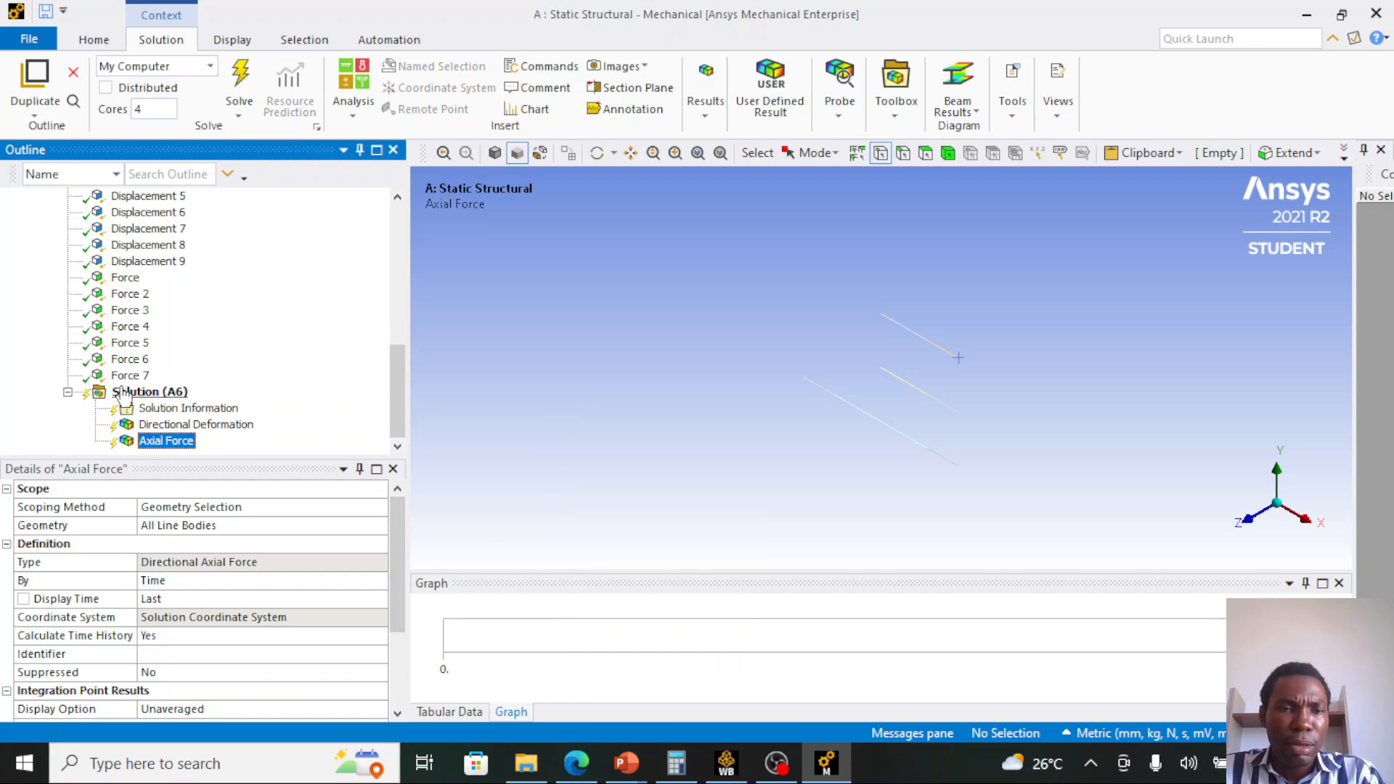
- Add a Force Reaction probe to the solution, located at the Displacement boundary condition
left_click(137, 392)
right_click(138, 396)
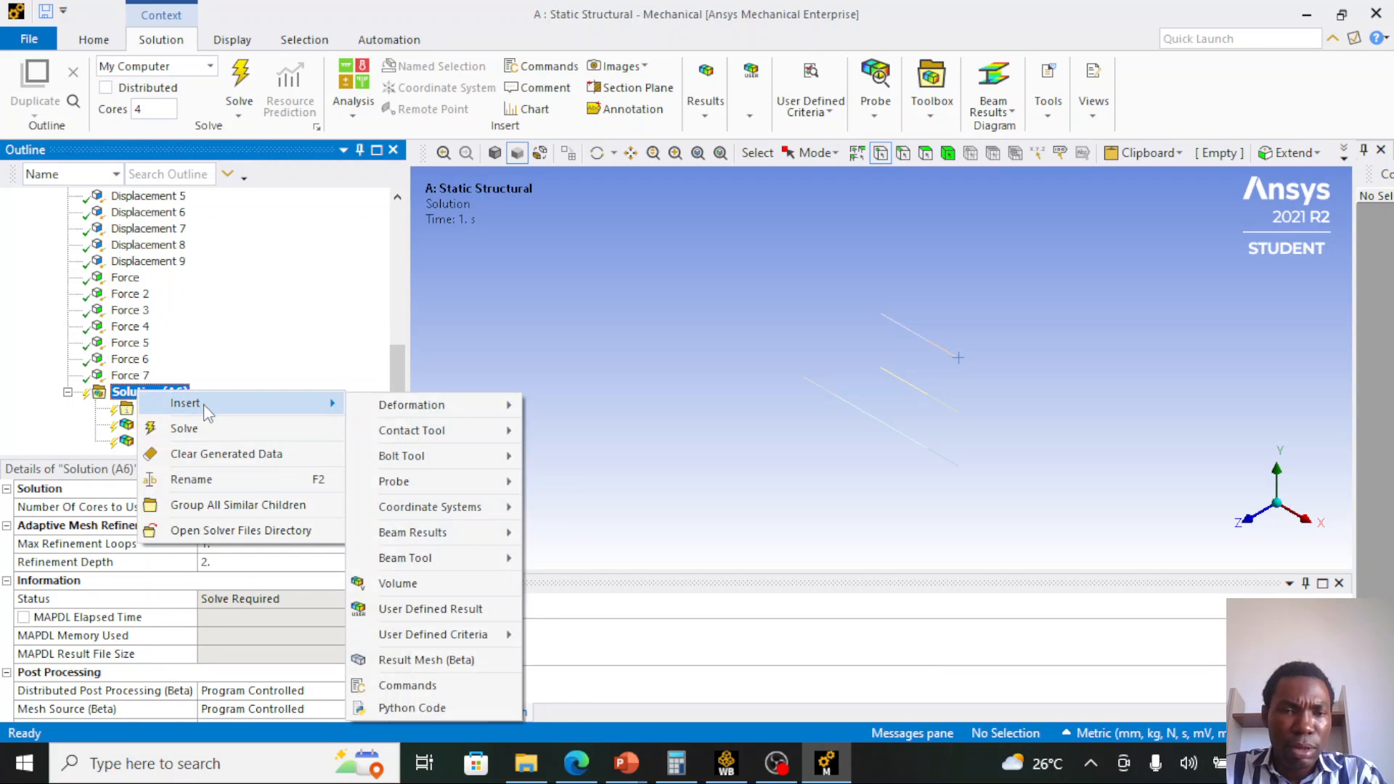
mouse_move(436, 481)
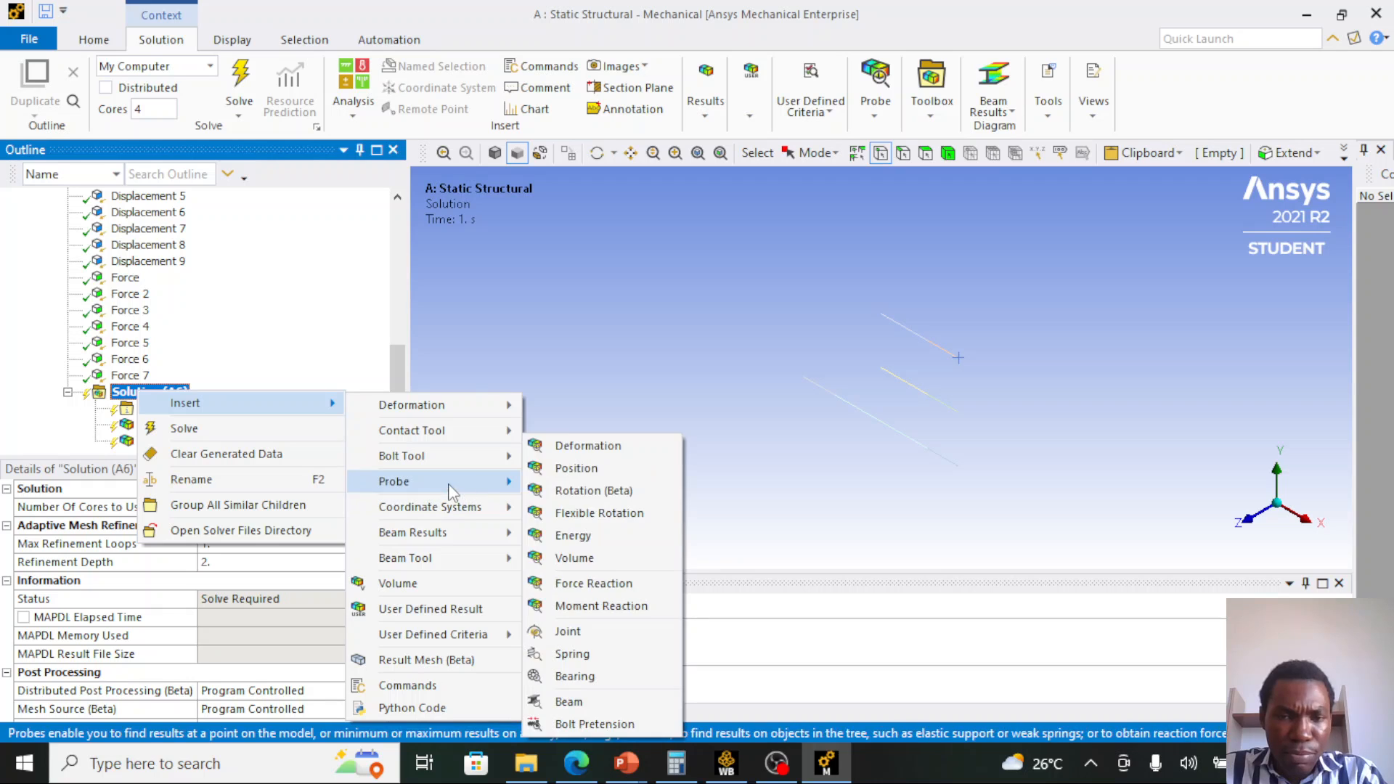
left_click(591, 583)
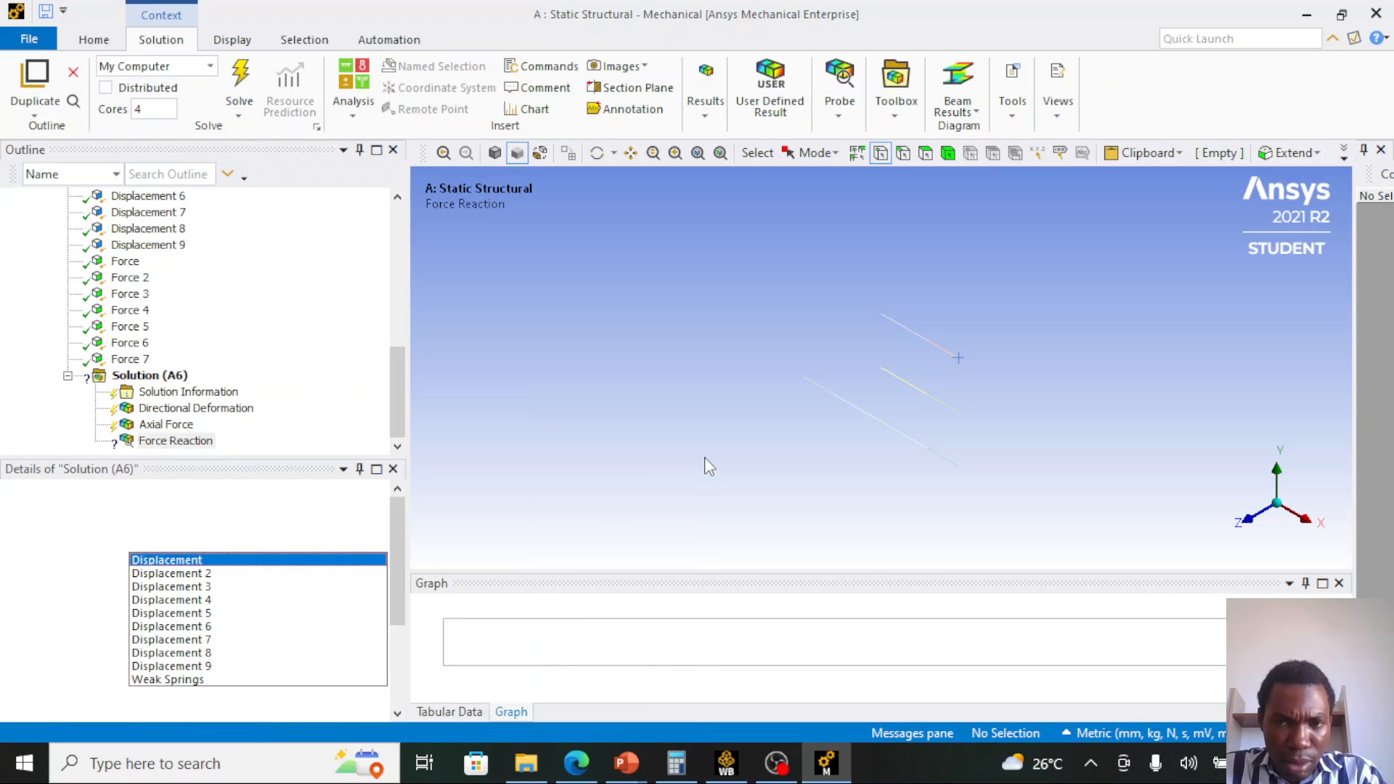
left_click(204, 564)
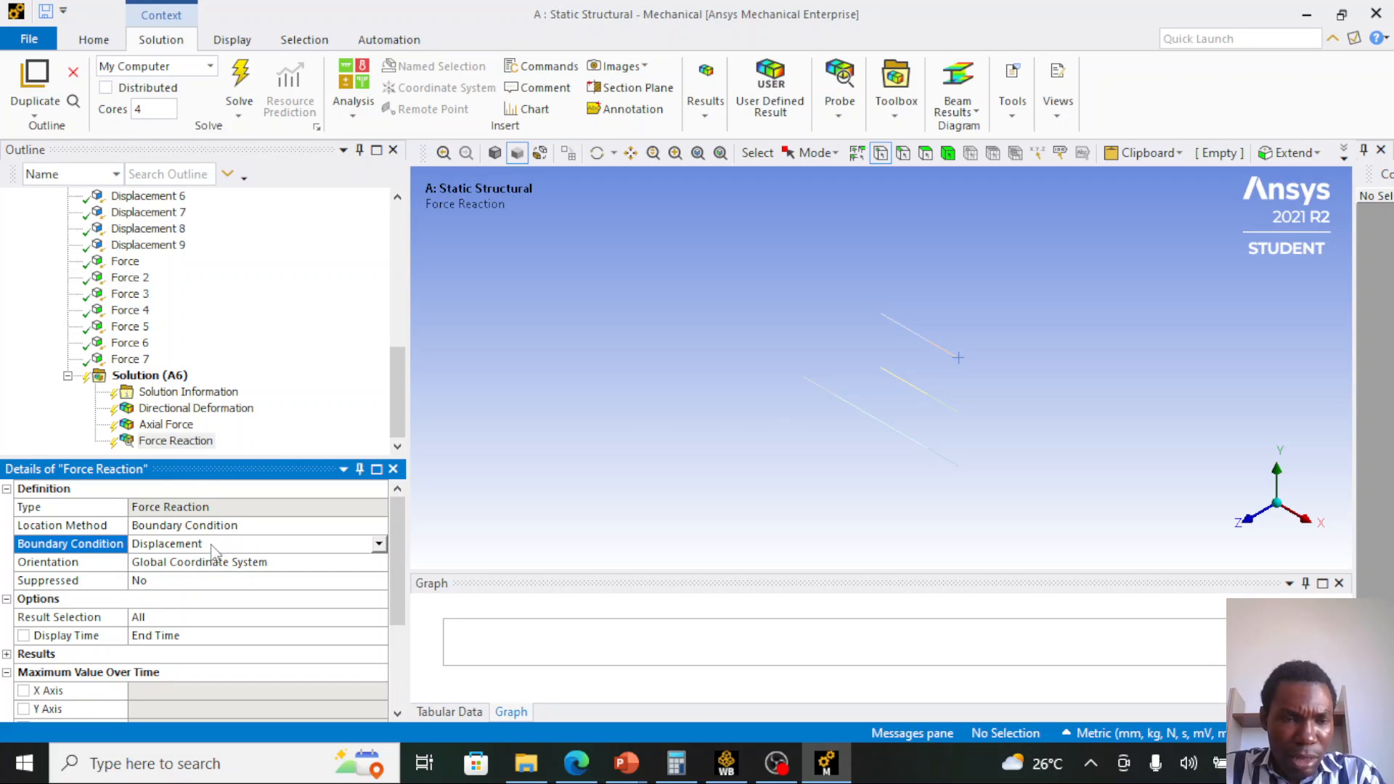
- Check which vertex the Displacement support is applied to, and return to the Force Reaction probe
scroll(174, 265, "up", 2)
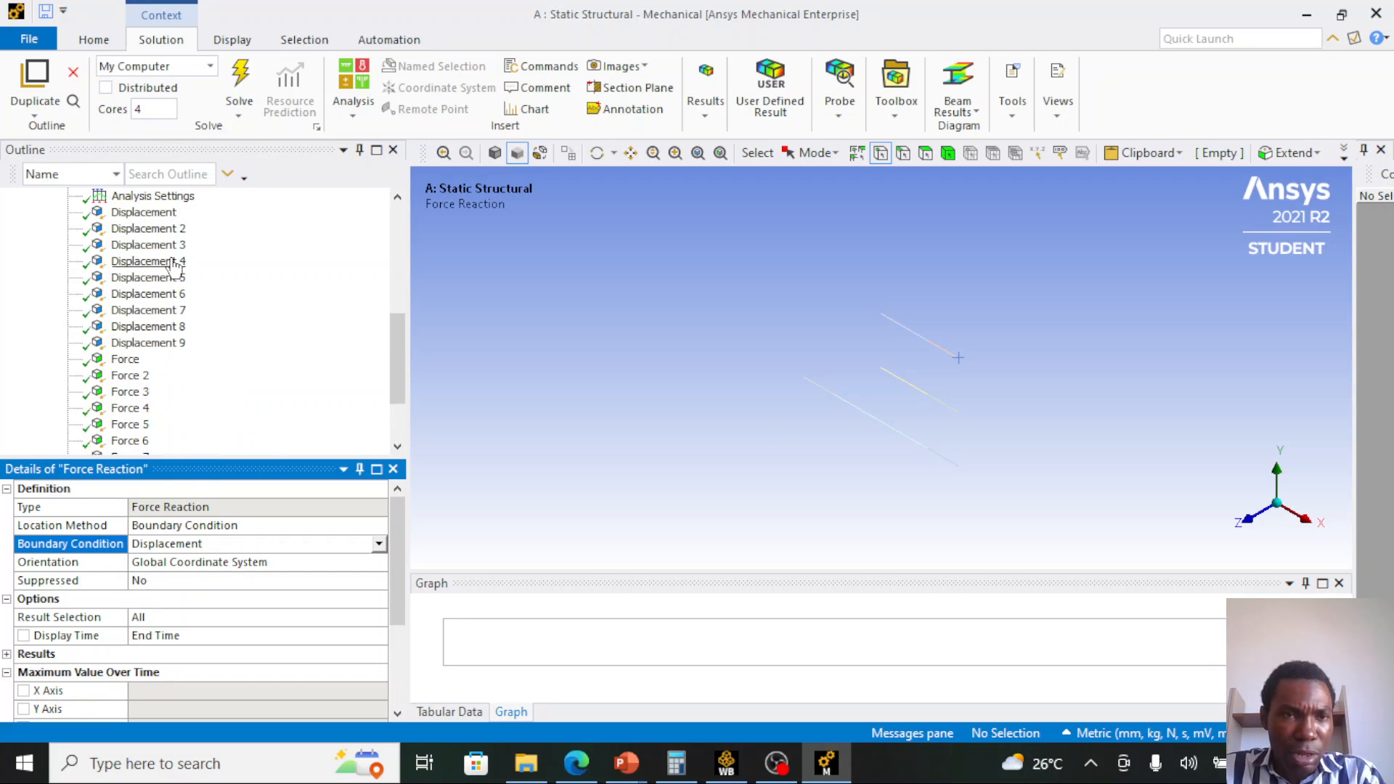
left_click(171, 213)
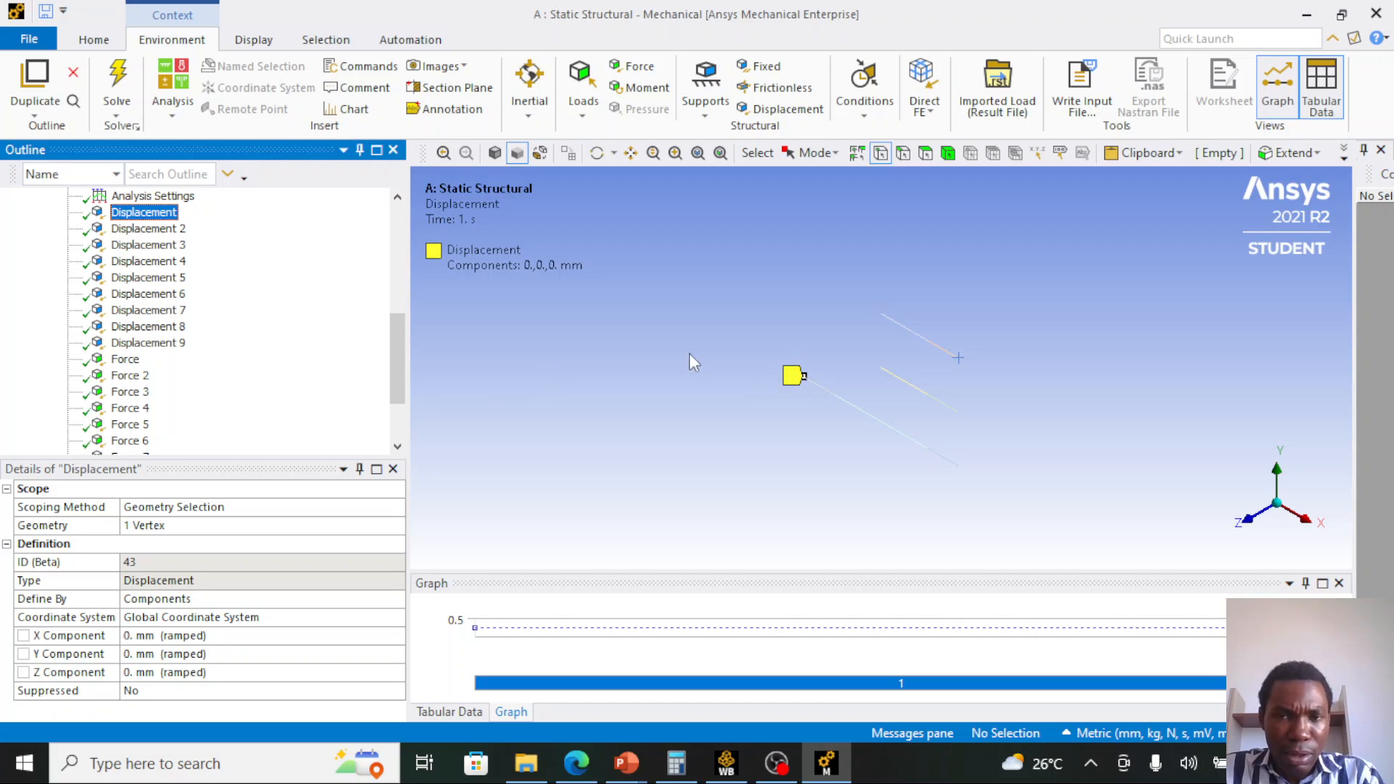
scroll(757, 368, "down", 1)
scroll(174, 388, "down", 2)
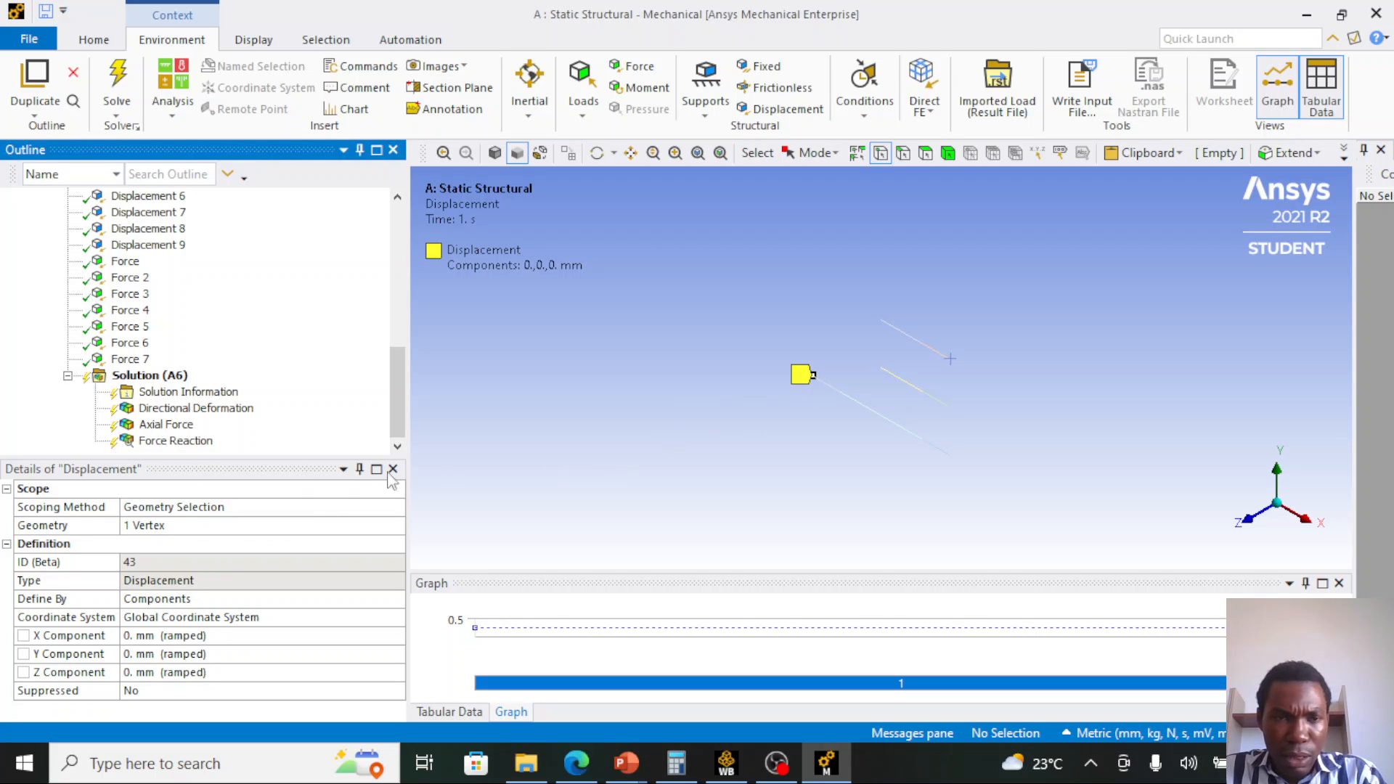
left_click(166, 442)
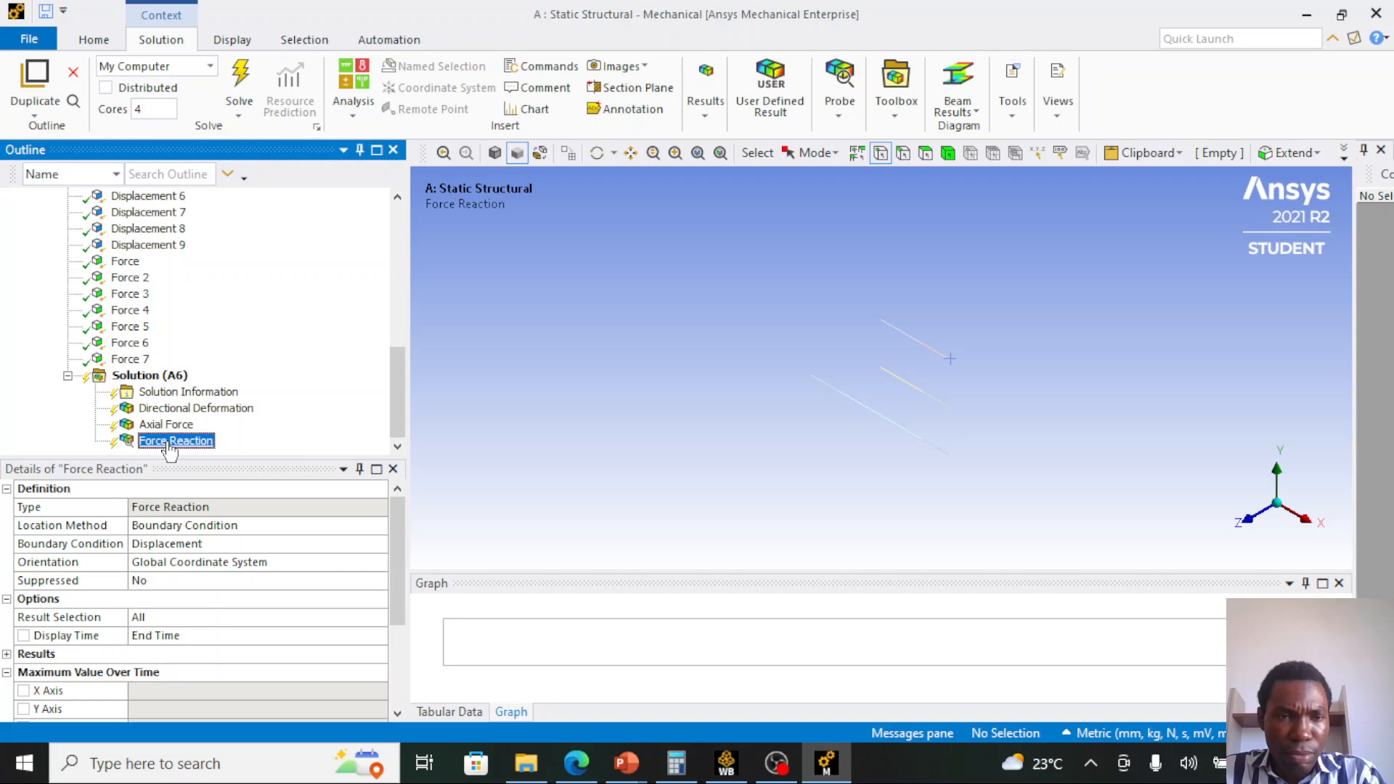
- Duplicate the Force Reaction probe that is located at the Displacement support
left_click(149, 375)
right_click(161, 377)
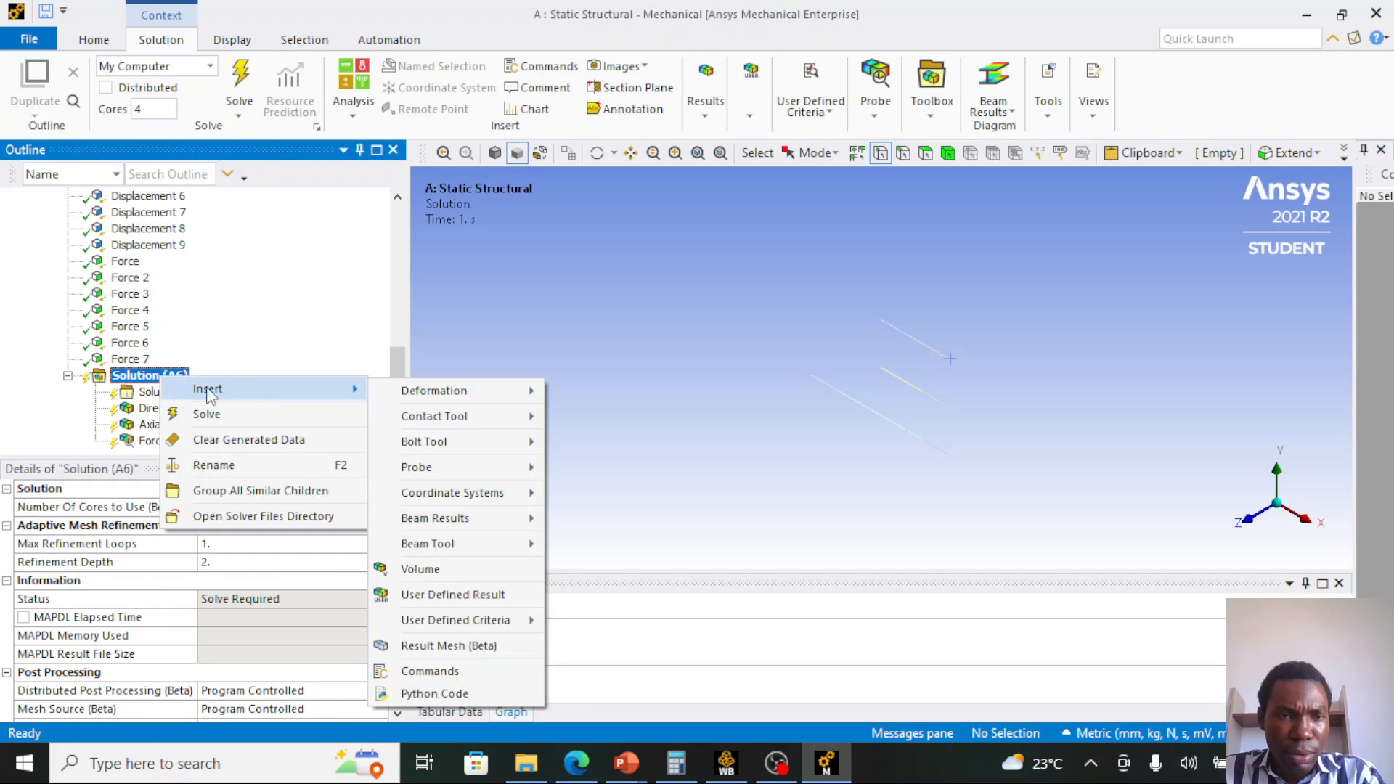
left_click(149, 443)
right_click(177, 446)
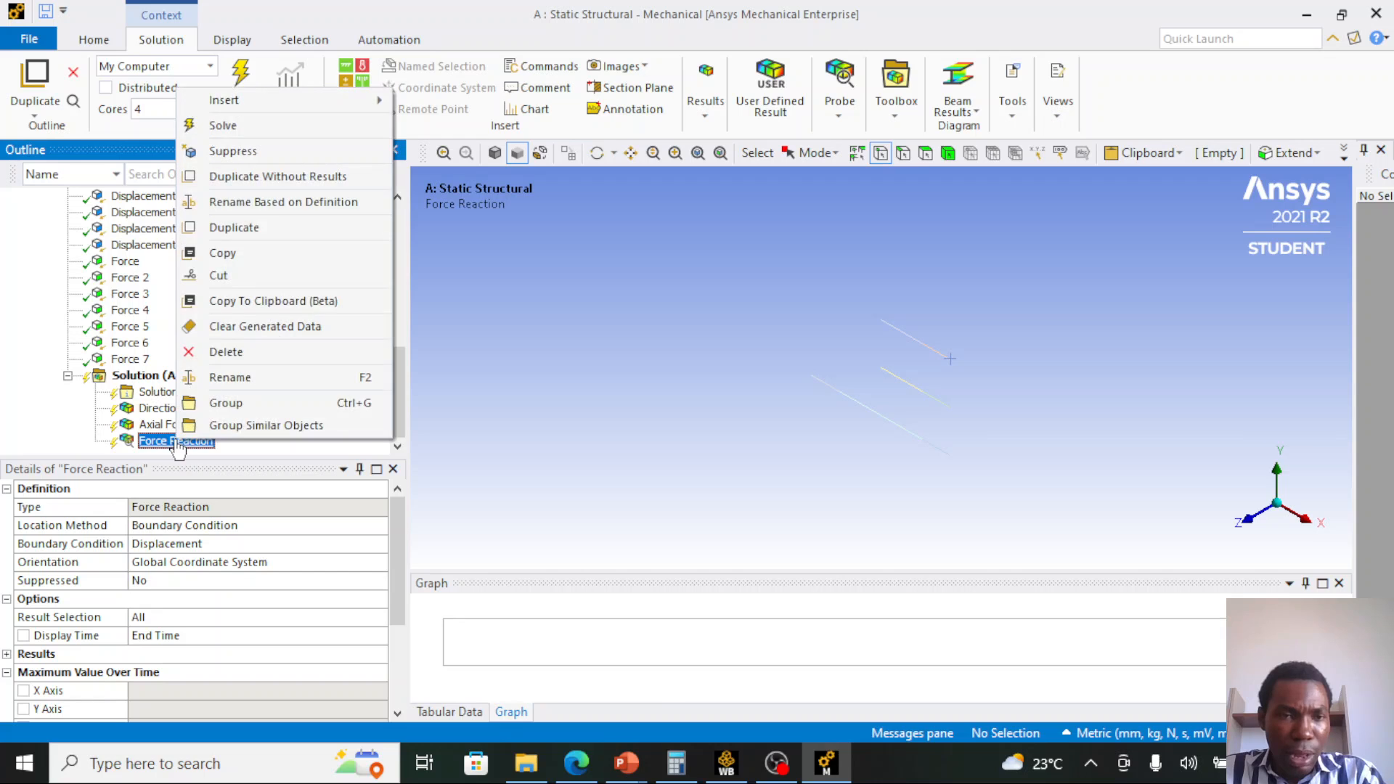
left_click(263, 230)
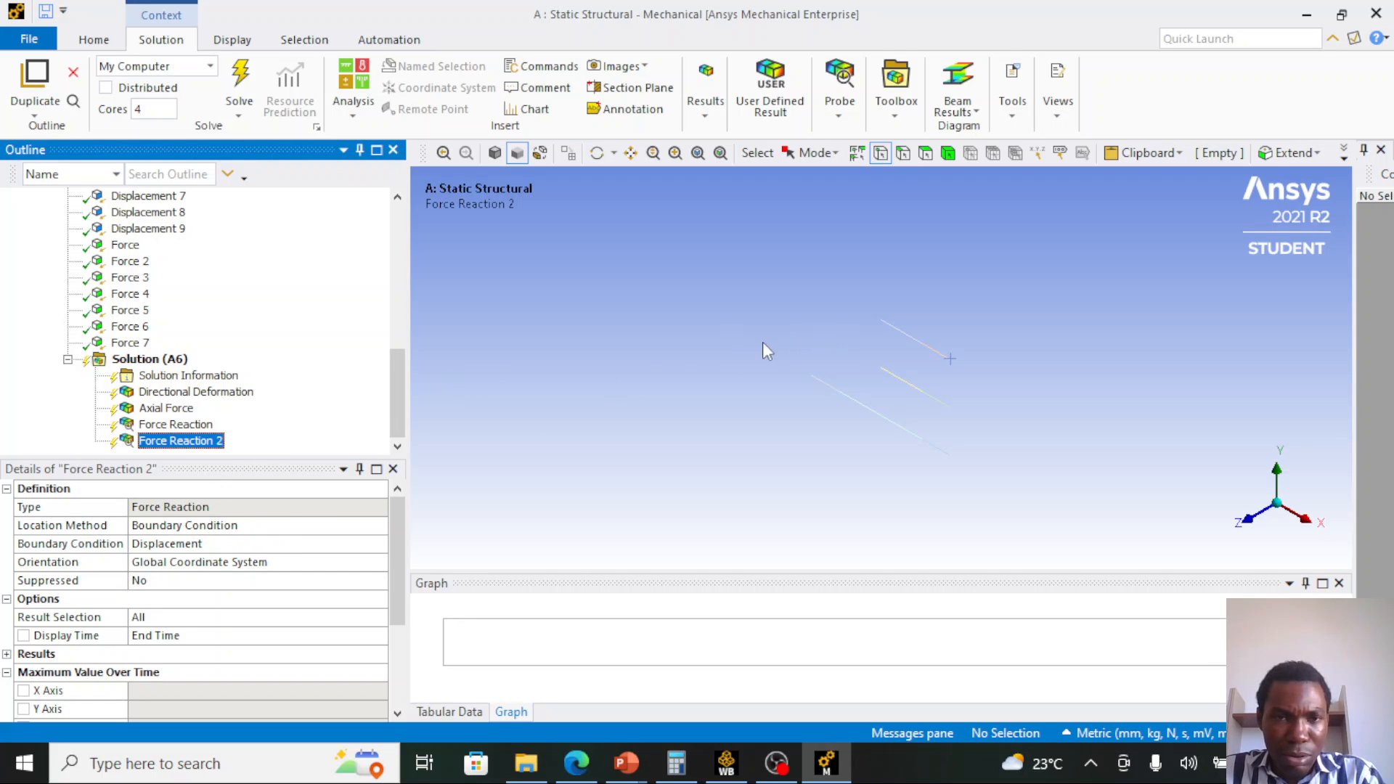
- Check where Displacement 5 is applied, locate the duplicated Force Reaction probe at Displacement 5, and solve the analysis
scroll(167, 302, "up", 2)
left_click(169, 262)
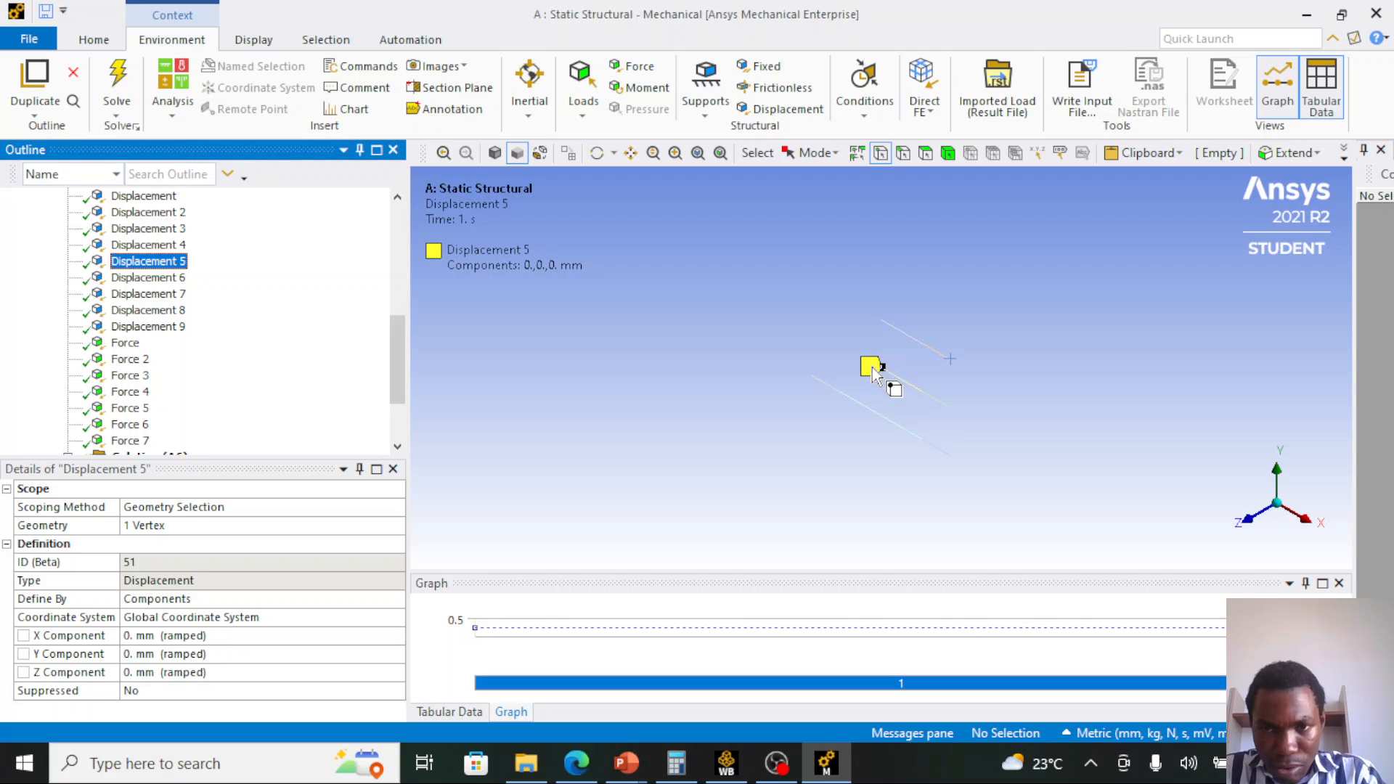
scroll(138, 417, "down", 2)
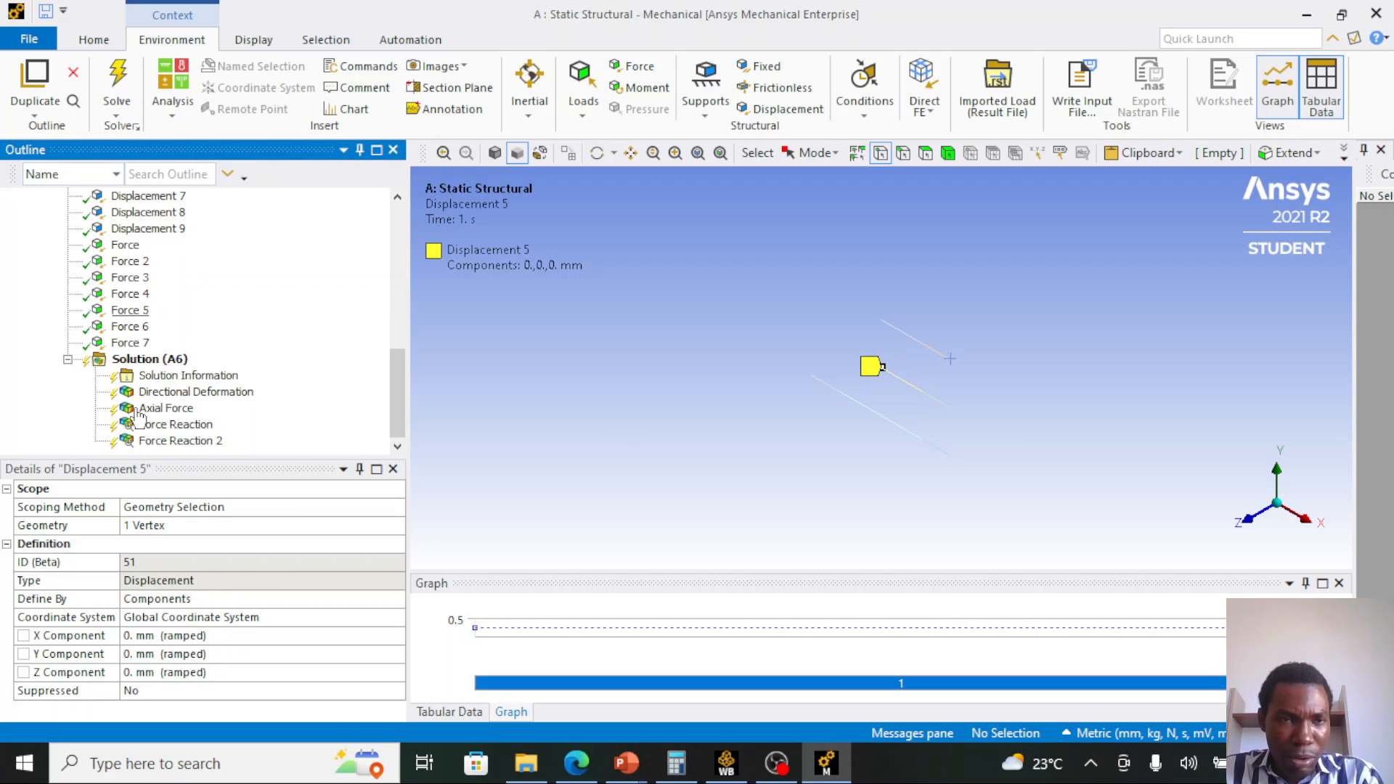
left_click(182, 440)
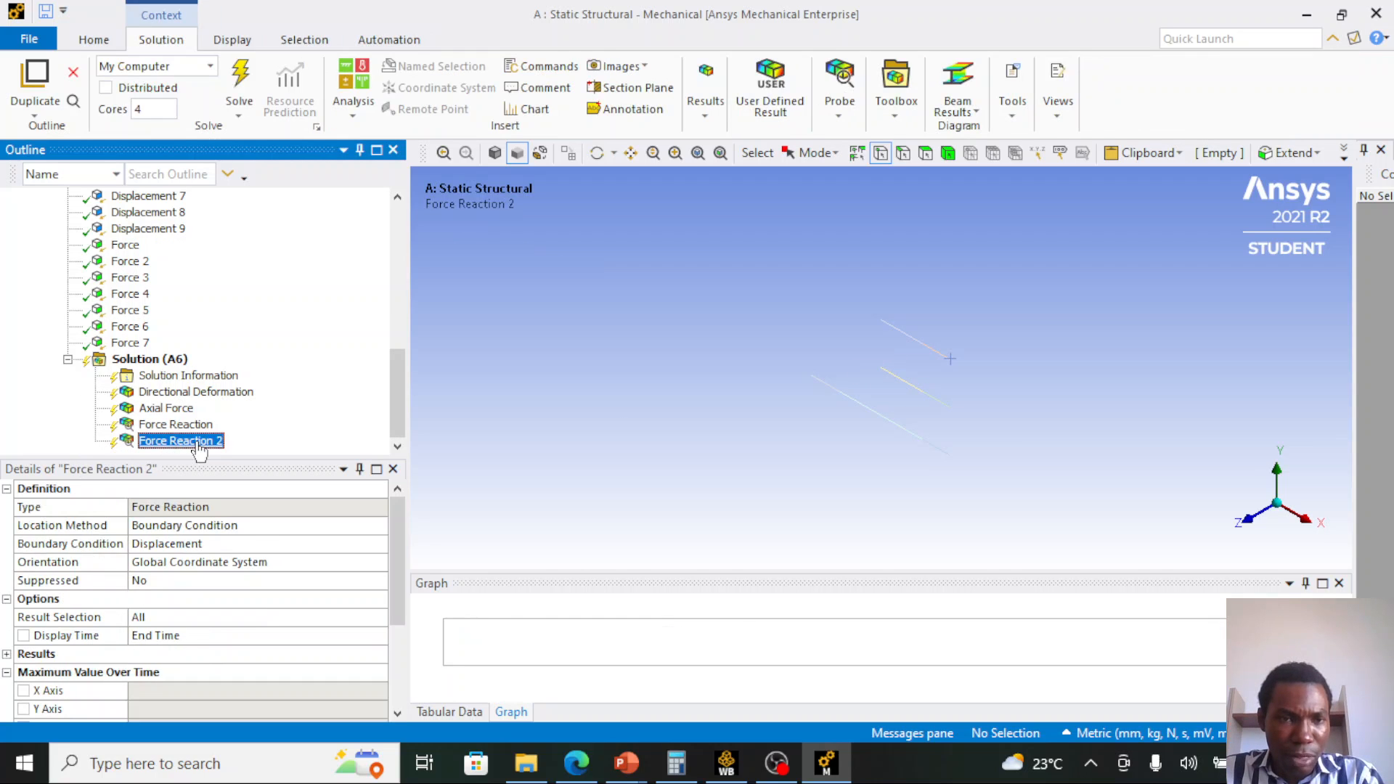
left_click(205, 543)
left_click(378, 543)
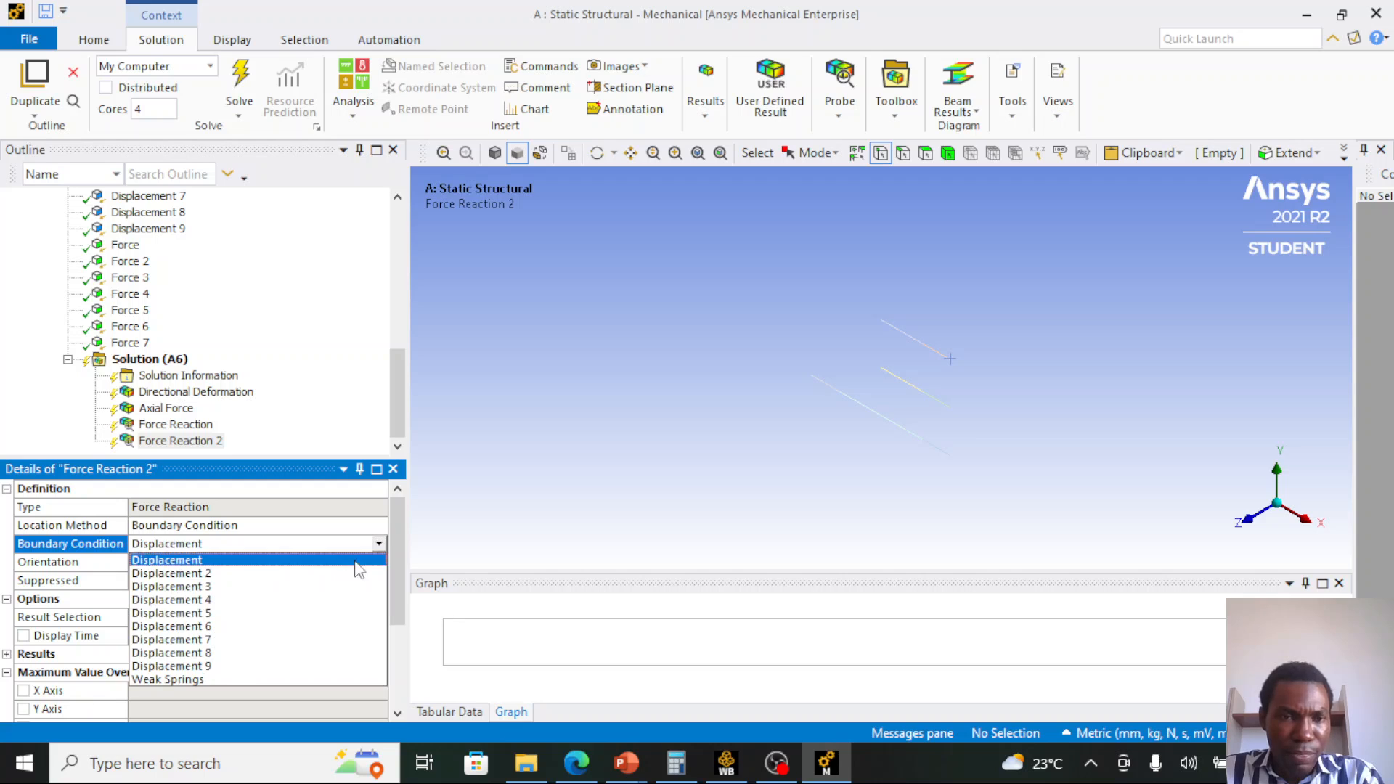
left_click(255, 614)
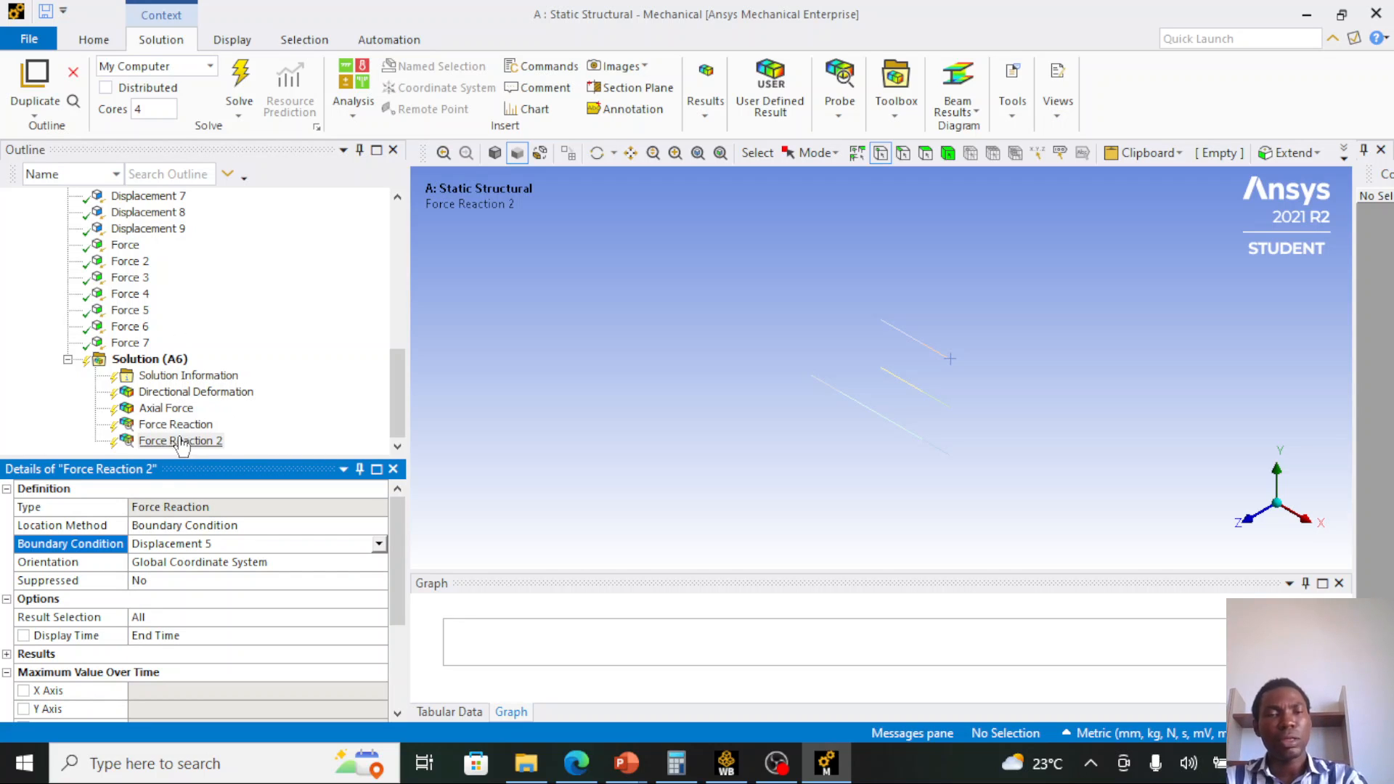
left_click(236, 82)
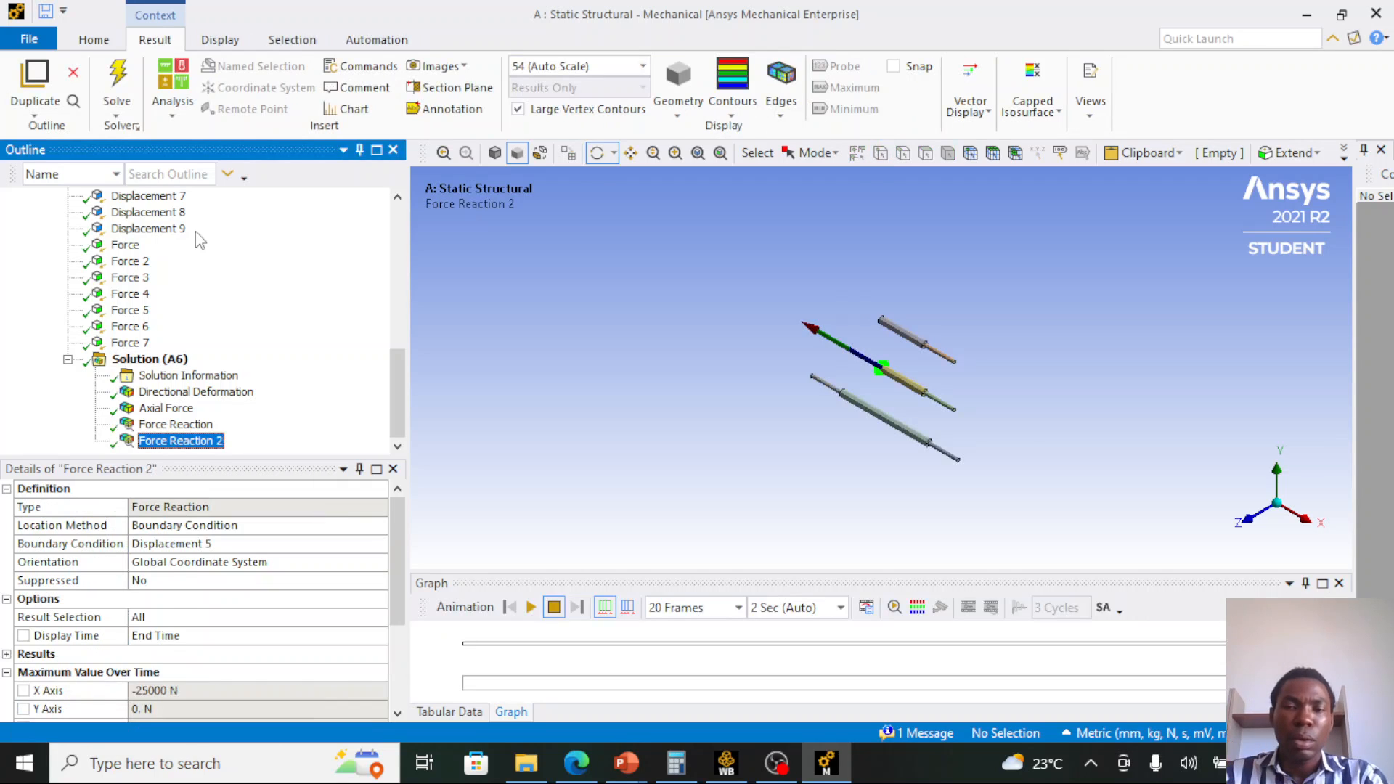
- Show the Directional Deformation result in a front view along Z and play its animation once before stopping it
left_click(190, 394)
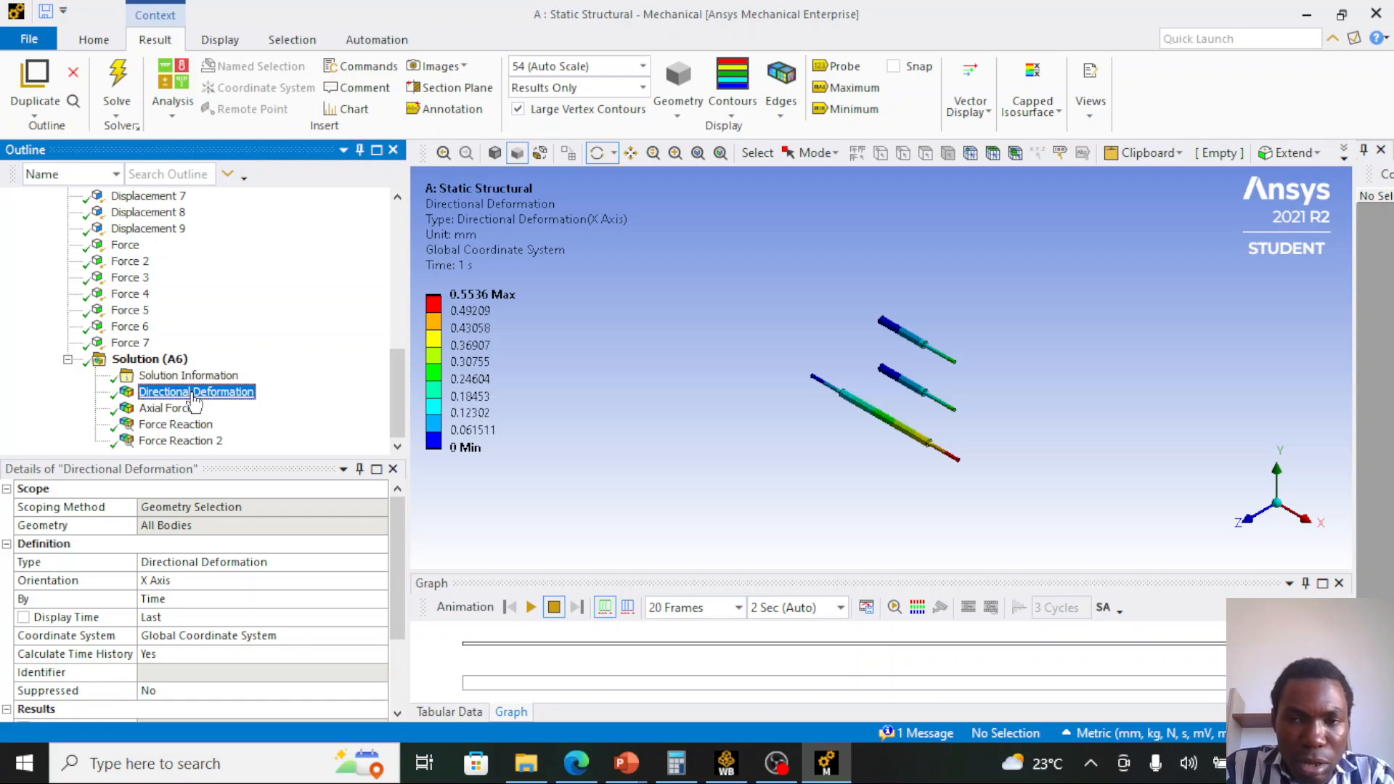
left_click(1252, 518)
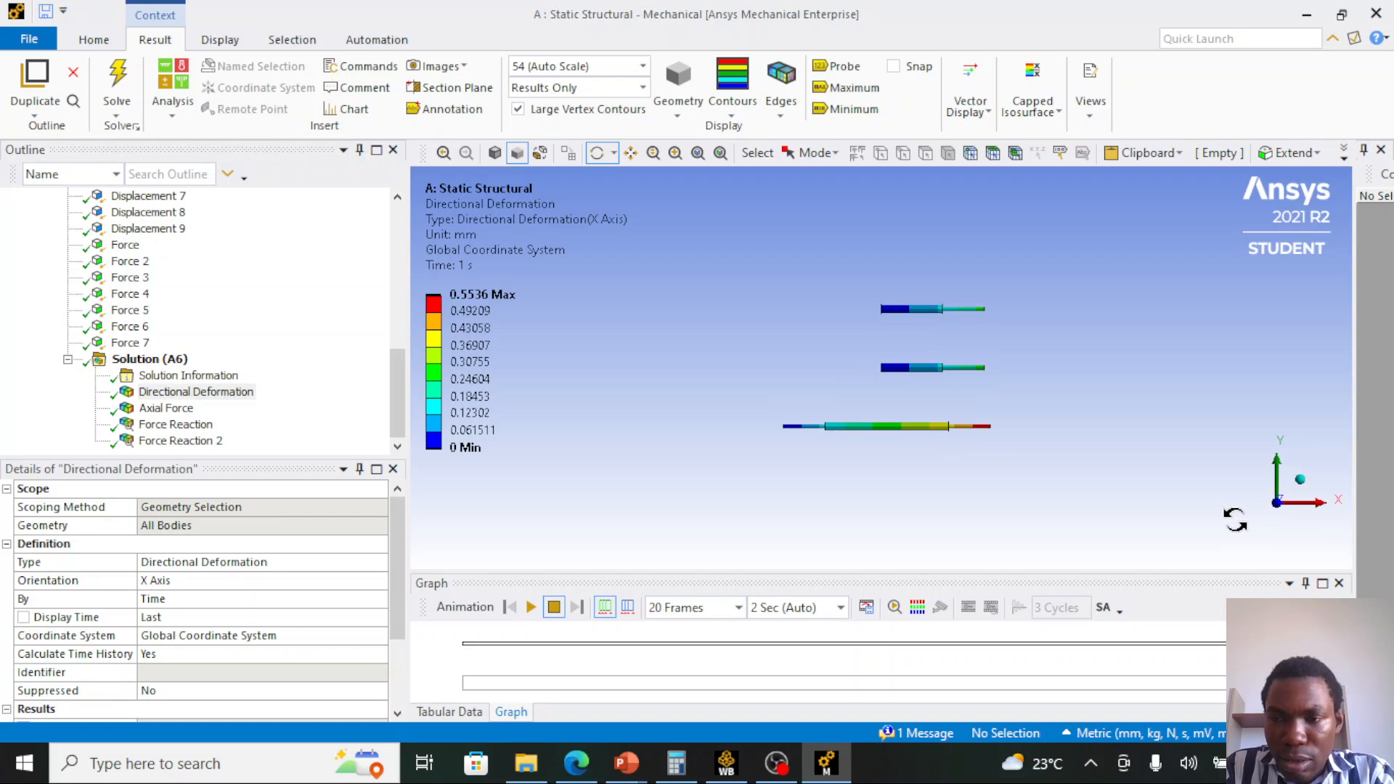
left_click(1300, 479)
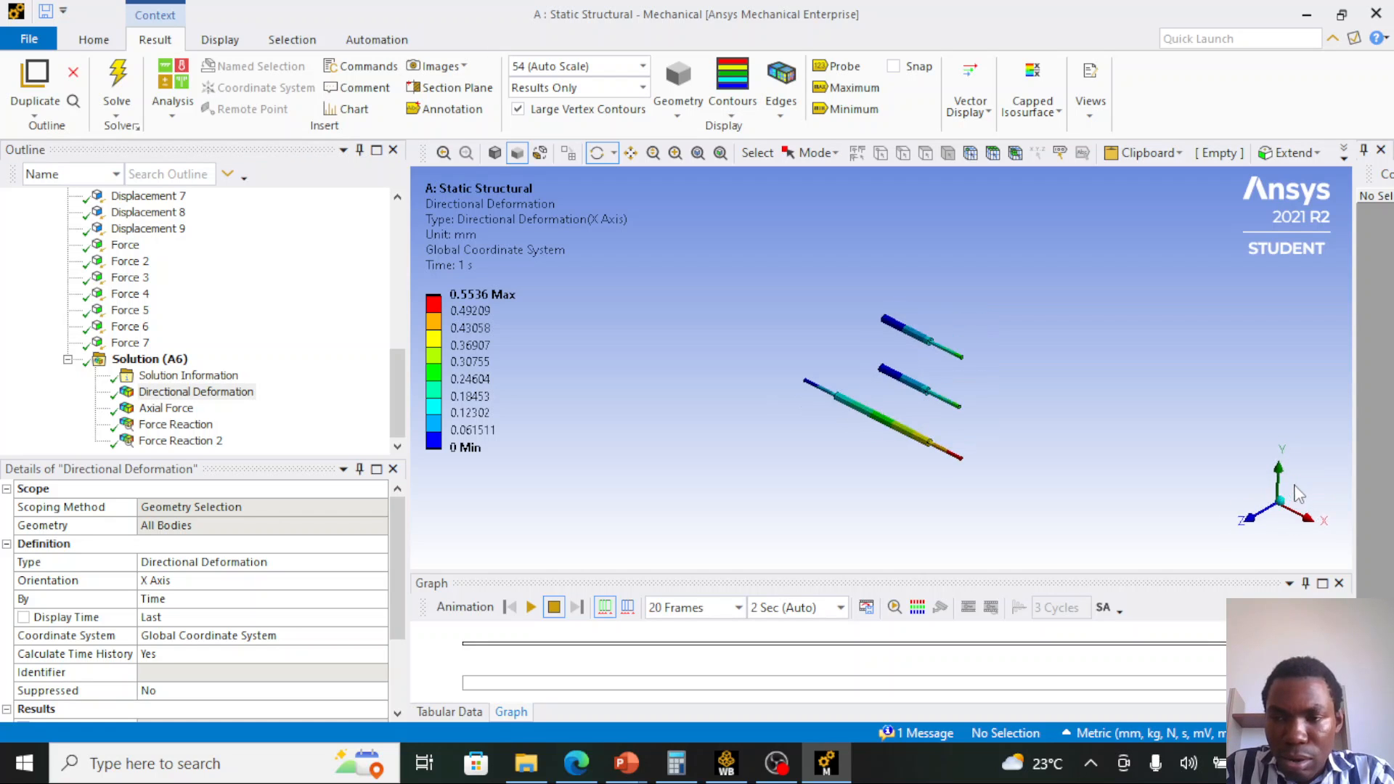
left_click(1252, 518)
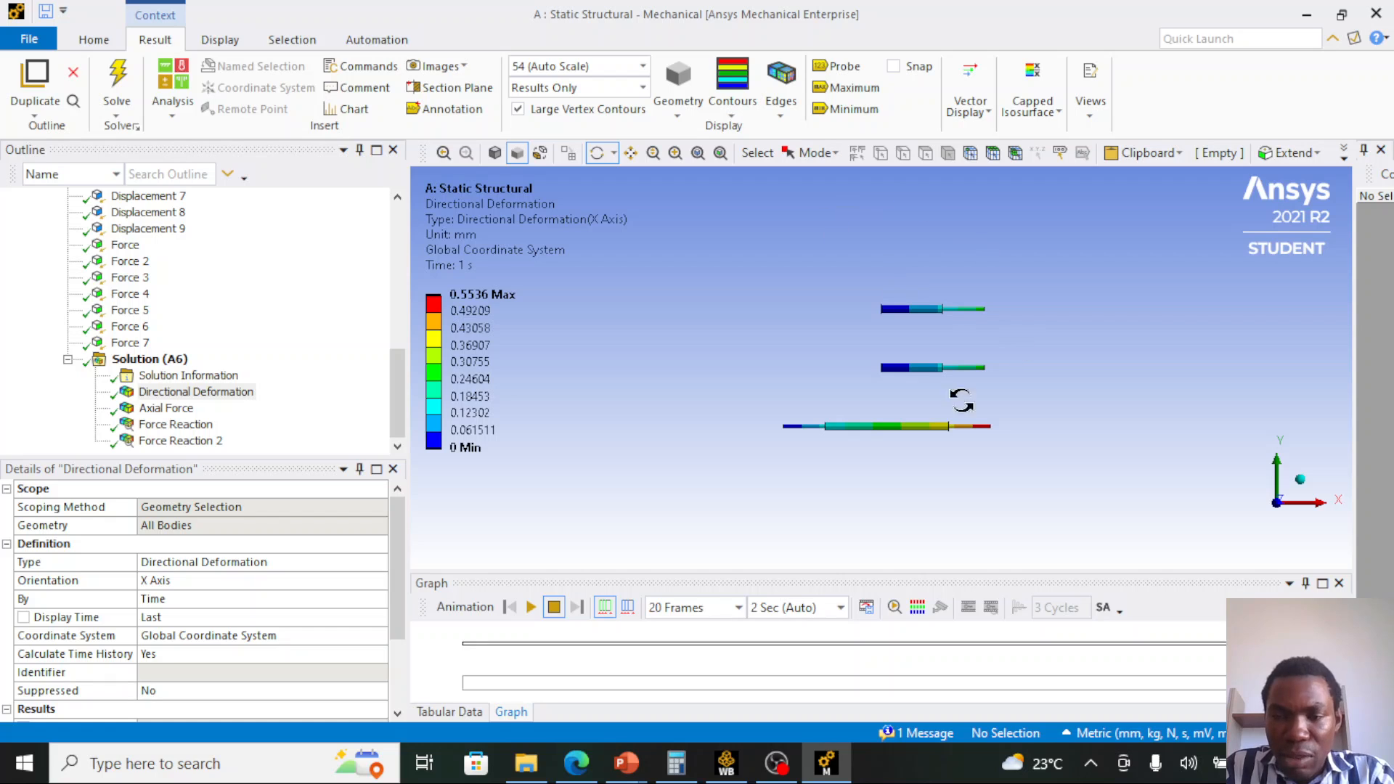
scroll(933, 401, "up", 3)
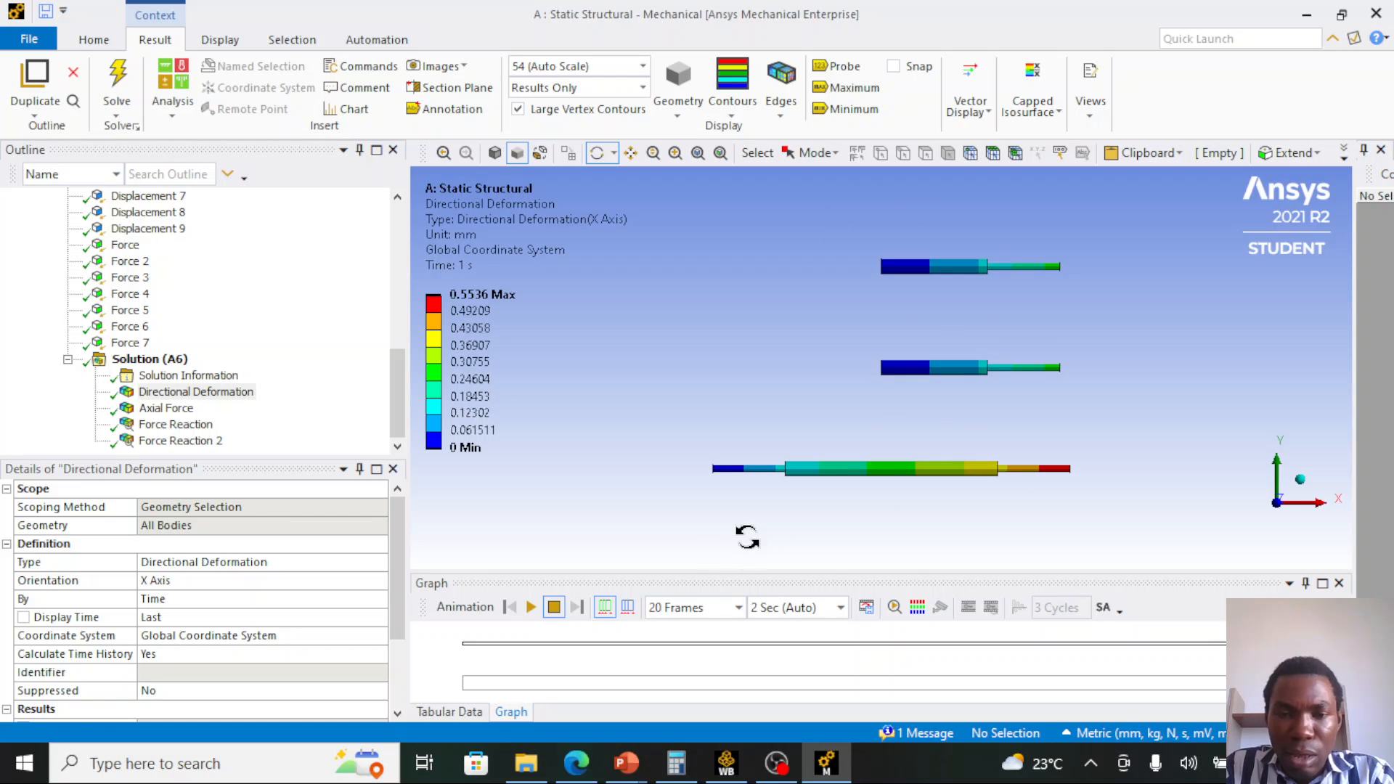
left_click(531, 607)
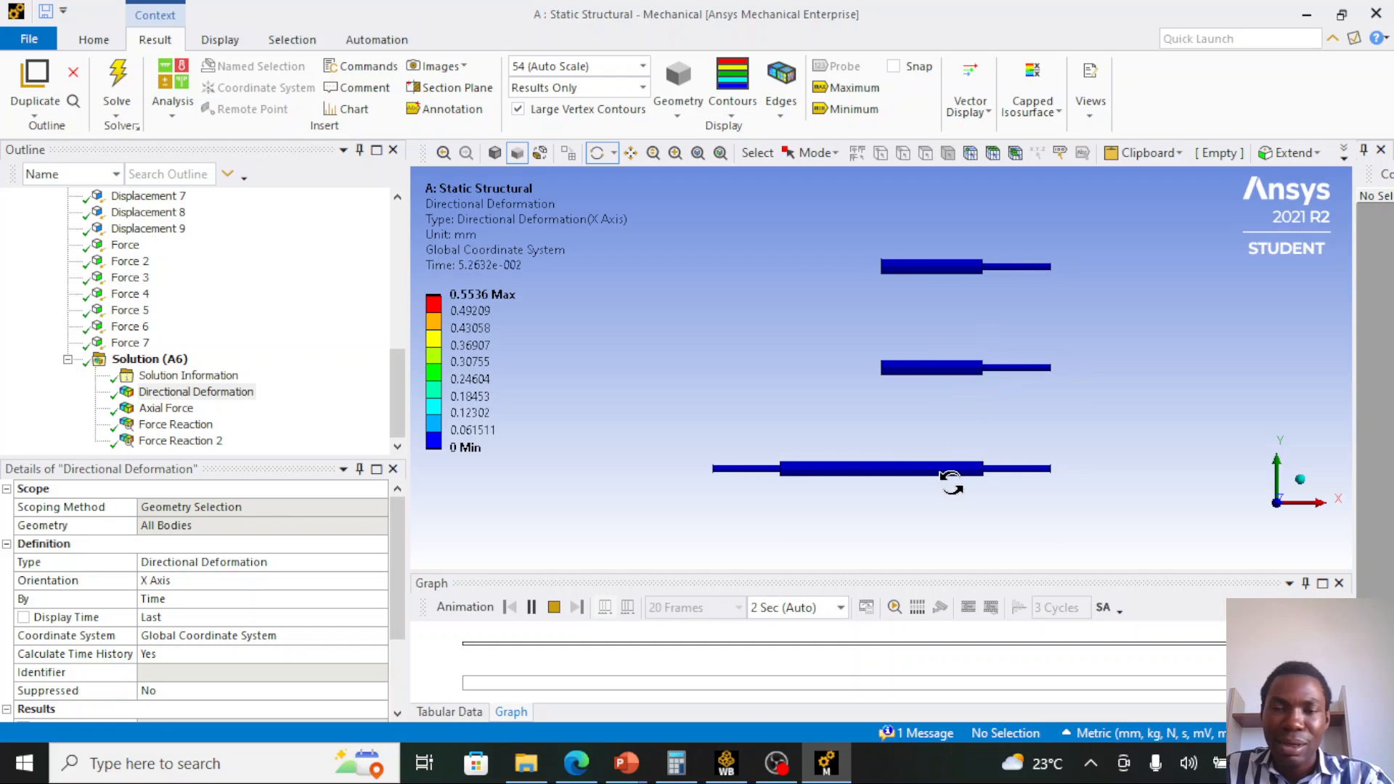
left_click(554, 607)
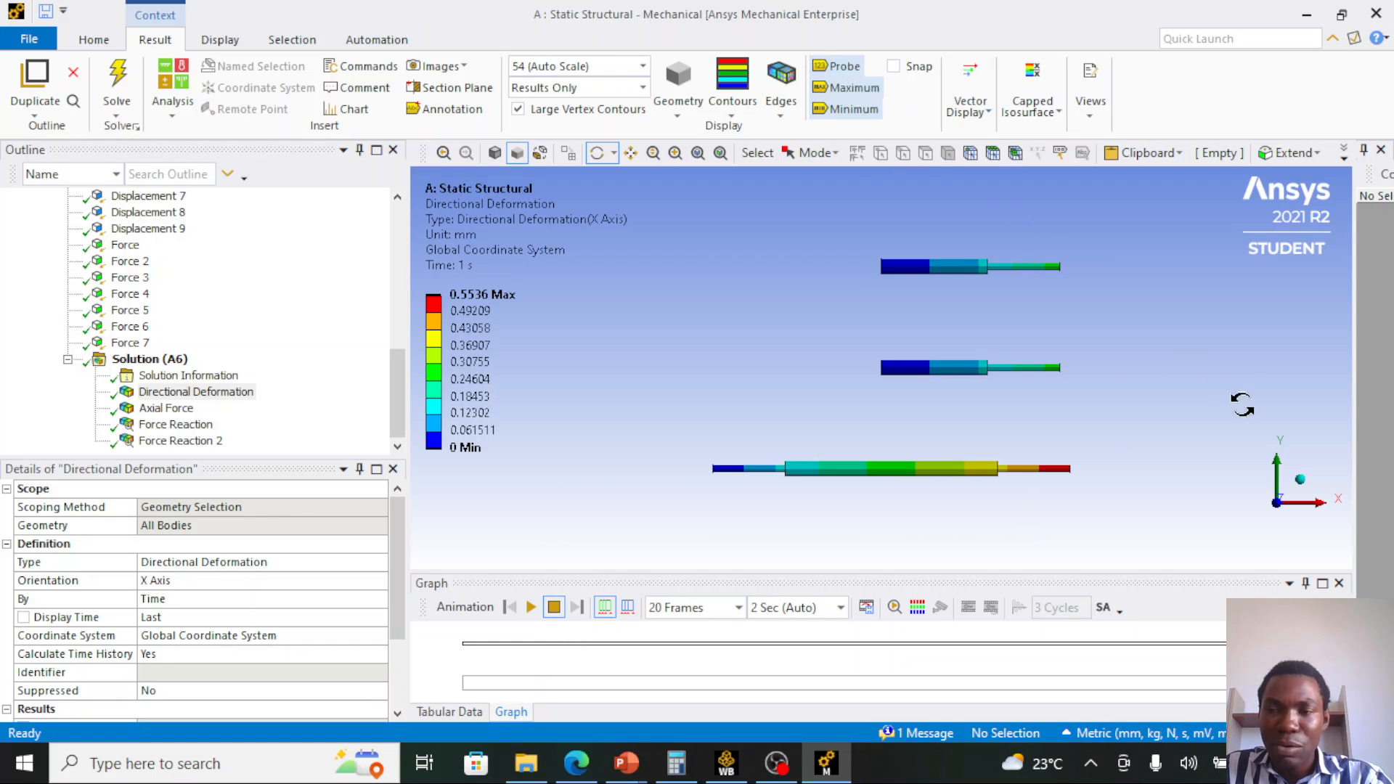
- Place snapped deformation probes at the fixed ends of the long bar and the two short bars
left_click_drag(1241, 398, 1136, 451)
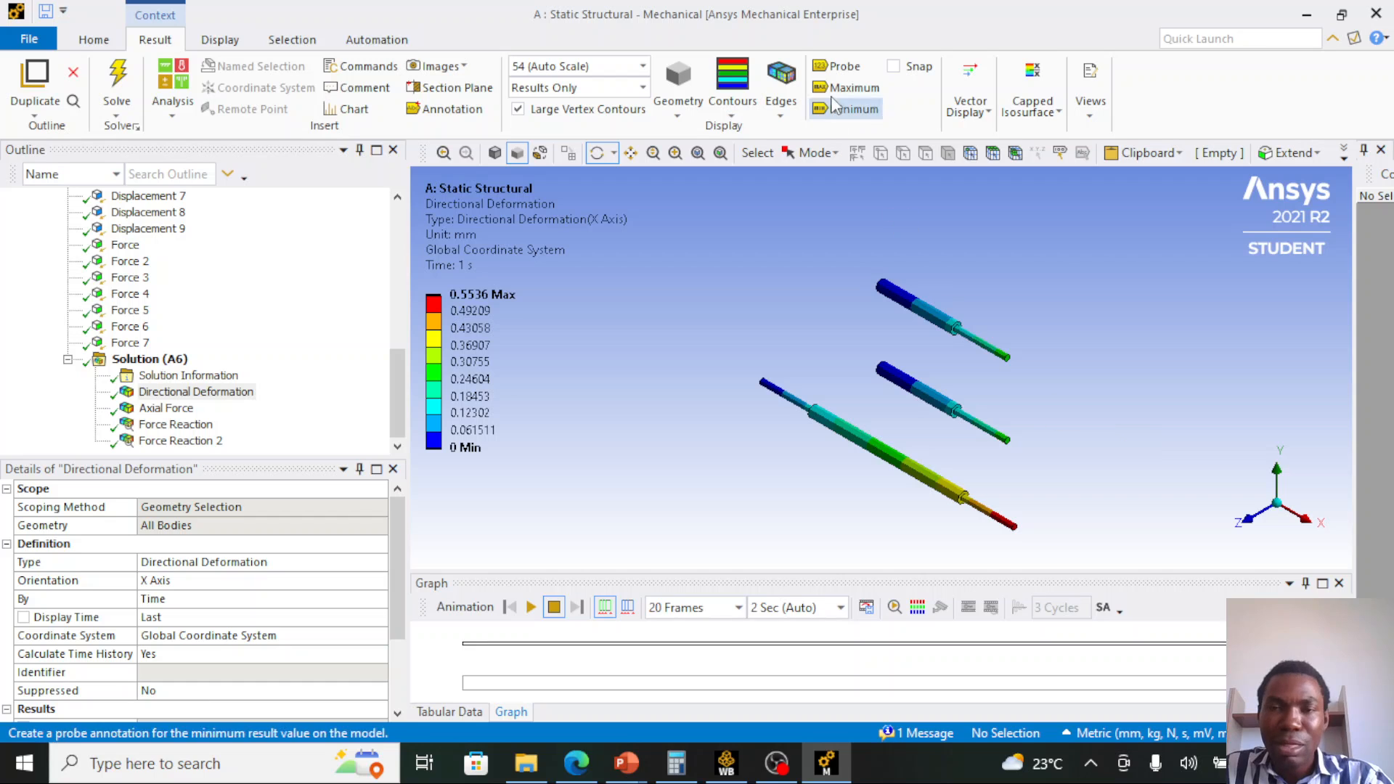
left_click(834, 67)
left_click(912, 70)
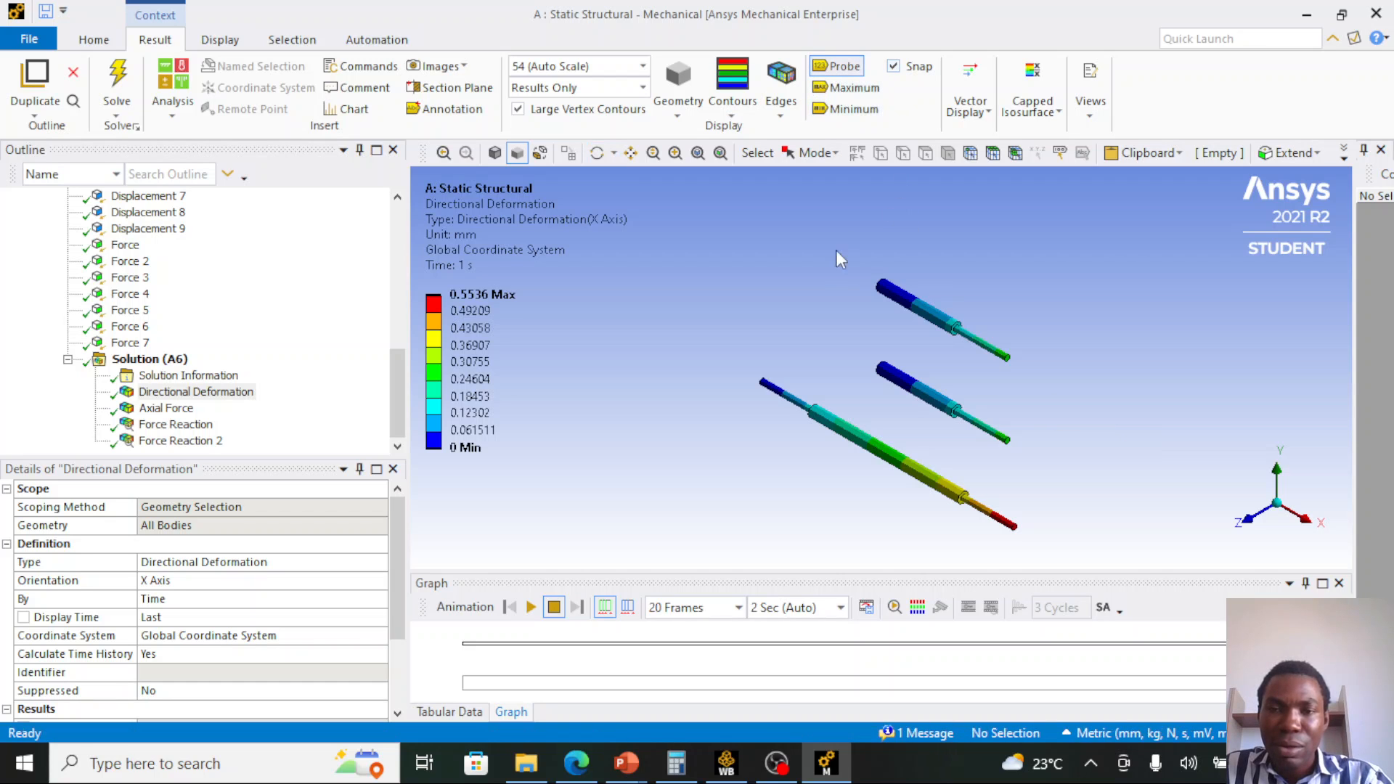
left_click(766, 384)
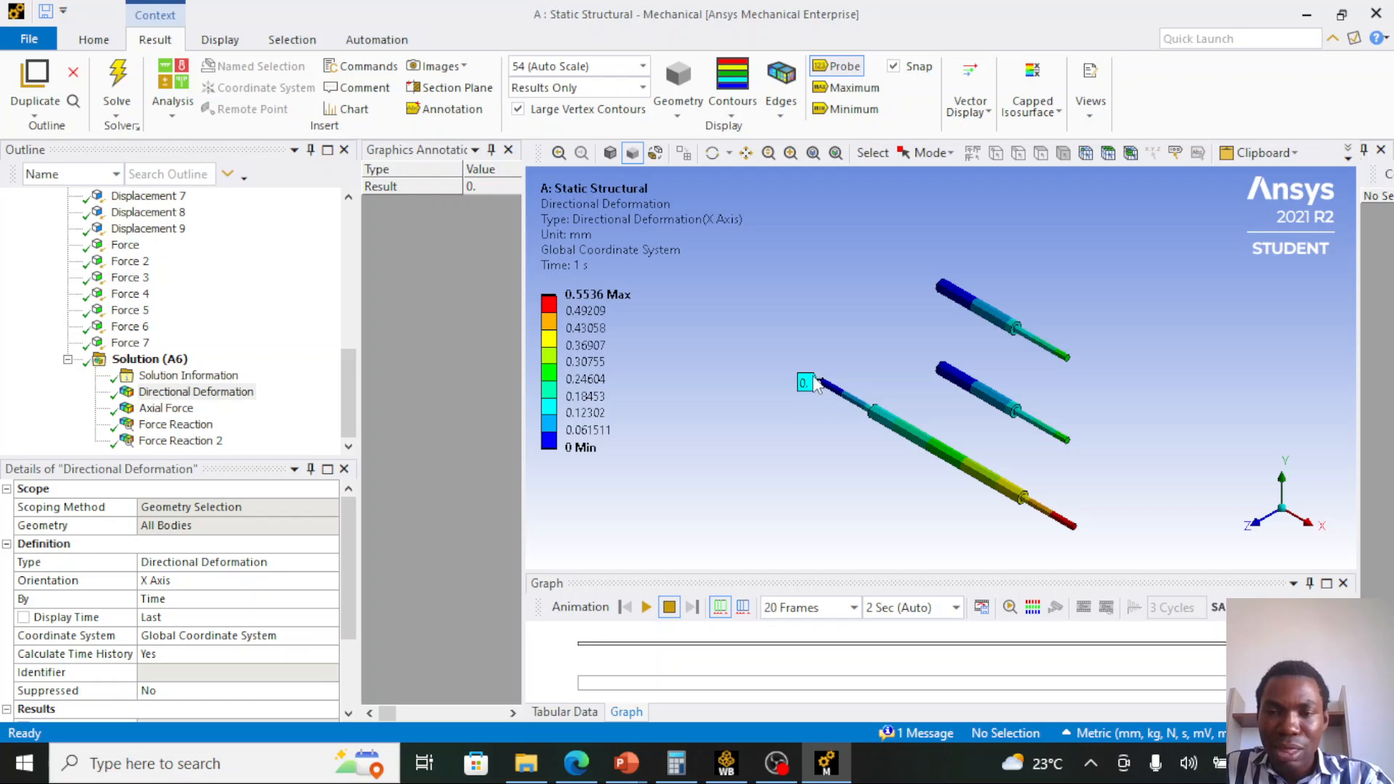
left_click(941, 375)
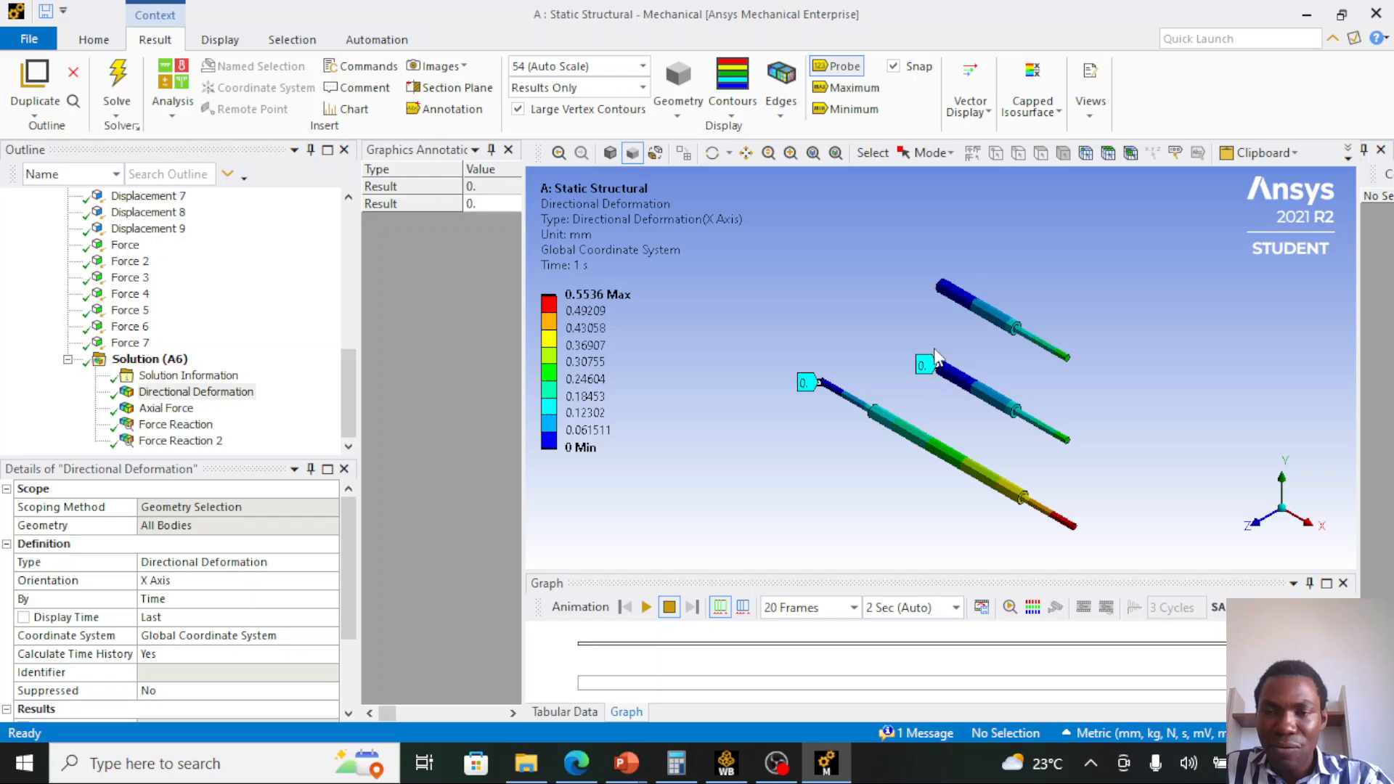
left_click(940, 285)
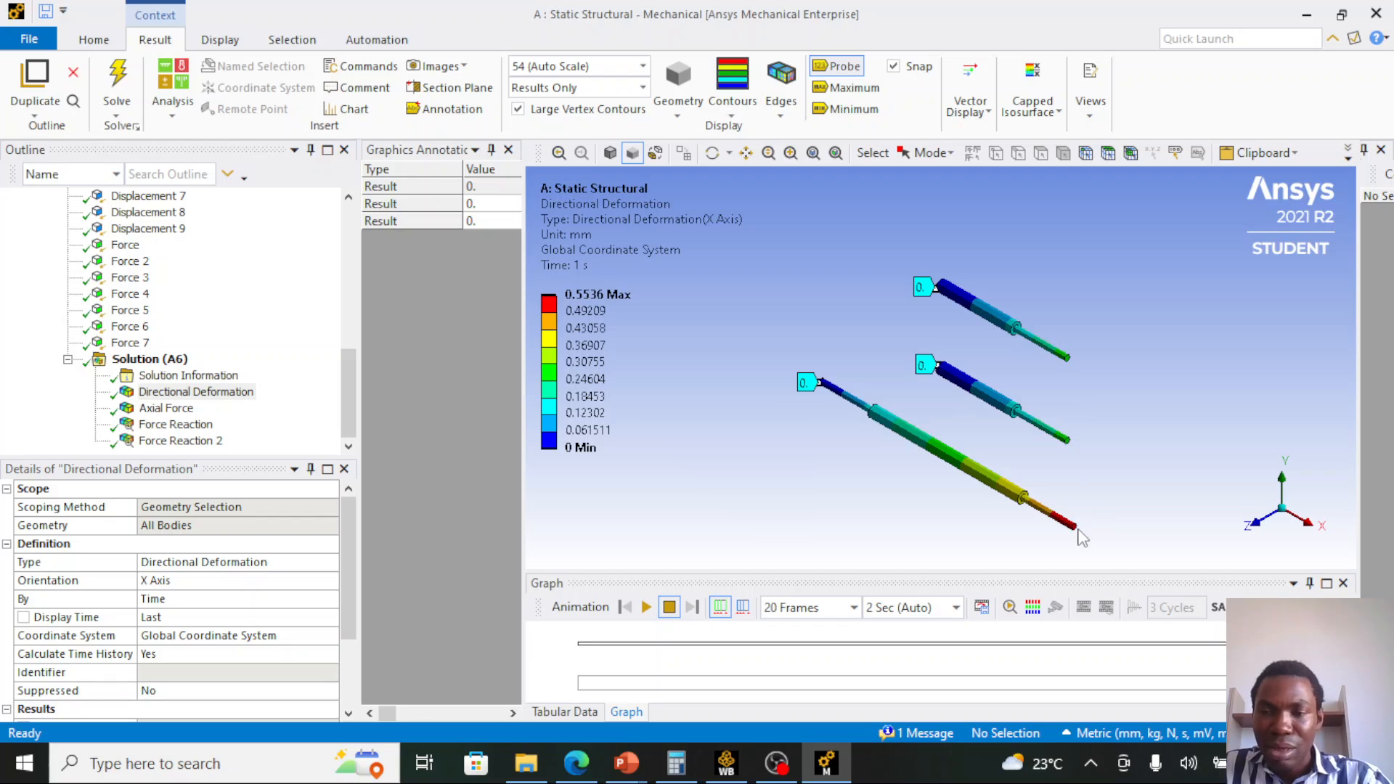
- Probe the X deformation at every change of section and at the far ends of all three bars
left_click(871, 411)
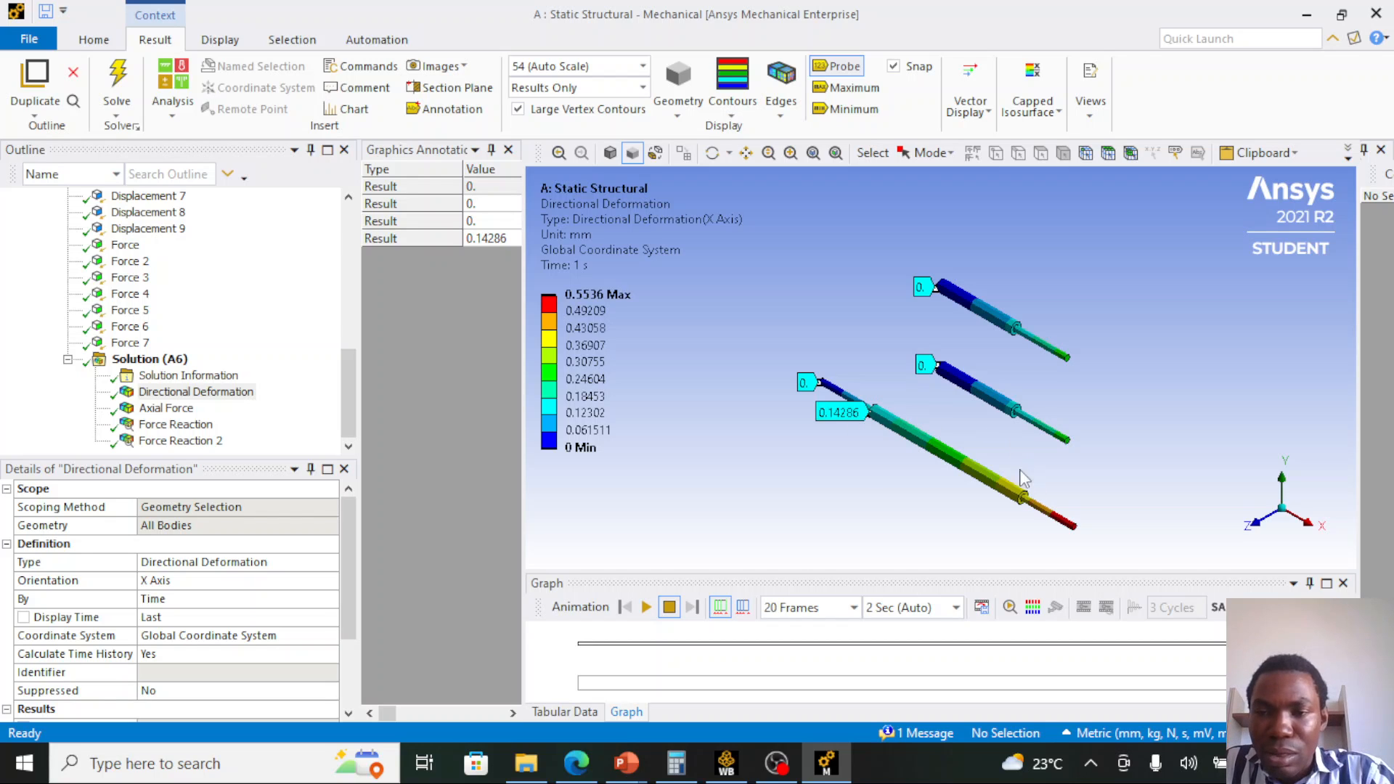
left_click(1014, 412)
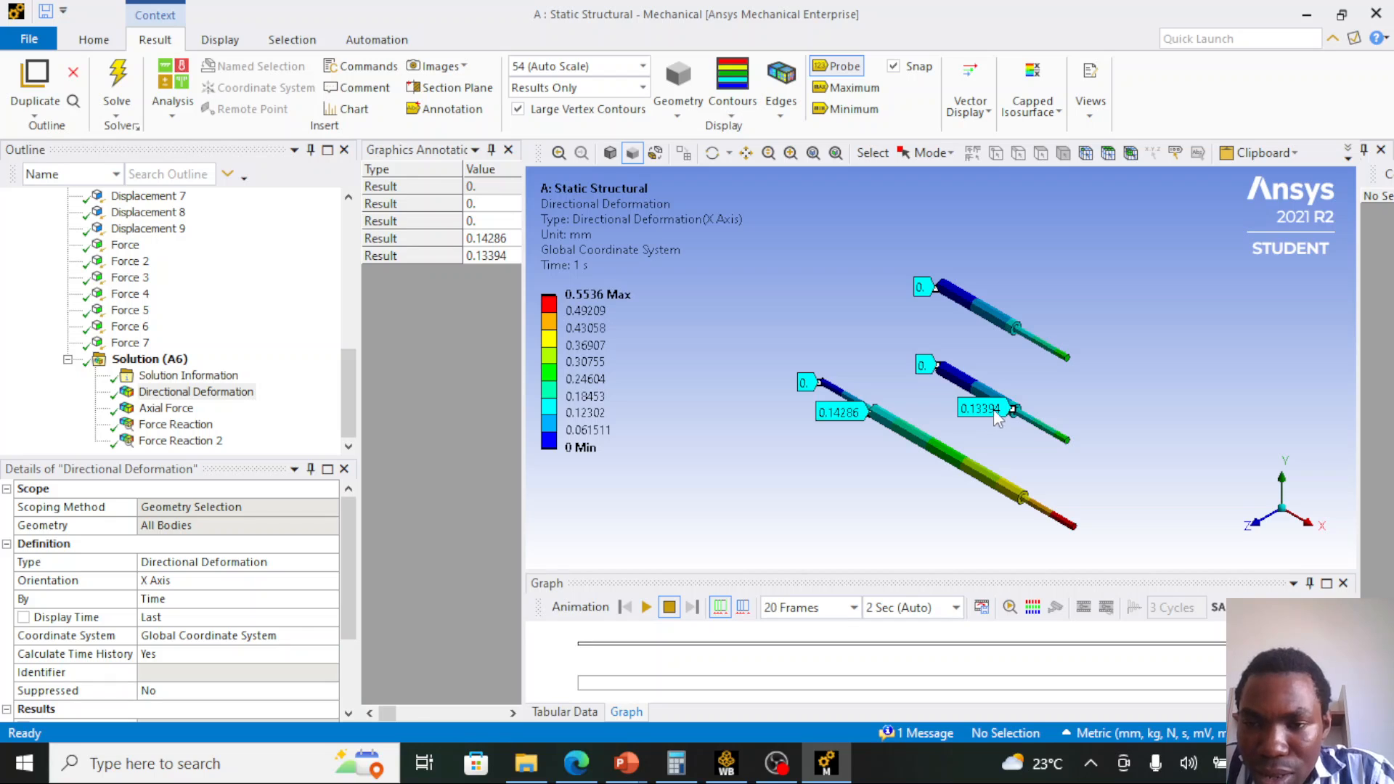
left_click(1023, 498)
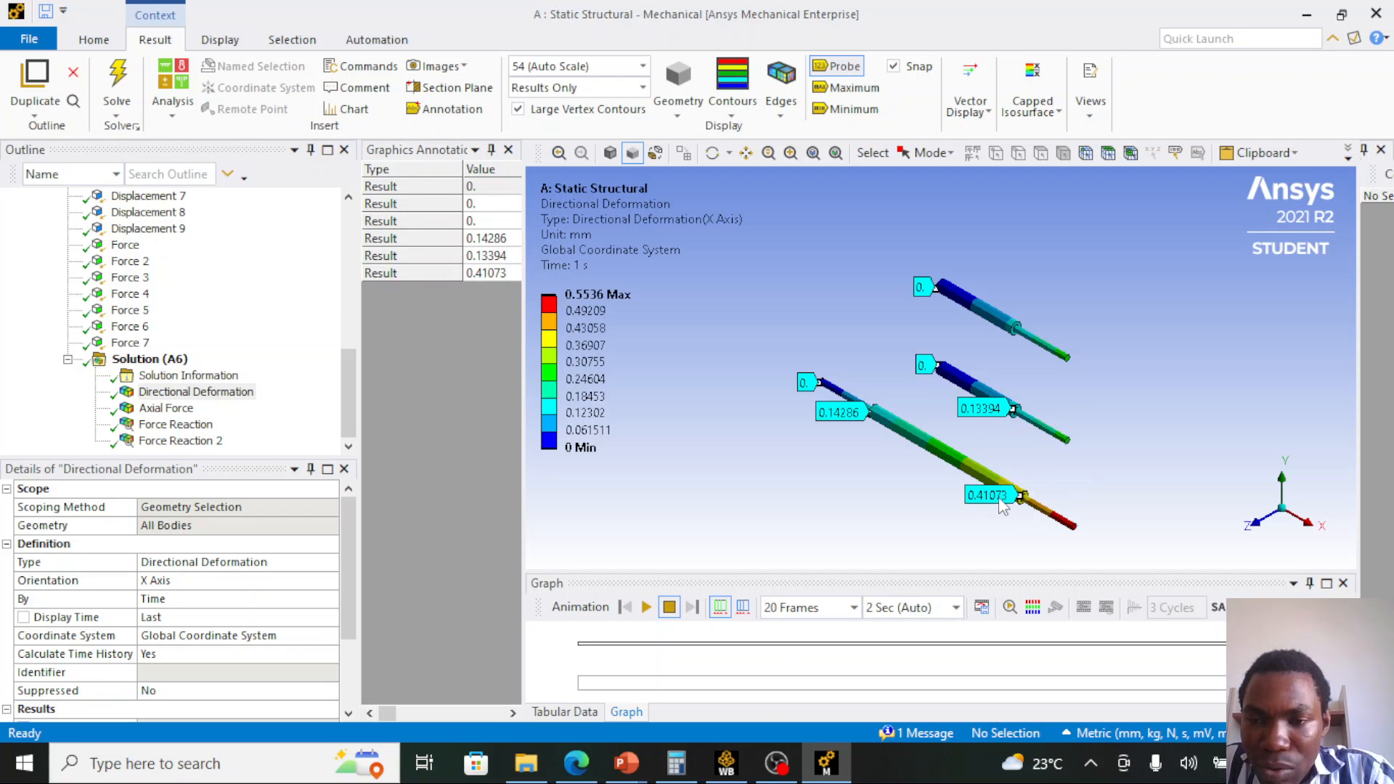
left_click(1014, 328)
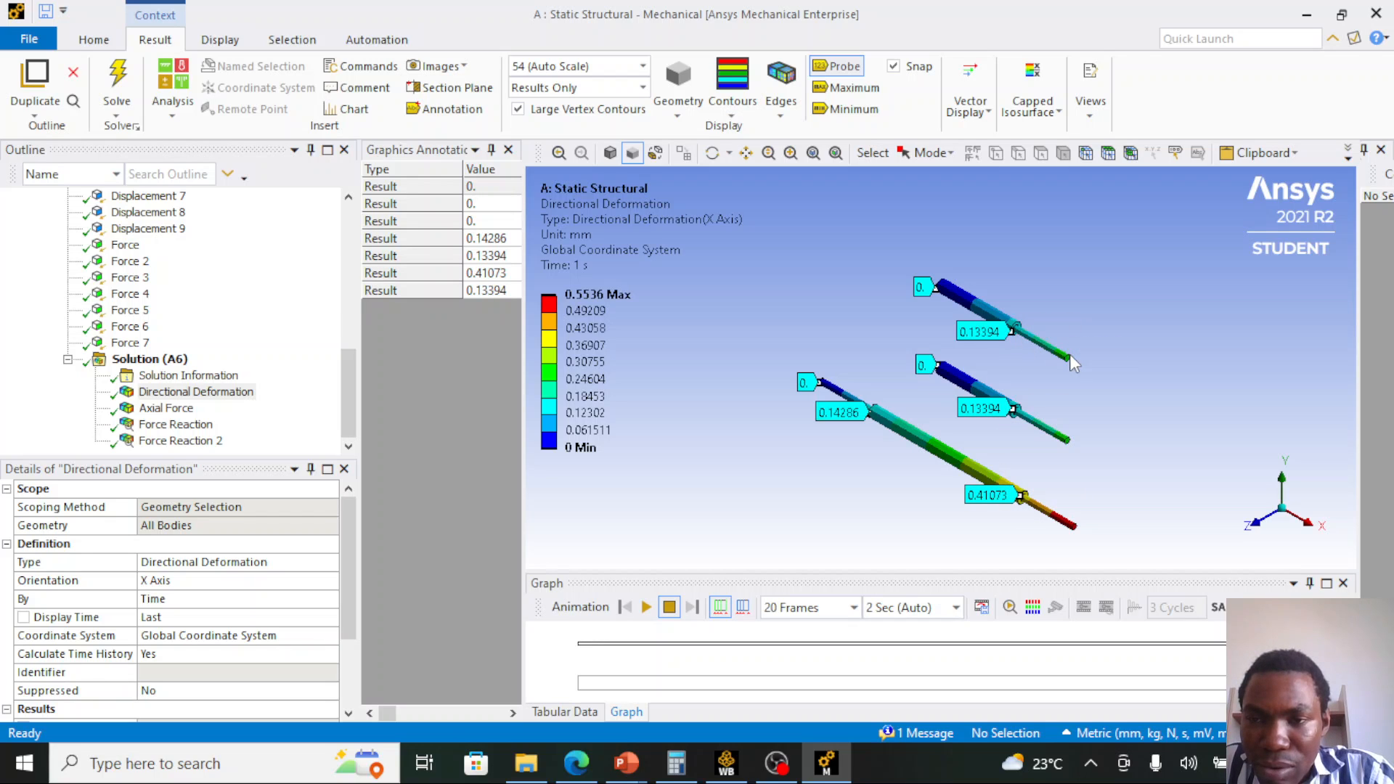
left_click(1065, 354)
left_click(1066, 439)
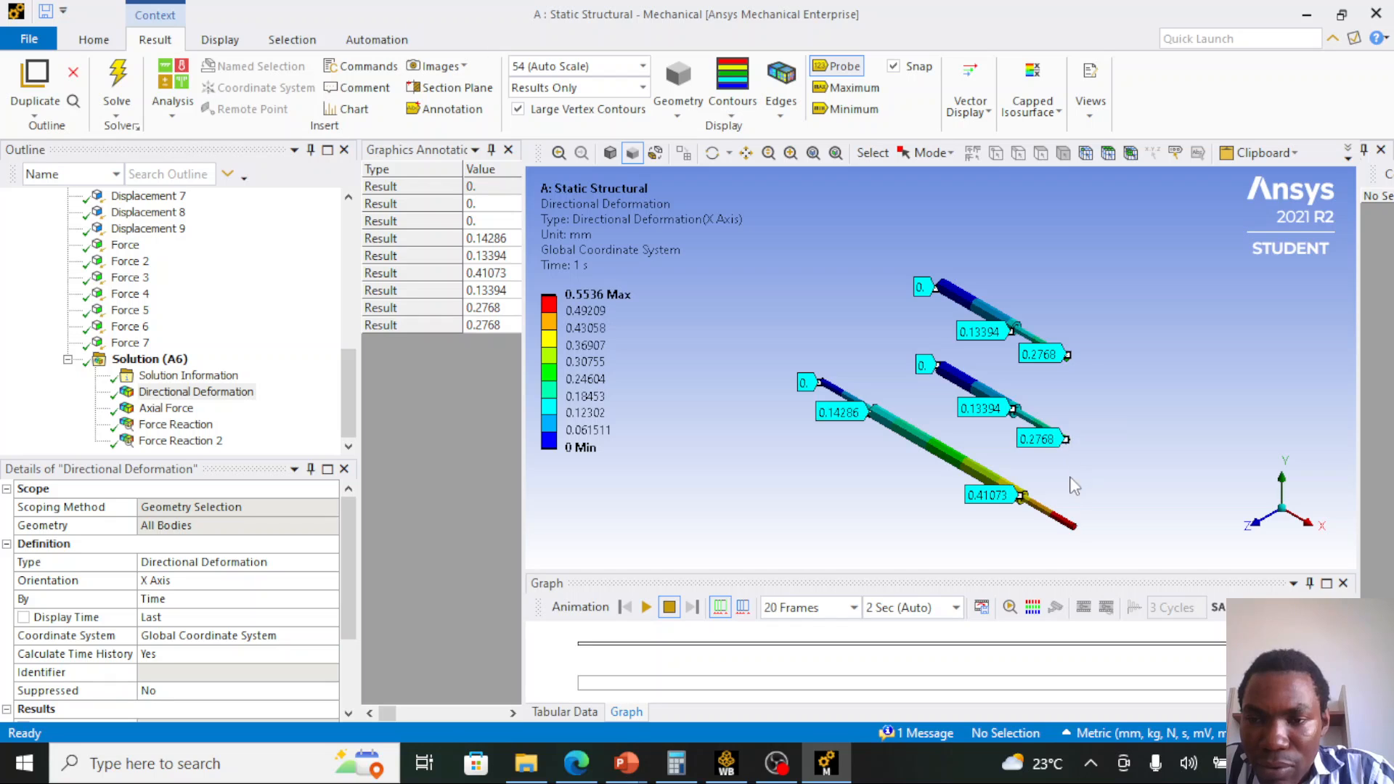
left_click(1073, 524)
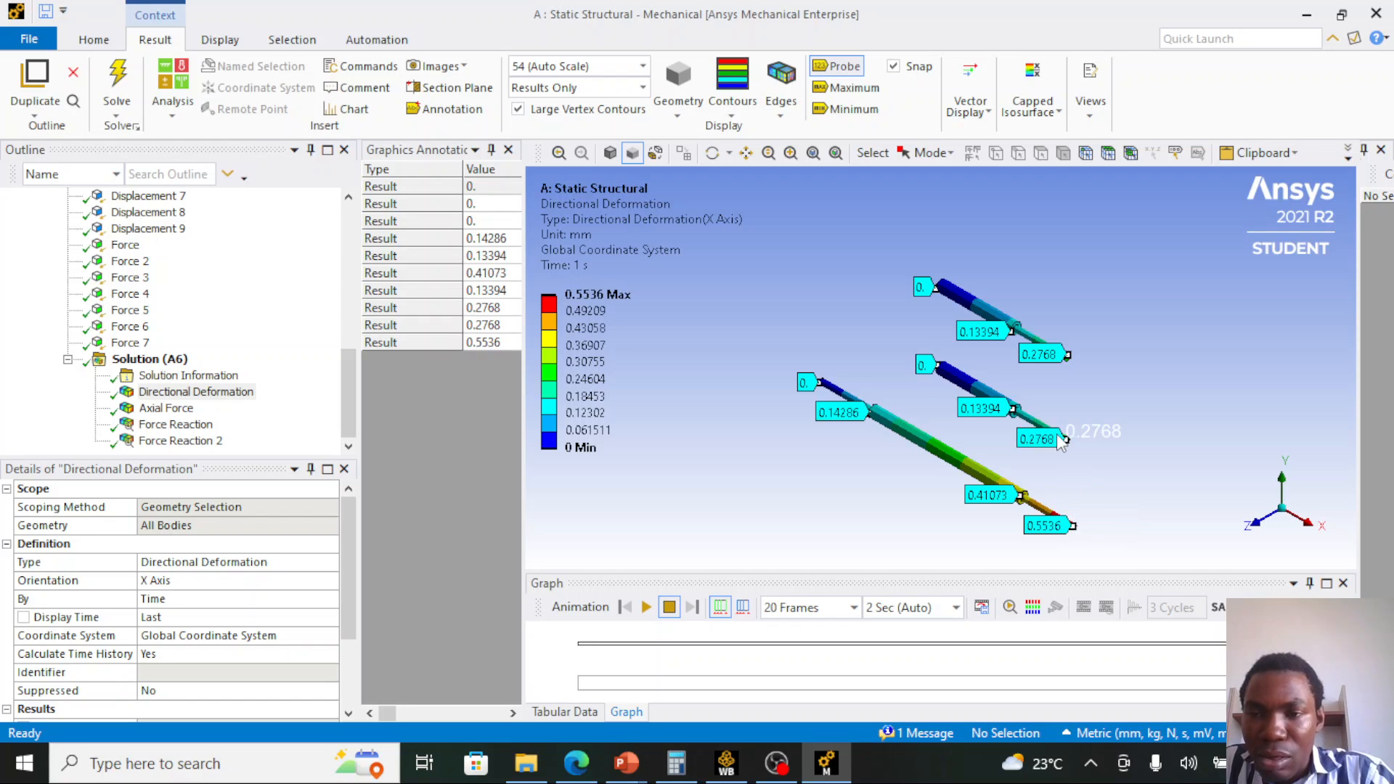
- Examine the deformation probe labels, comparing the long full bar with the two shorter half bars
scroll(1042, 367, "up", 2)
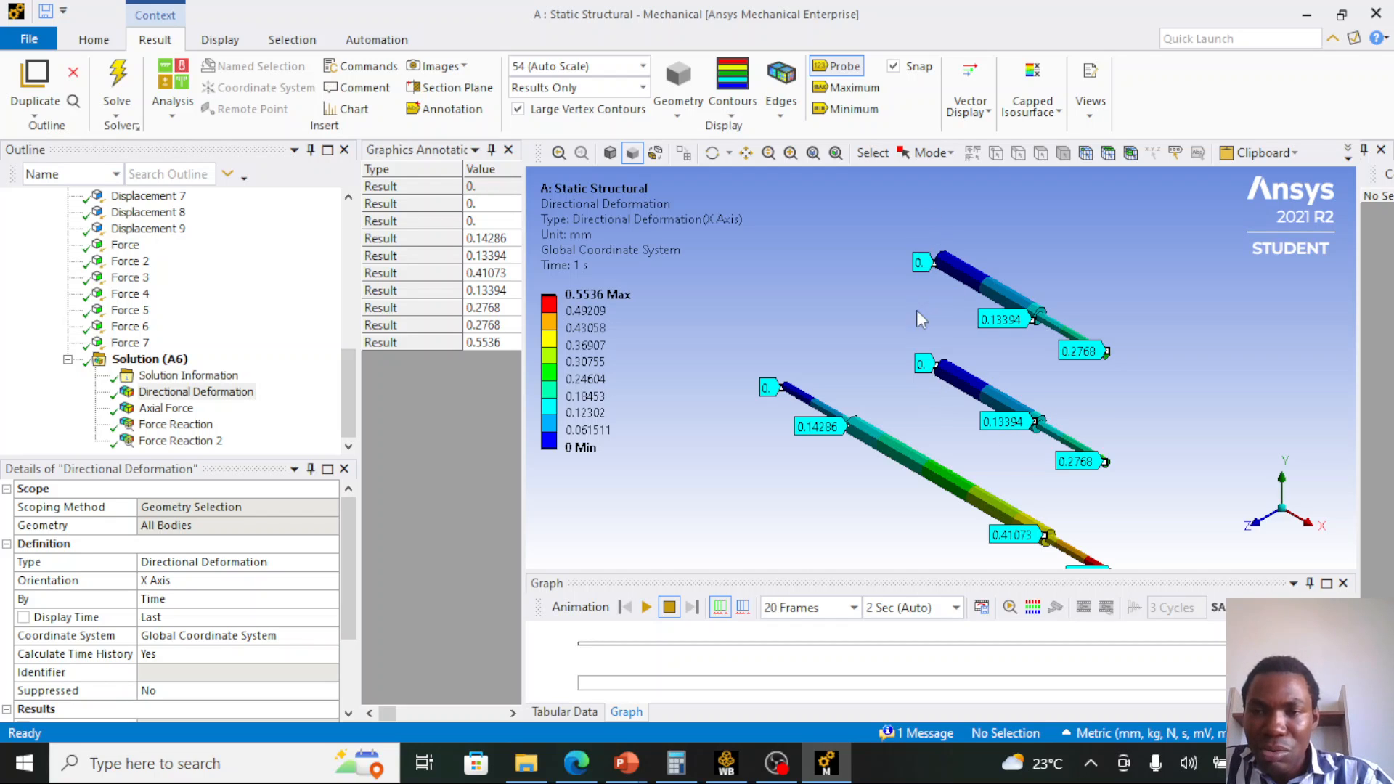
scroll(942, 363, "down", 3)
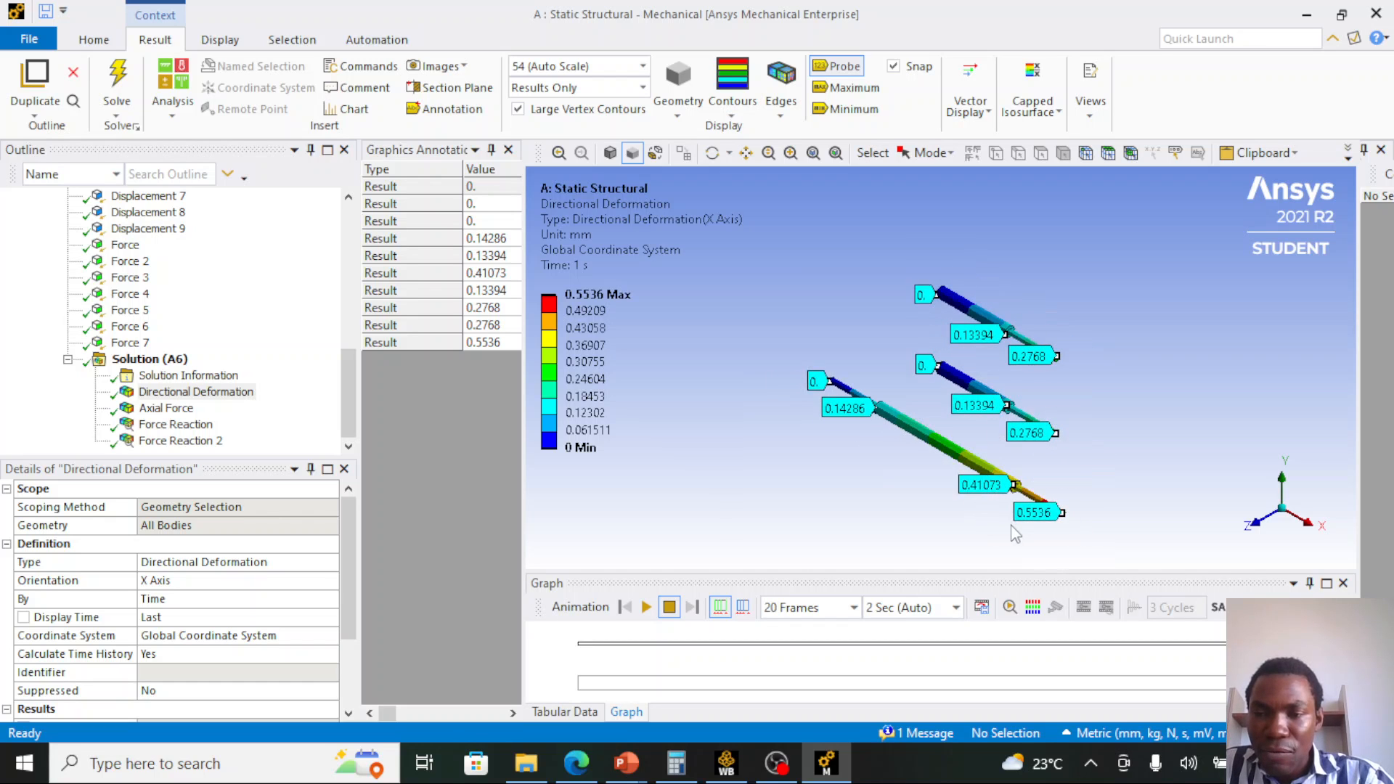
scroll(1010, 525, "up", 3)
scroll(1021, 363, "down", 3)
scroll(1060, 479, "down", 1)
scroll(1004, 296, "down", 3)
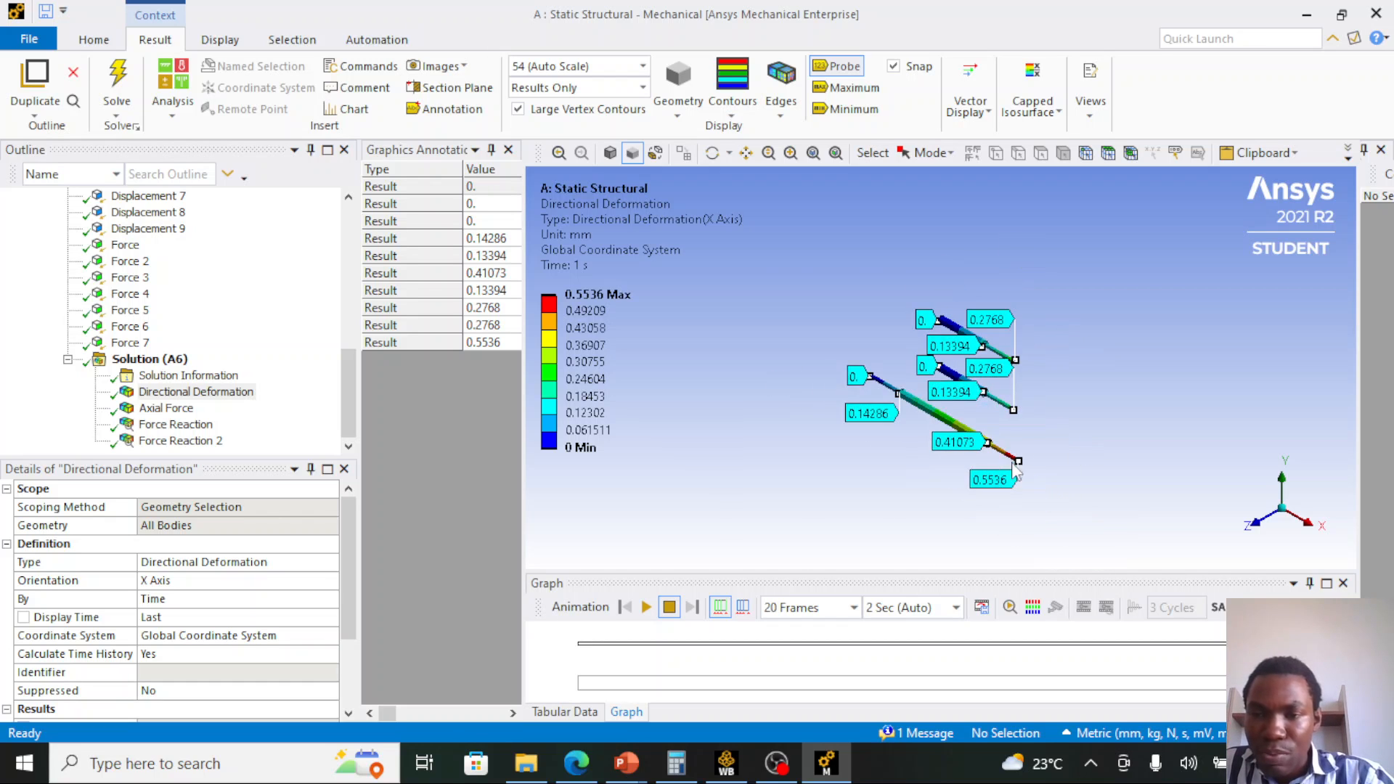
scroll(1011, 466, "up", 4)
scroll(954, 442, "down", 2)
scroll(947, 427, "up", 1)
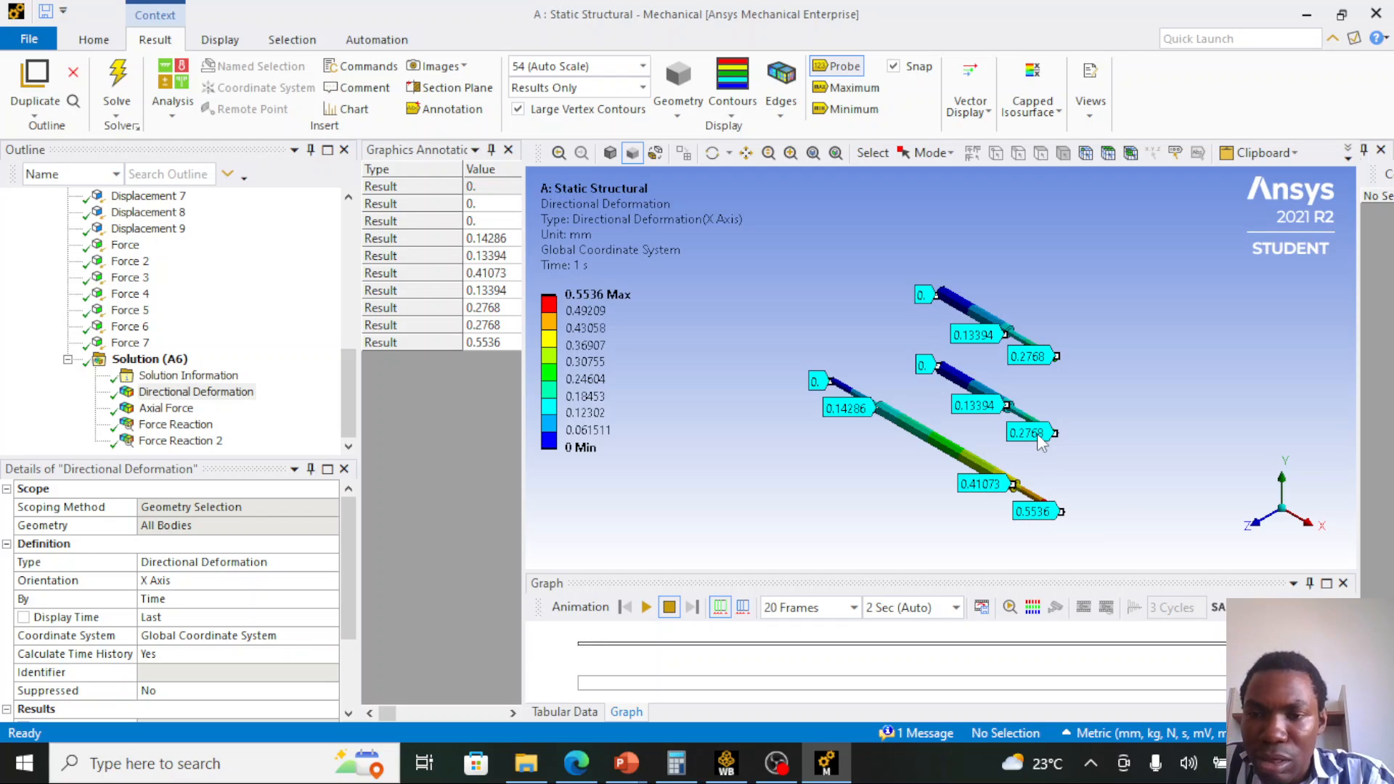
- In Calculator, divide the long bar's end deformation, 0.5536, by 2, and return to the deformation result
left_click(676, 762)
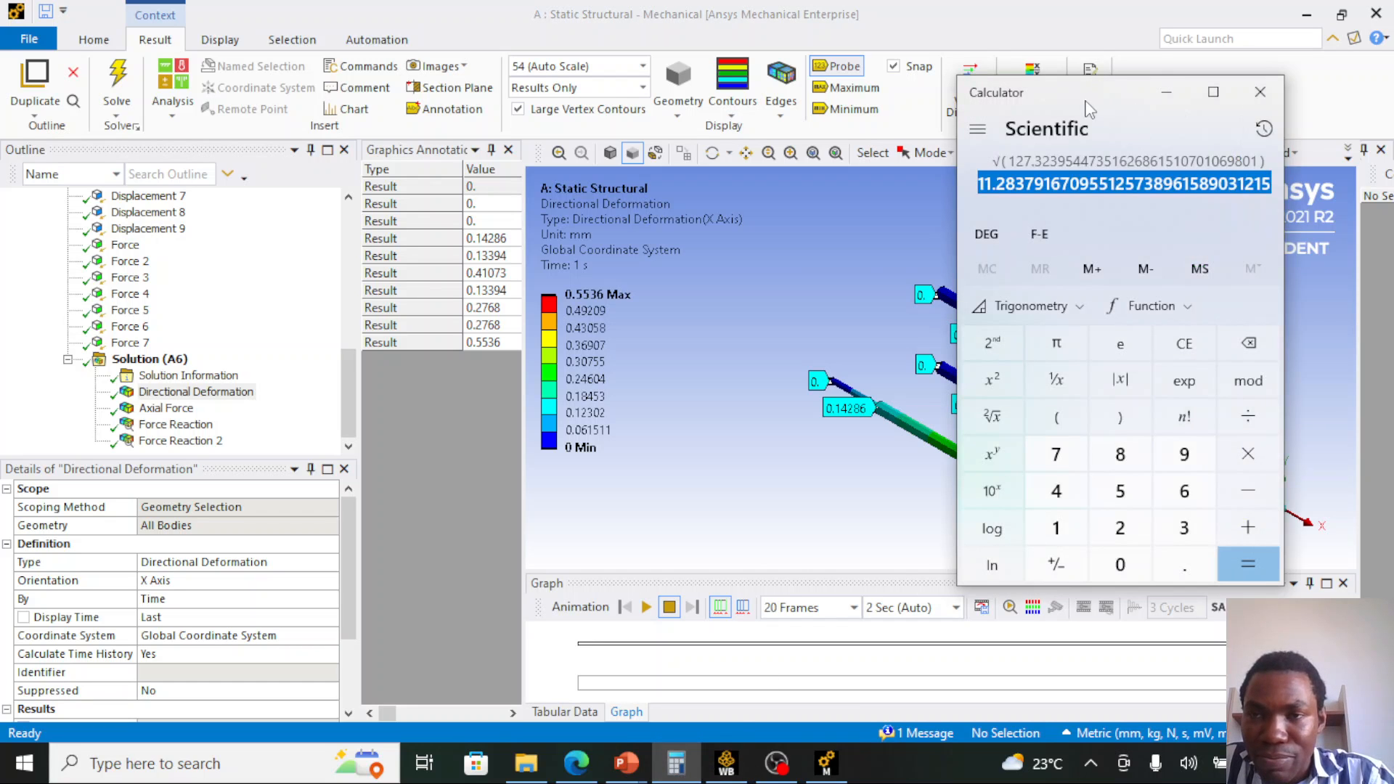
left_click_drag(1089, 109, 542, 34)
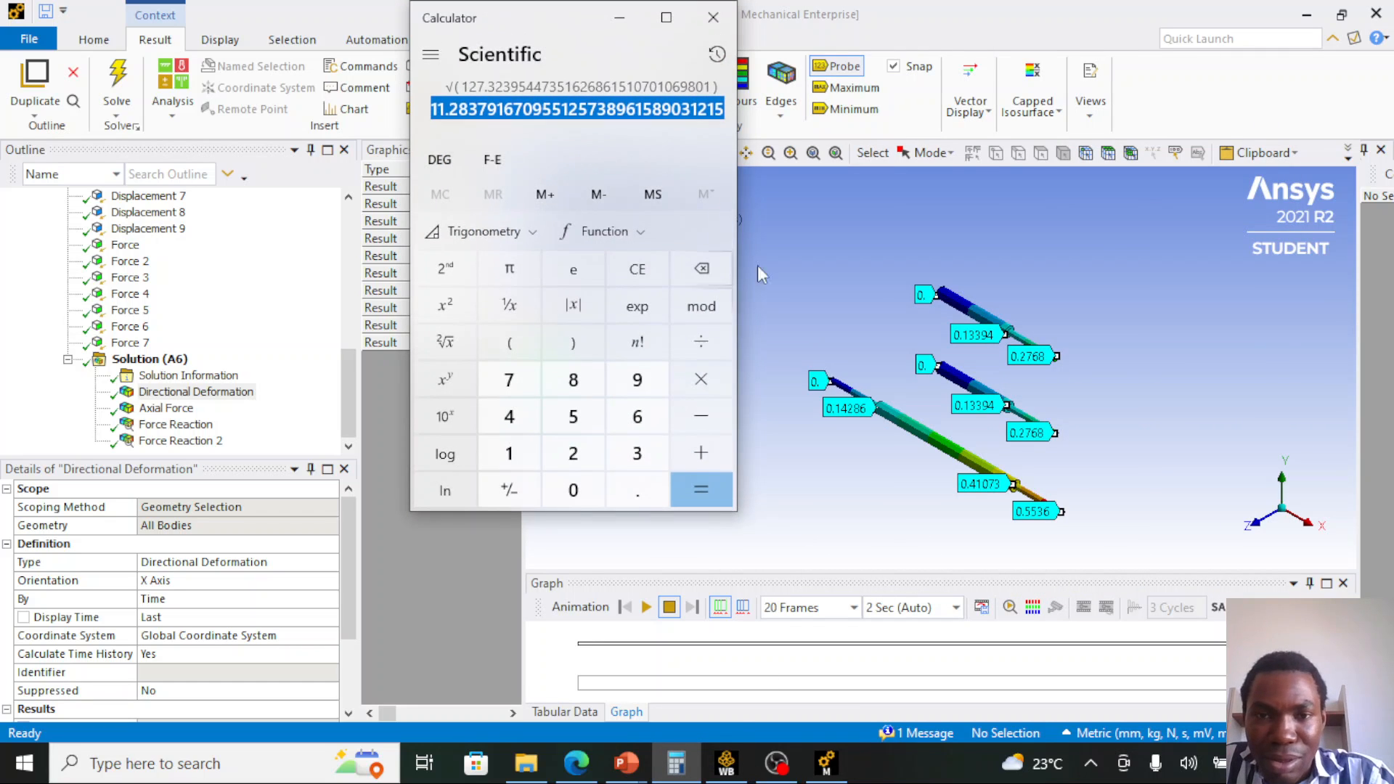
left_click(638, 276)
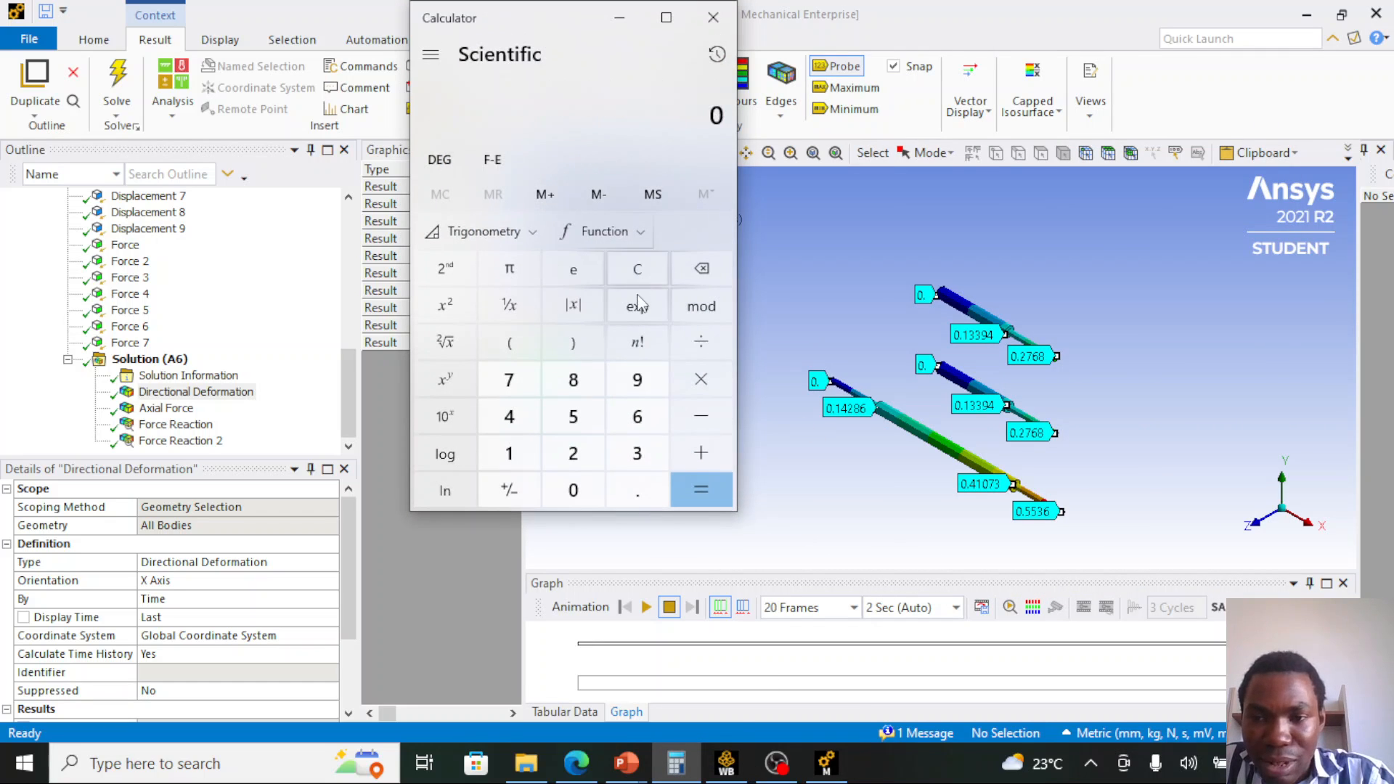
left_click(628, 488)
left_click(574, 417)
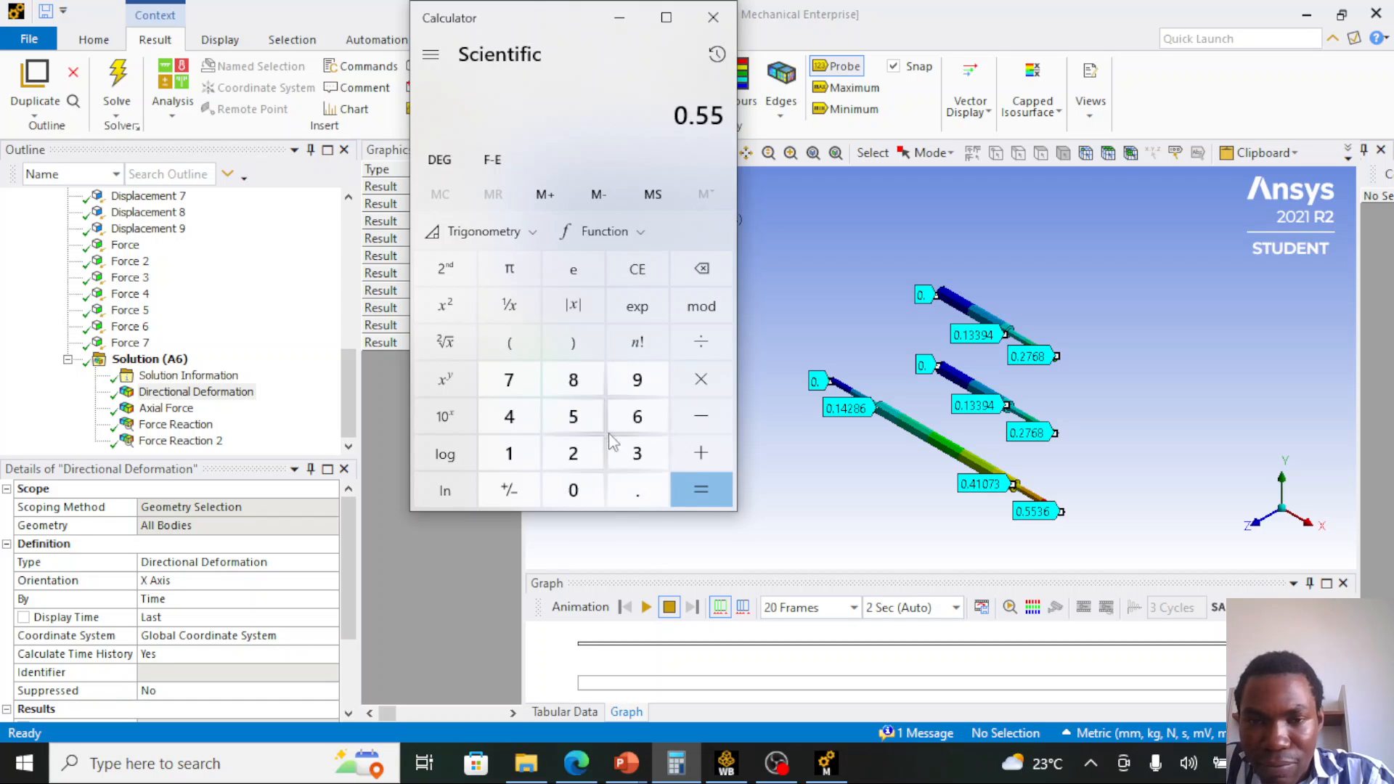
left_click(637, 453)
left_click(638, 416)
left_click(700, 344)
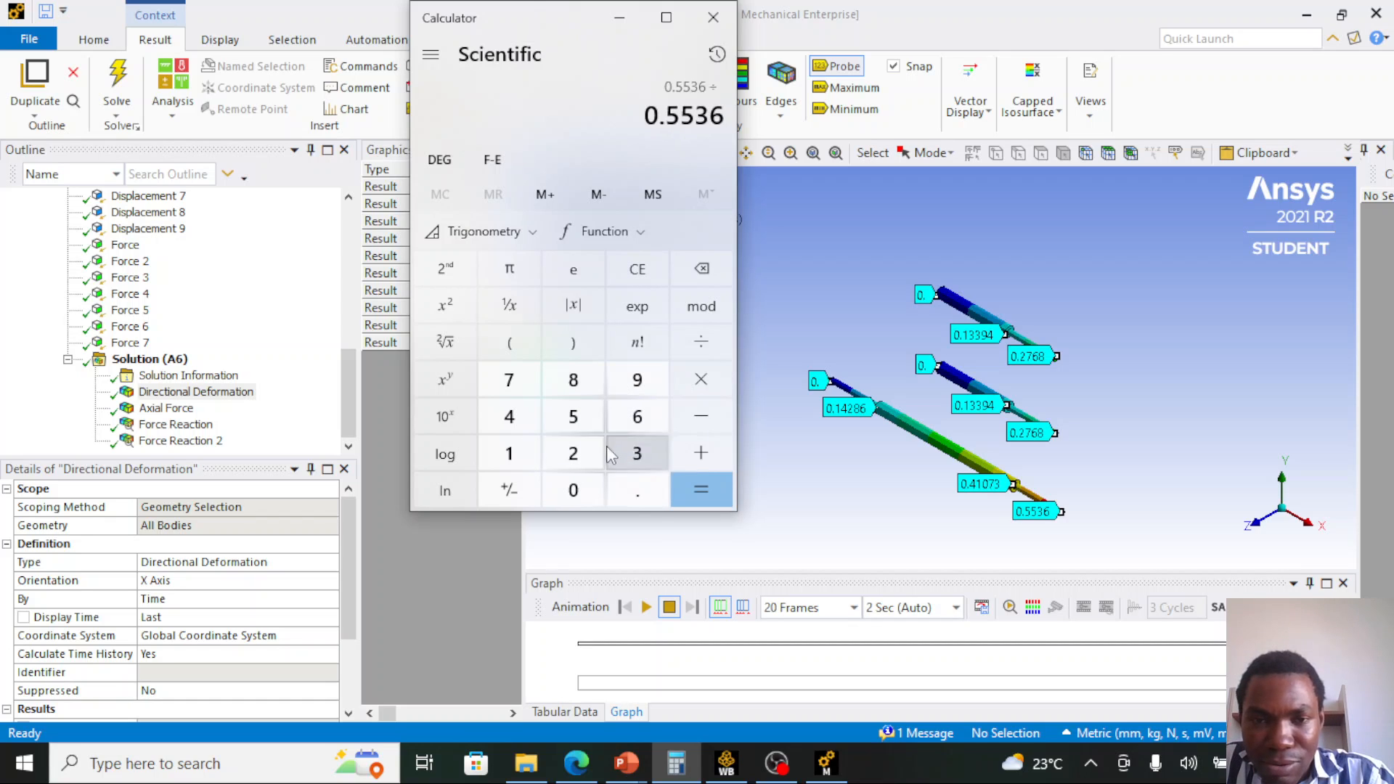
left_click(573, 453)
left_click(701, 490)
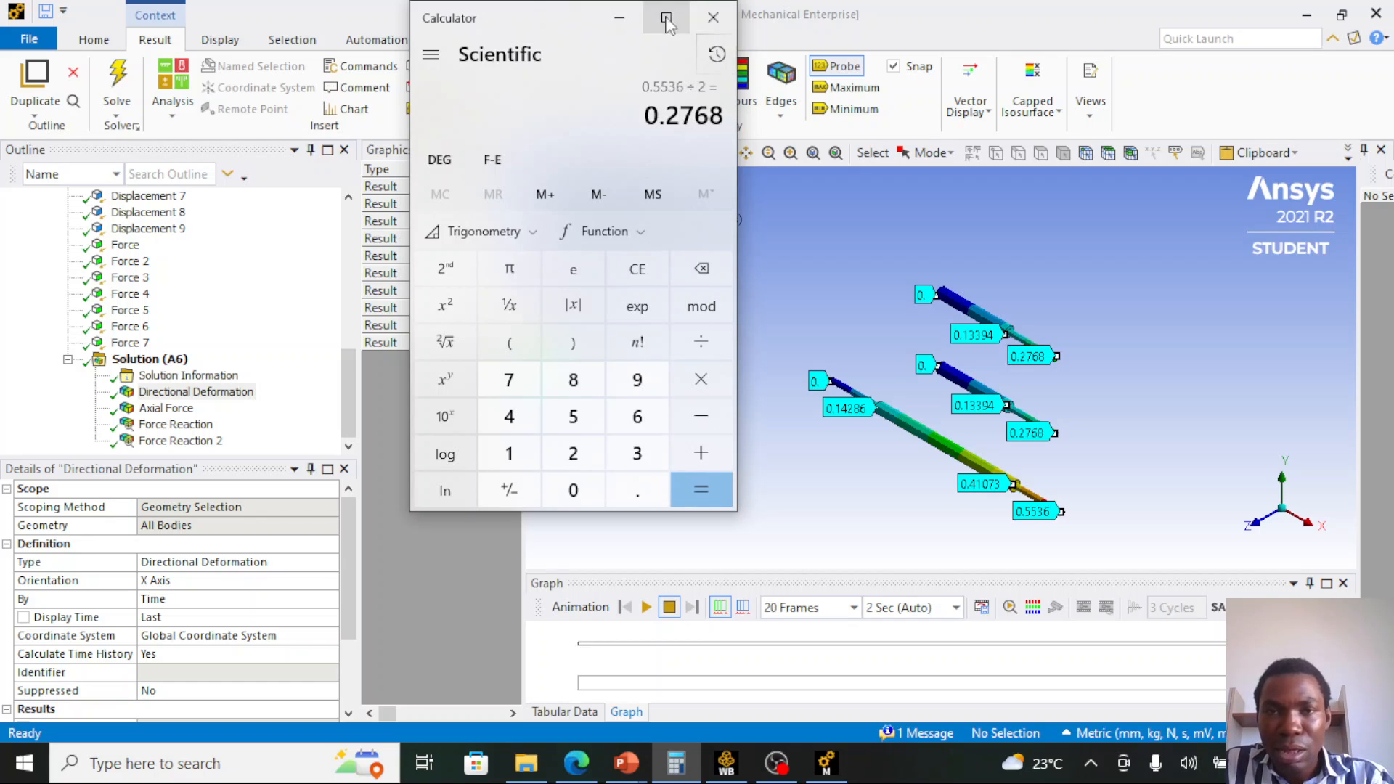
left_click(619, 18)
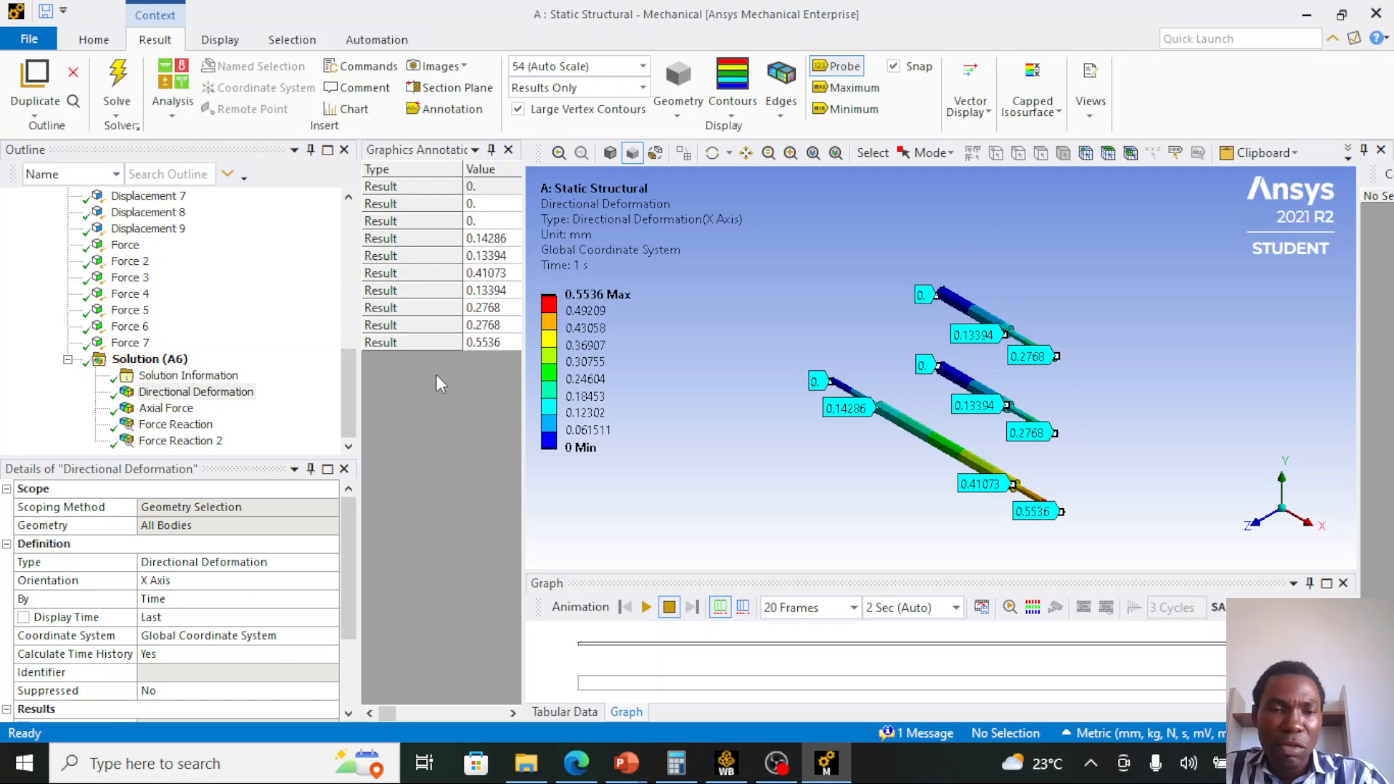
- Show the axial force result and, with snapping turned off, probe the thick section of the long bar and of both short bars
left_click(166, 408)
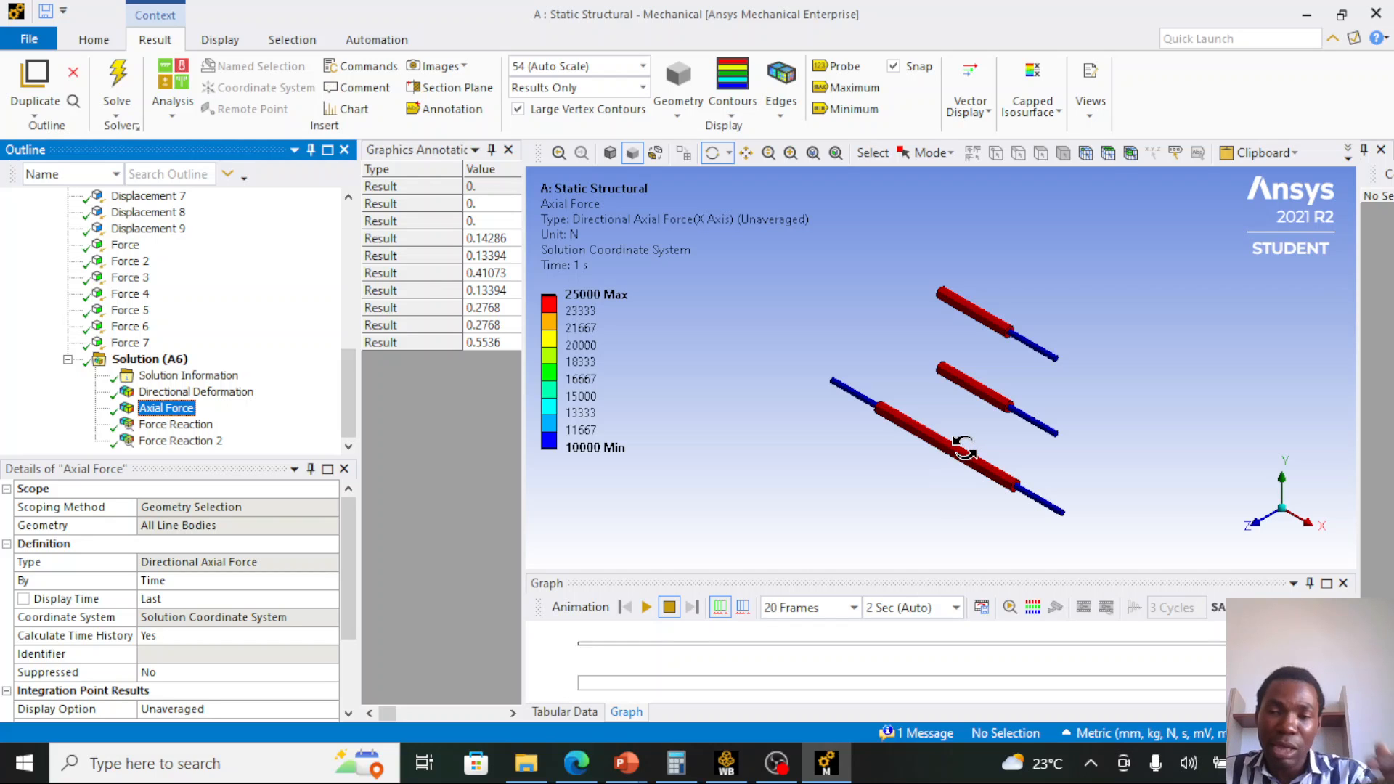
left_click_drag(964, 447, 921, 440)
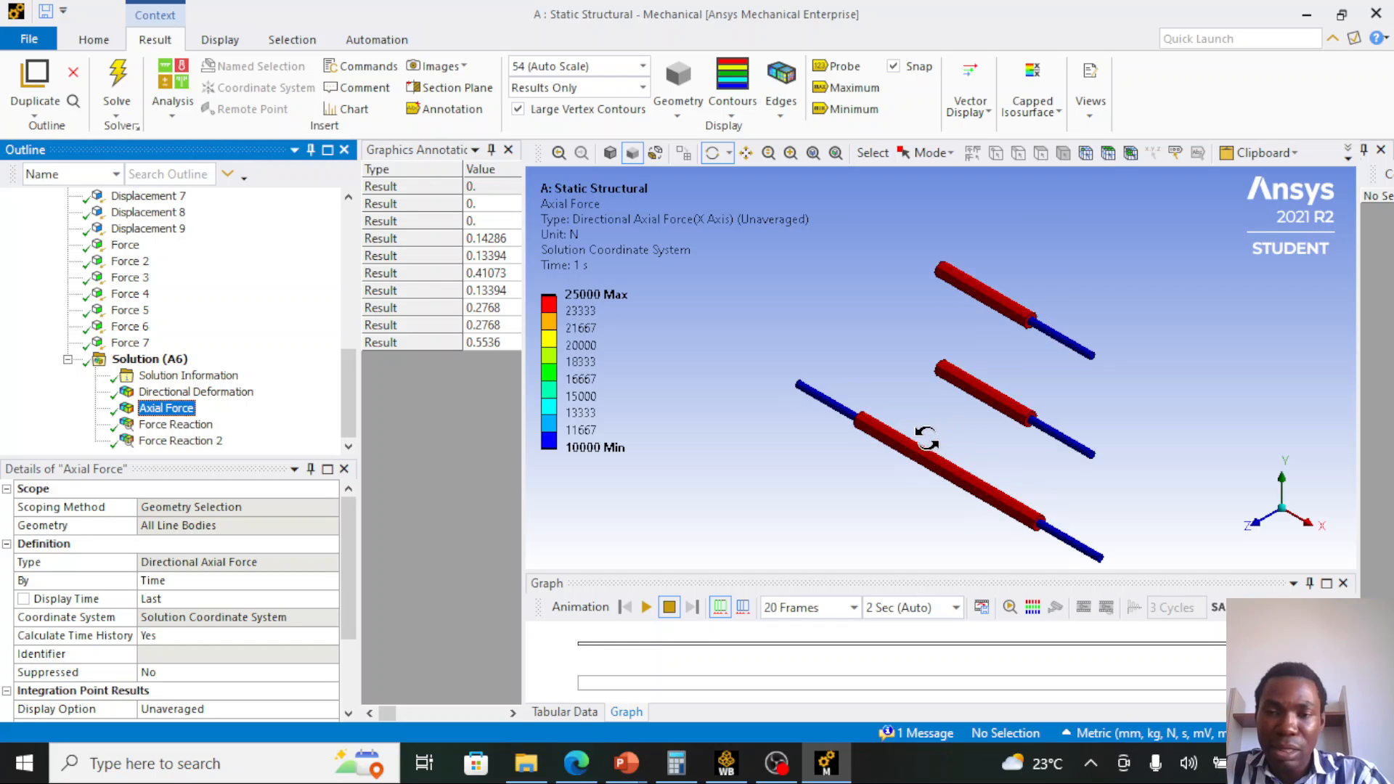
left_click(836, 67)
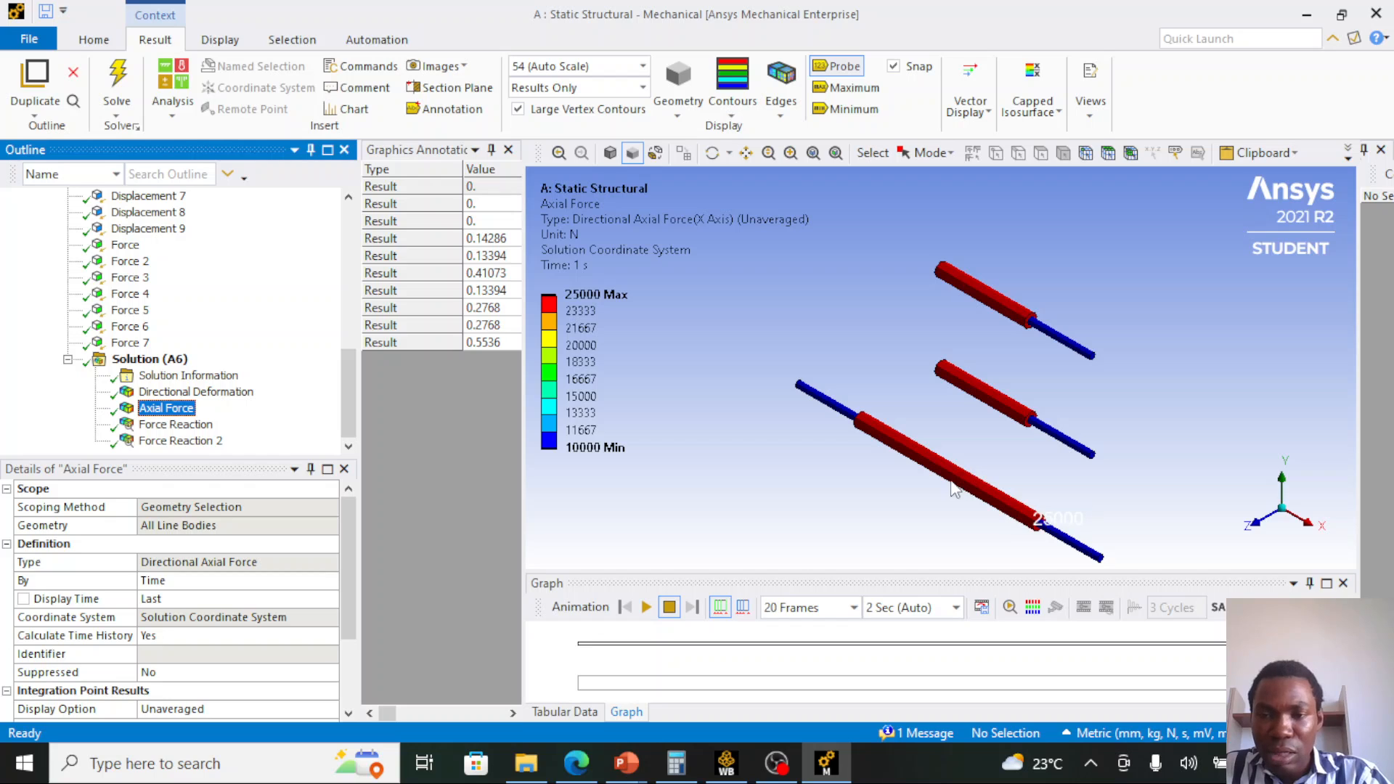
left_click(894, 66)
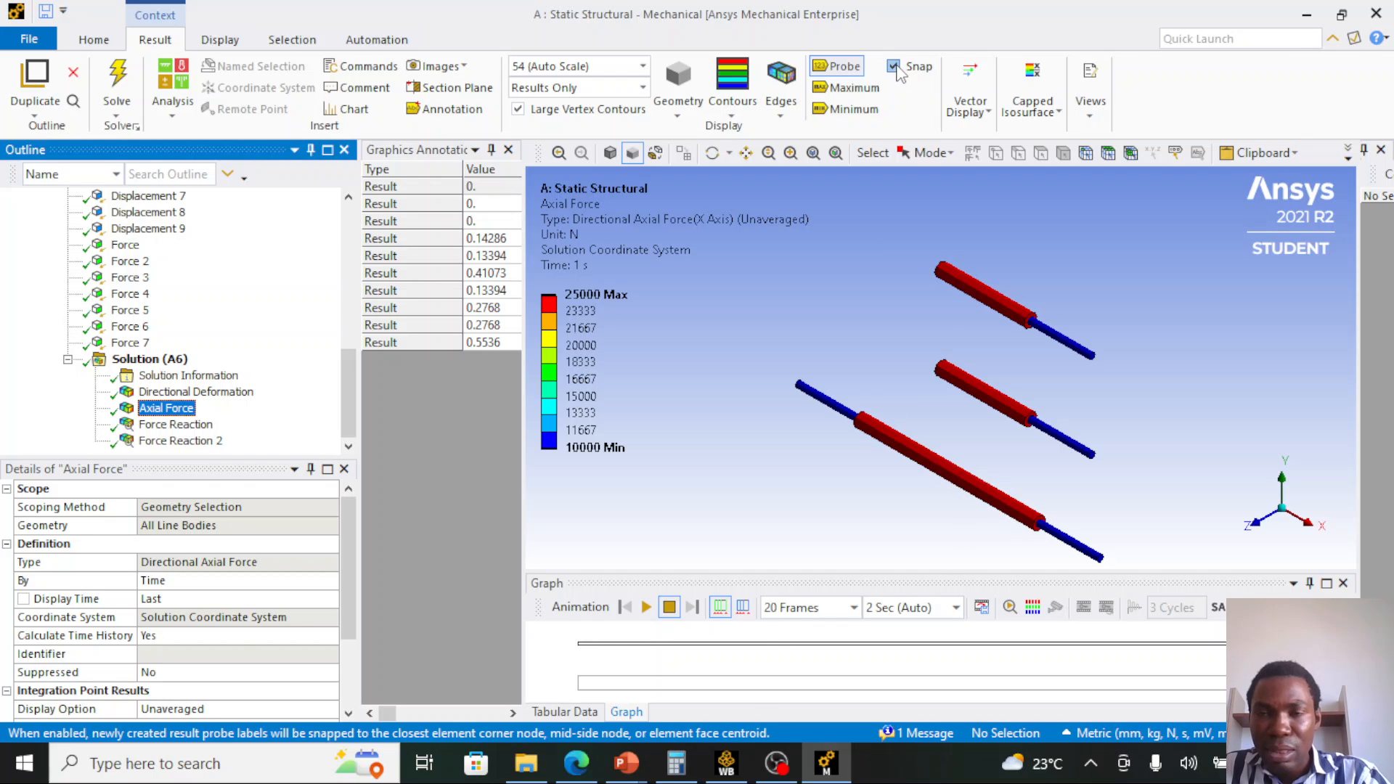
left_click(931, 464)
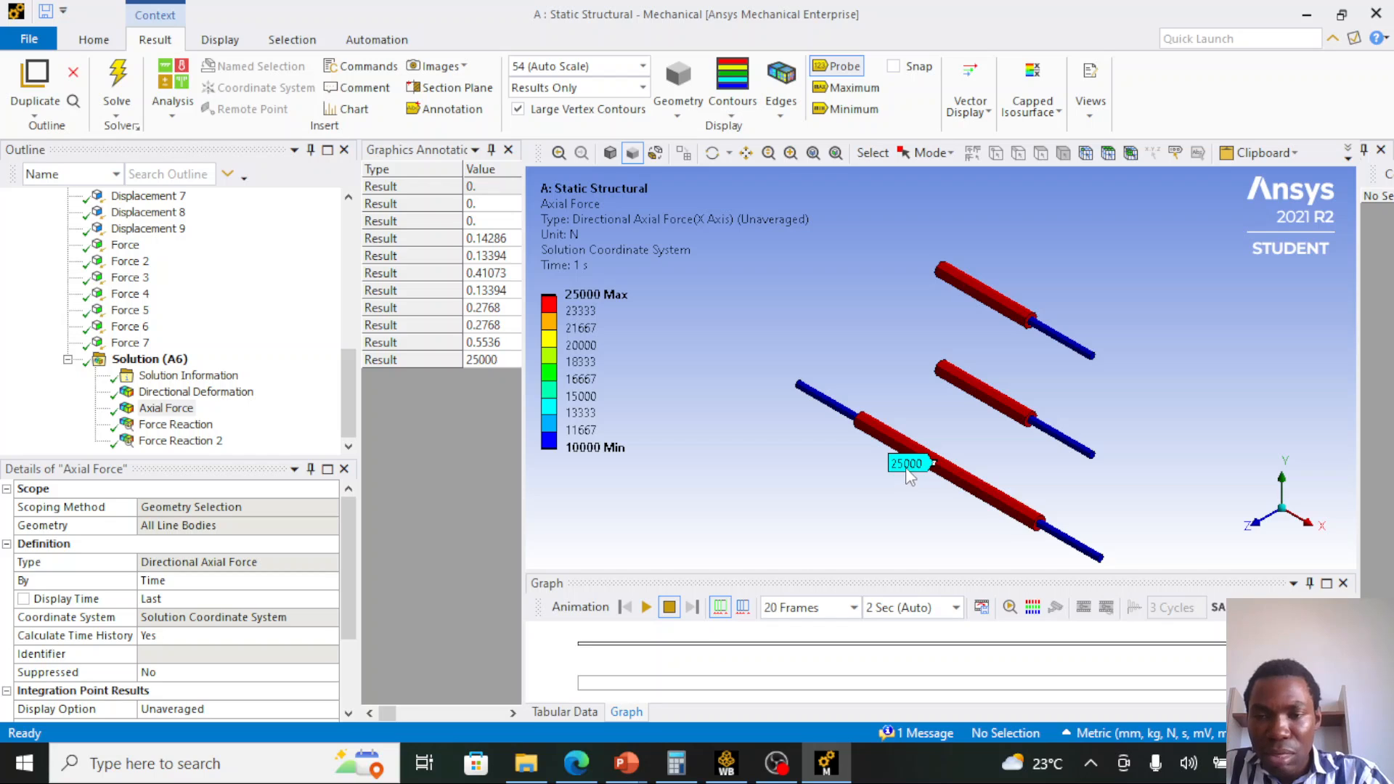
left_click(973, 381)
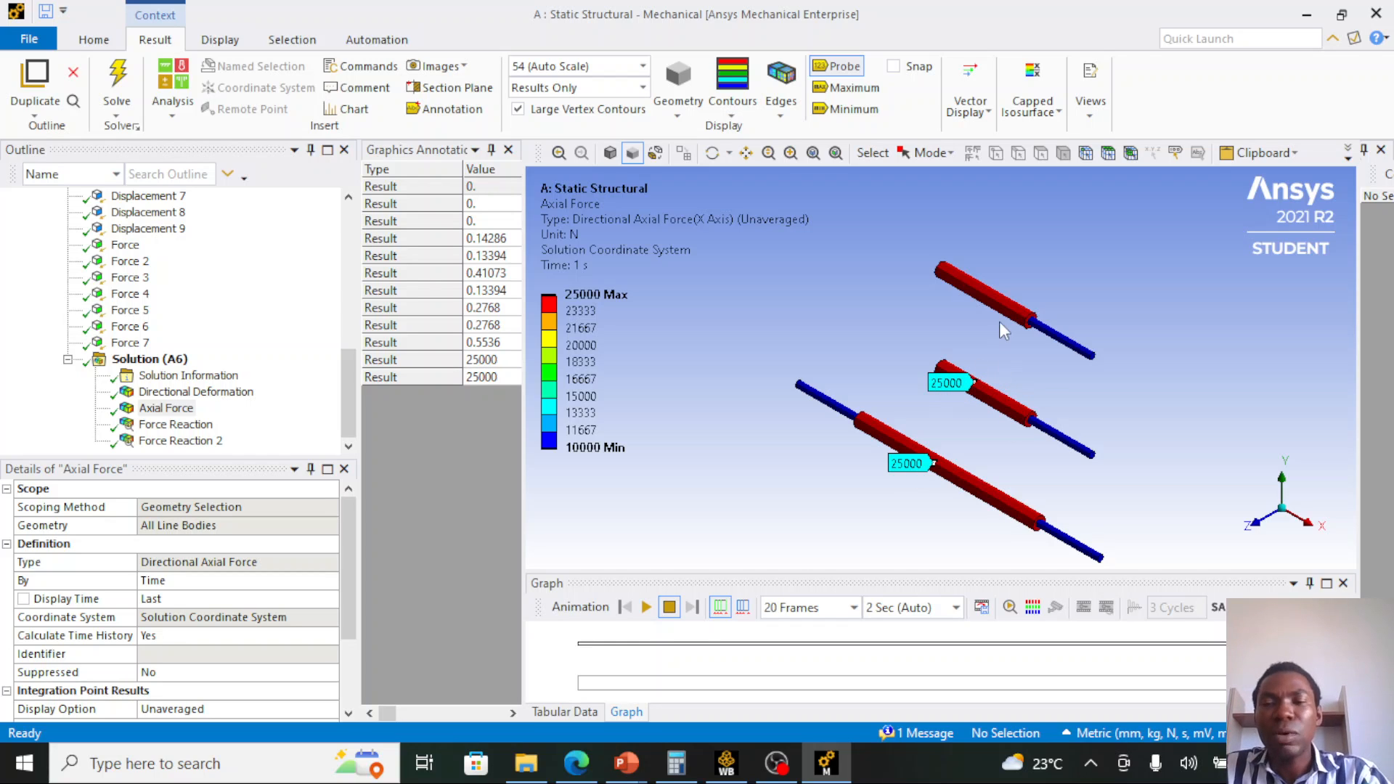
left_click(979, 295)
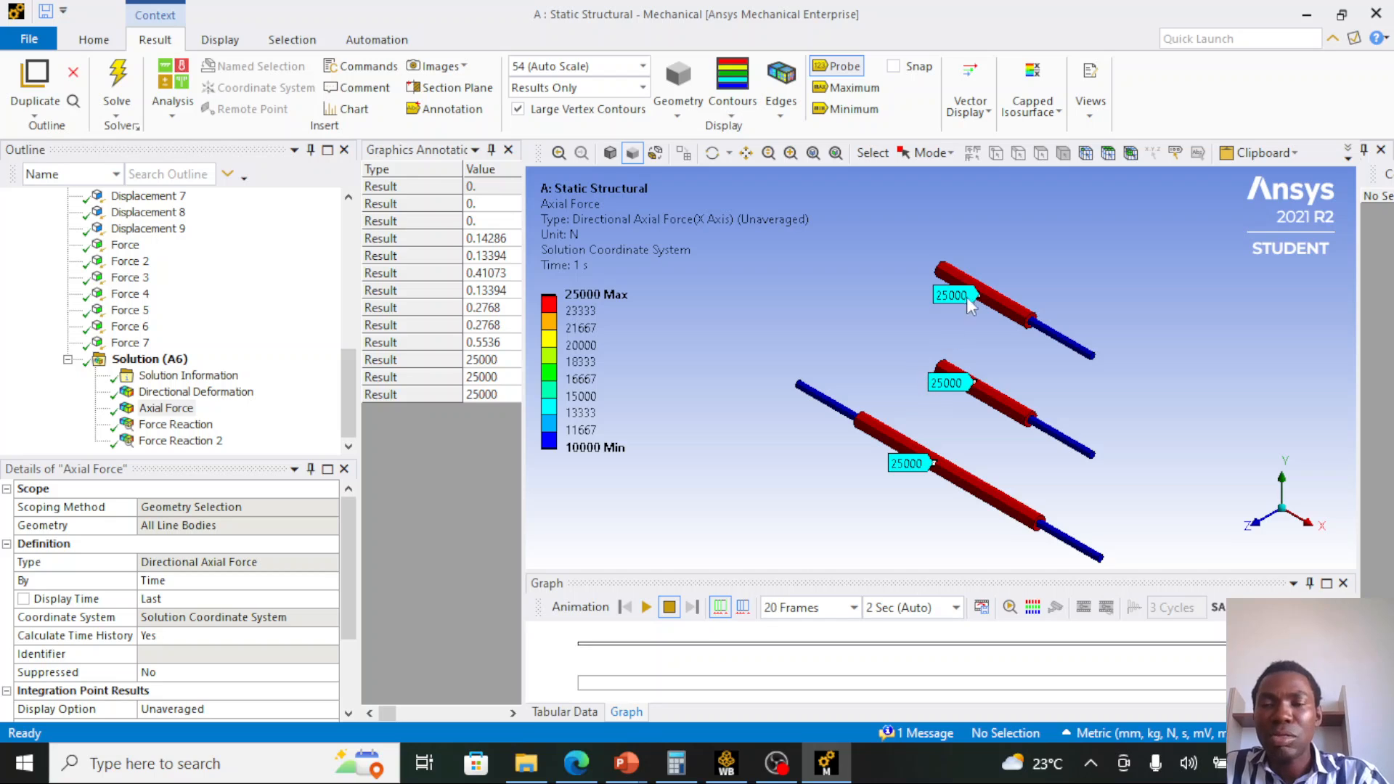
- Probe the axial force on the thin sections of both short bars and on both thin ends of the long bar
left_click(1057, 333)
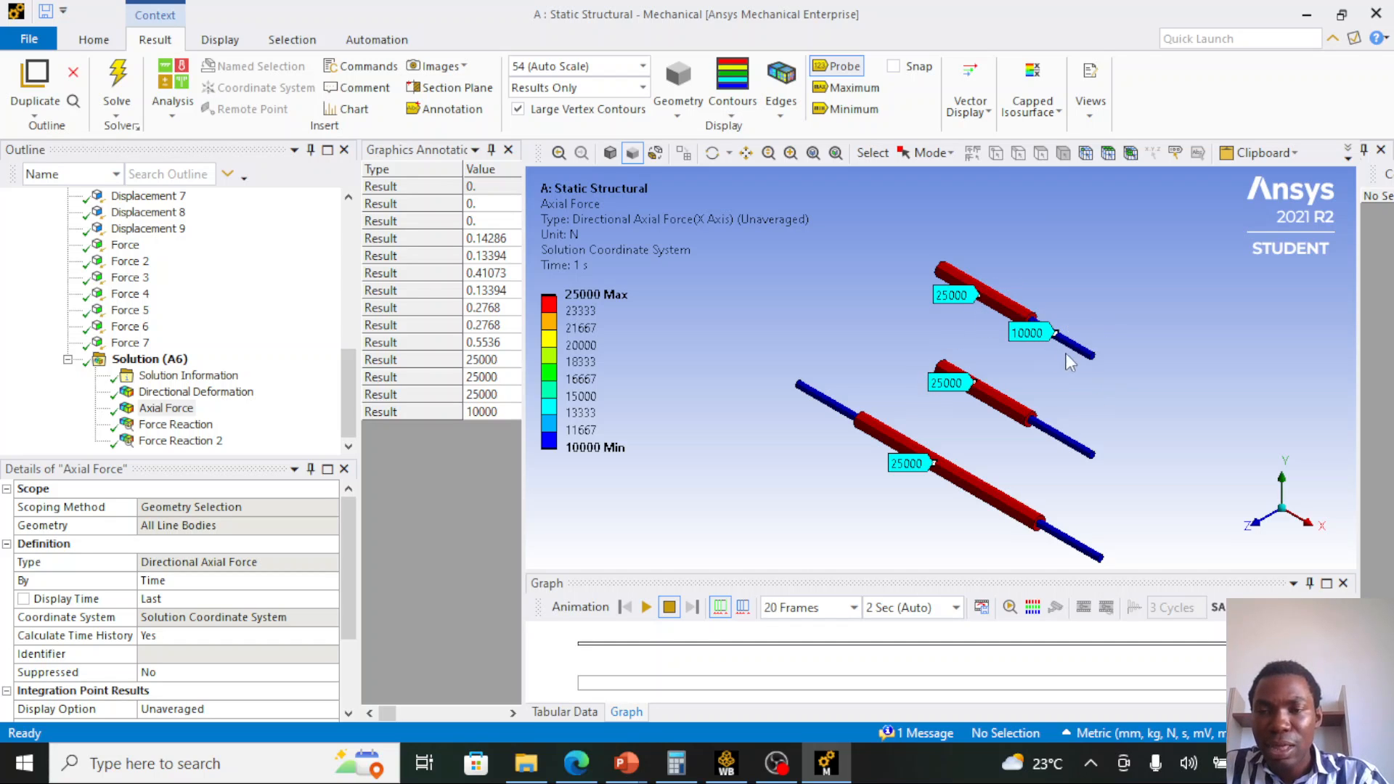
left_click(1070, 442)
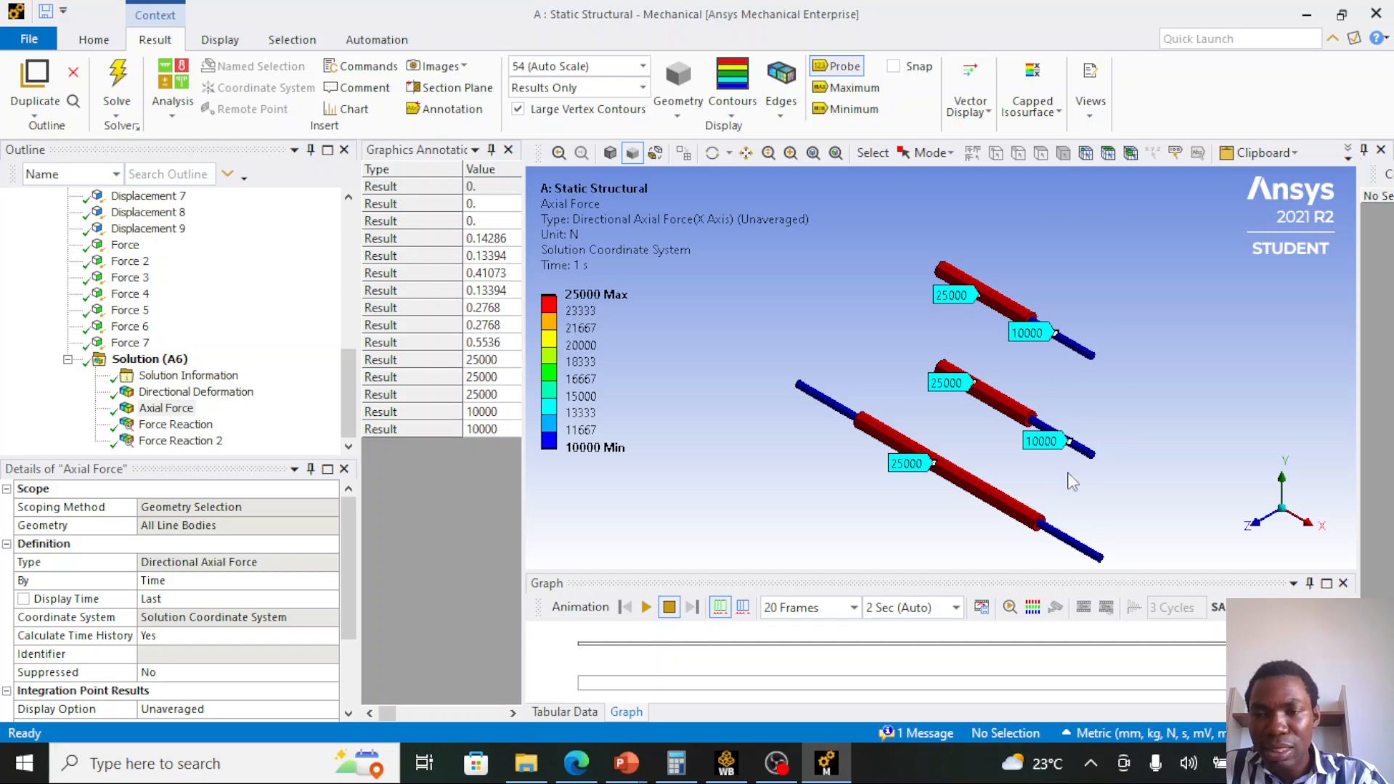
left_click(1069, 542)
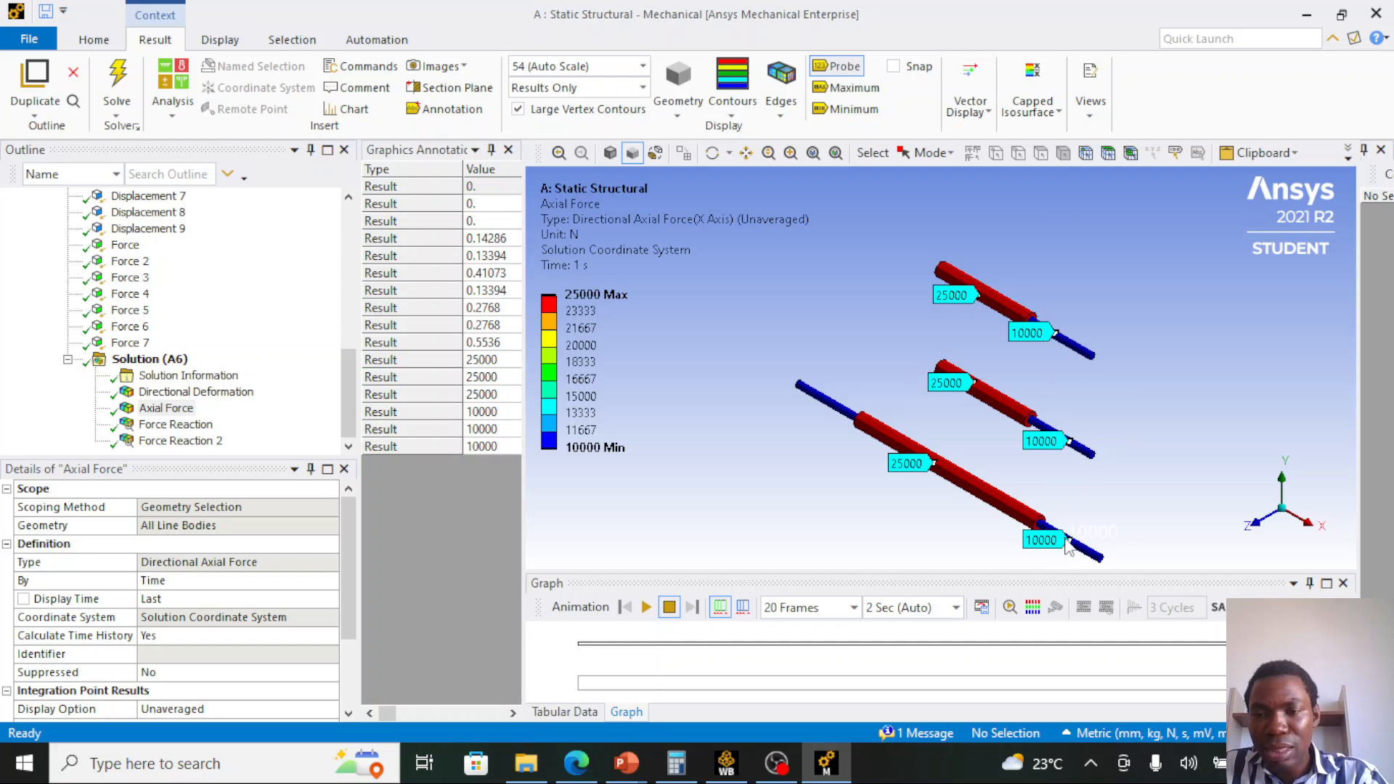
left_click(808, 394)
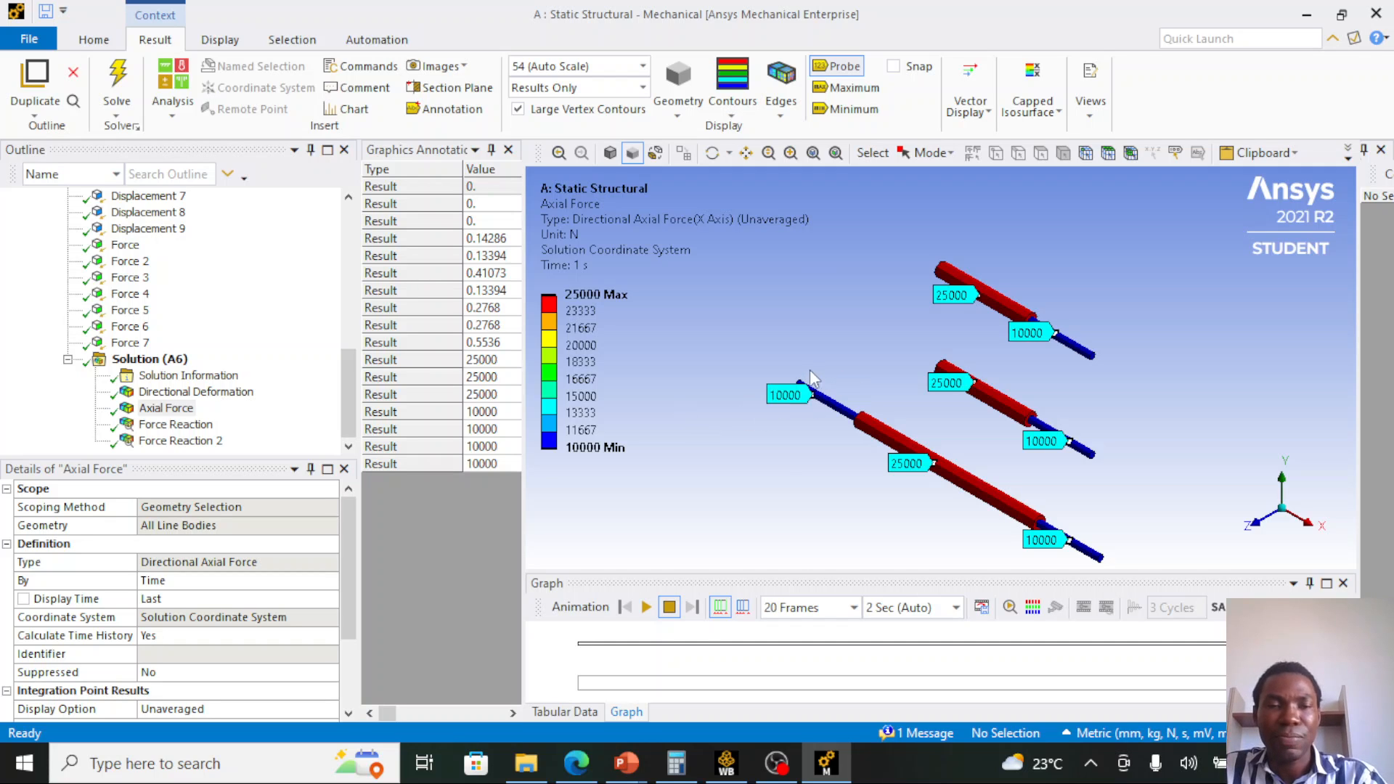
- Review the tabulated force reactions at the supports of the long bar and the middle short bar, and close the probe annotation list
left_click(172, 426)
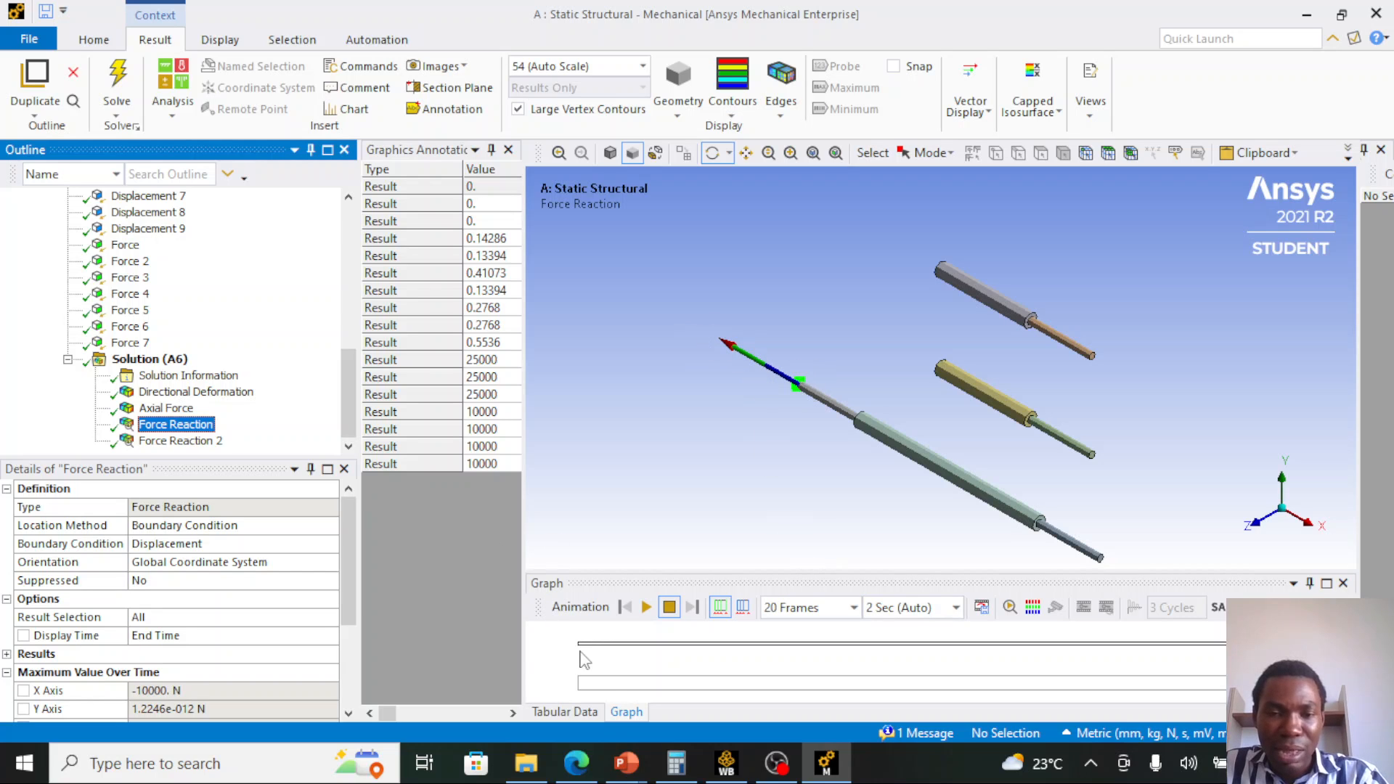
left_click(575, 713)
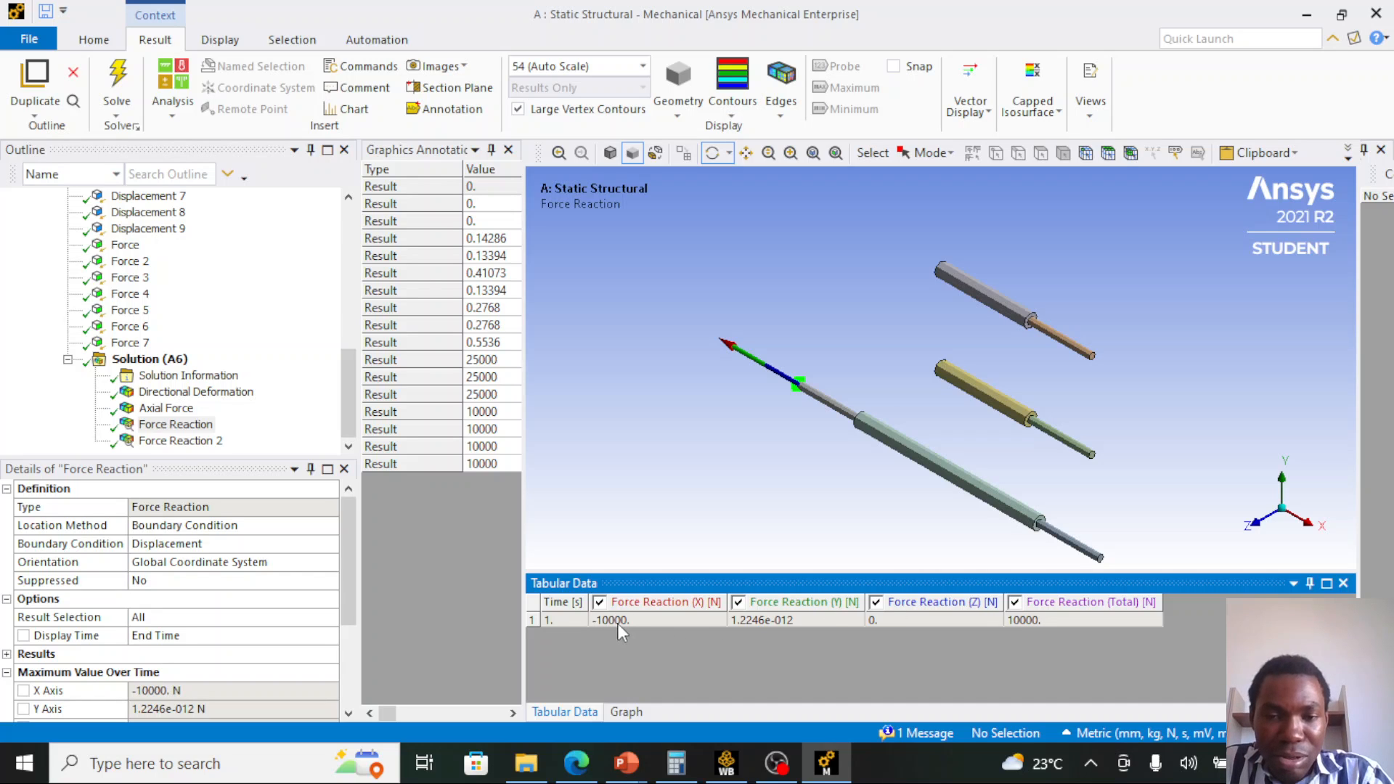
left_click(166, 440)
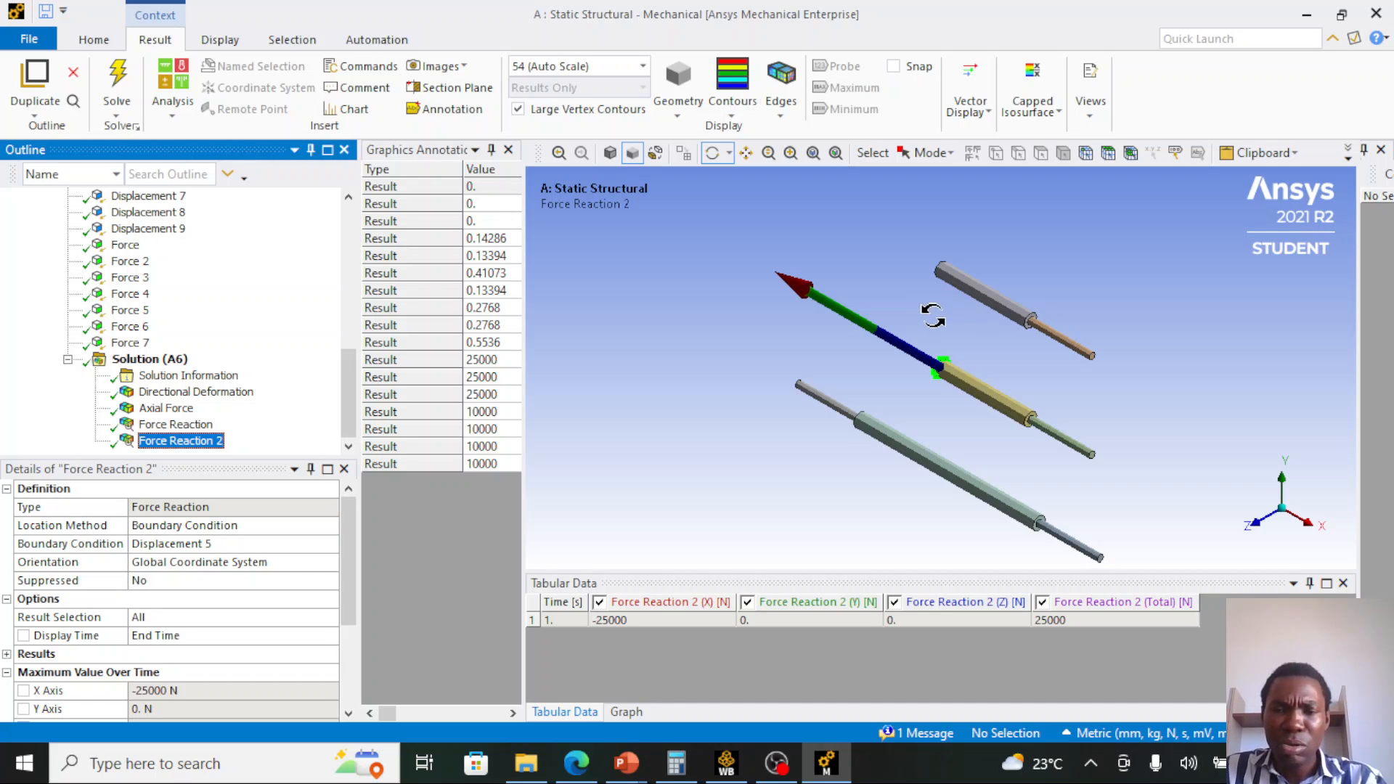
left_click(508, 150)
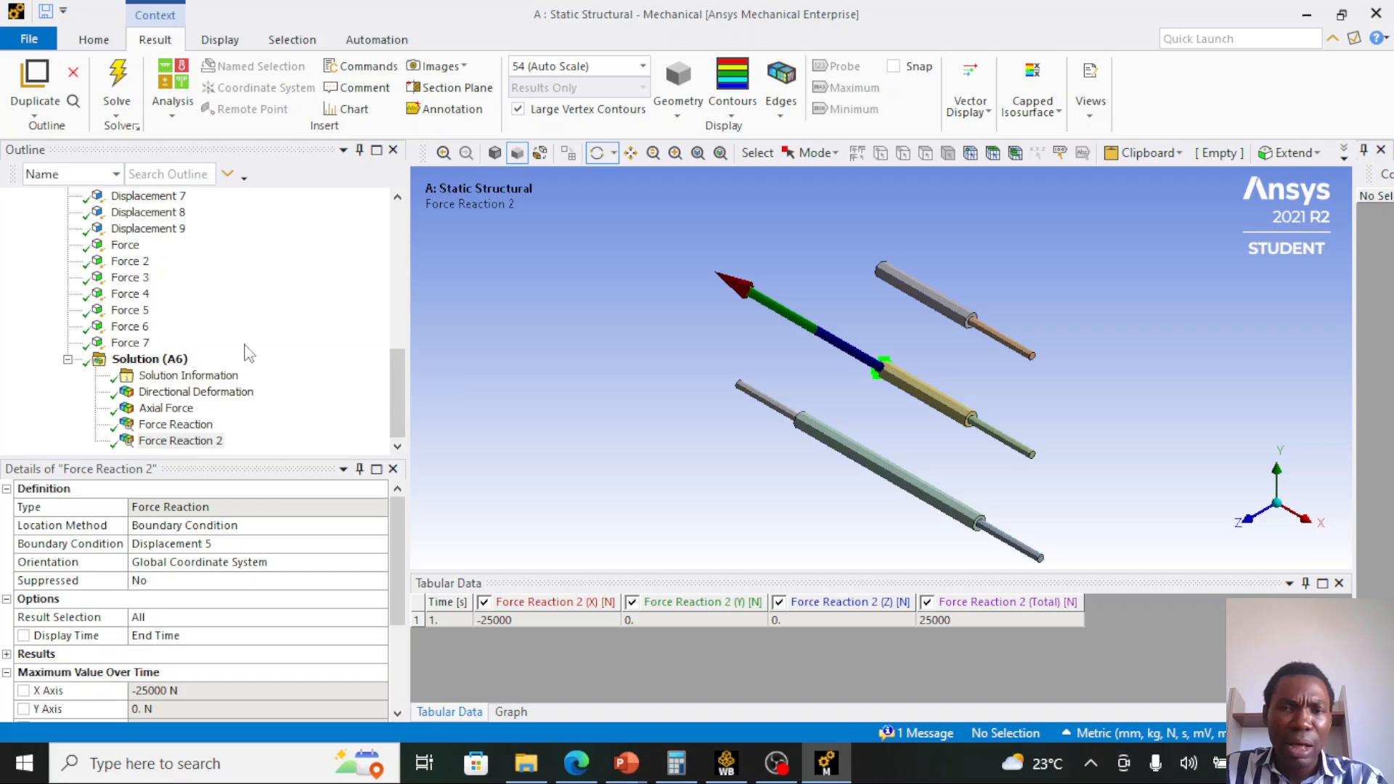
- Hide the three truss bodies that form the long full bar, leaving both half bars displayed
left_click(1257, 522)
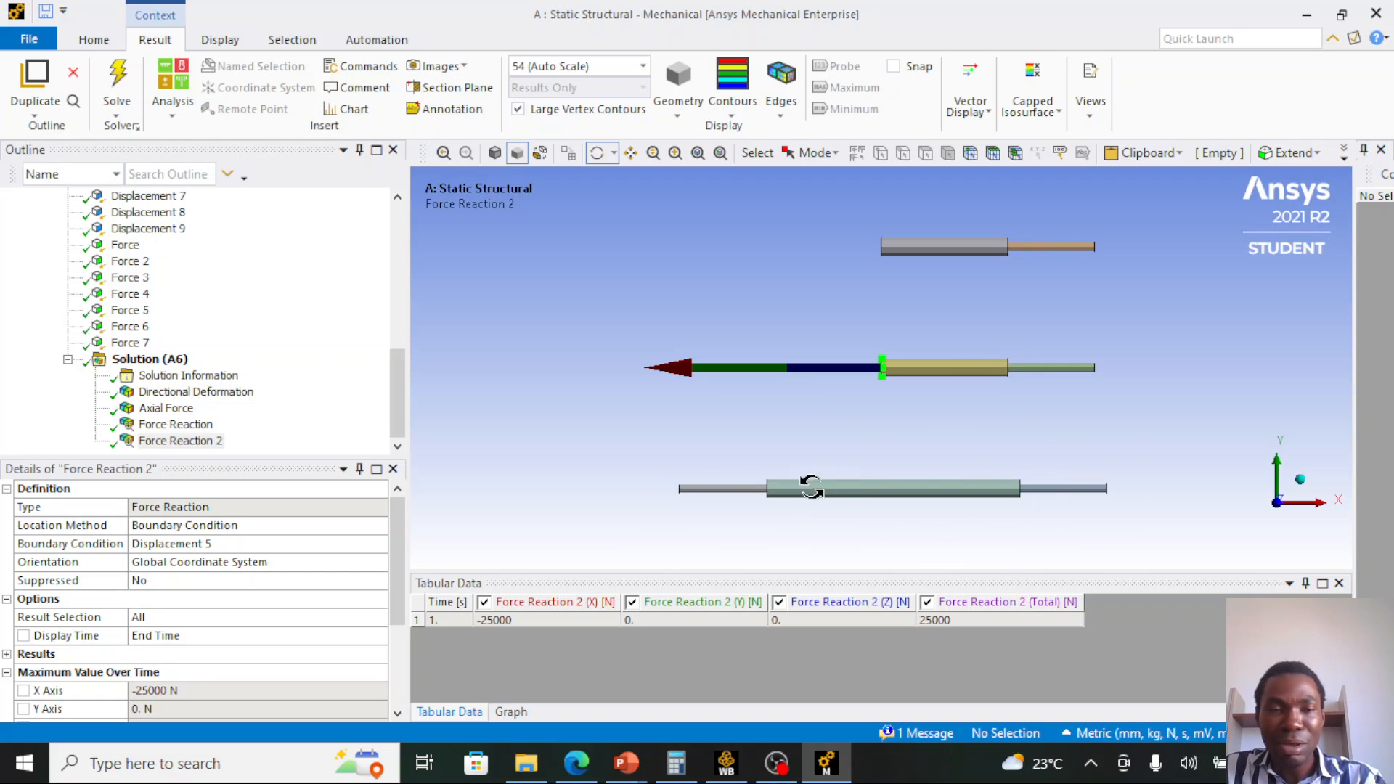
scroll(136, 319, "up", 3)
scroll(136, 320, "up", 5)
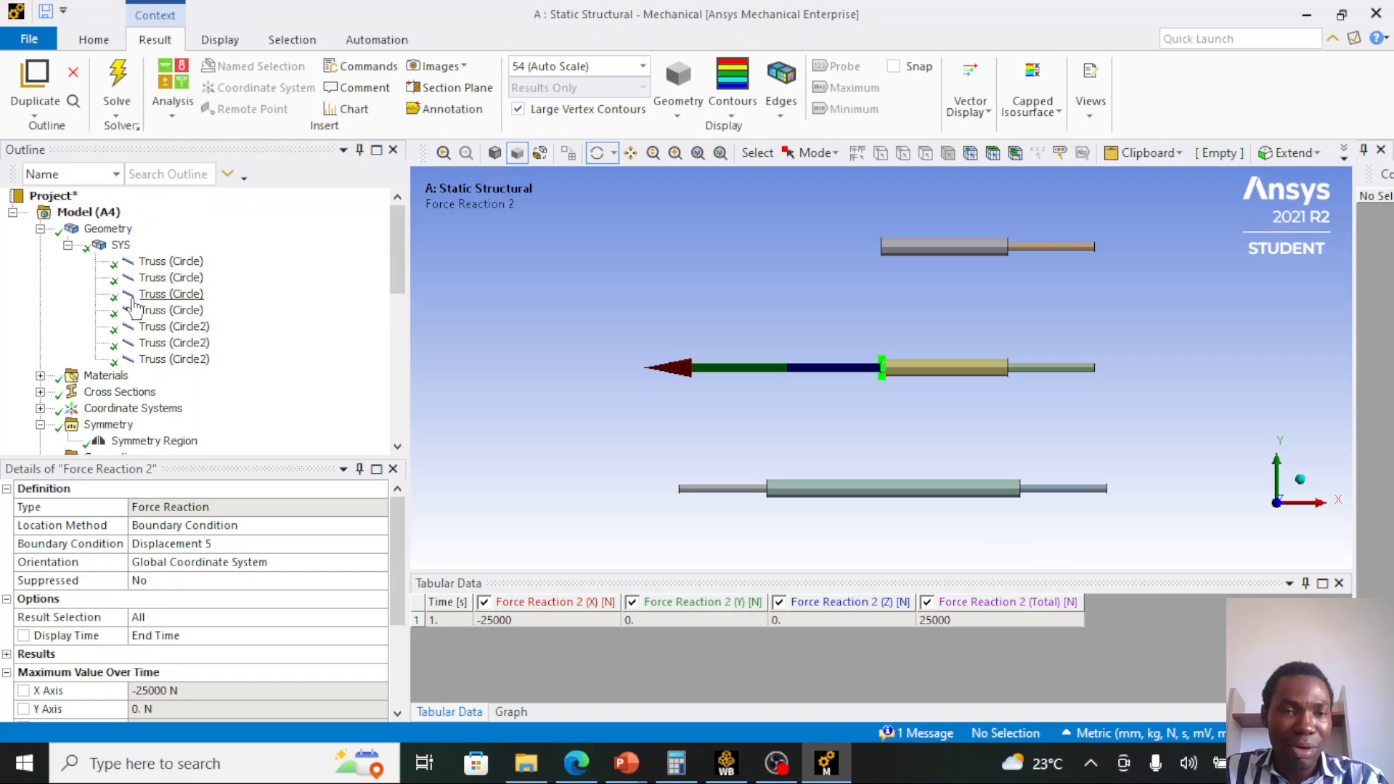
left_click(149, 262)
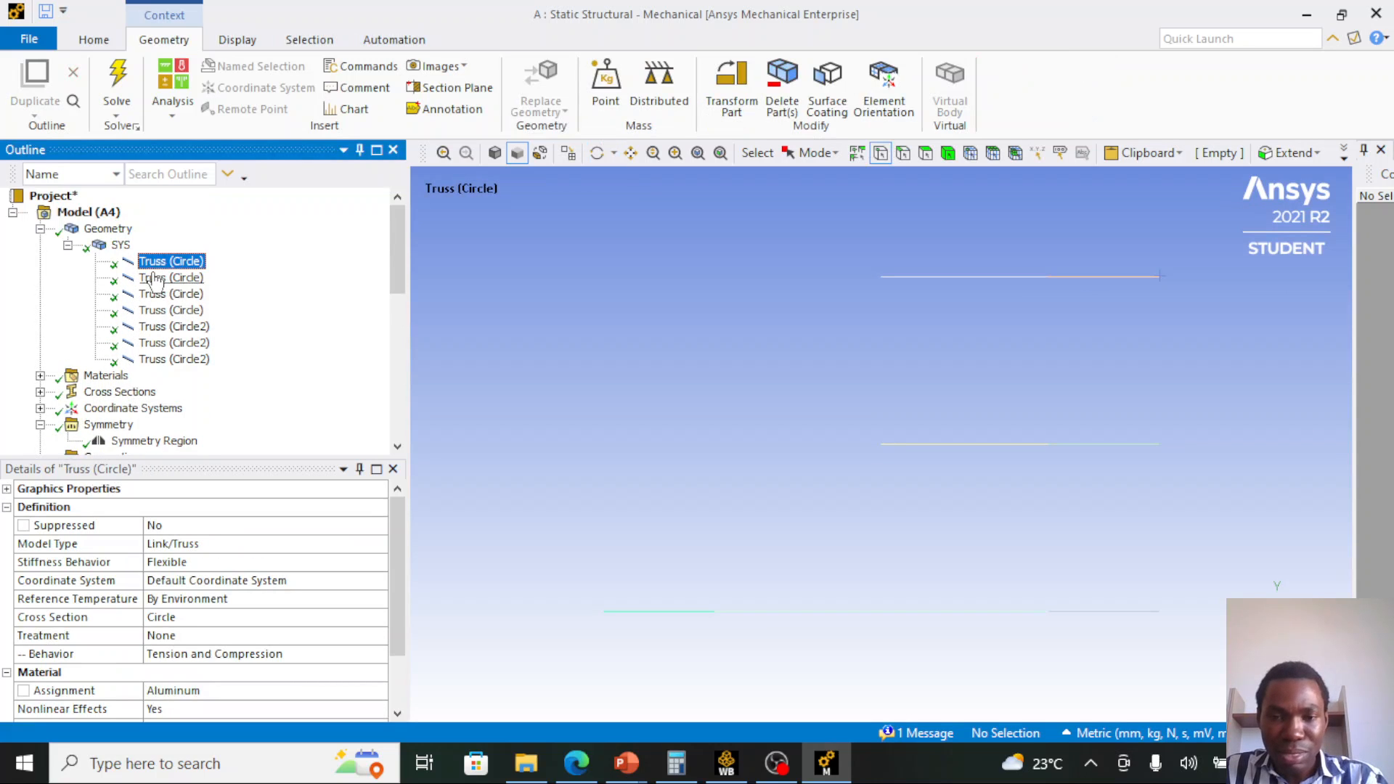
left_click(161, 281, "ctrl")
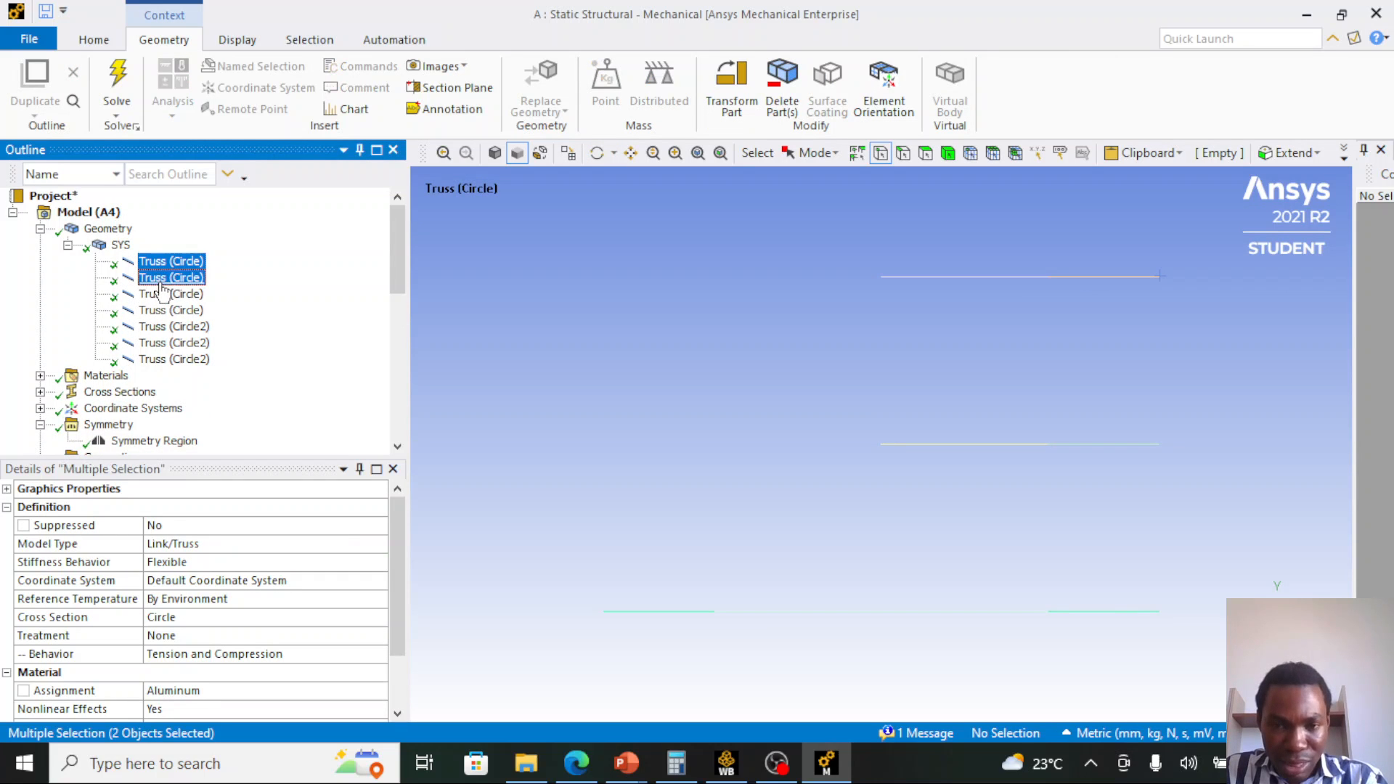
left_click(163, 294, "ctrl")
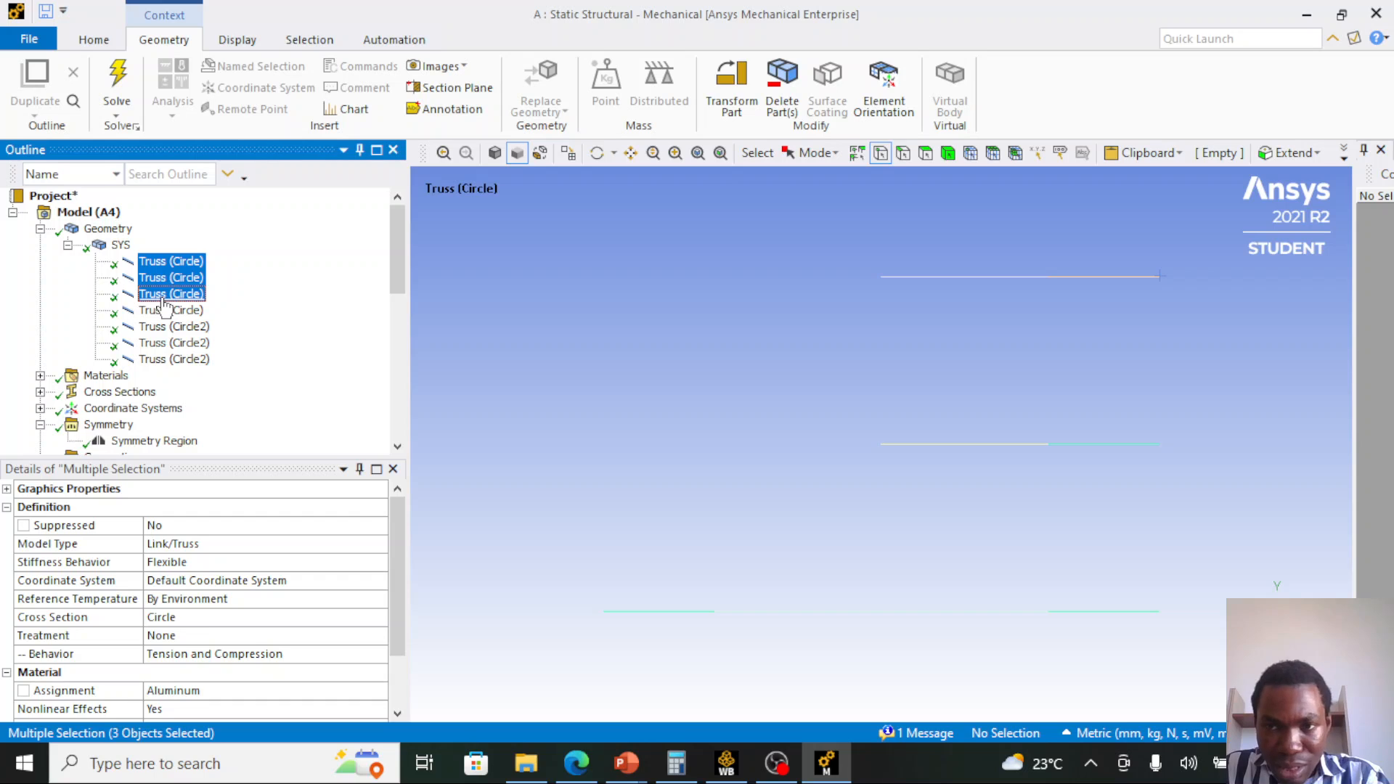
left_click(164, 297, "ctrl")
left_click(165, 312, "ctrl")
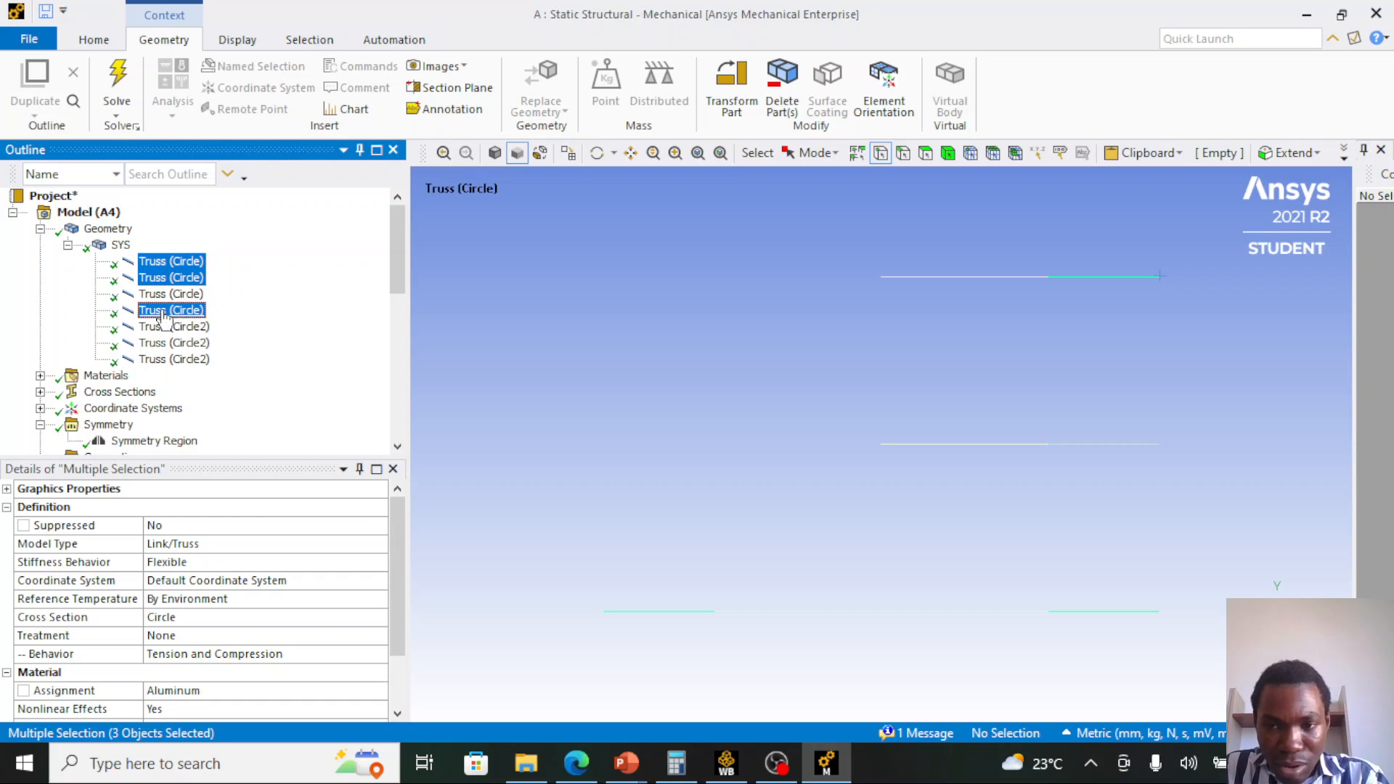
left_click(166, 312, "ctrl")
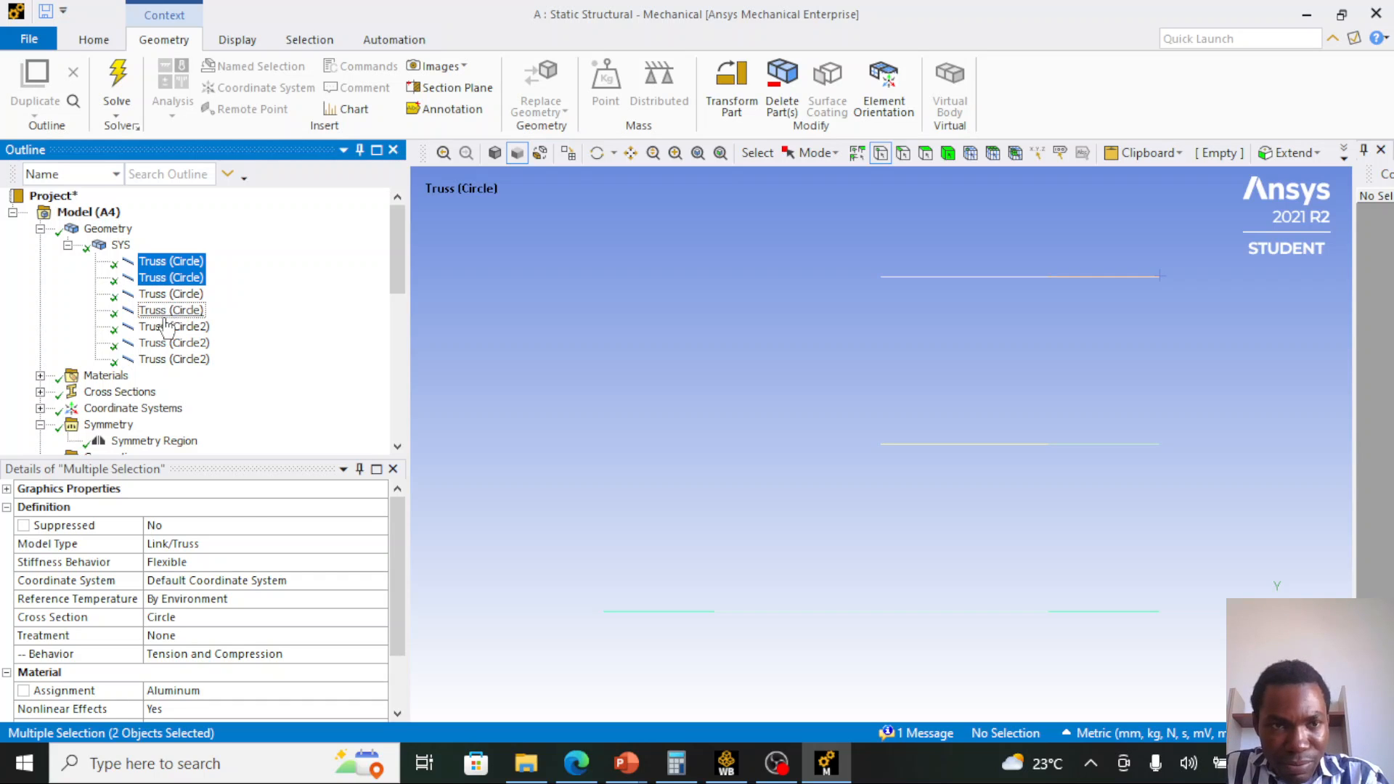
left_click(170, 328, "ctrl")
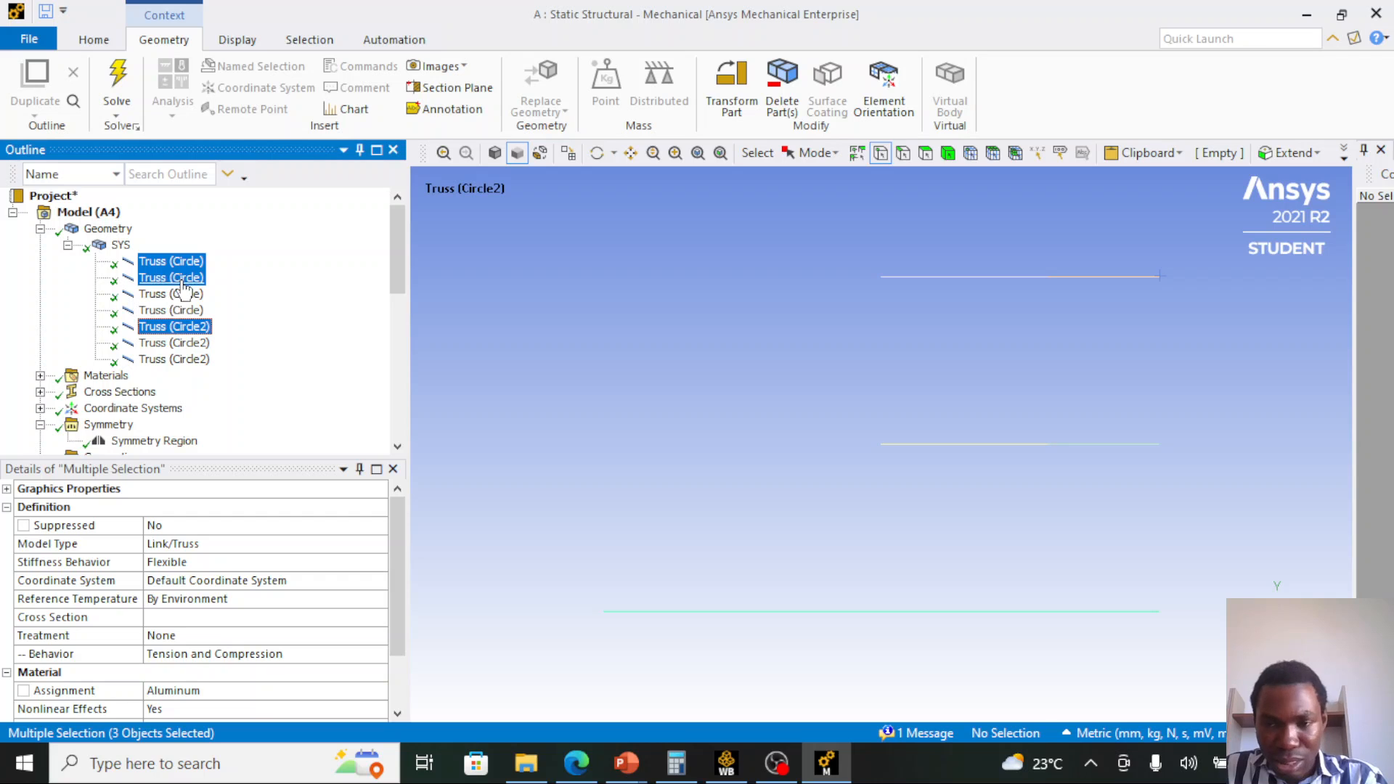
right_click(179, 267)
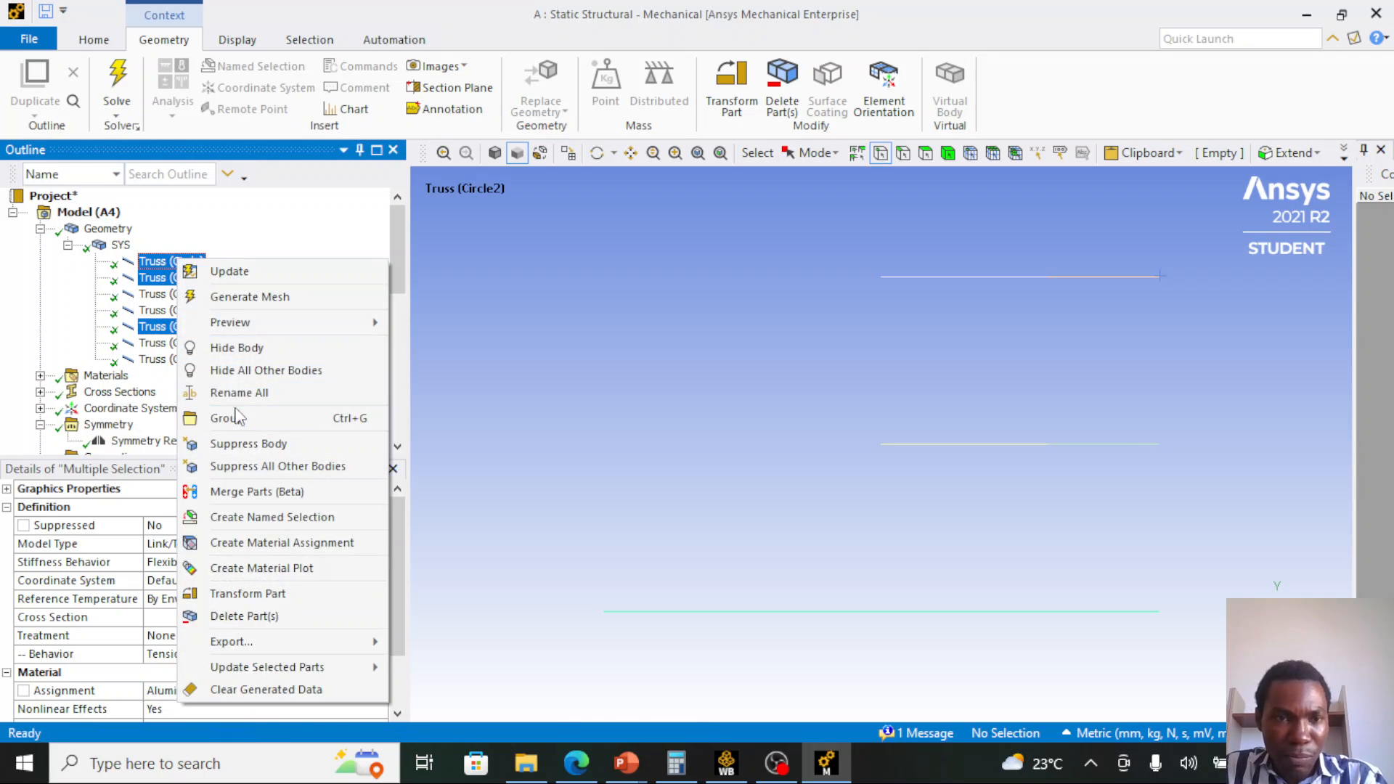
left_click(271, 350)
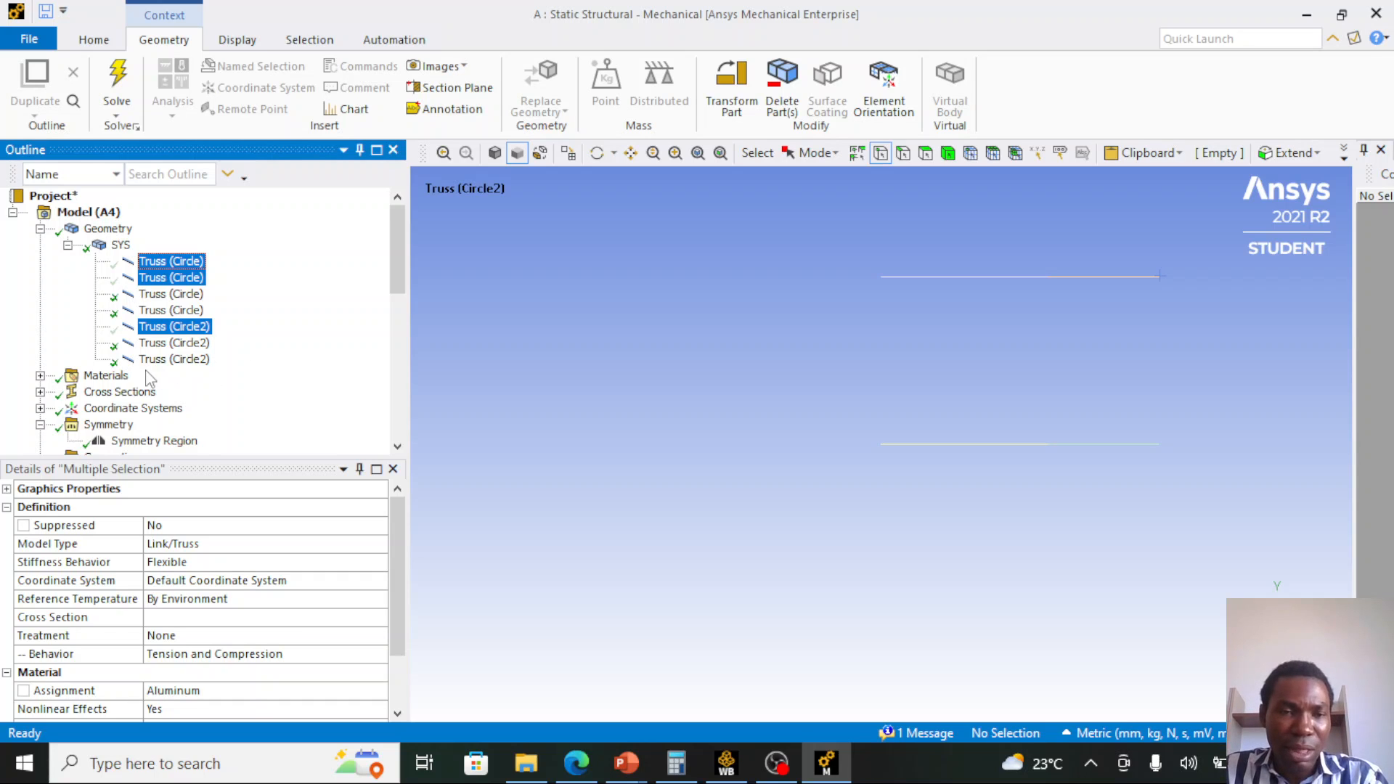
scroll(149, 376, "down", 2)
scroll(147, 379, "down", 1)
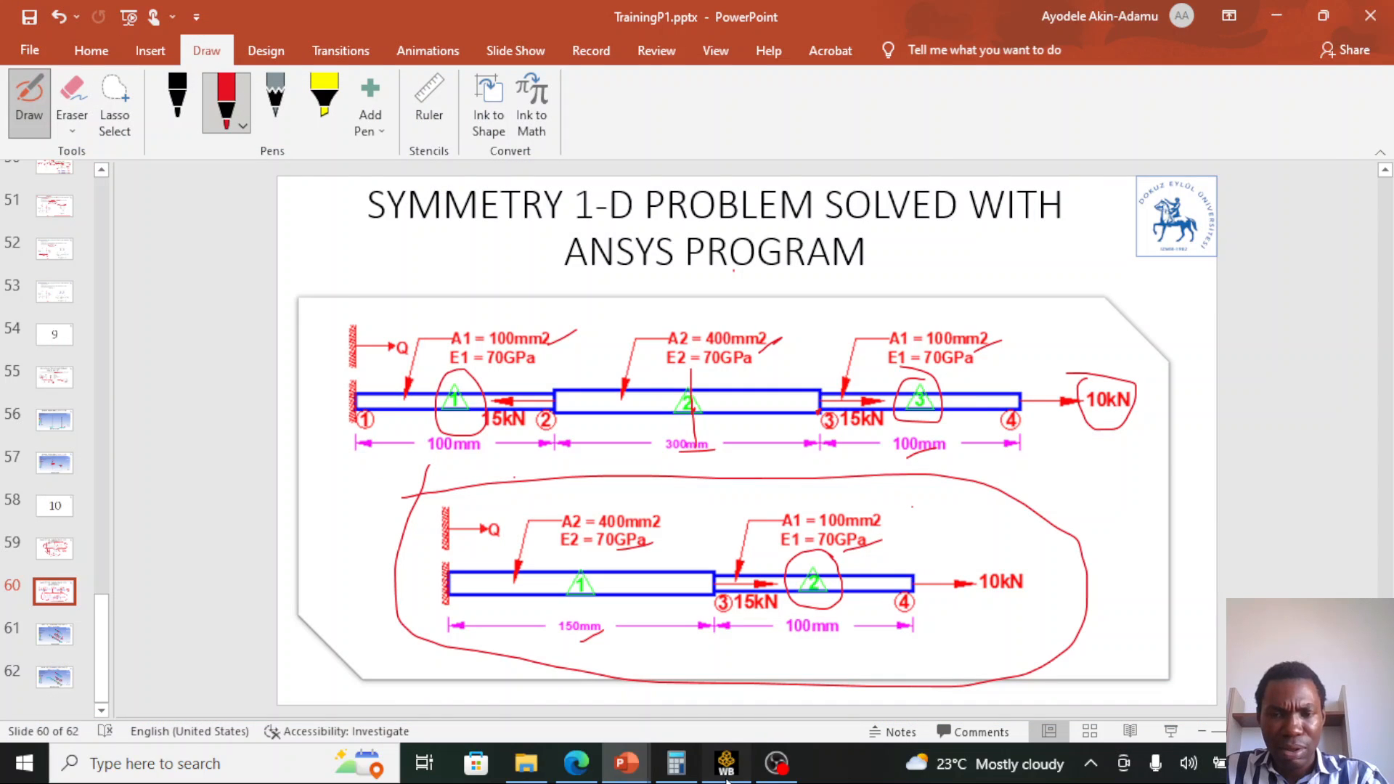
- Switch to Workbench and make sure Beta Options is enabled in the Appearance options
left_click(726, 762)
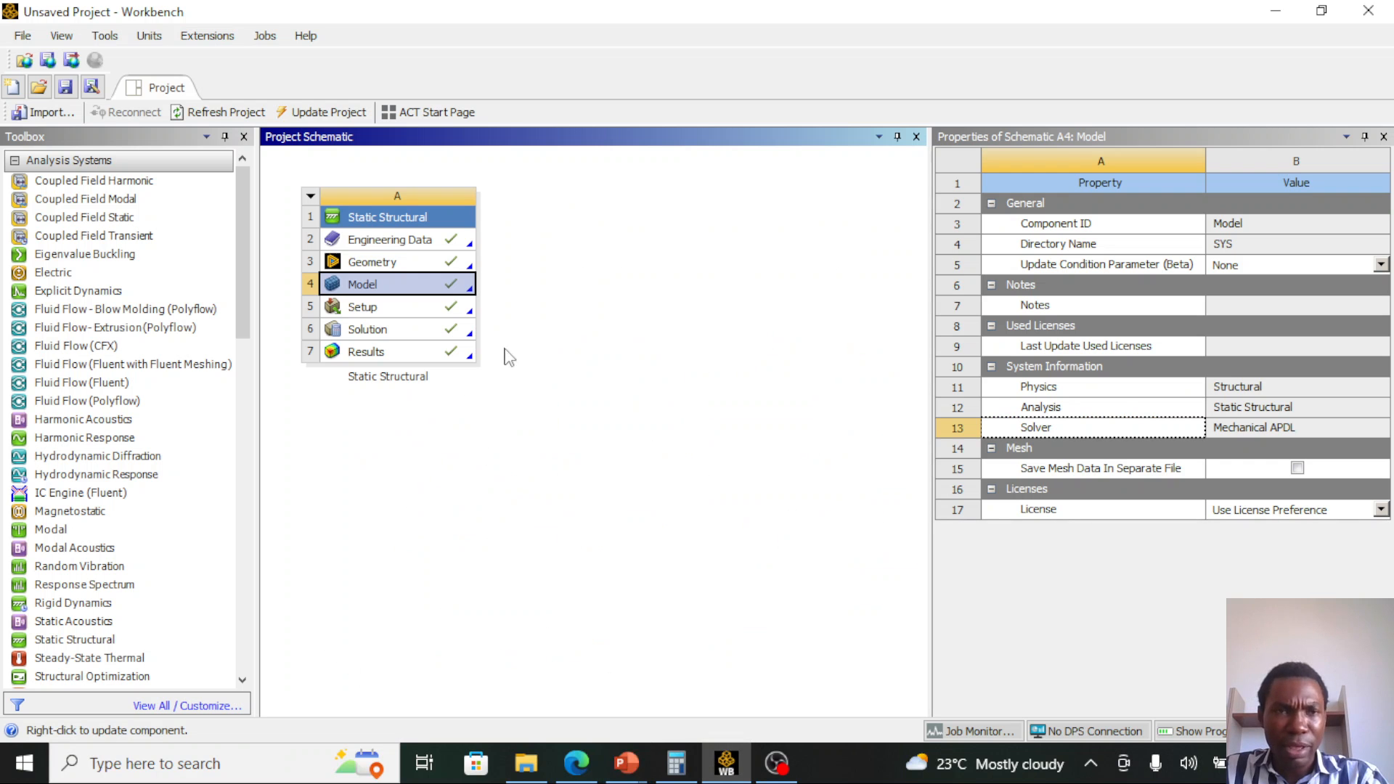
left_click(105, 36)
left_click(121, 133)
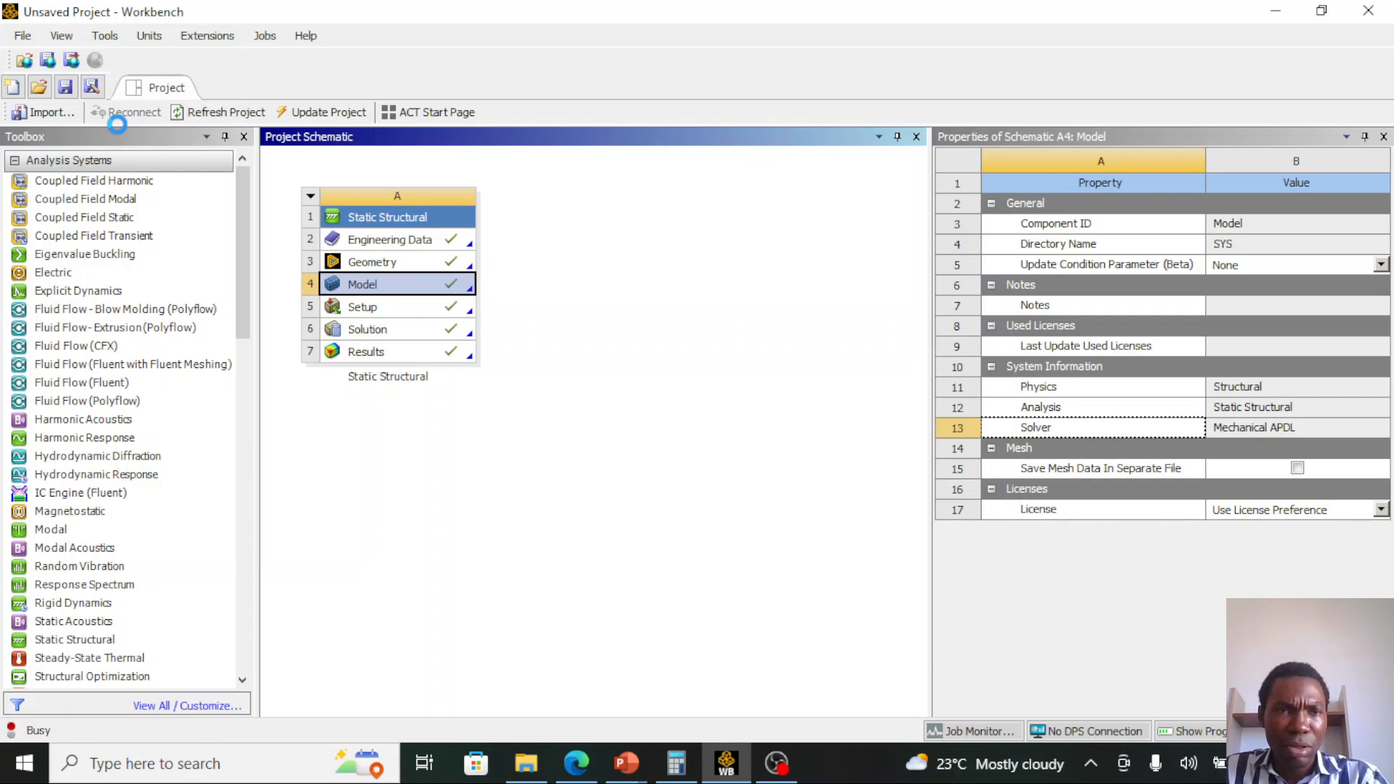
left_click(398, 150)
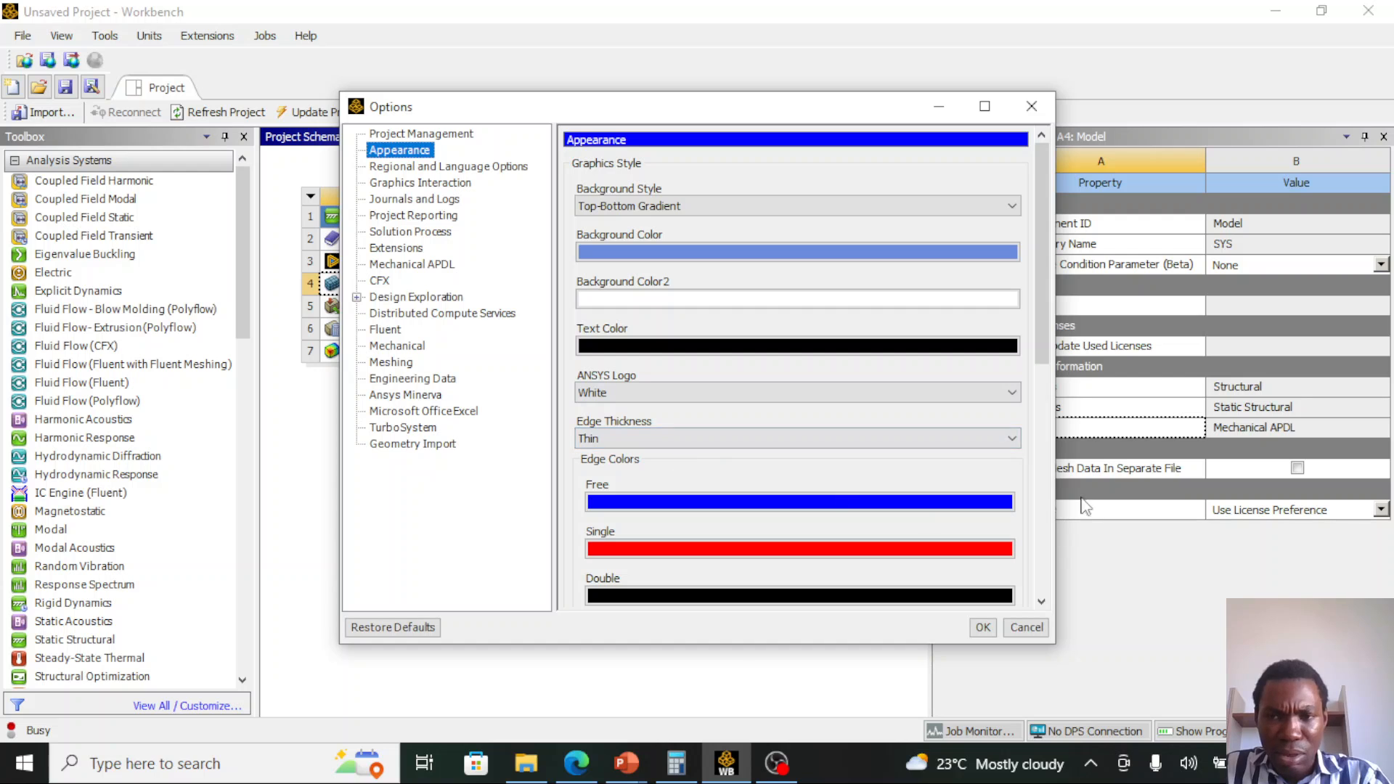
left_click_drag(1042, 352, 1063, 562)
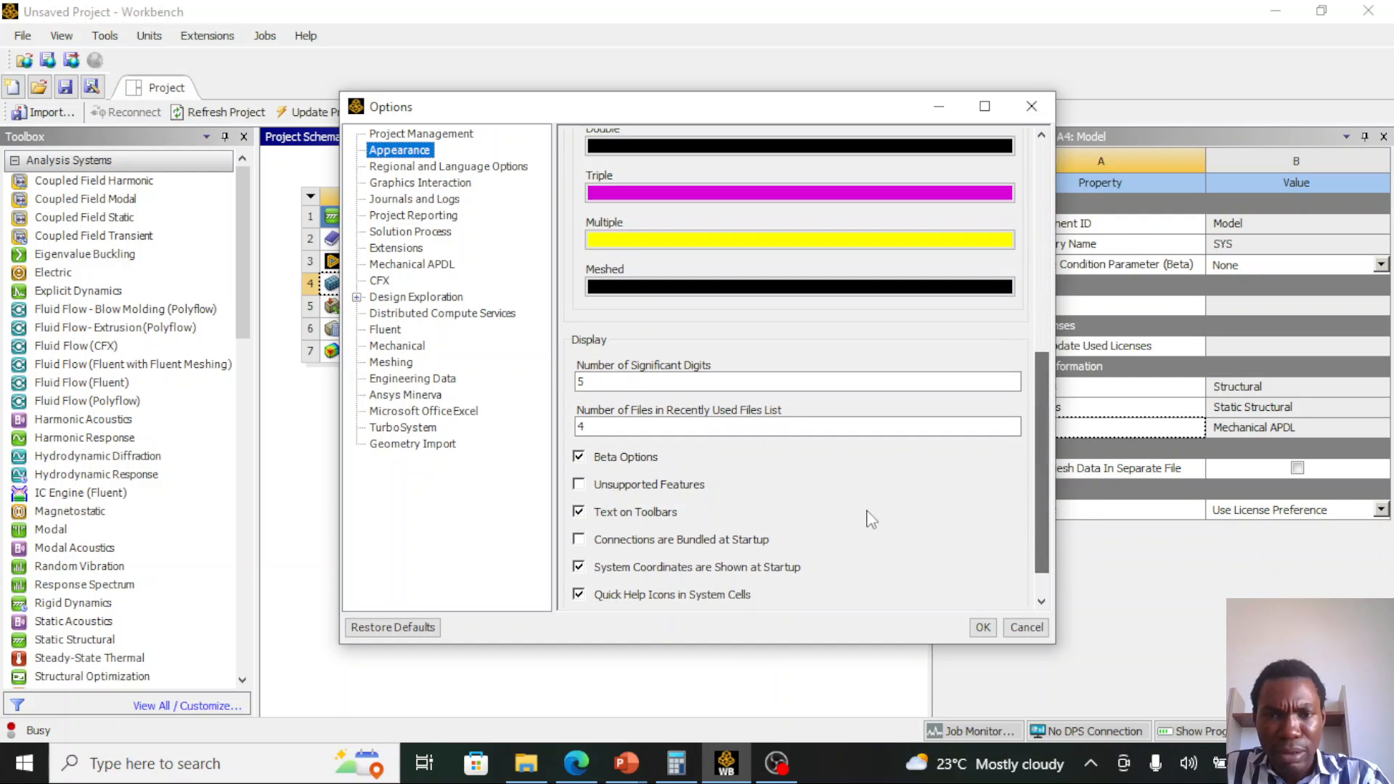
left_click(580, 461)
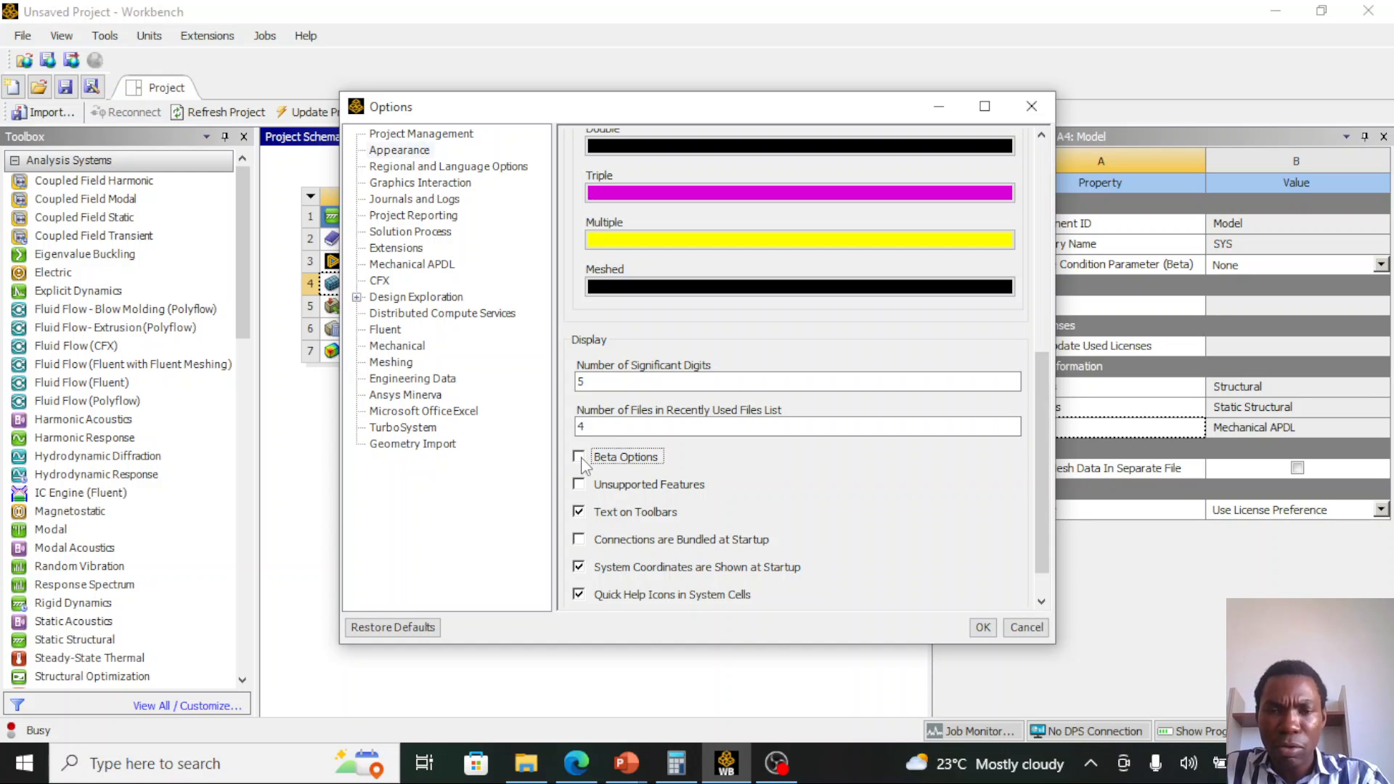
left_click(982, 629)
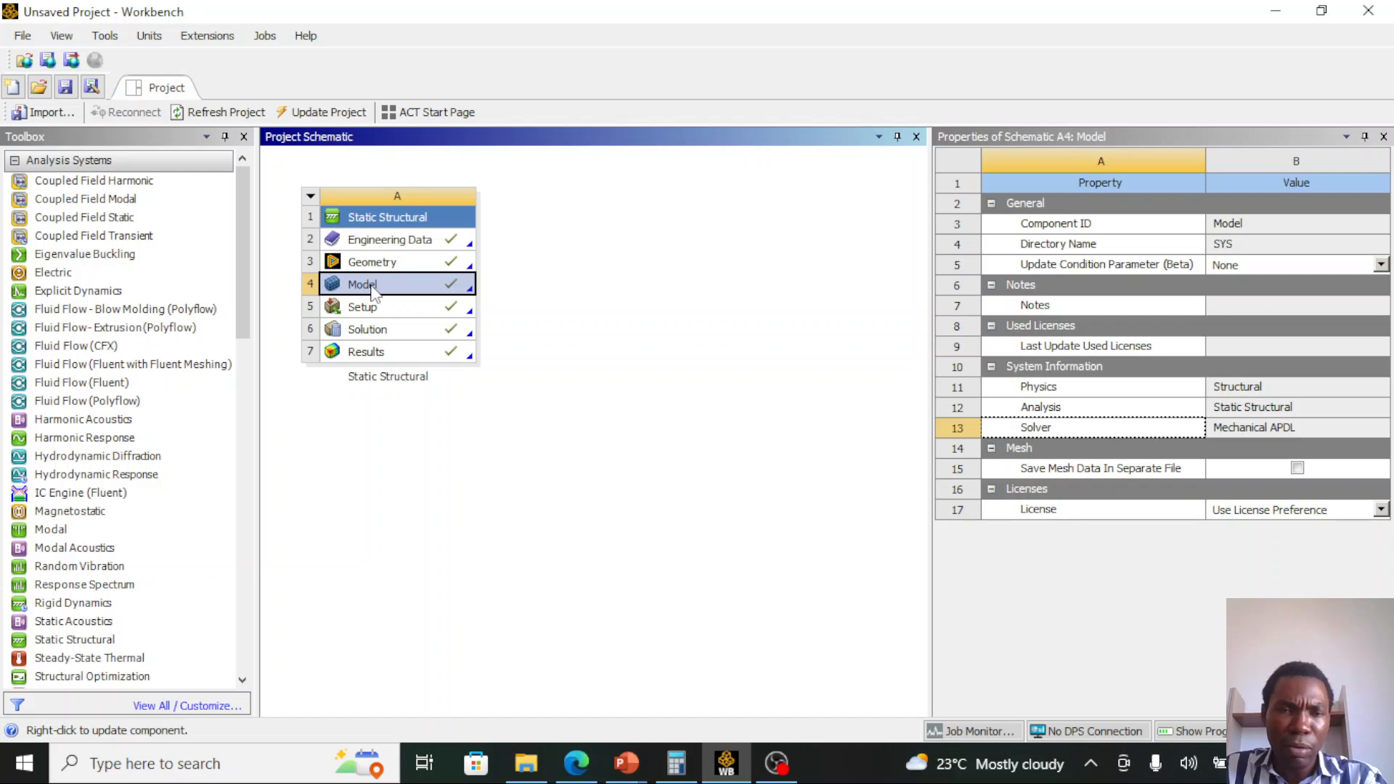
- Reopen the Static Structural model in Mechanical and select the top-level Model (A4) object
double_click(373, 290)
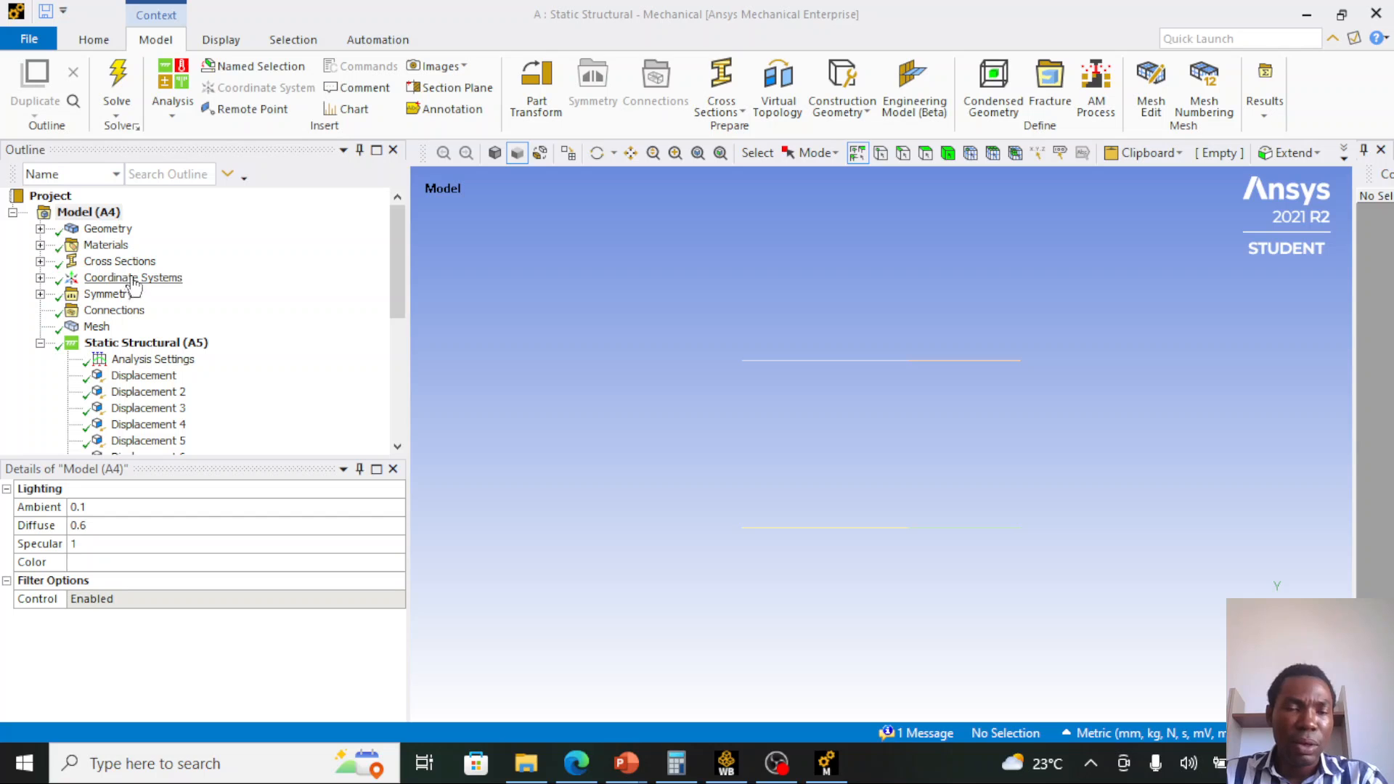
scroll(145, 319, "down", 3)
scroll(105, 276, "up", 3)
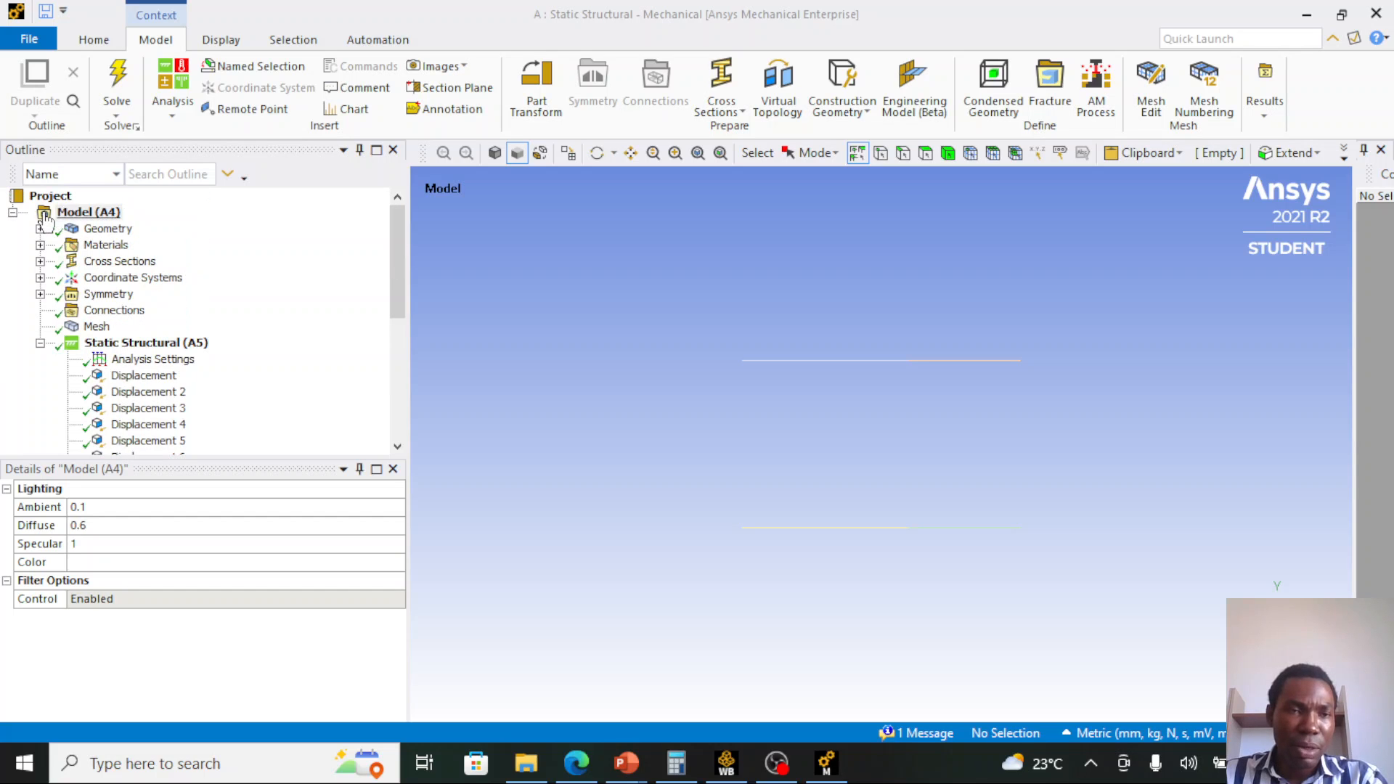
left_click(88, 213)
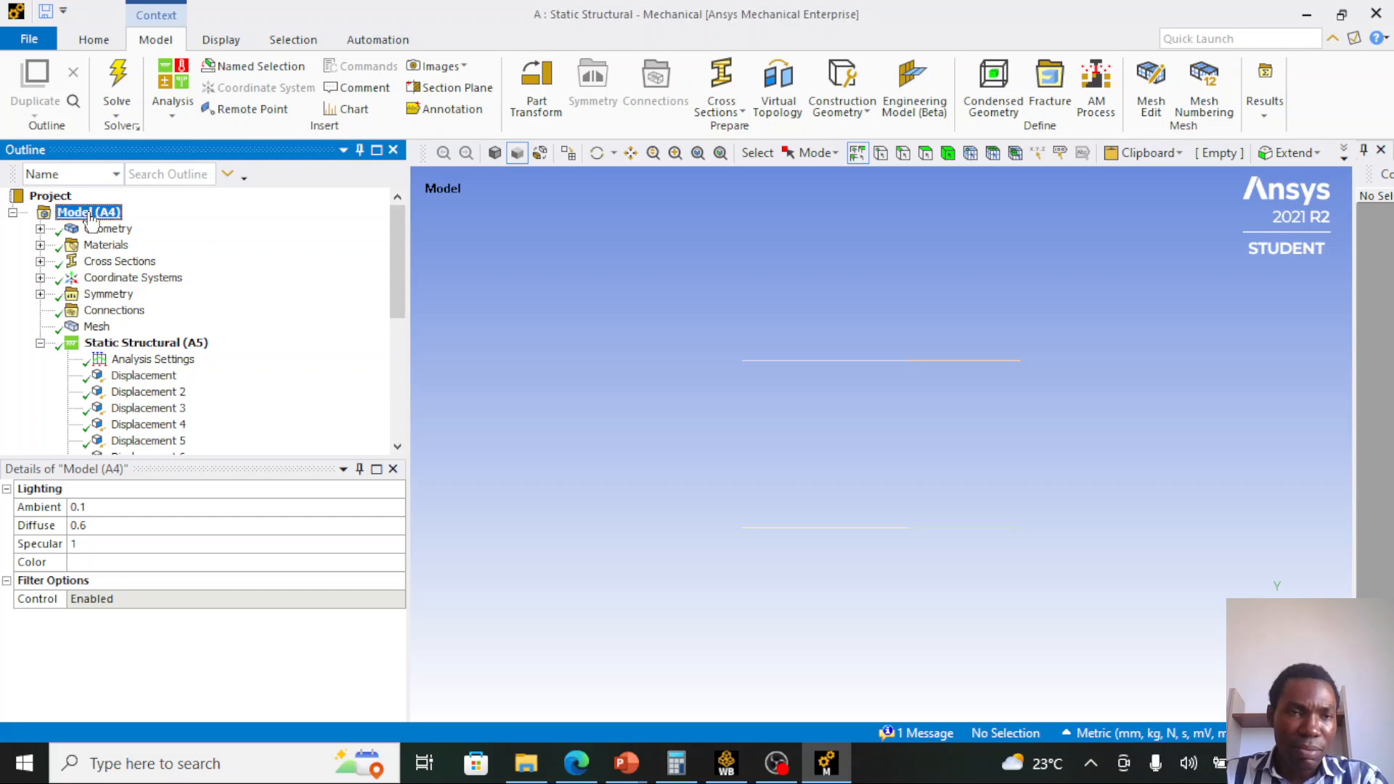
right_click(89, 215)
mouse_move(212, 226)
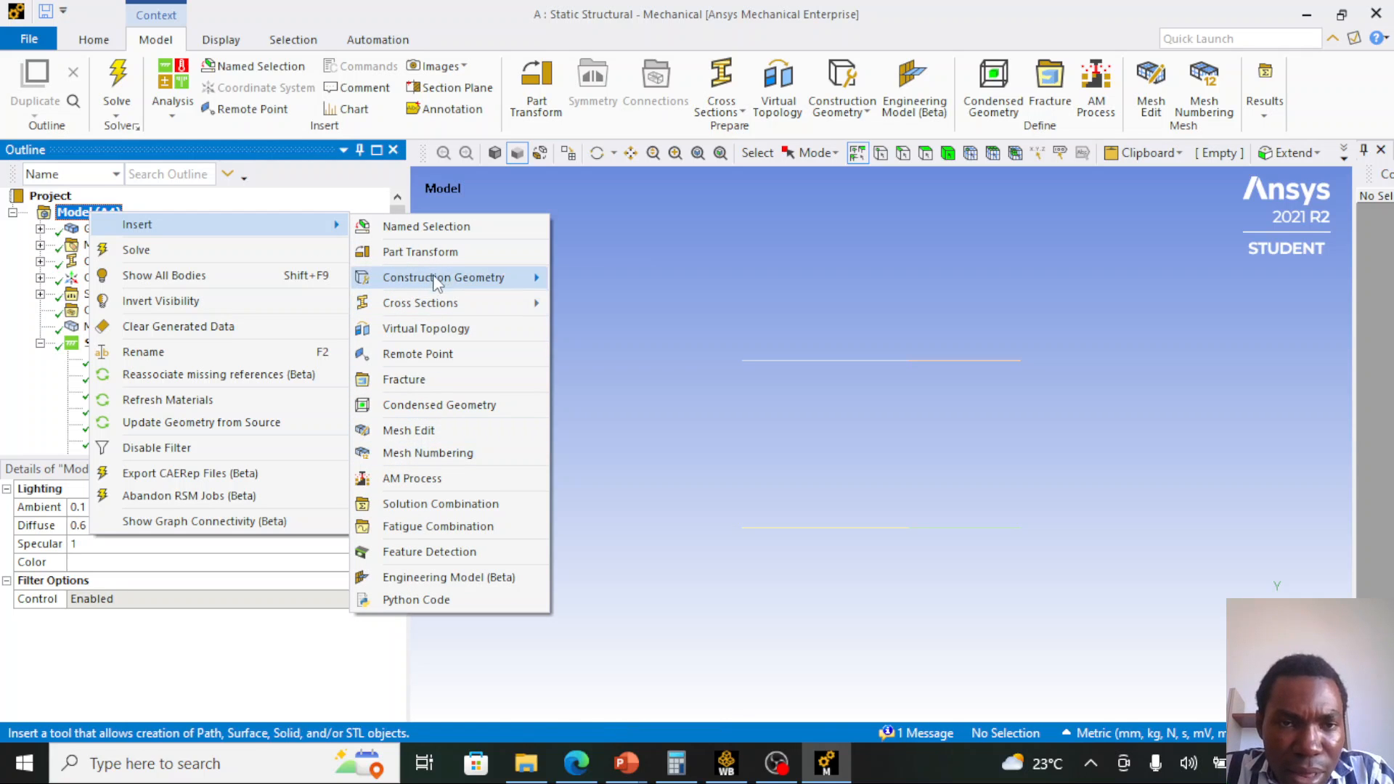
mouse_move(431, 305)
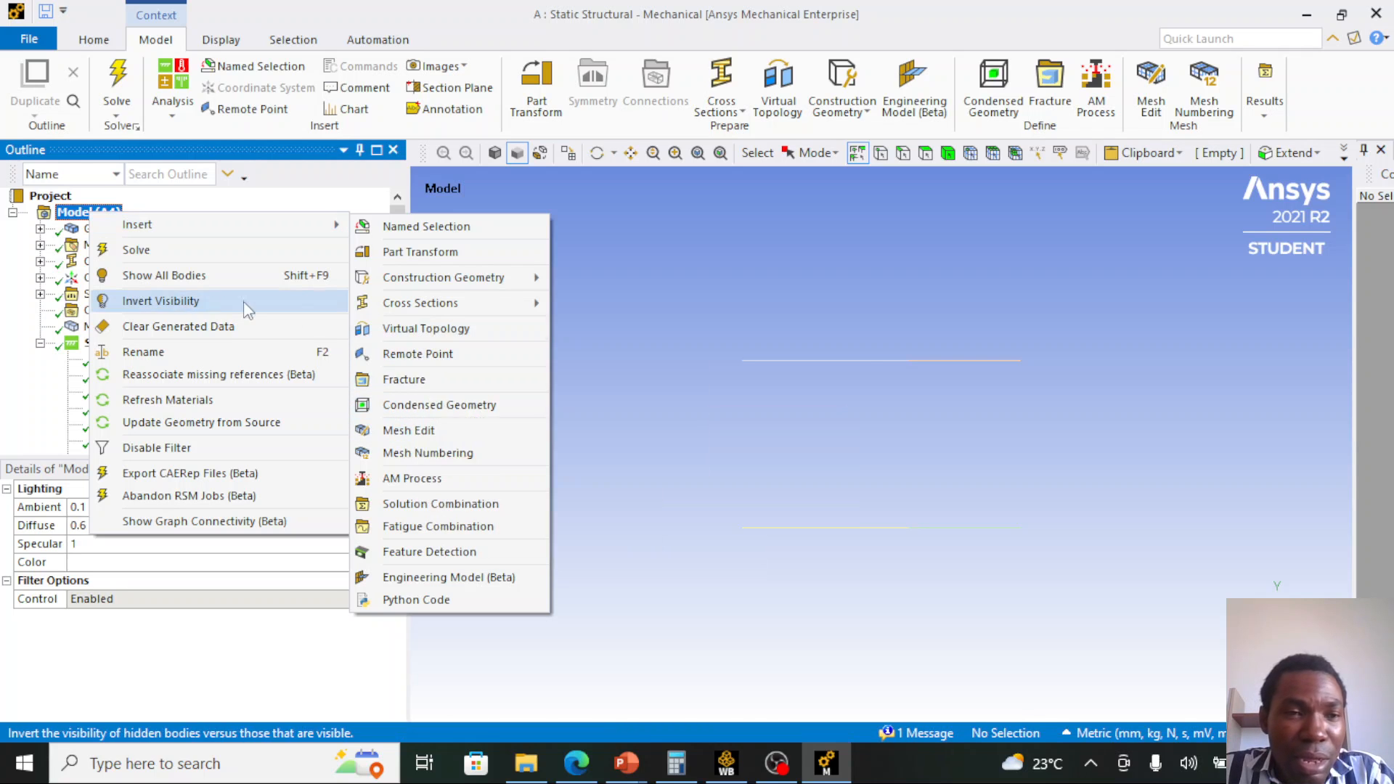
left_click(29, 286)
- Select the Symmetry object, look through its graphical expansion settings, and set Num Repeat of Graphical Expansion 1 to 2
left_click(39, 294)
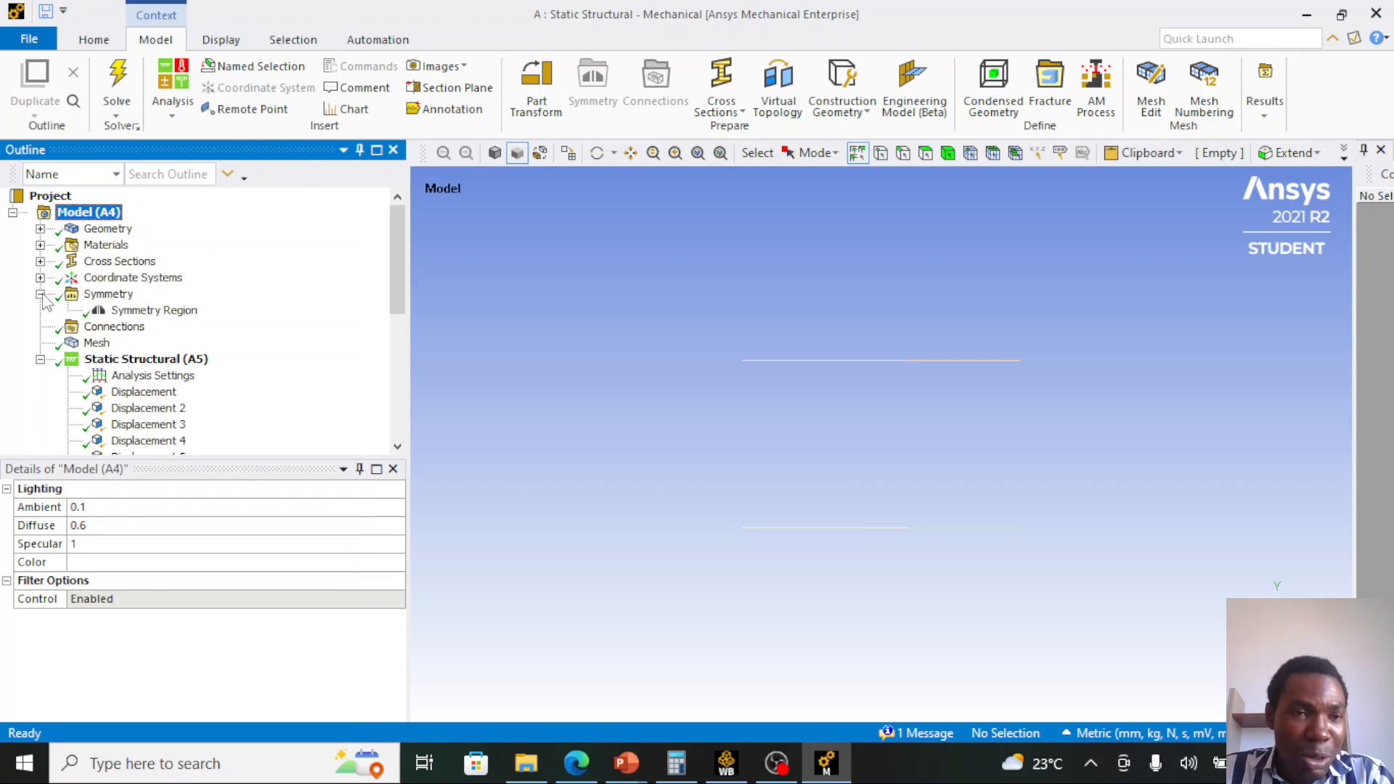
left_click(107, 295)
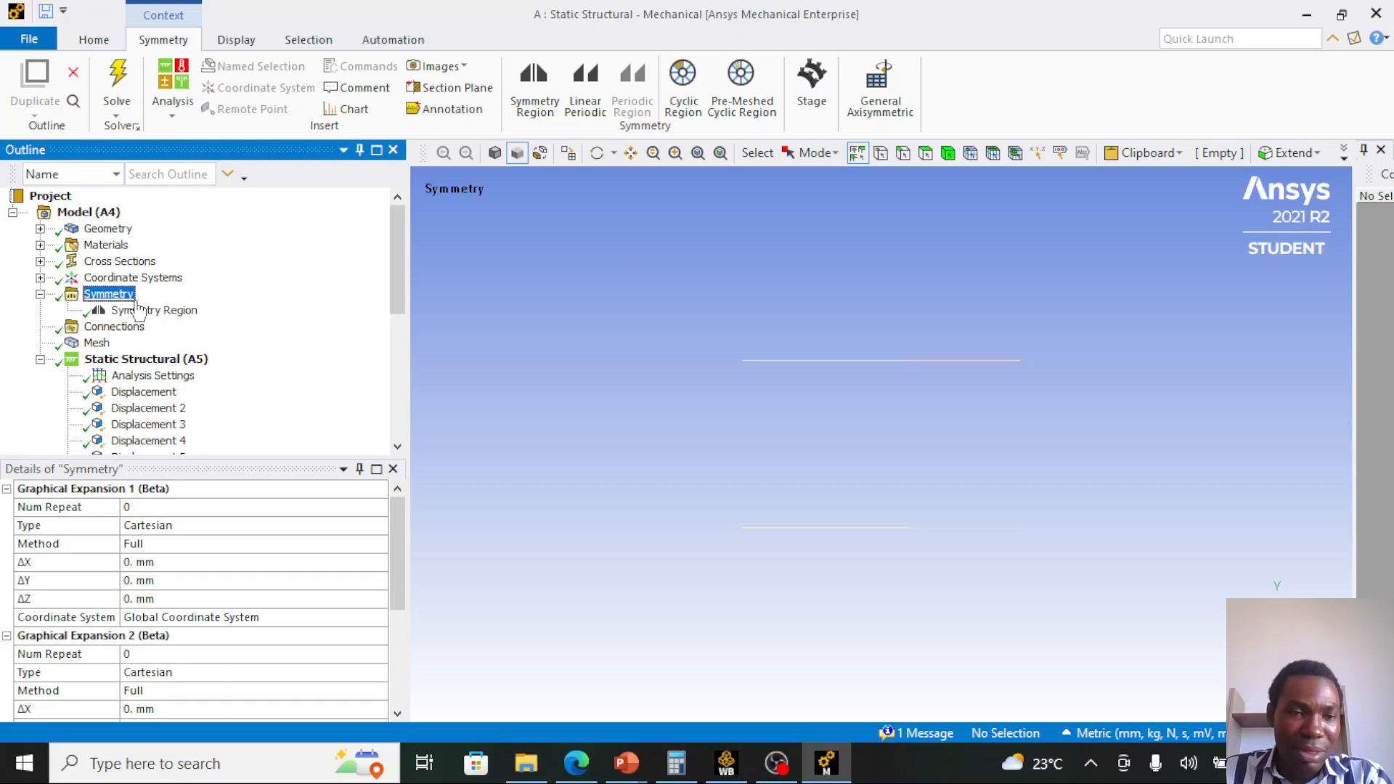
scroll(182, 517, "down", 1)
scroll(182, 517, "up", 1)
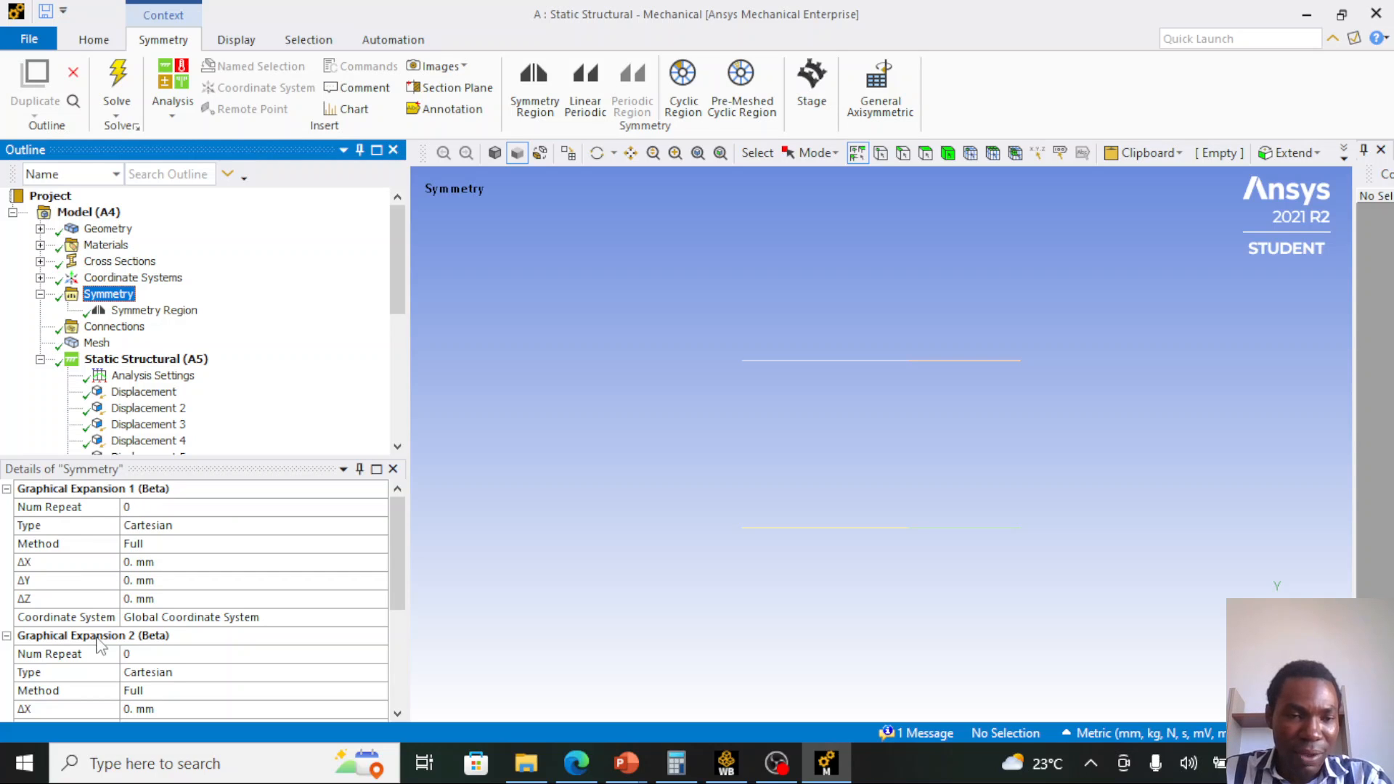
scroll(102, 646, "down", 3)
scroll(109, 672, "down", 1)
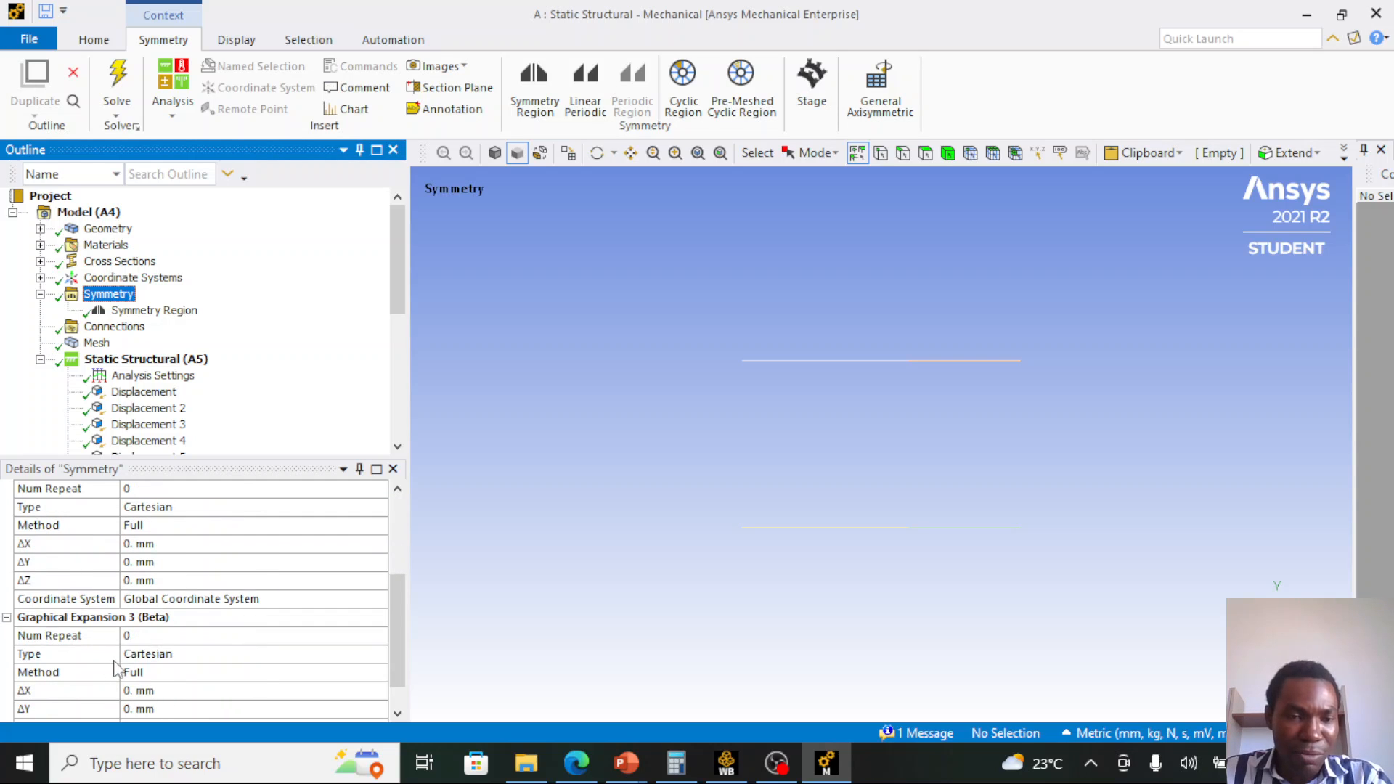
scroll(108, 668, "up", 3)
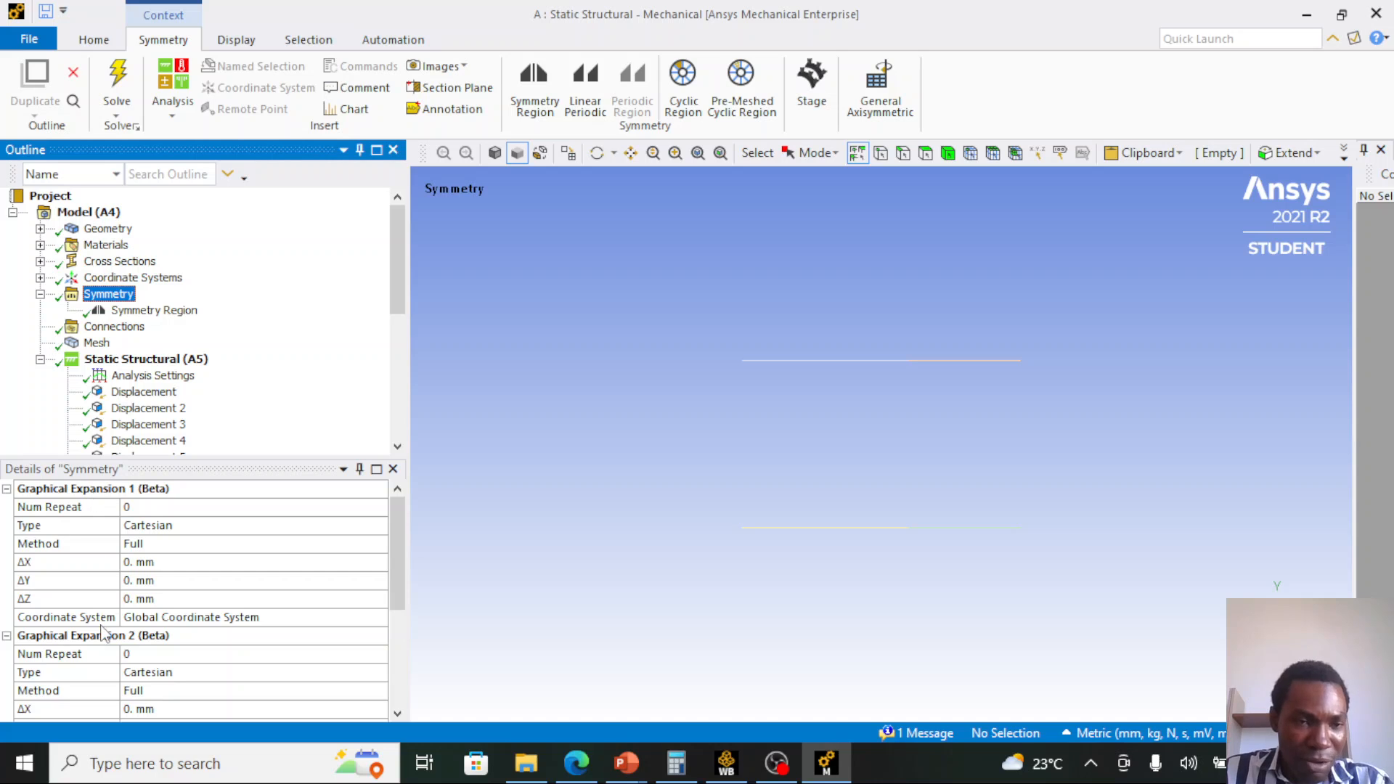
left_click(142, 508)
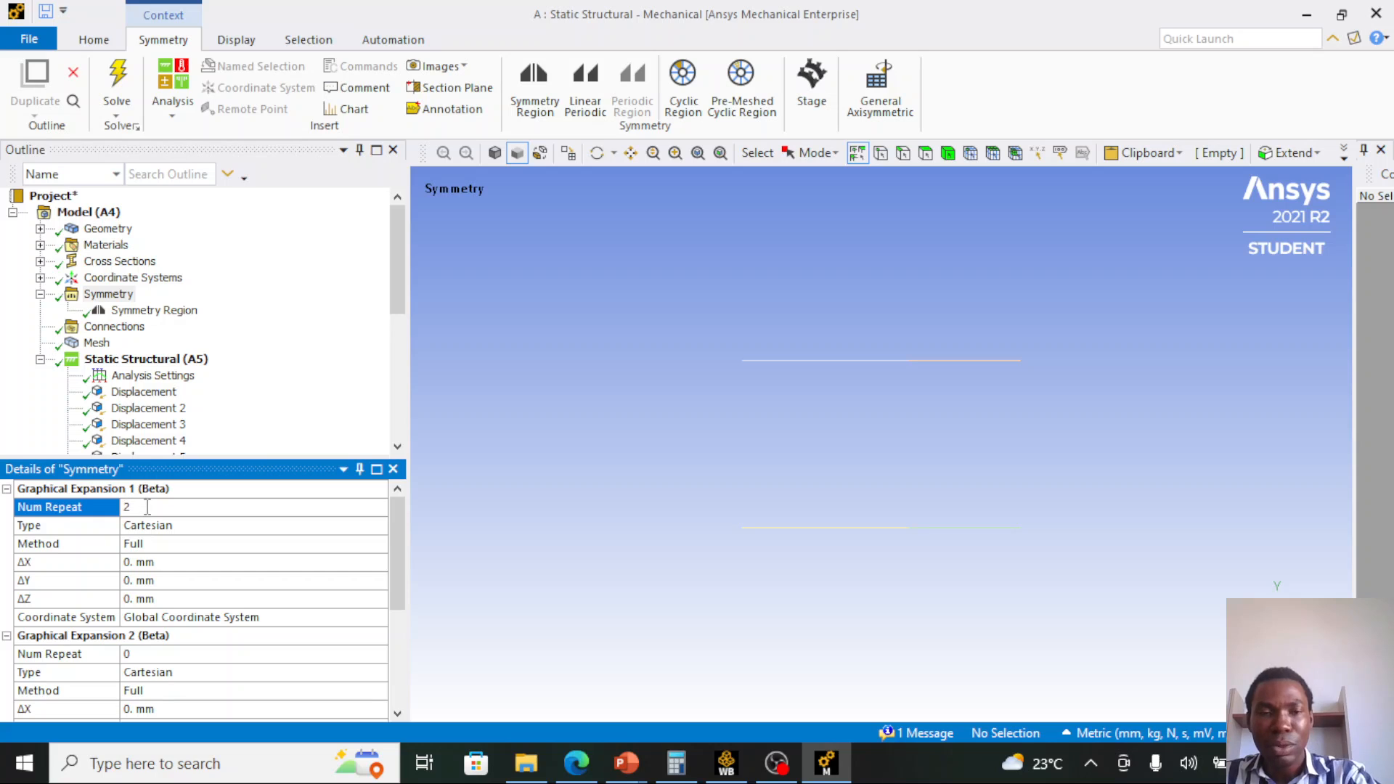
left_click(160, 526)
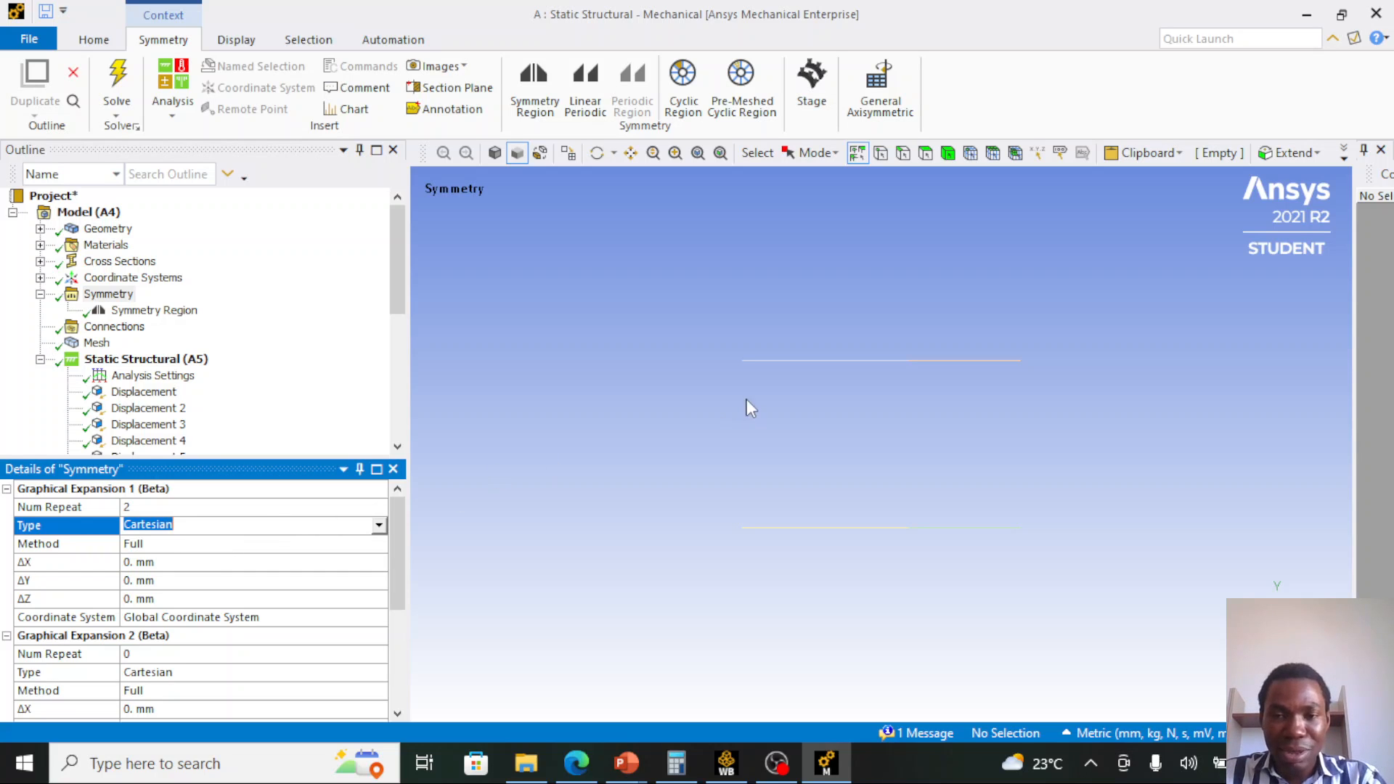
- Insert a coordinate system with its origin at the symmetry-side end vertex of the upper half bar, at (250, 300, 0) mm
left_click(742, 361)
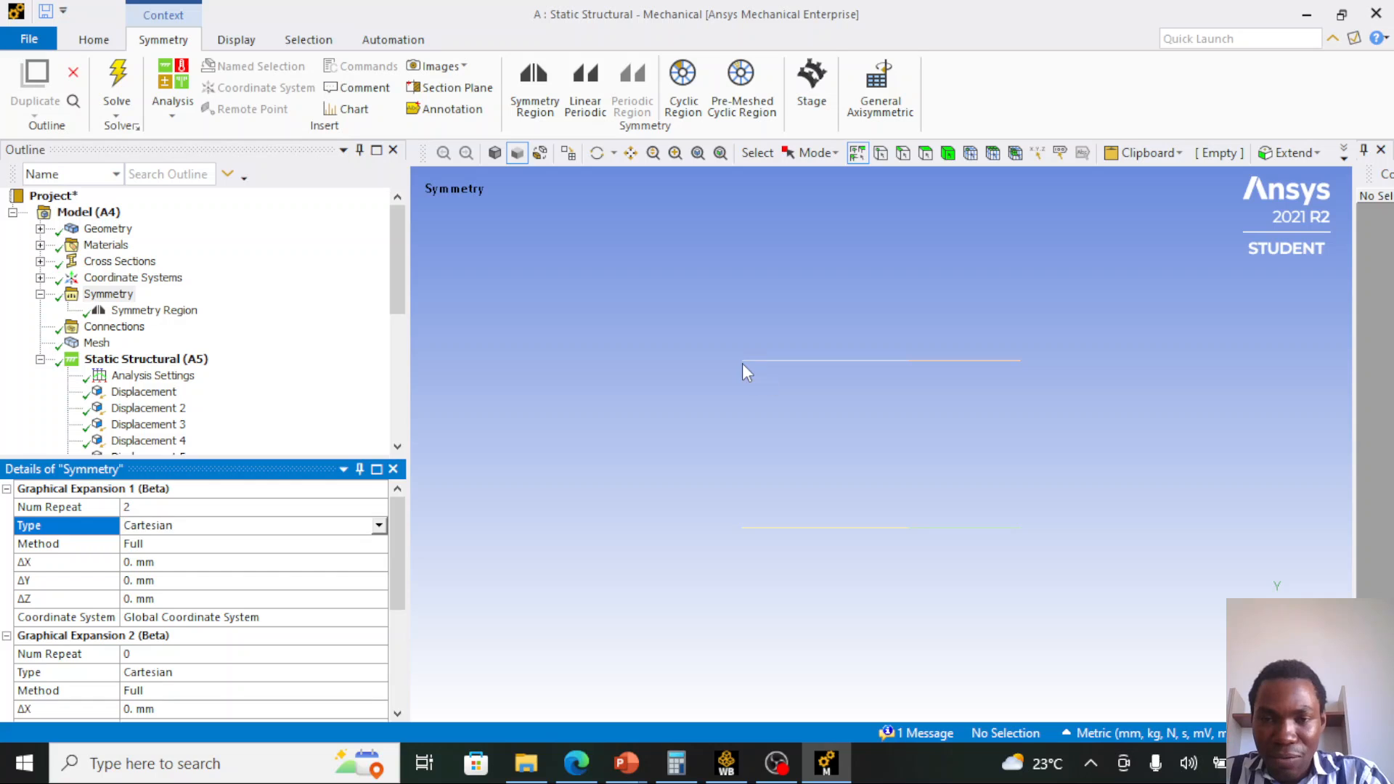
left_click(742, 361)
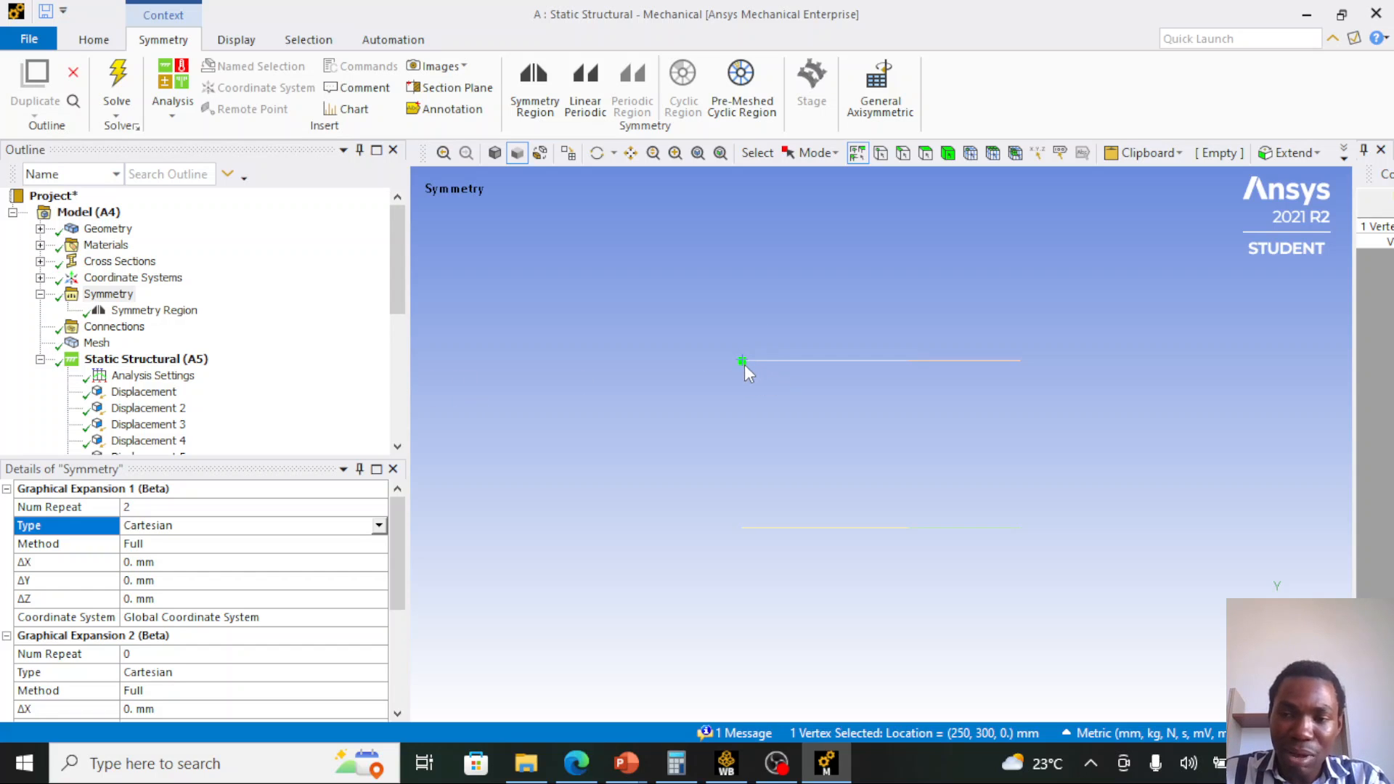
right_click(129, 280)
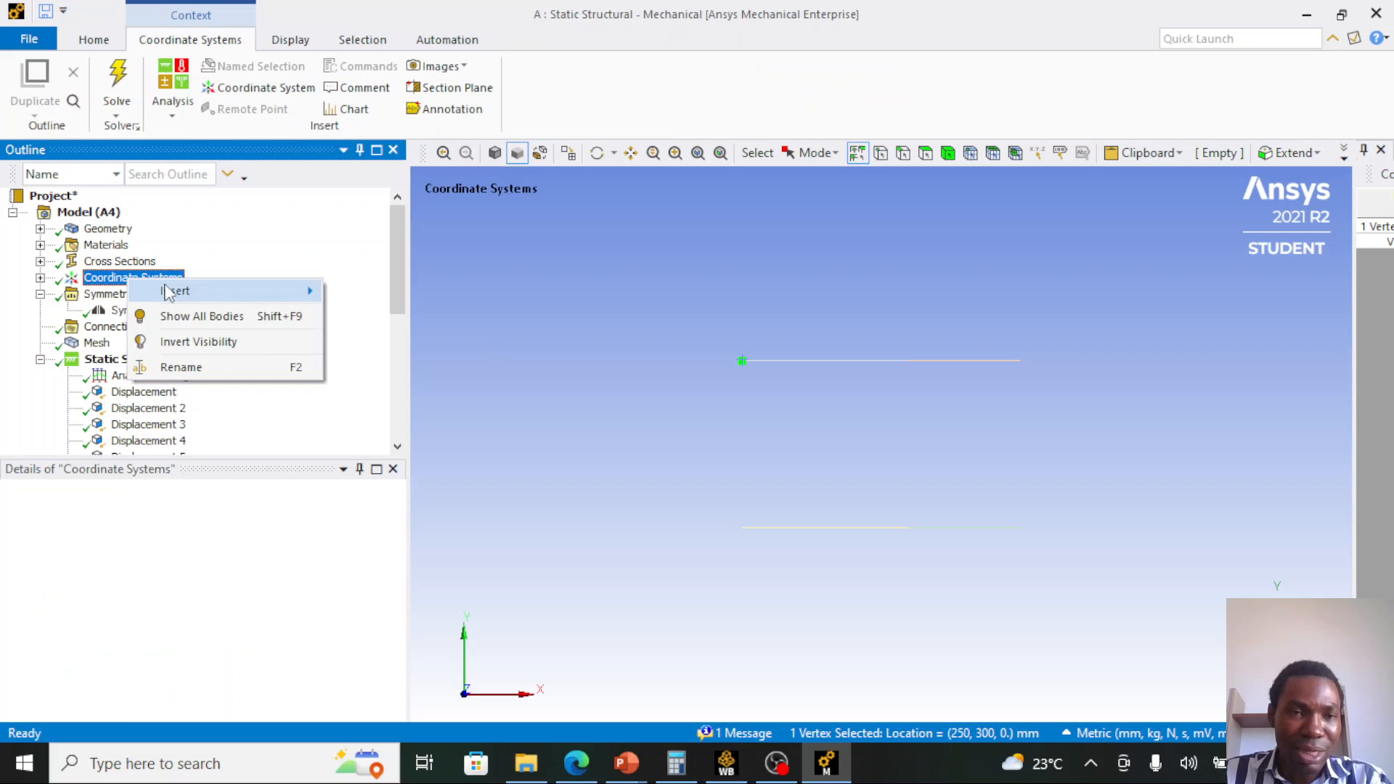
mouse_move(177, 290)
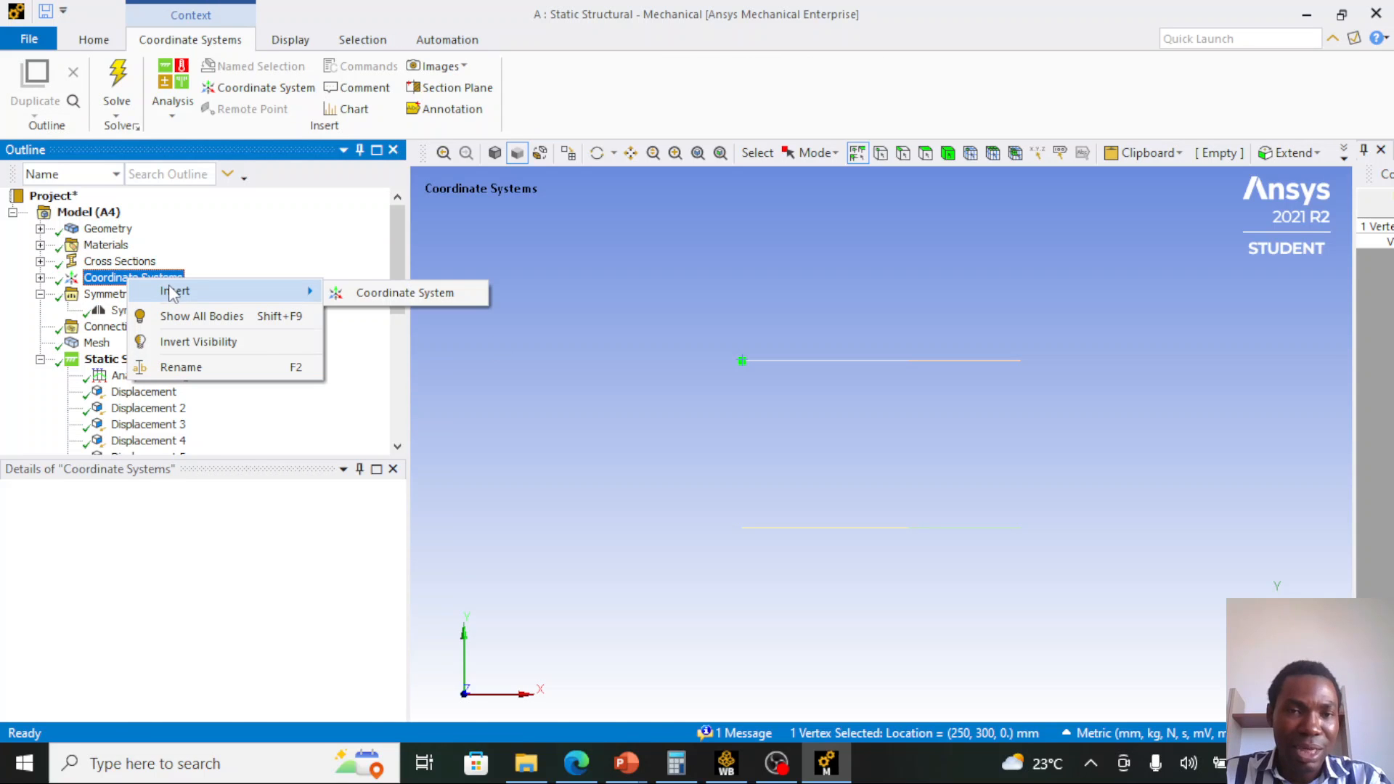
left_click(370, 293)
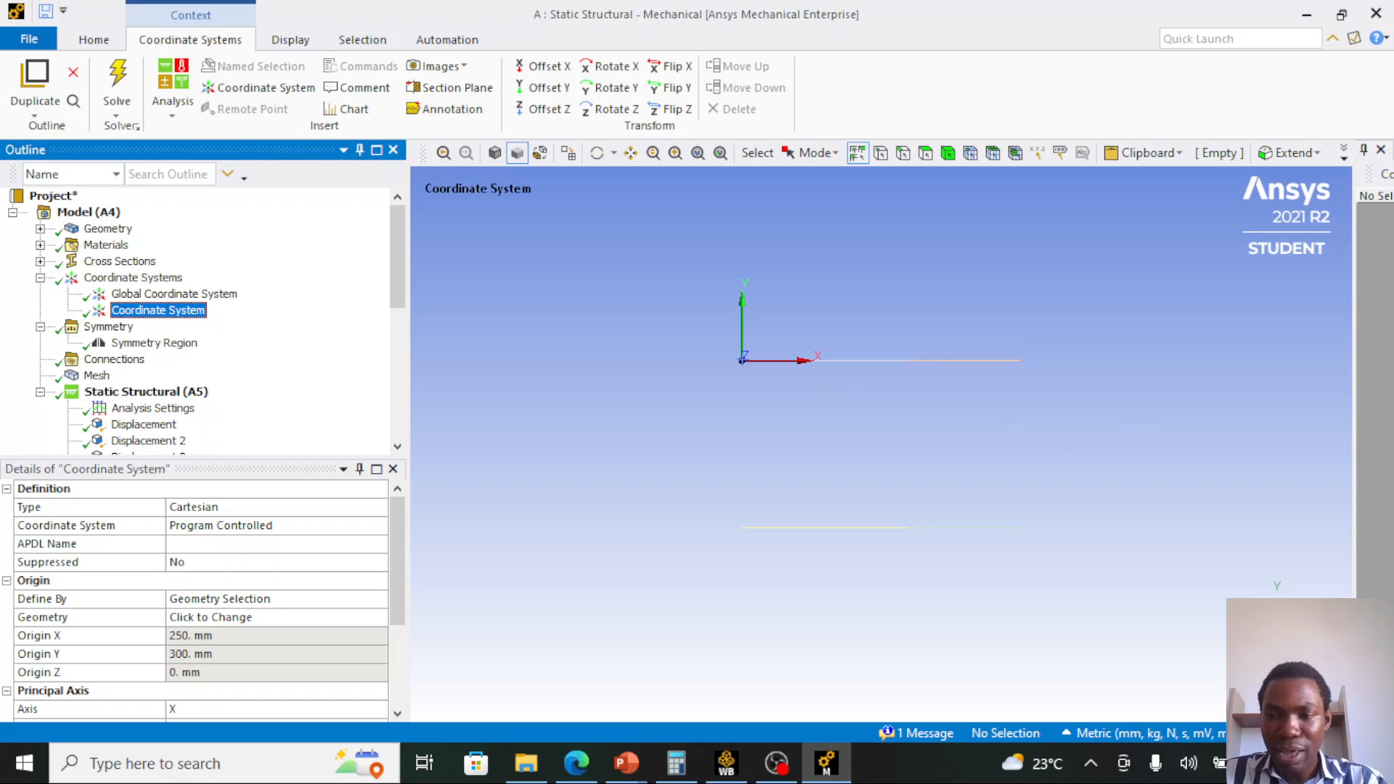
left_click(1295, 631)
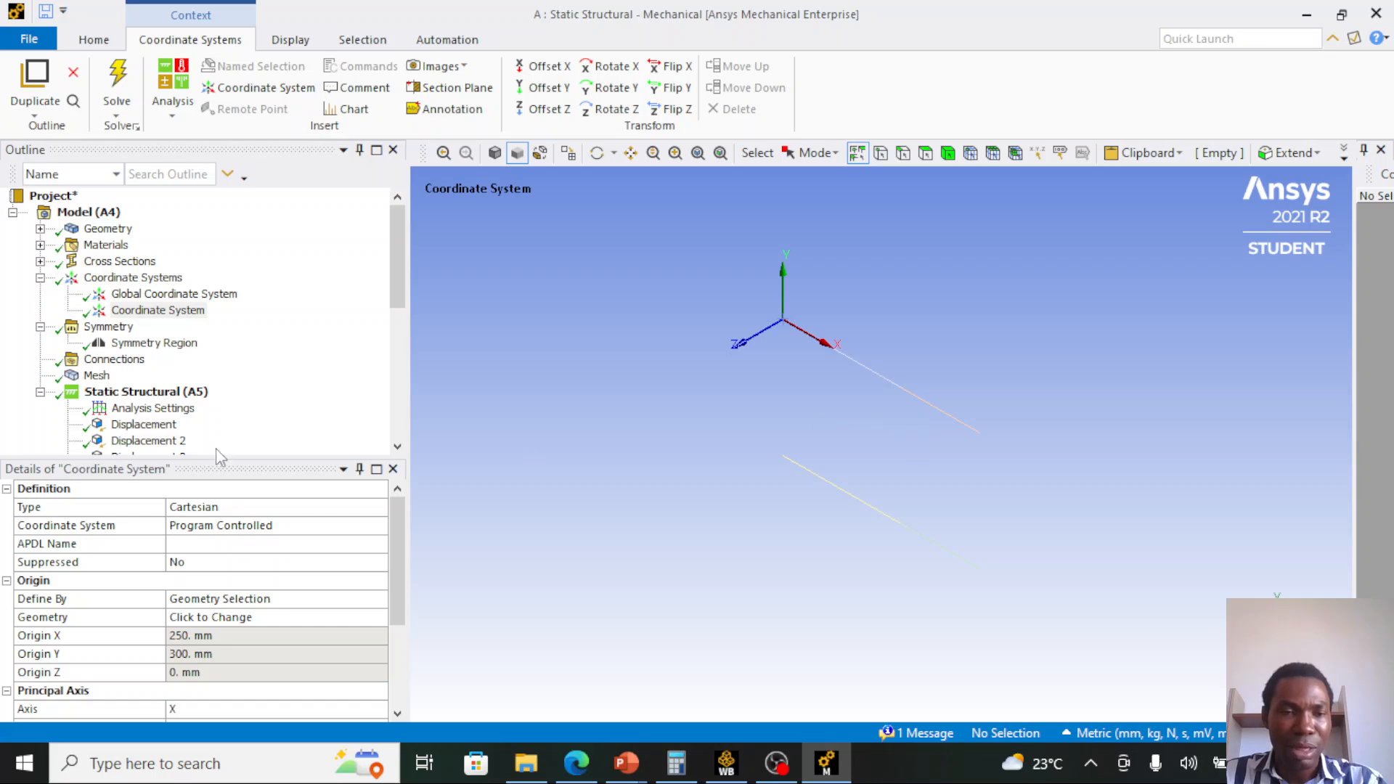
- For the Symmetry object's Graphical Expansion 1, keep type Cartesian and method Full, and set ΔX to 250 mm
left_click(108, 327)
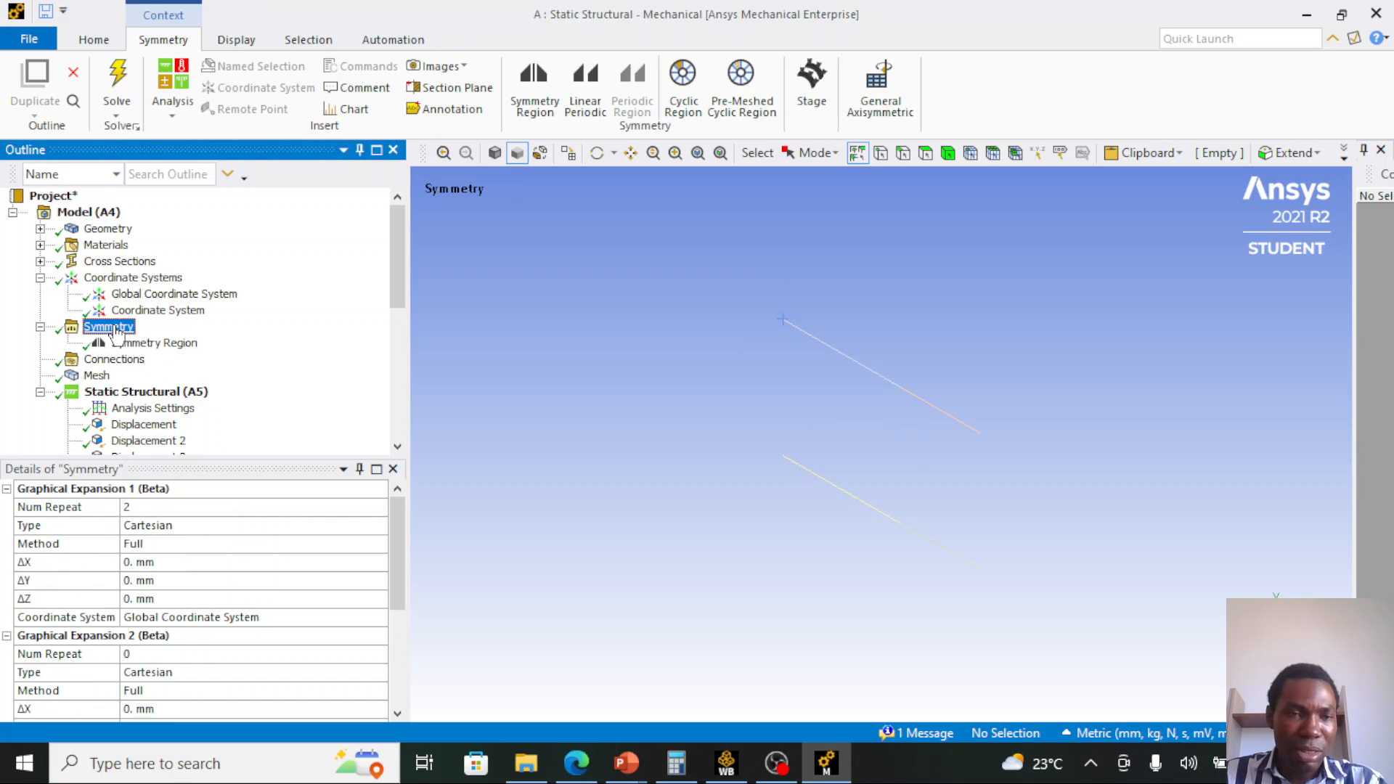
left_click(156, 524)
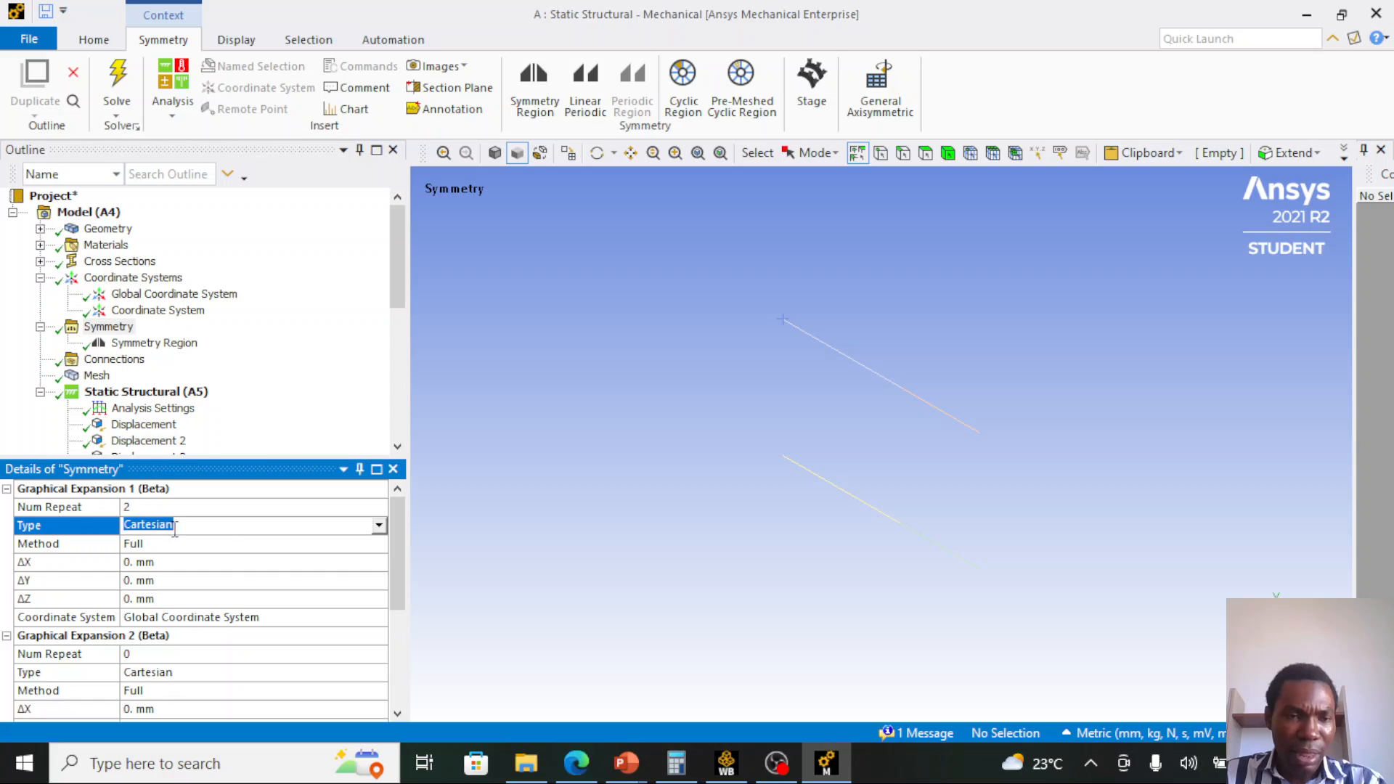
left_click(378, 526)
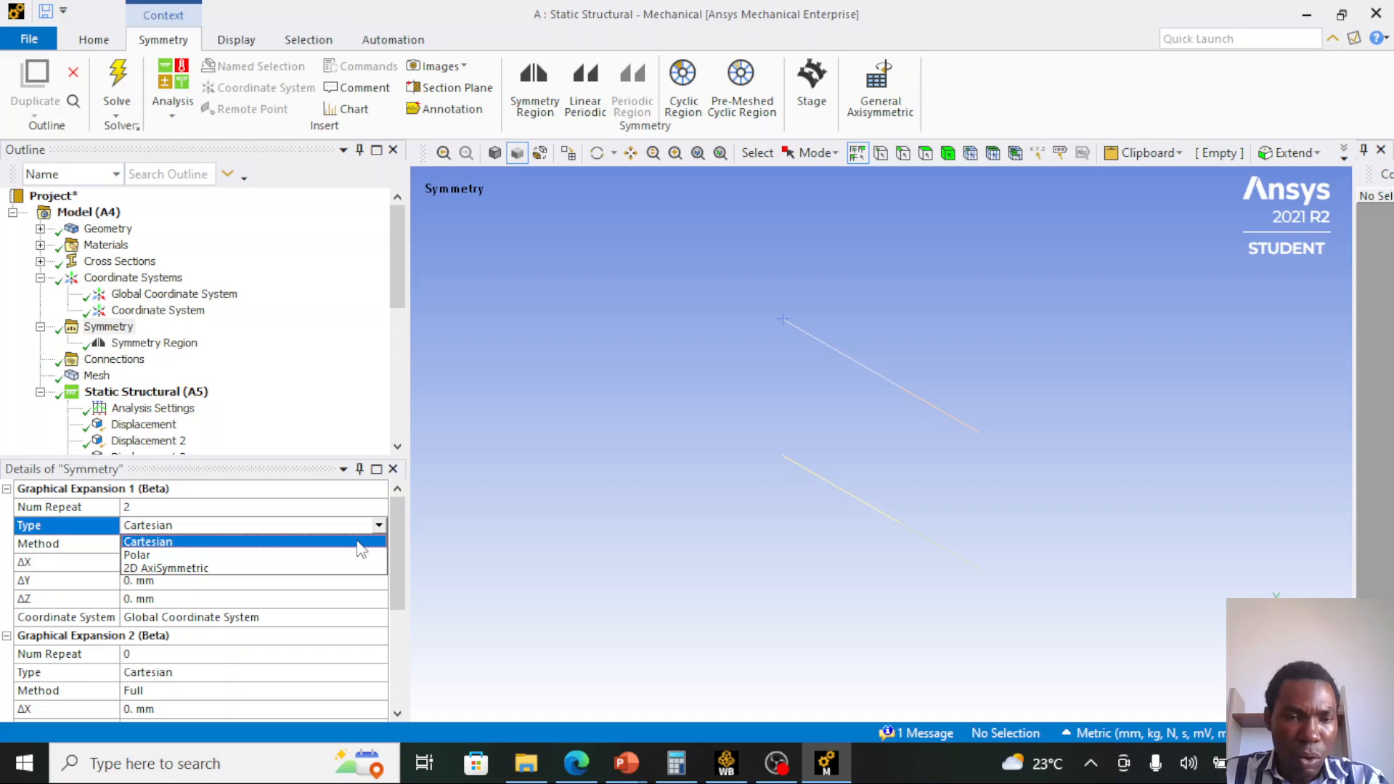
left_click(358, 541)
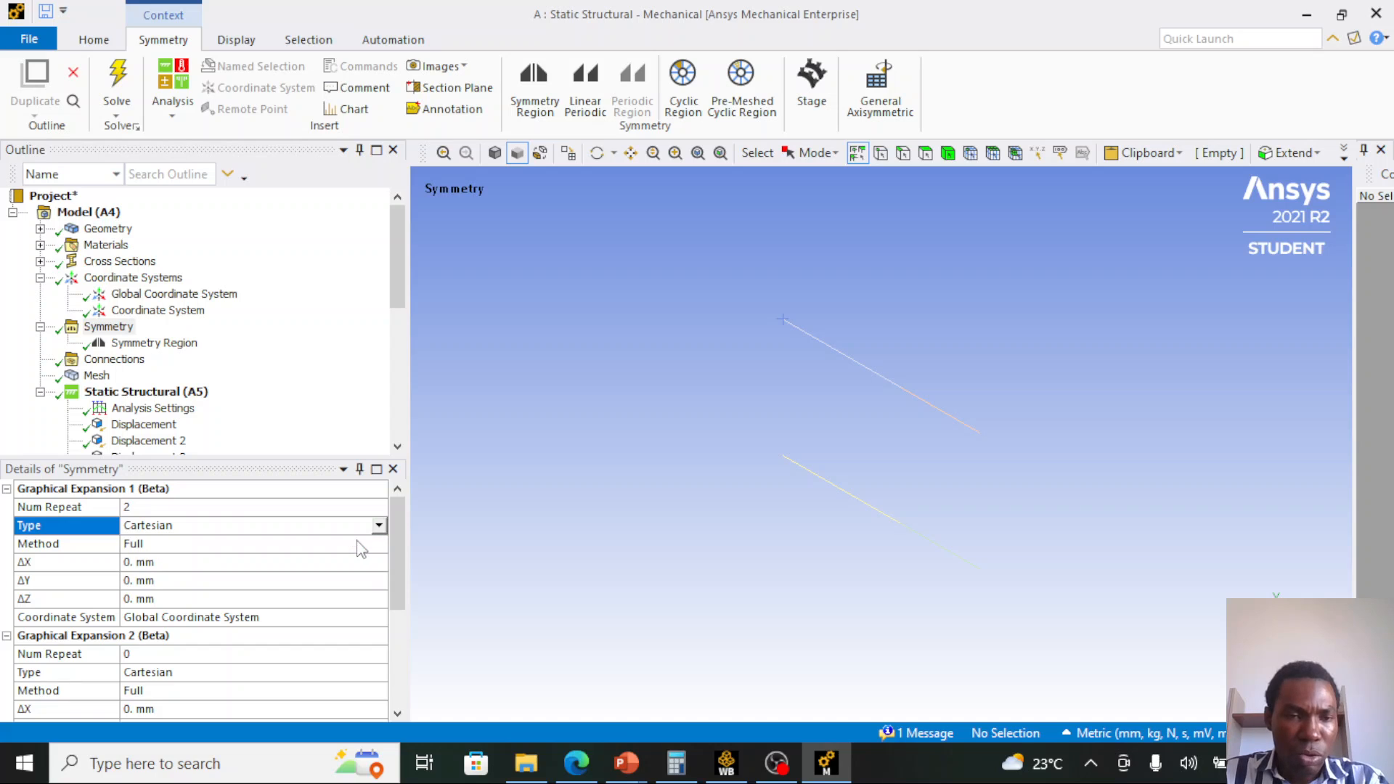
left_click(193, 543)
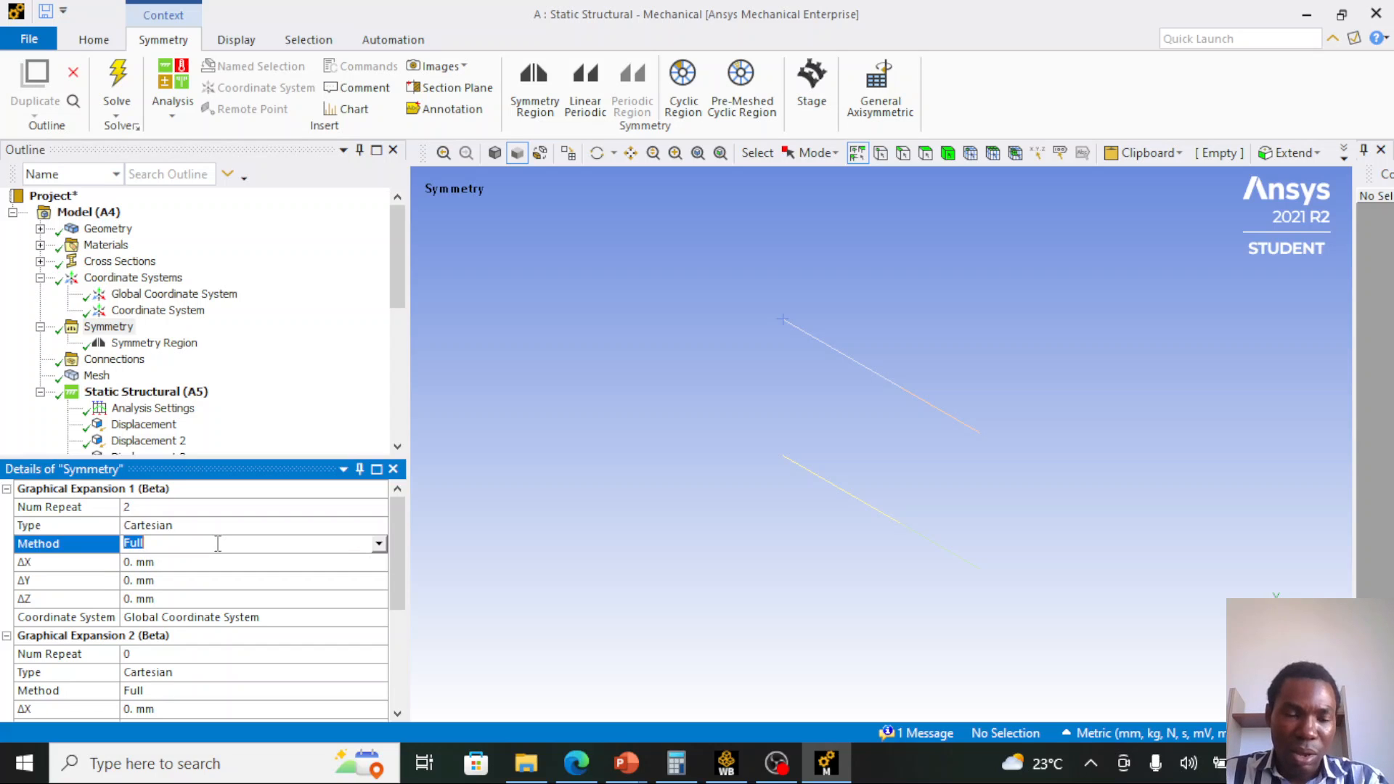
left_click(376, 545)
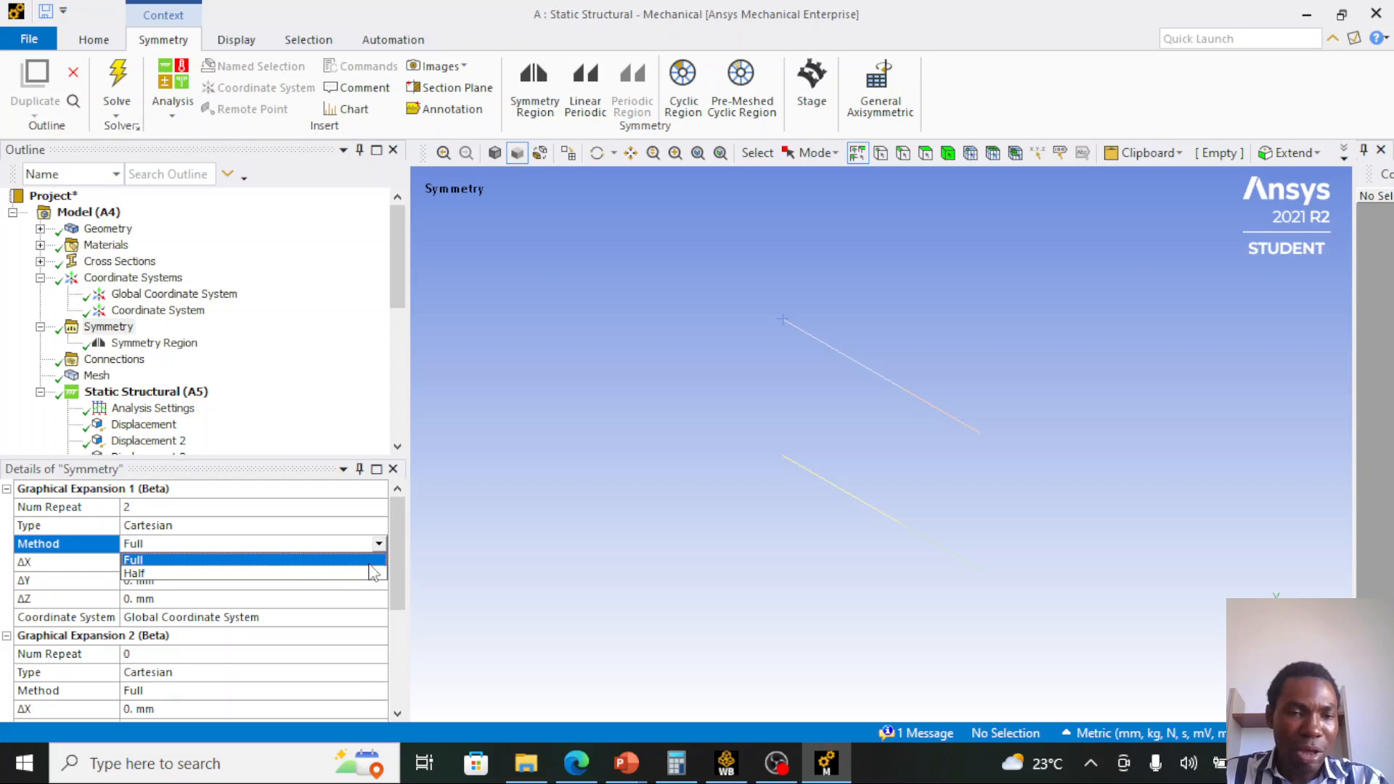
left_click(370, 564)
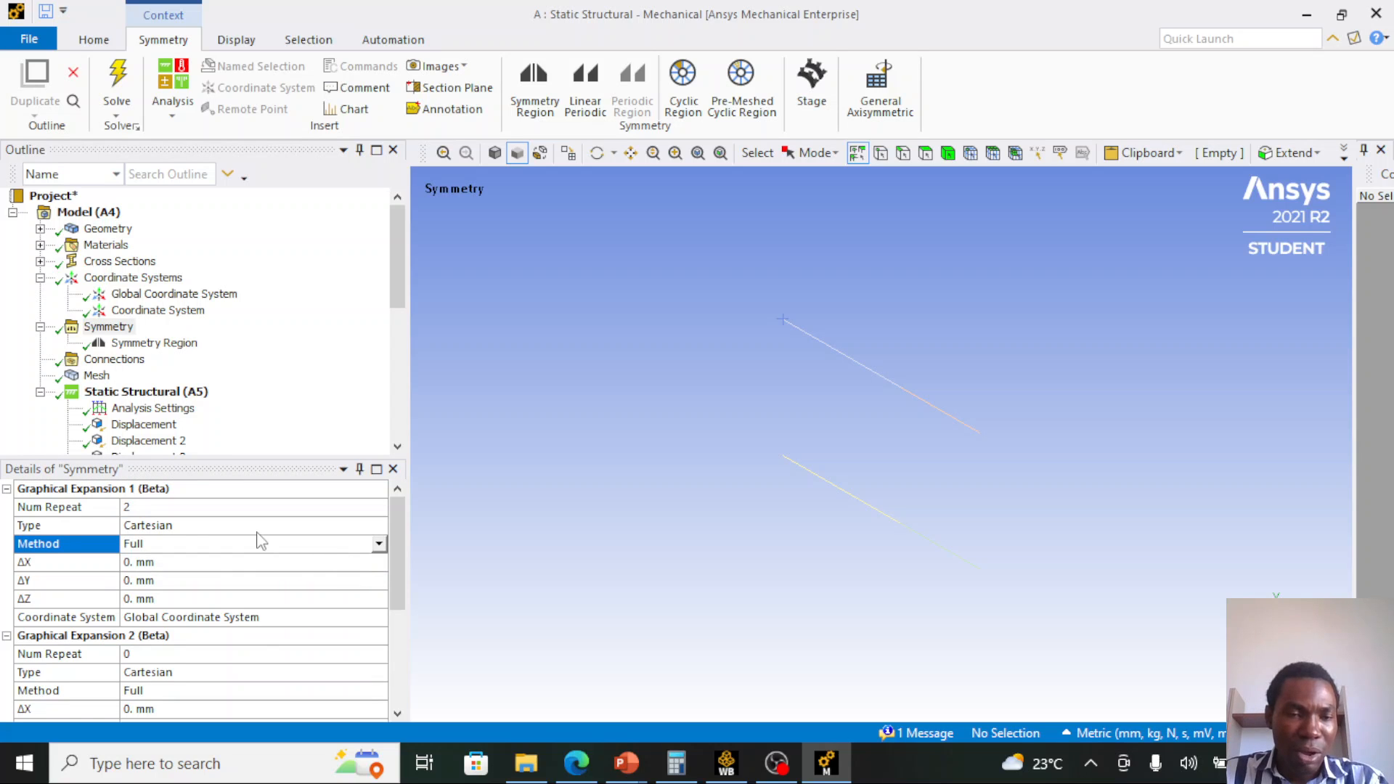
left_click(180, 563)
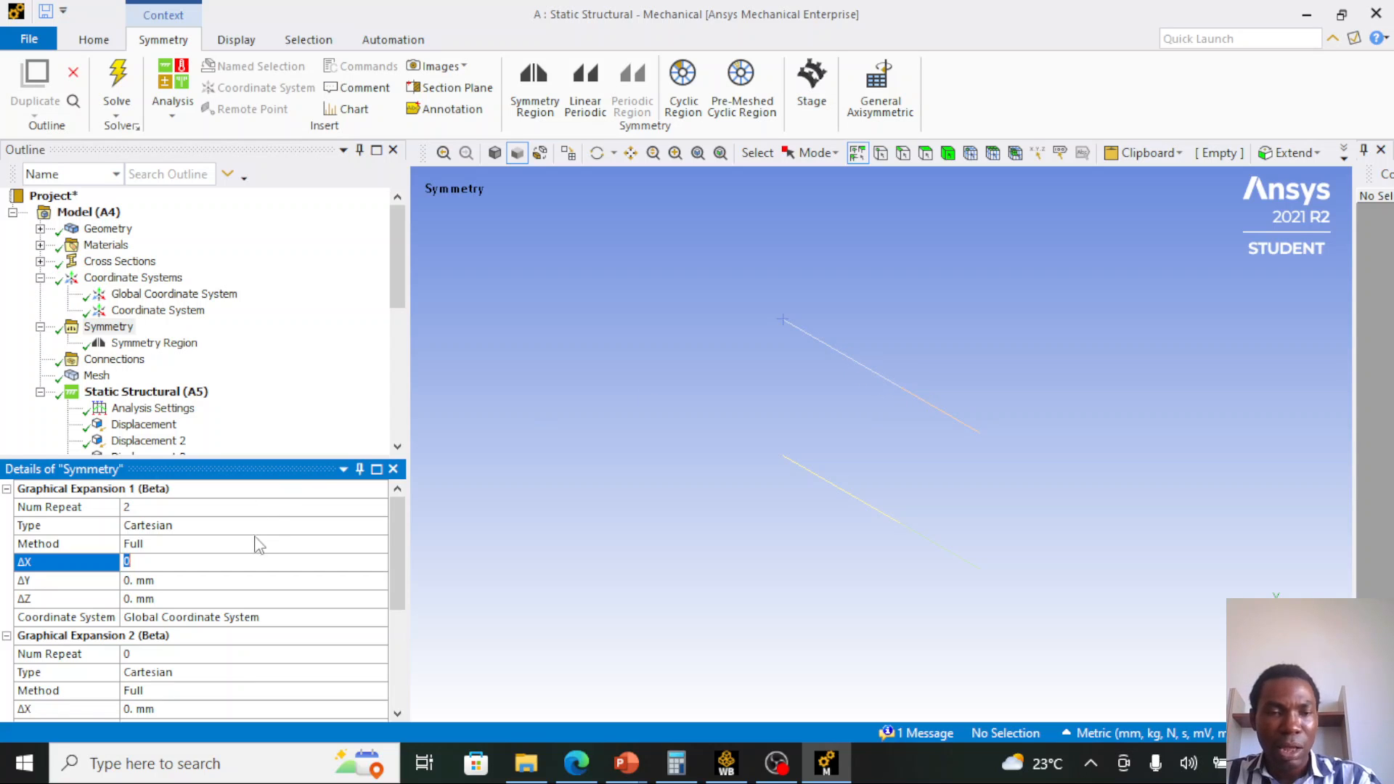
left_click(214, 543)
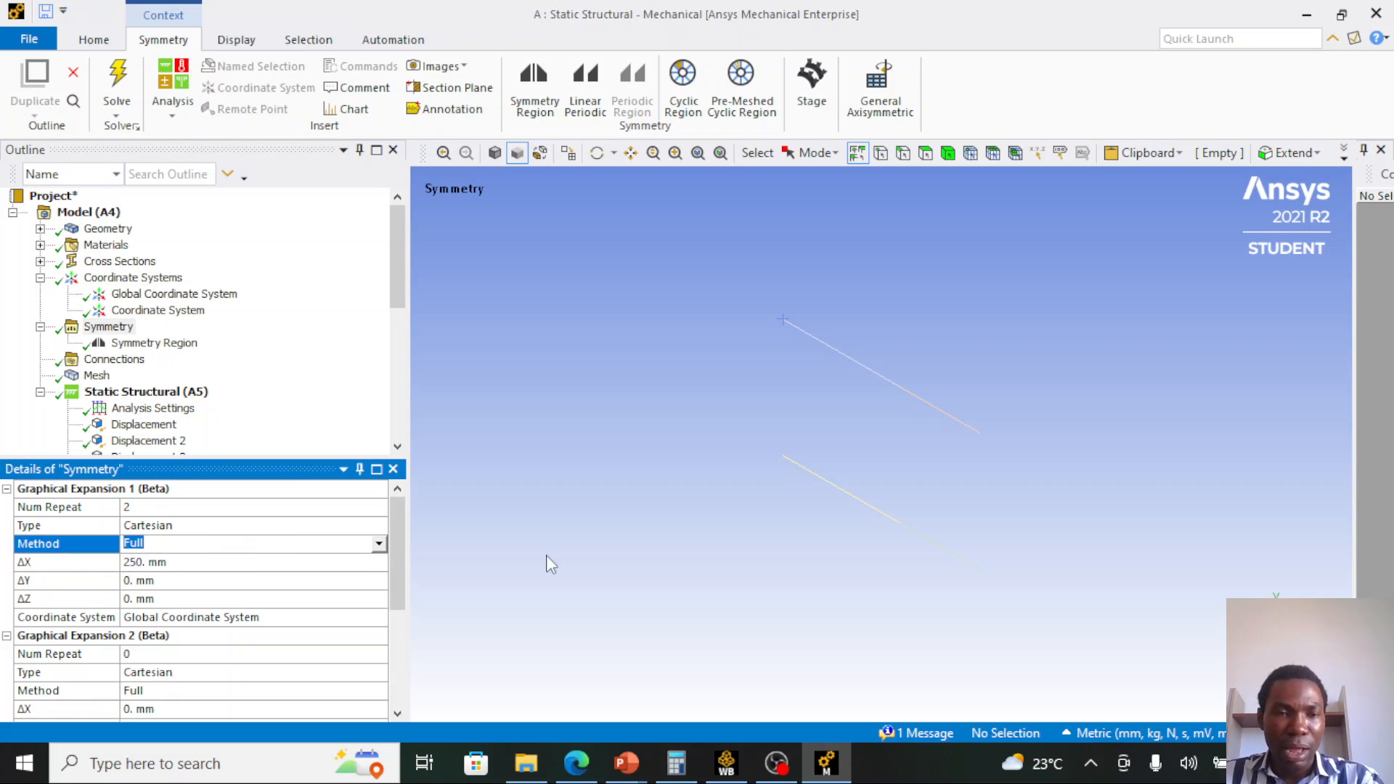
- Display the Directional Deformation result and examine how the two half bars are repeated by the graphical expansion
scroll(157, 421, "down", 7)
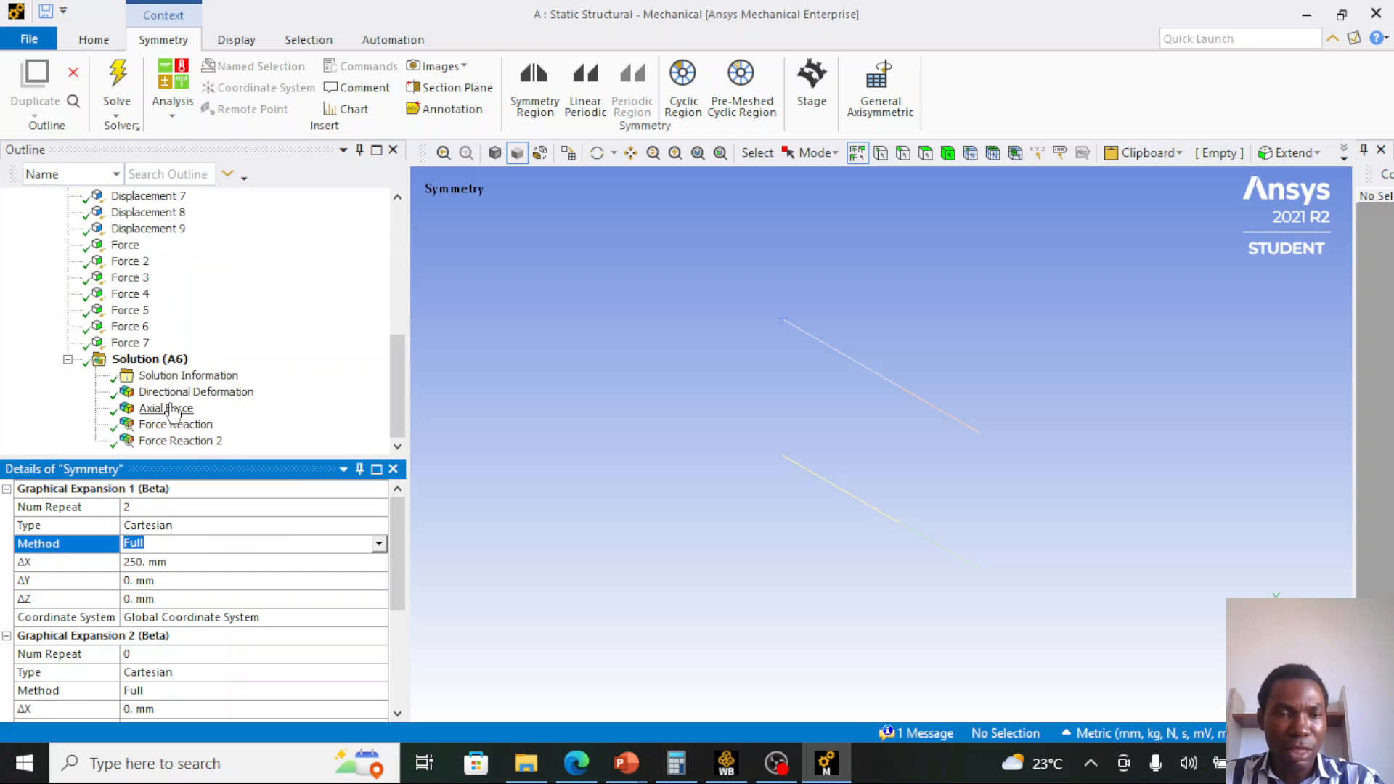
left_click(161, 393)
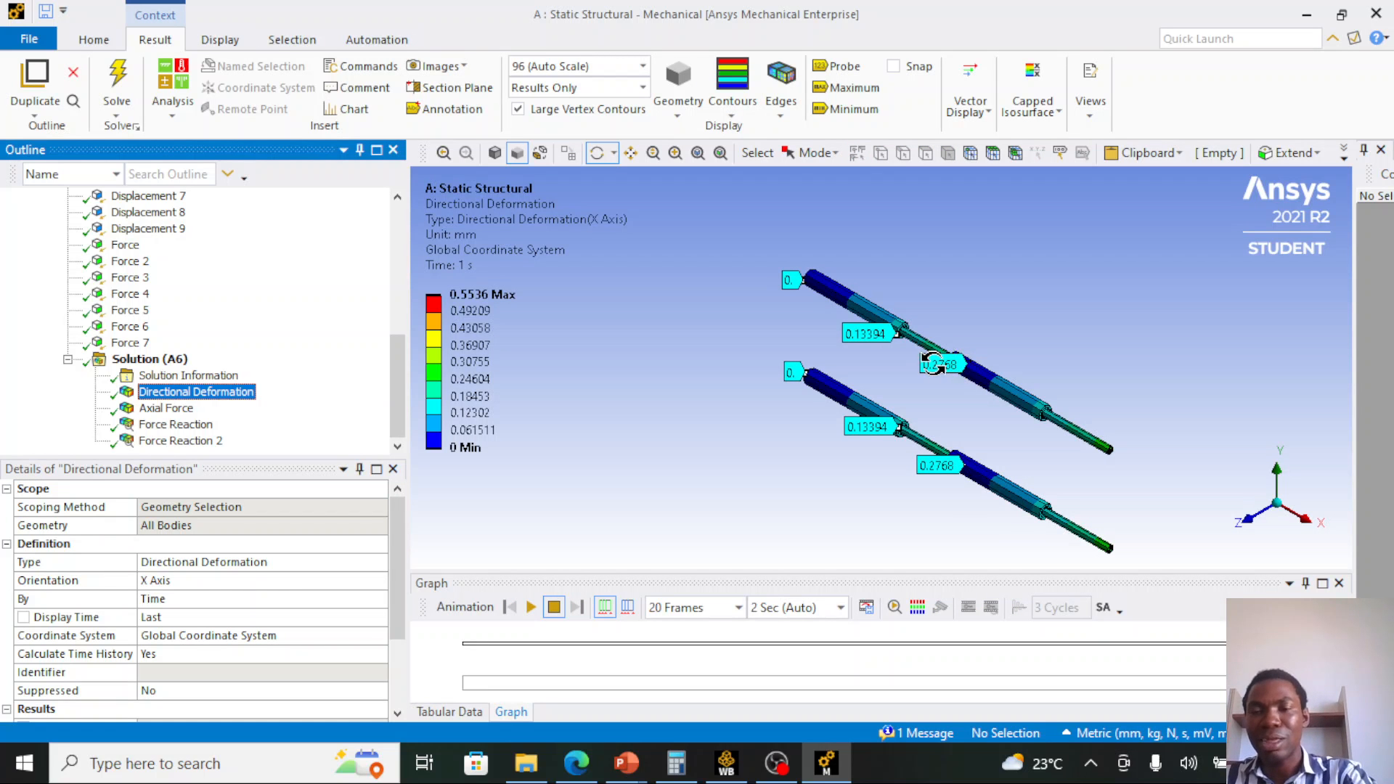
scroll(940, 366, "up", 2)
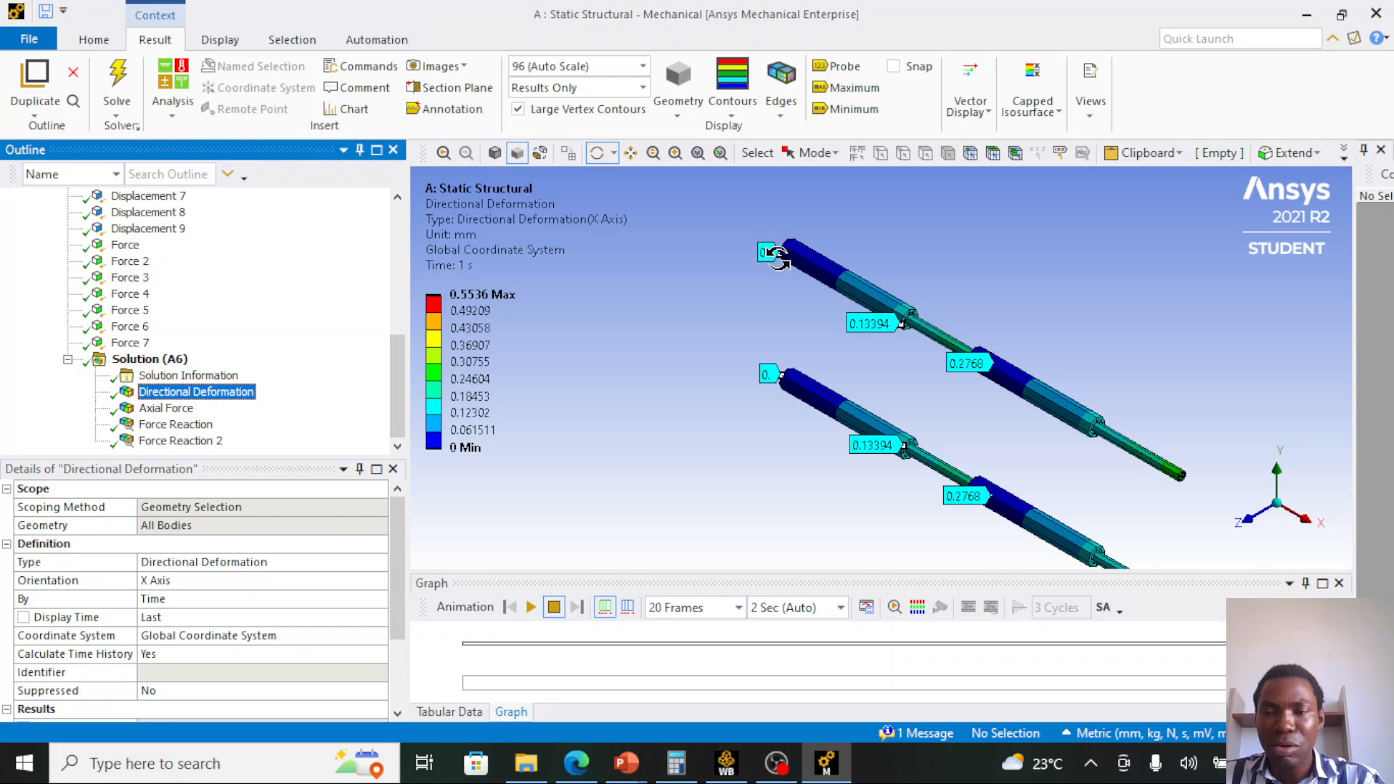
mouse_move(1045, 379)
left_mouse_down()
mouse_move(1086, 463)
mouse_move(1040, 397)
left_mouse_up()
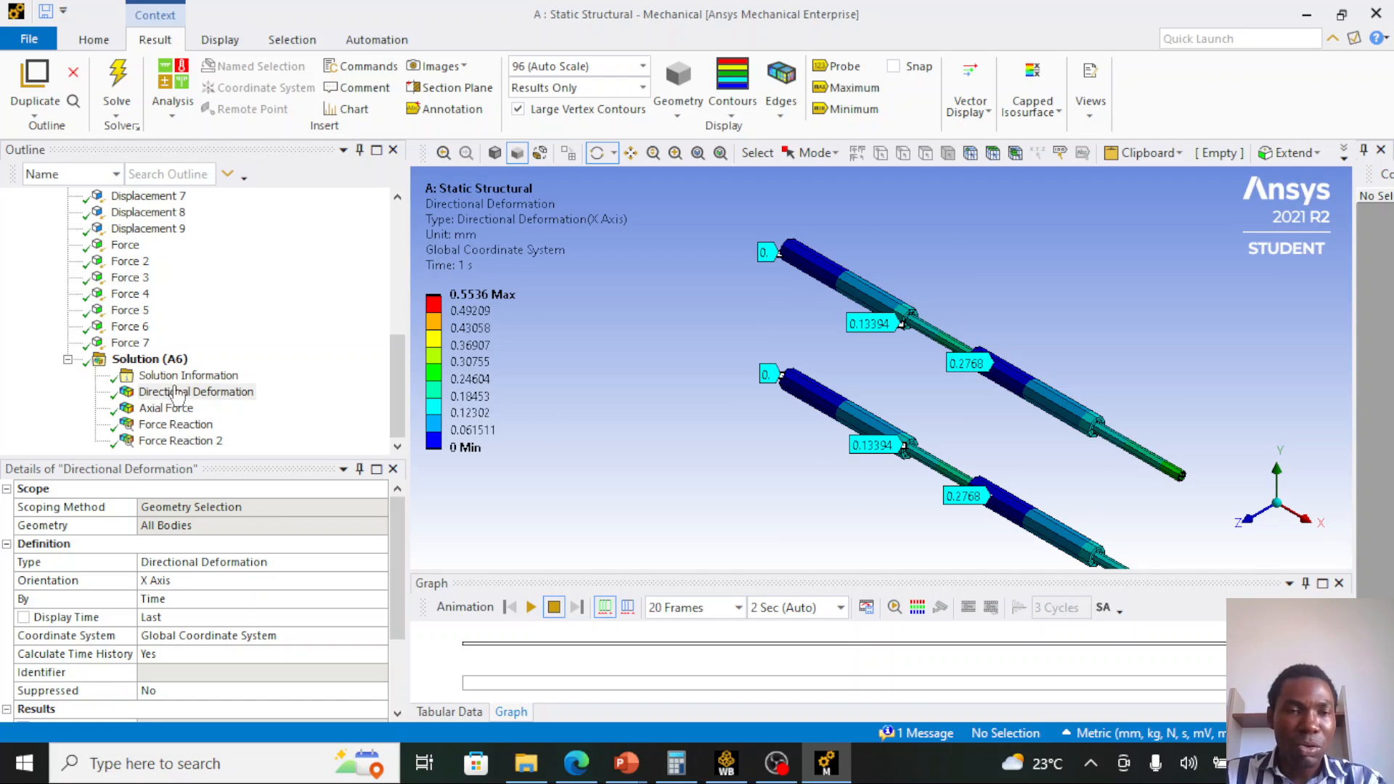
- Change the method of the Symmetry object's Graphical Expansion 1 to Half
scroll(174, 396, "up", 7)
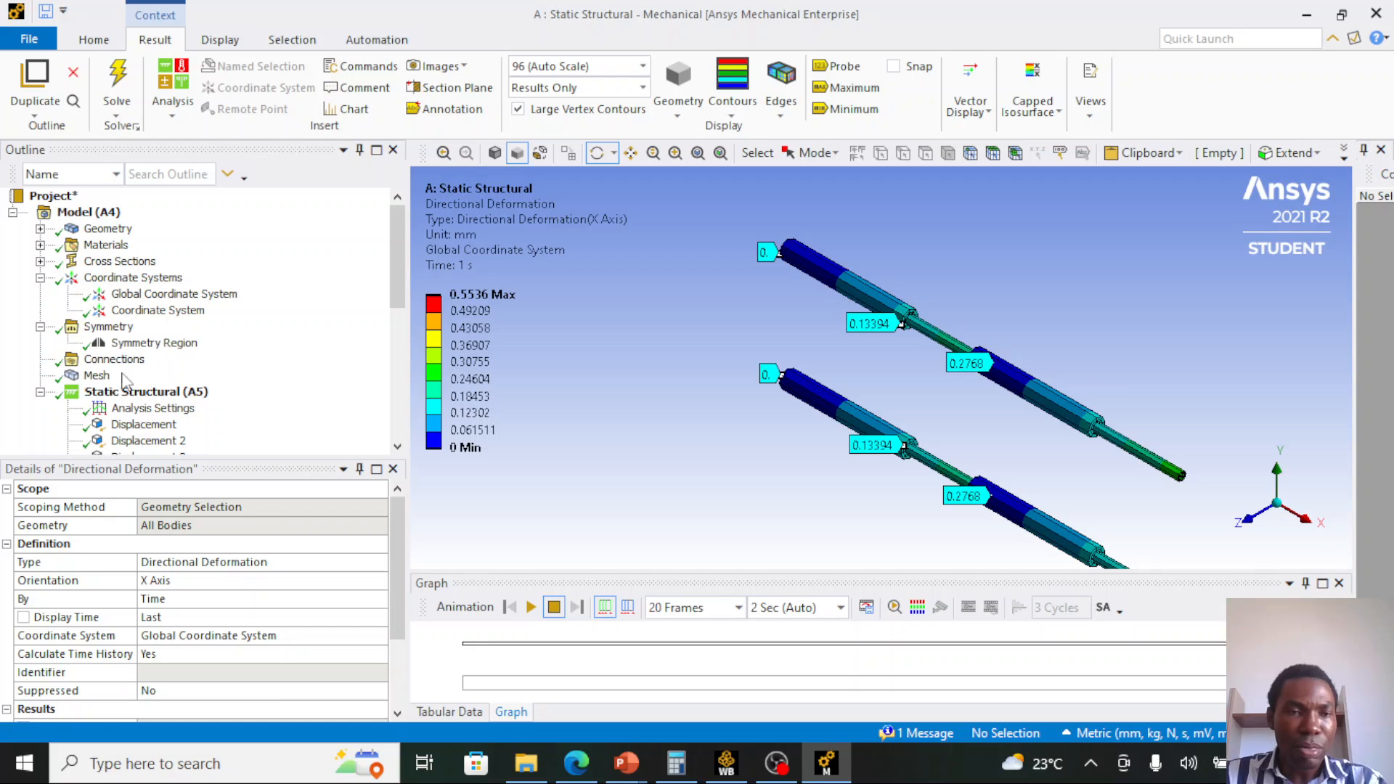
left_click(109, 327)
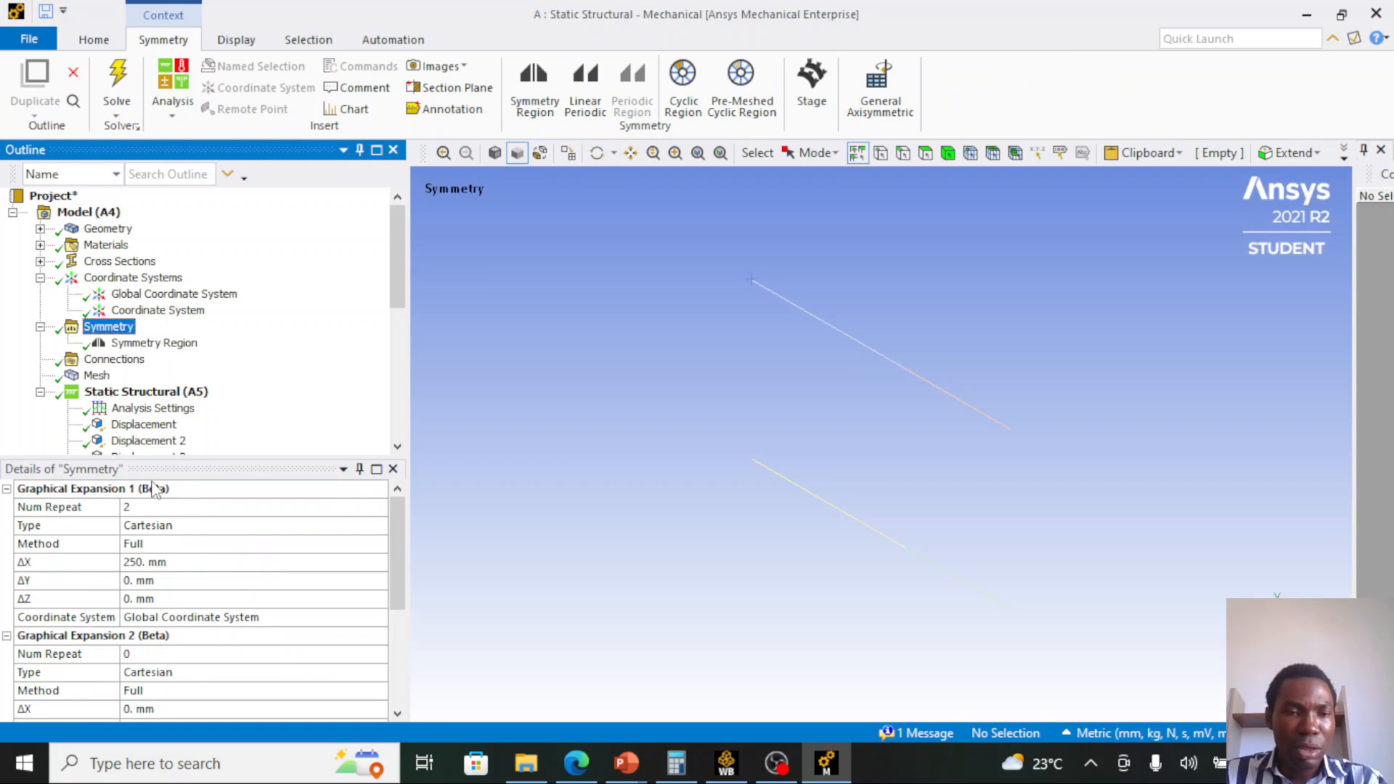
left_click(189, 524)
left_click(183, 541)
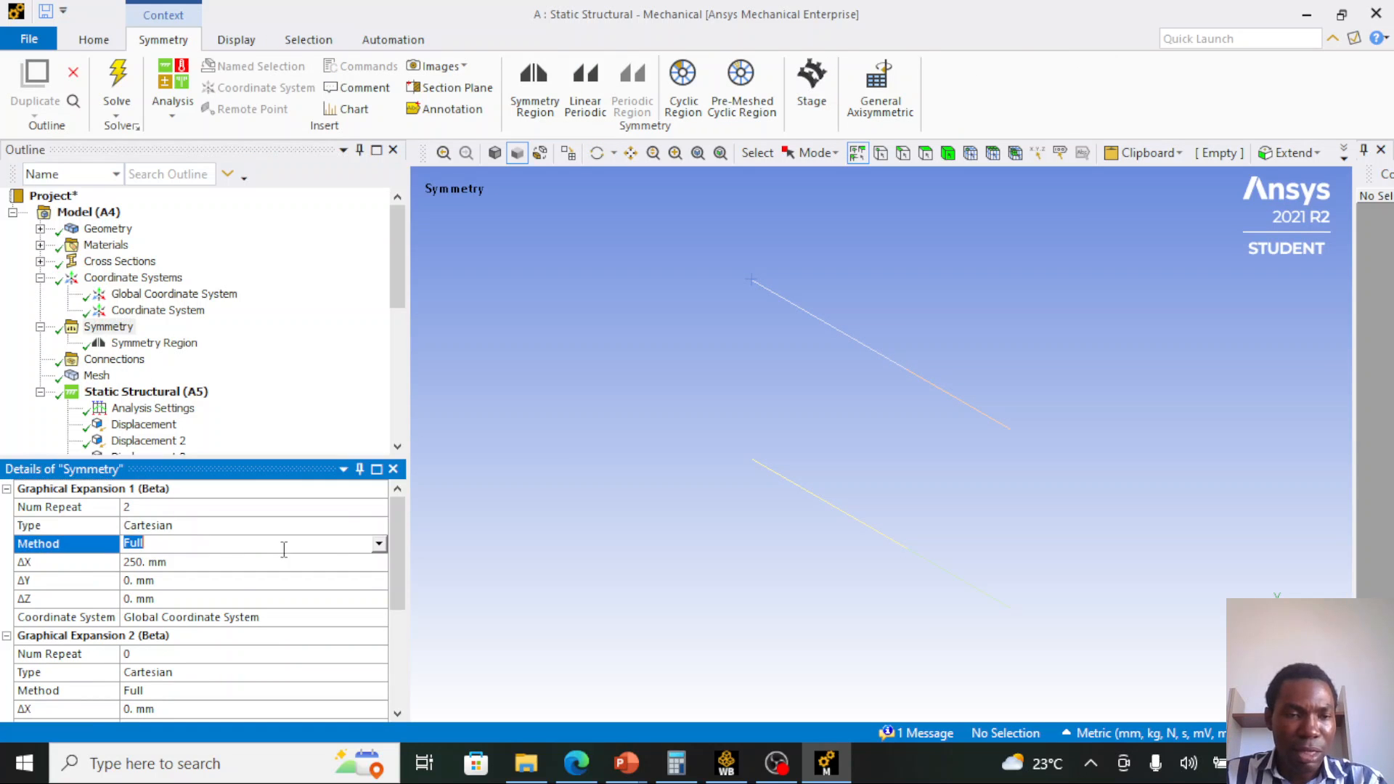
left_click(378, 544)
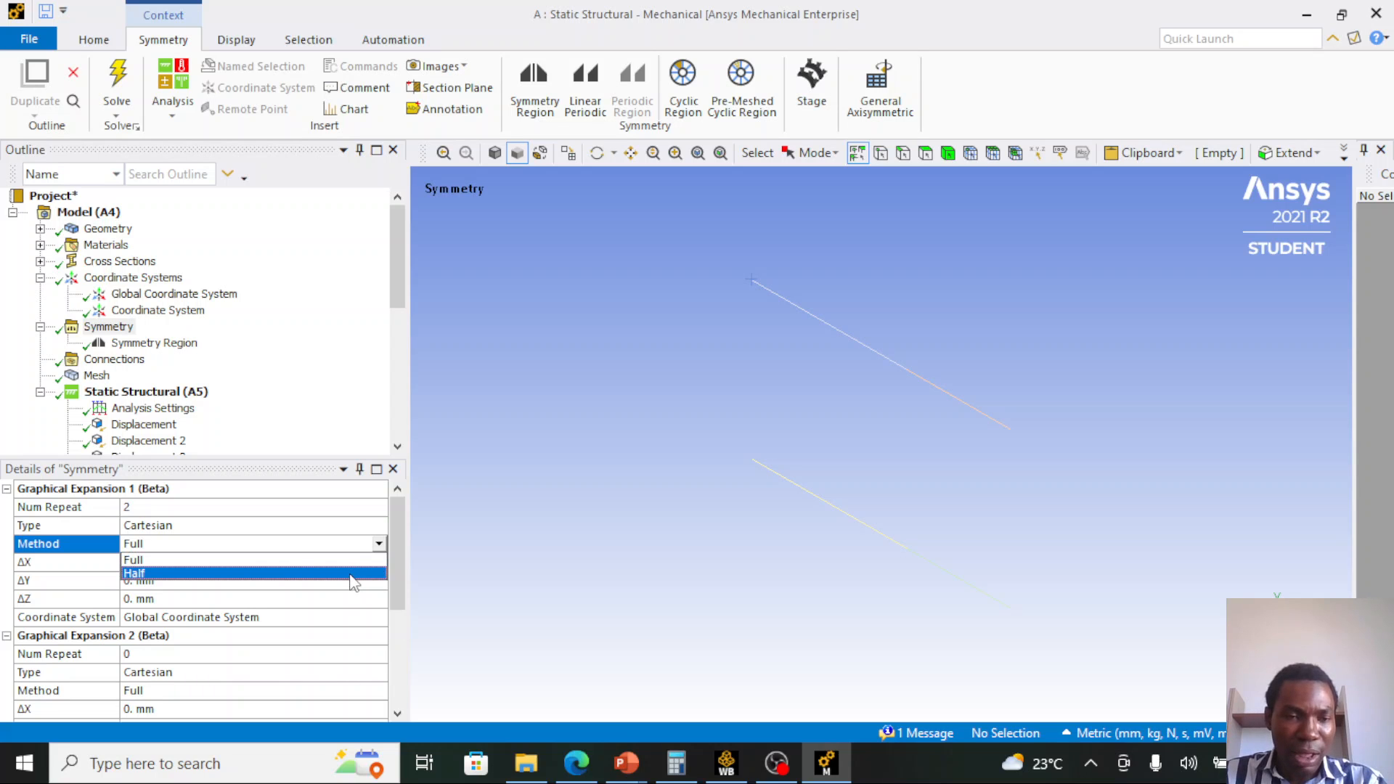
left_click(354, 574)
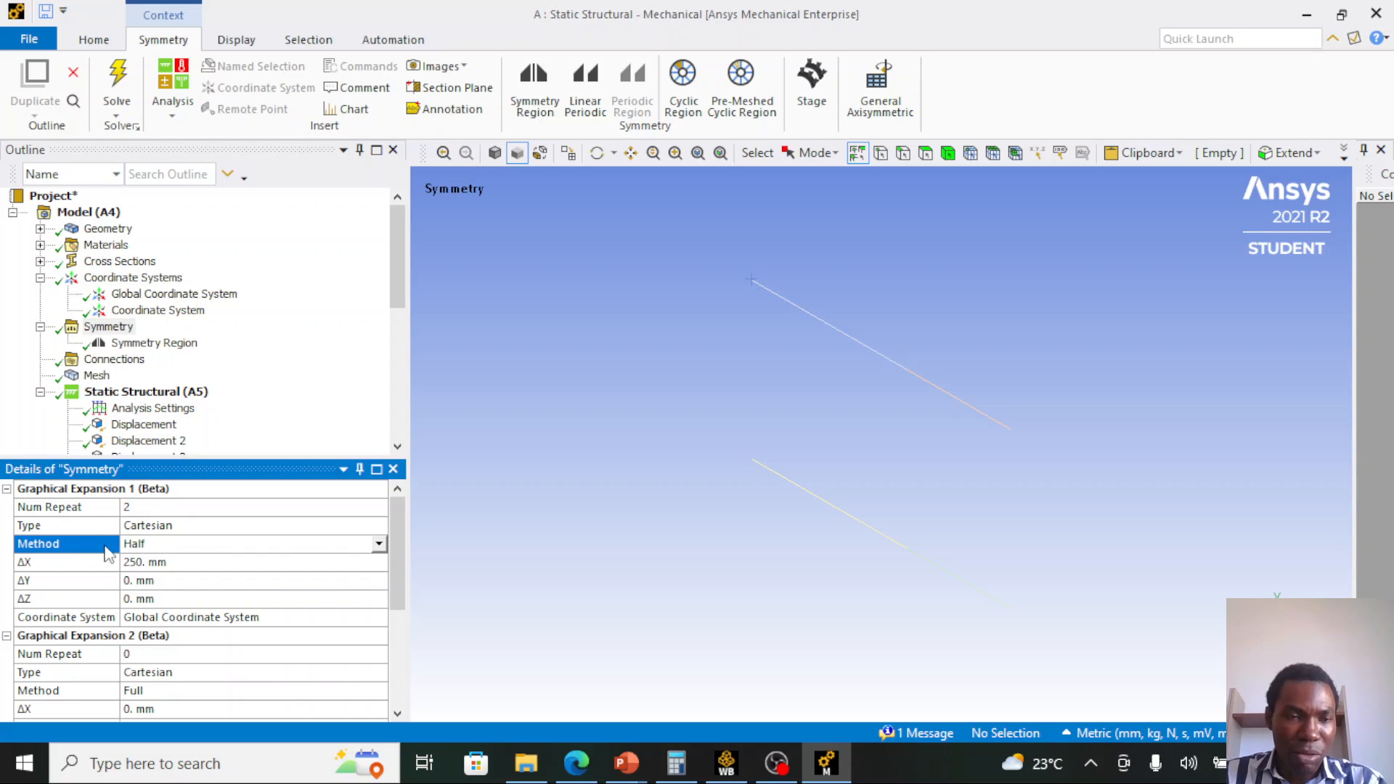
- Set ΔX of Graphical Expansion 1 to 0.0001 mm
left_click(222, 561)
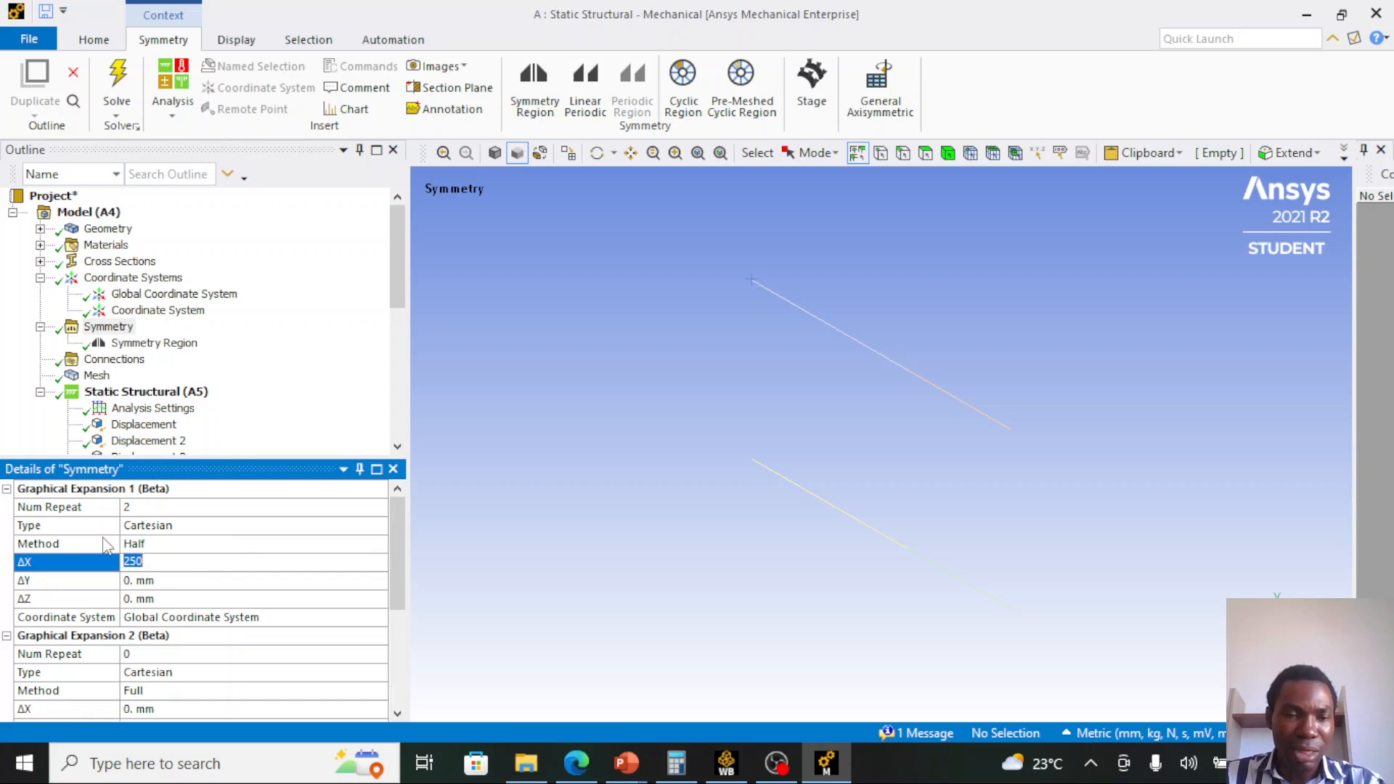
left_click(180, 580)
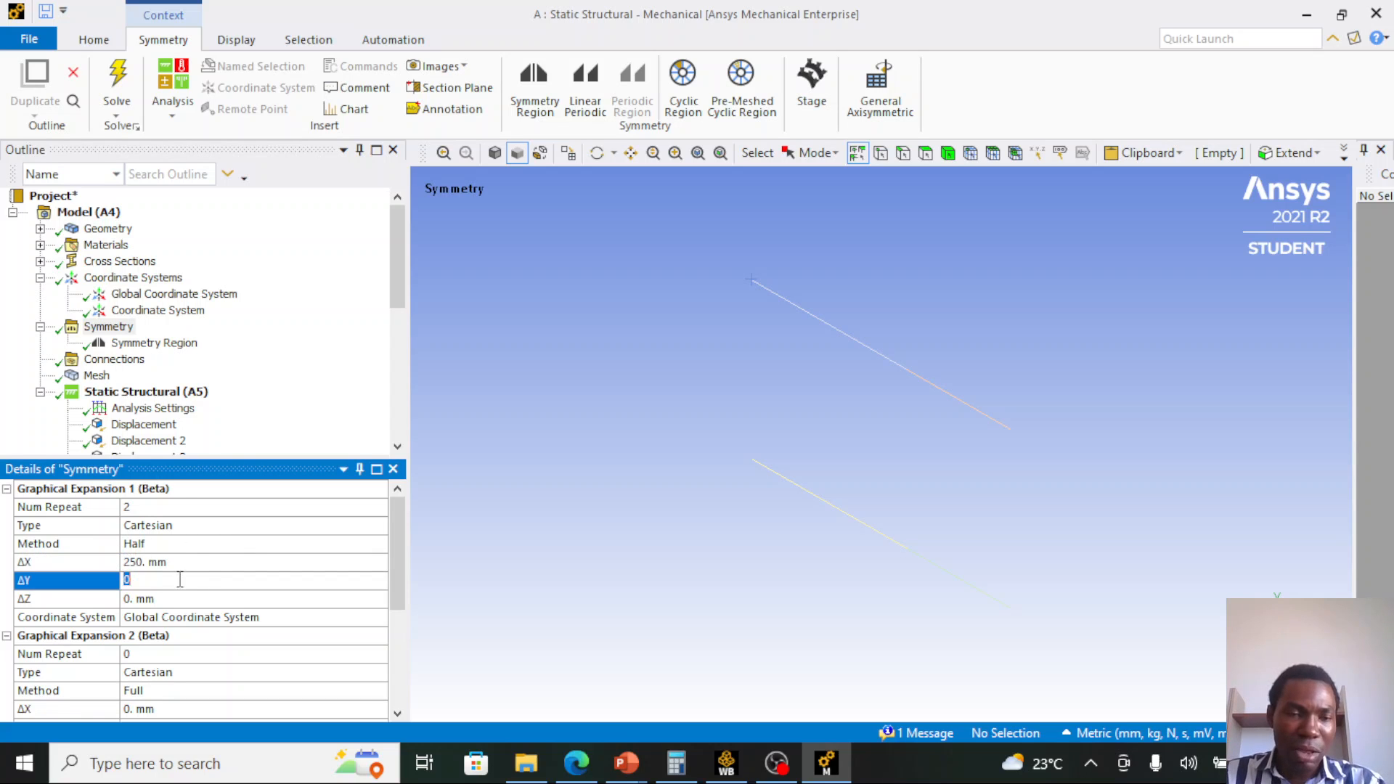
left_click(129, 559)
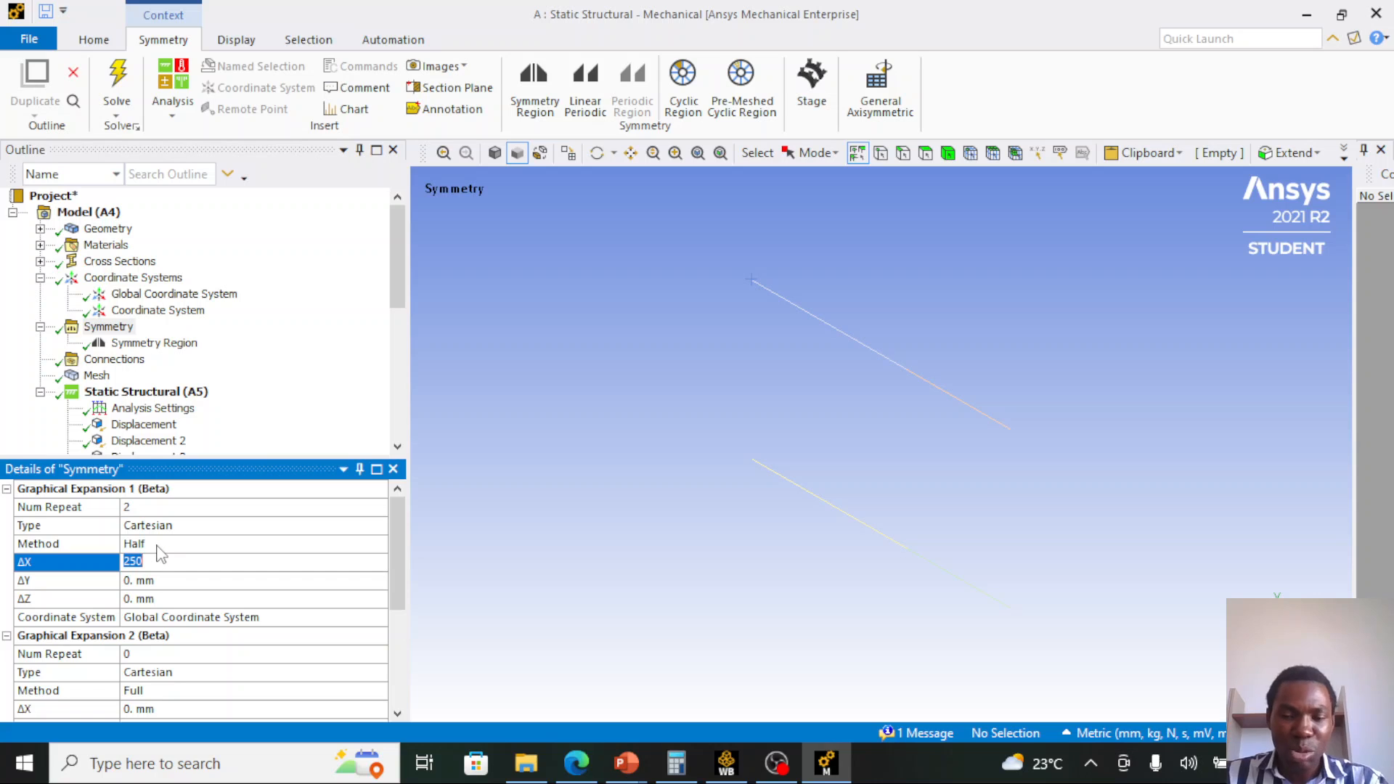
type("0.0001")
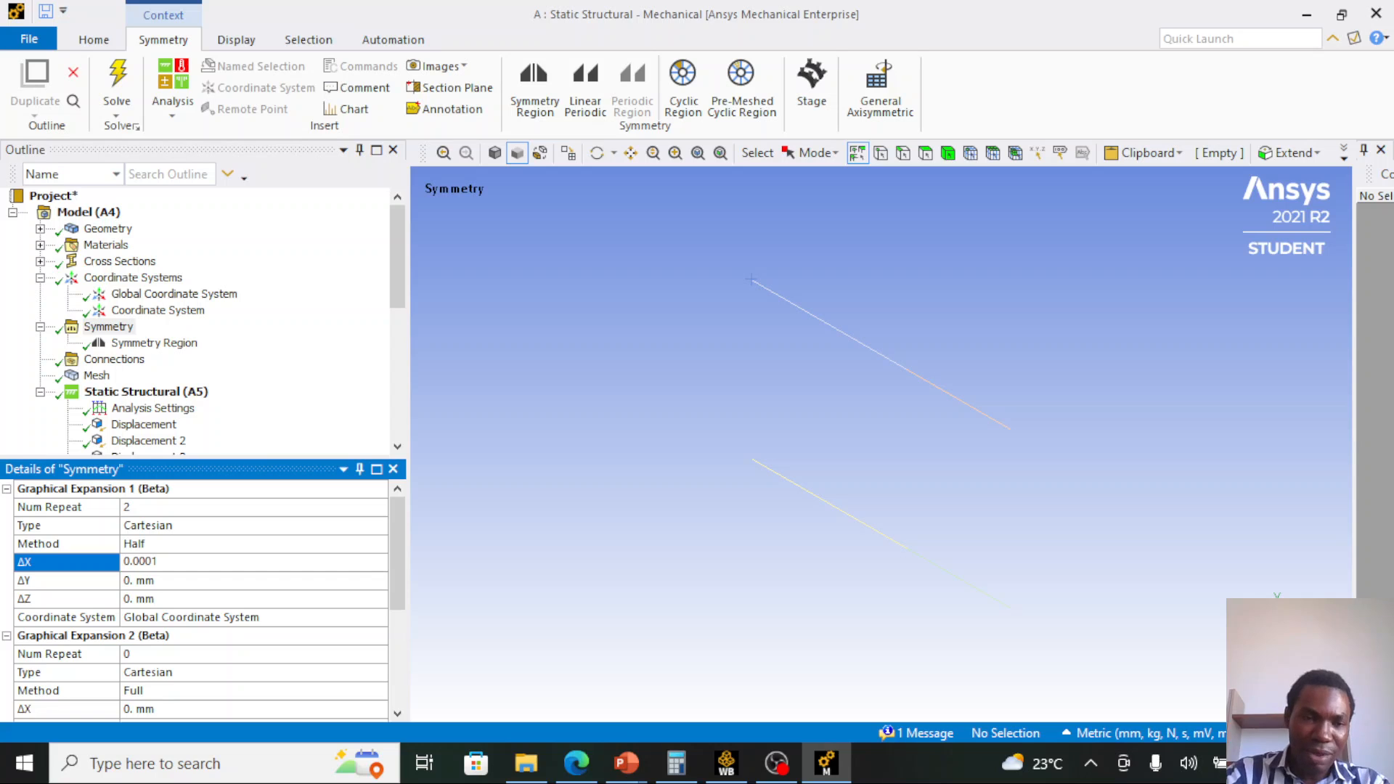
key("Return")
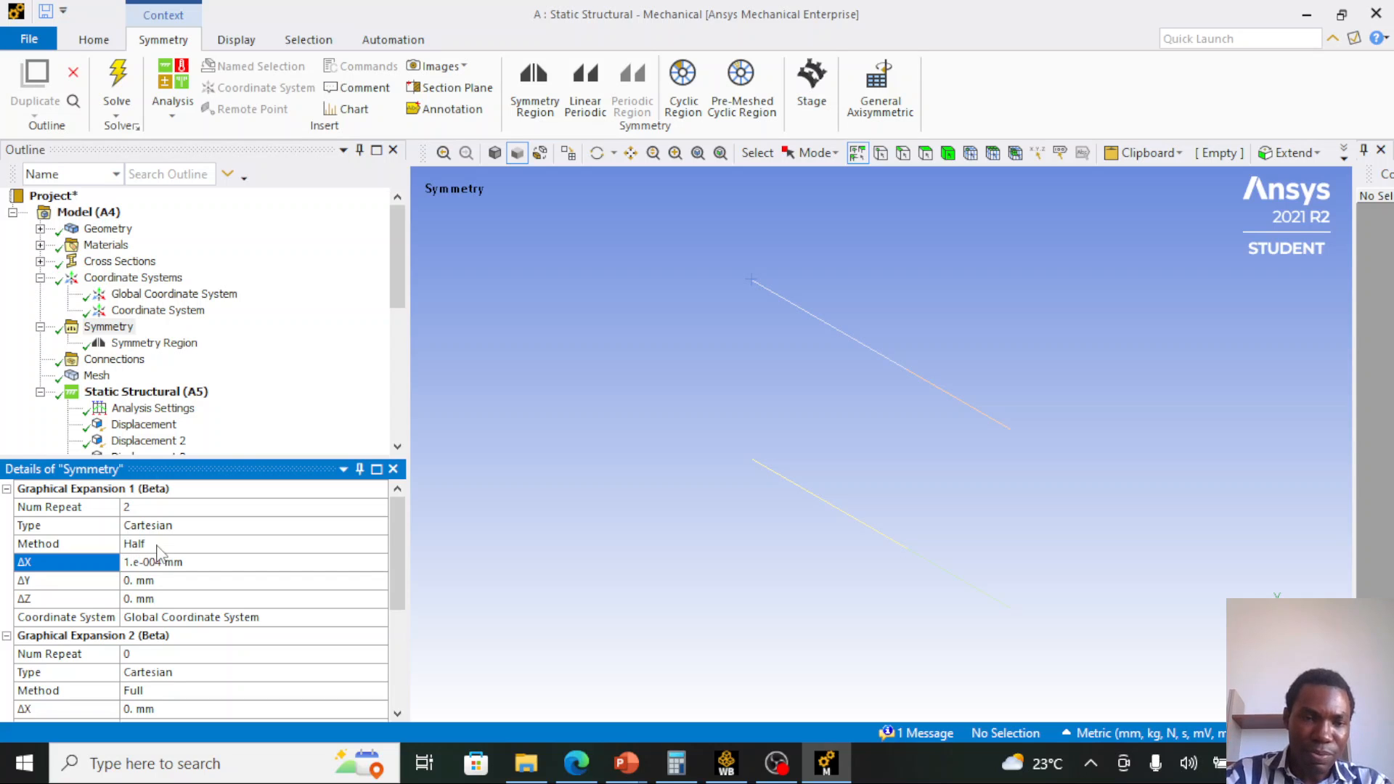
- Make the ΔX of Graphical Expansion 1 negative, at -0.0001 mm, and display the Directional Deformation result
left_click(156, 562)
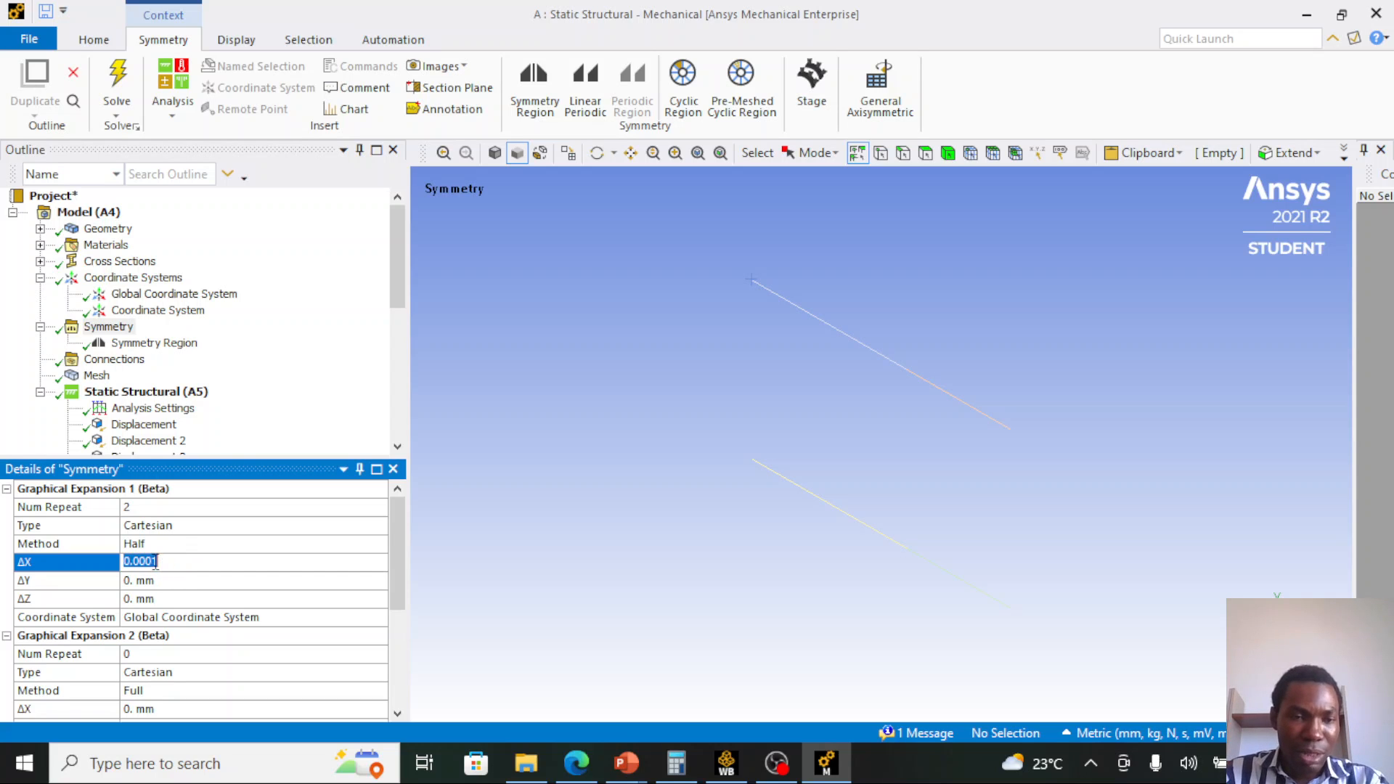
left_click(144, 561)
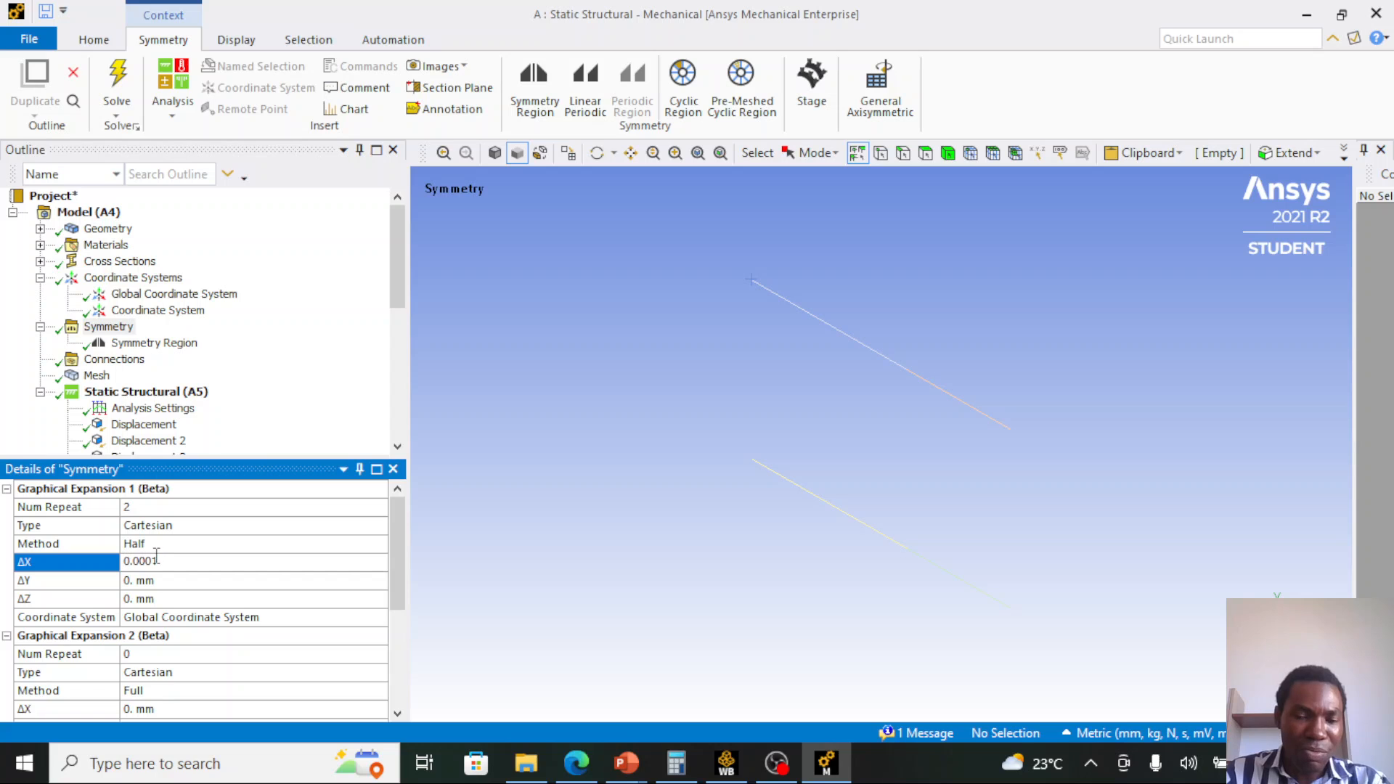
left_click(125, 560)
type("-")
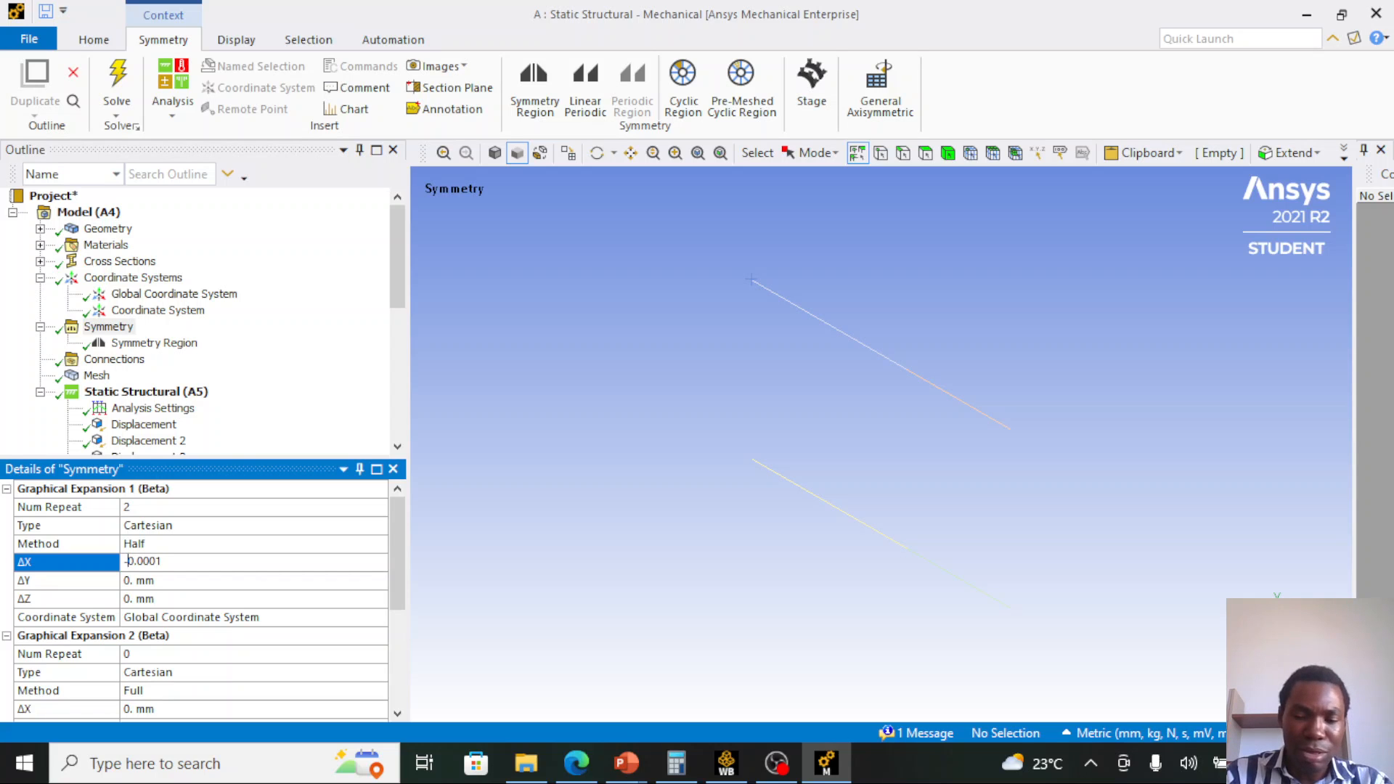
key("Return")
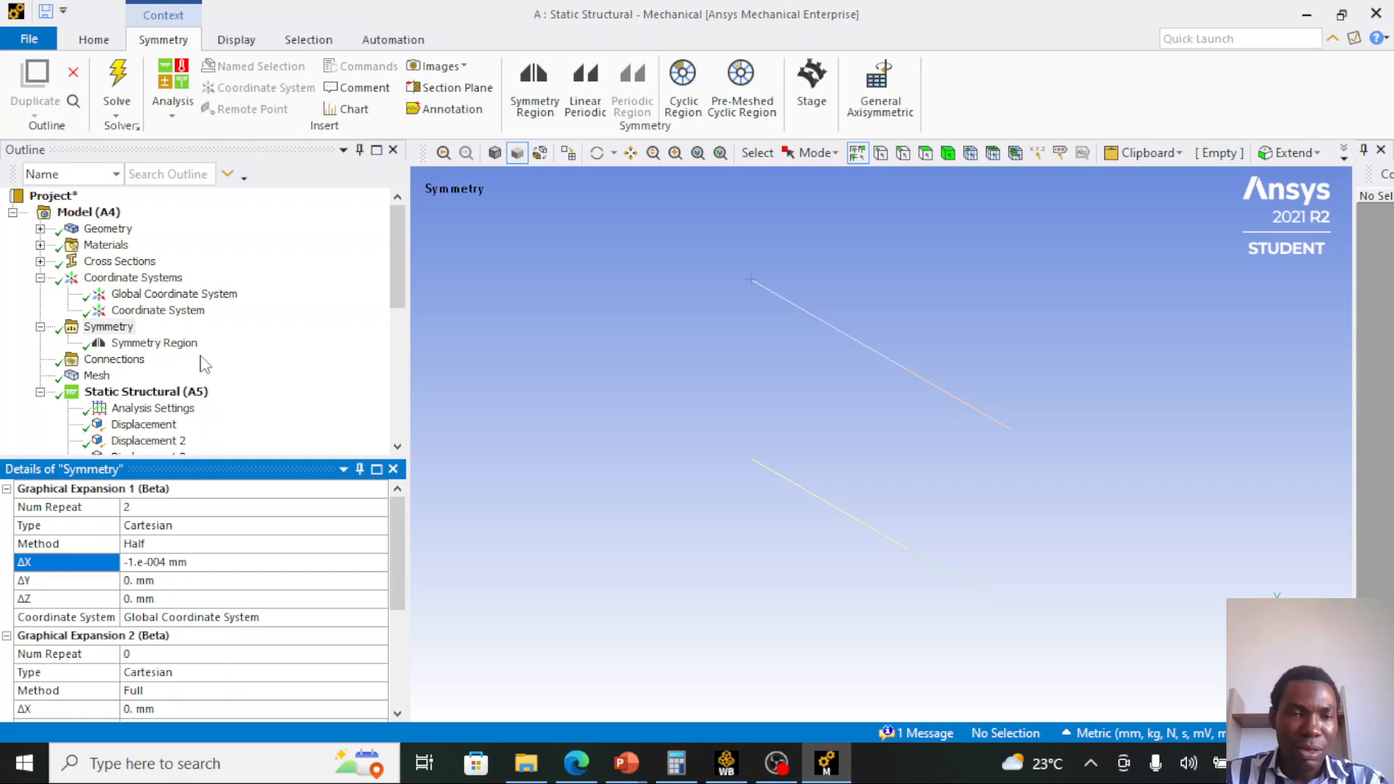
scroll(144, 427, "down", 6)
left_click(143, 425)
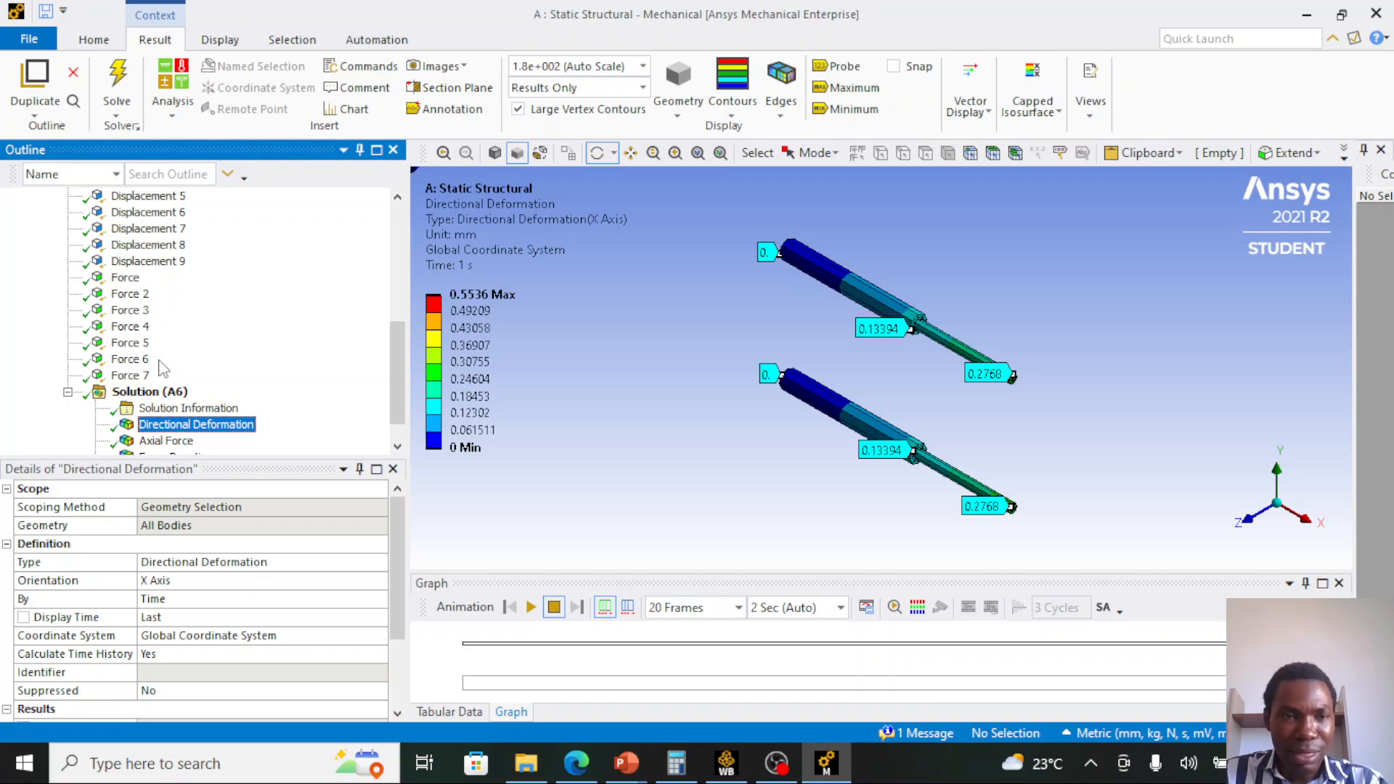
- Set the coordinate system of the Symmetry object's Graphical Expansion 1 to the inserted Coordinate System instead of the global one
scroll(161, 369, "up", 4)
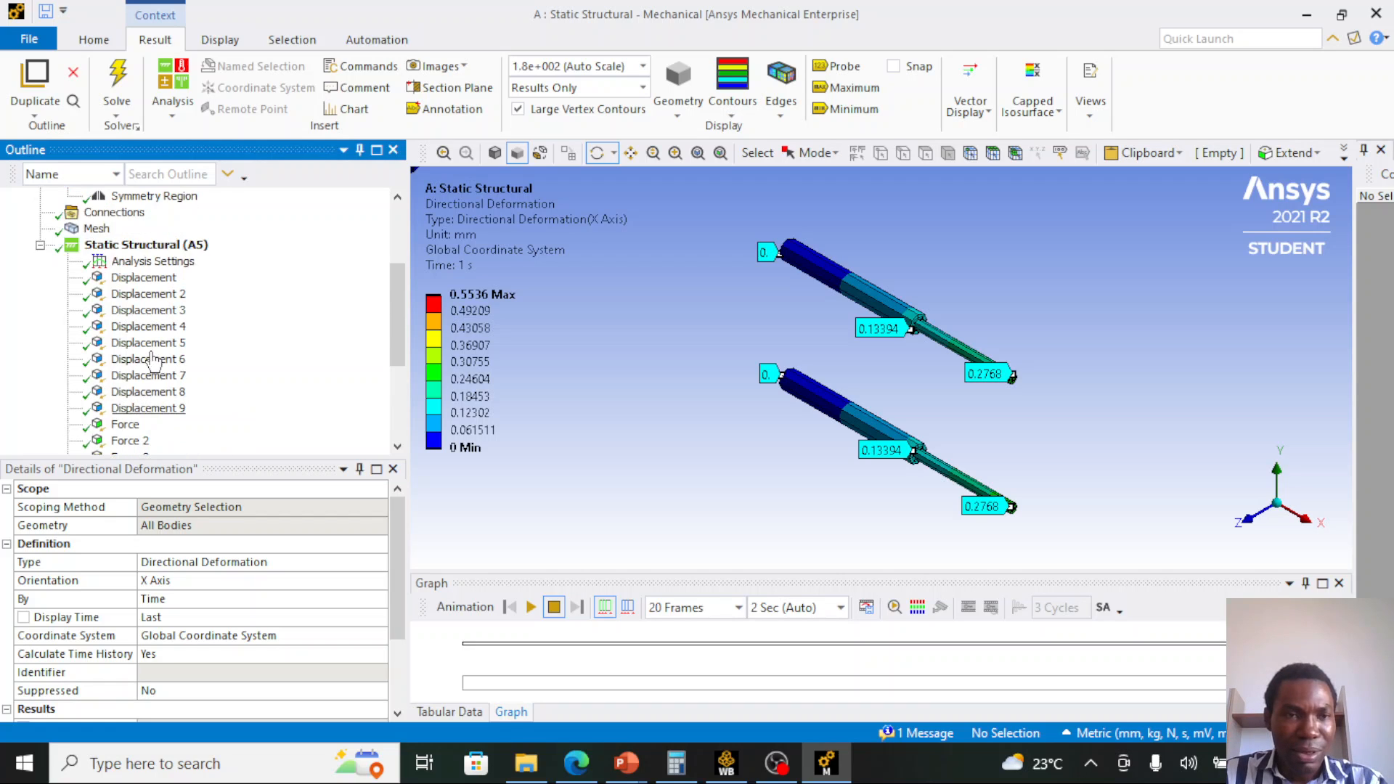
scroll(153, 360, "up", 2)
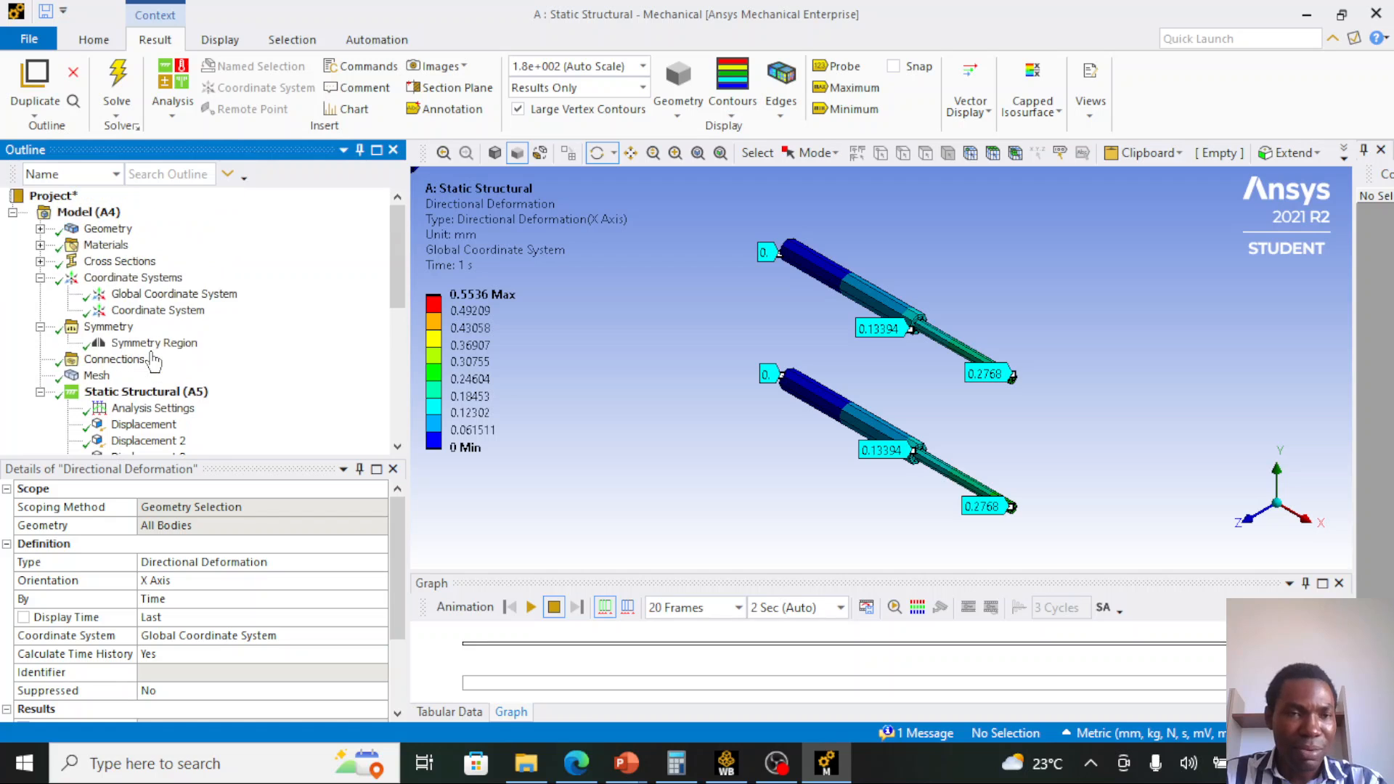
scroll(152, 360, "down", 1)
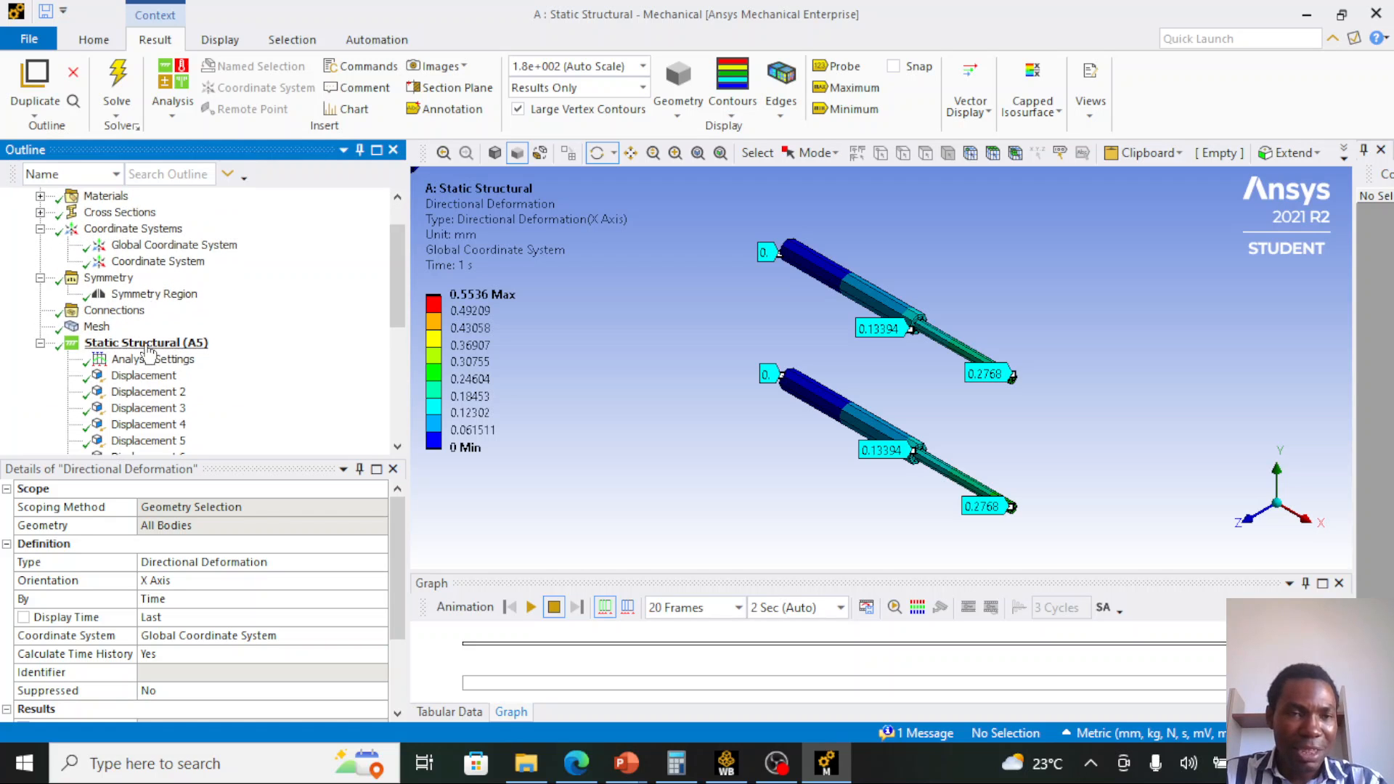
left_click(109, 278)
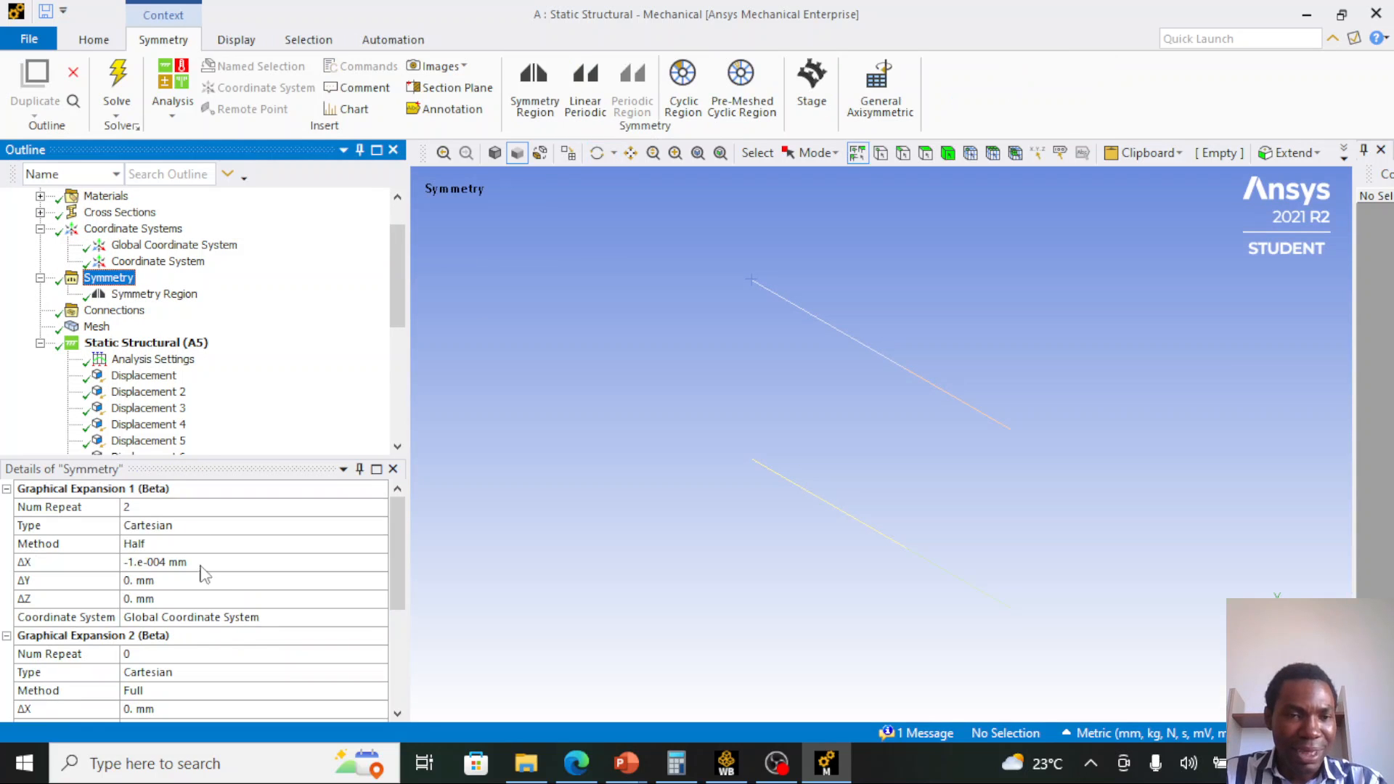
left_click(191, 617)
left_click(191, 614)
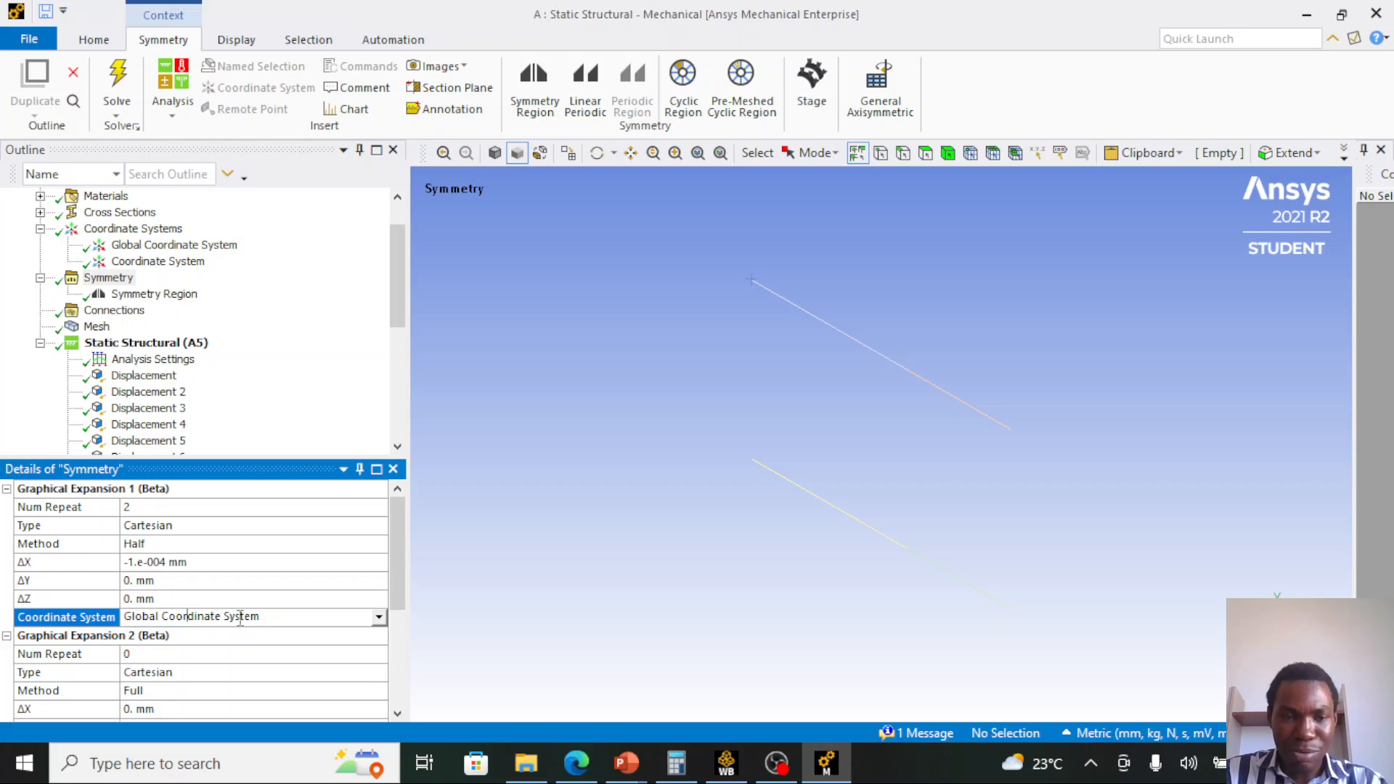
left_click(378, 617)
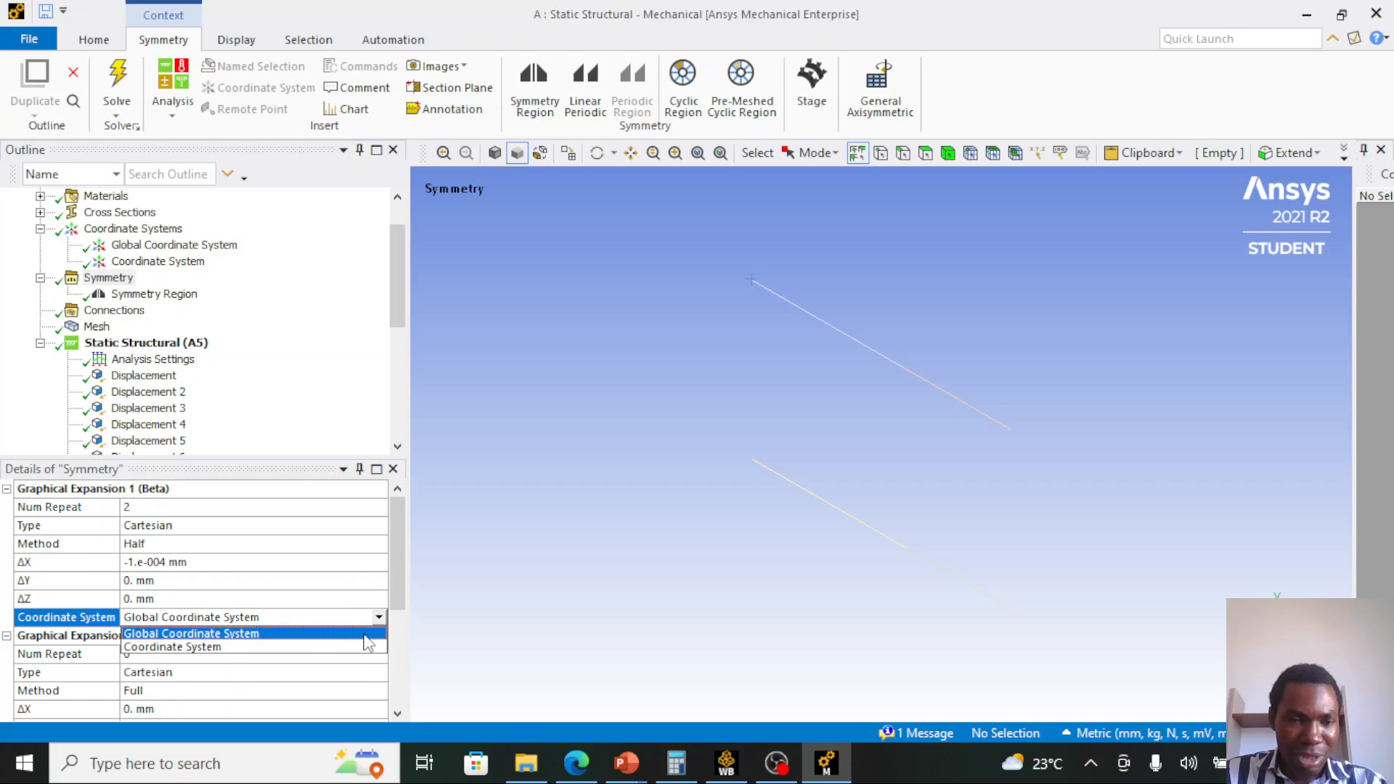
left_click(303, 647)
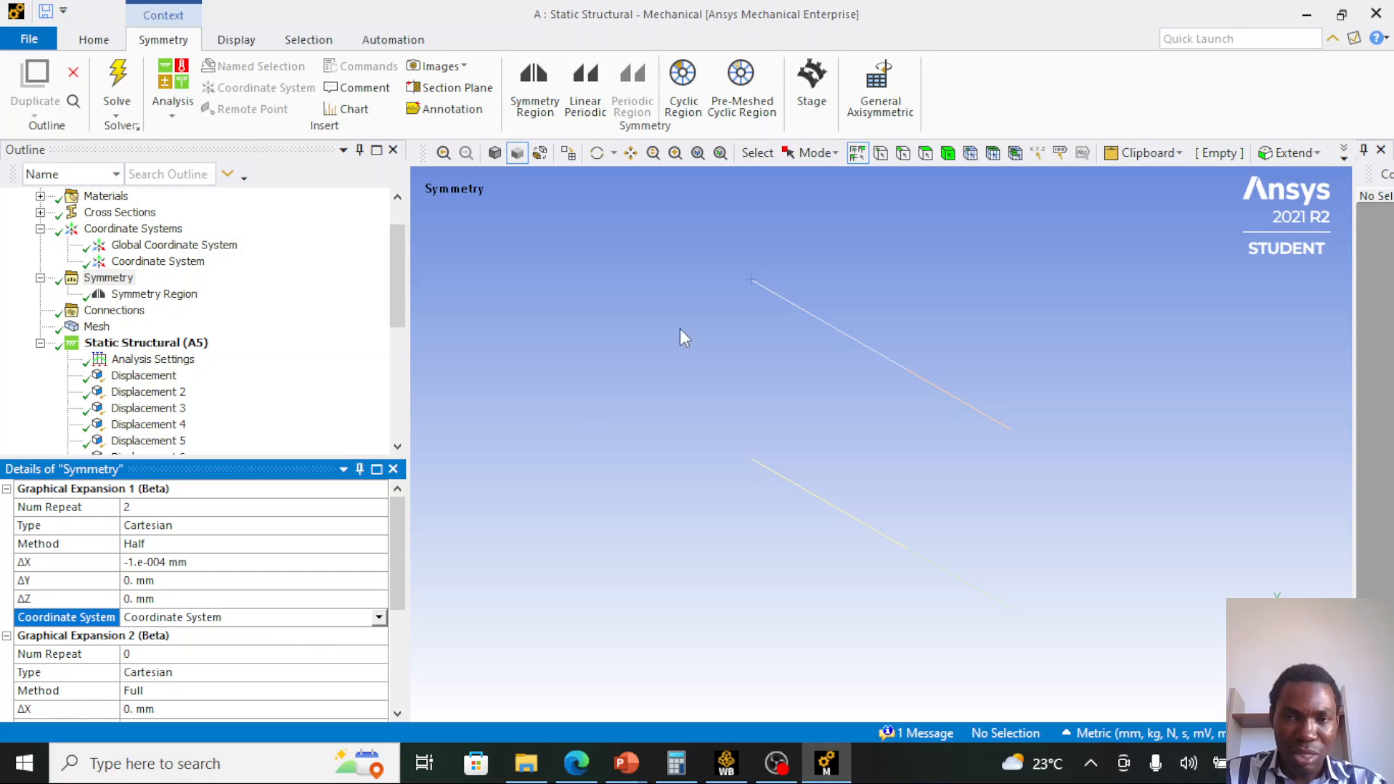
- Select the symmetry-side end vertex of the upper bar to check its location
left_click(750, 287)
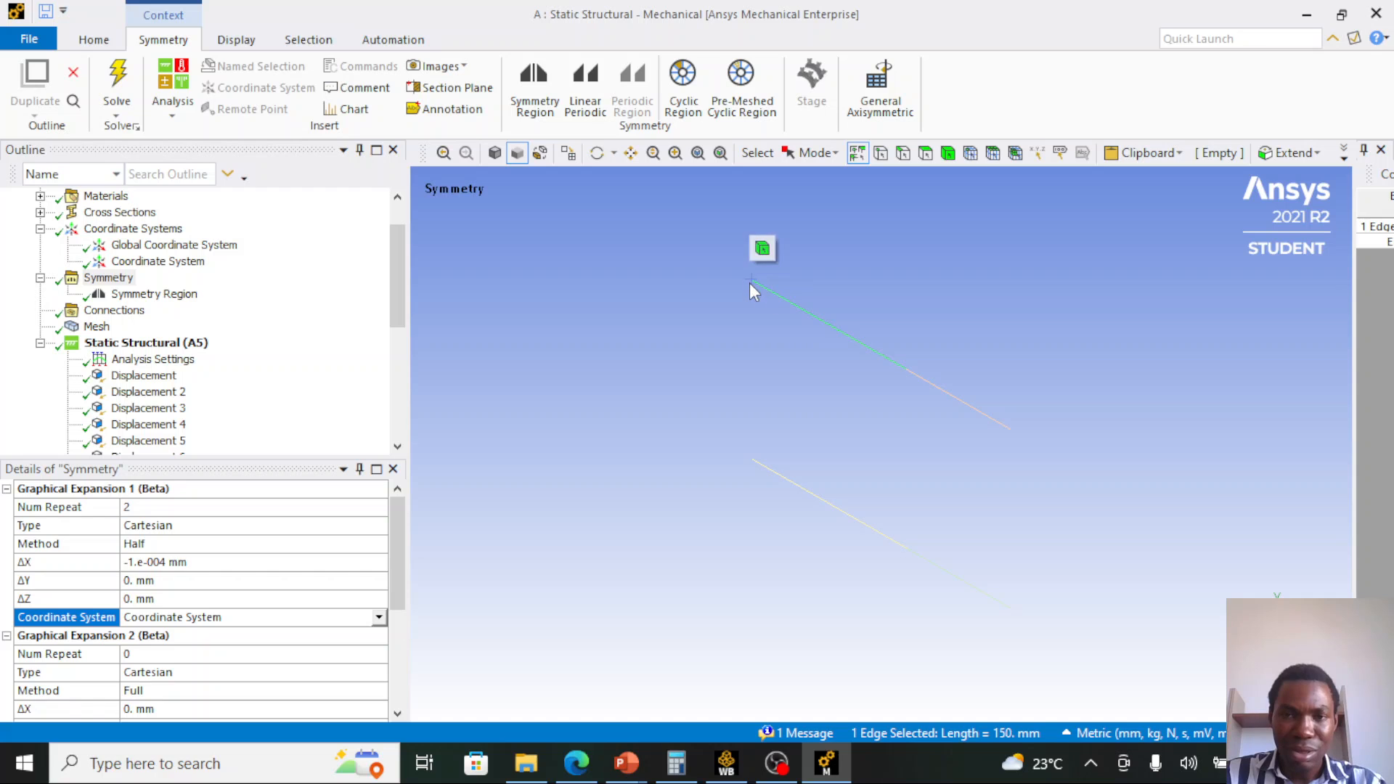
left_click(766, 297)
left_click(881, 152)
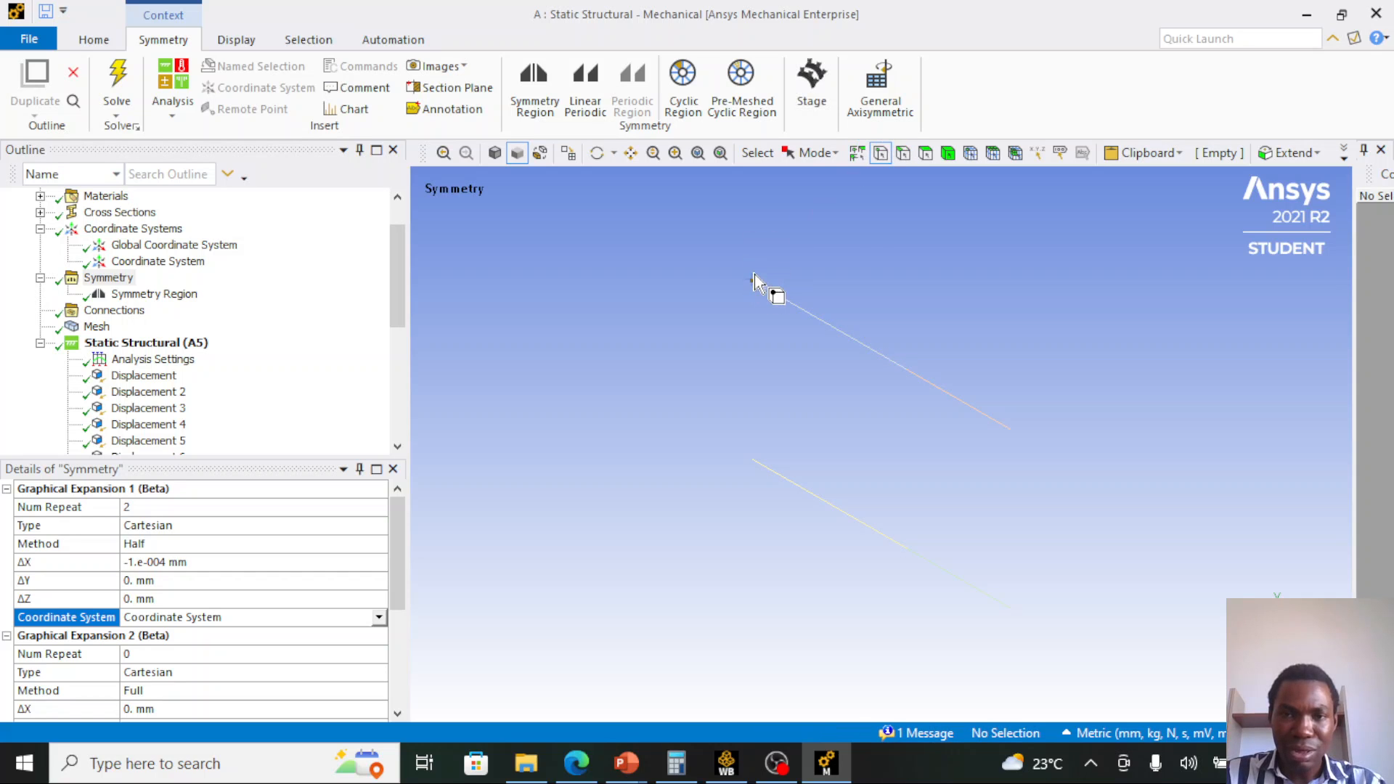
left_click(753, 280)
- Display the Directional Deformation result in a front view along the Z axis and animate it for both expanded bars
scroll(172, 367, "down", 6)
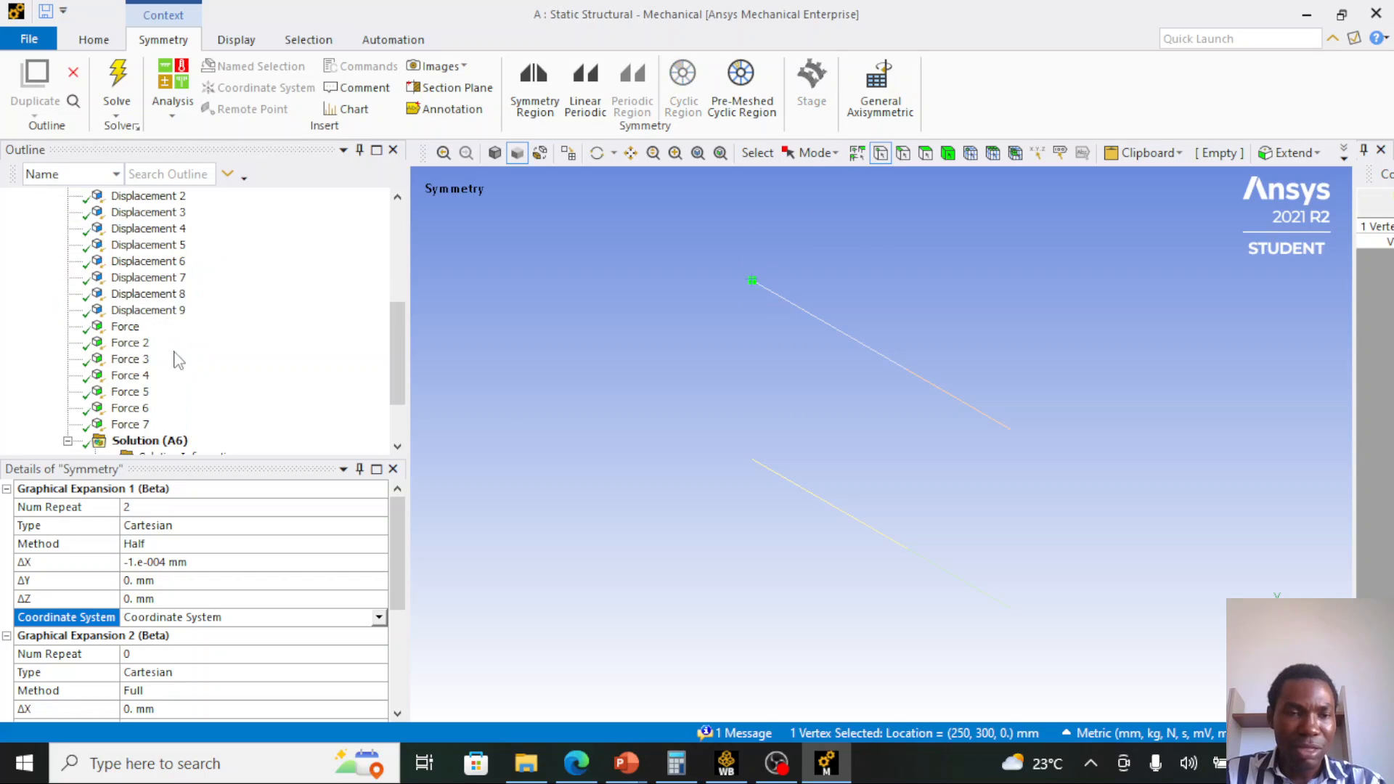
left_click(176, 396)
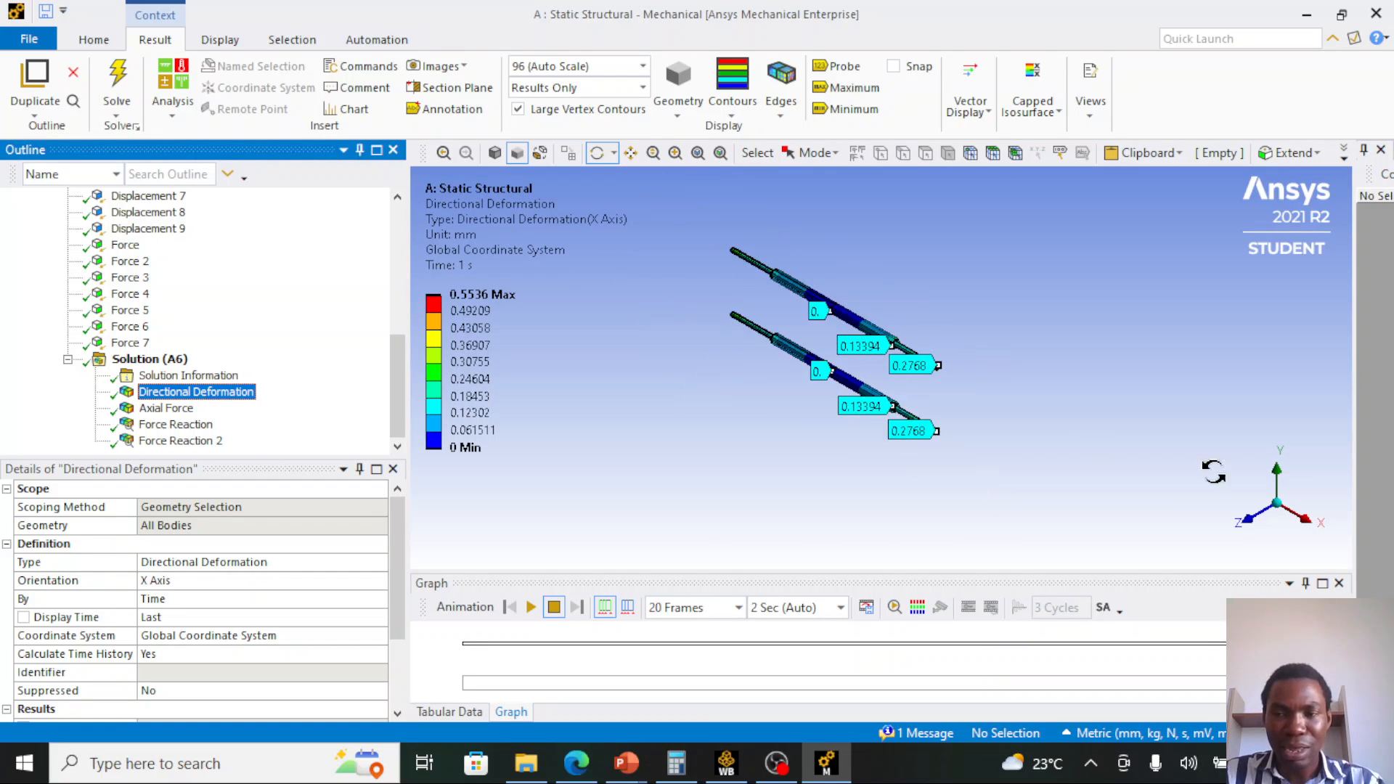
left_click(1253, 522)
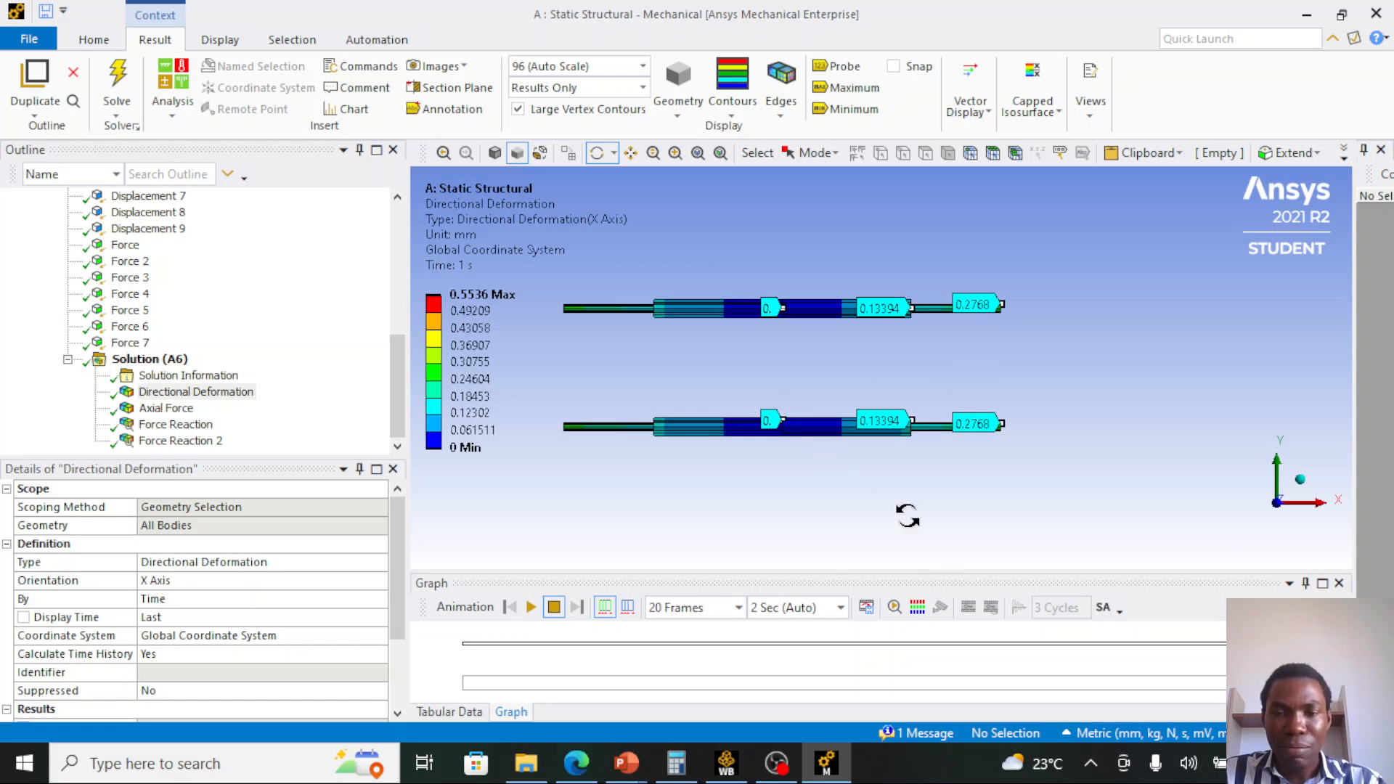
left_click(531, 607)
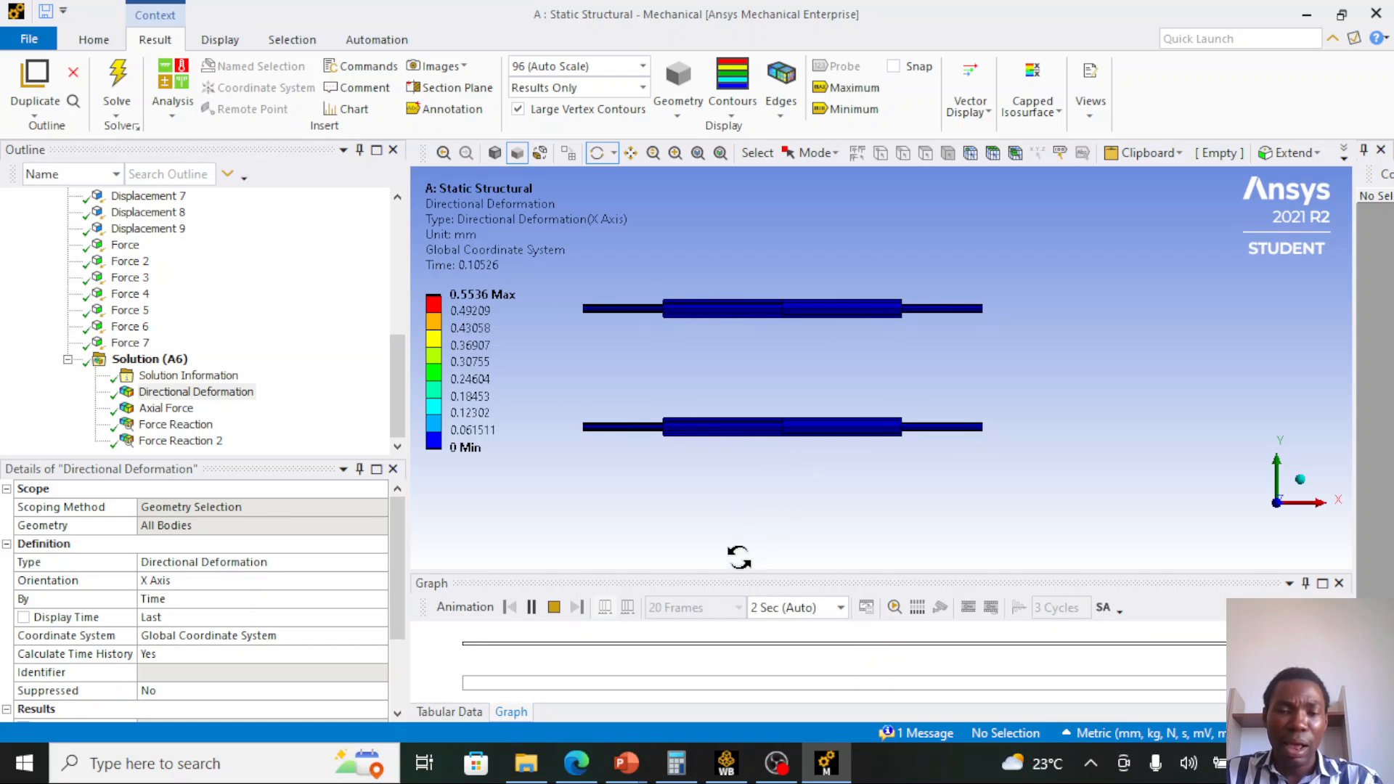
- Switch to the Conference.pptx presentation in PowerPoint and go back to its opening slides, advancing from slide 1 to slide 2
mouse_move(636, 764)
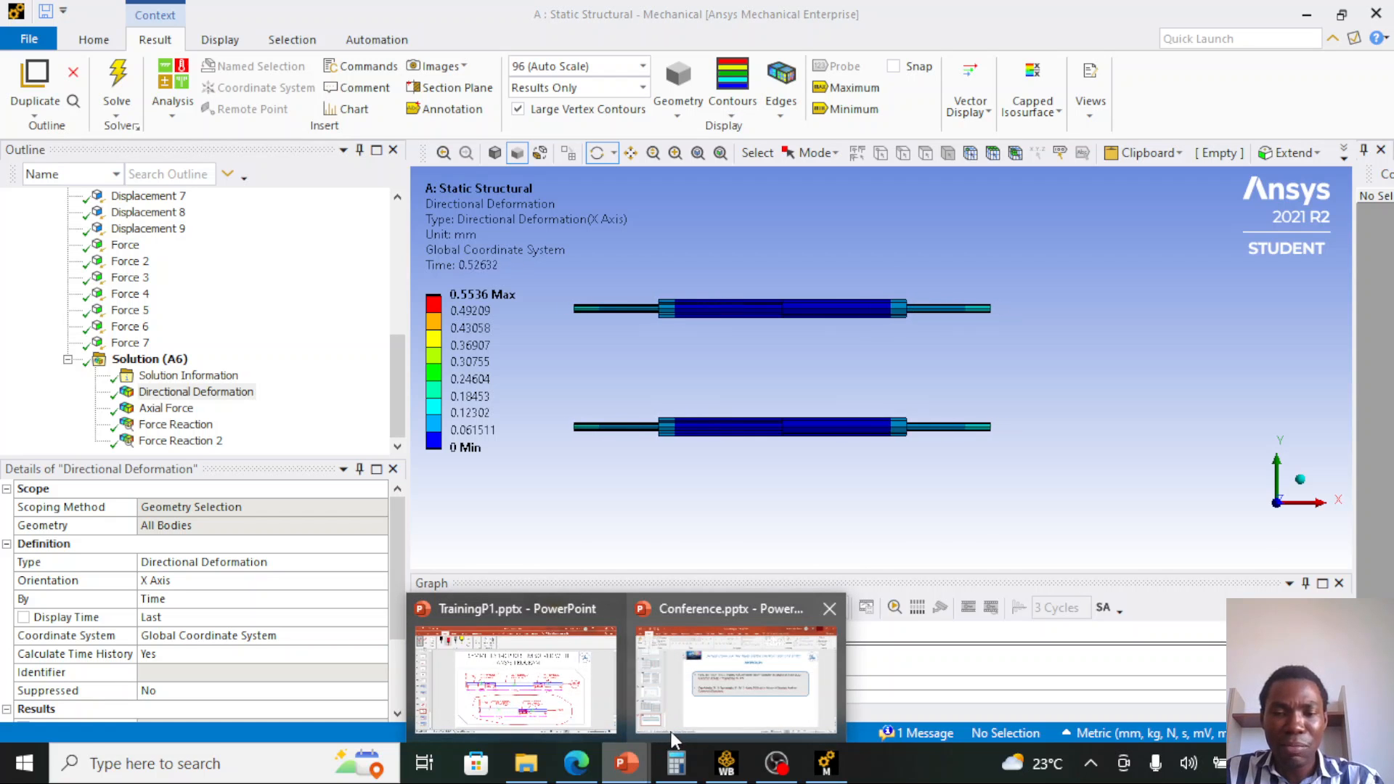
left_click(739, 699)
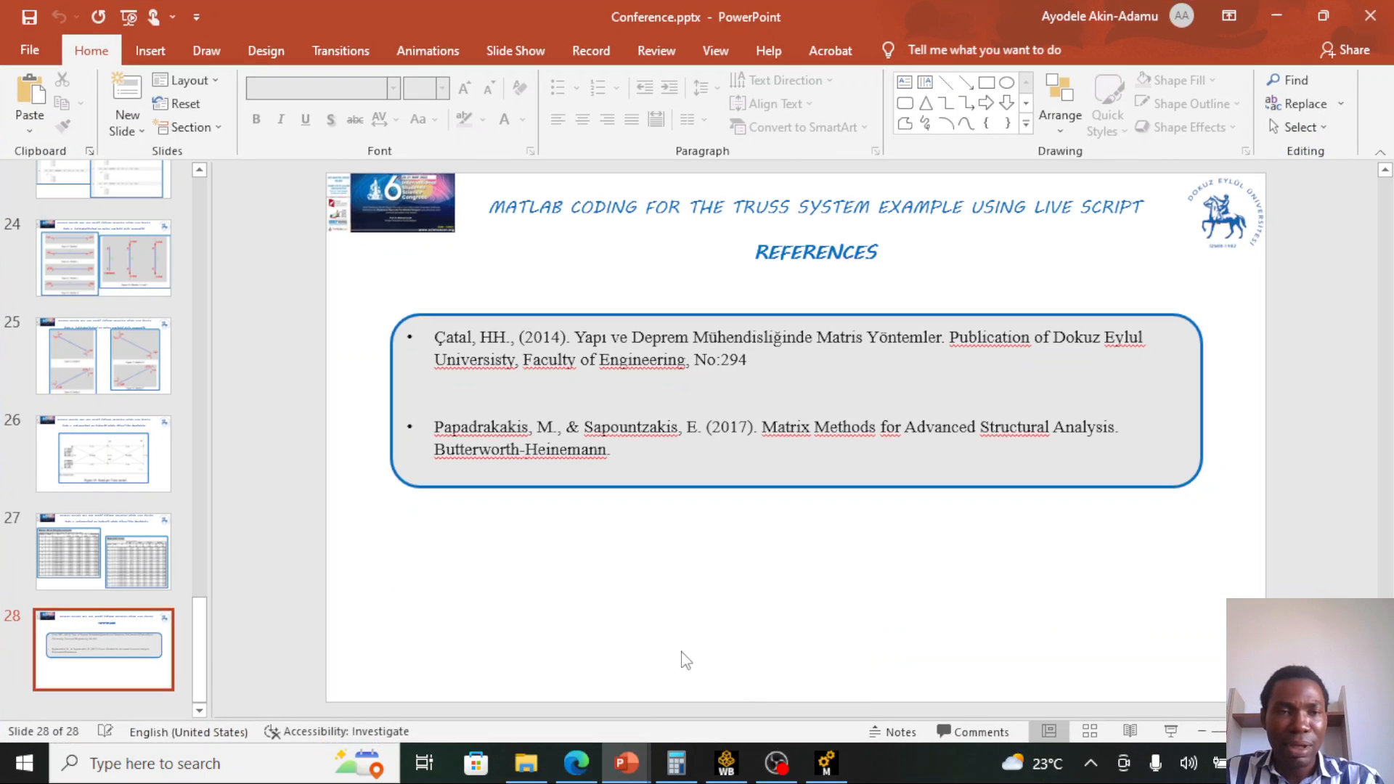
left_click_drag(203, 617, 206, 178)
left_click(145, 219)
key("Down")
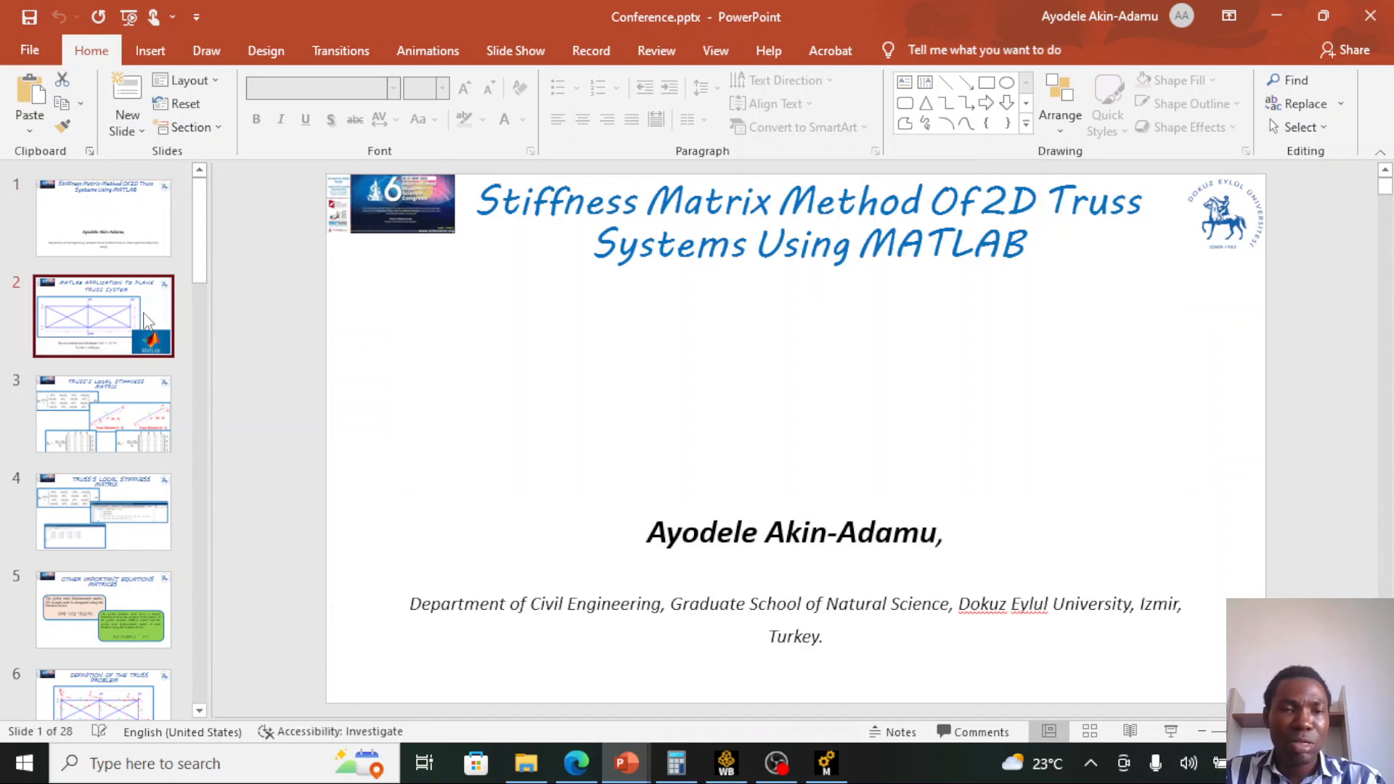